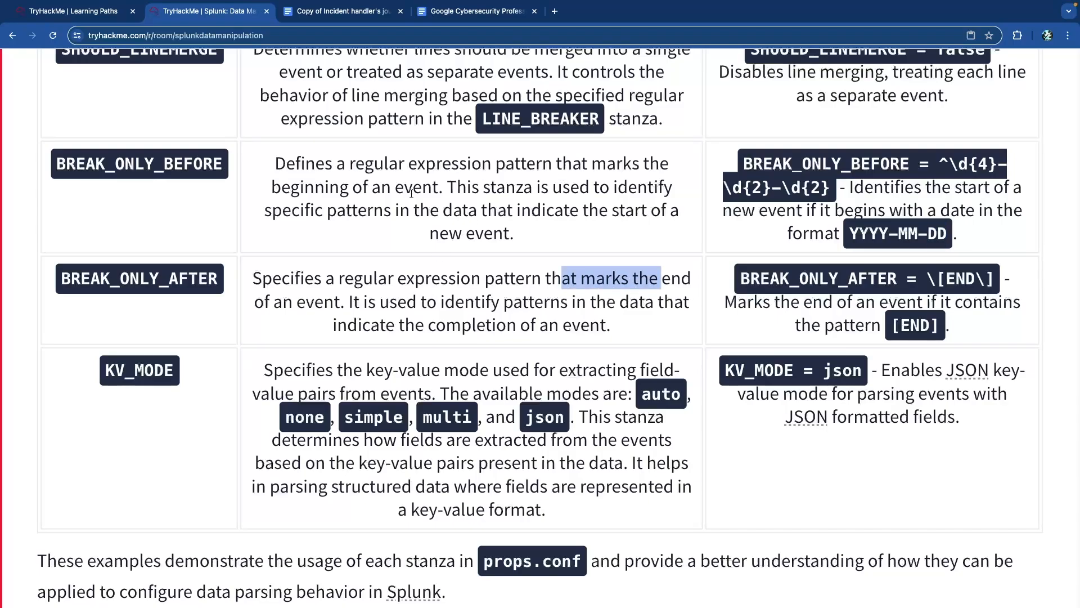
# - Highlight the BREAK_ONLY_BEFORE and BREAK_ONLY_AFTER explanations and the \[END\] example pattern
pyautogui.moveTo(290, 188); pyautogui.dragTo(452, 186)
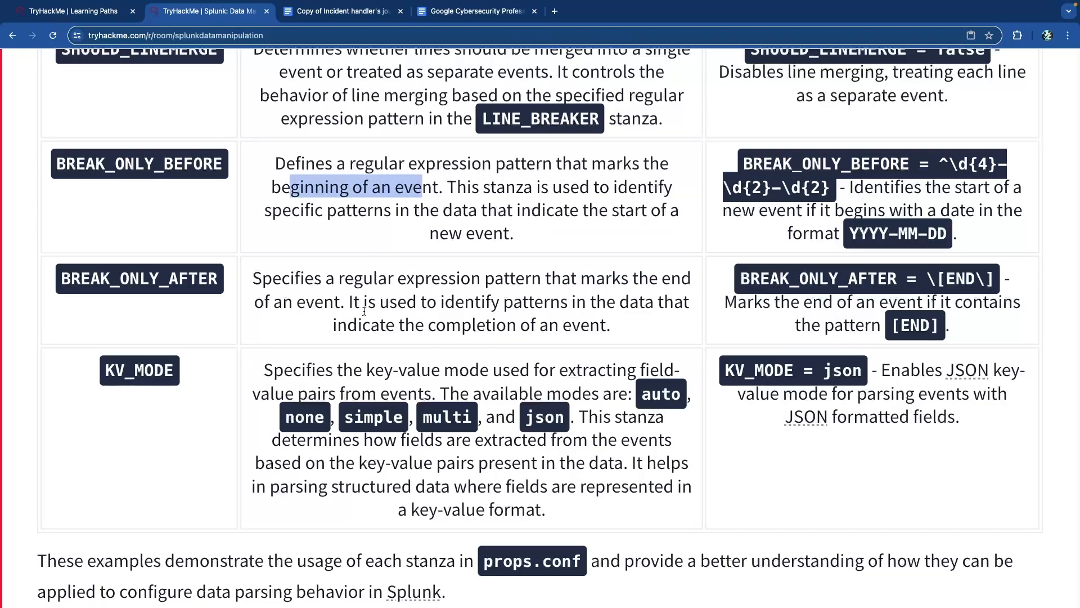
pyautogui.moveTo(444, 302); pyautogui.dragTo(577, 302)
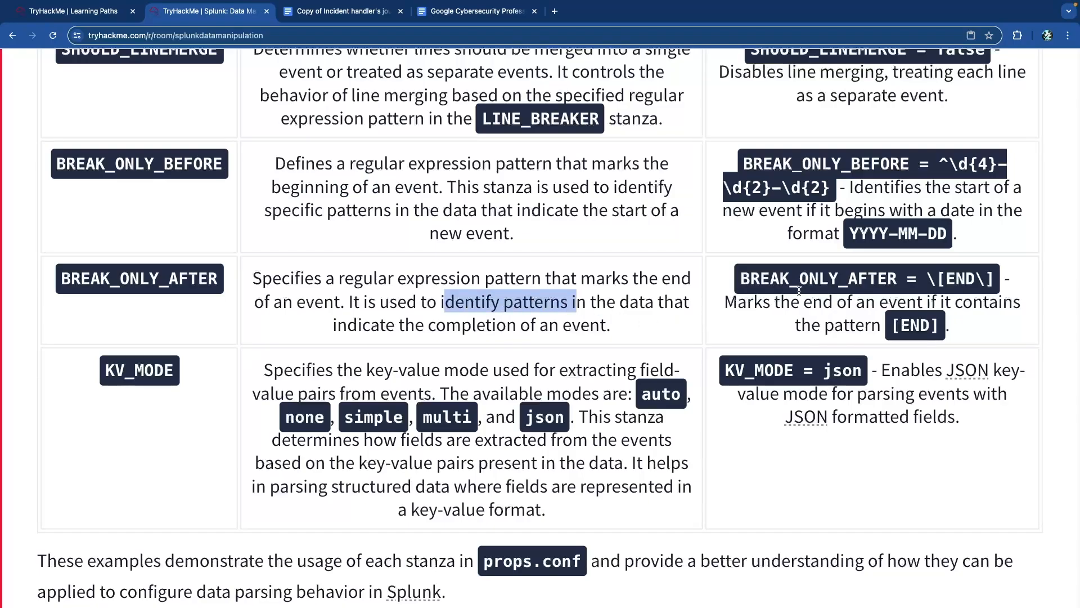
pyautogui.doubleClick(897, 278)
pyautogui.click(940, 279)
pyautogui.moveTo(929, 279); pyautogui.dragTo(1022, 287)
pyautogui.click(929, 326)
pyautogui.moveTo(946, 326); pyautogui.dragTo(891, 326)
pyautogui.click(697, 336)
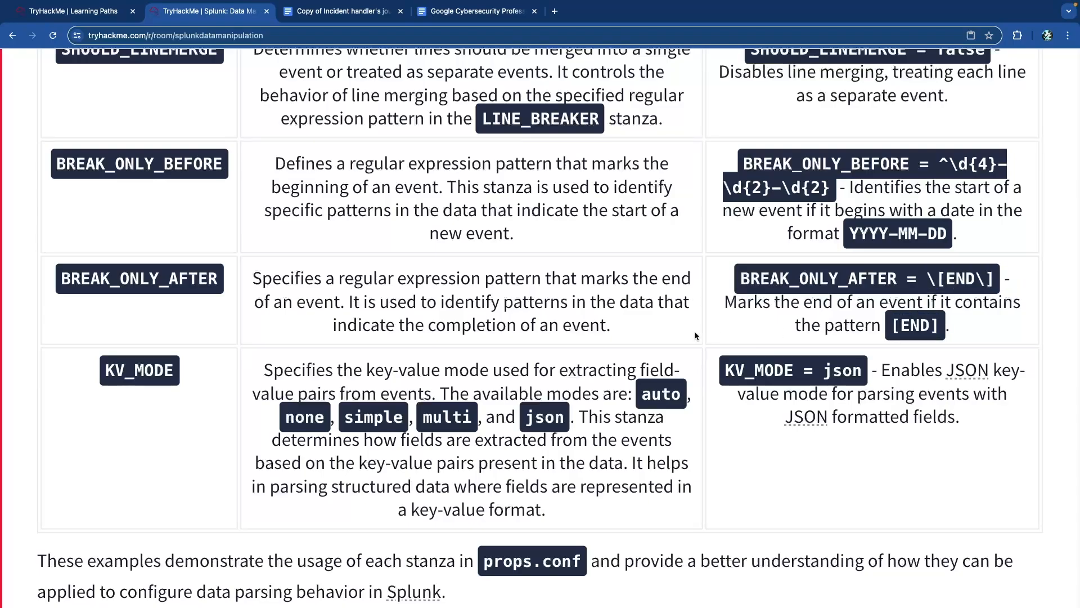
pyautogui.scroll(-2, 275, 306)
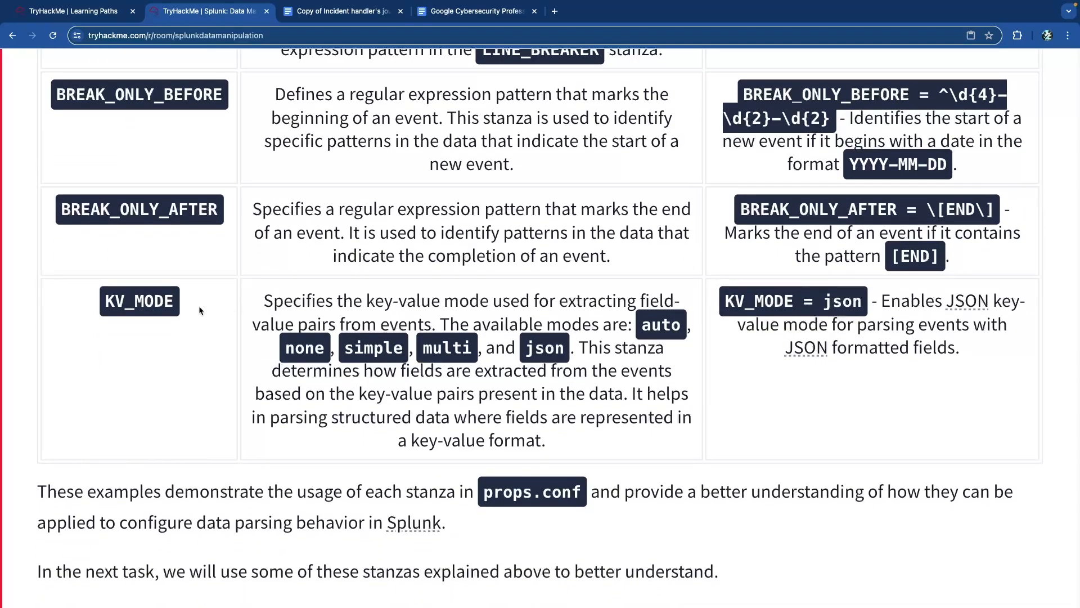
# - Highlight the KV_MODE key-value and json explanations and example, then scroll to the questions
pyautogui.moveTo(368, 302); pyautogui.dragTo(644, 332)
pyautogui.click(299, 337)
pyautogui.doubleClick(542, 350)
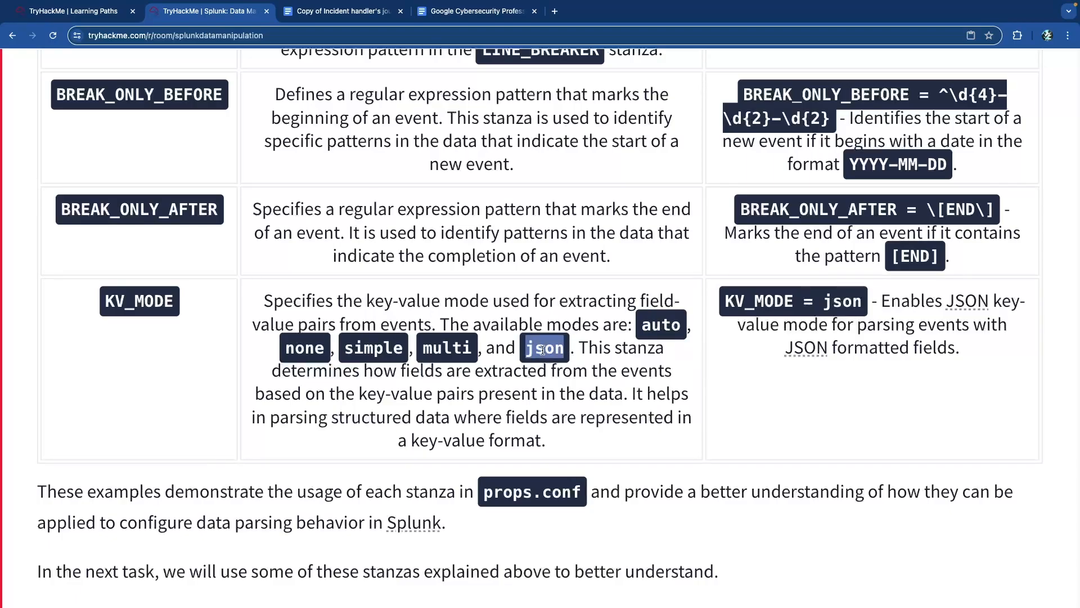
pyautogui.moveTo(612, 350); pyautogui.dragTo(665, 401)
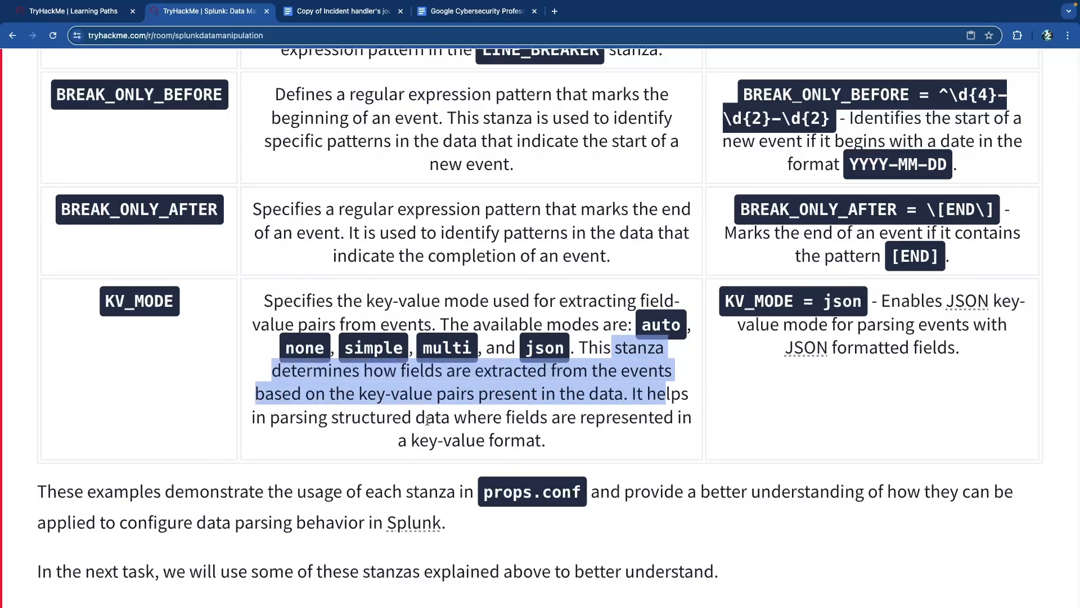
pyautogui.moveTo(277, 419); pyautogui.dragTo(567, 420)
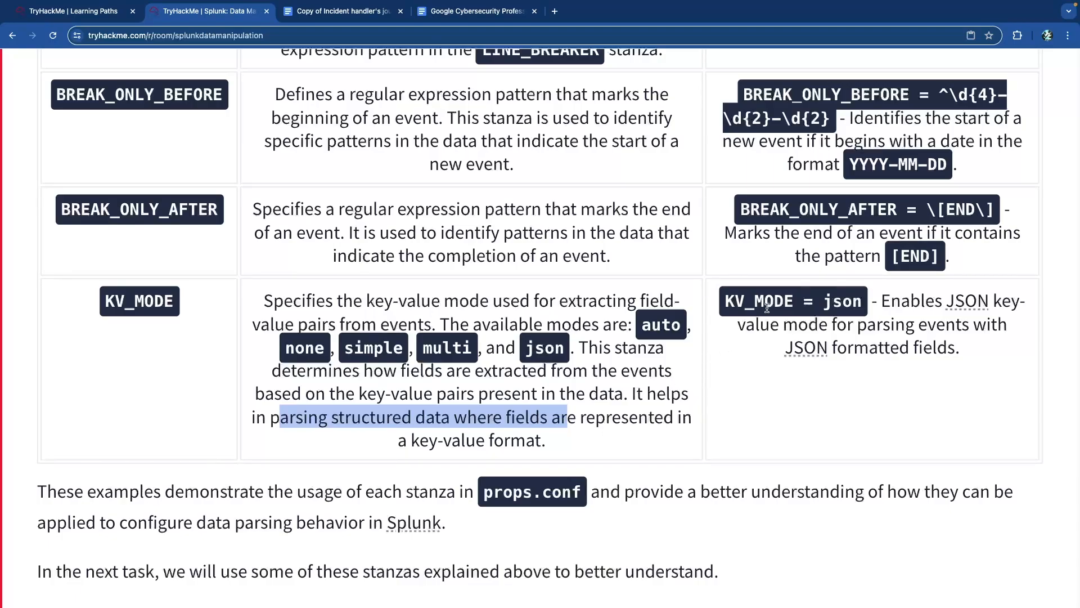
pyautogui.doubleClick(791, 303)
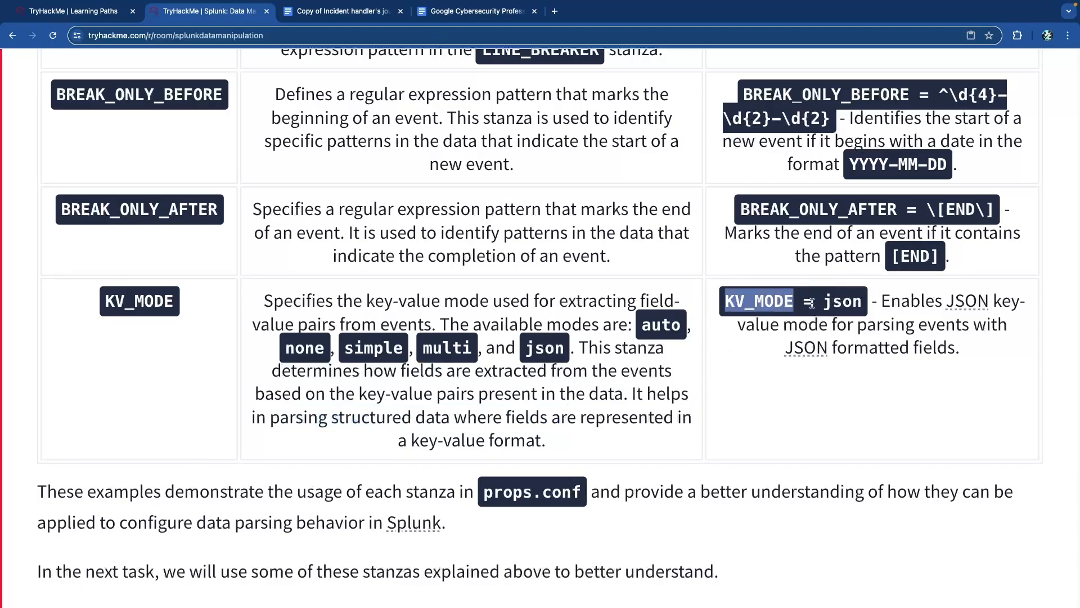
pyautogui.moveTo(826, 304); pyautogui.dragTo(967, 364)
pyautogui.click(905, 305)
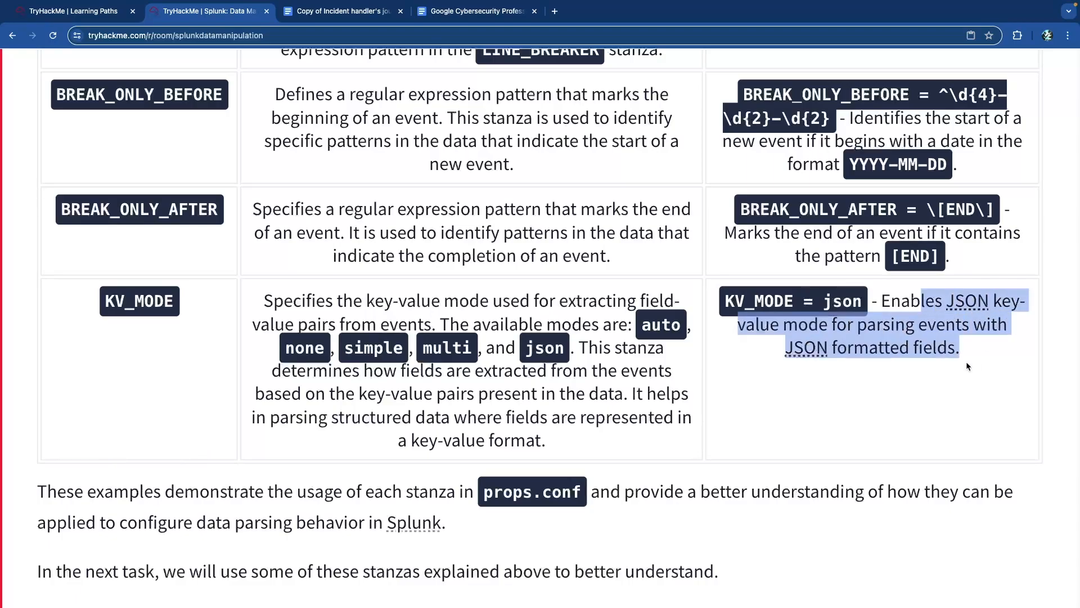
pyautogui.scroll(-5, 62, 285)
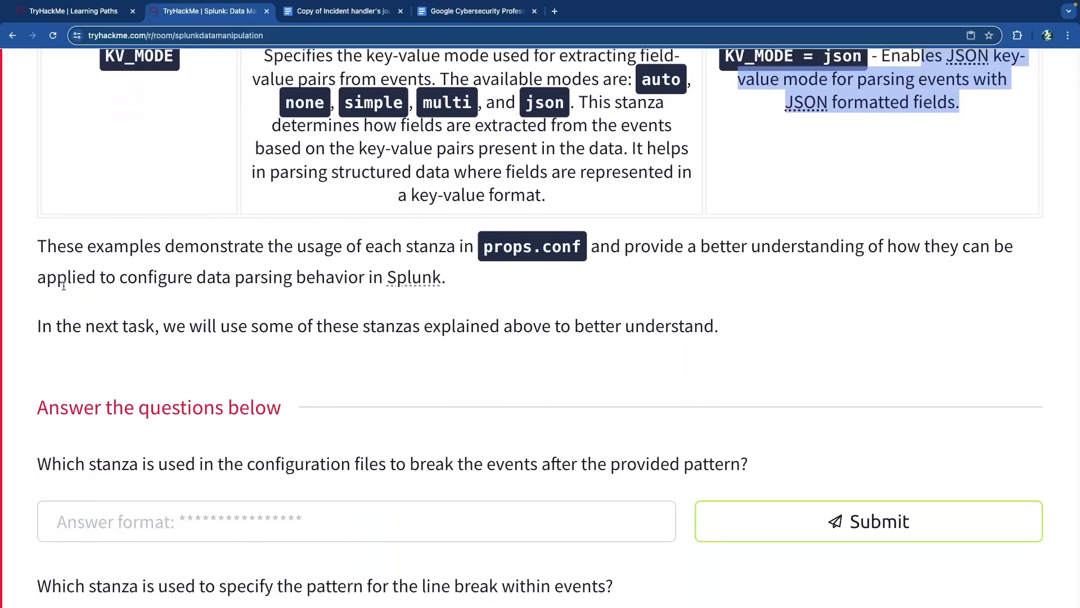
# - Answer the break-after-pattern question with BREAK_ONLY_AFTER
pyautogui.moveTo(393, 264); pyautogui.dragTo(653, 259)
pyautogui.click(653, 259)
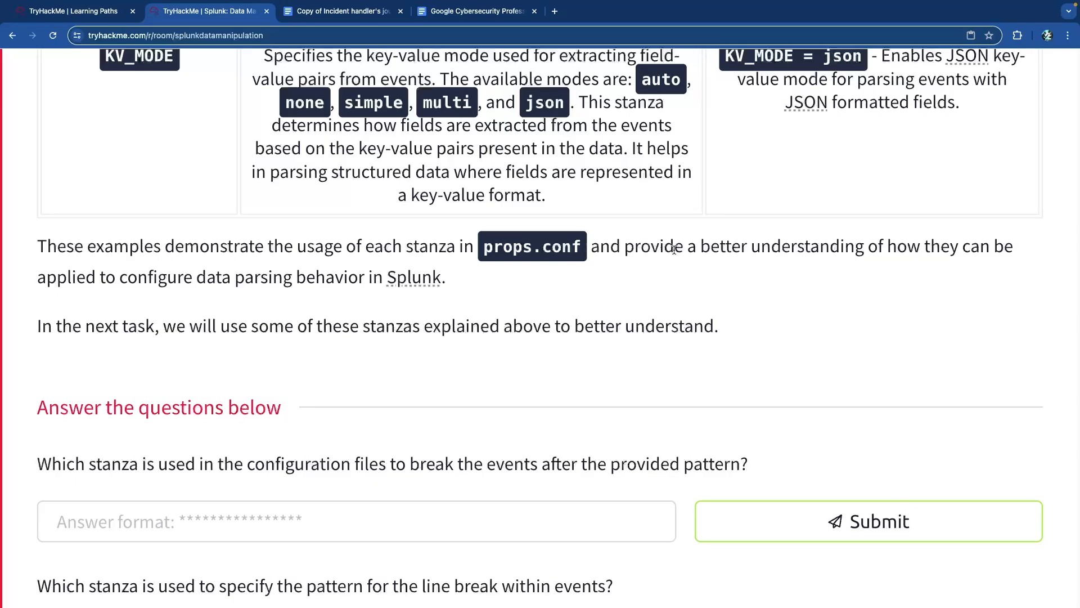
pyautogui.moveTo(674, 249); pyautogui.dragTo(899, 274)
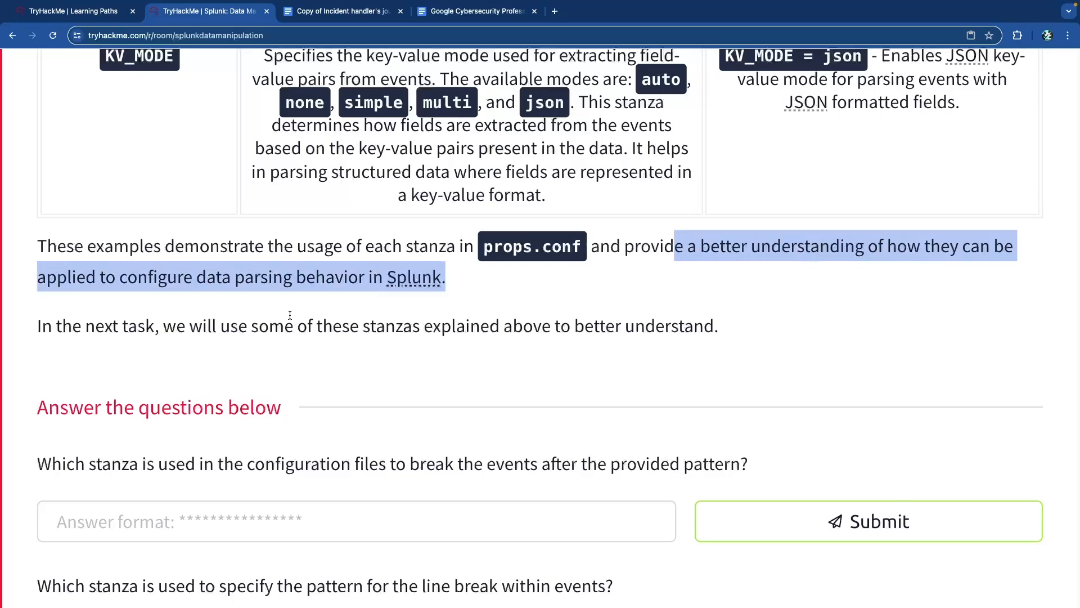
pyautogui.scroll(-3, 341, 322)
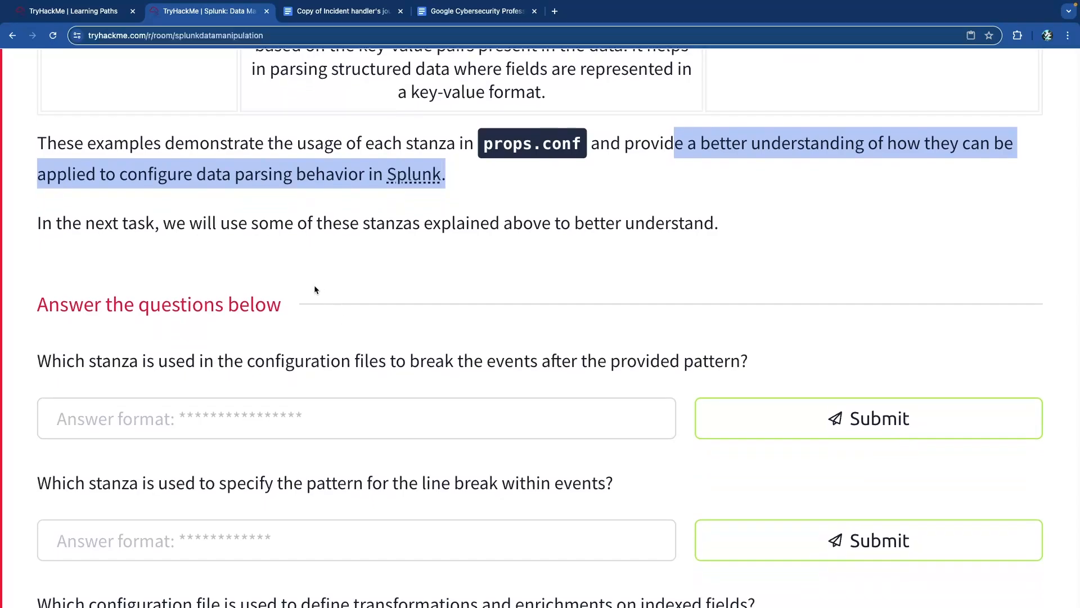
pyautogui.moveTo(118, 223); pyautogui.dragTo(724, 243)
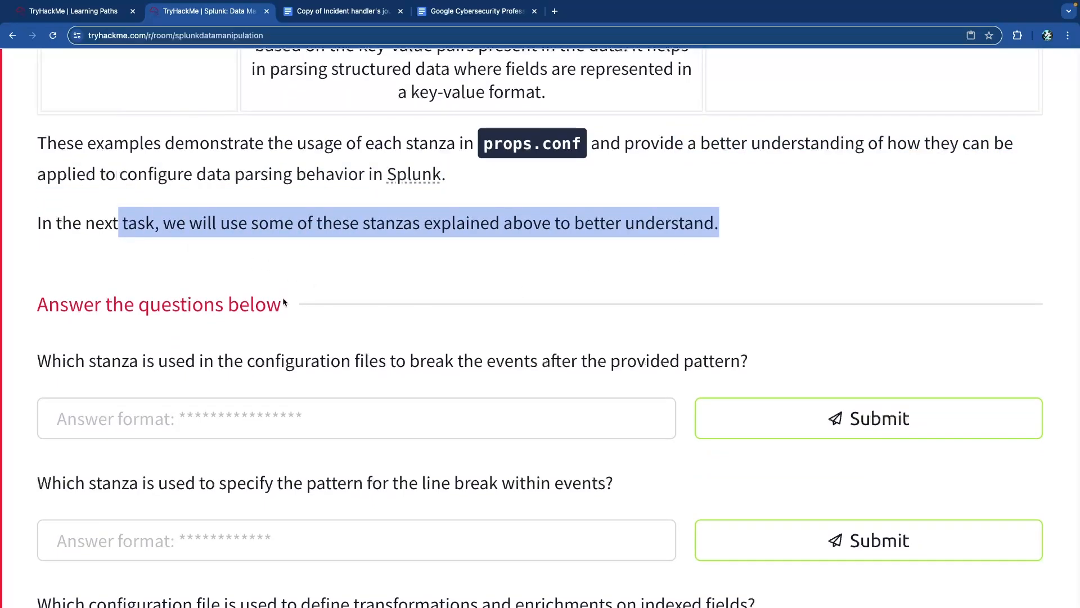
pyautogui.click(227, 409)
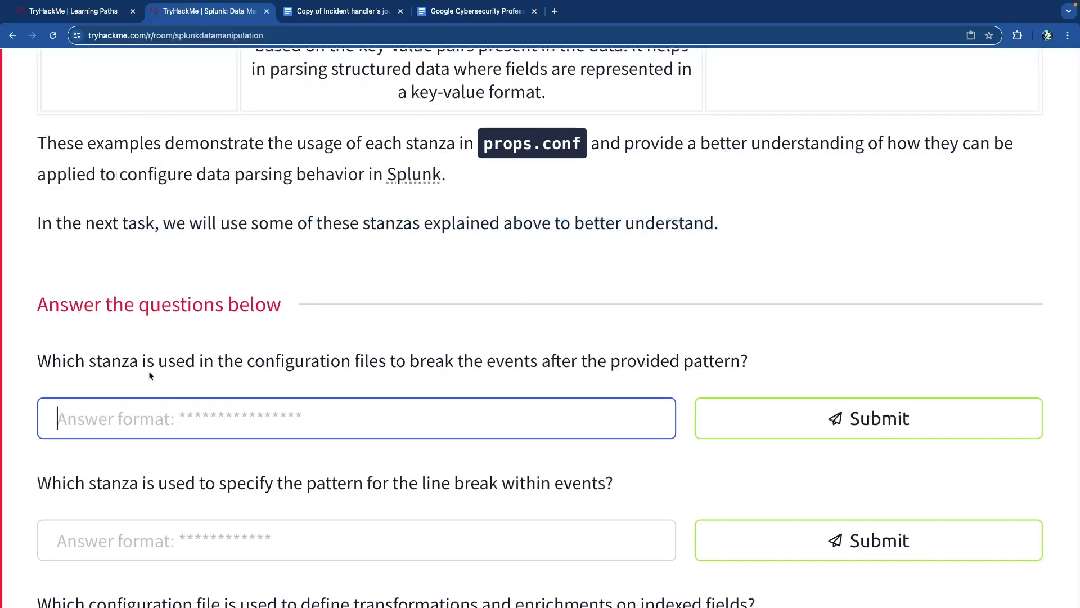
pyautogui.scroll(-2, 135, 363)
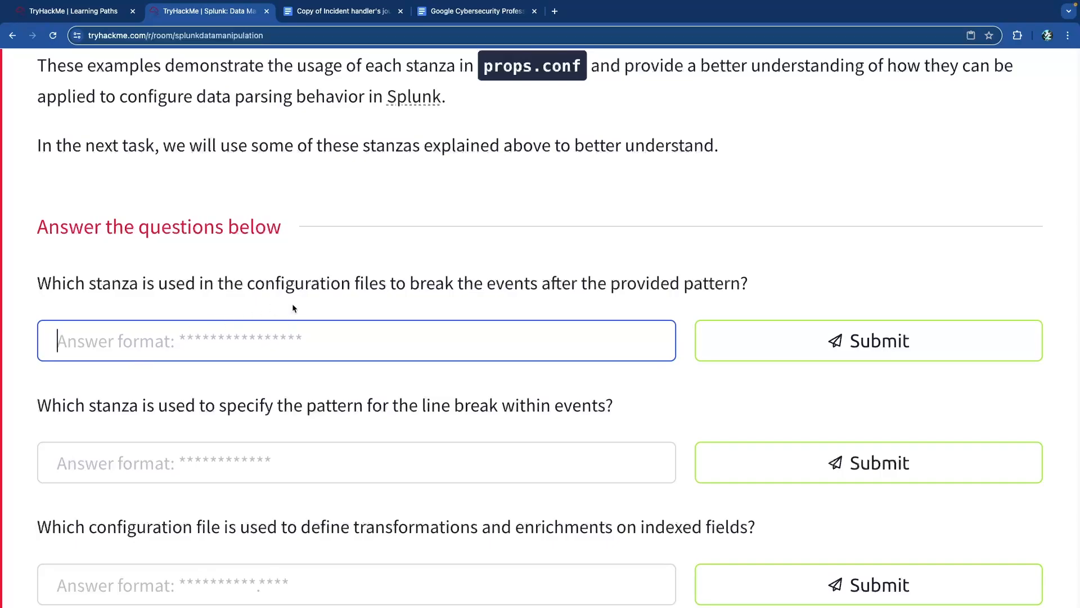
pyautogui.scroll(-5, 316, 300)
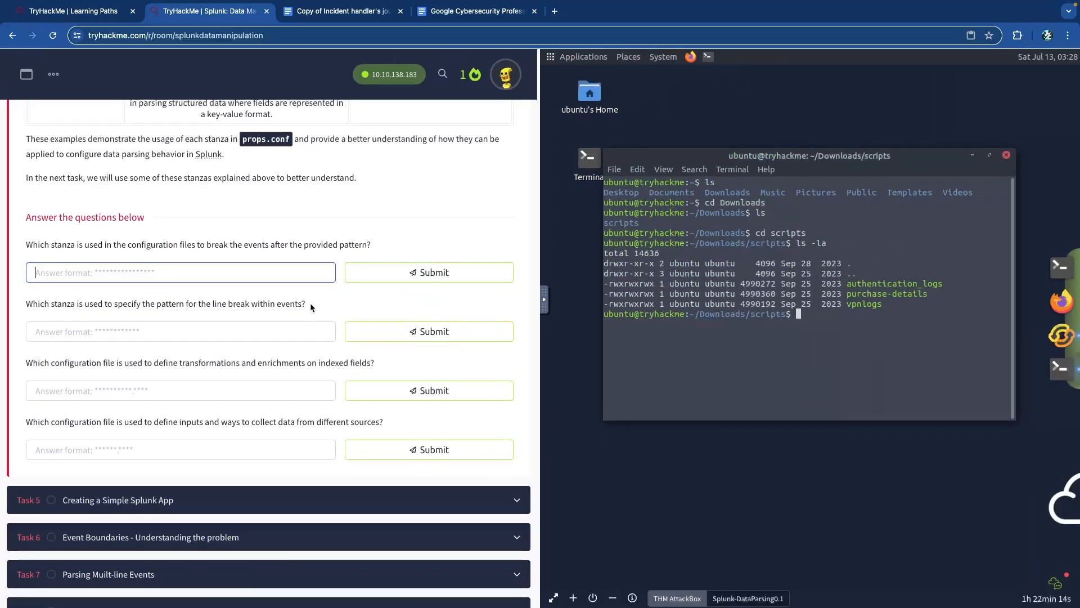
pyautogui.scroll(3, 242, 262)
pyautogui.scroll(2, 244, 265)
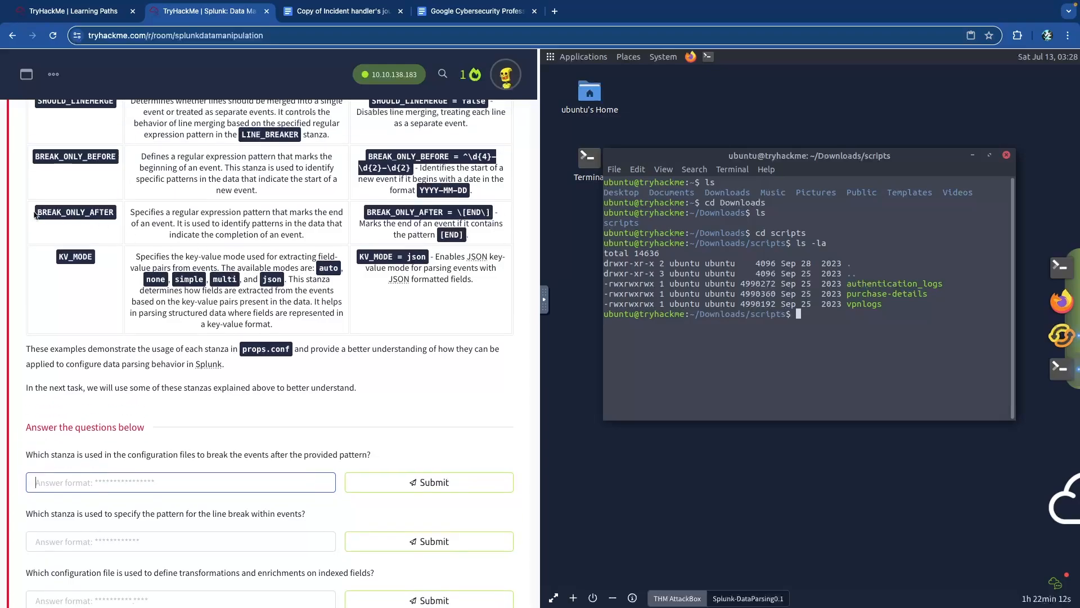
pyautogui.scroll(5, 132, 475)
pyautogui.write('break_only_after')
pyautogui.press('Return')
# - Answer the line-break pattern question with LINE_BREAKER
pyautogui.scroll(-3, 200, 460)
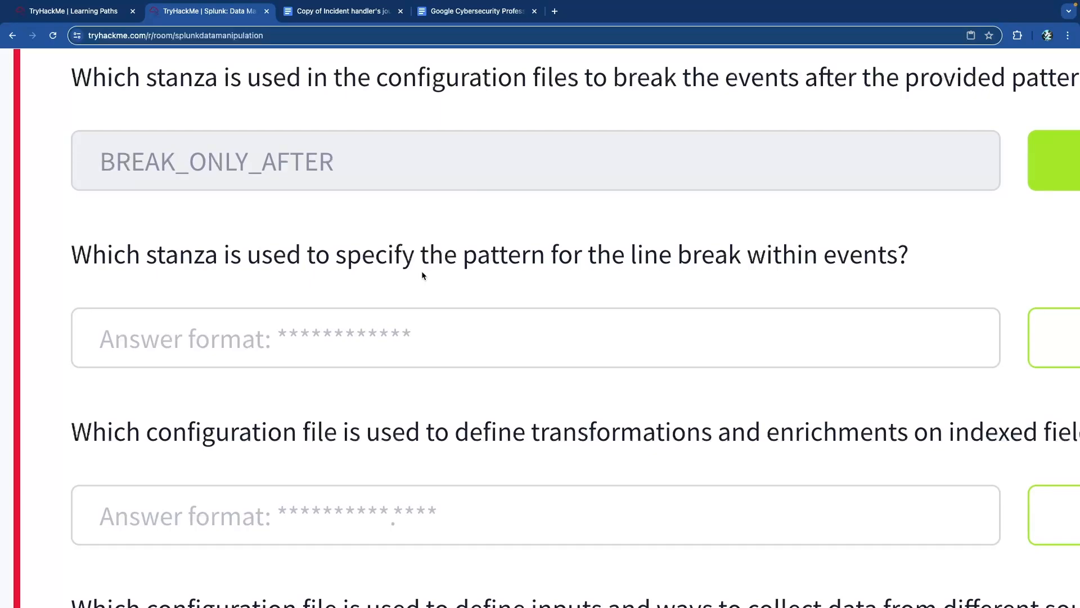
pyautogui.scroll(10, 397, 277)
pyautogui.scroll(6, 398, 277)
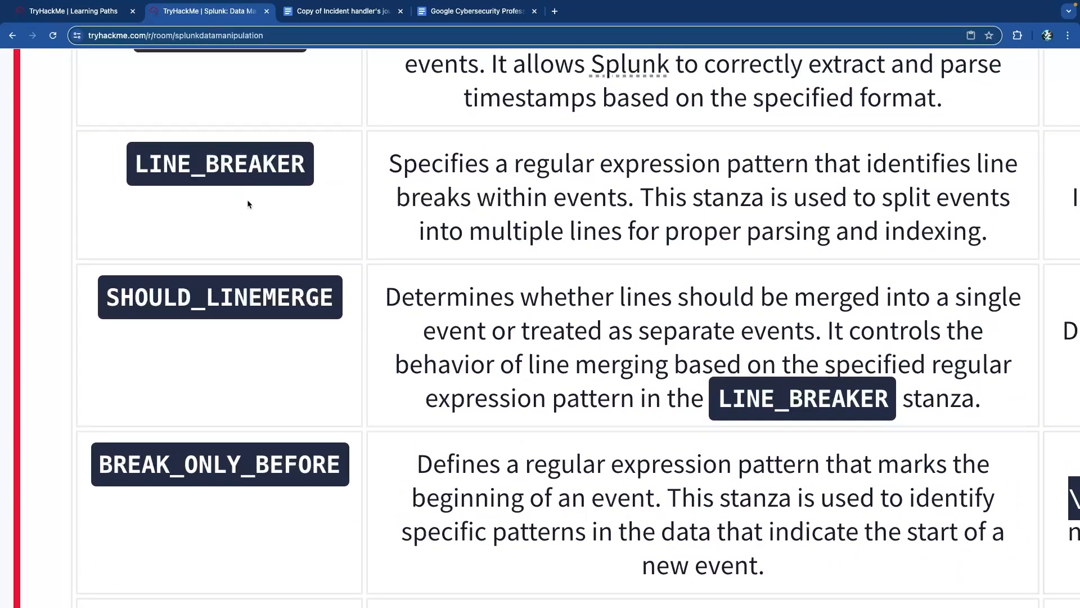
pyautogui.scroll(-20, 250, 202)
pyautogui.click(147, 214)
pyautogui.write('line_breaker')
pyautogui.press('Return')
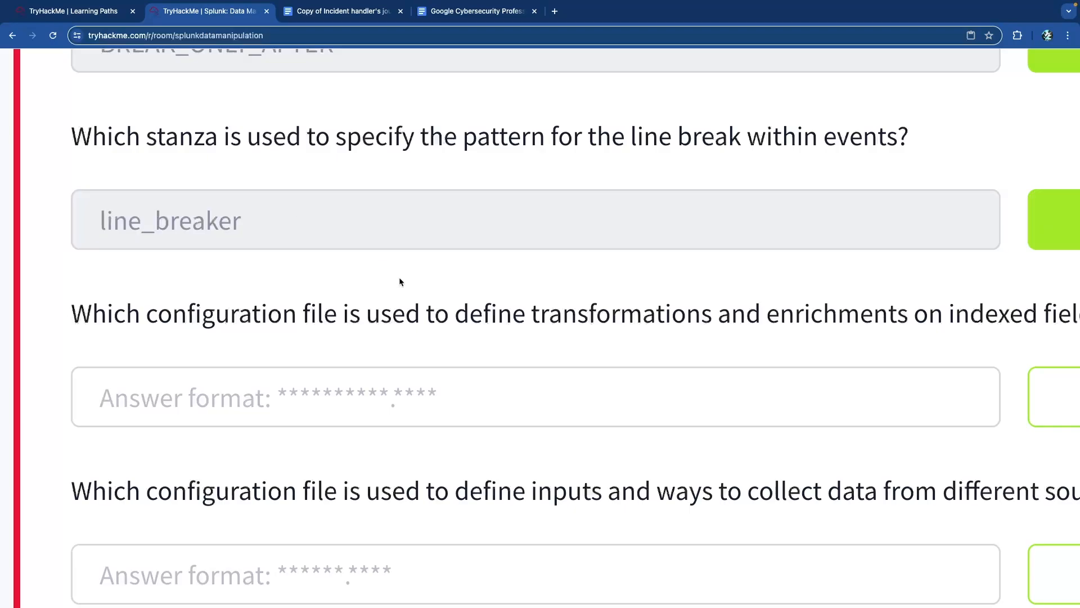
# - Answer the transformations configuration question with transforms.conf
pyautogui.hscroll(1, 381, 305)
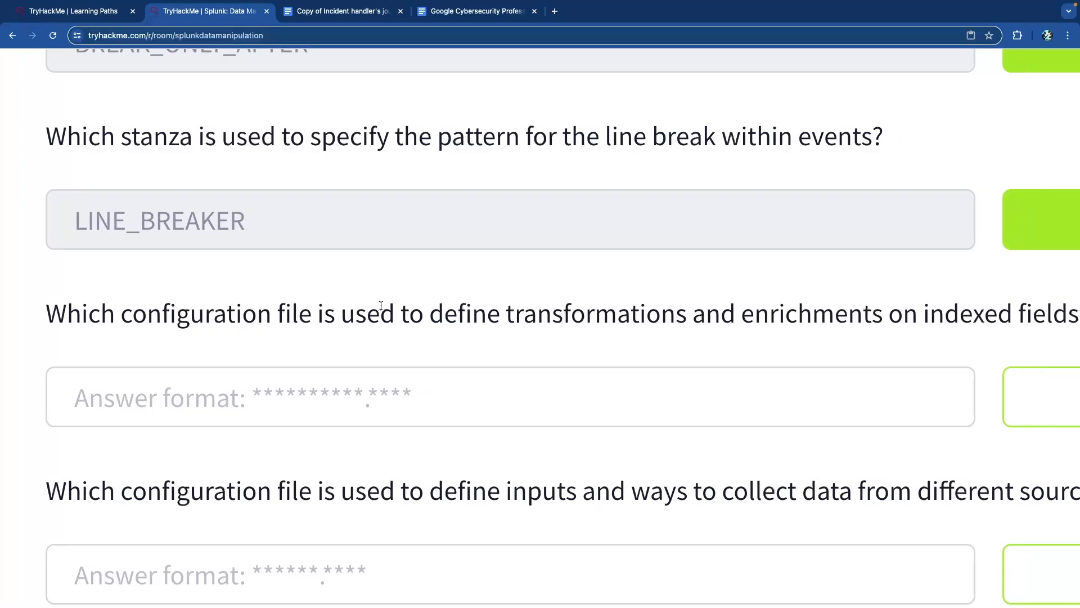
pyautogui.hscroll(1, 404, 307)
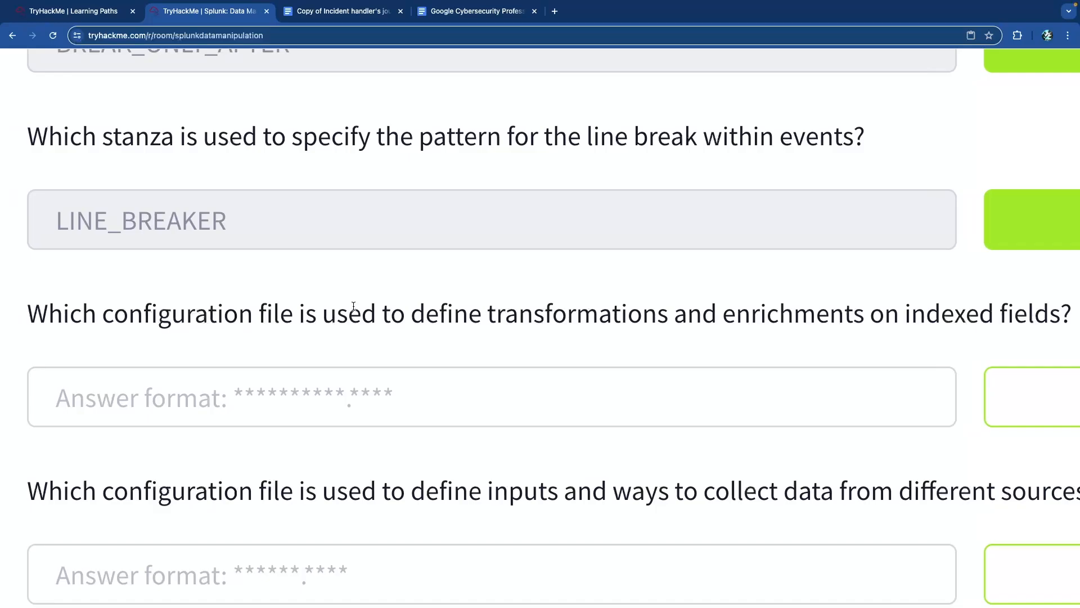
pyautogui.scroll(-5, 353, 307)
pyautogui.scroll(15, 311, 309)
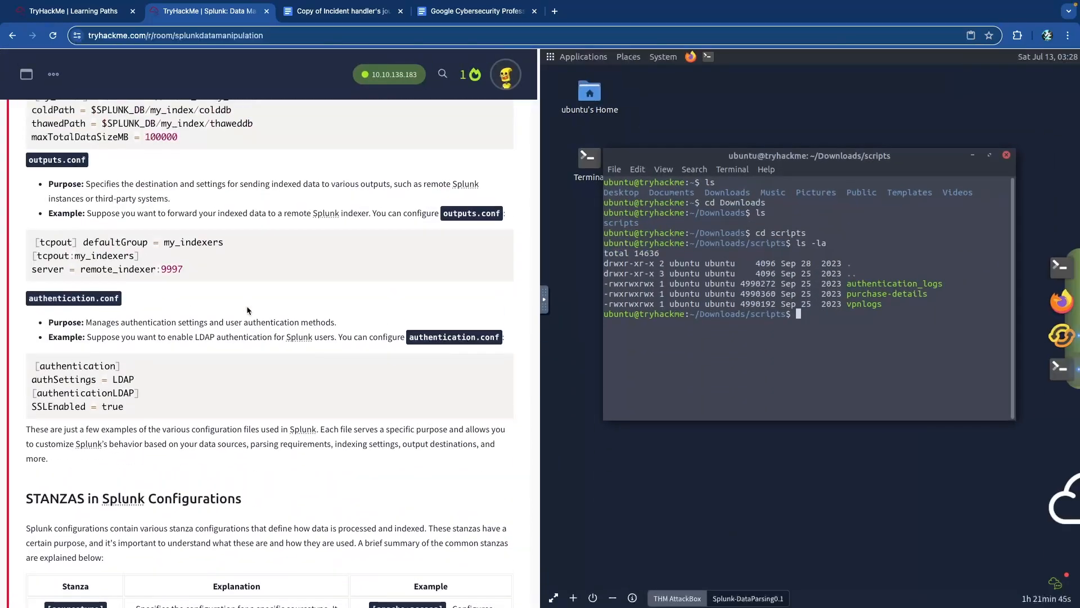
pyautogui.scroll(2, 248, 310)
pyautogui.scroll(5, 171, 451)
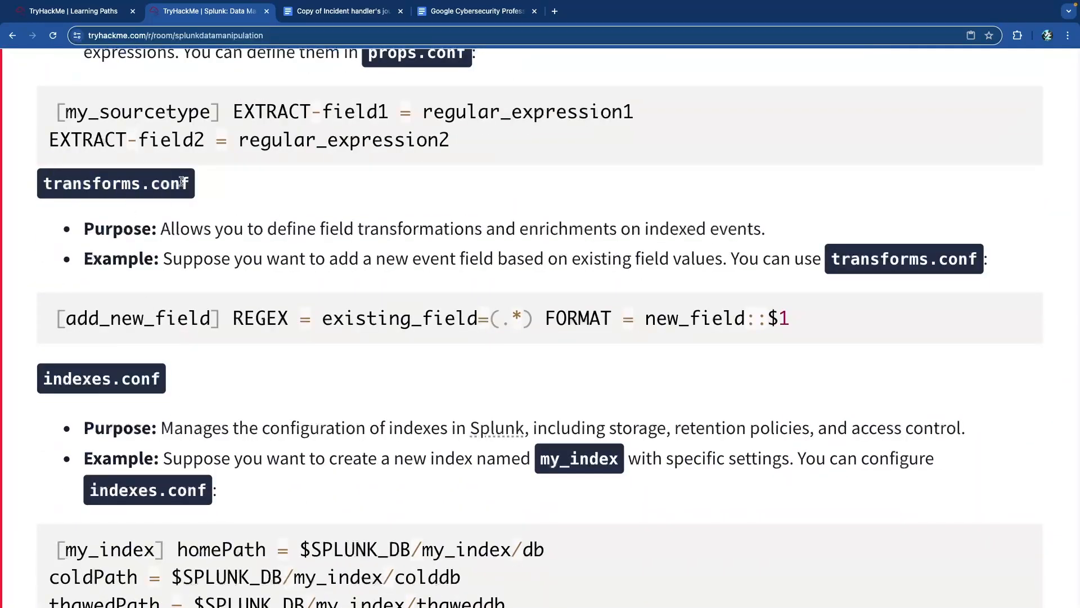
pyautogui.scroll(-5, 244, 203)
pyautogui.scroll(-20, 244, 204)
pyautogui.click(198, 334)
pyautogui.write('transforms.conf')
pyautogui.press('Return')
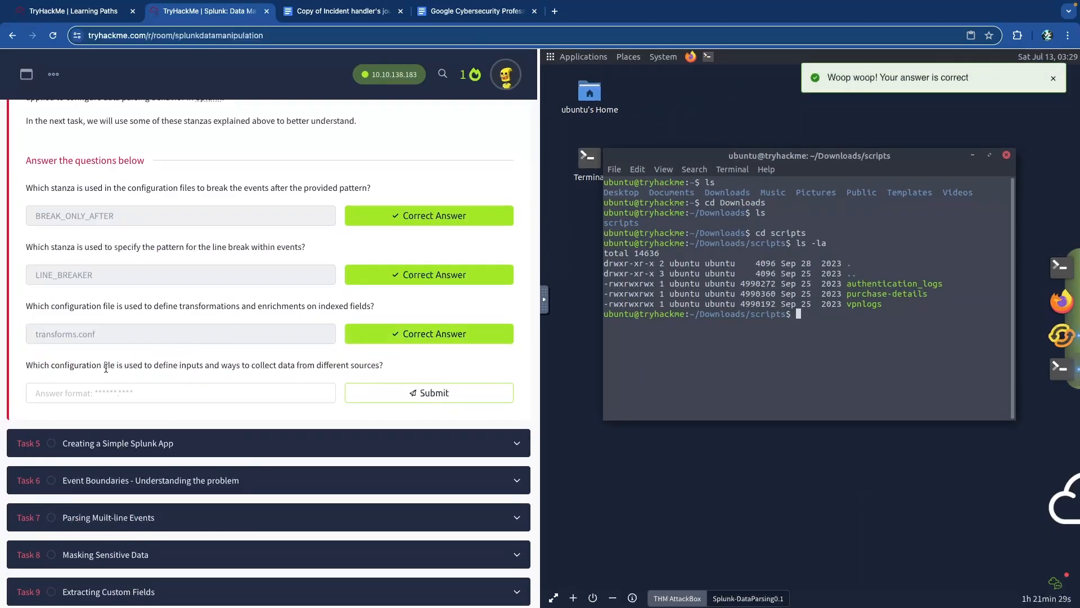
# - Answer the inputs configuration question with inputs.conf and scroll back up the room
pyautogui.moveTo(105, 365); pyautogui.dragTo(315, 370)
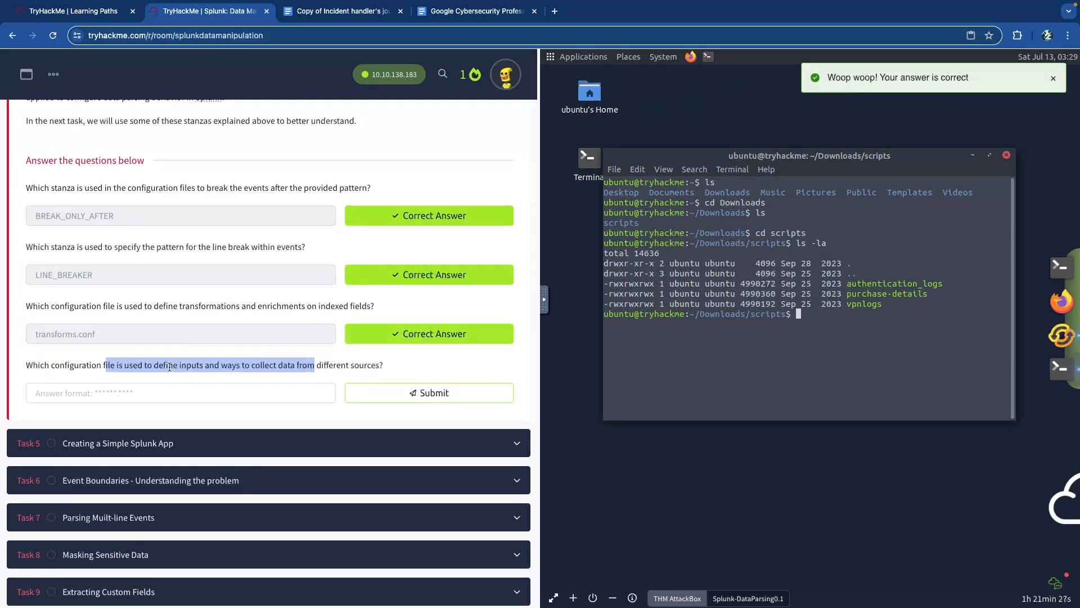
pyautogui.click(197, 388)
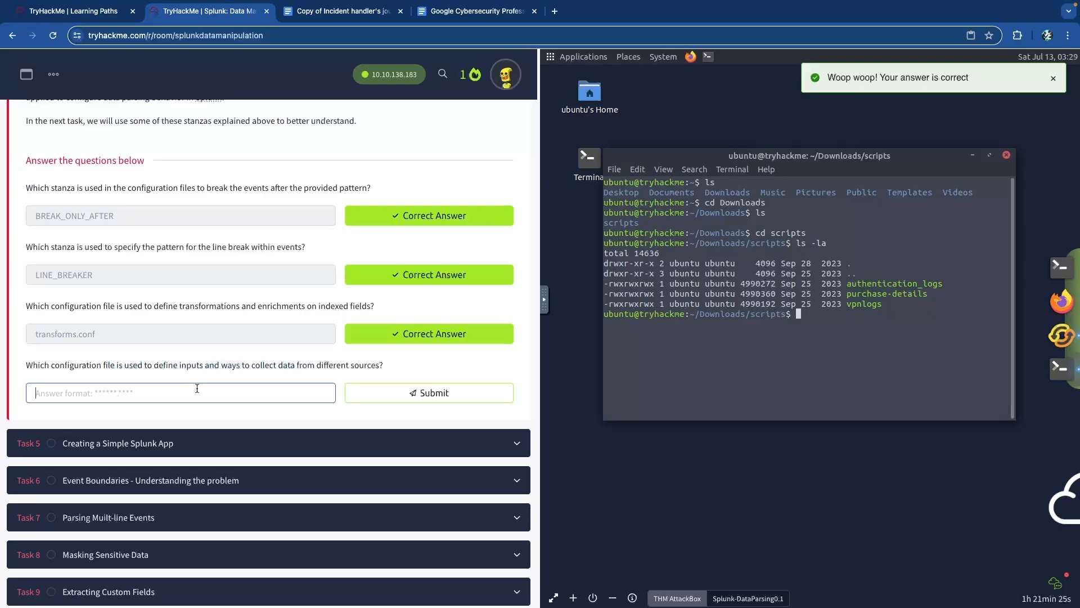
pyautogui.write('inputs.conf')
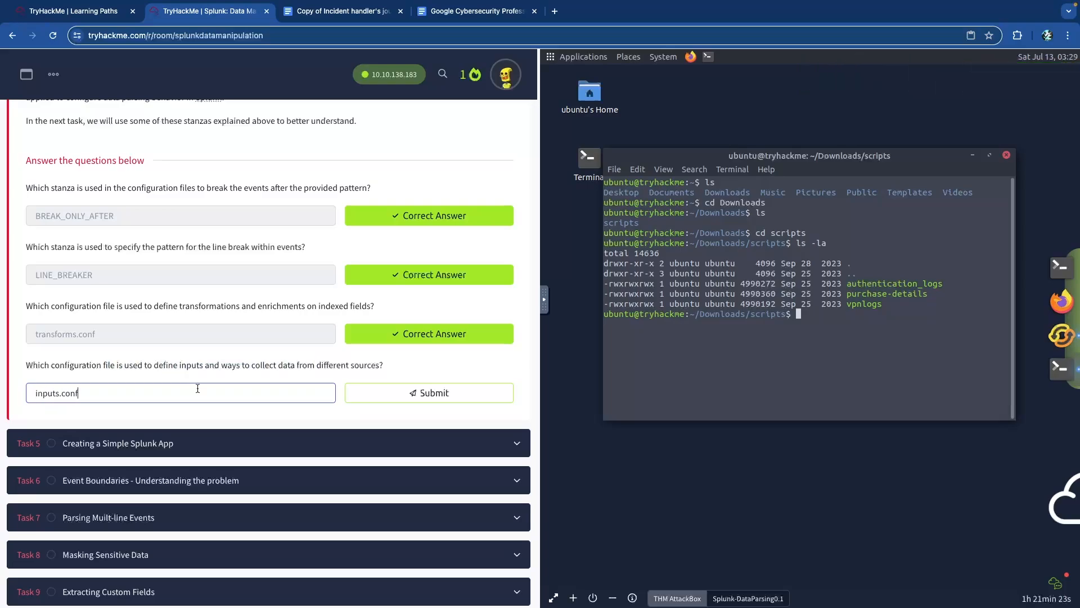
pyautogui.press('Return')
pyautogui.scroll(15, 198, 374)
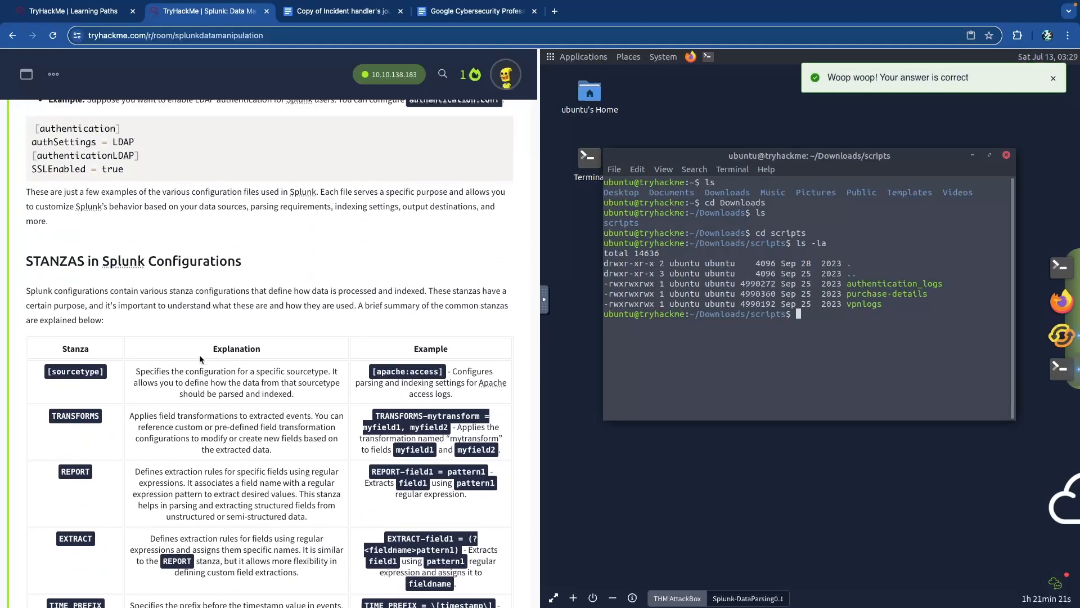
pyautogui.scroll(12, 199, 360)
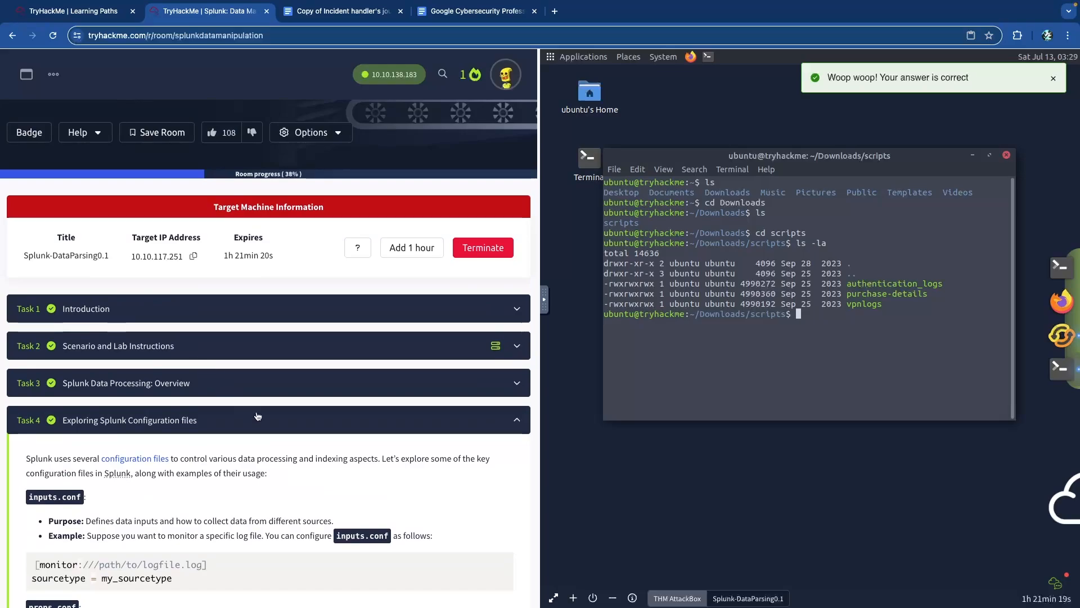
# - Collapse Task 4, expand Task 5 'Creating a Simple Splunk App', and close the scripts-folder terminal
pyautogui.click(258, 413)
pyautogui.scroll(-3, 225, 360)
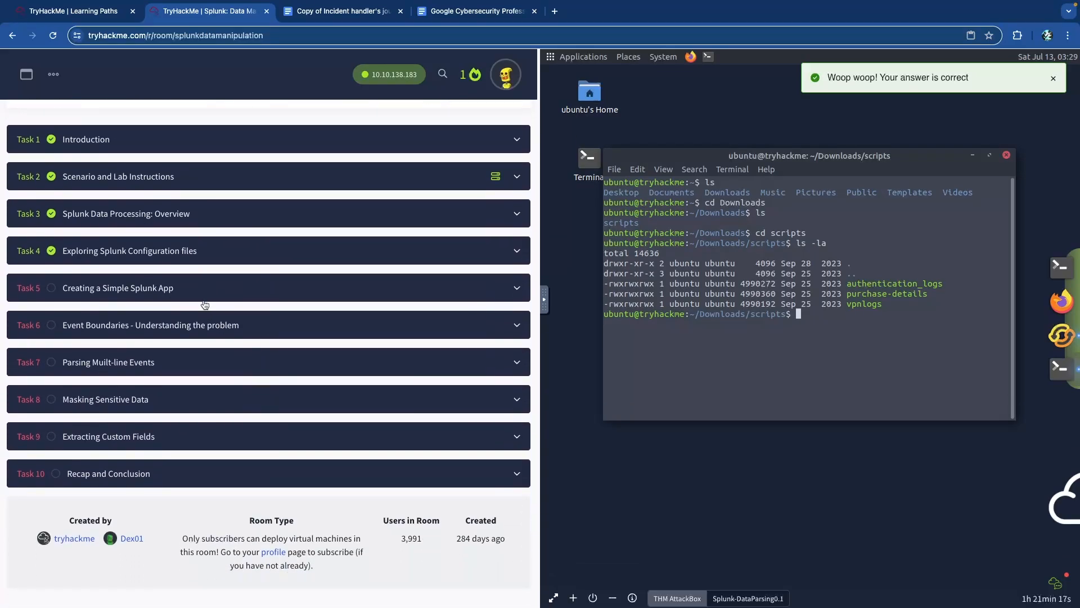
pyautogui.click(220, 289)
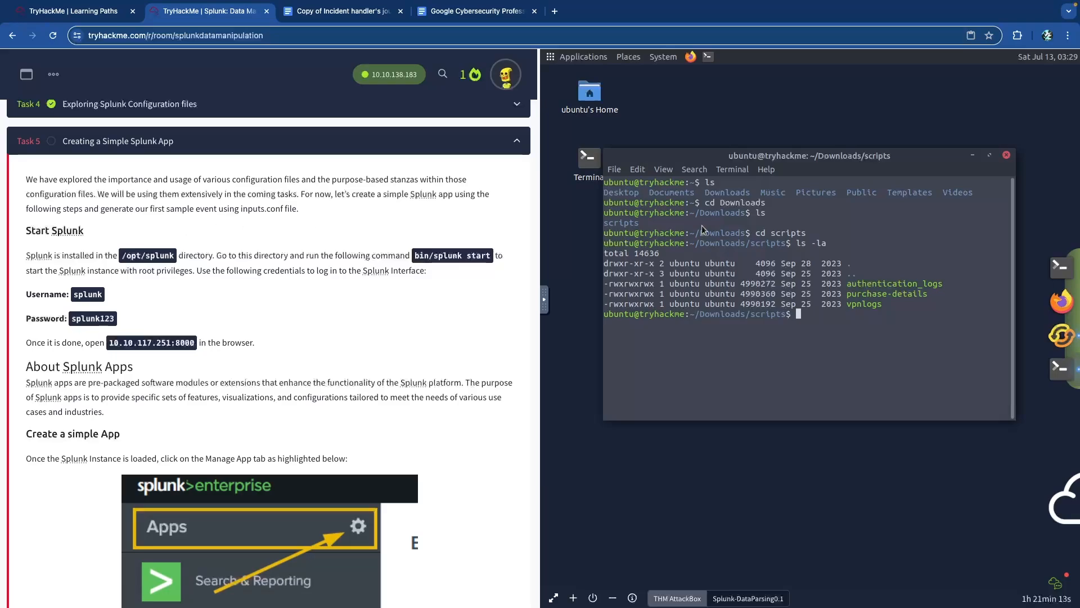
pyautogui.click(1007, 155)
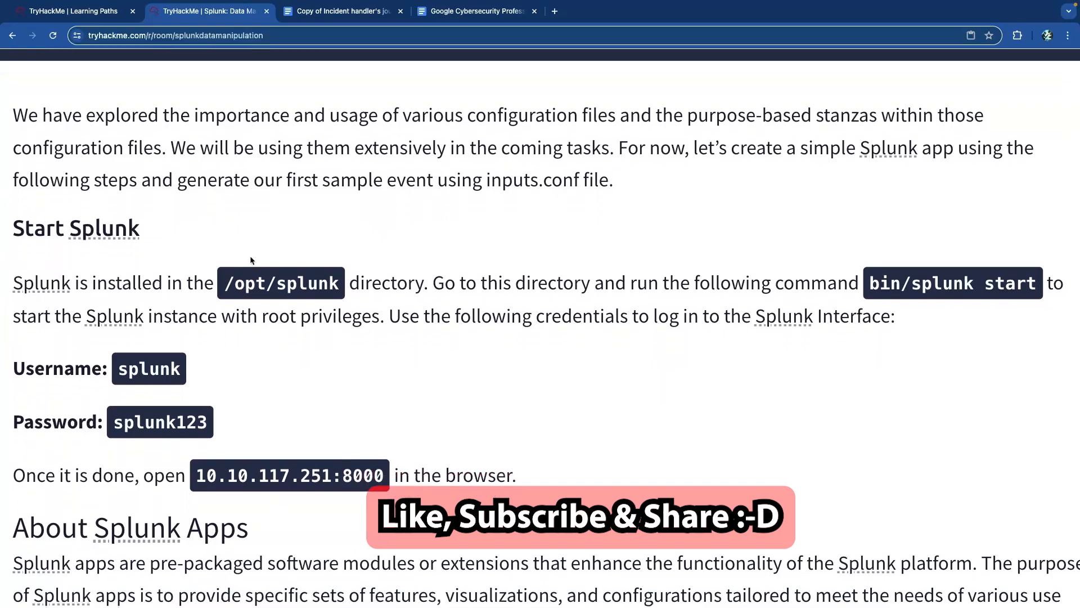
# - Read through Task 5's Start Splunk instructions, highlighting the start command and IP address
pyautogui.moveTo(463, 284); pyautogui.dragTo(870, 317)
pyautogui.click(877, 307)
pyautogui.doubleClick(1010, 284)
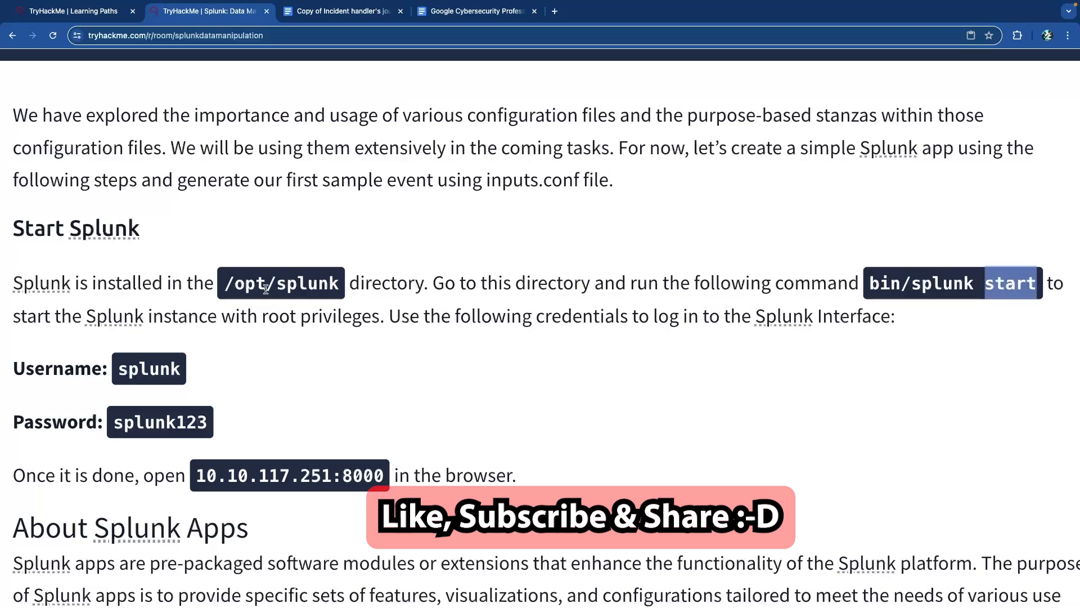
pyautogui.click(294, 283)
pyautogui.scroll(-3, 222, 322)
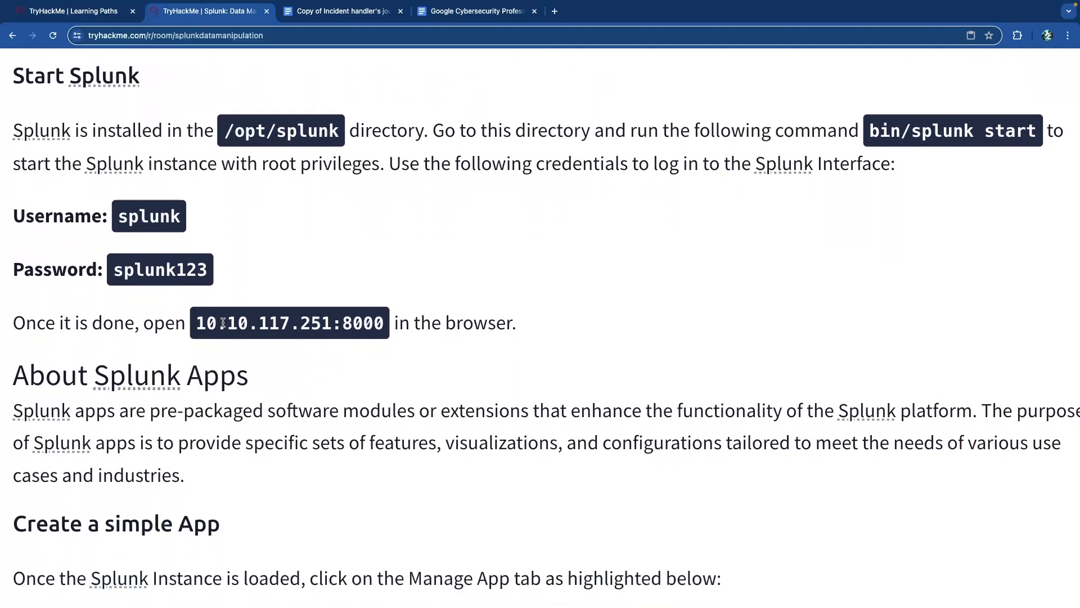
pyautogui.moveTo(206, 321); pyautogui.dragTo(339, 321)
pyautogui.click(339, 321)
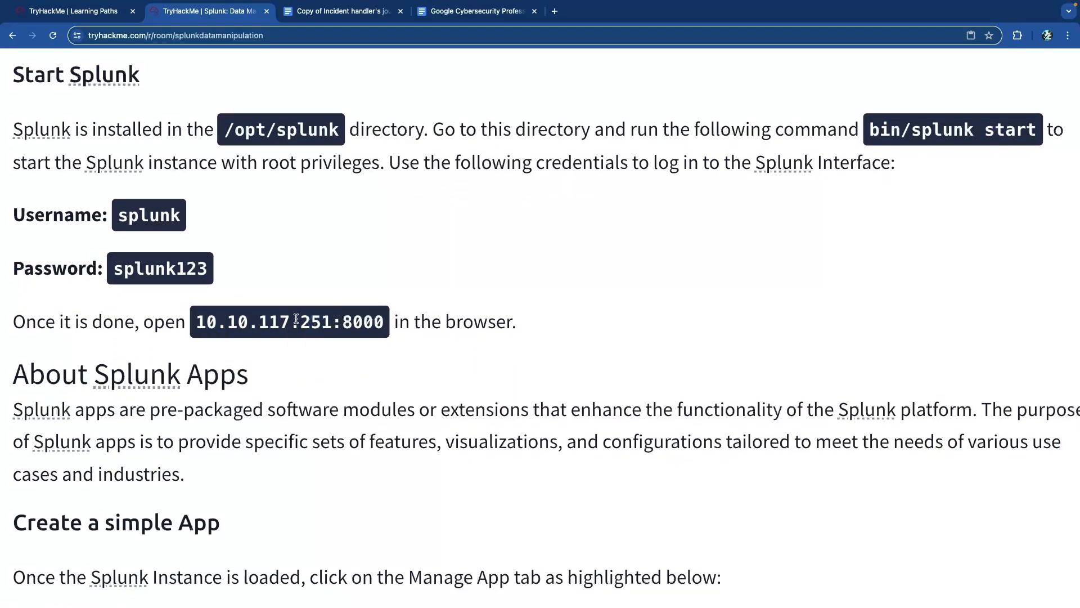
pyautogui.scroll(-5, 317, 320)
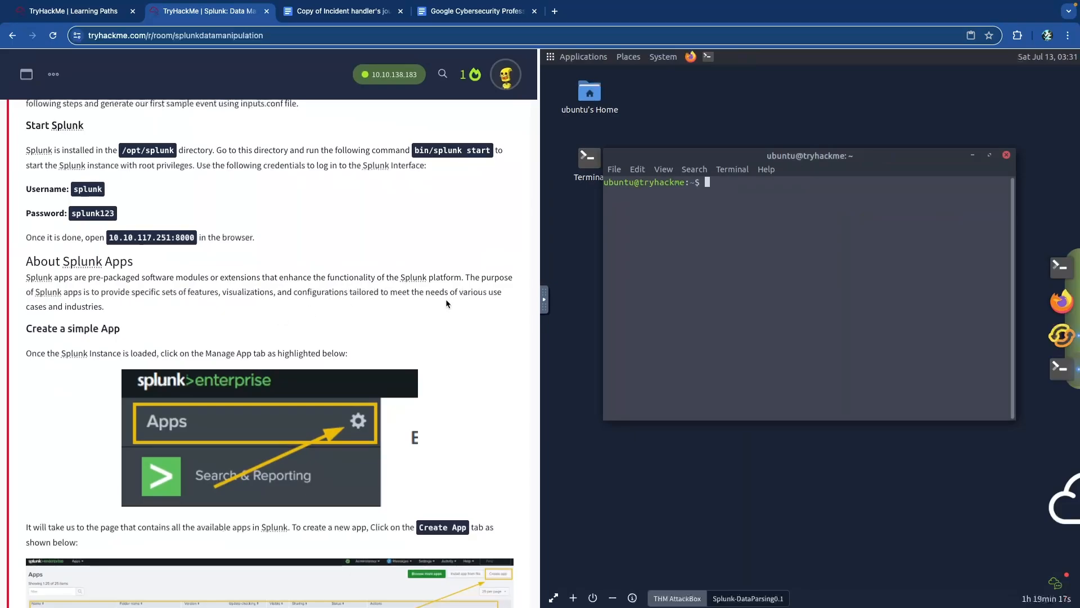
pyautogui.scroll(-3, 234, 356)
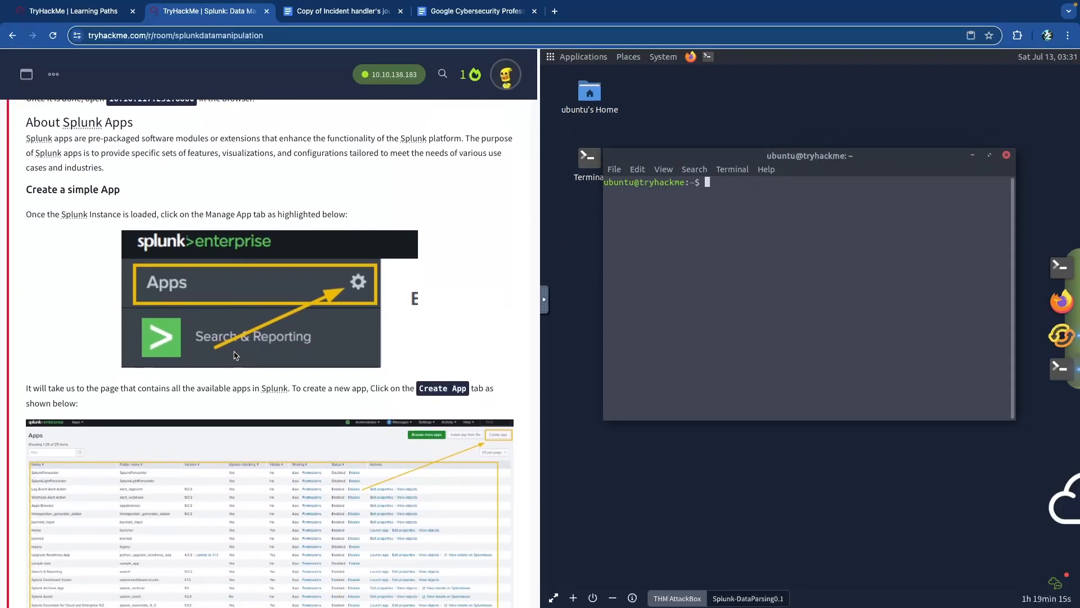
pyautogui.scroll(-7, 234, 355)
pyautogui.scroll(-17, 238, 353)
pyautogui.scroll(-5, 238, 353)
pyautogui.scroll(20, 238, 353)
pyautogui.scroll(-5, 241, 353)
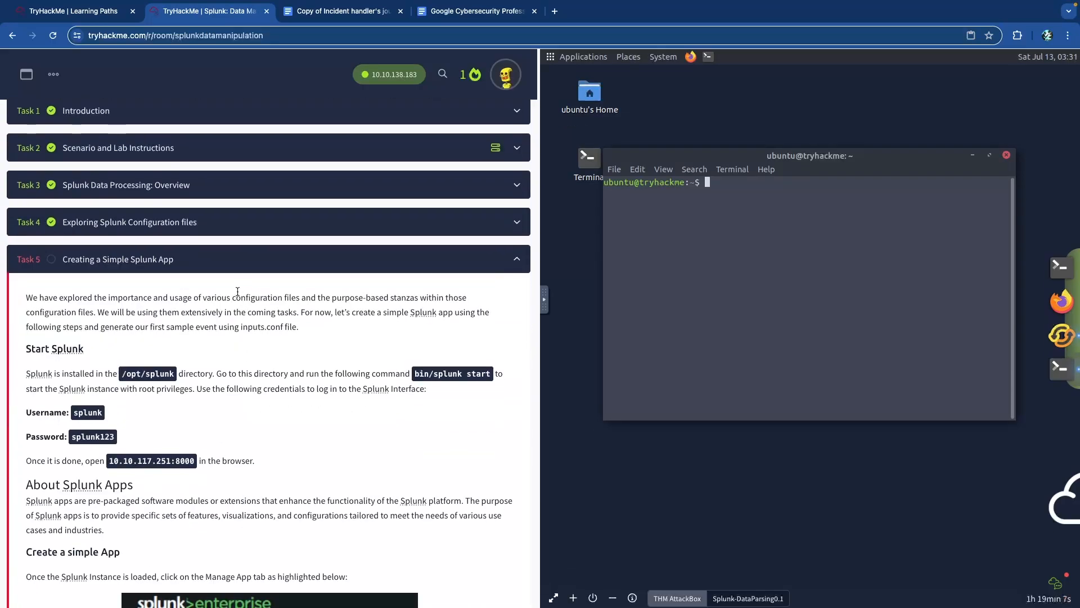
pyautogui.scroll(5, 338, 96)
pyautogui.scroll(-3, 324, 99)
pyautogui.scroll(-5, 324, 99)
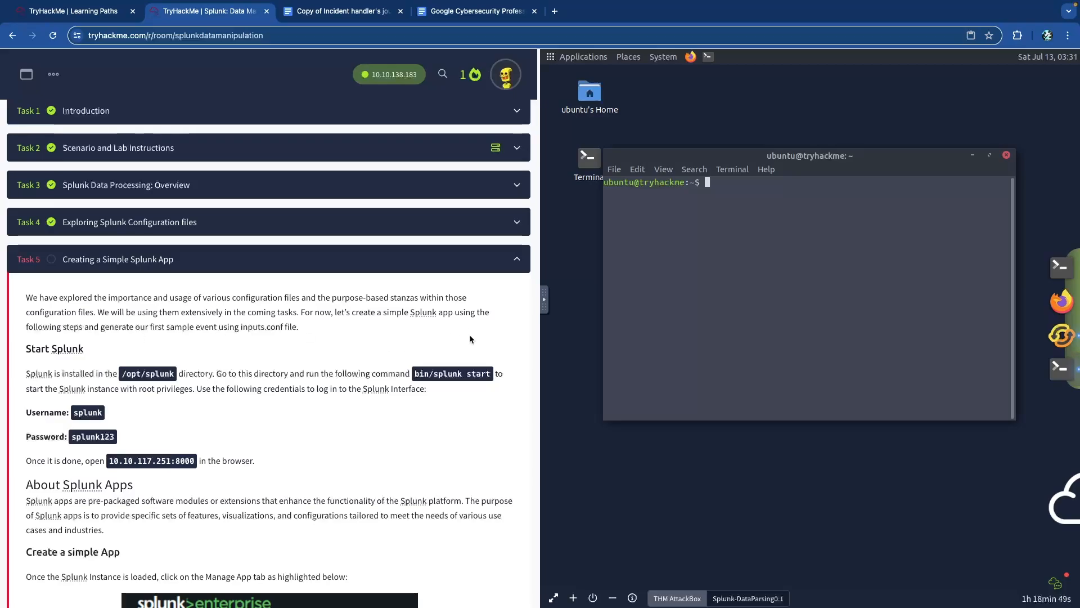
pyautogui.scroll(-4, 337, 323)
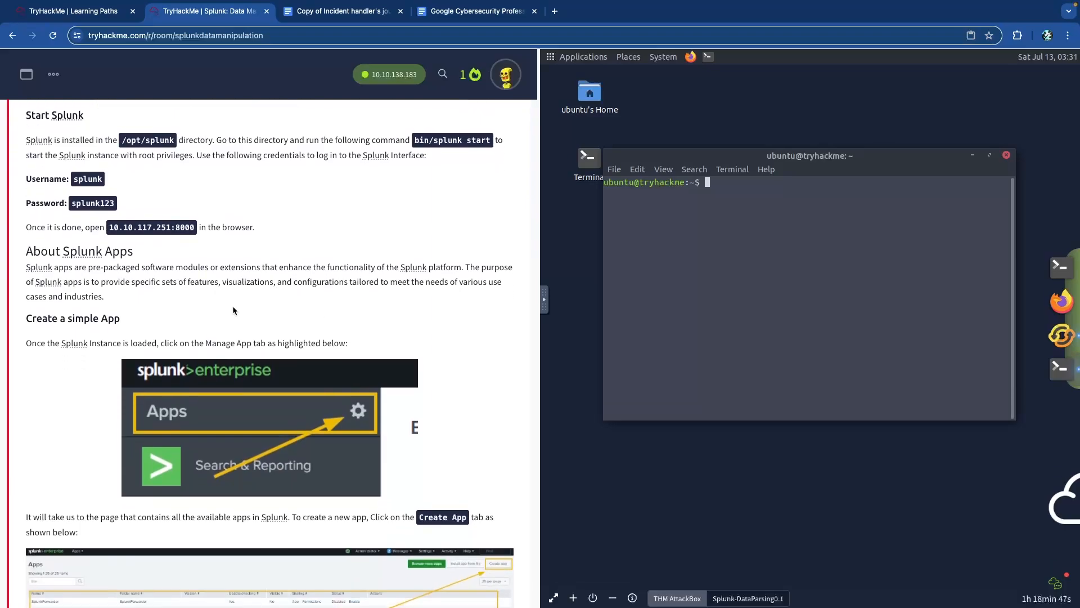
pyautogui.scroll(-15, 233, 310)
pyautogui.scroll(-6, 234, 295)
pyautogui.scroll(18, 231, 303)
pyautogui.scroll(11, 230, 303)
pyautogui.scroll(-1, 232, 305)
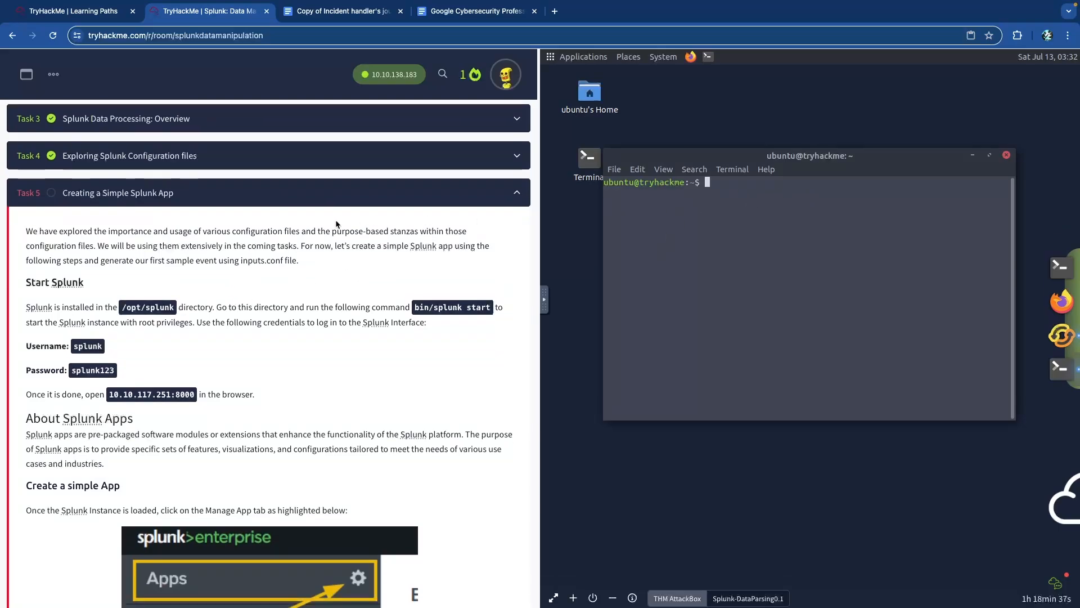
# - Move into /opt/splunk, run bin/splunk start, and note the sudo bin/splunk start line
pyautogui.write('cd ')
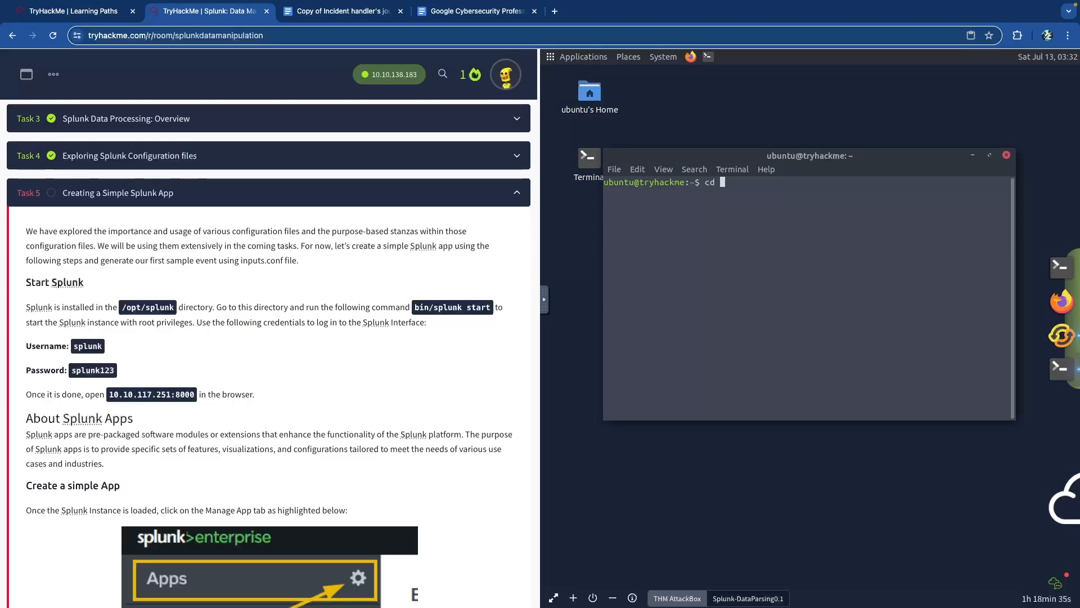
pyautogui.write('/opt/splunk')
pyautogui.press('Return')
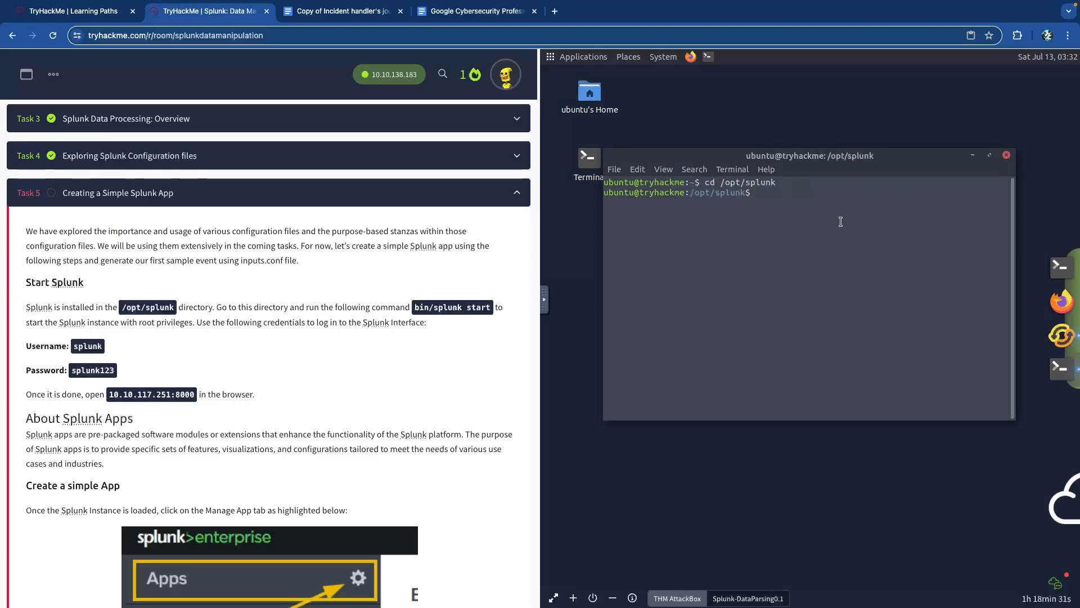
pyautogui.write('bin/splunk s')
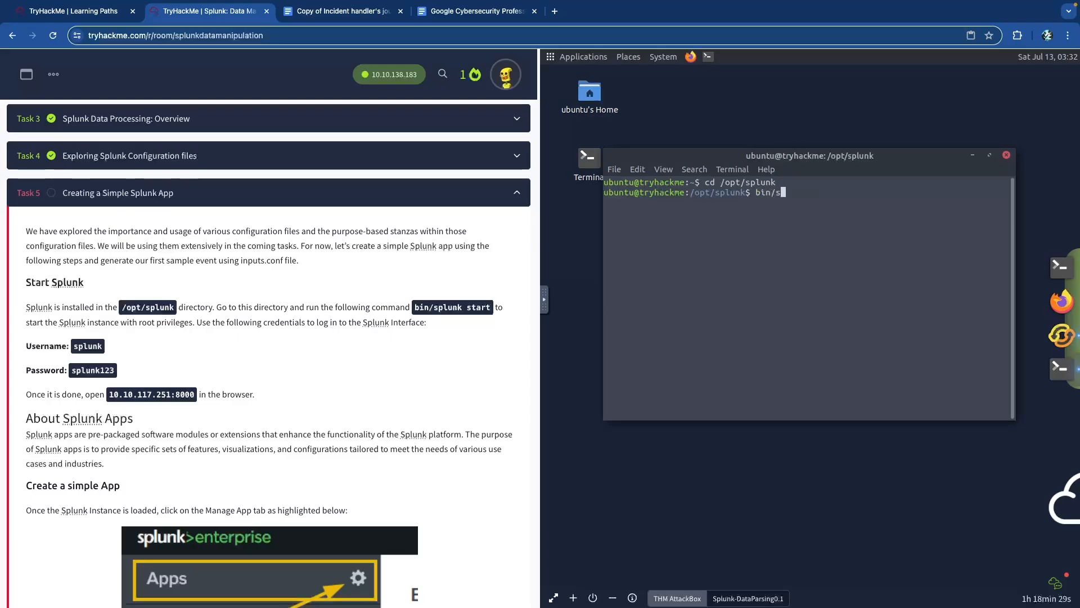
pyautogui.write('tart')
pyautogui.press('Return')
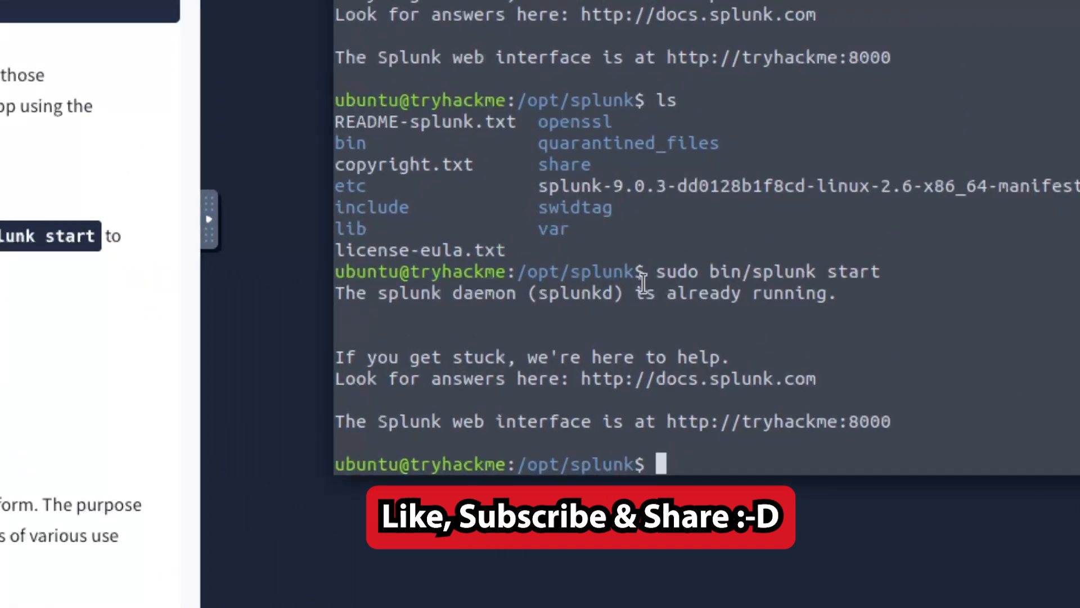
pyautogui.moveTo(656, 272); pyautogui.dragTo(886, 273)
pyautogui.click(697, 309)
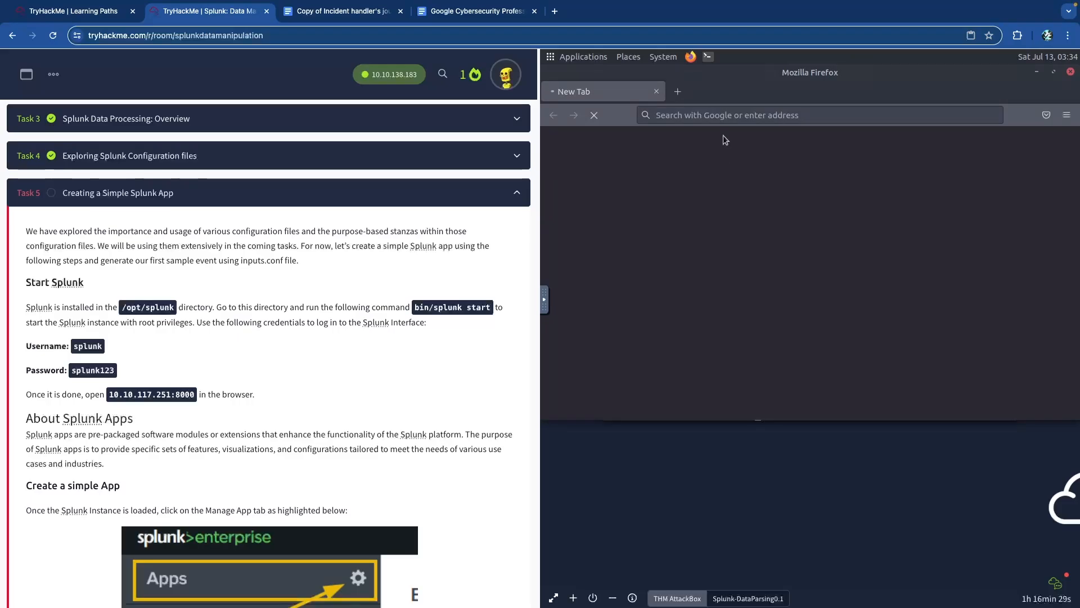
# - Copy 10.10.117.251:8000 from the task text and open it in Firefox
pyautogui.moveTo(196, 393); pyautogui.dragTo(108, 394)
pyautogui.rightClick(118, 391)
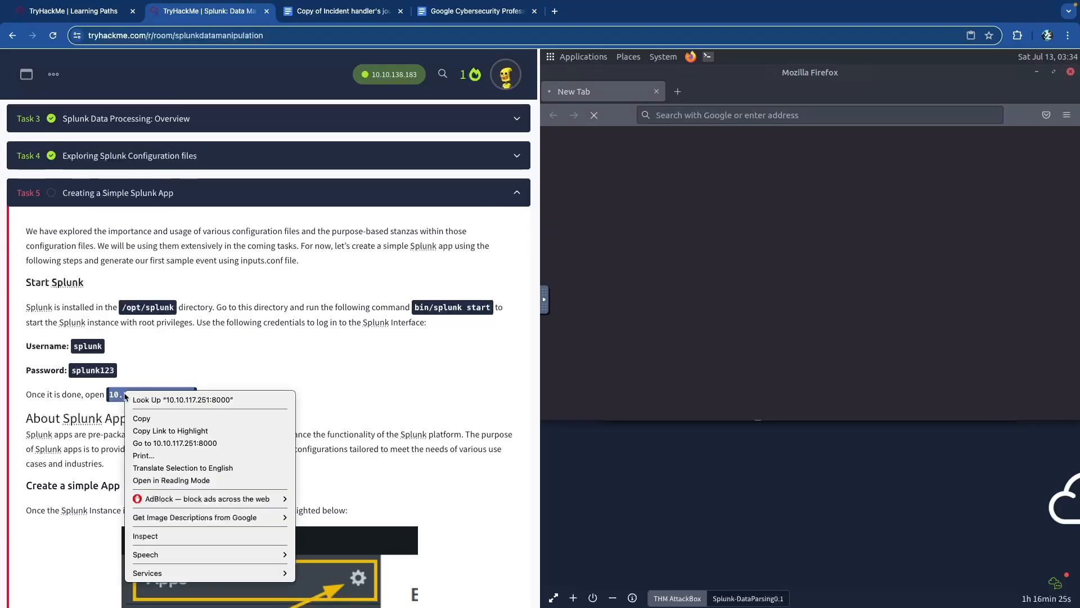
pyautogui.click(172, 416)
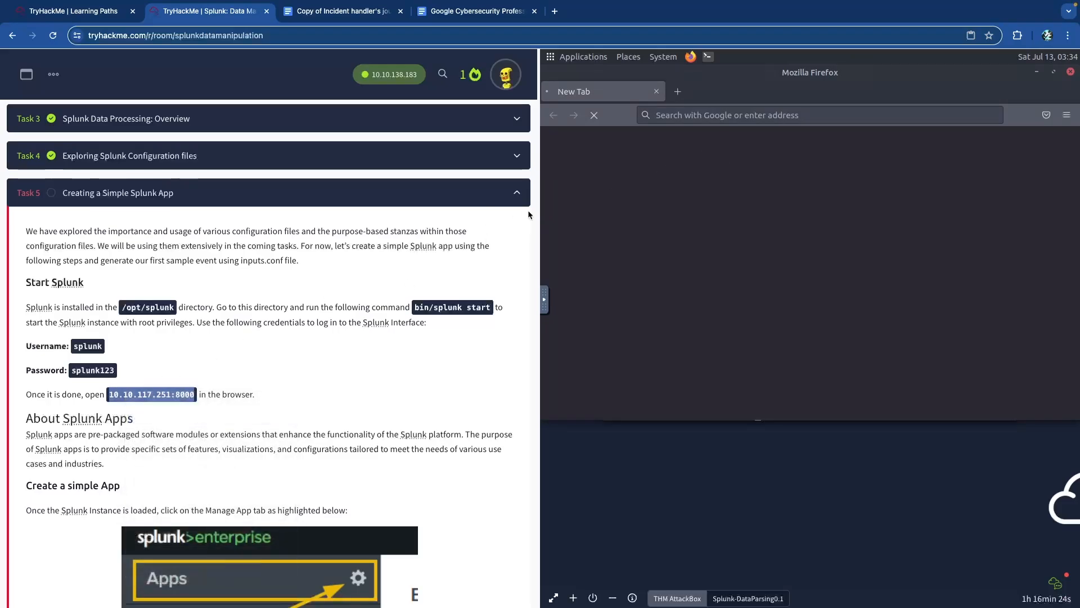
pyautogui.click(736, 111)
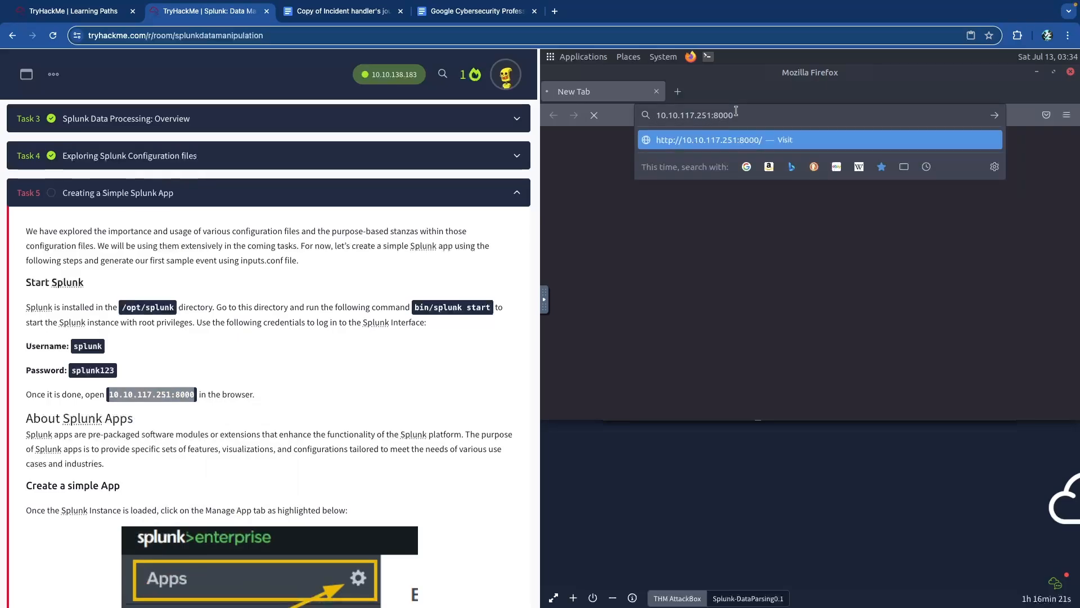
pyautogui.press('Return')
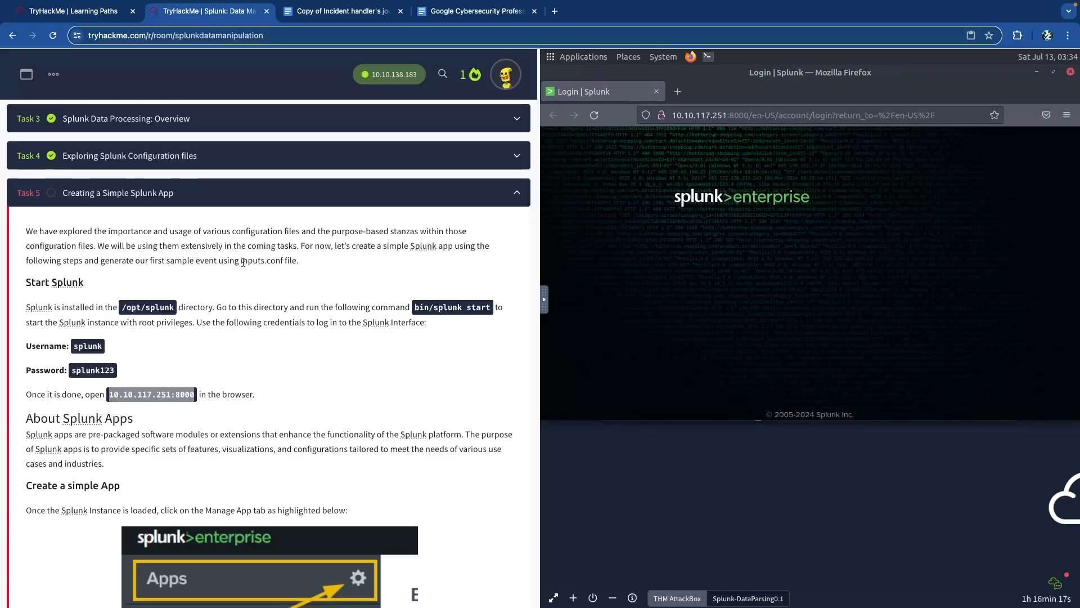
pyautogui.scroll(-2, 245, 265)
pyautogui.scroll(-3, 242, 243)
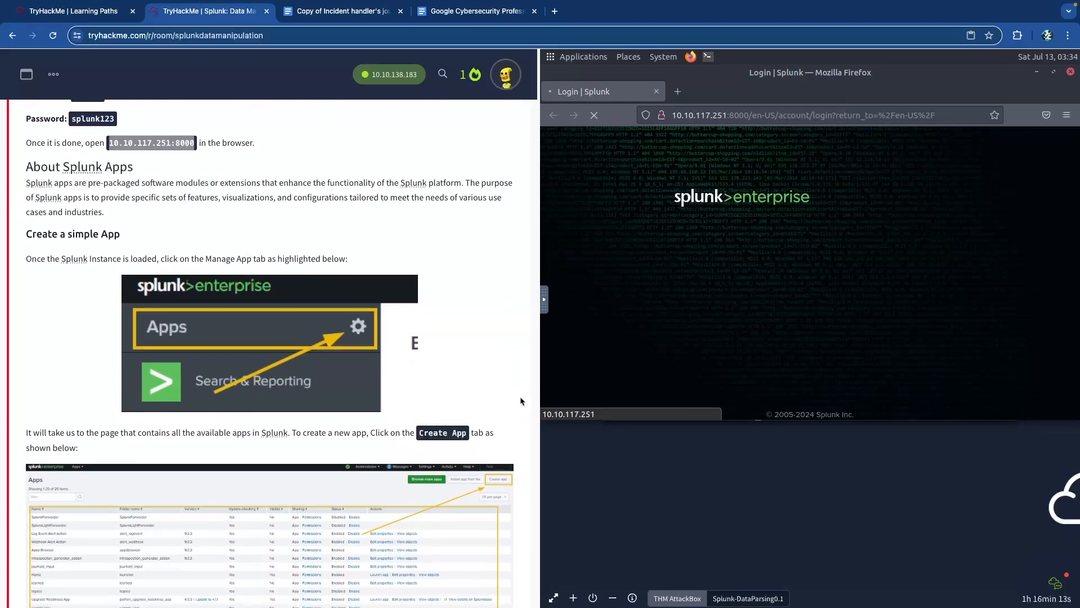
# - Open the AttackBox in its own browser tab and reload the room page in a new tab
pyautogui.click(554, 597)
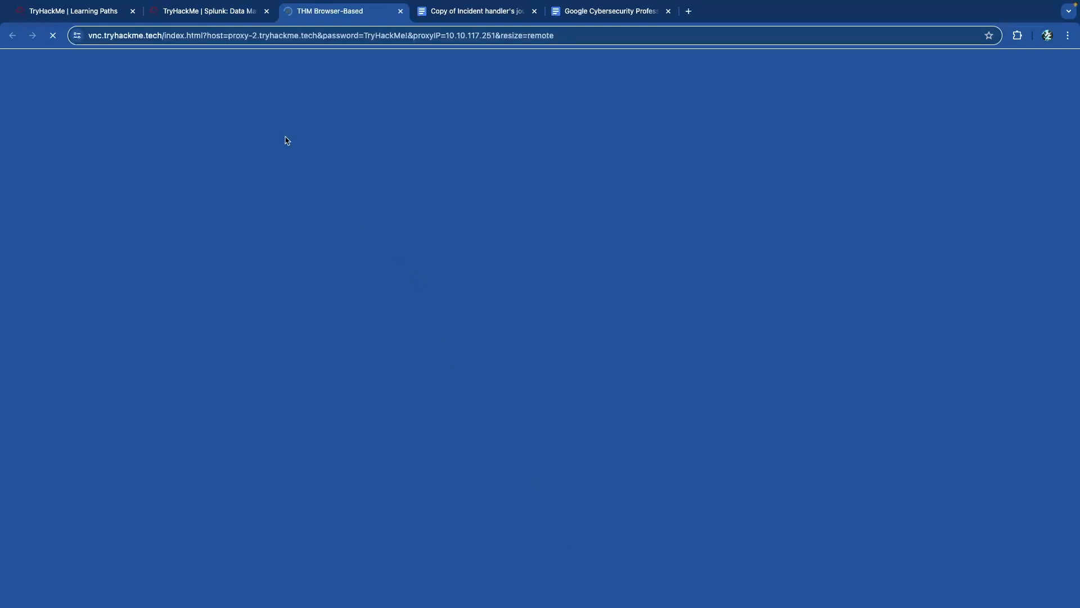
pyautogui.click(217, 11)
pyautogui.click(284, 37)
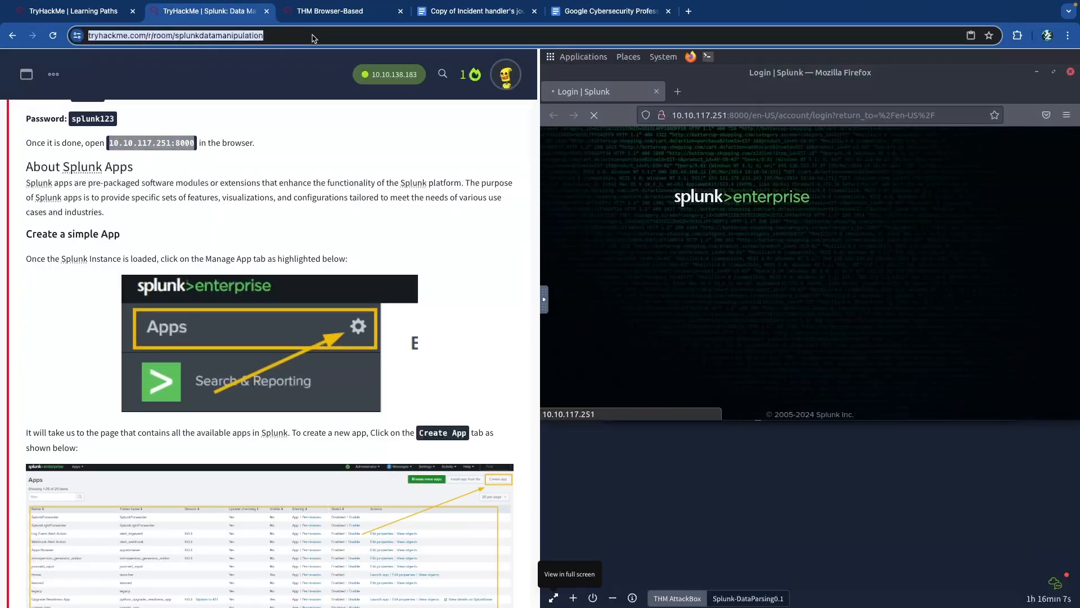
pyautogui.click(687, 13)
pyautogui.hotkey('ctrl', 'v')
pyautogui.press('Return')
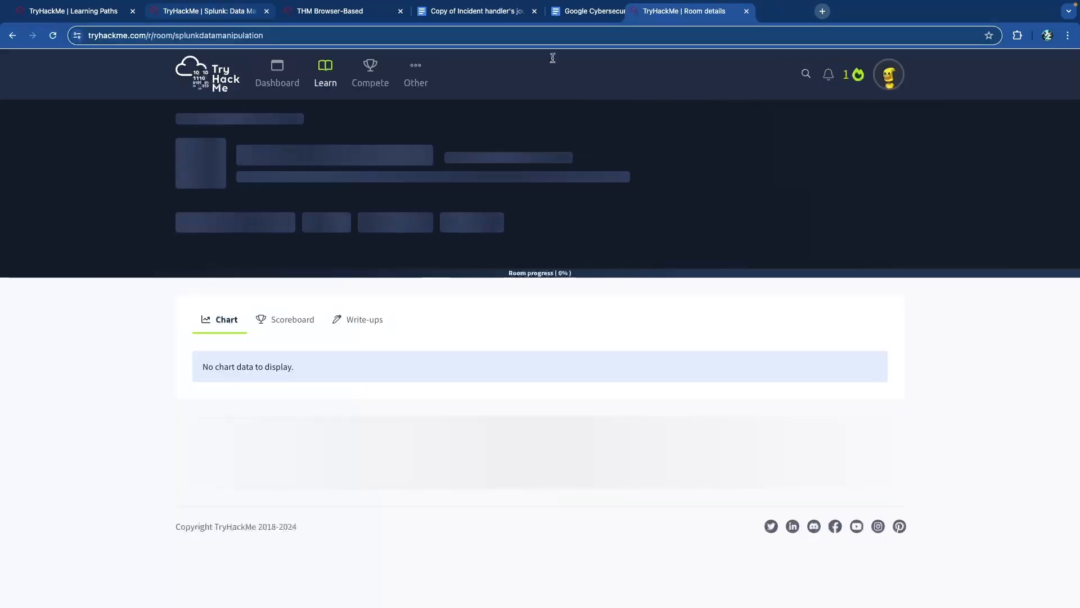
pyautogui.hotkey('ctrl', 'w')
# - Detach the room tutorial into a separate window and maximize the Splunk browser on the AttackBox desktop
pyautogui.moveTo(355, 181); pyautogui.dragTo(765, 109)
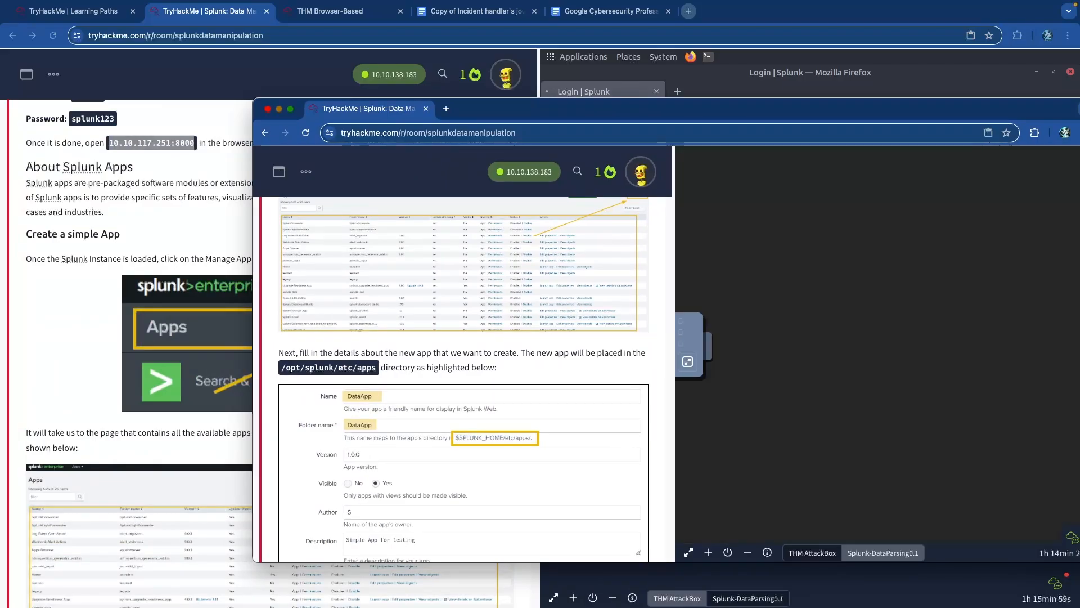
pyautogui.moveTo(553, 114); pyautogui.dragTo(0, 124)
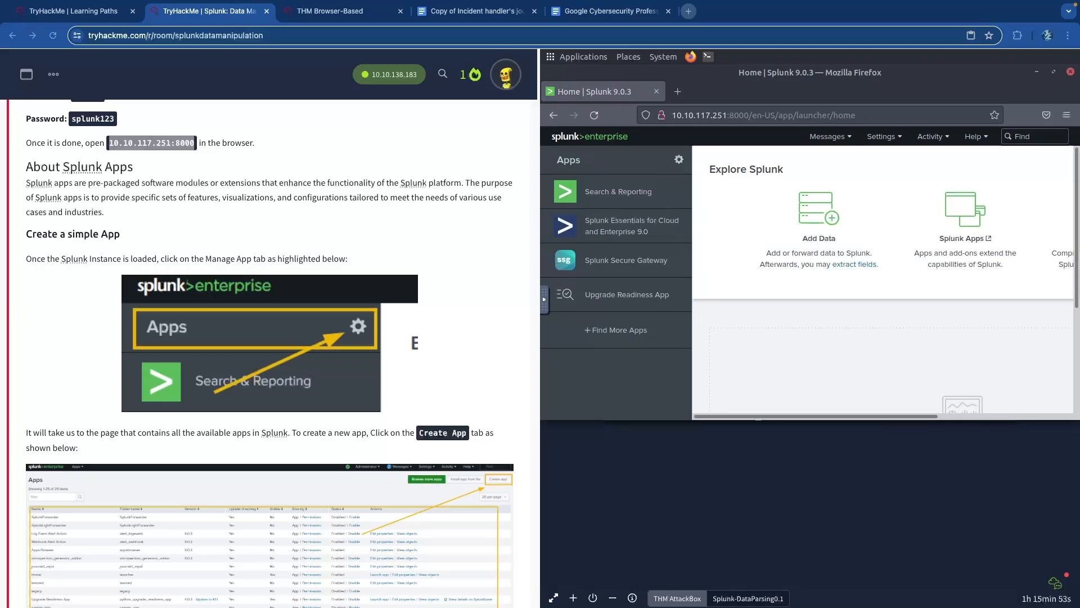
pyautogui.click(353, 12)
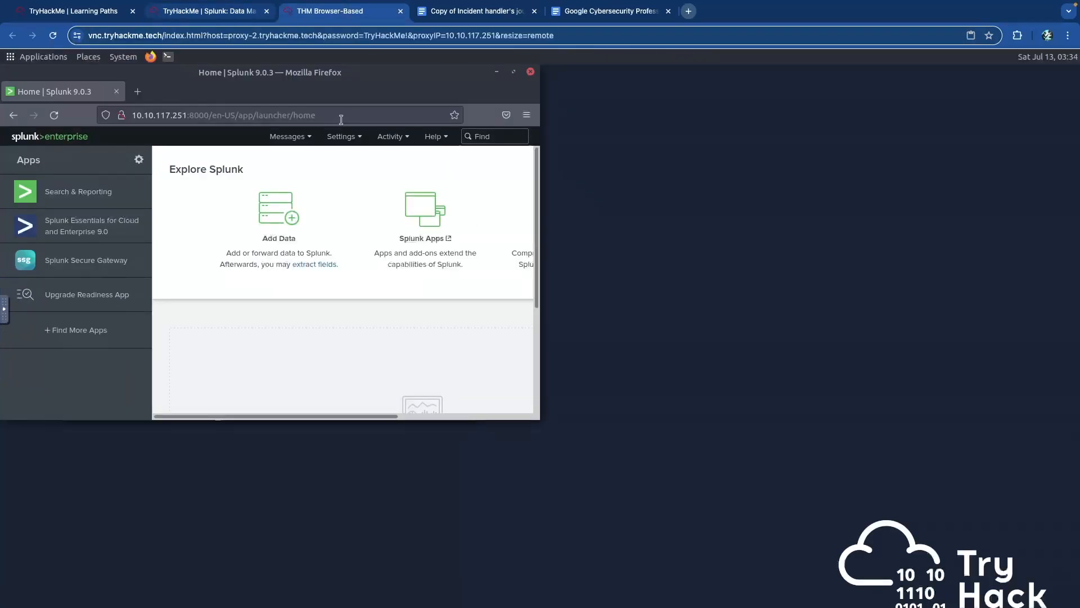
pyautogui.click(514, 72)
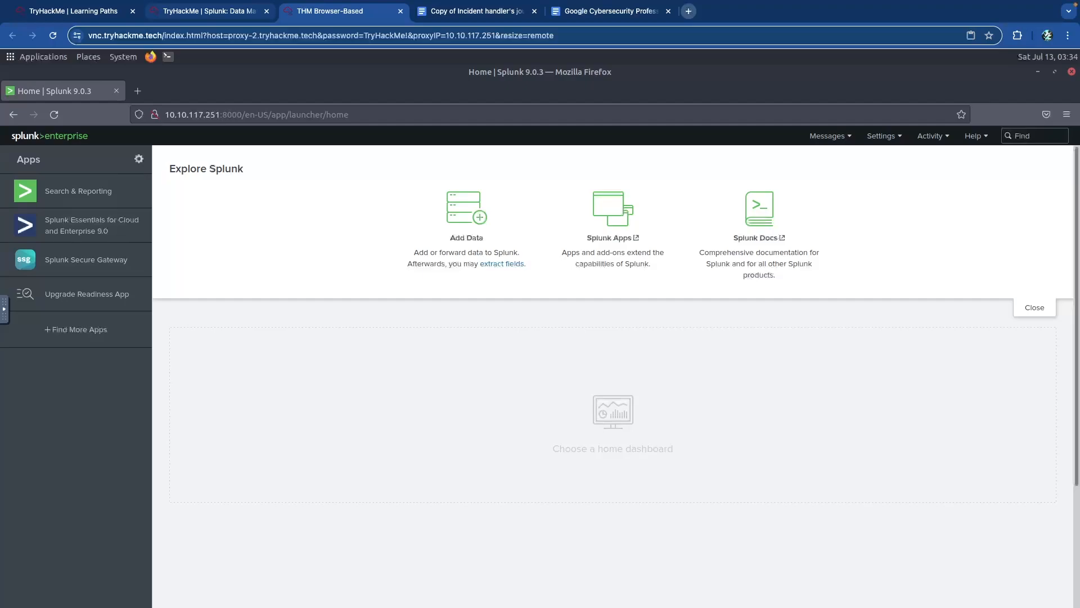
# - Go to Apps management via the gear icon and choose Create app
pyautogui.click(138, 160)
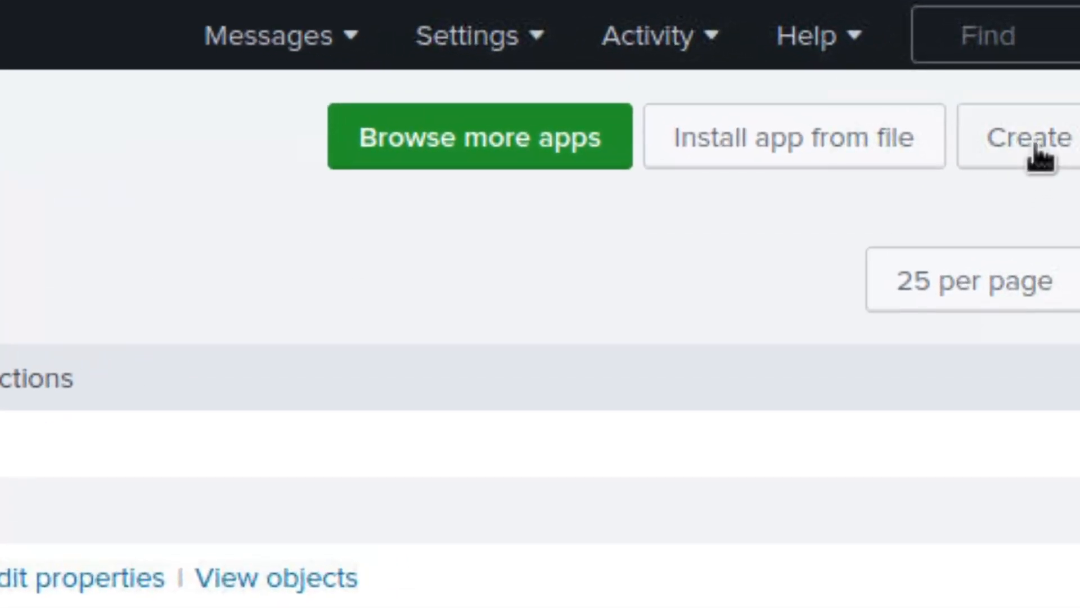
pyautogui.click(1035, 149)
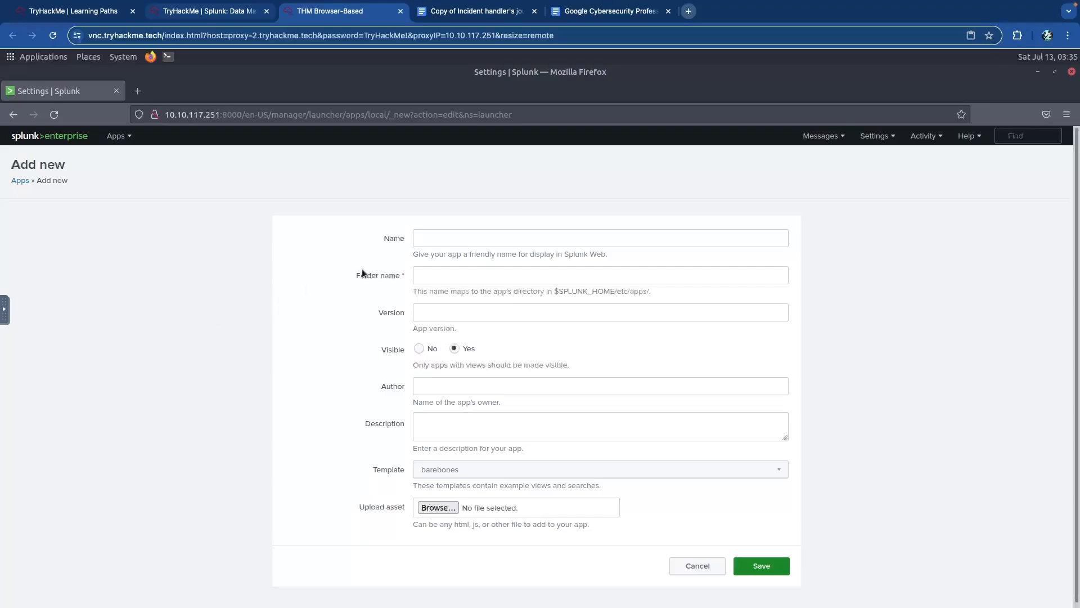
# - Enter DataApp as both the app name and the folder name
pyautogui.click(476, 237)
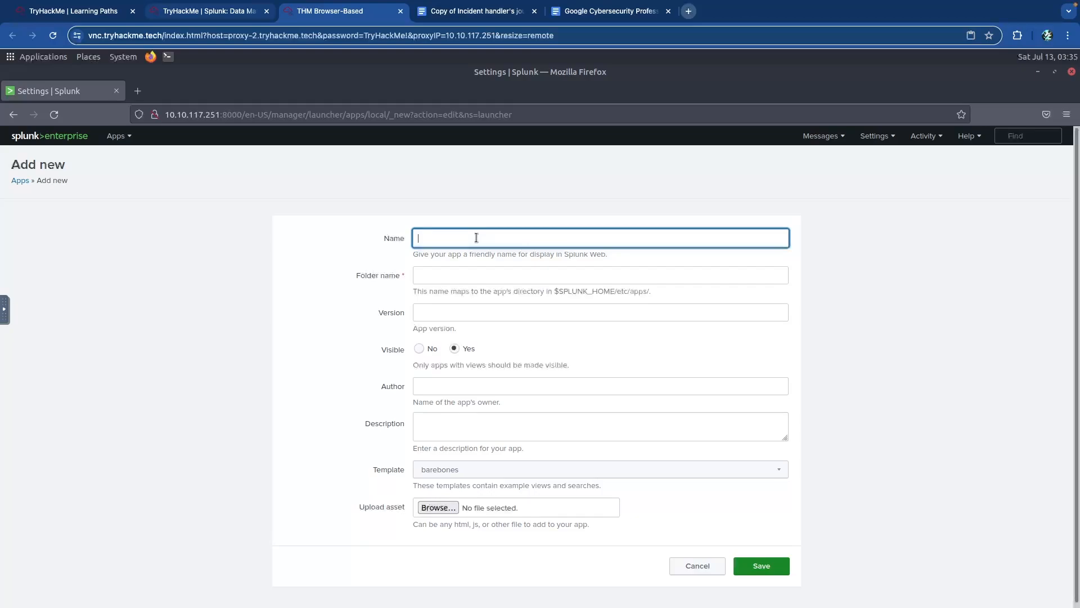
pyautogui.write('DataApp')
pyautogui.press('Tab')
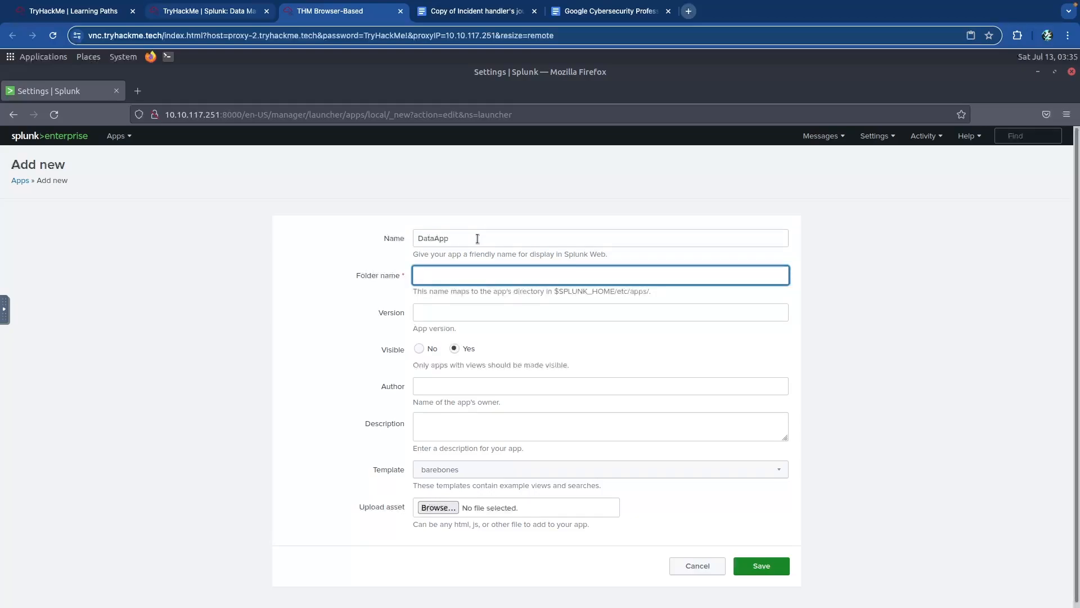
pyautogui.write('Dataa')
pyautogui.press('BackSpace')
pyautogui.write('App')
pyautogui.press('Tab')
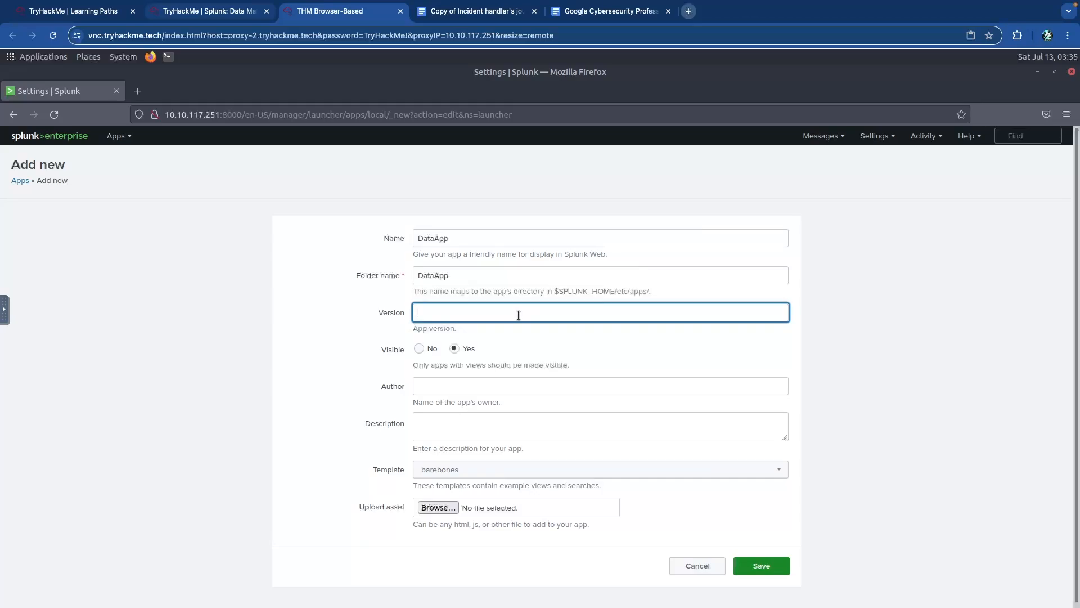
# - Set version 10.0, an author, and description 'Simple App for testing', then save
pyautogui.write('.0')
pyautogui.click(505, 382)
pyautogui.write('S')
pyautogui.click(523, 419)
pyautogui.write('Simple App for testing')
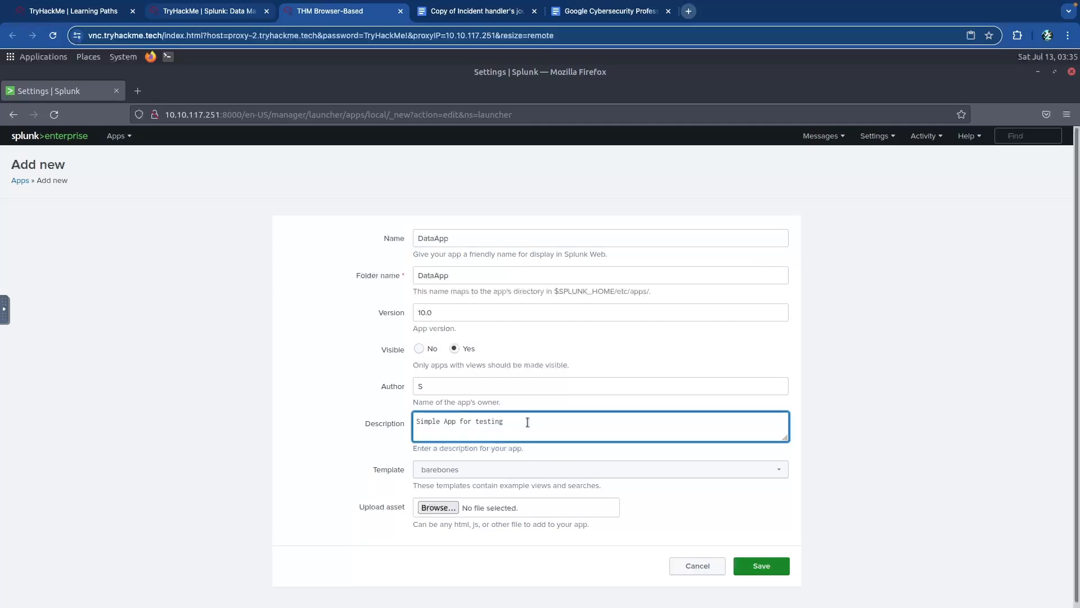
pyautogui.scroll(-1, 507, 439)
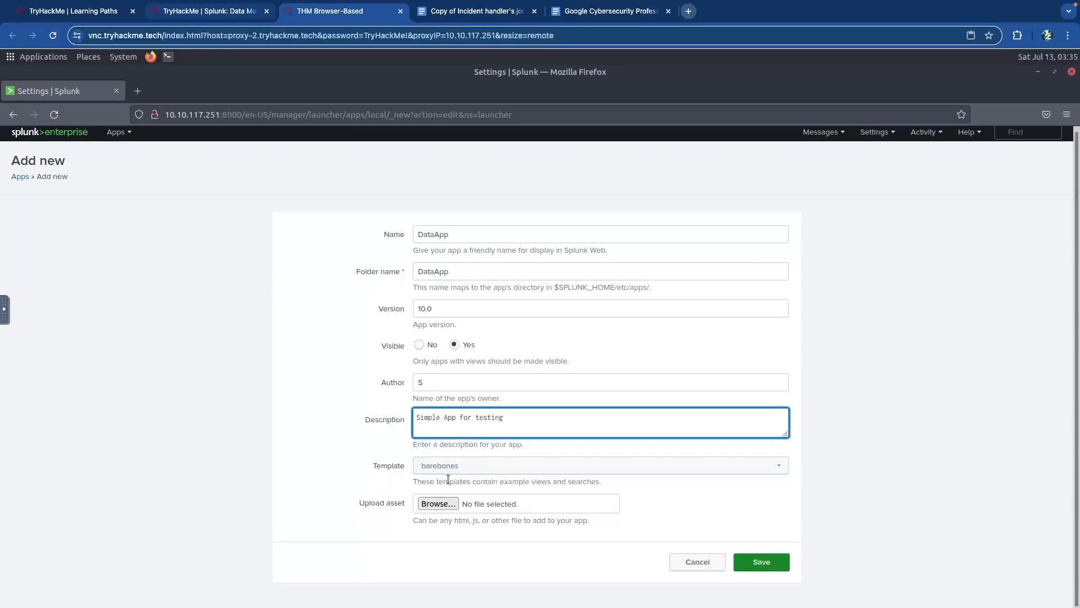
pyautogui.click(747, 562)
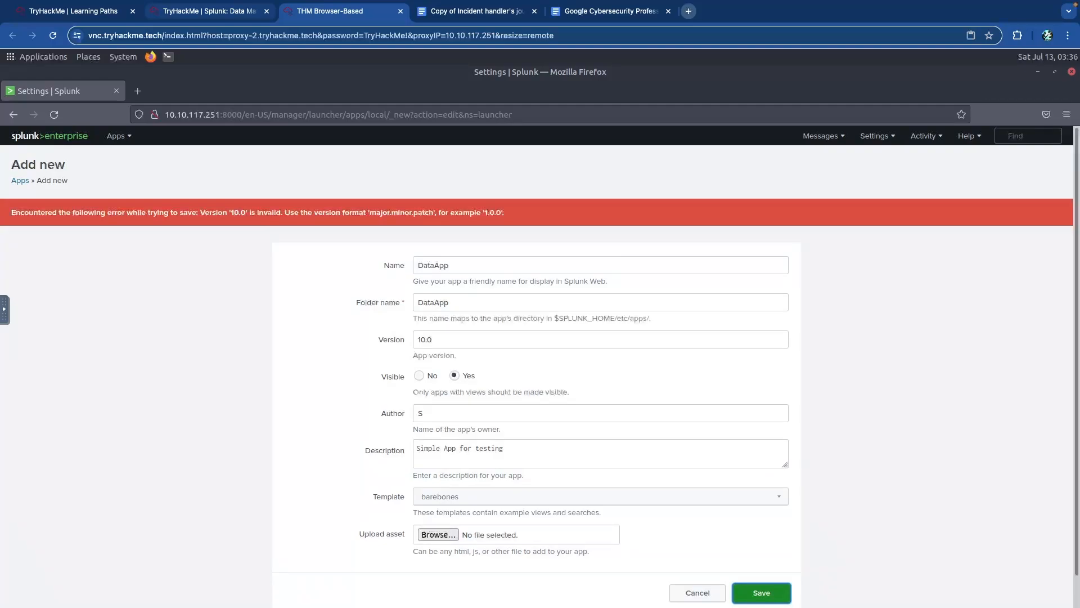
# - Change DataApp's version from 10.0 to 1.0.0 and save it
pyautogui.click(222, 212)
pyautogui.click(423, 339)
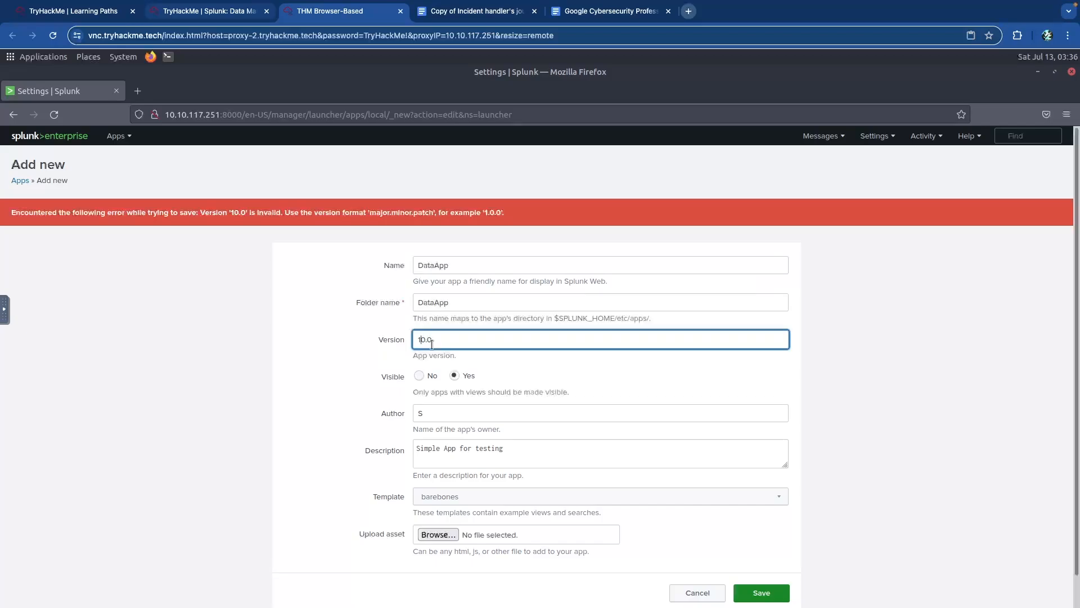
pyautogui.write('.')
pyautogui.click(758, 592)
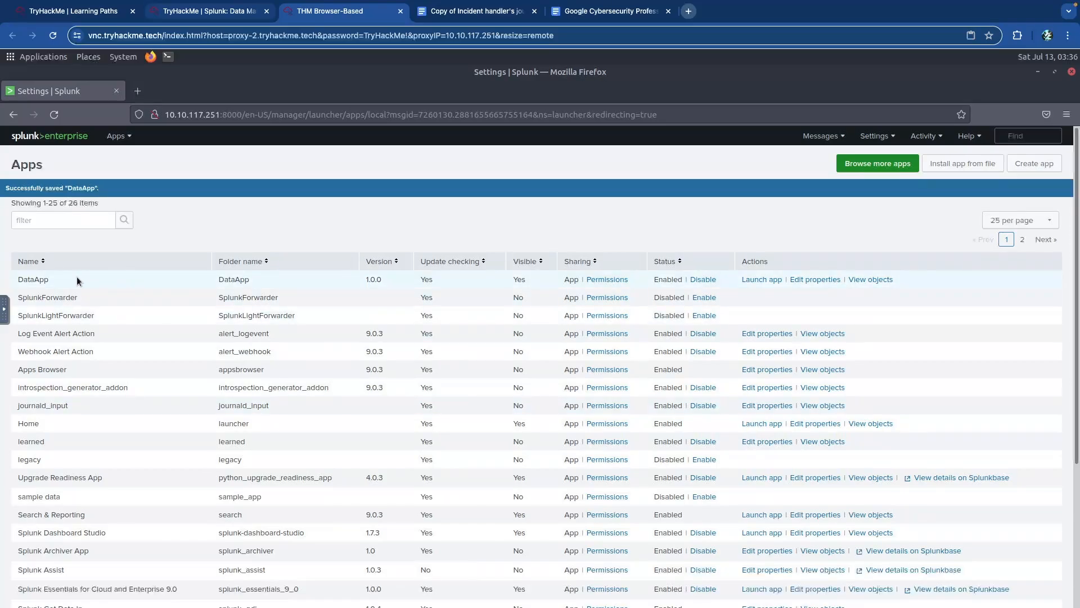
# - Launch DataApp and search index=main, getting 0 events for the last 24 hours
pyautogui.click(749, 279)
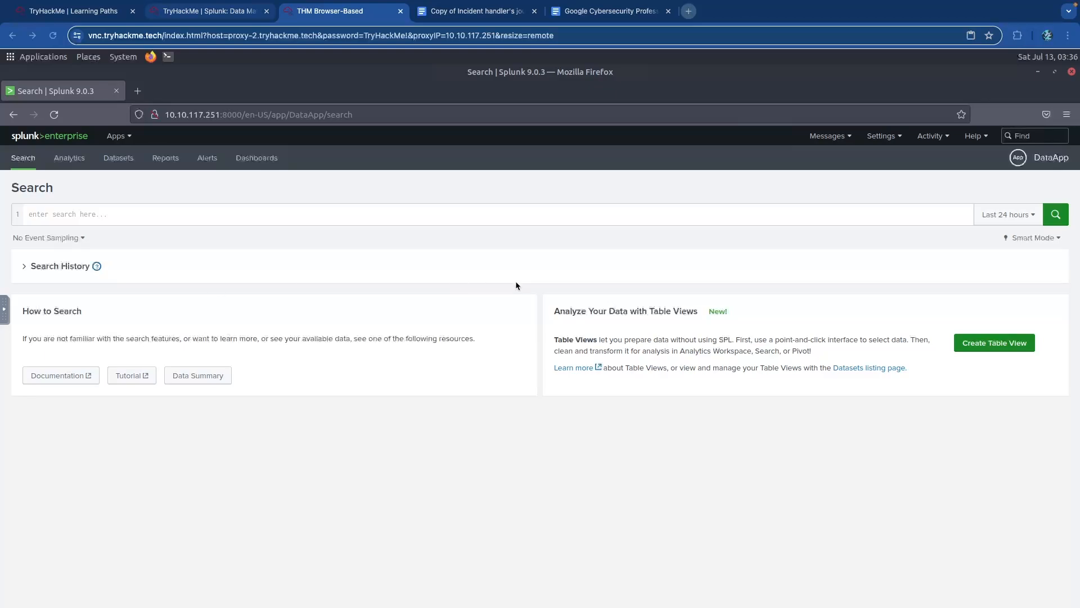
pyautogui.click(366, 215)
pyautogui.write('index=main')
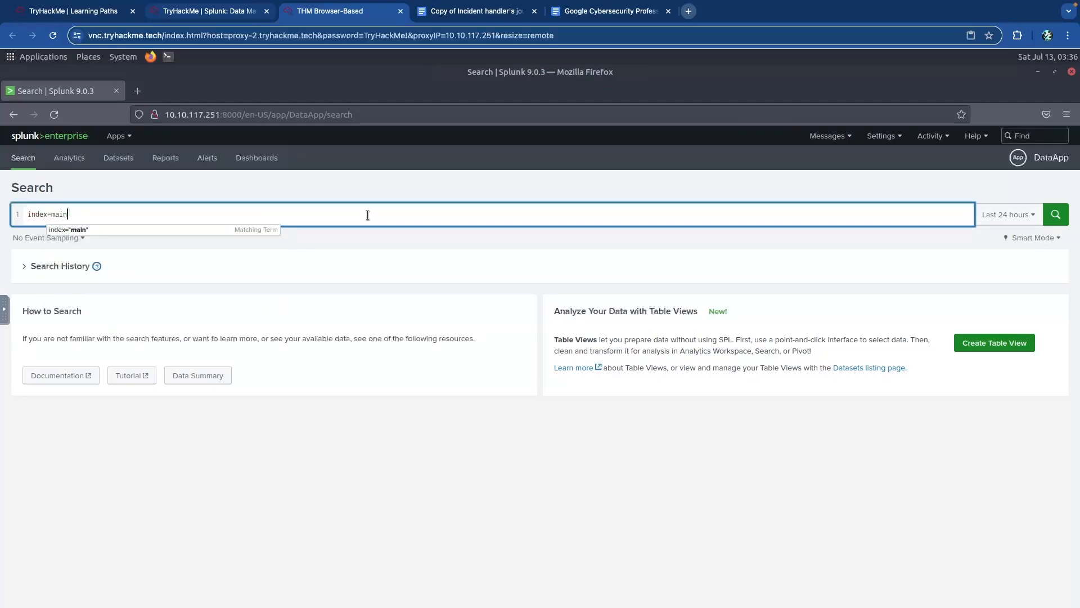
pyautogui.press('Return')
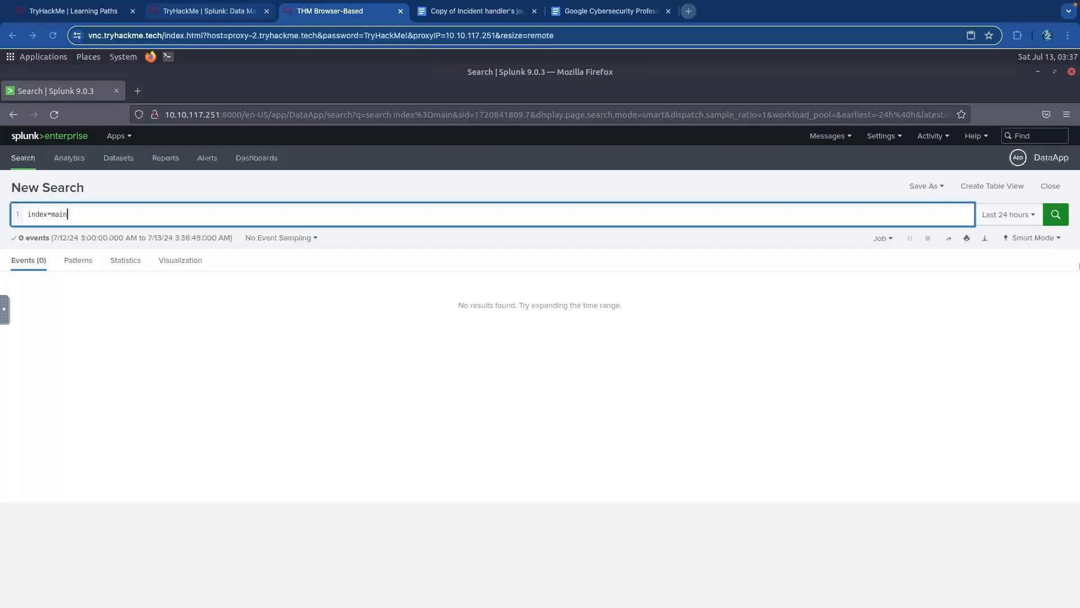
# - Open a terminal, change into /opt/splunk/etc/apps and list the installed apps
pyautogui.click(1065, 279)
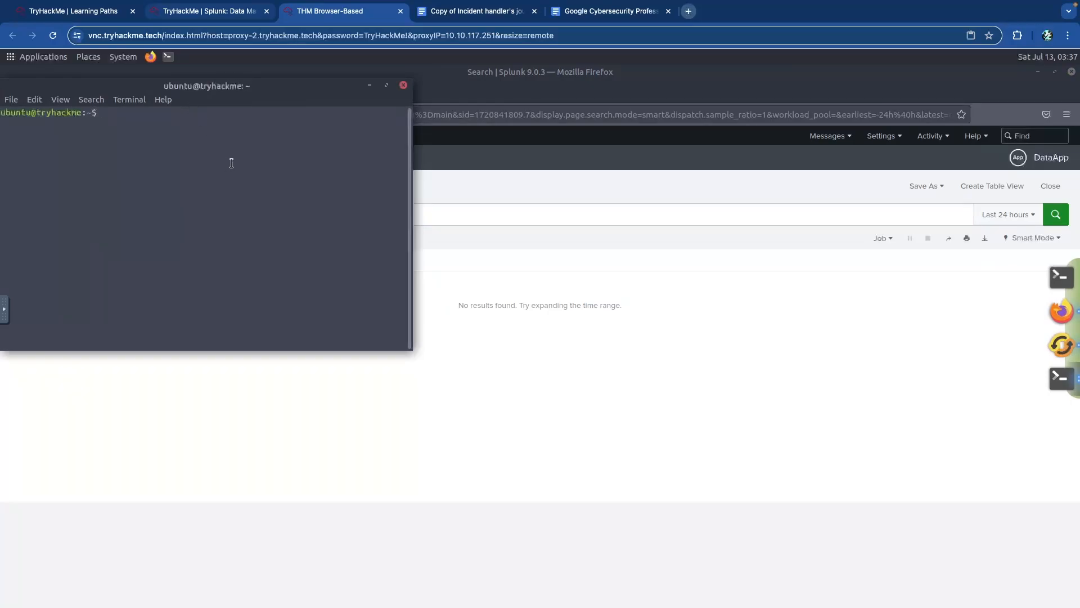
pyautogui.write('cd op')
pyautogui.press('BackSpace')
pyautogui.press('BackSpace')
pyautogui.write('/opt/splunk/etc/apps')
pyautogui.press('Return')
pyautogui.write('ls')
pyautogui.press('Return')
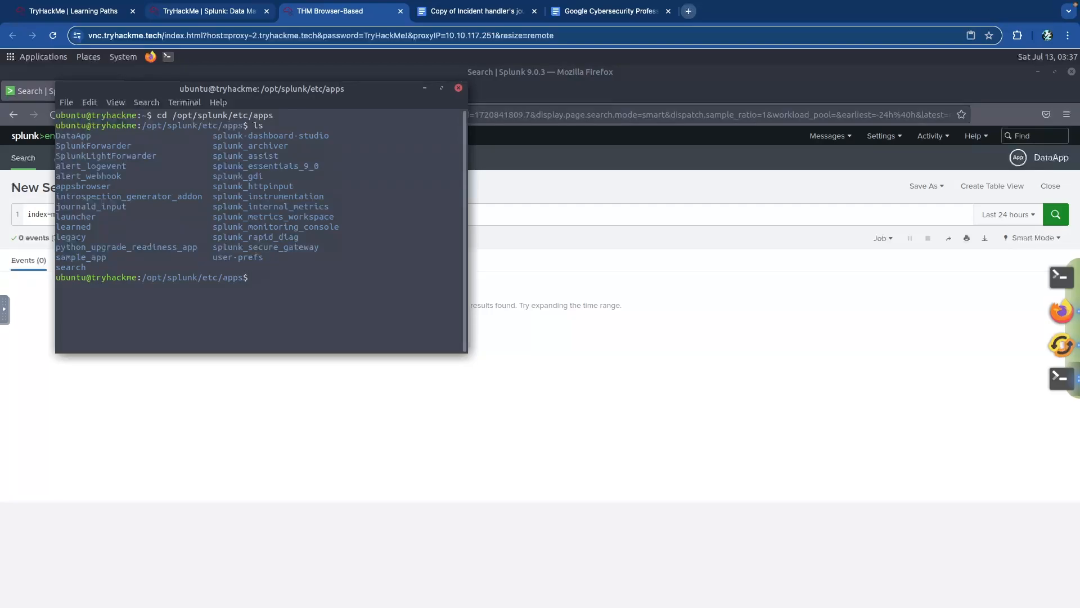
# - List DataApp's folder with sudo ls, showing bin, default, local and metadata
pyautogui.write('ls DataApp')
pyautogui.press('Return')
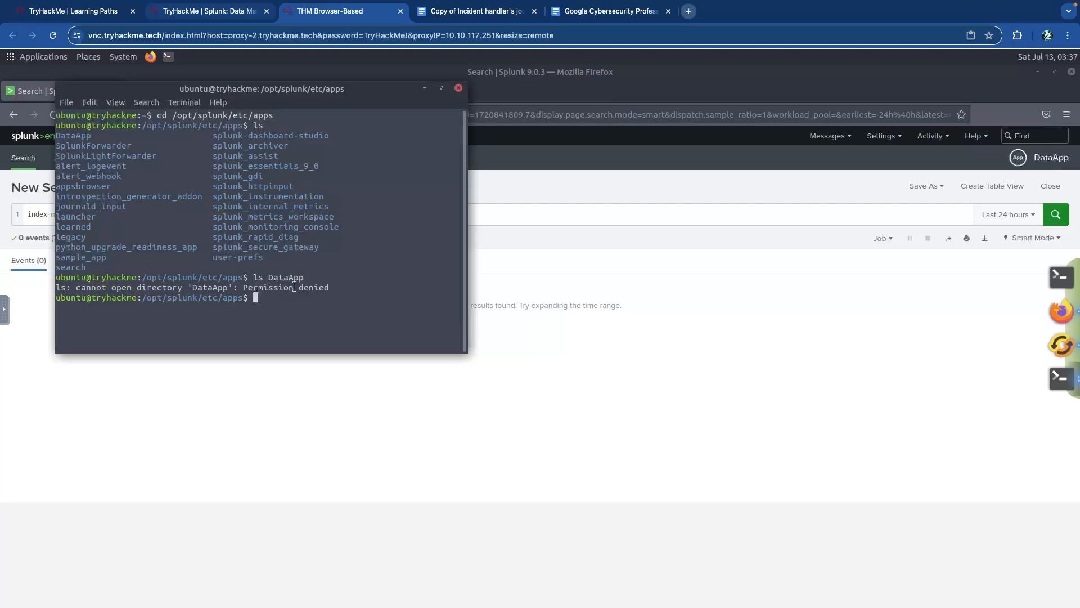
pyautogui.write('sudo')
pyautogui.write('pp')
pyautogui.press('Return')
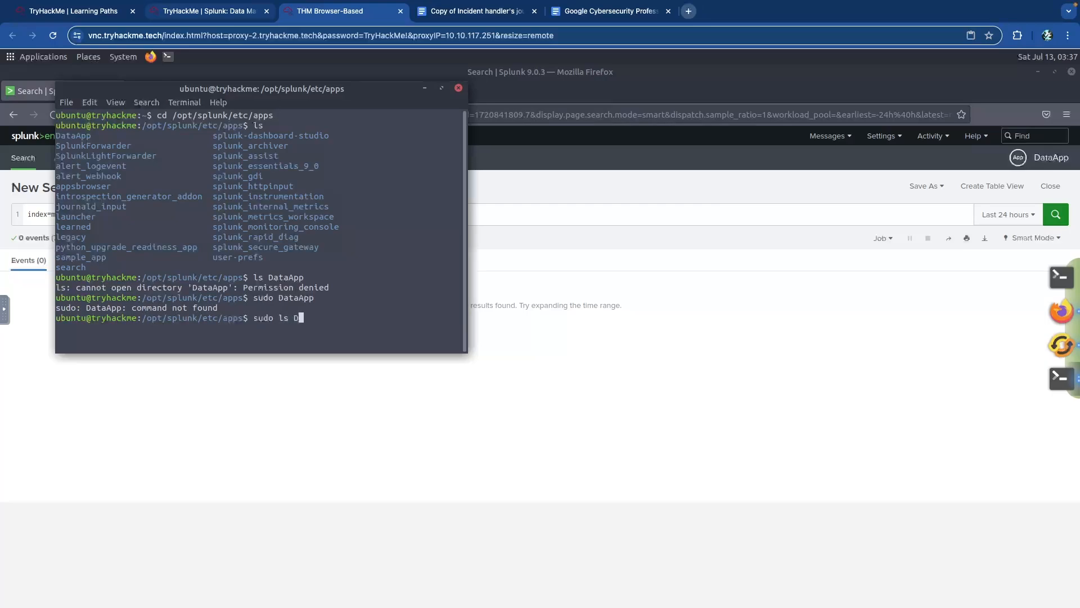
pyautogui.write('sudo ls DataApp')
pyautogui.press('Return')
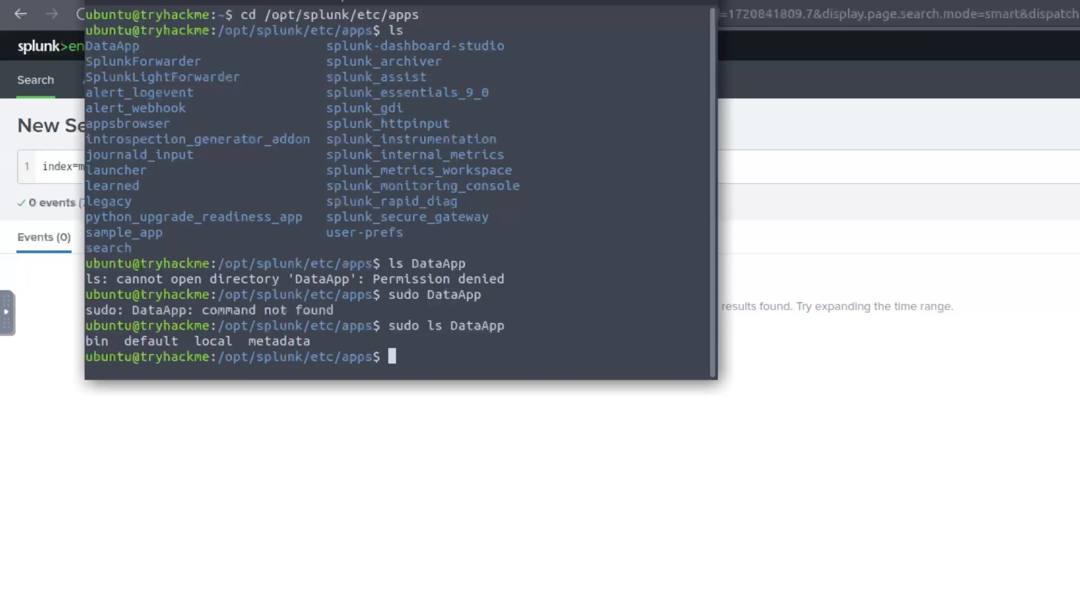
# - Scroll the TryHackMe room to the samplelogs.py script and Creating Inputs.conf sections, marking app.conf on the way
pyautogui.scroll(-15, 269, 301)
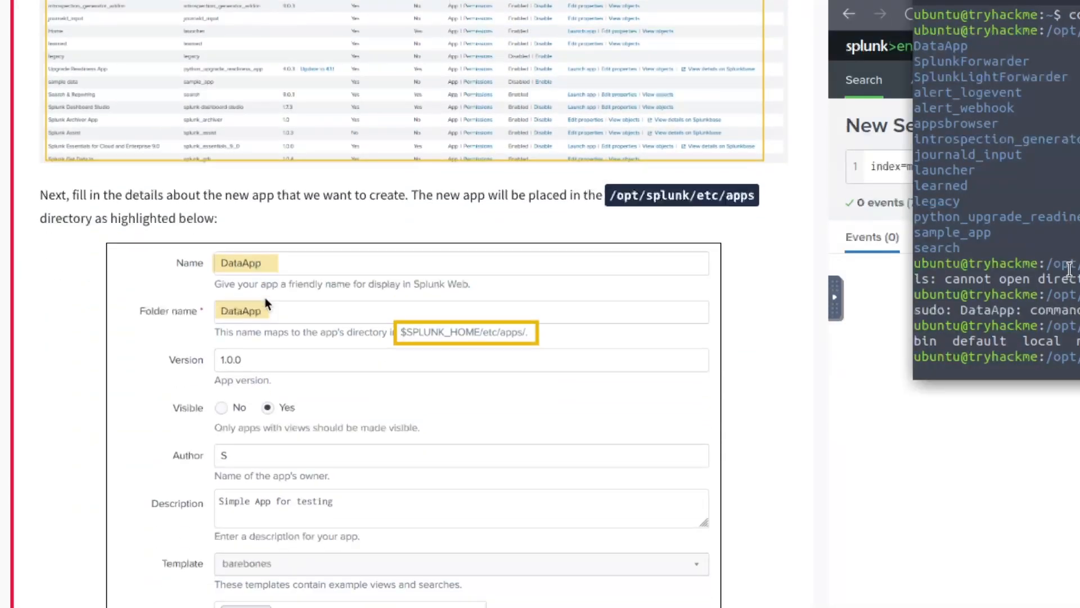
pyautogui.scroll(-12, 267, 302)
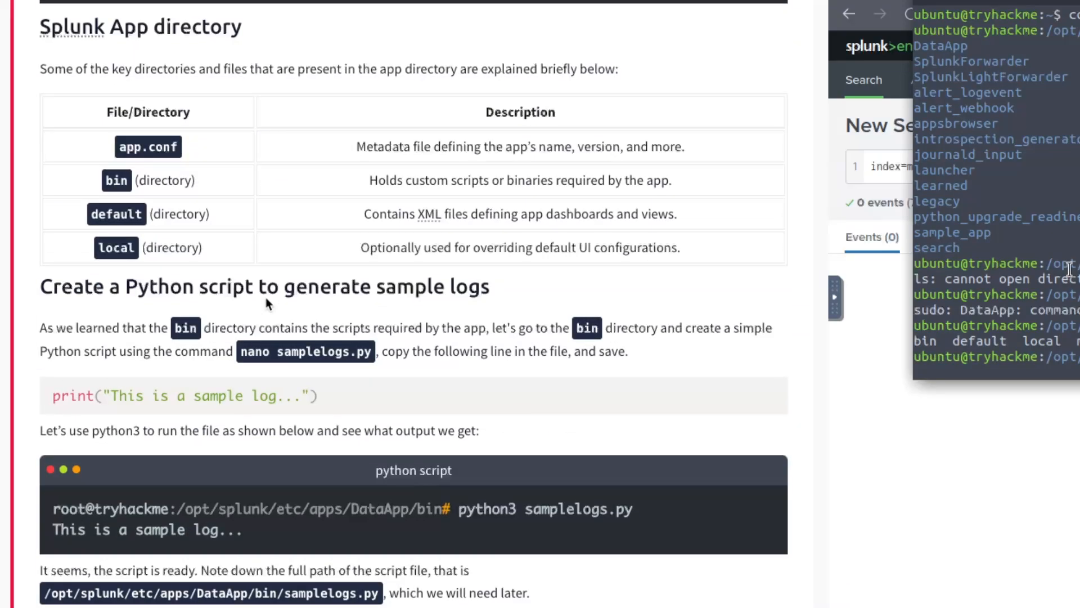
pyautogui.moveTo(117, 146); pyautogui.dragTo(201, 152)
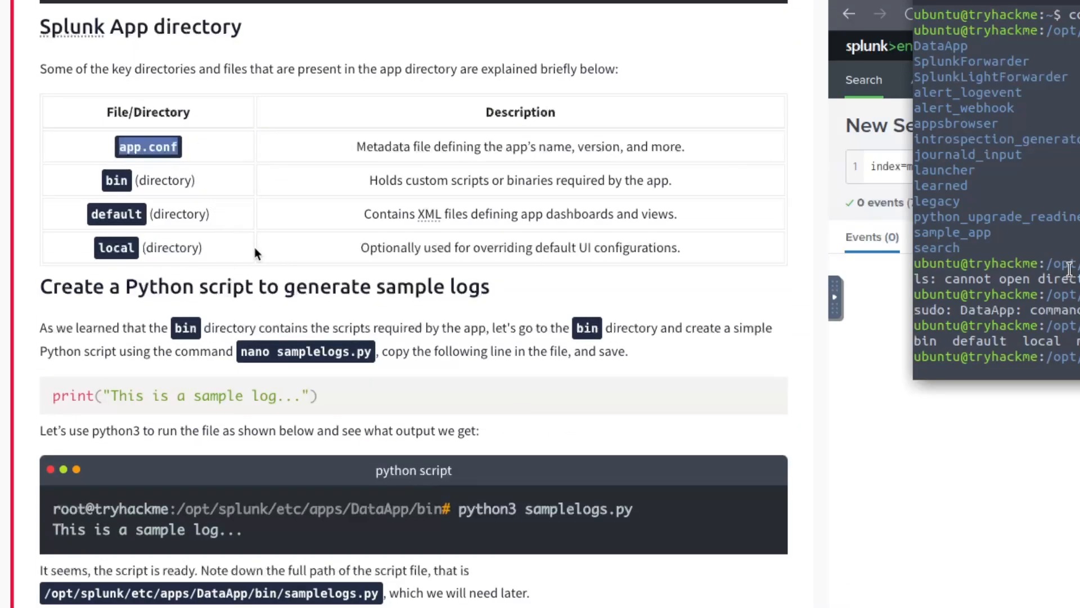
pyautogui.moveTo(96, 292); pyautogui.dragTo(415, 290)
pyautogui.click(415, 290)
pyautogui.scroll(-3, 350, 297)
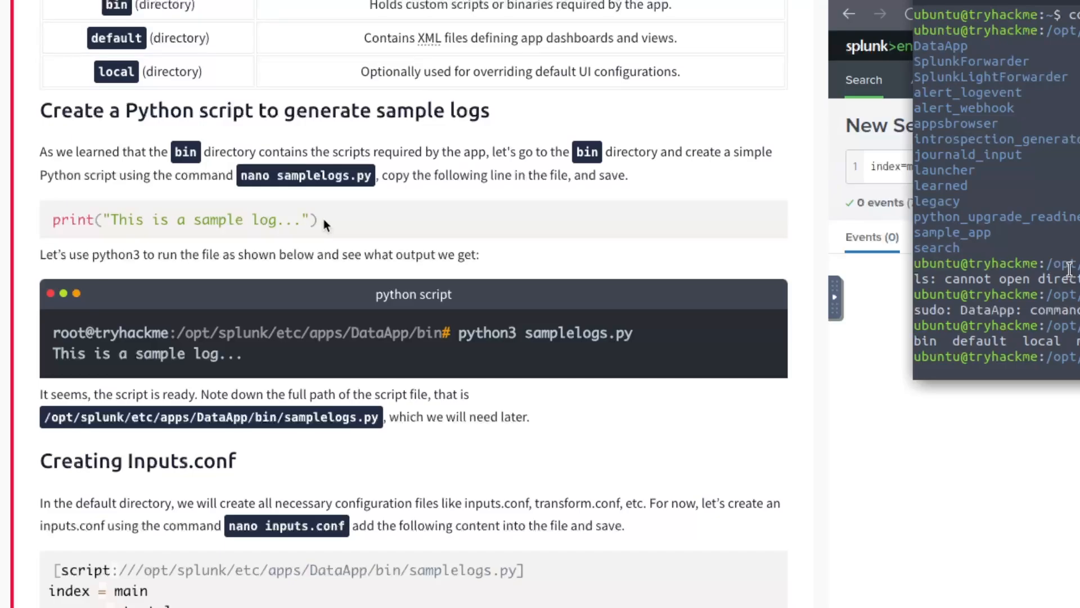
pyautogui.scroll(-1, 324, 223)
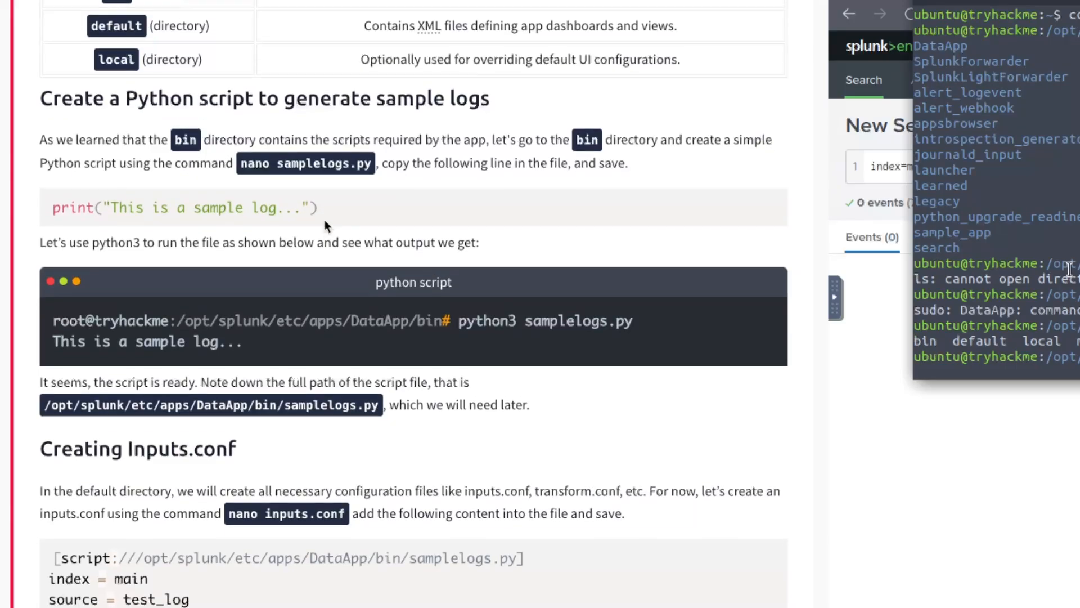
pyautogui.scroll(-1, 324, 223)
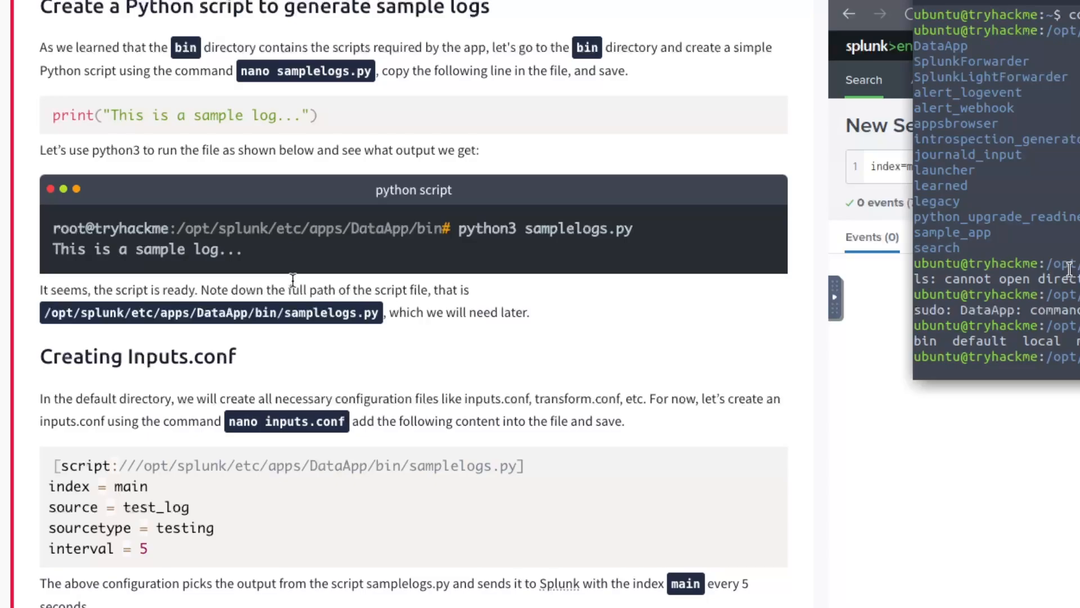
pyautogui.scroll(-3, 293, 279)
pyautogui.scroll(10, 293, 279)
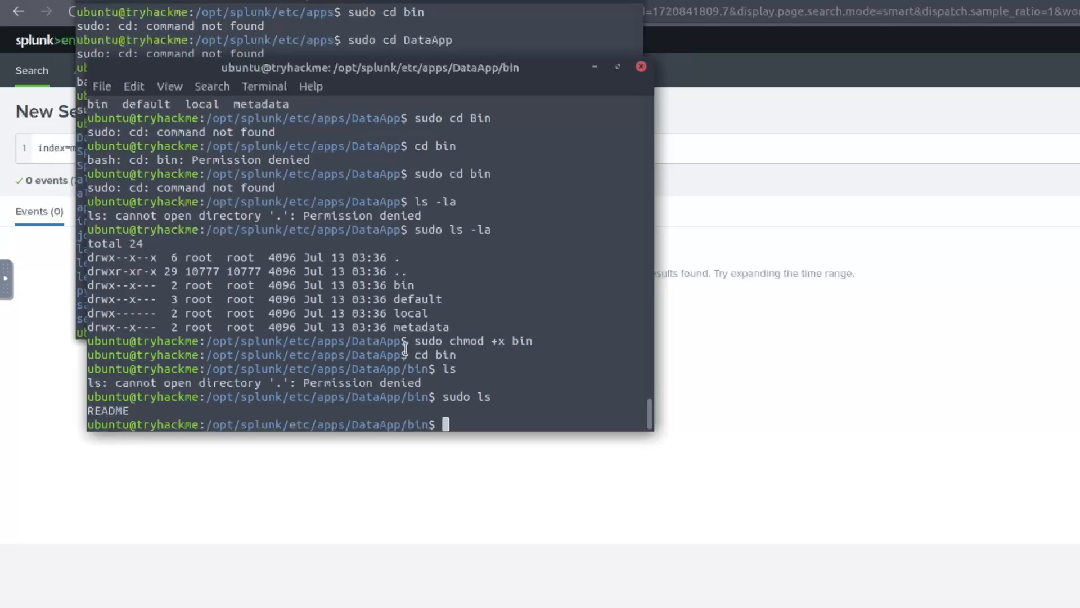
pyautogui.scroll(3, 413, 351)
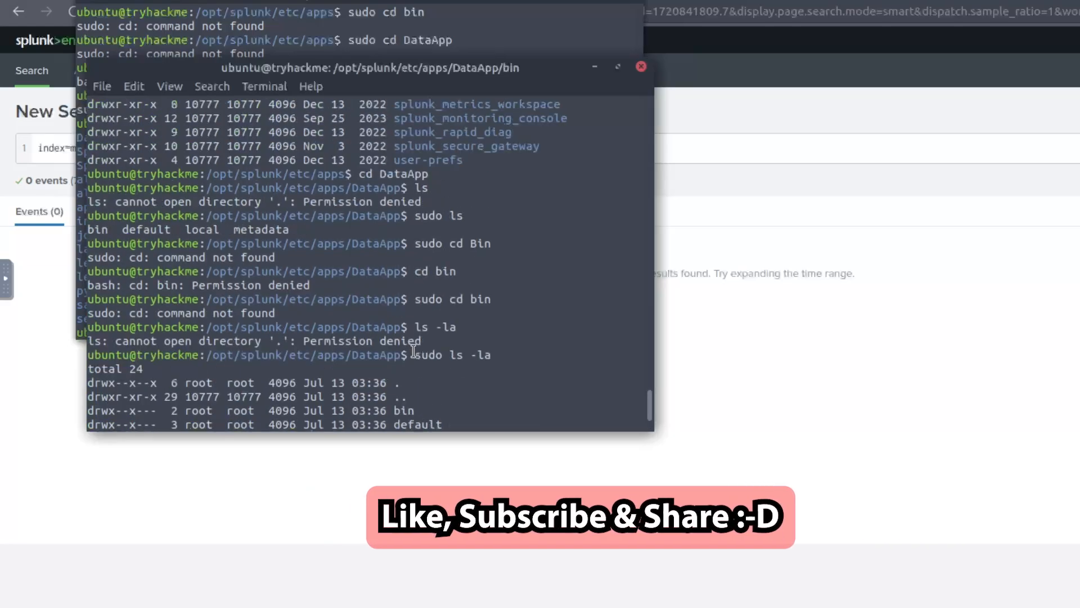
pyautogui.scroll(10, 414, 351)
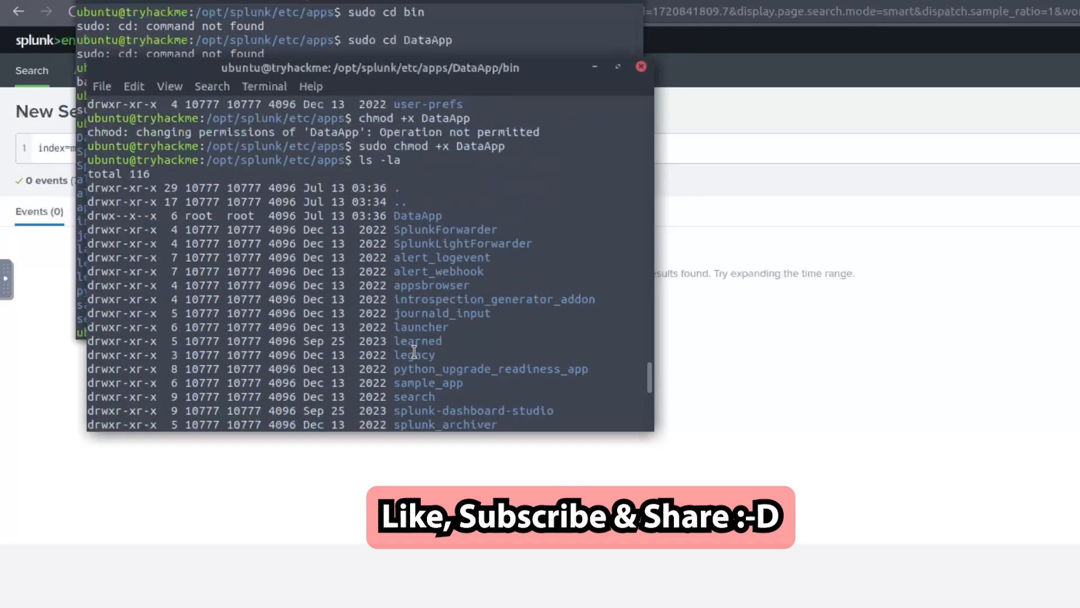
pyautogui.scroll(10, 414, 352)
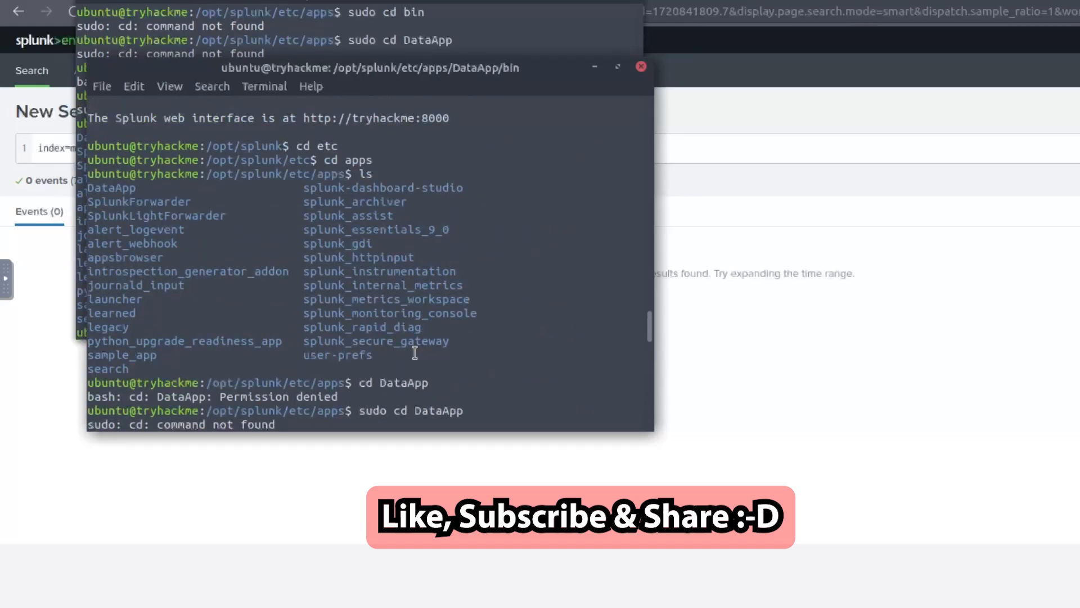
pyautogui.moveTo(341, 175); pyautogui.dragTo(229, 176)
pyautogui.click(229, 176)
pyautogui.doubleClick(103, 188)
pyautogui.scroll(-2, 128, 191)
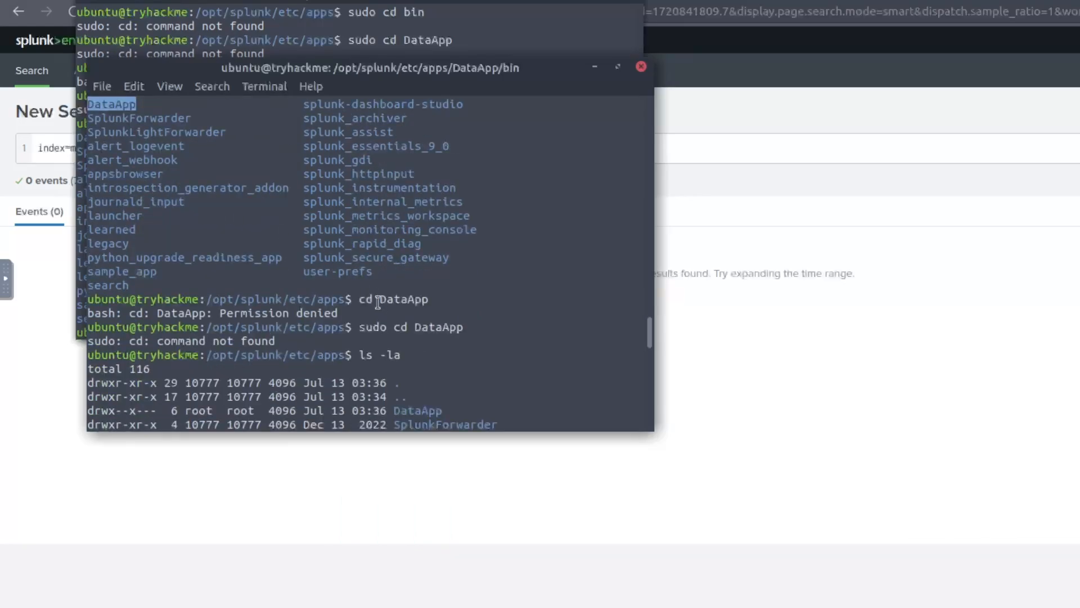
pyautogui.click(255, 312)
pyautogui.moveTo(218, 313); pyautogui.dragTo(465, 328)
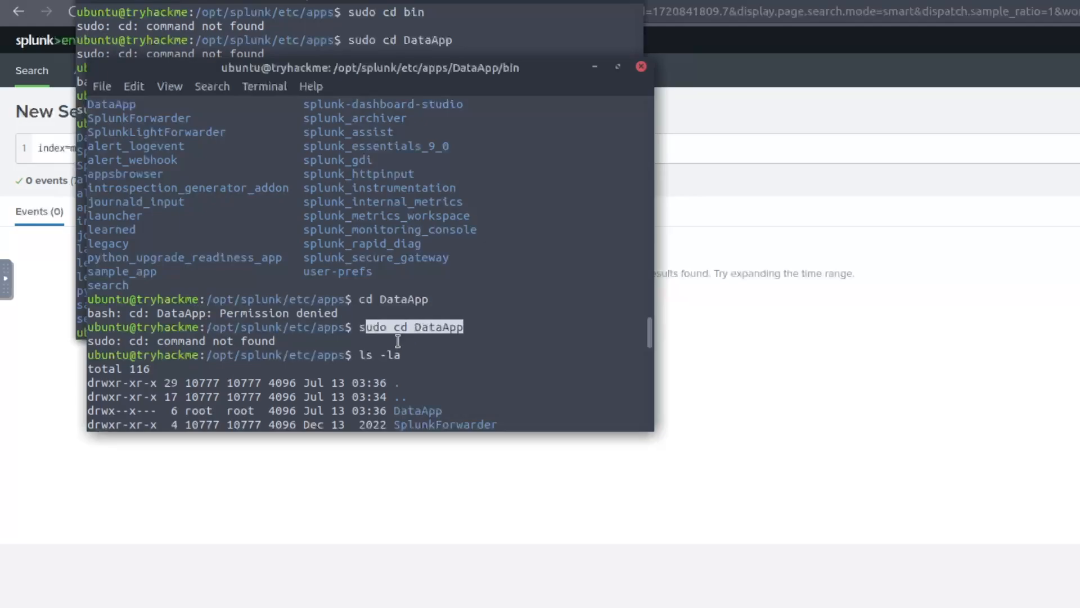
pyautogui.moveTo(240, 341); pyautogui.dragTo(108, 341)
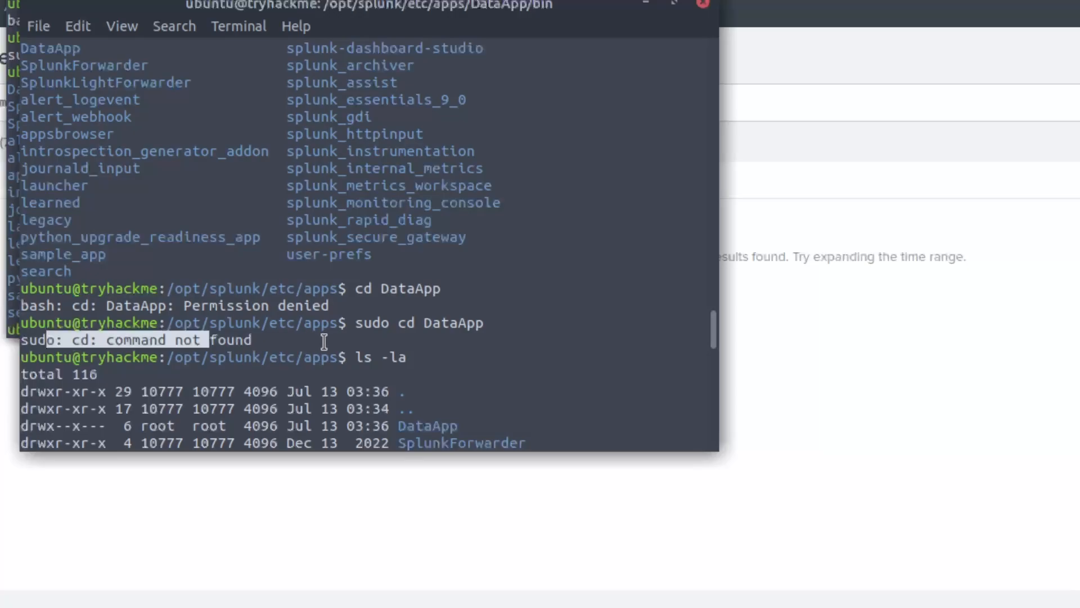
pyautogui.scroll(-1, 324, 341)
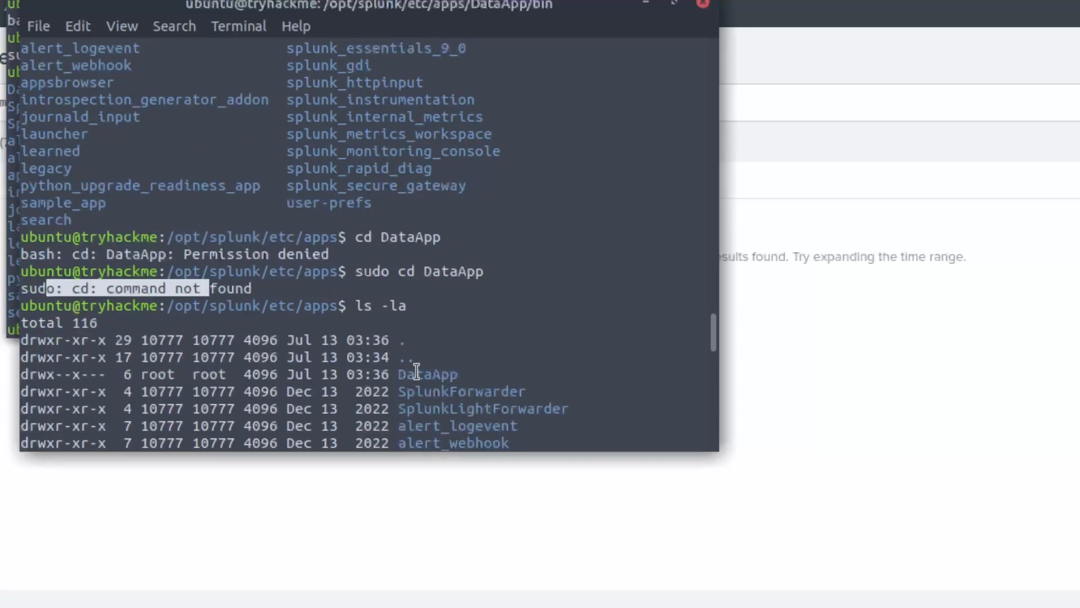
pyautogui.moveTo(107, 374); pyautogui.dragTo(73, 374)
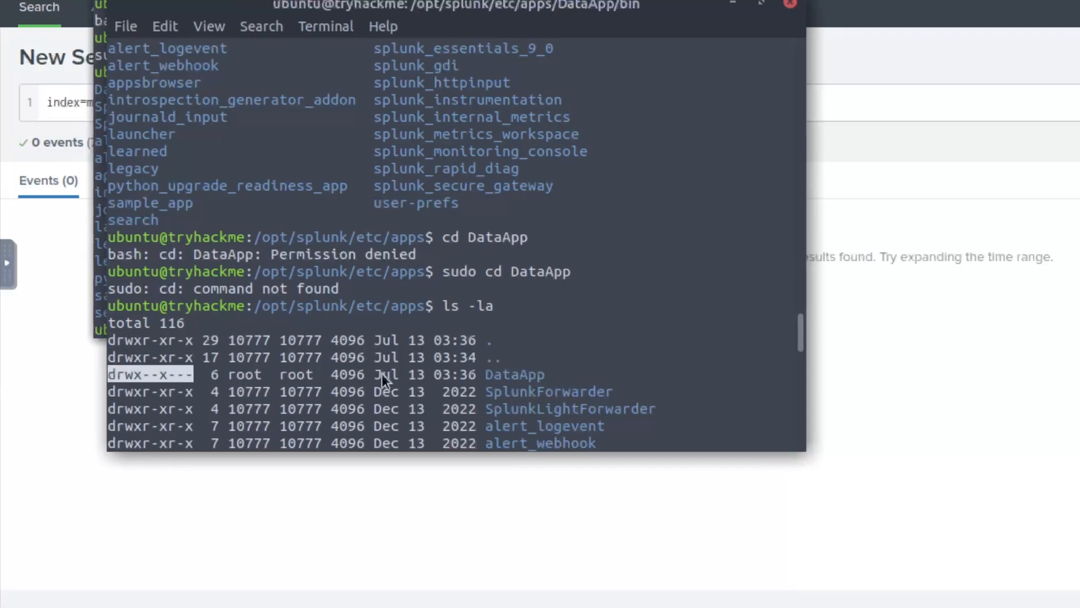
pyautogui.click(217, 375)
pyautogui.moveTo(186, 374); pyautogui.dragTo(198, 377)
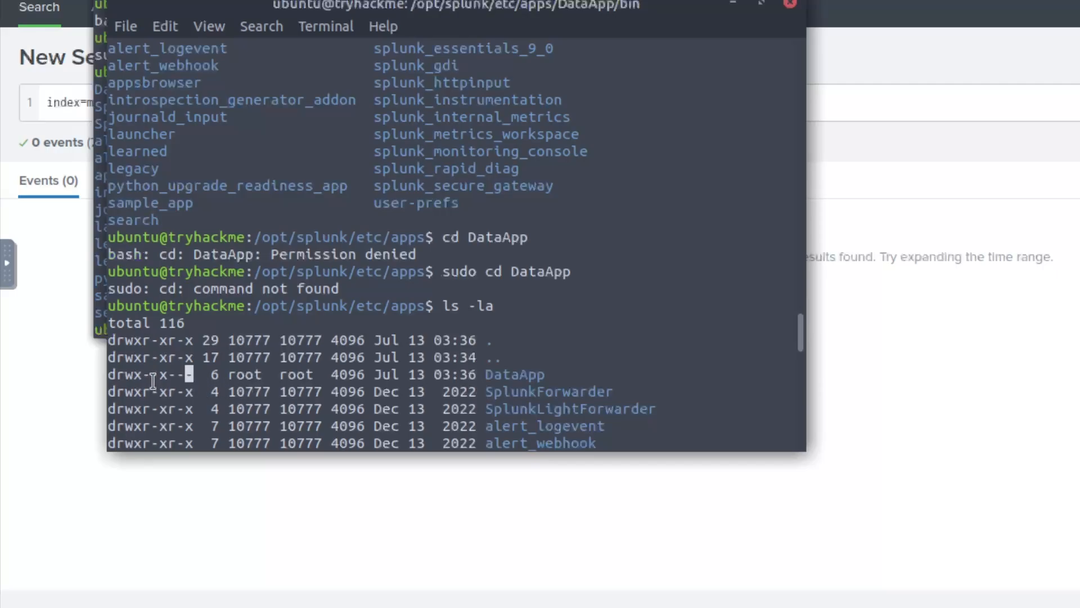
pyautogui.moveTo(142, 378); pyautogui.dragTo(90, 376)
pyautogui.moveTo(161, 376); pyautogui.dragTo(200, 376)
pyautogui.click(554, 375)
pyautogui.scroll(-4, 534, 375)
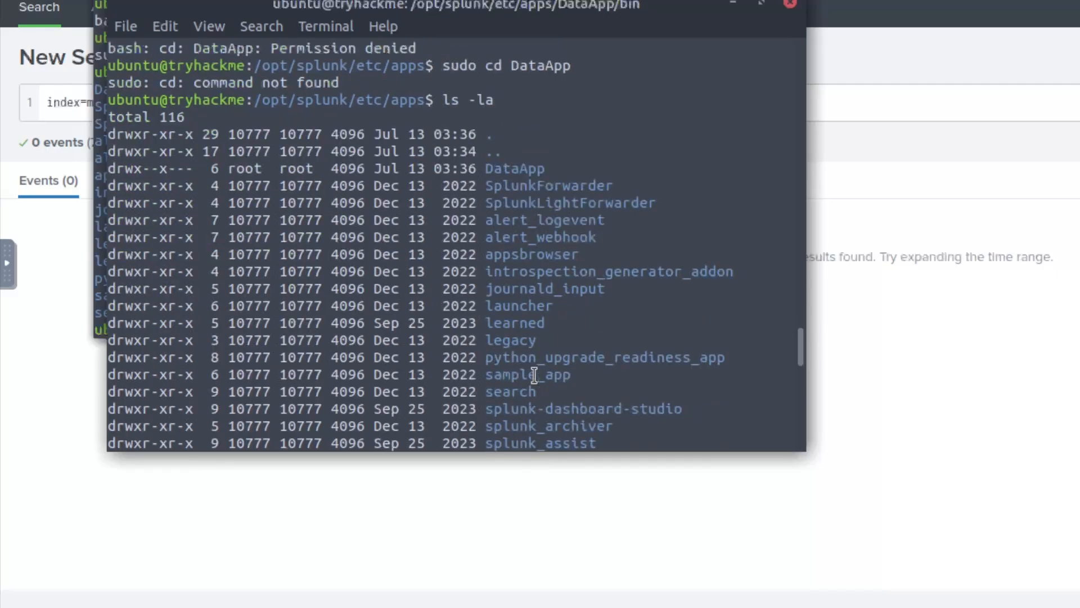
pyautogui.scroll(-2, 533, 375)
pyautogui.scroll(-3, 534, 375)
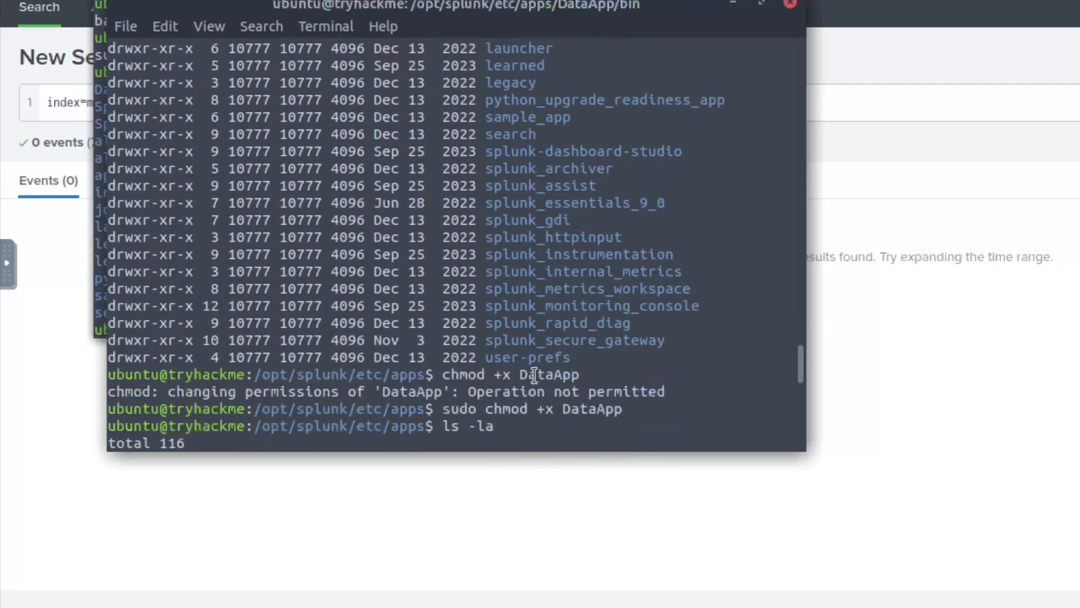
pyautogui.doubleClick(459, 374)
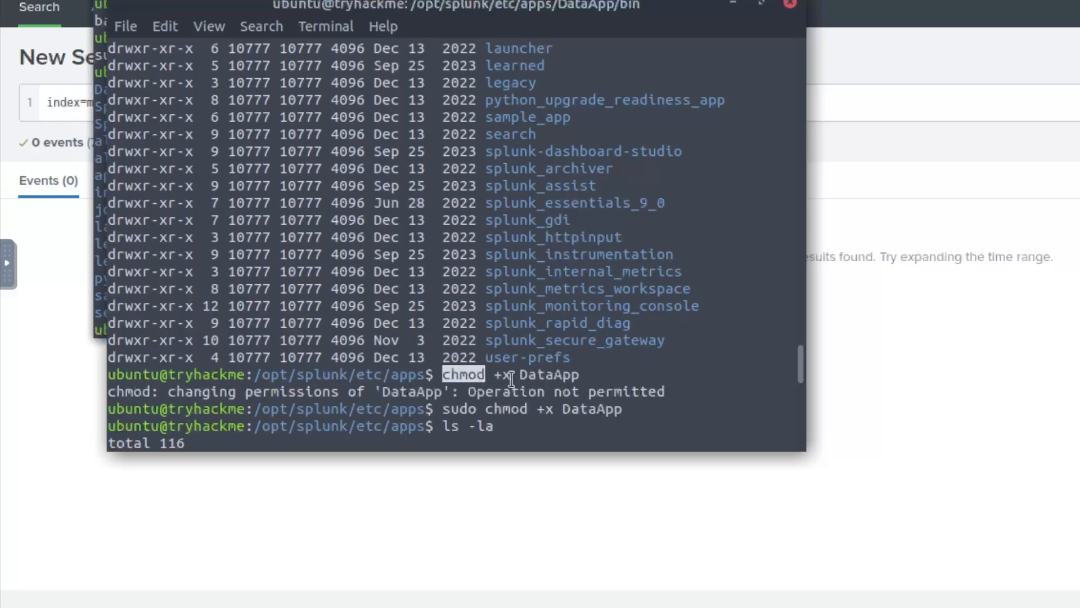
pyautogui.moveTo(495, 376); pyautogui.dragTo(398, 390)
pyautogui.click(572, 389)
pyautogui.click(447, 408)
pyautogui.doubleClick(457, 410)
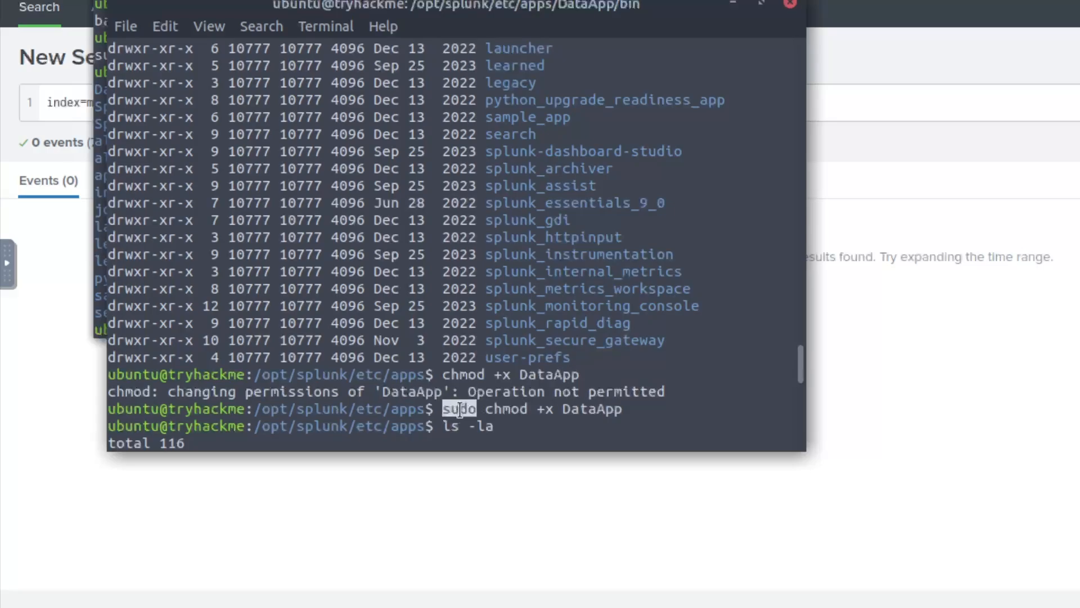
pyautogui.click(518, 410)
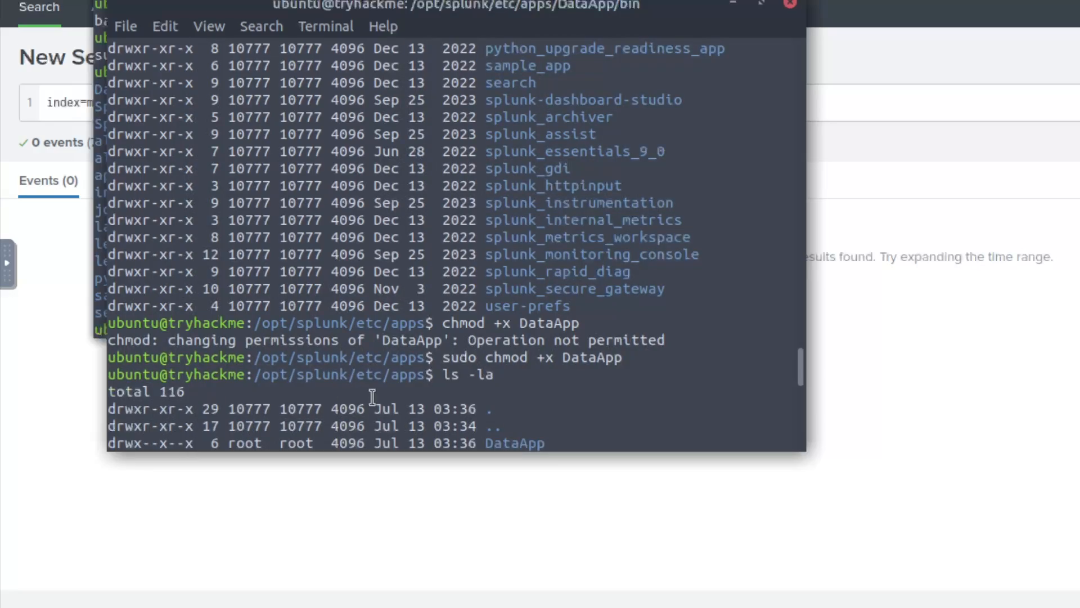
pyautogui.scroll(-1, 401, 385)
pyautogui.scroll(-10, 402, 385)
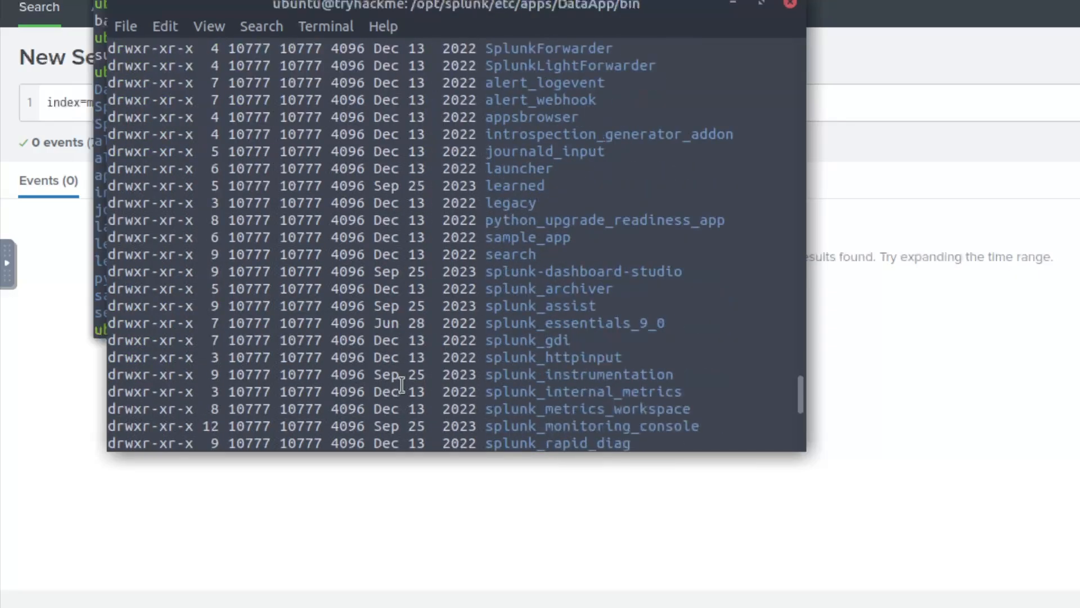
pyautogui.scroll(-1, 403, 385)
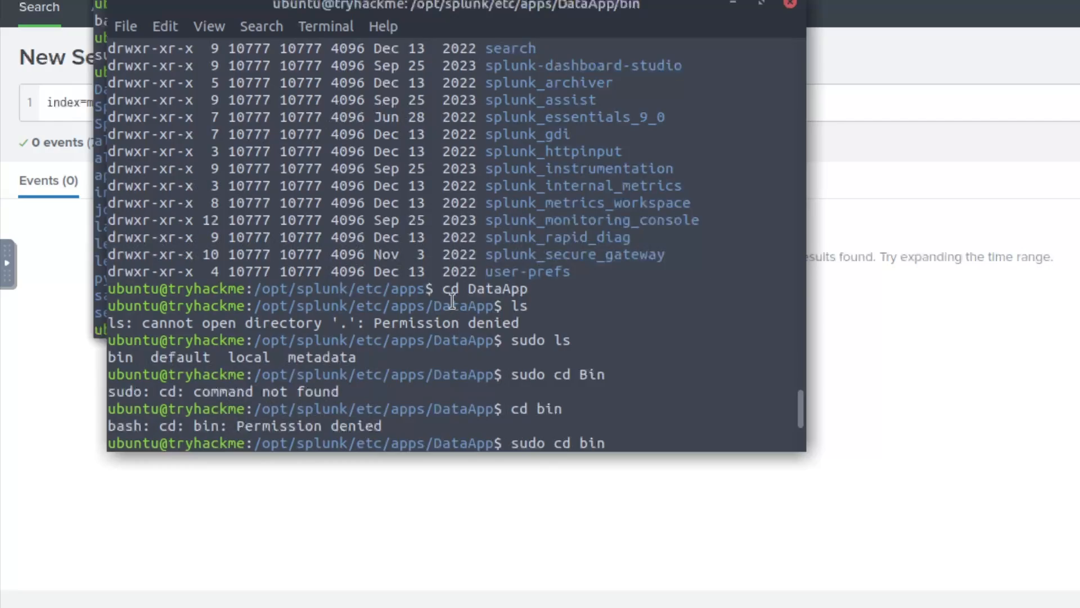
pyautogui.moveTo(443, 290); pyautogui.dragTo(511, 291)
pyautogui.click(512, 291)
pyautogui.moveTo(434, 306); pyautogui.dragTo(495, 308)
pyautogui.click(509, 307)
pyautogui.moveTo(299, 331); pyautogui.dragTo(451, 331)
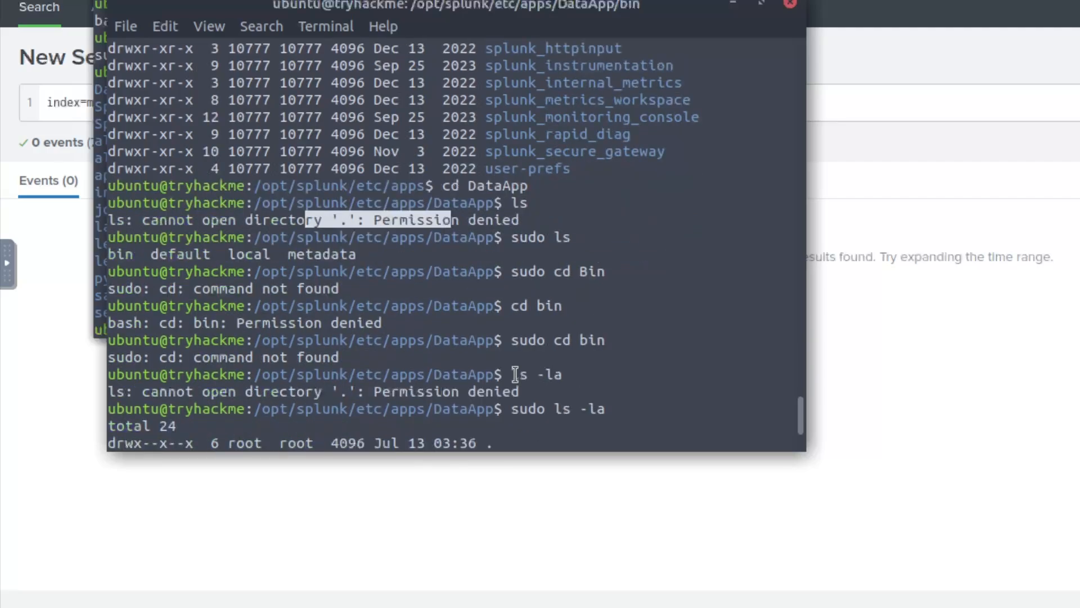
pyautogui.scroll(-3, 557, 383)
pyautogui.moveTo(211, 323); pyautogui.dragTo(115, 323)
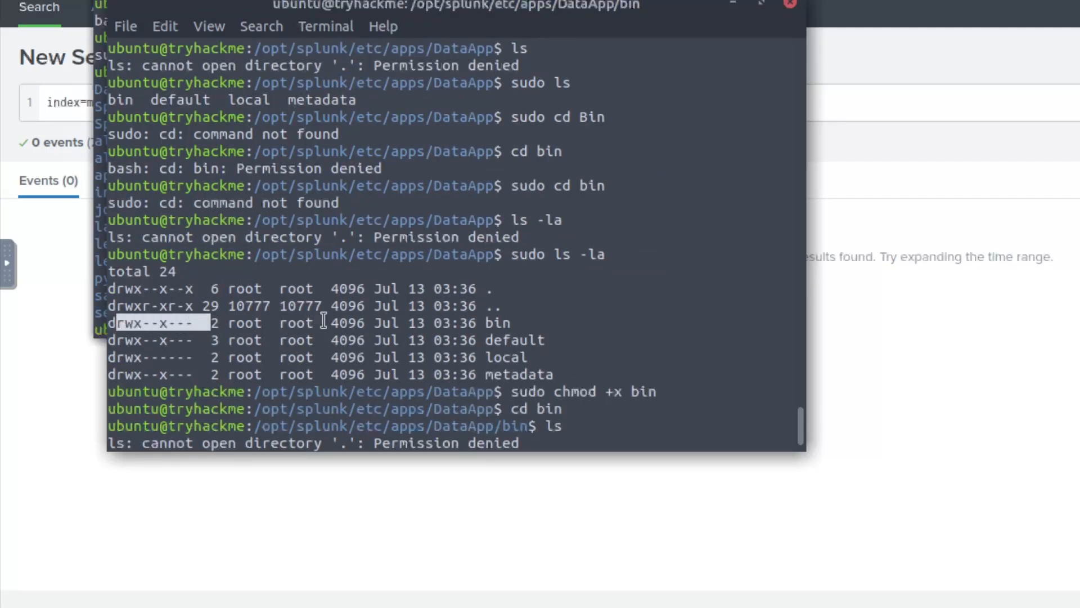
pyautogui.scroll(-1, 409, 323)
pyautogui.moveTo(562, 339); pyautogui.dragTo(626, 345)
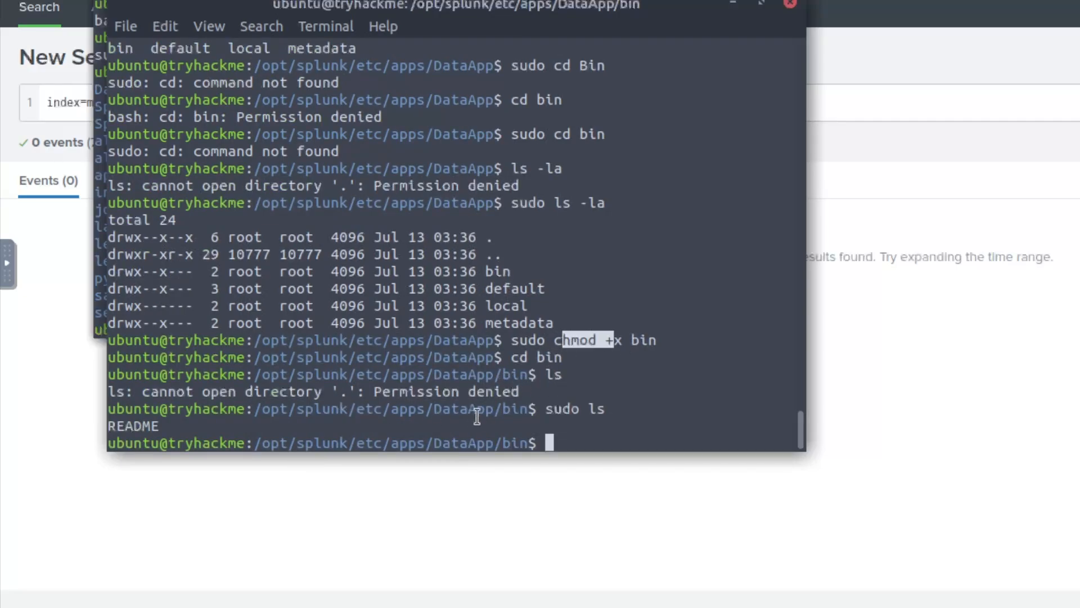
pyautogui.click(510, 414)
pyautogui.moveTo(524, 411); pyautogui.dragTo(257, 408)
pyautogui.click(592, 433)
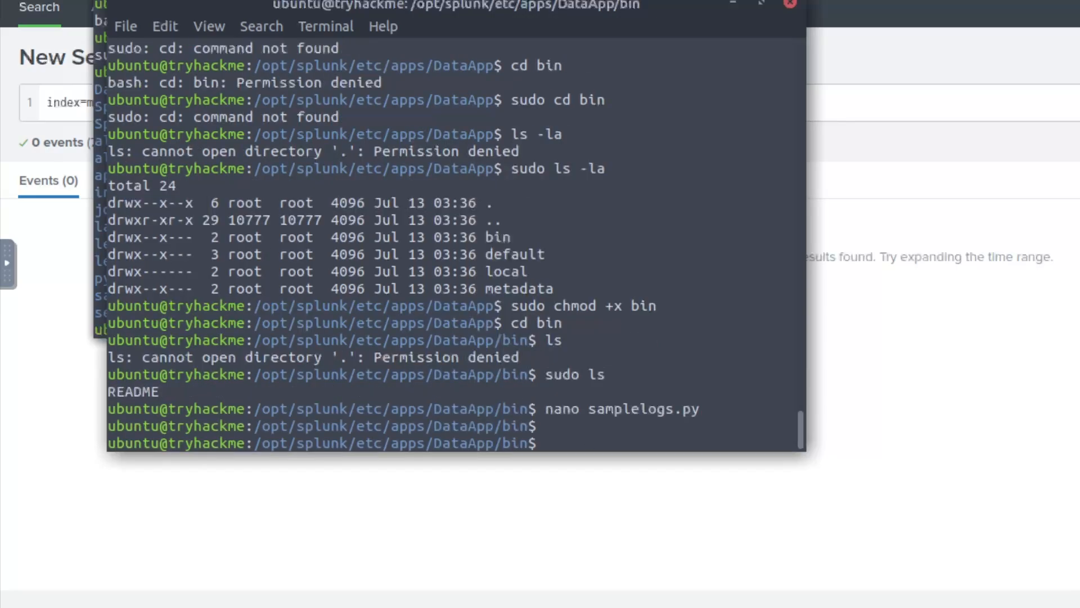
# - Create samplelogs.py in the bin folder with sudo touch and inspect its permissions
pyautogui.write('touch samplelogs.py')
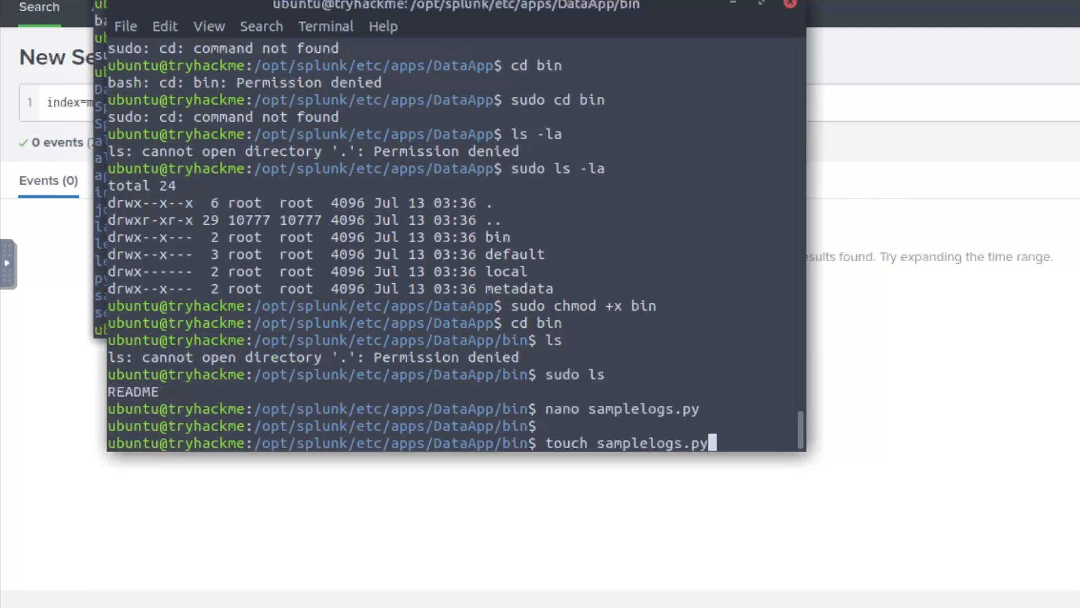
pyautogui.press('Return')
pyautogui.write('sudo')
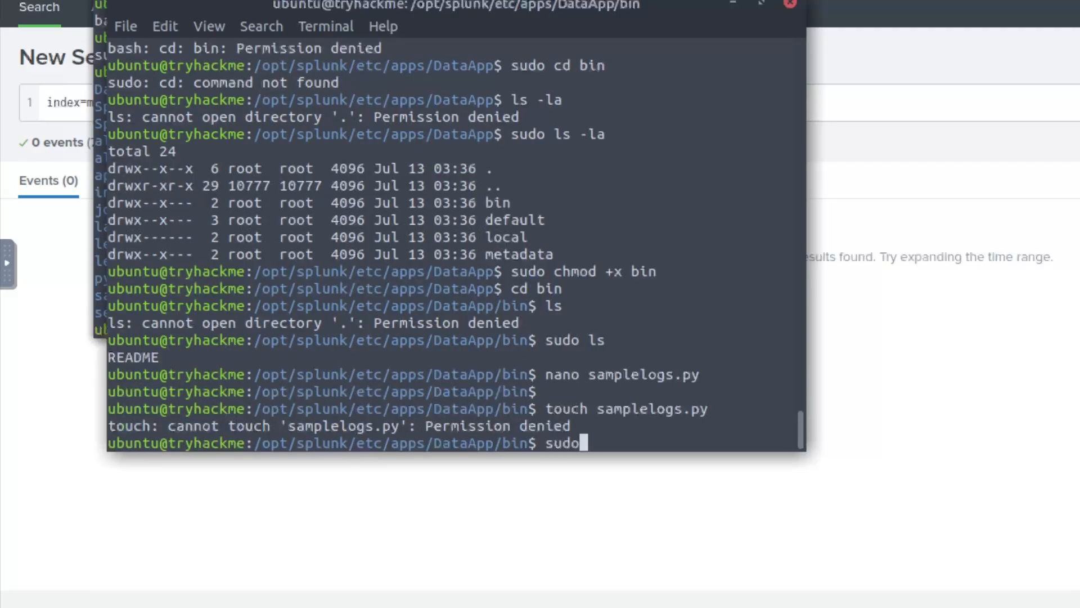
pyautogui.write(' touch samp')
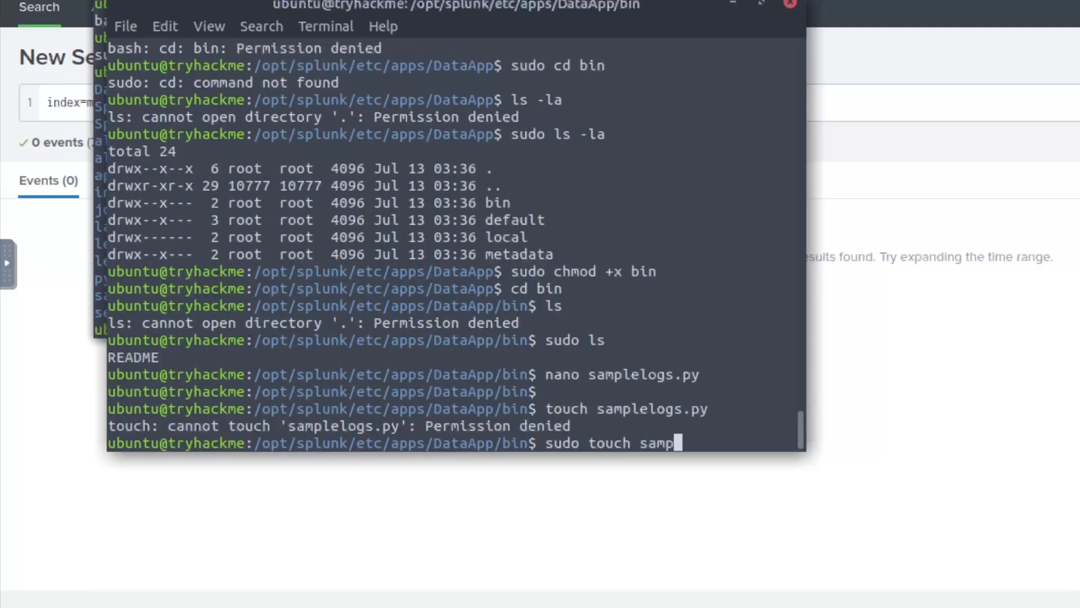
pyautogui.write('lelogs.py')
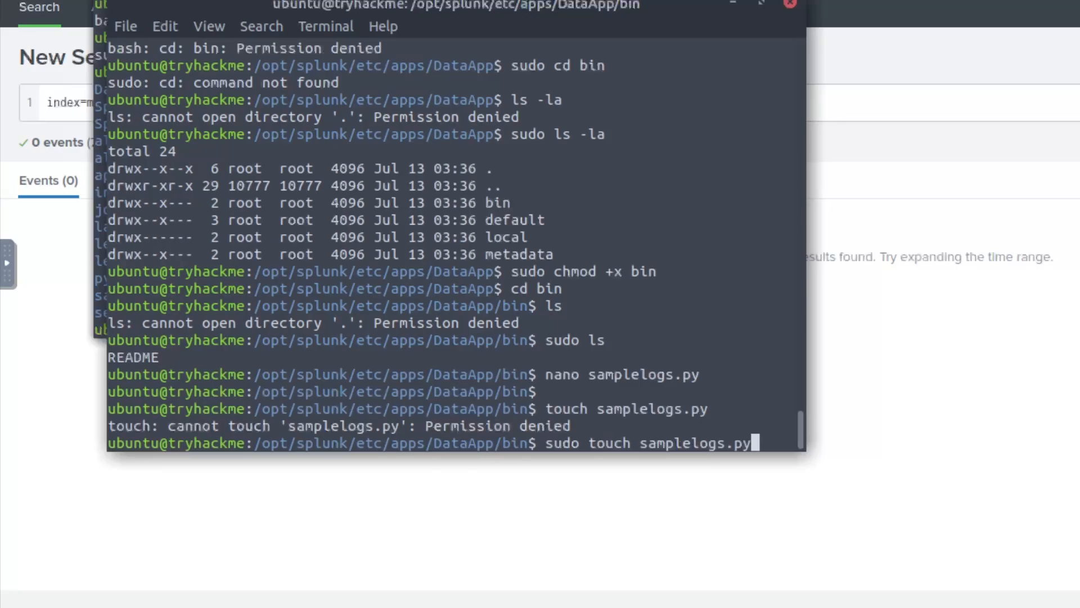
pyautogui.press('Return')
pyautogui.write('sudo ls')
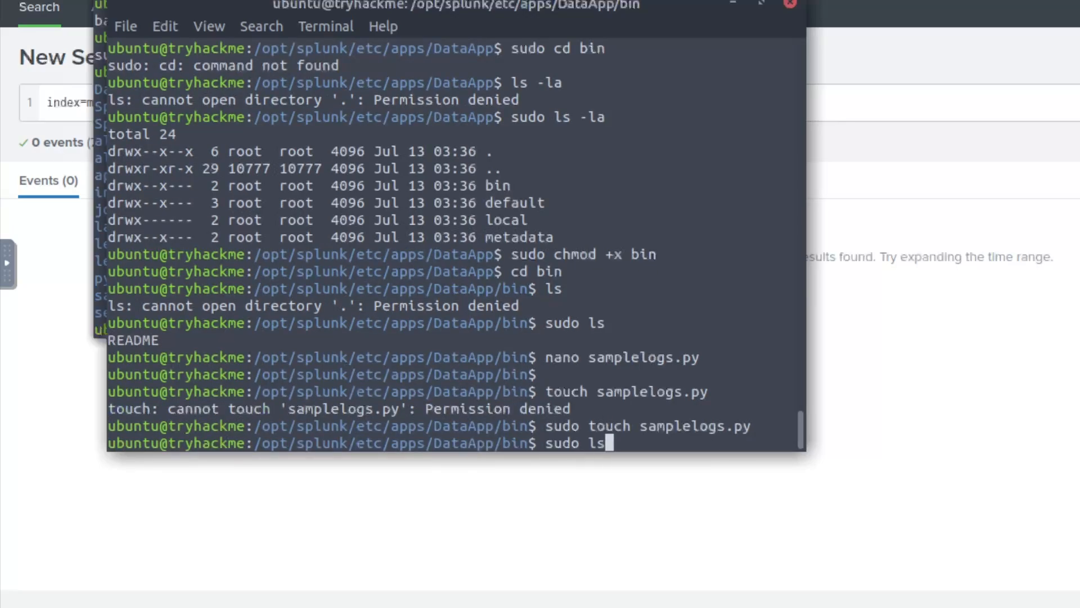
pyautogui.press('Return')
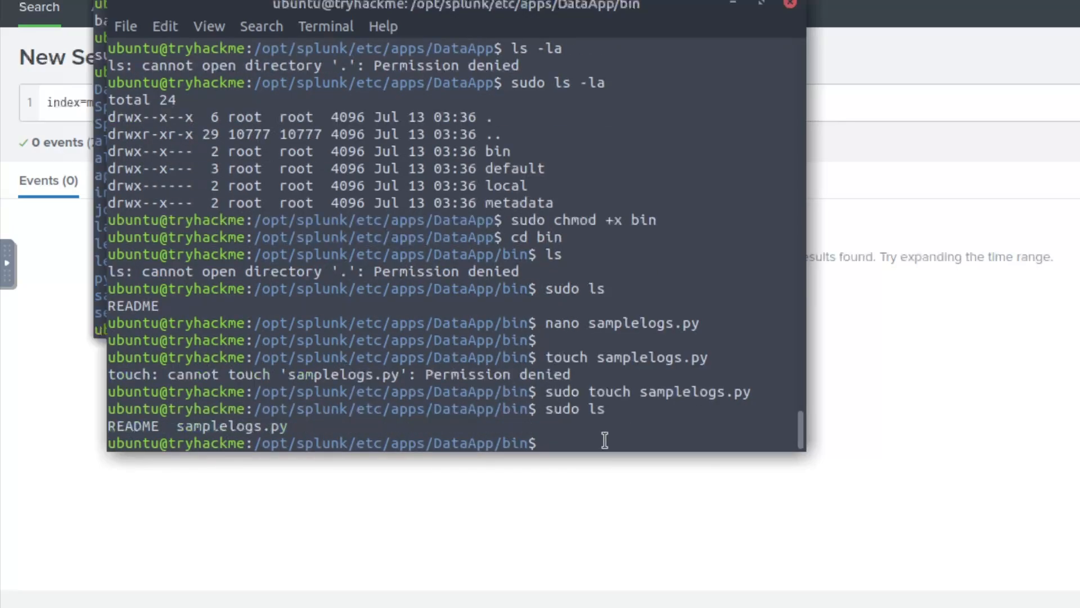
pyautogui.write('sudo -ls -la')
pyautogui.press('Return')
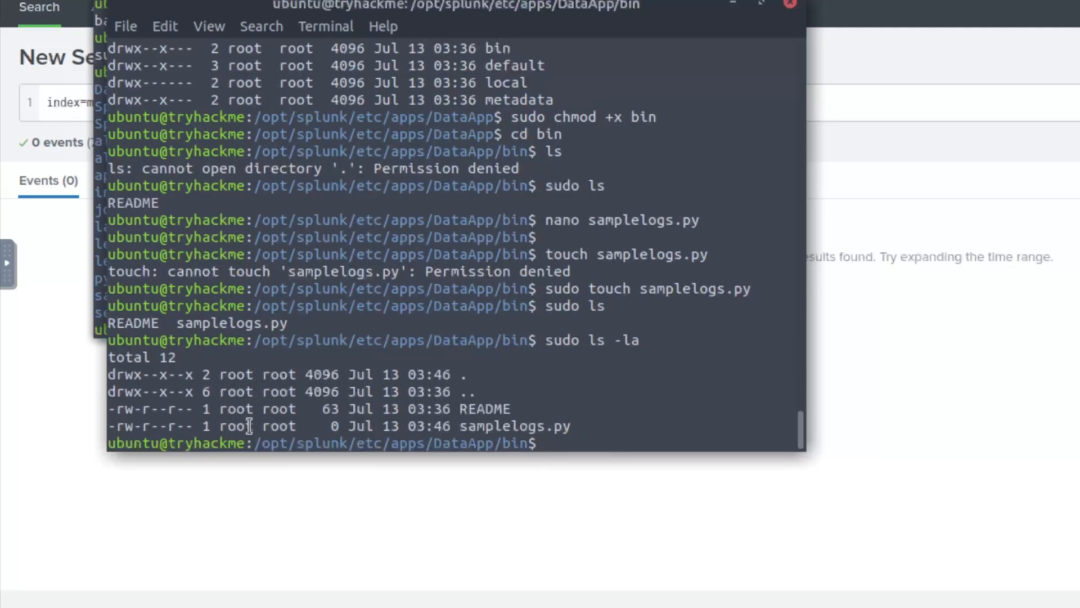
pyautogui.moveTo(185, 426); pyautogui.dragTo(193, 426)
pyautogui.click(580, 427)
# - Add execute and write permissions to samplelogs.py with sudo chmod, checking with sudo ls -la
pyautogui.write('sudo chmod')
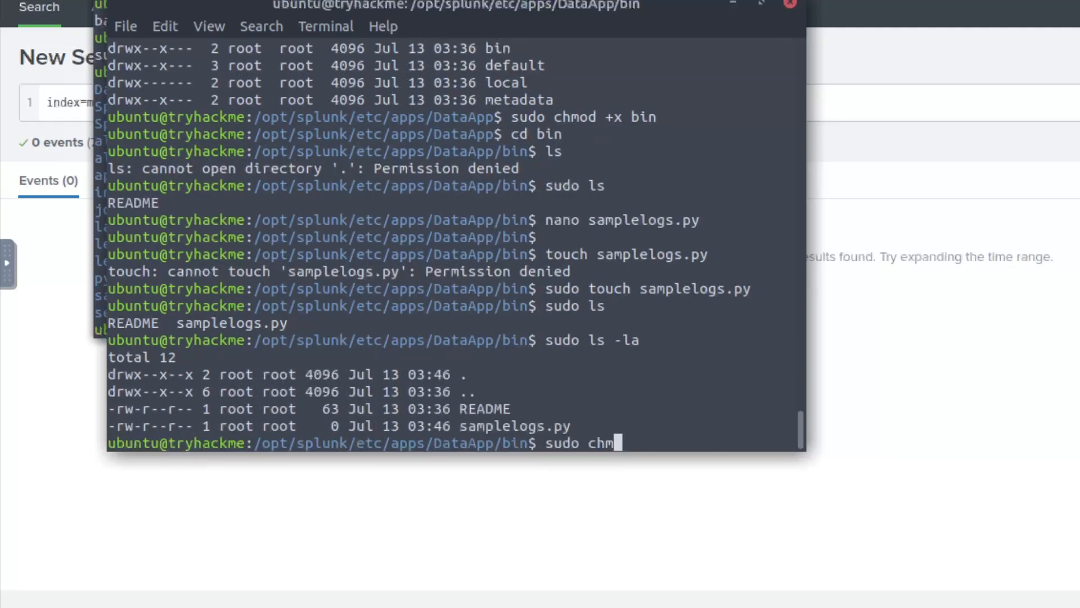
pyautogui.write('x sample')
pyautogui.press('Tab')
pyautogui.press('Return')
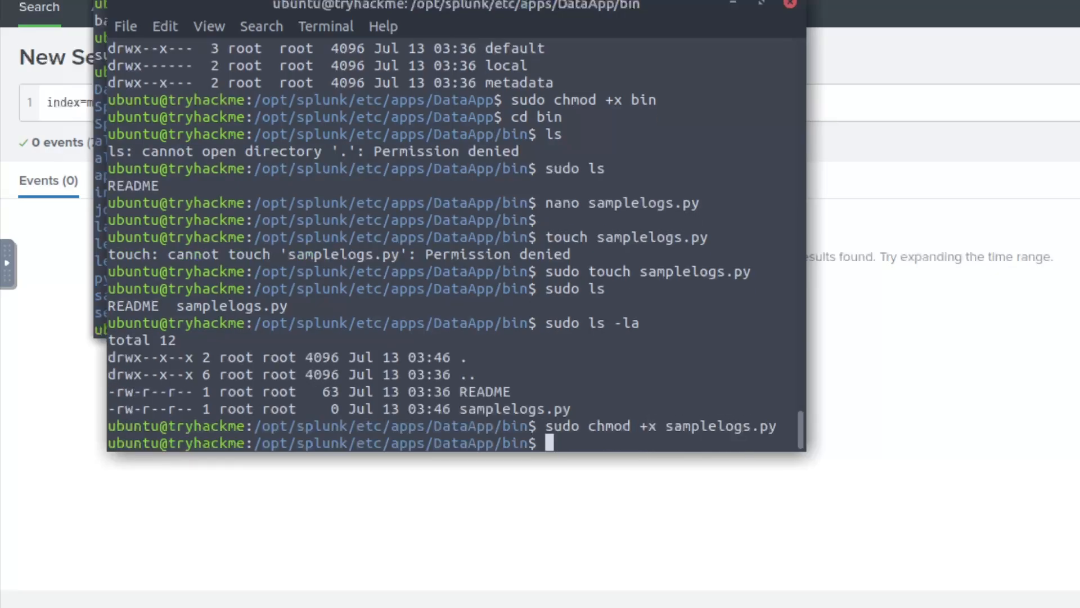
pyautogui.write('sudo ')
pyautogui.write('ls -la')
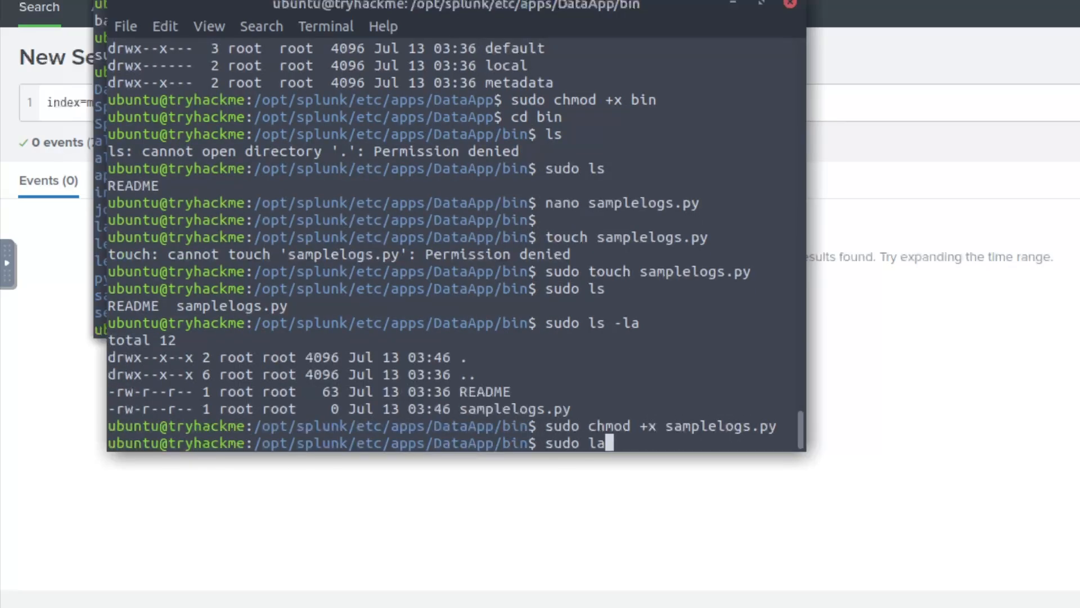
pyautogui.press('Return')
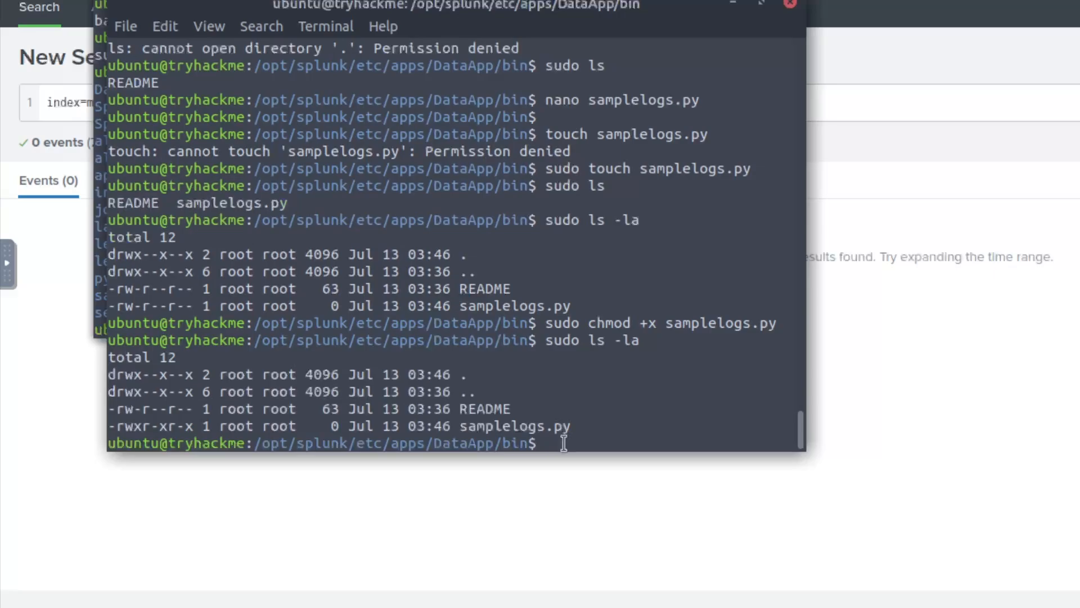
pyautogui.write('hnan')
pyautogui.press('BackSpace')
pyautogui.press('BackSpace')
pyautogui.press('BackSpace')
pyautogui.press('BackSpace')
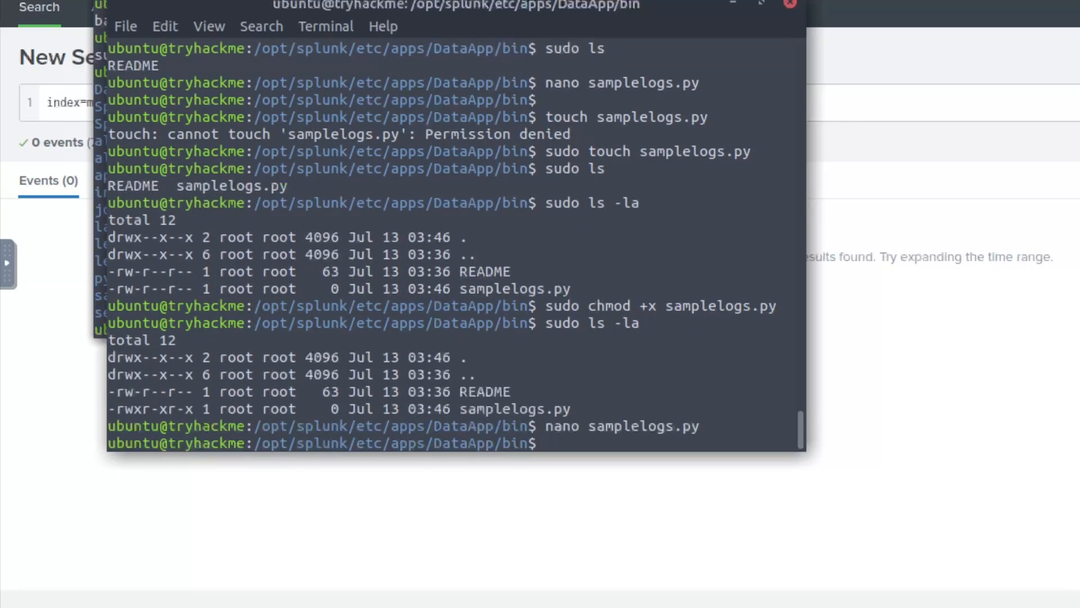
pyautogui.write('sudo chmod +w samplelogs.py')
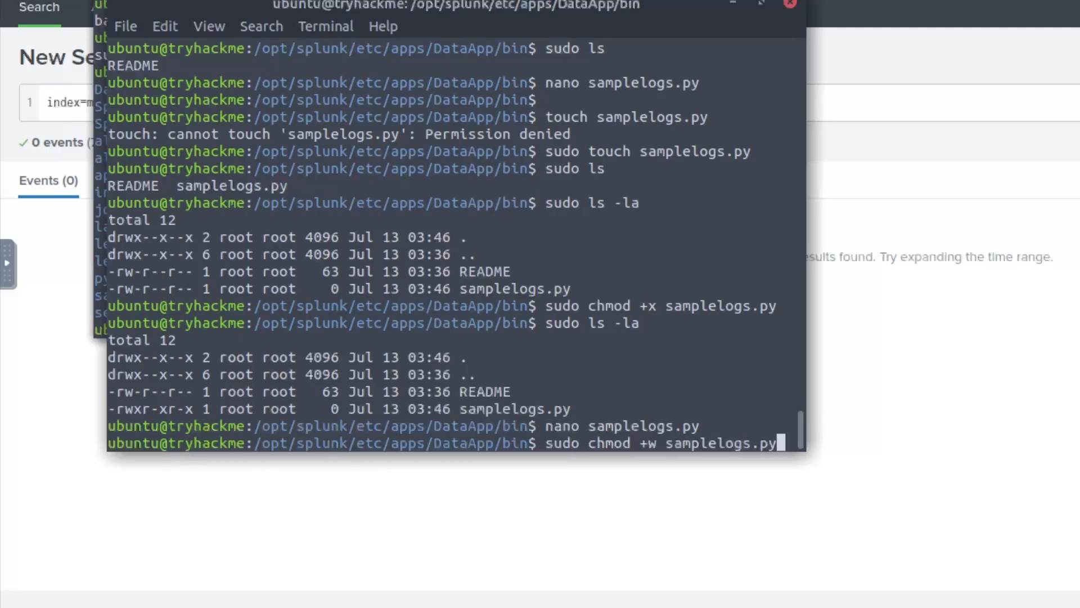
pyautogui.press('Return')
pyautogui.write('sudo ls -la')
pyautogui.press('Return')
# - Open samplelogs.py in sudo nano and begin typing the print statement
pyautogui.write('sudo nano samplelogs.')
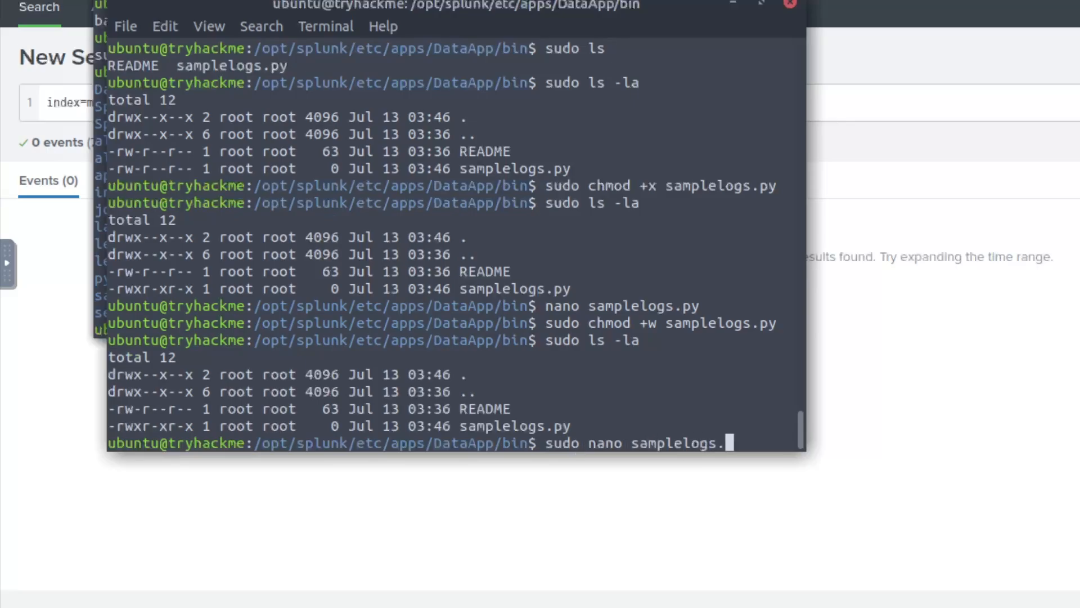
pyautogui.press('Tab')
pyautogui.press('Return')
pyautogui.write('print(This is')
pyautogui.press('BackSpace')
pyautogui.press('BackSpace')
pyautogui.press('BackSpace')
pyautogui.press('BackSpace')
pyautogui.press('BackSpace')
pyautogui.press('BackSpace')
pyautogui.press('BackSpace')
# - Finish the line print("This is a sample log..."), save samplelogs.py and exit nano
pyautogui.write('"This is a sample log...")')
pyautogui.press('Return')
pyautogui.hotkey('ctrl', 'o')
pyautogui.press('Return')
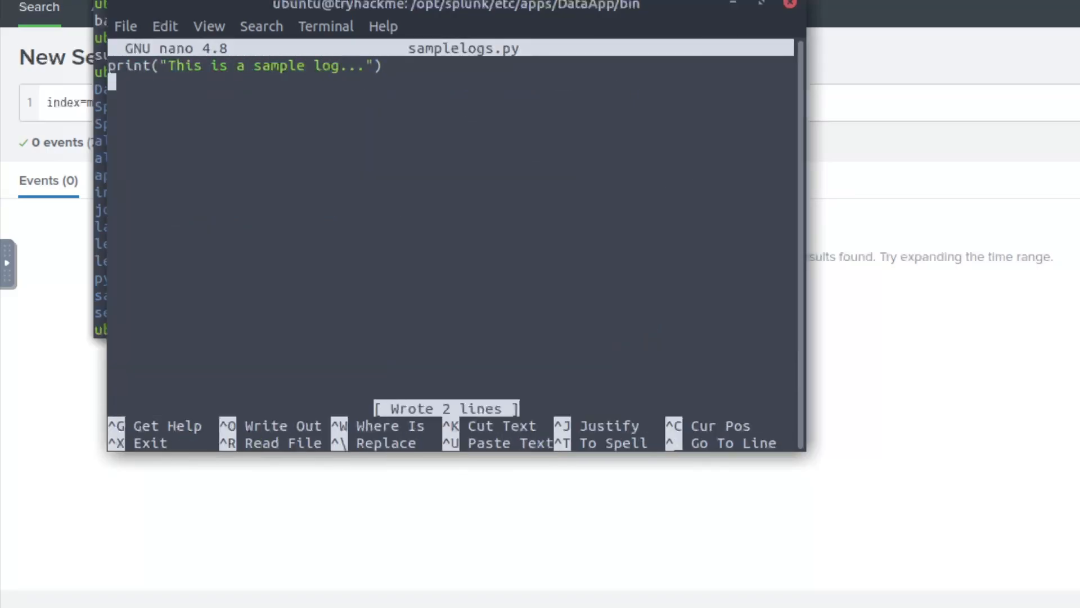
pyautogui.hotkey('ctrl', 'x')
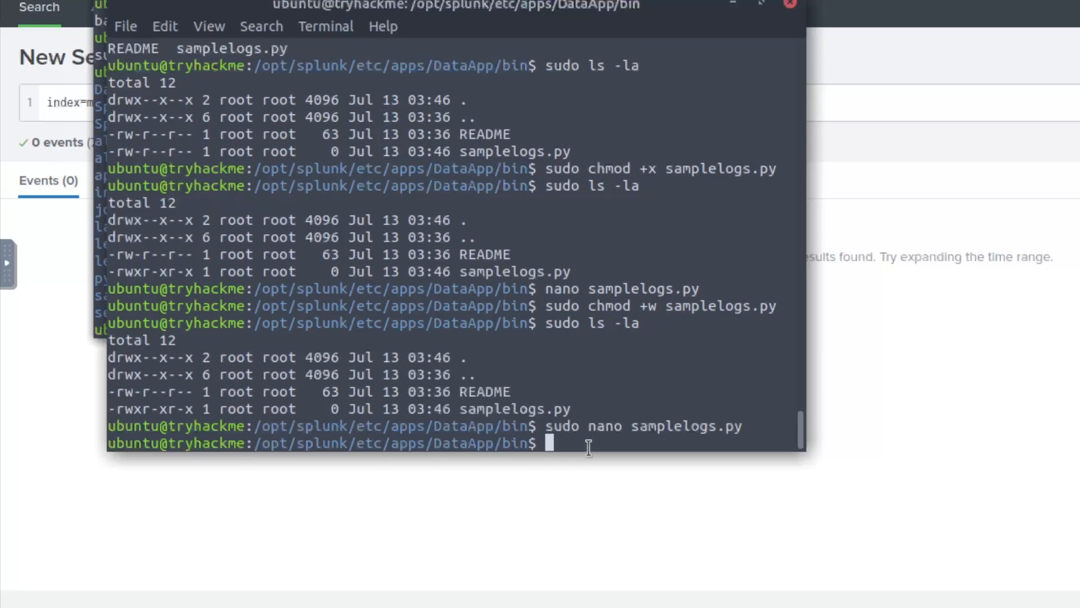
# - Run samplelogs.py with sudo python3, confirm its sample log output, then go up to DataApp
pyautogui.write('sudo python3 ')
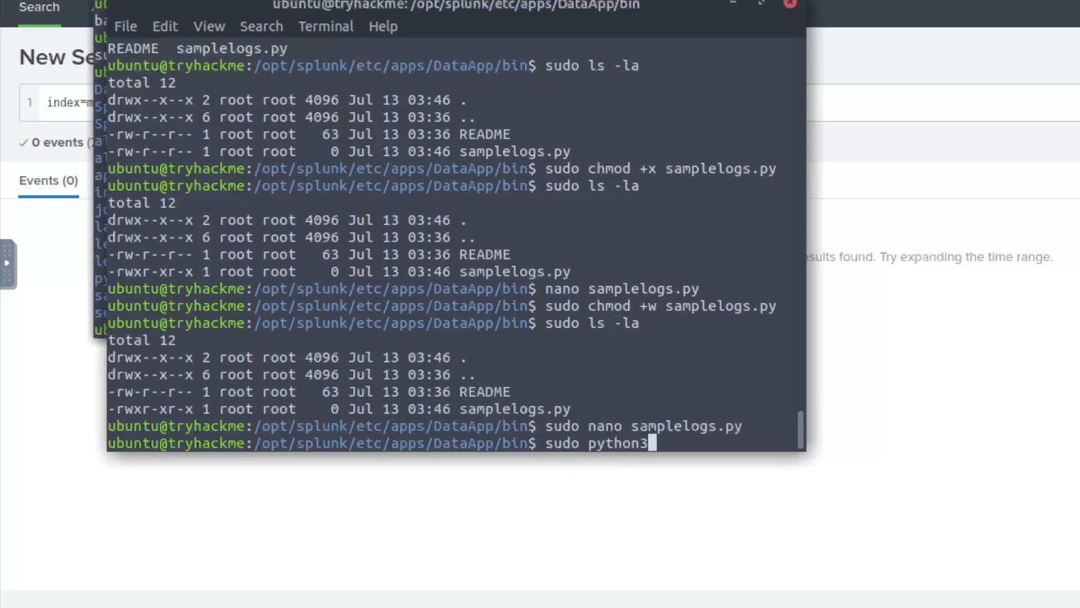
pyautogui.write('samplelogs.py')
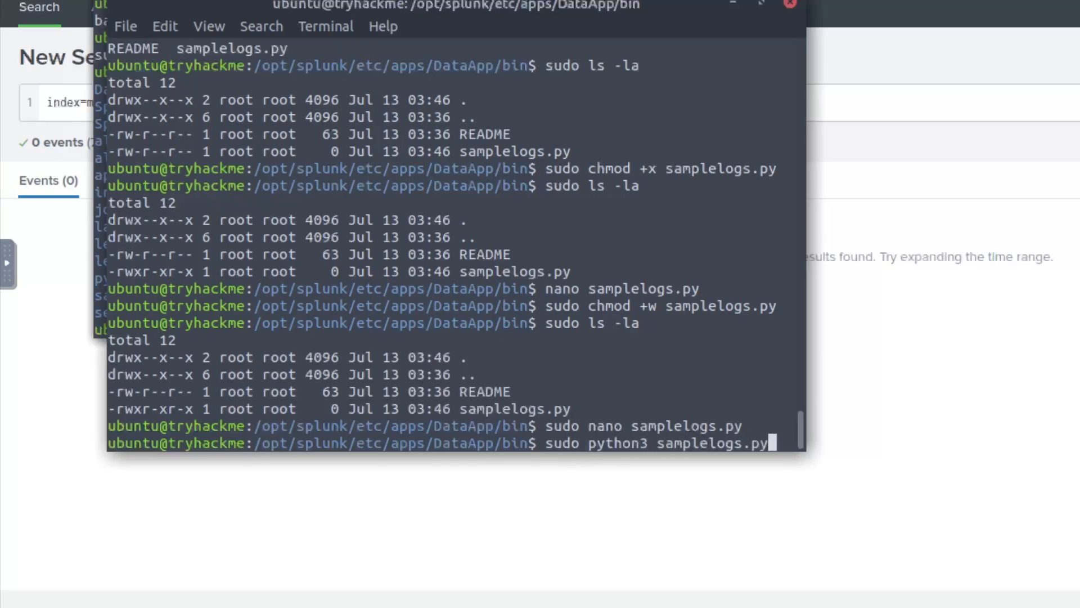
pyautogui.press('Return')
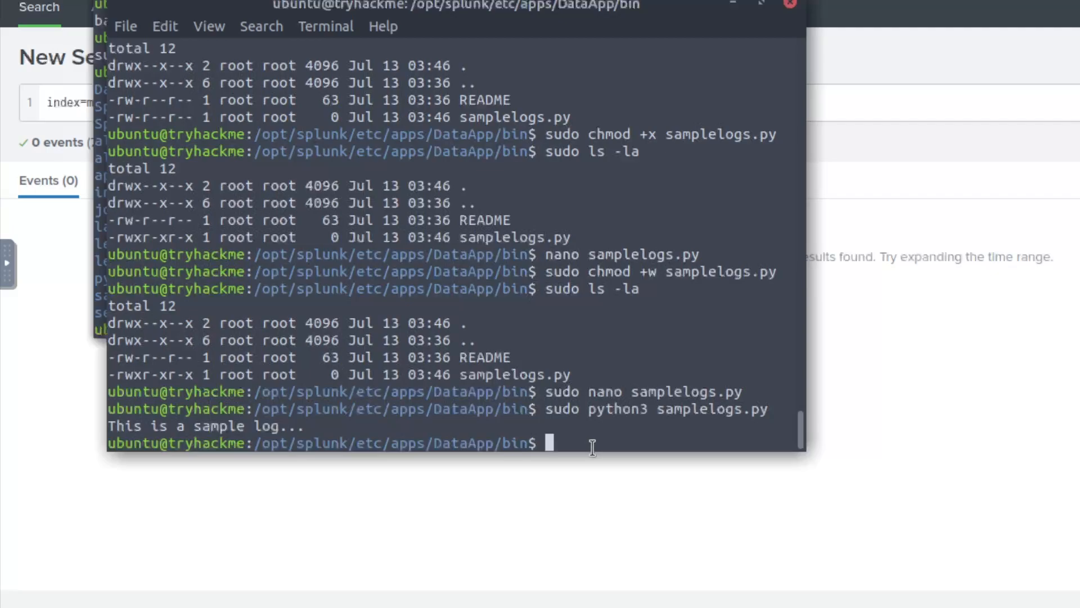
pyautogui.tripleClick(103, 427)
pyautogui.click(233, 417)
pyautogui.write('cd ..')
pyautogui.press('Return')
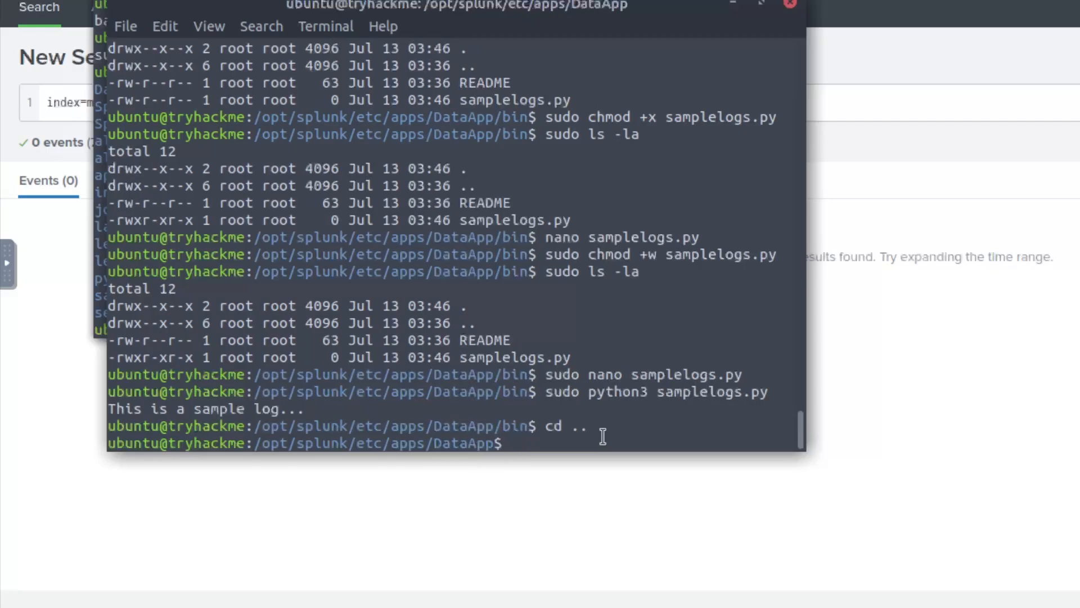
# - List DataApp's contents, make the default folder executable and list it with sudo ls -la
pyautogui.write('sudo ls')
pyautogui.press('Return')
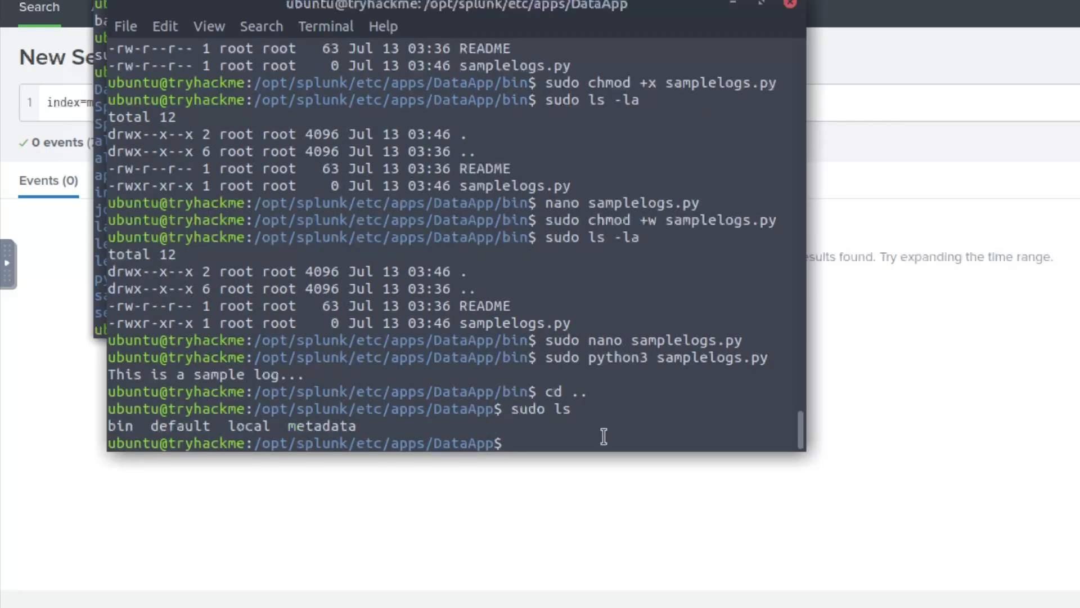
pyautogui.write('sudo default')
pyautogui.press('Return')
pyautogui.write('sudo cd default')
pyautogui.press('Return')
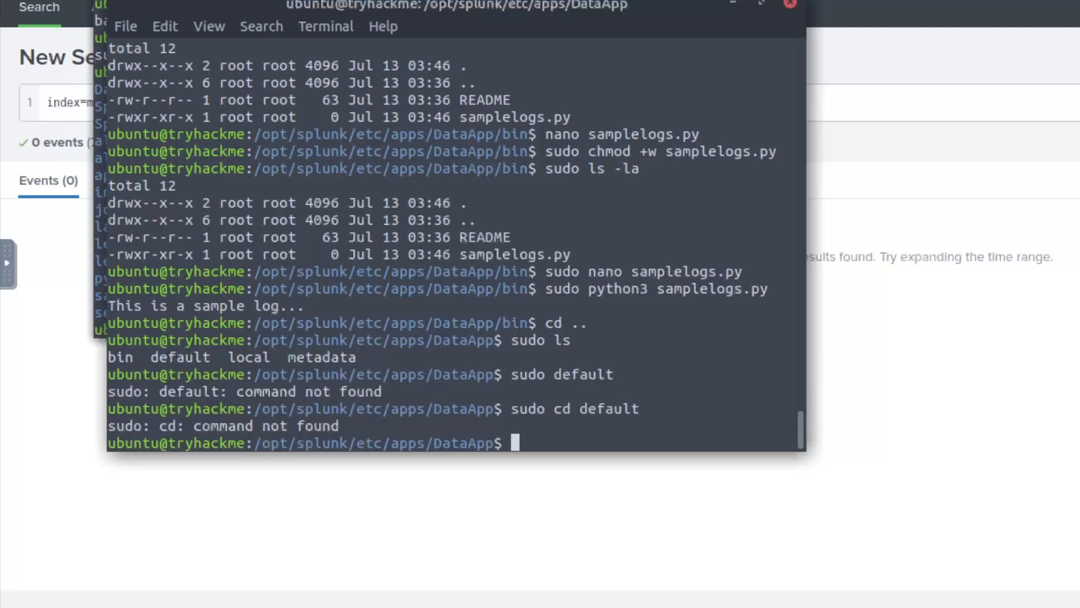
pyautogui.write('sudo chmod ')
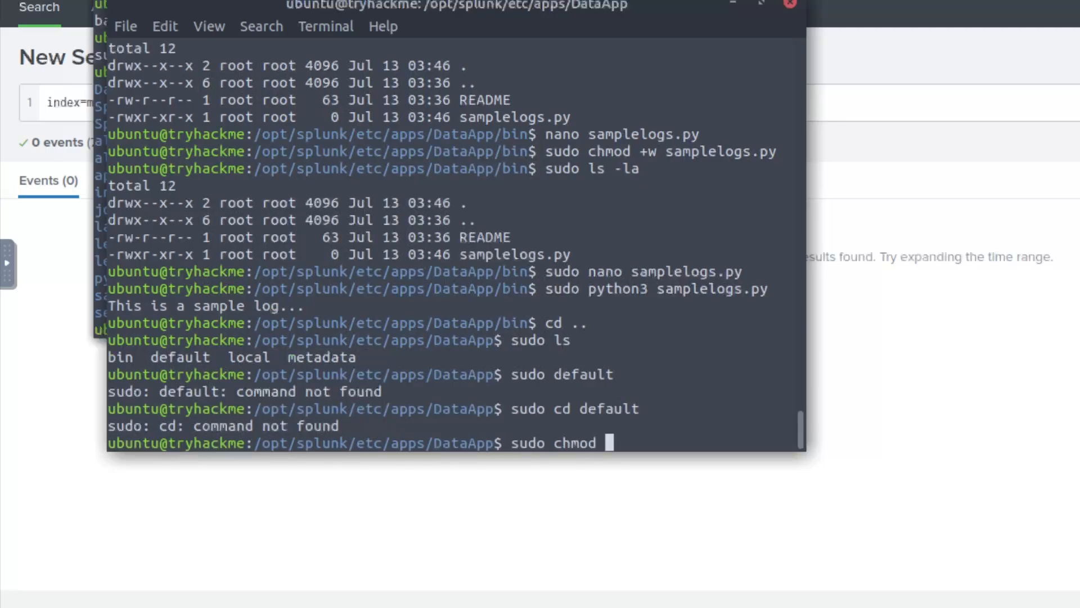
pyautogui.write('+x default')
pyautogui.press('Return')
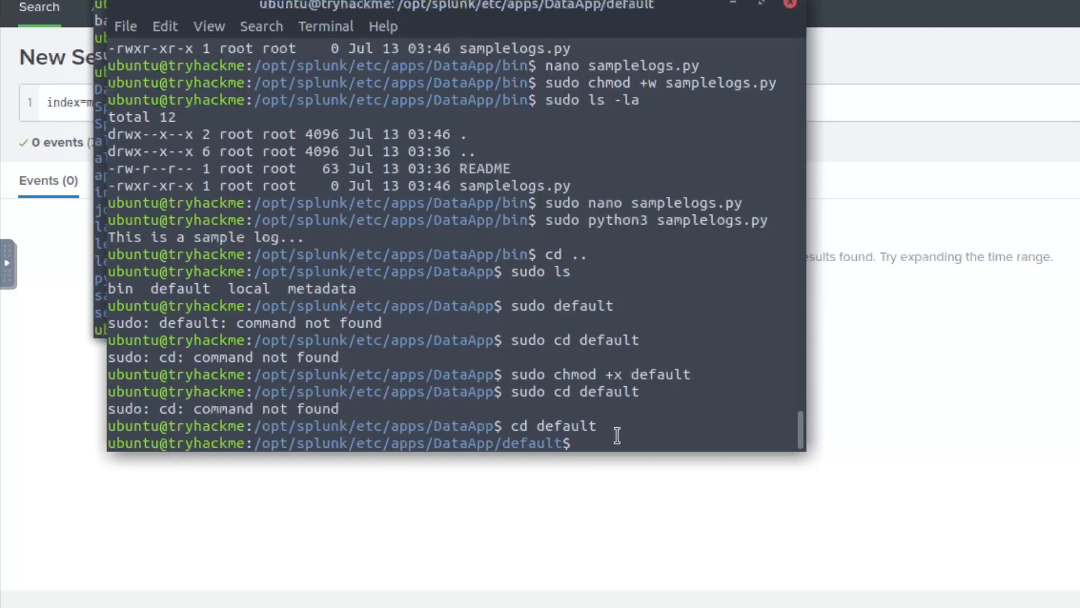
pyautogui.write('sudo ls -la')
pyautogui.press('Return')
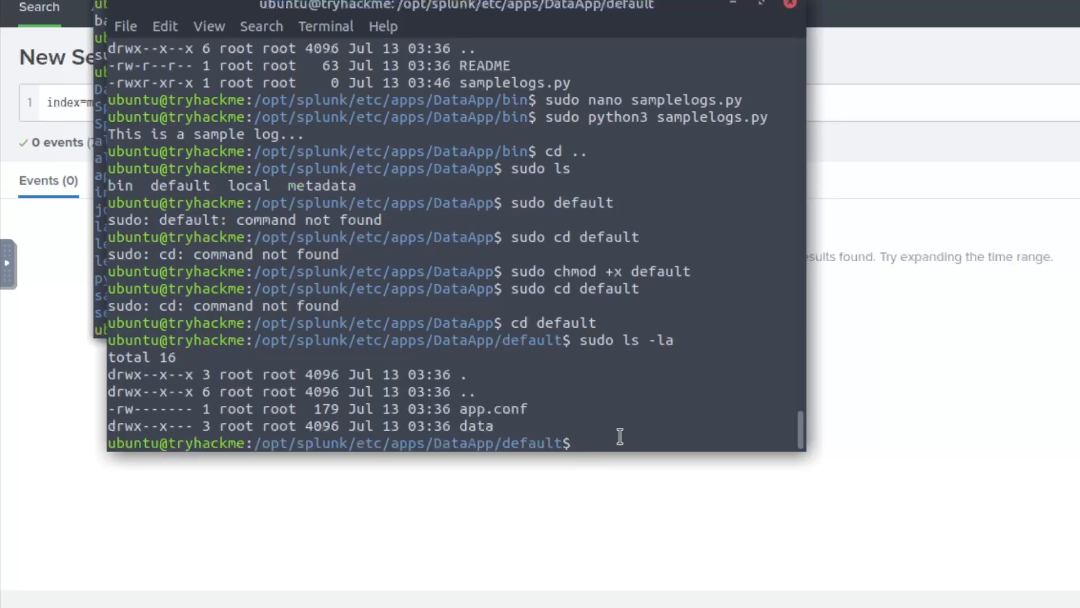
# - Create an empty inputs.conf with sudo touch and confirm it exists
pyautogui.write('touch inputs')
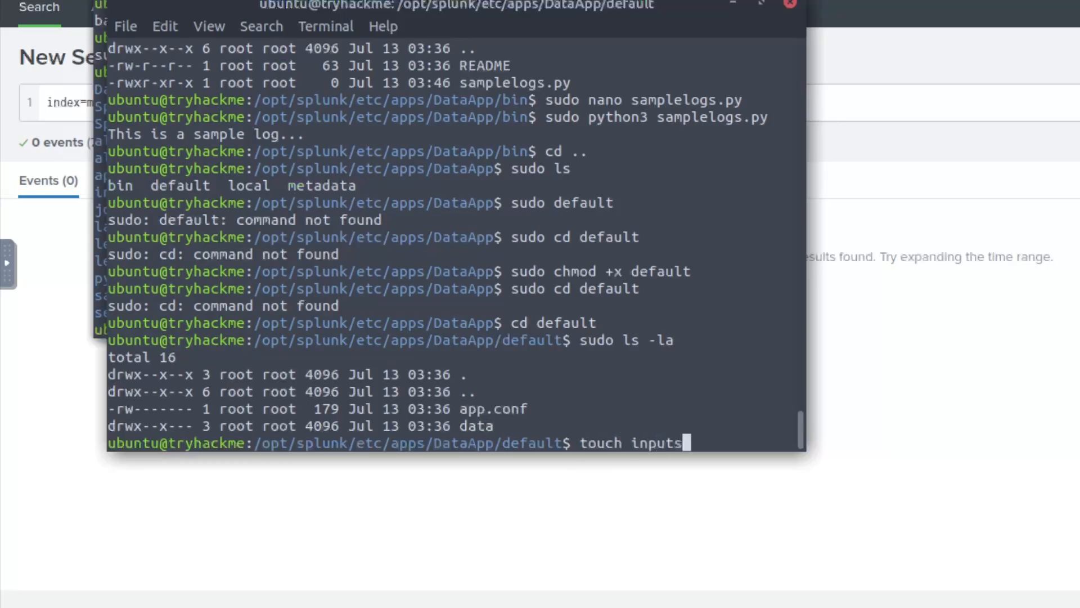
pyautogui.write('.conf')
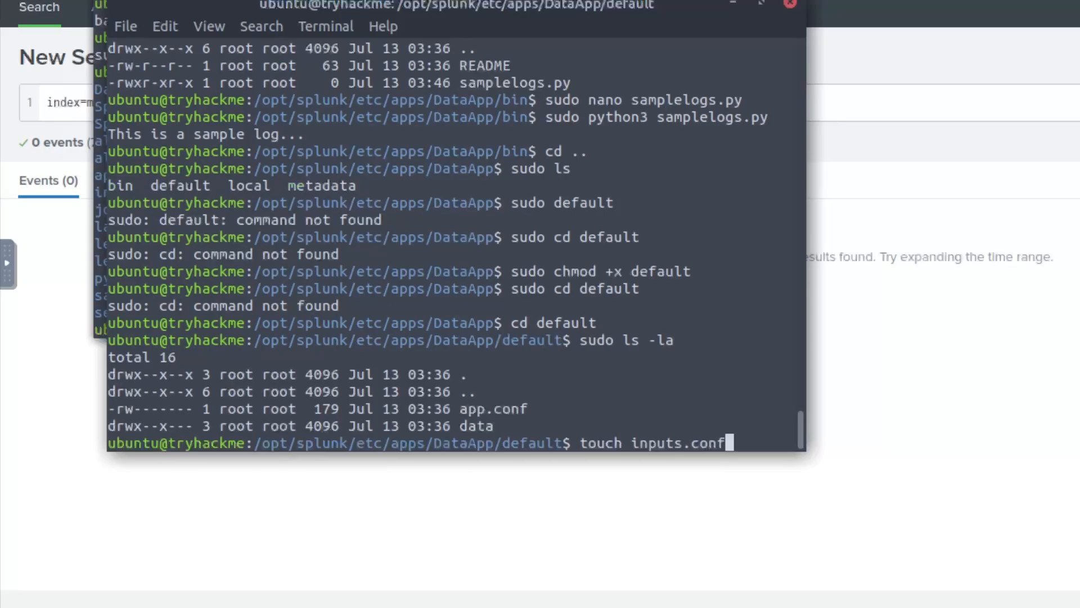
pyautogui.press('Return')
pyautogui.write('sudo')
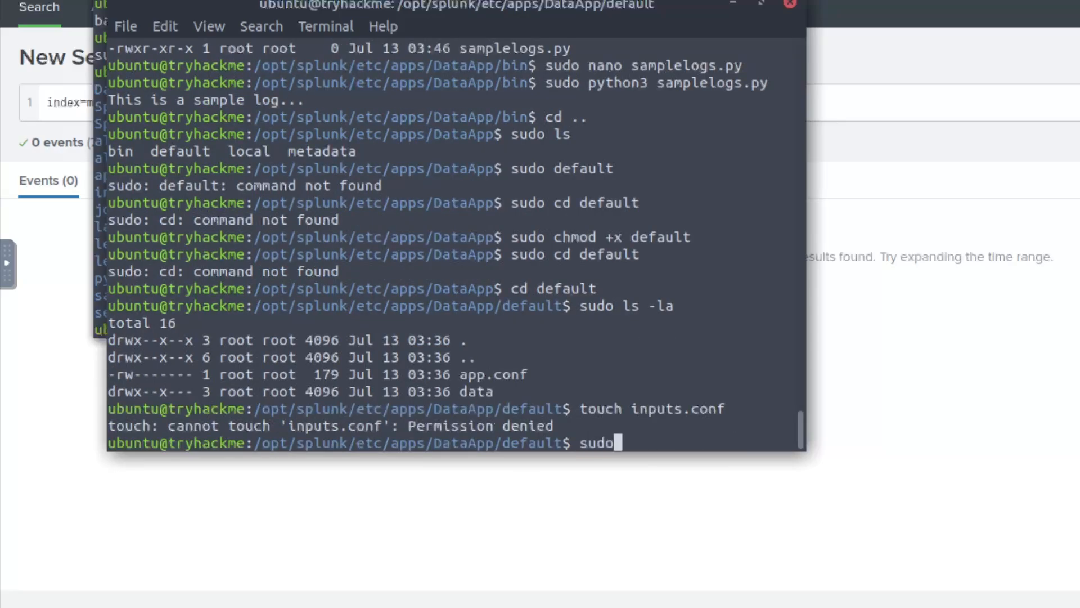
pyautogui.write(' touch inputs.conf')
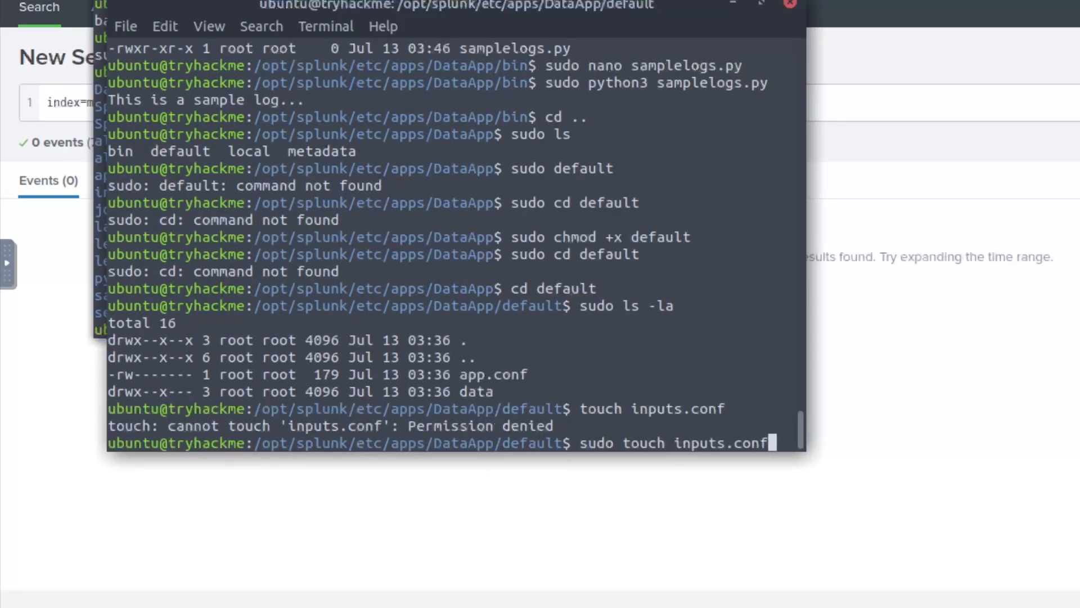
pyautogui.press('Return')
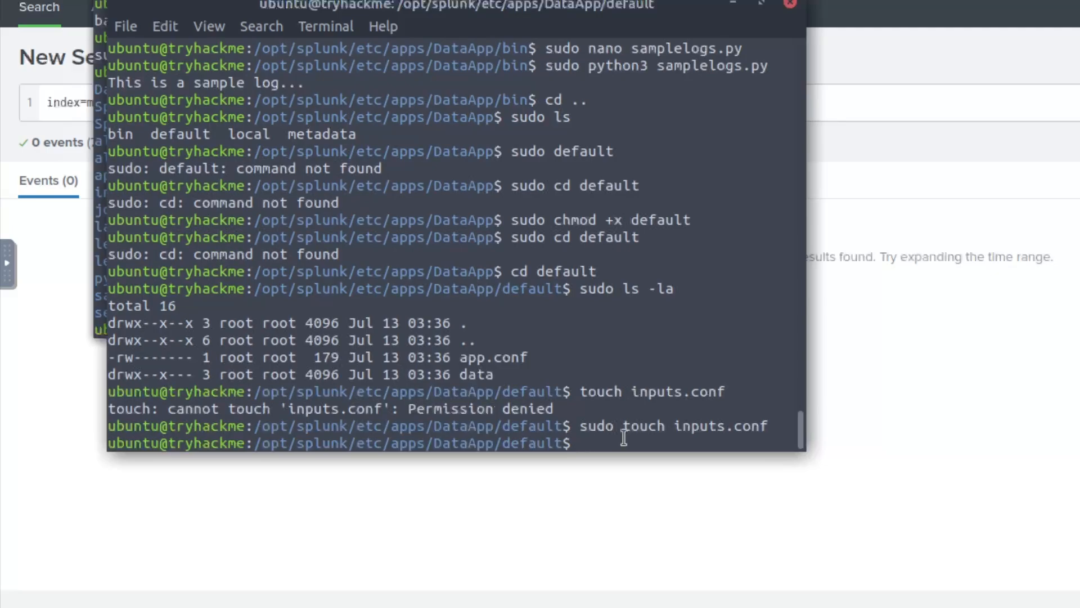
pyautogui.write('sudo -ls')
pyautogui.press('BackSpace')
pyautogui.press('BackSpace')
pyautogui.press('BackSpace')
pyautogui.press('BackSpace')
pyautogui.write('ls -la')
pyautogui.press('Return')
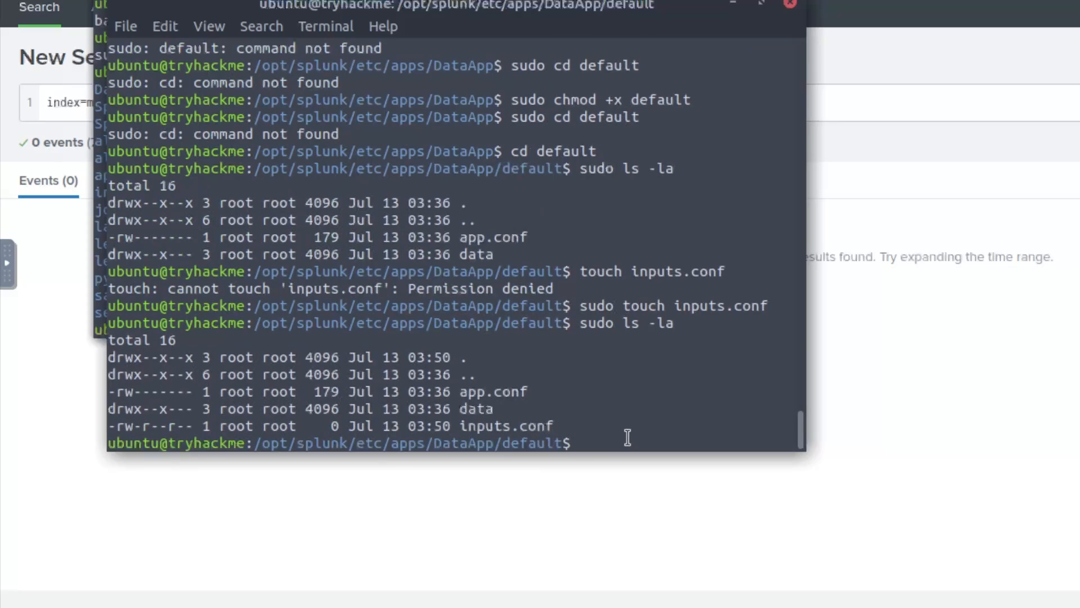
# - Grant inputs.conf read, write and execute permission, verify it, and open it in sudo nano
pyautogui.write('sudo chmod +')
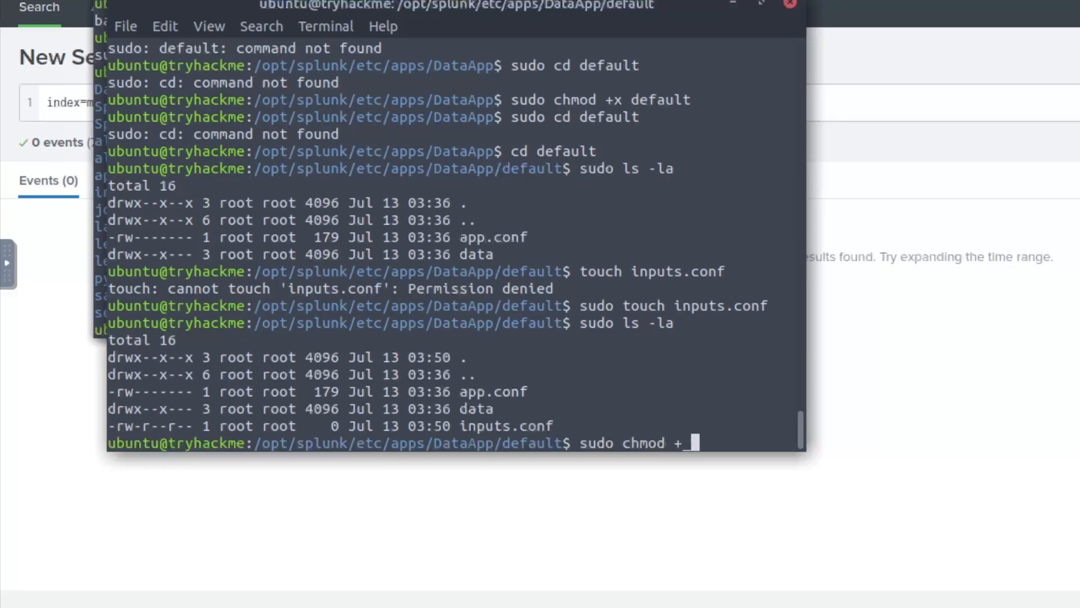
pyautogui.write('xw')
pyautogui.press('BackSpace')
pyautogui.write('r inputs.')
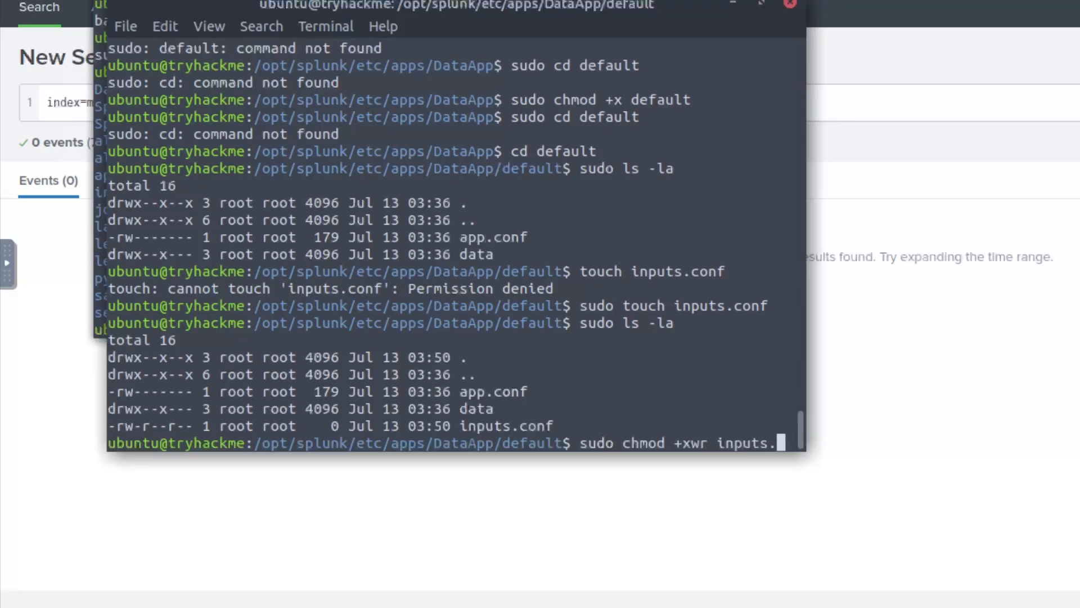
pyautogui.write('conf')
pyautogui.press('Return')
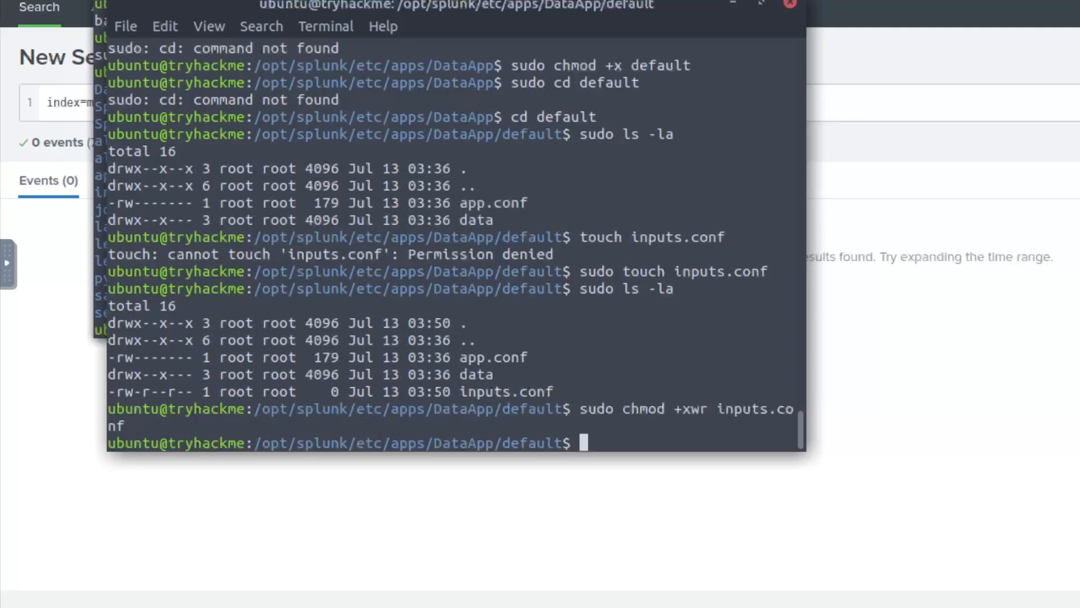
pyautogui.write('sudo ls -la')
pyautogui.press('Return')
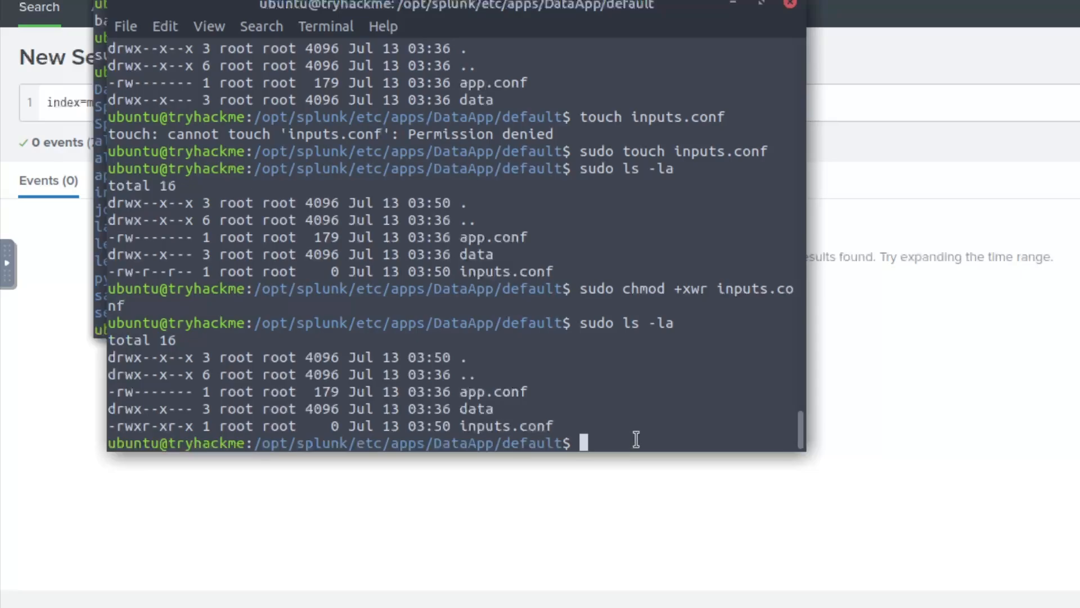
pyautogui.write('sudo nano inputs.conf')
pyautogui.press('Return')
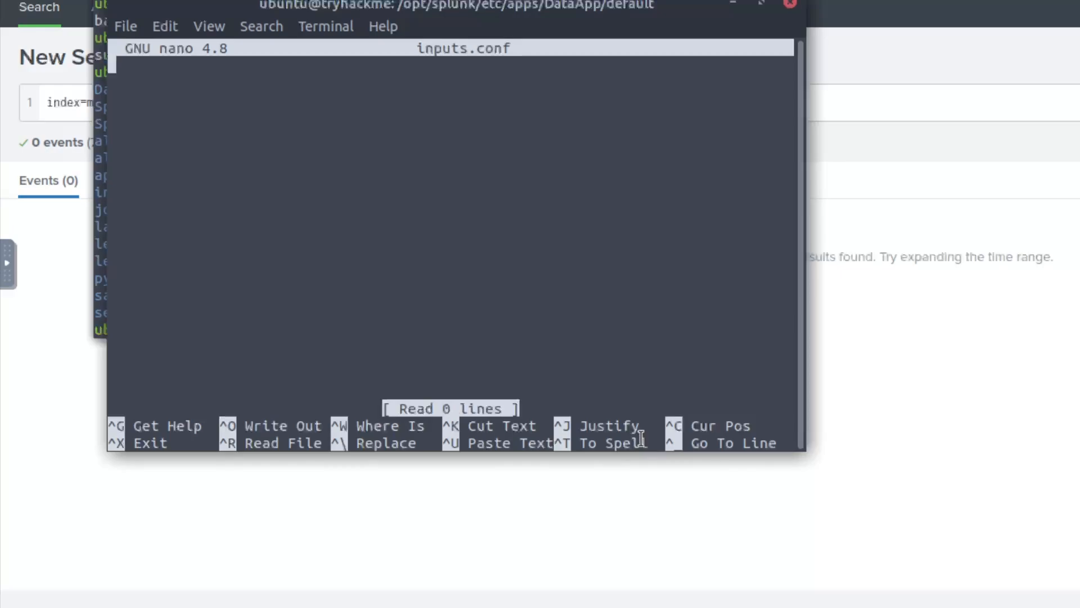
# - Type the stanza header [script:///opt/splunk/etc/apps/DataApp/bin/samplelogs.py] into inputs.conf
pyautogui.write('[scir')
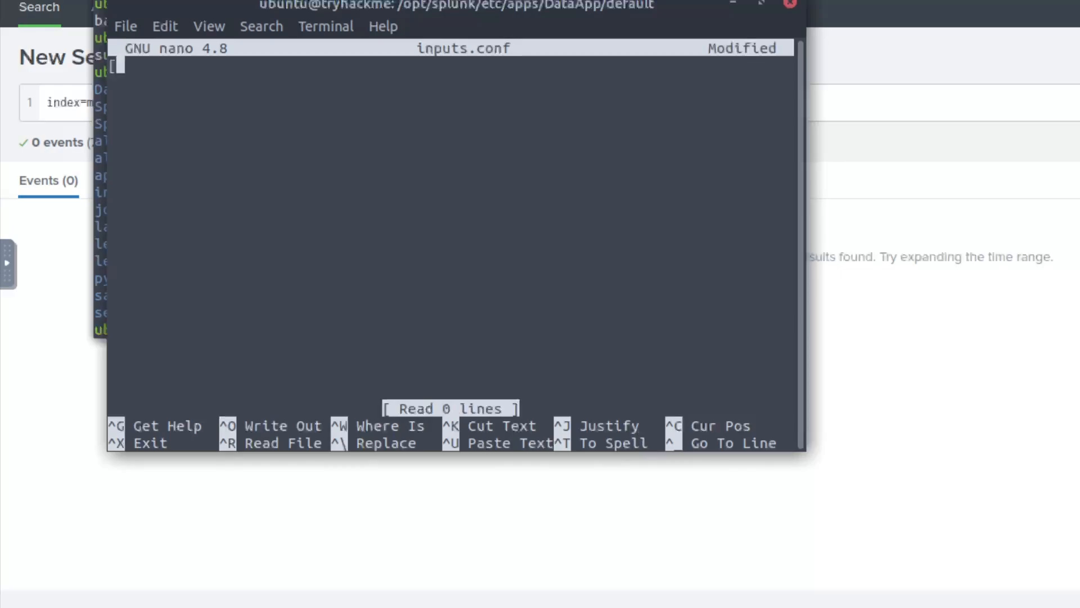
pyautogui.press('BackSpace')
pyautogui.press('BackSpace')
pyautogui.write('ript:')
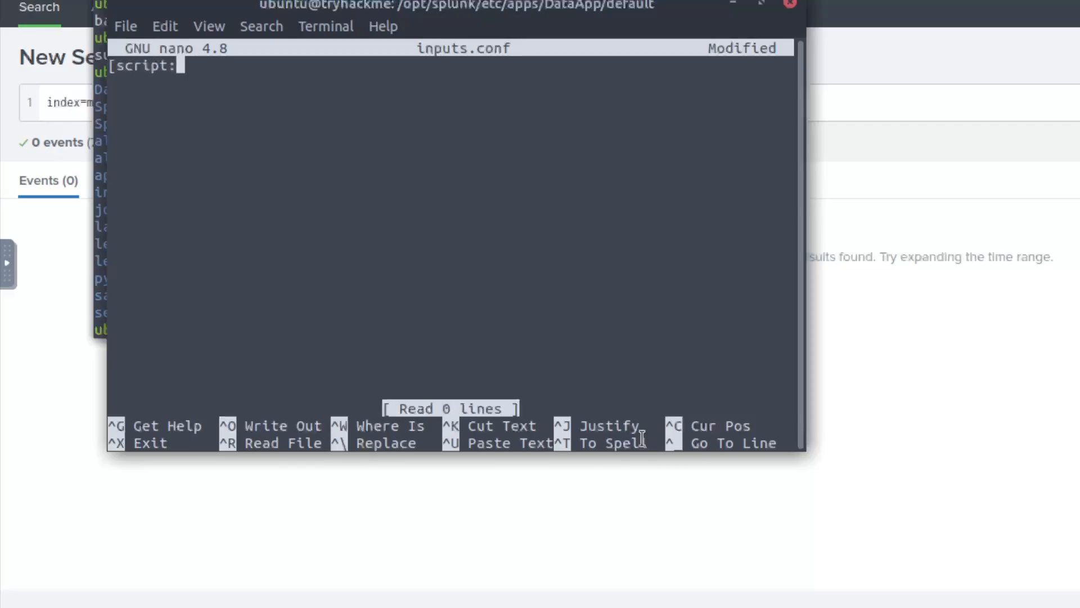
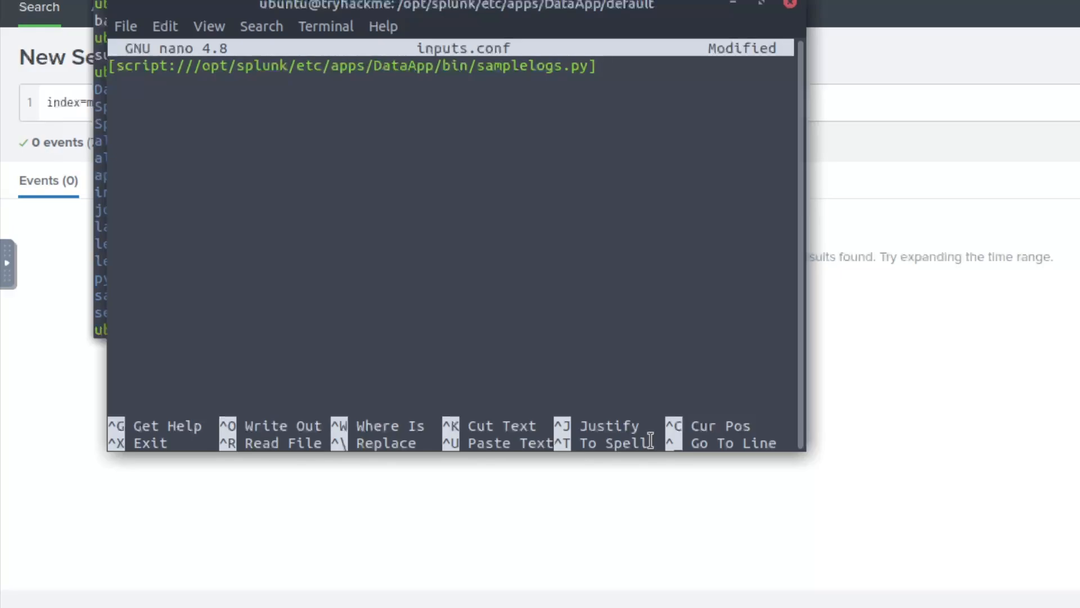
# - Add index = main, source = test_log, sourcetype = testing and interval = 5 under the stanza
pyautogui.press('Return')
pyautogui.write('index = main')
pyautogui.press('Return')
pyautogui.write('source = test_log')
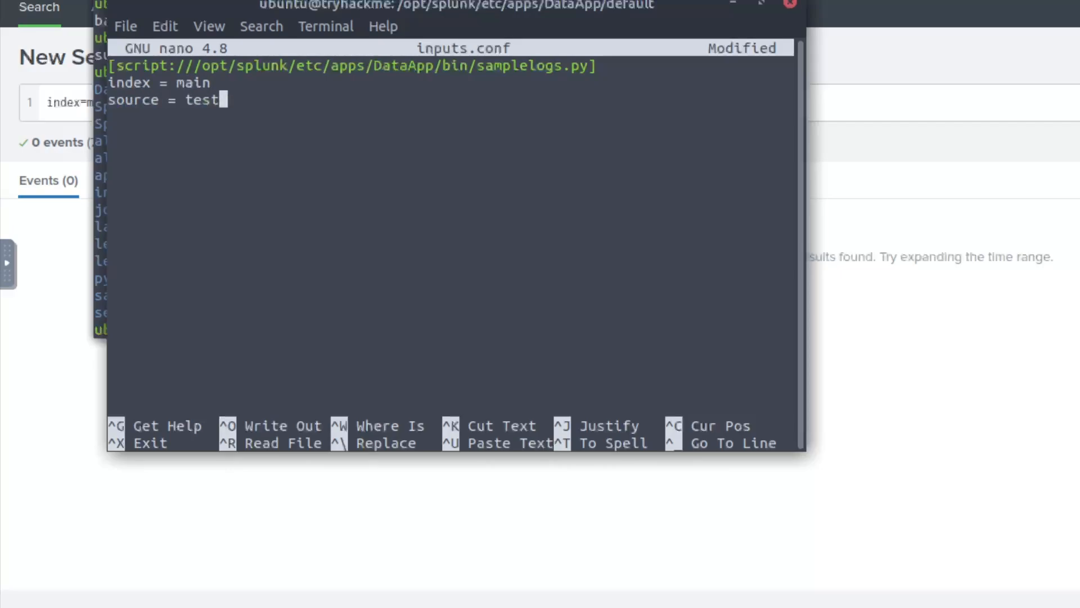
pyautogui.press('Return')
pyautogui.write('sourcetype = testi')
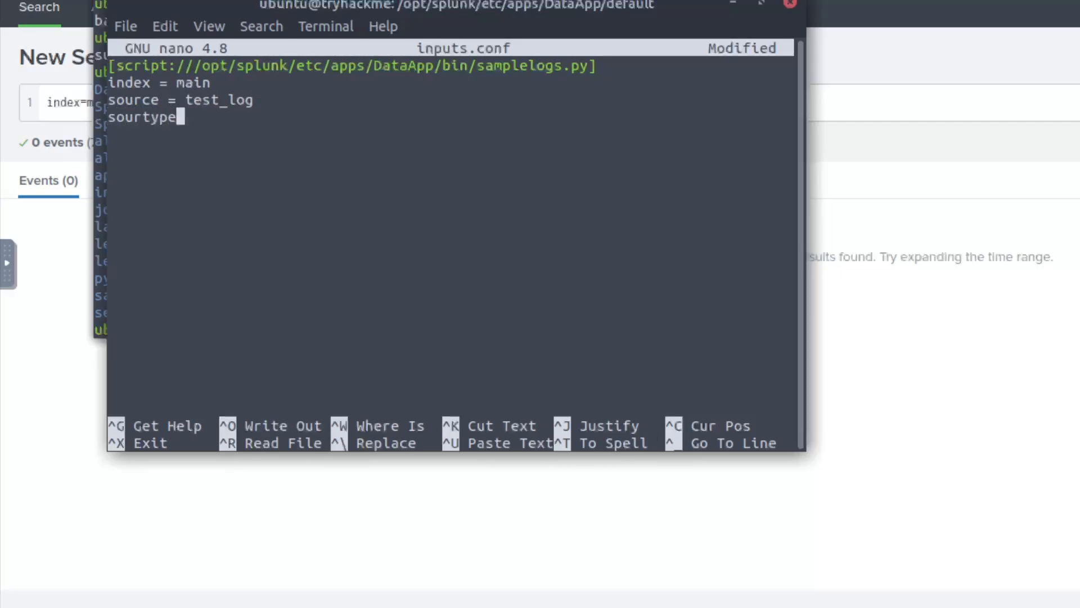
pyautogui.write('ng')
pyautogui.press('Return')
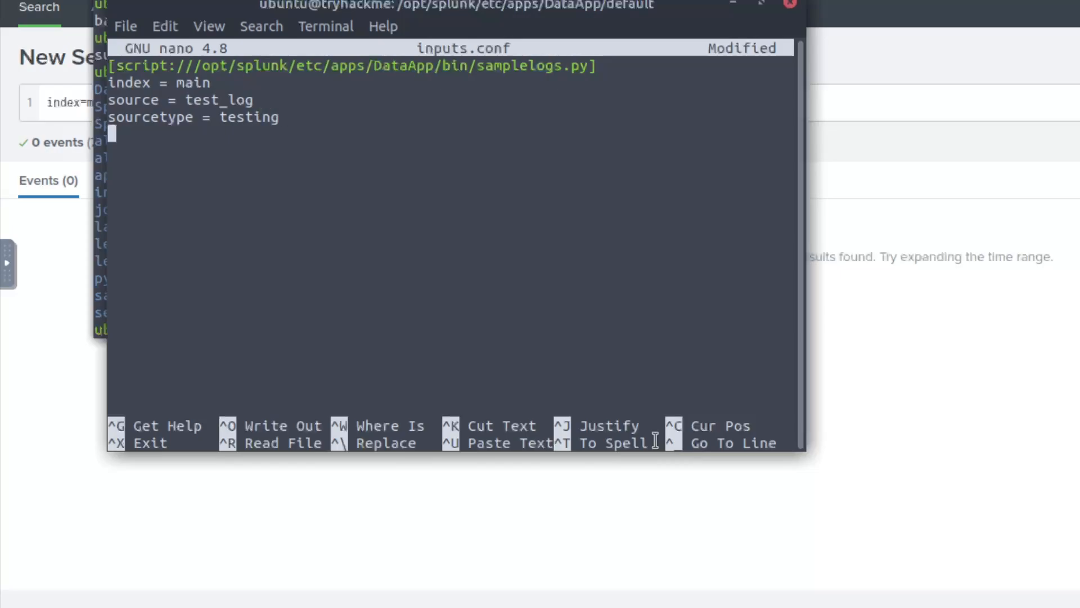
pyautogui.write('interval = 5')
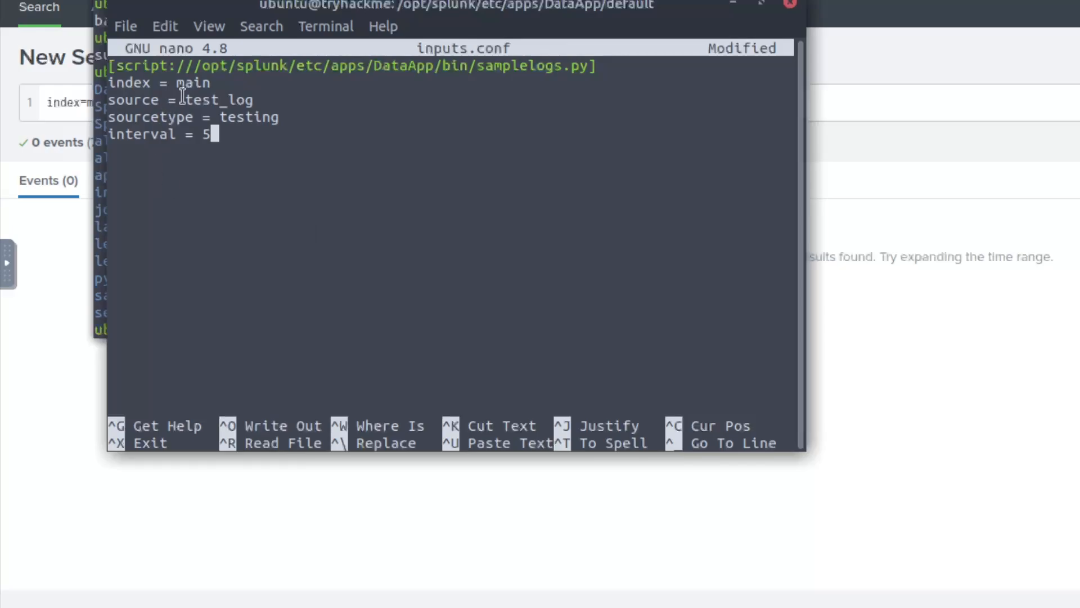
# - Review the stanza lines and copy the whole stanza text via Edit > Copy
pyautogui.moveTo(108, 83); pyautogui.dragTo(242, 85)
pyautogui.tripleClick(160, 102)
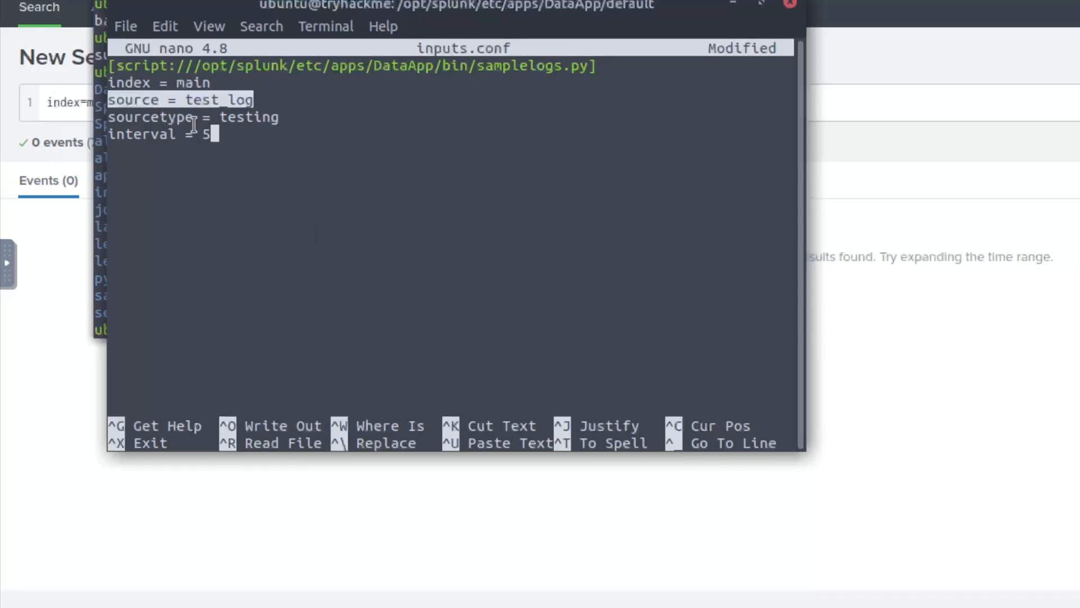
pyautogui.moveTo(271, 117); pyautogui.dragTo(116, 117)
pyautogui.click(255, 130)
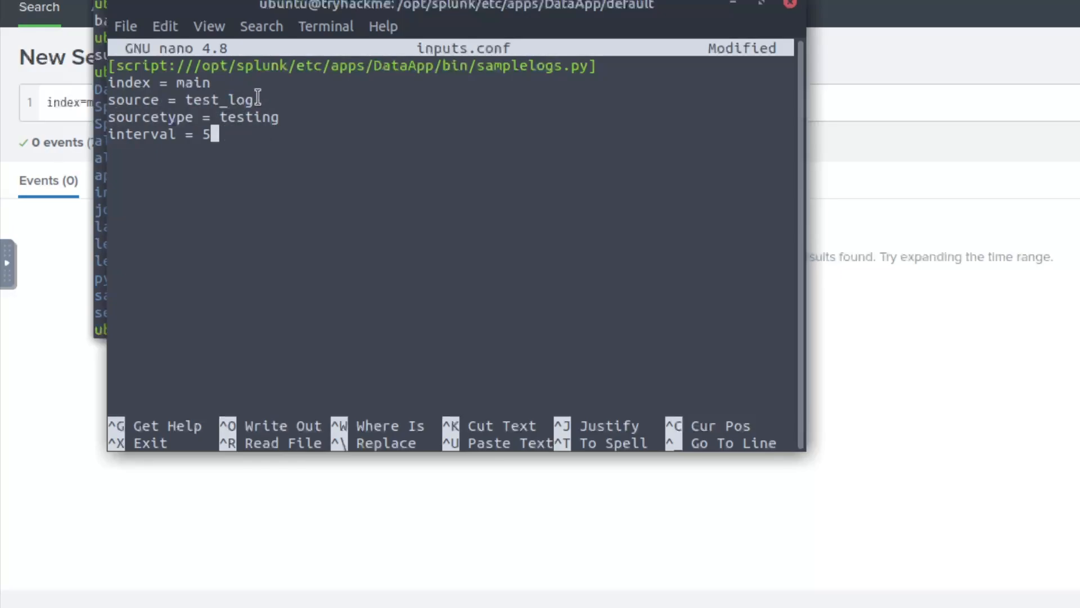
pyautogui.moveTo(141, 66); pyautogui.dragTo(605, 65)
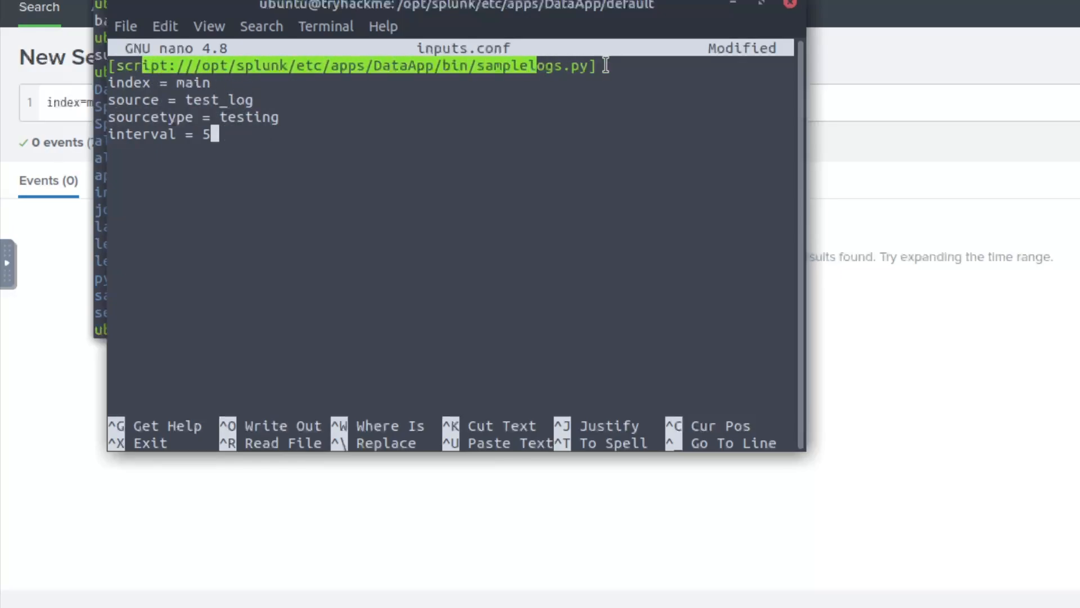
pyautogui.click(530, 80)
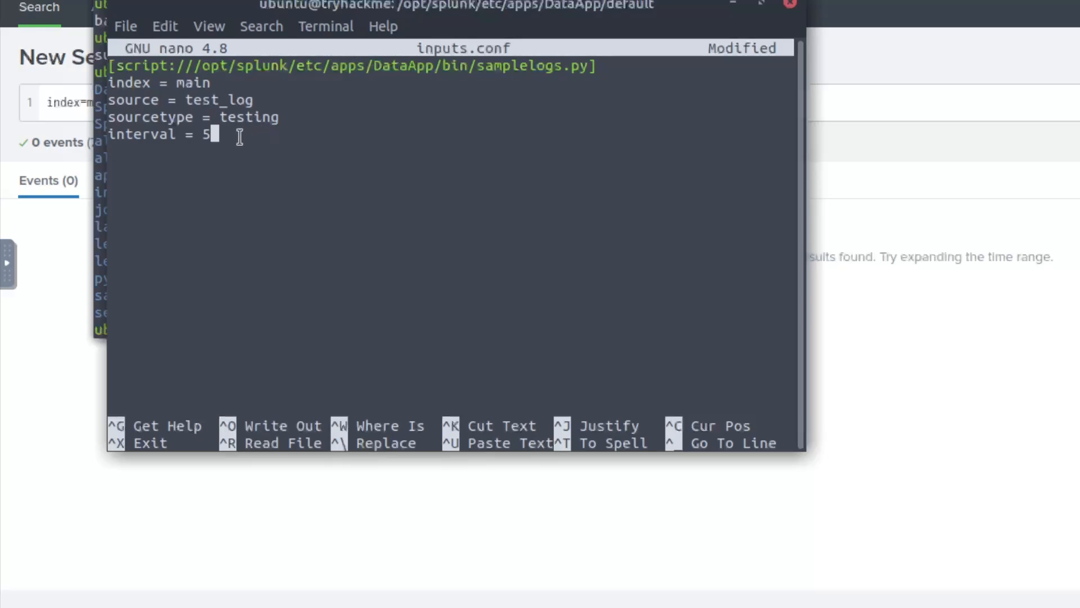
pyautogui.moveTo(214, 134); pyautogui.dragTo(180, 37)
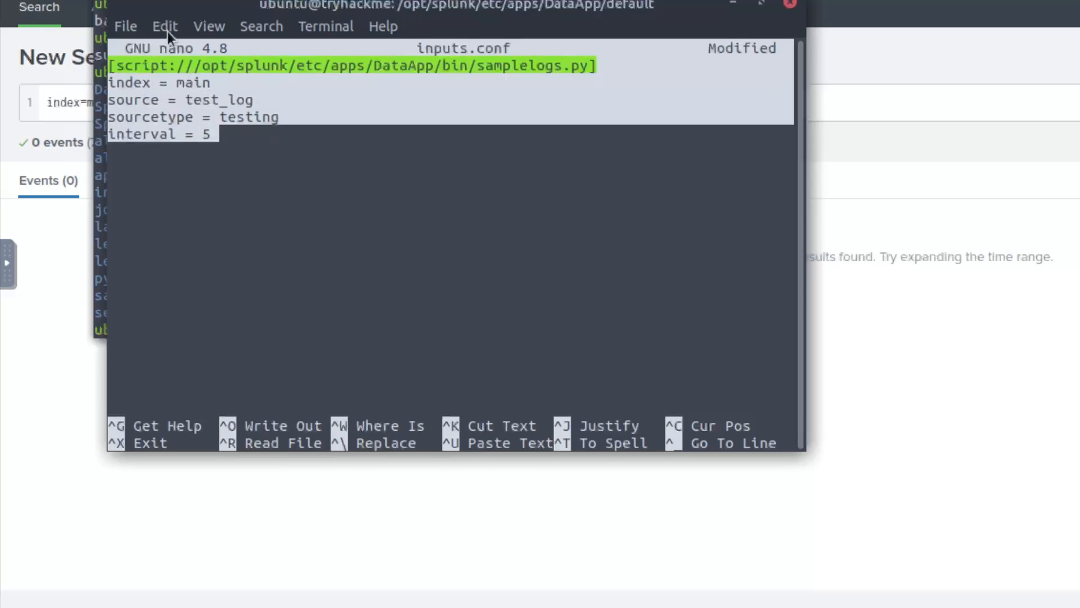
pyautogui.click(170, 28)
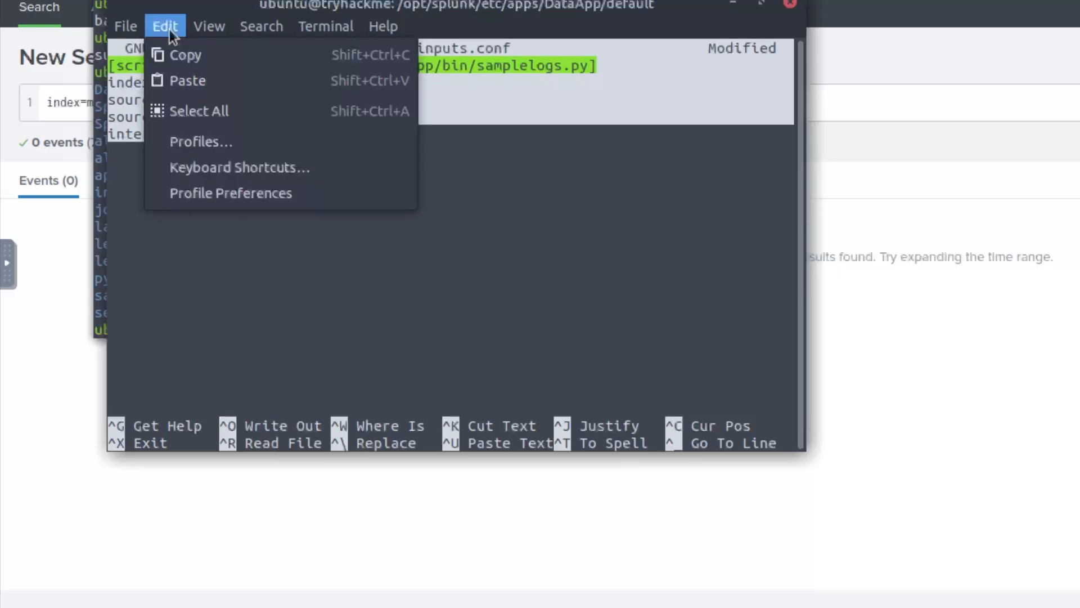
pyautogui.click(185, 52)
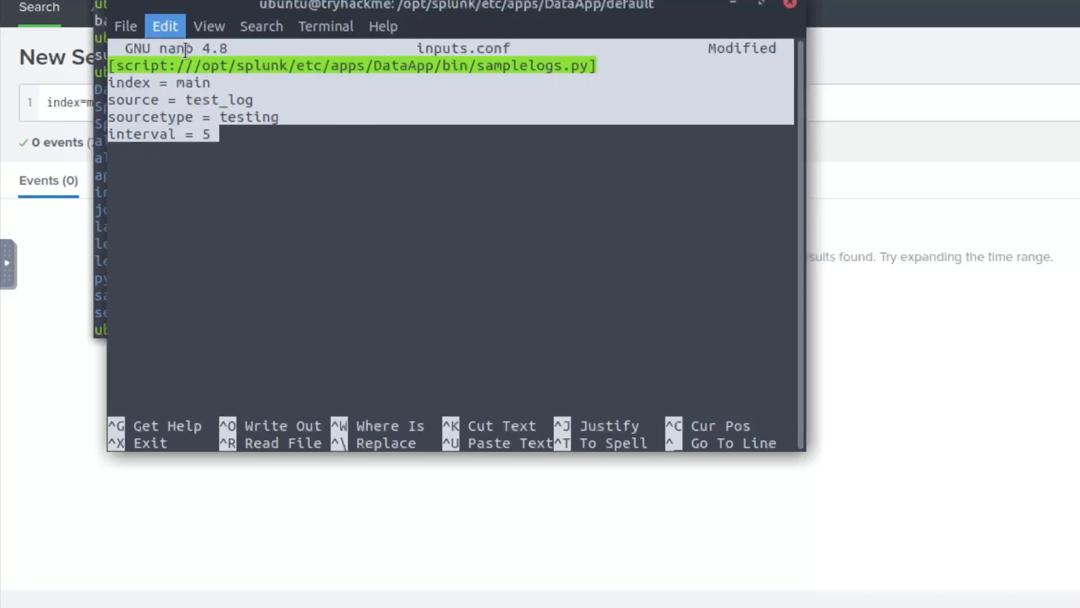
pyautogui.click(248, 135)
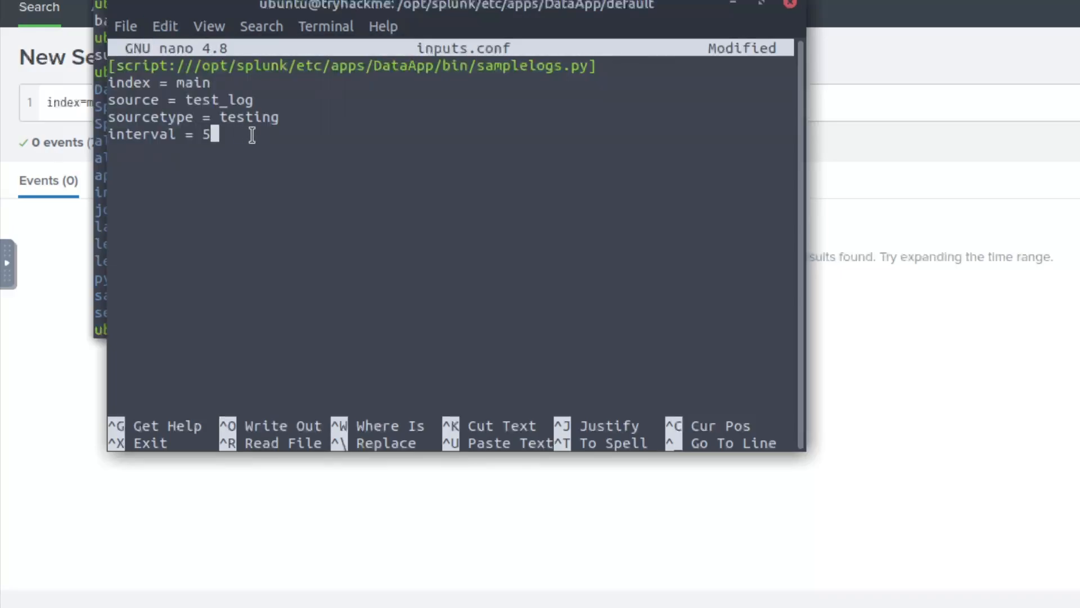
# - Save inputs.conf and exit nano
pyautogui.hotkey('ctrl', 'o')
pyautogui.press('Return')
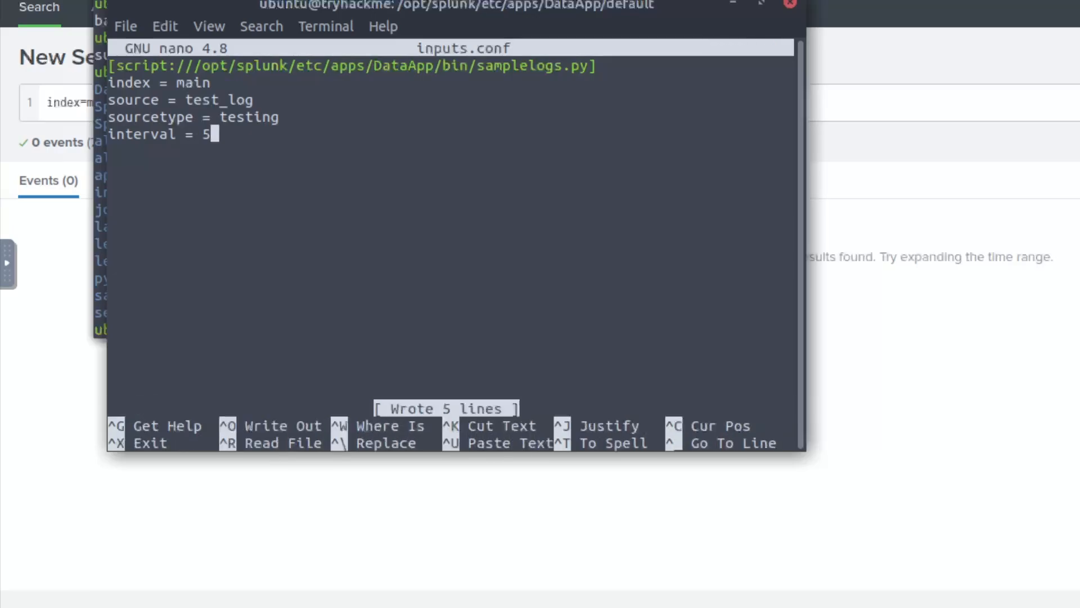
pyautogui.hotkey('ctrl', 'x')
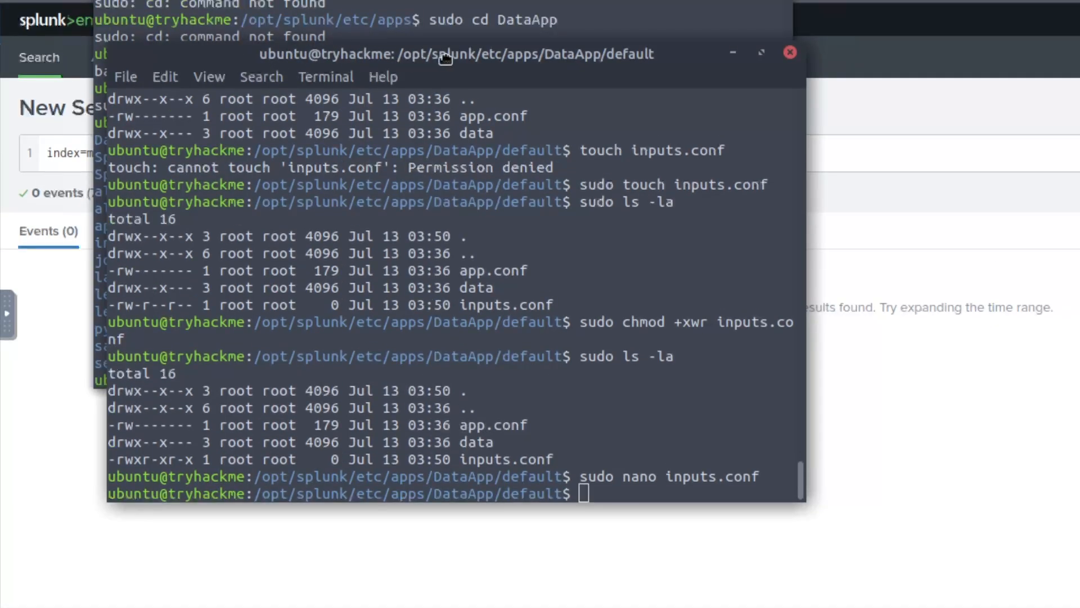
# - In the other terminal, change into /opt/splunk/bin and list its contents
pyautogui.moveTo(238, 32); pyautogui.dragTo(457, 60)
pyautogui.click(226, 207)
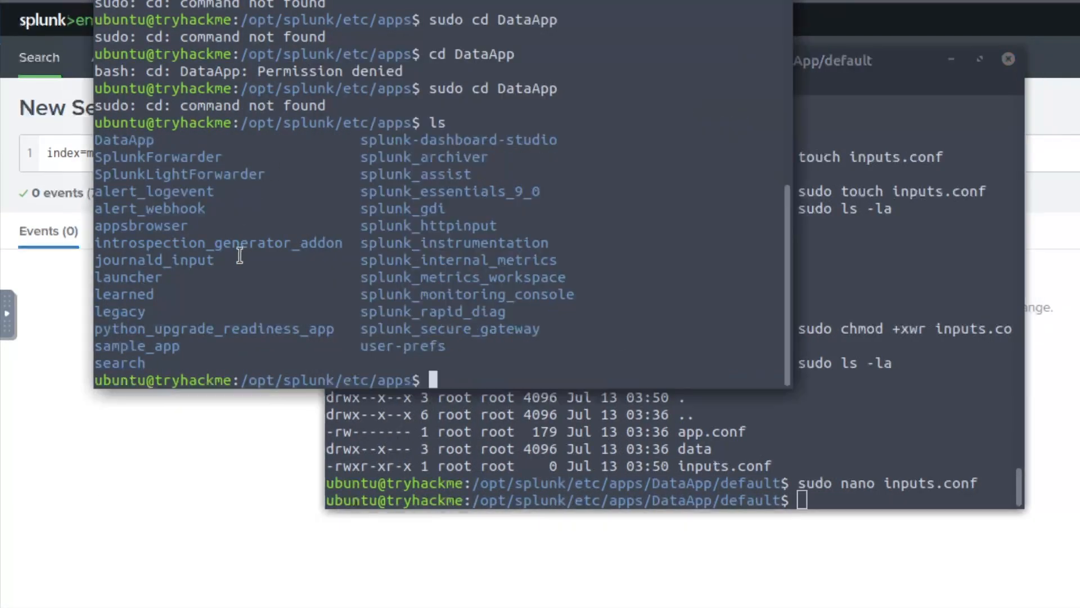
pyautogui.write('cd ../../bin')
pyautogui.press('Return')
pyautogui.write('ls')
pyautogui.press('Return')
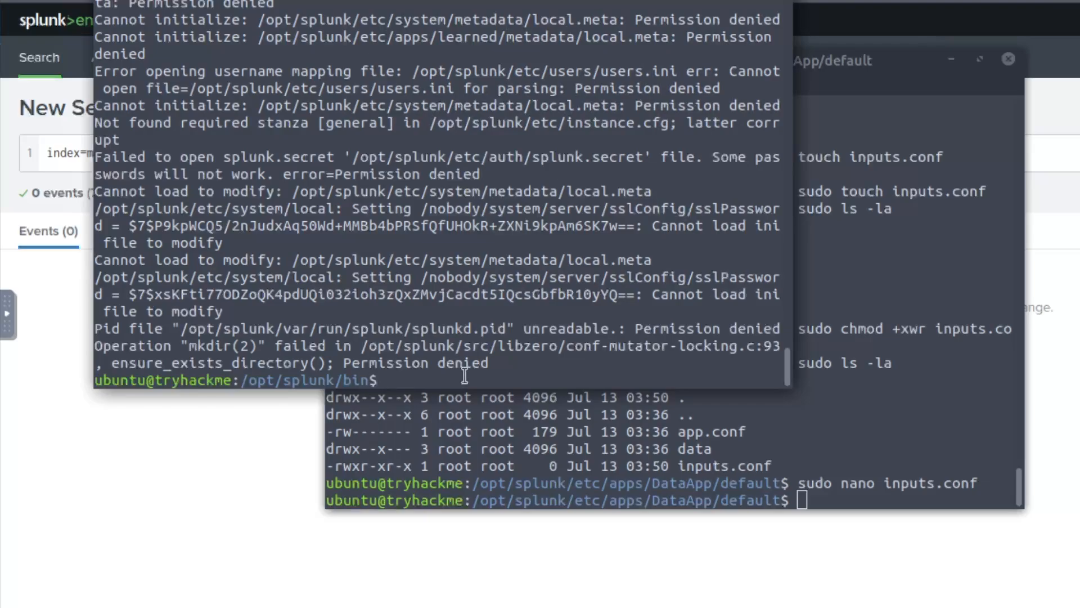
# - Run sudo splunk restart to restart Splunk as root
pyautogui.hotkey('ctrl', 'shift', 'v')
pyautogui.press('Left')
pyautogui.press('Left')
pyautogui.press('Left')
pyautogui.press('Left')
pyautogui.press('Left')
pyautogui.press('Left')
pyautogui.press('Left')
pyautogui.press('Left')
pyautogui.press('Left')
pyautogui.press('Left')
pyautogui.press('Left')
pyautogui.press('Left')
pyautogui.press('Left')
pyautogui.press('Left')
pyautogui.press('Left')
pyautogui.press('Left')
pyautogui.press('Left')
pyautogui.press('Left')
pyautogui.press('Left')
pyautogui.press('Left')
pyautogui.press('Left')
pyautogui.press('Left')
pyautogui.press('Left')
pyautogui.press('Left')
pyautogui.press('Left')
pyautogui.press('Left')
pyautogui.press('Left')
pyautogui.press('Left')
pyautogui.press('Left')
pyautogui.press('Left')
pyautogui.write('sudo')
pyautogui.press('Return')
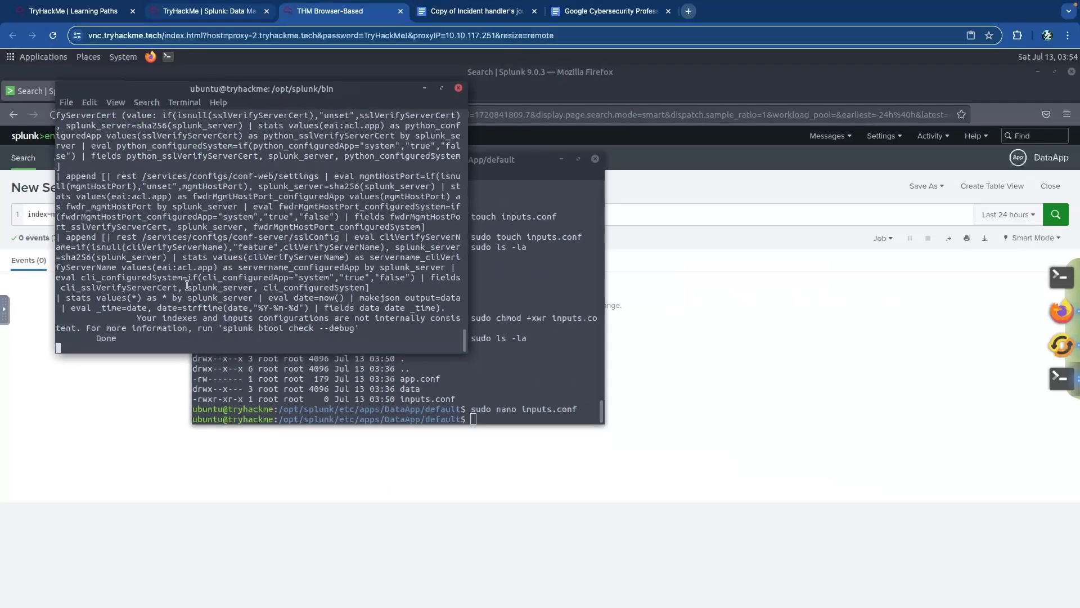
# - Answer the THM app path question with /opt/splunk/etc/apps/THM, then go back to the machine tab
pyautogui.hotkey('ctrl', 'shift', 'Tab')
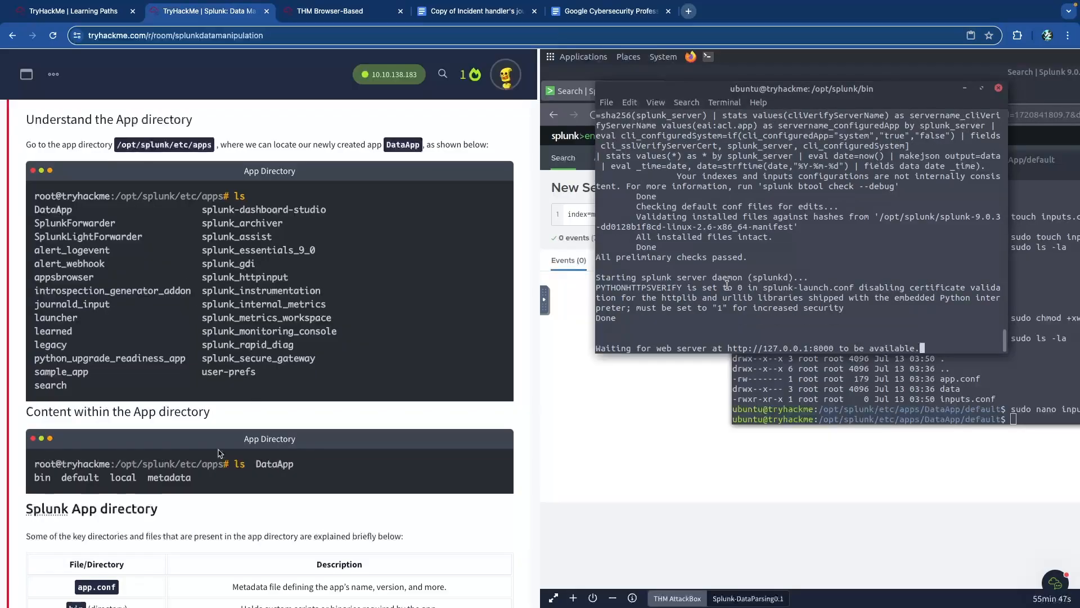
pyautogui.scroll(-20, 230, 434)
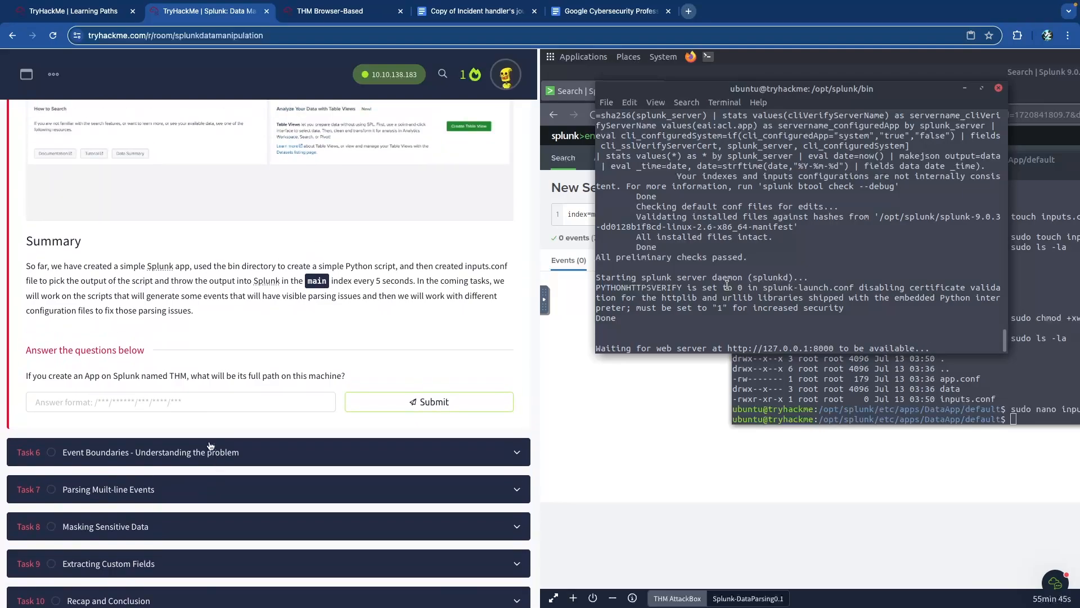
pyautogui.moveTo(55, 375); pyautogui.dragTo(155, 374)
pyautogui.click(168, 375)
pyautogui.scroll(5, 157, 375)
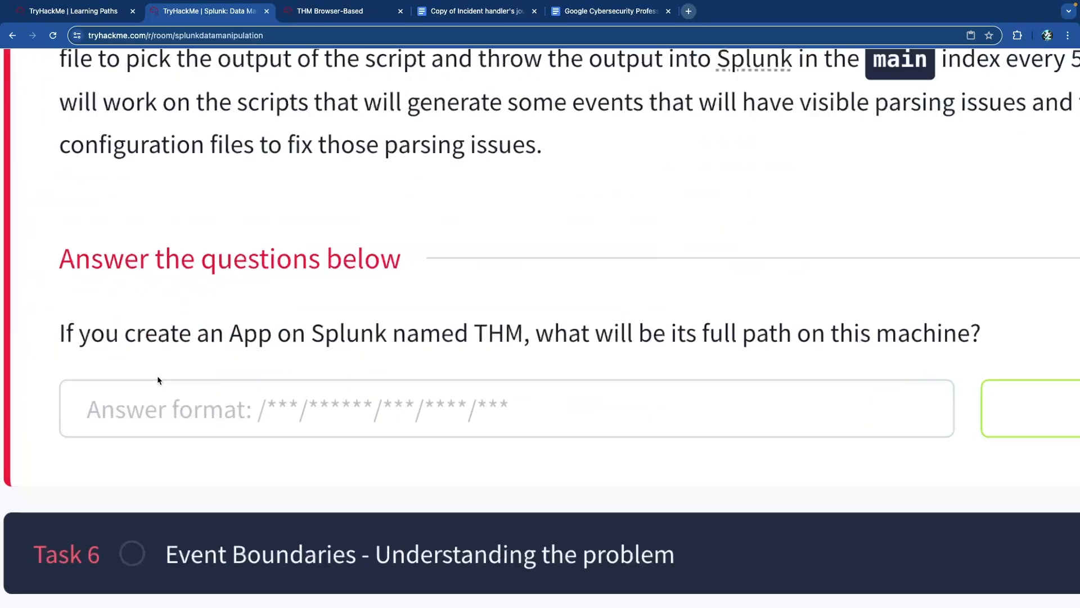
pyautogui.hscroll(1, 530, 321)
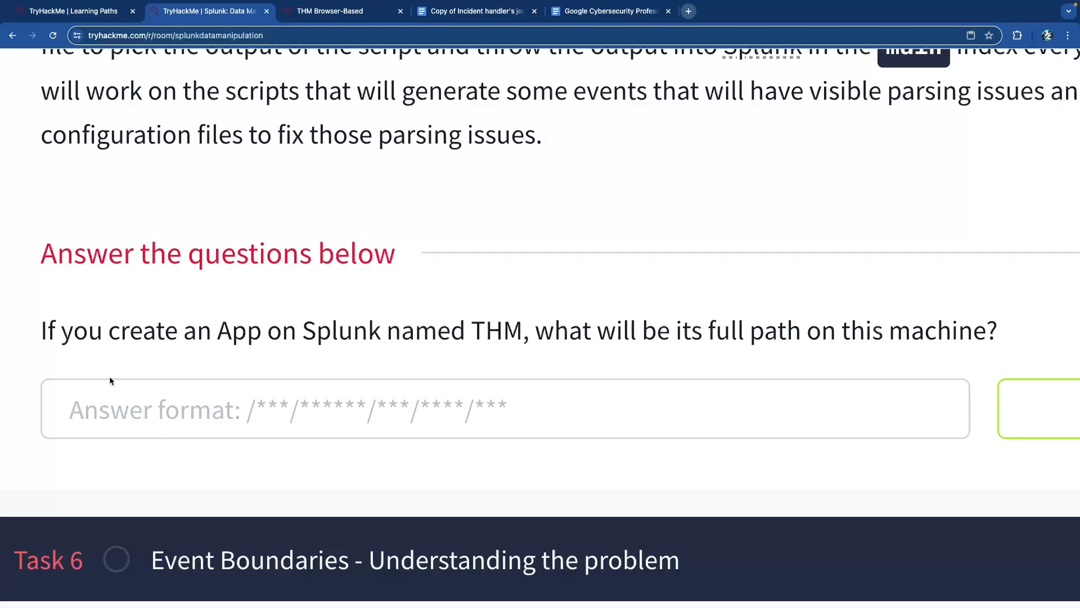
pyautogui.click(304, 414)
pyautogui.write('/')
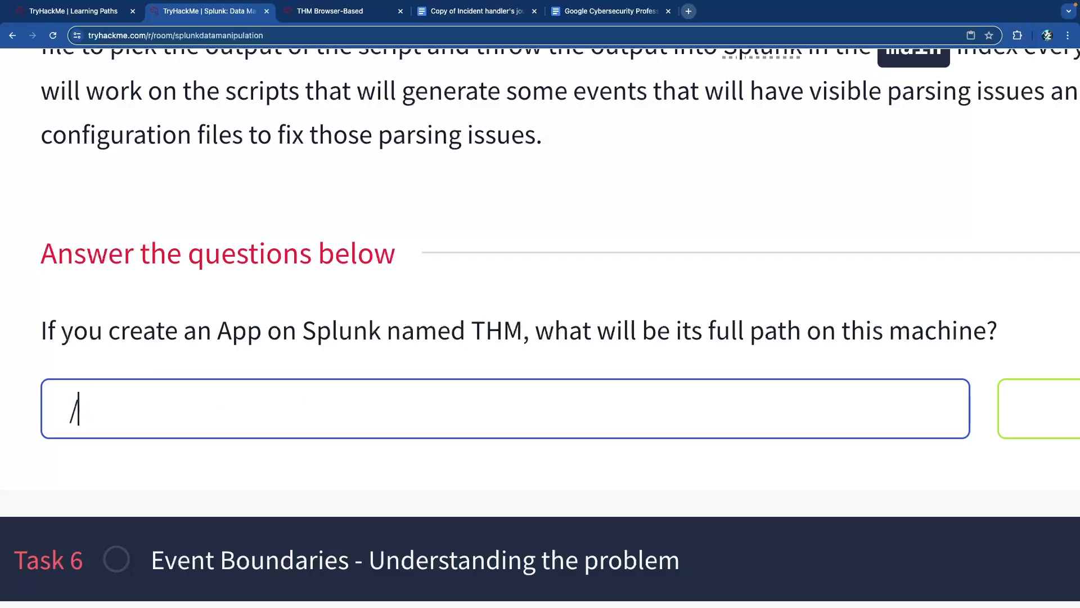
pyautogui.write('opt/splunk/e')
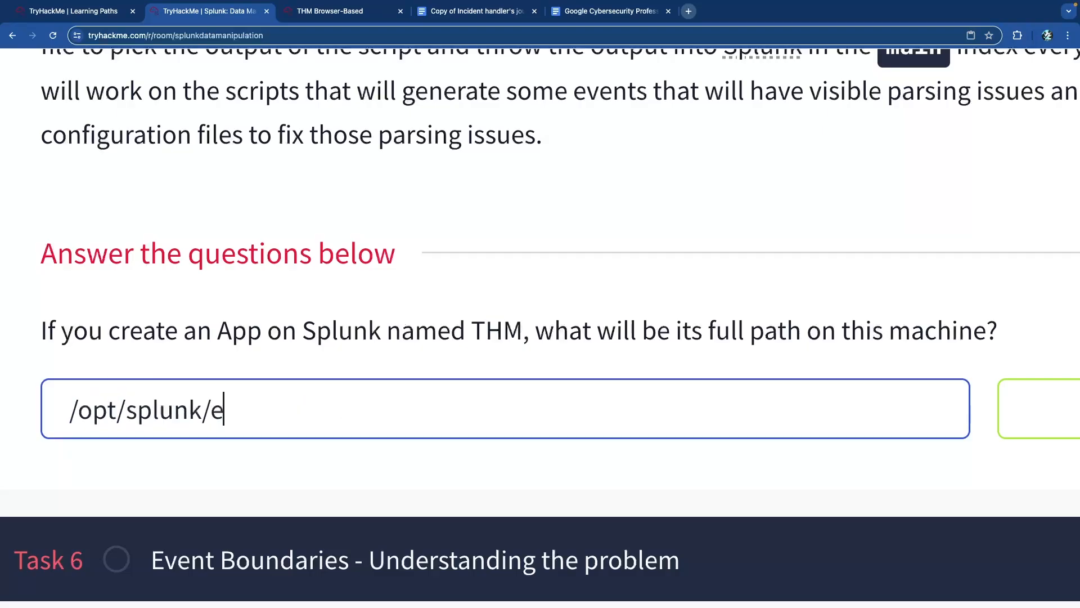
pyautogui.write('tc/apps/THM')
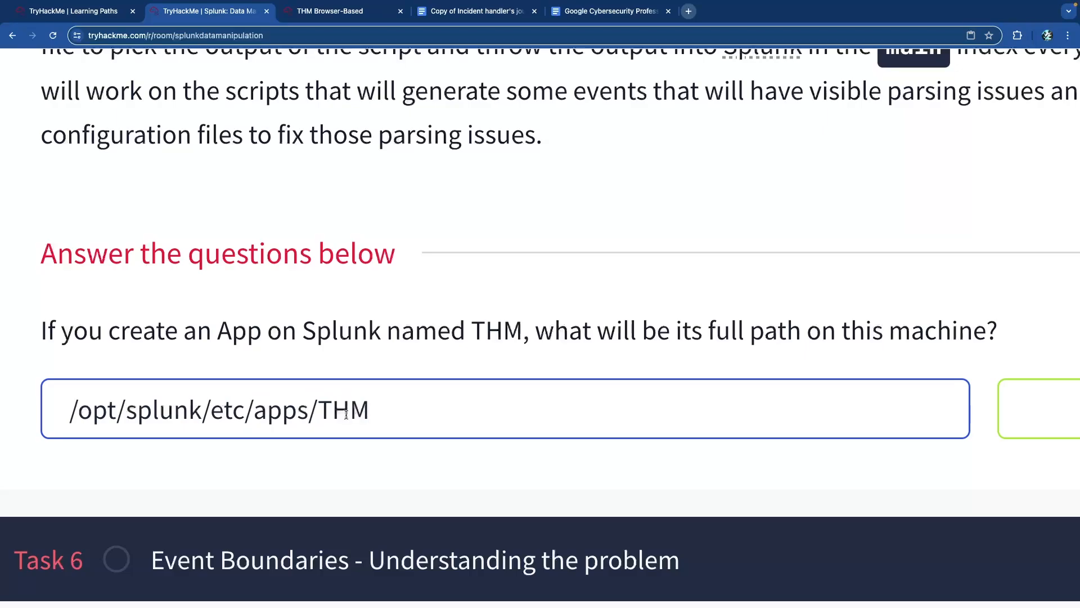
pyautogui.press('Return')
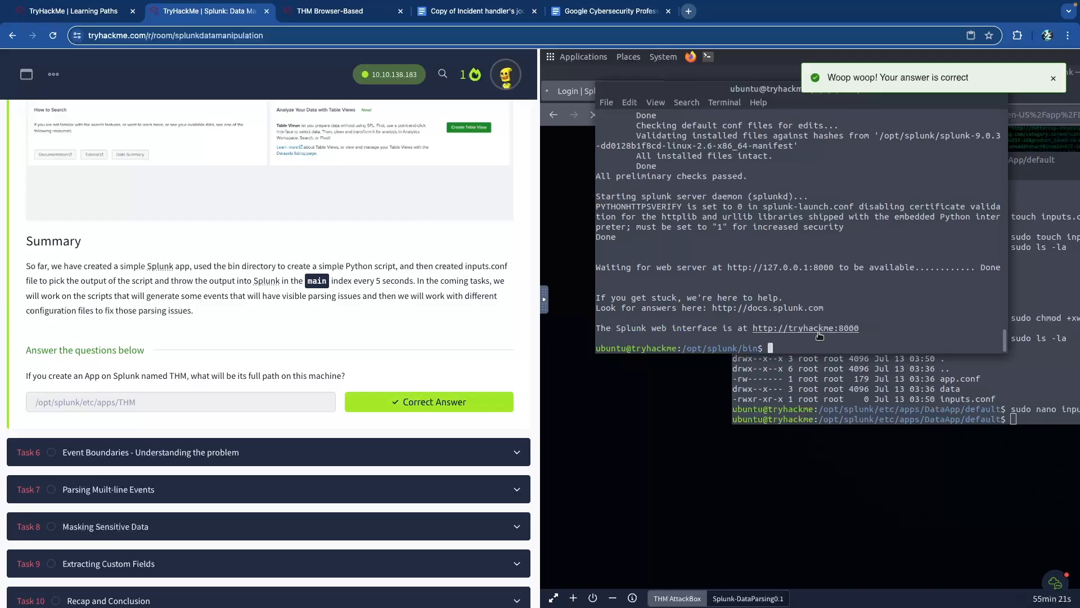
pyautogui.hotkey('ctrl', 'Tab')
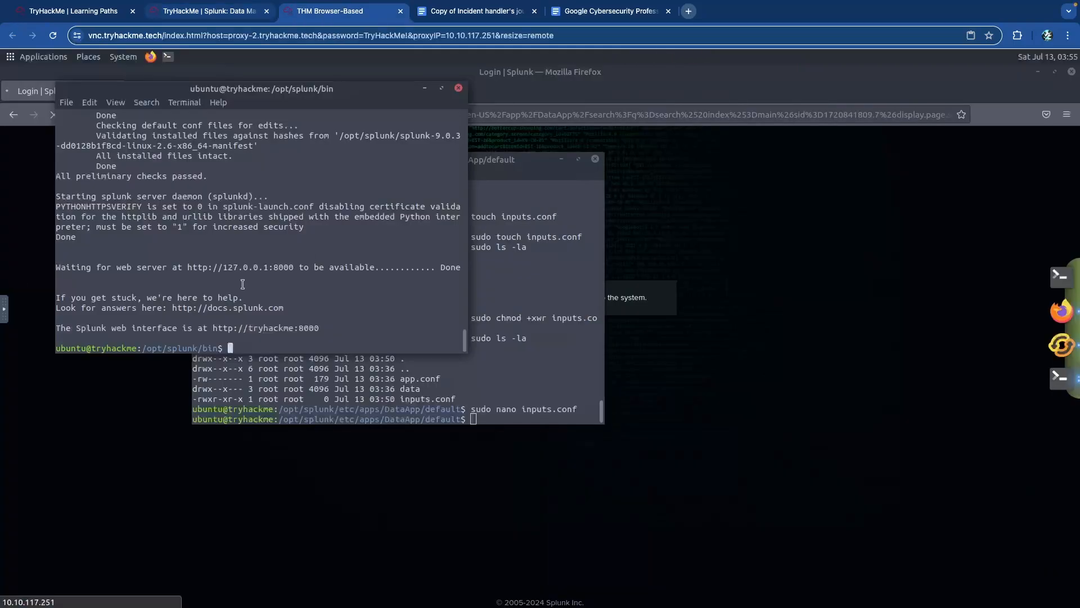
# - Trim the Splunk address to 10.10.117.251:8000/ to reach the Home page
pyautogui.click(144, 390)
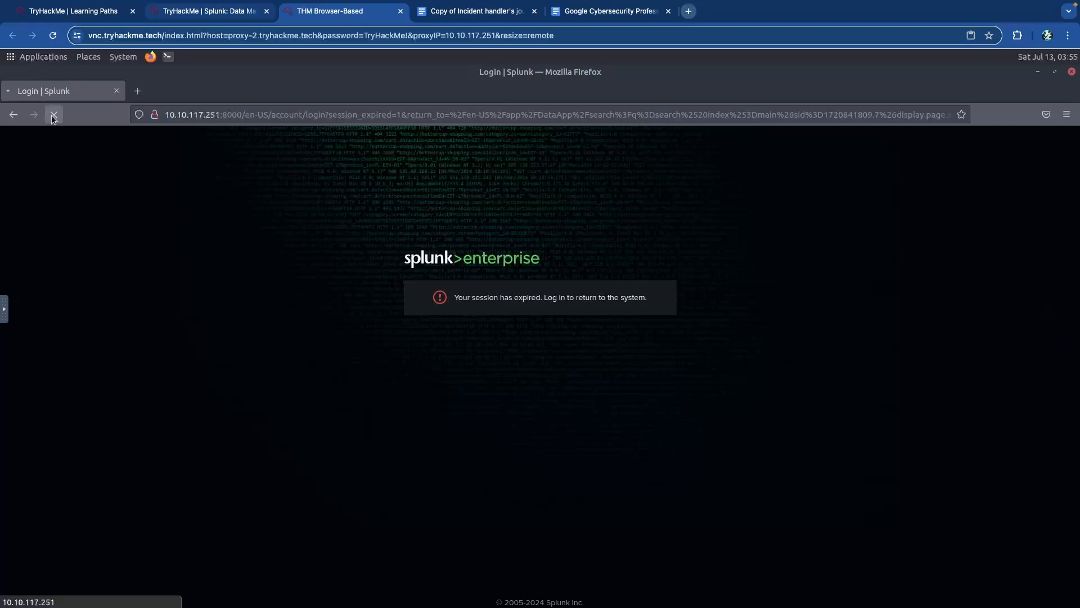
pyautogui.click(231, 115)
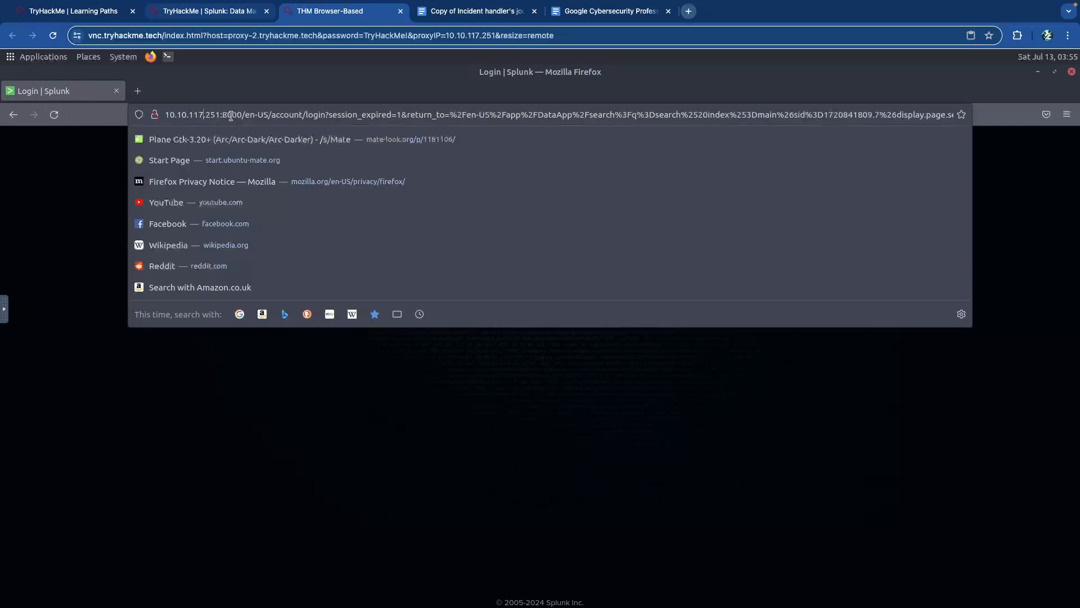
pyautogui.moveTo(243, 115); pyautogui.dragTo(1037, 128)
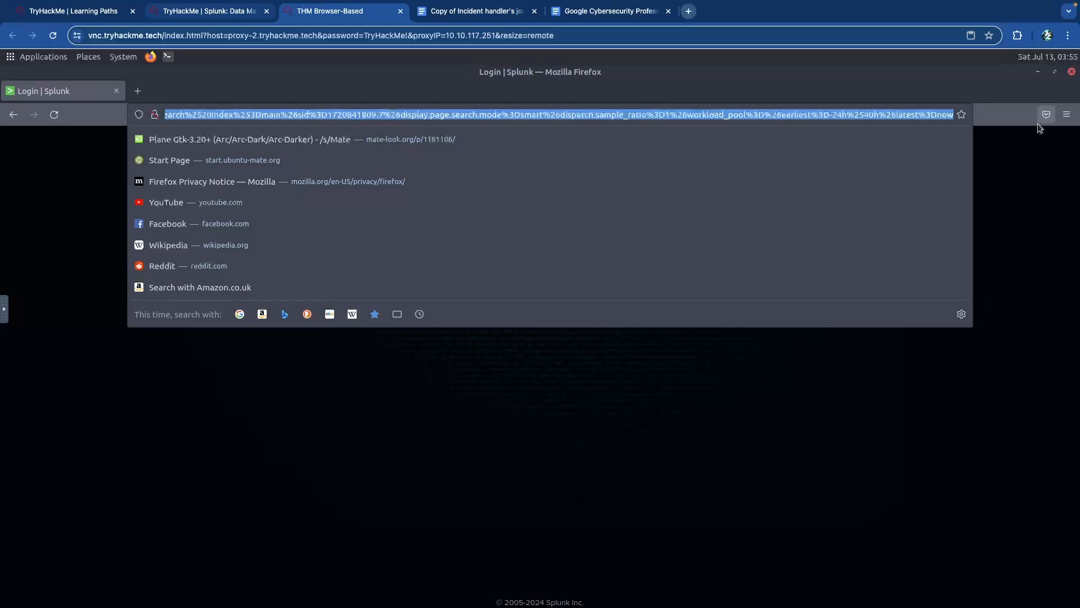
pyautogui.press('BackSpace')
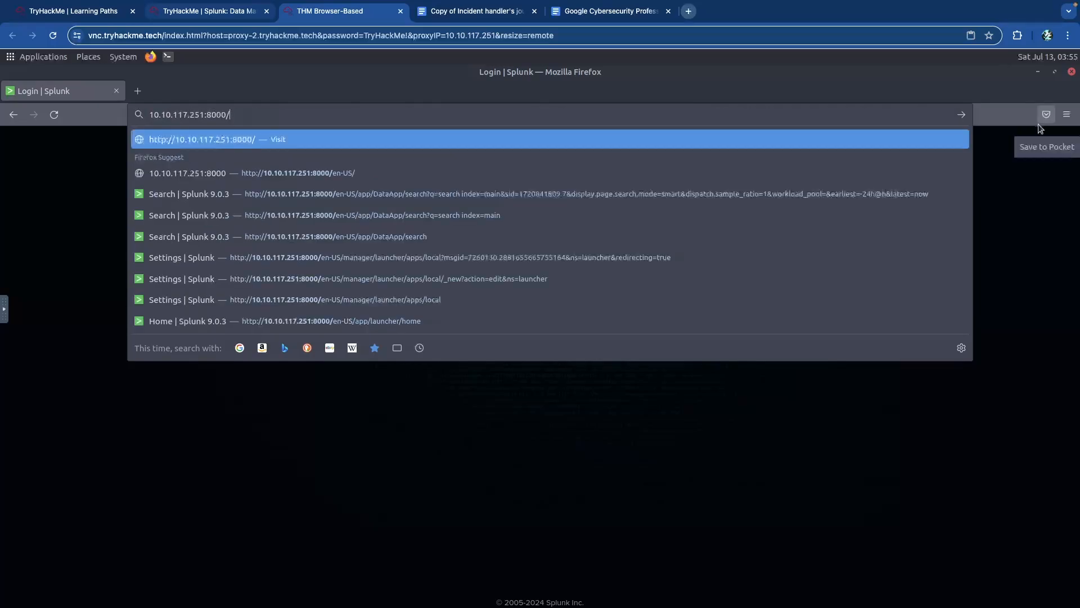
pyautogui.press('Return')
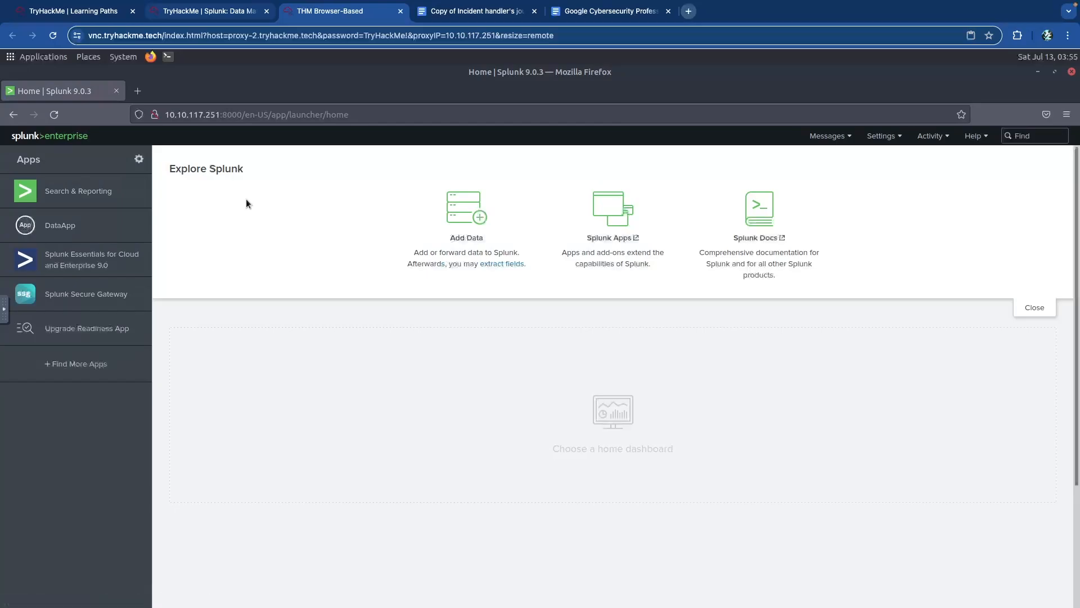
# - Return to the TryHackMe room and scroll back up to Task 5
pyautogui.click(227, 12)
pyautogui.scroll(8, 245, 232)
pyautogui.scroll(15, 245, 235)
pyautogui.scroll(15, 246, 234)
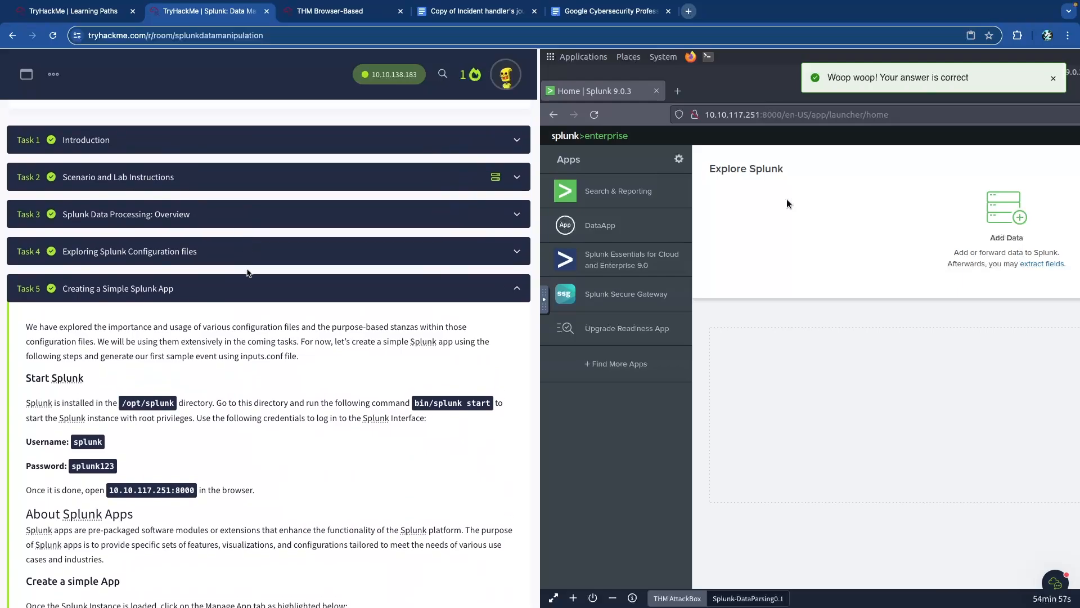
# - Collapse Task 5 and expand Task 6, 'Event Boundaries - Understanding the problem'
pyautogui.click(291, 297)
pyautogui.scroll(-1, 251, 283)
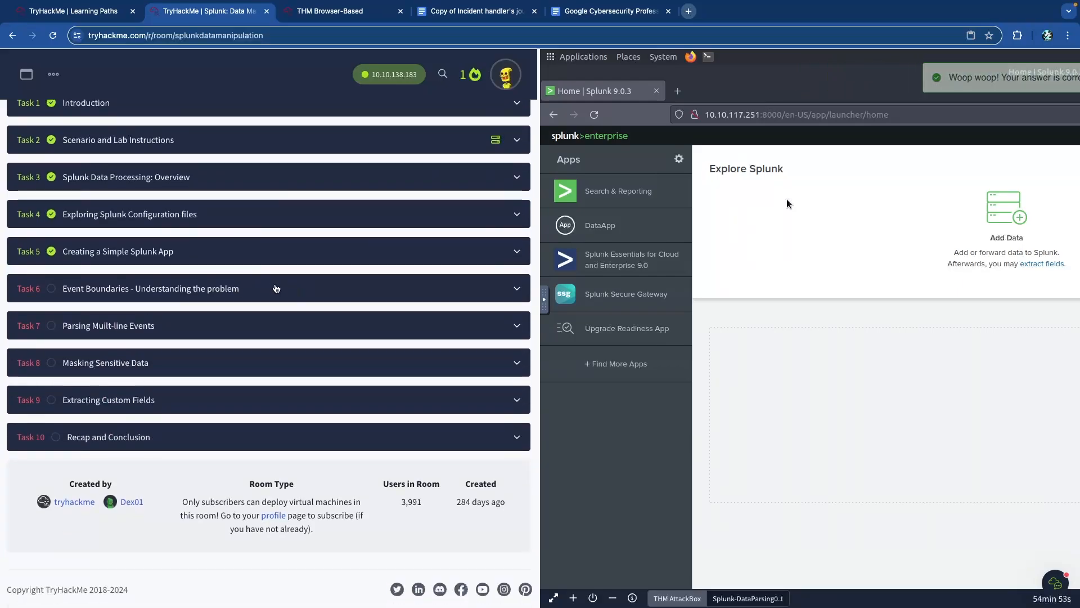
pyautogui.click(240, 289)
pyautogui.scroll(1, 280, 287)
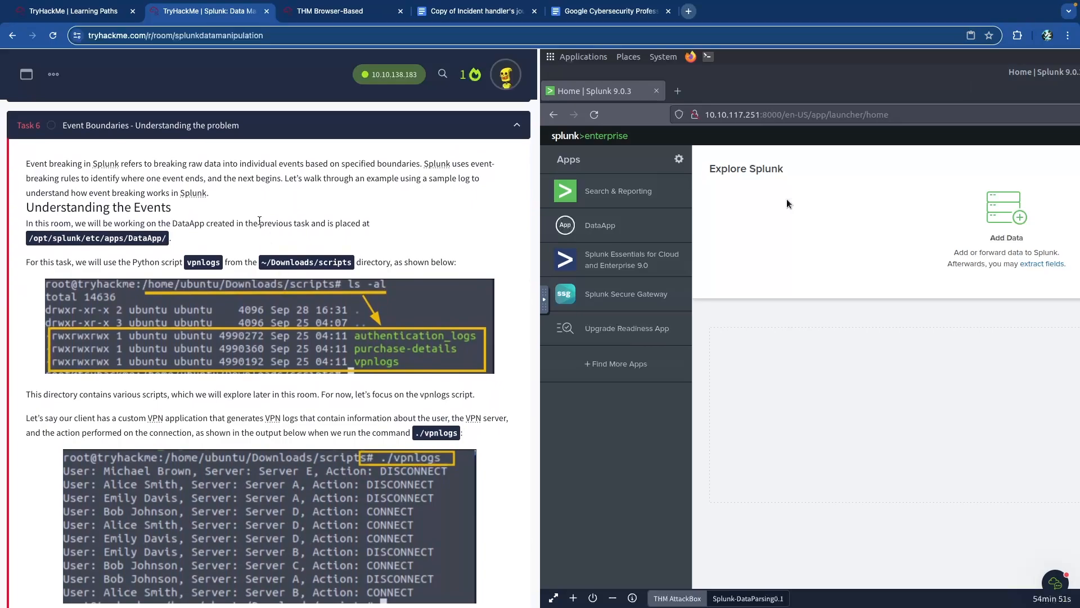
pyautogui.scroll(1, 238, 163)
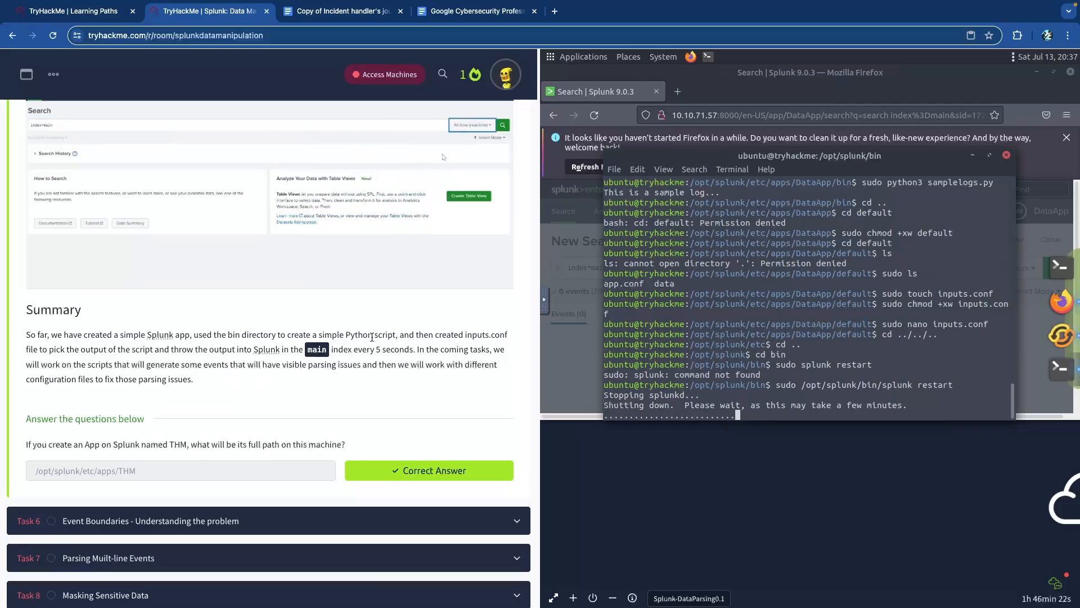
pyautogui.scroll(1, 267, 330)
pyautogui.scroll(15, 266, 329)
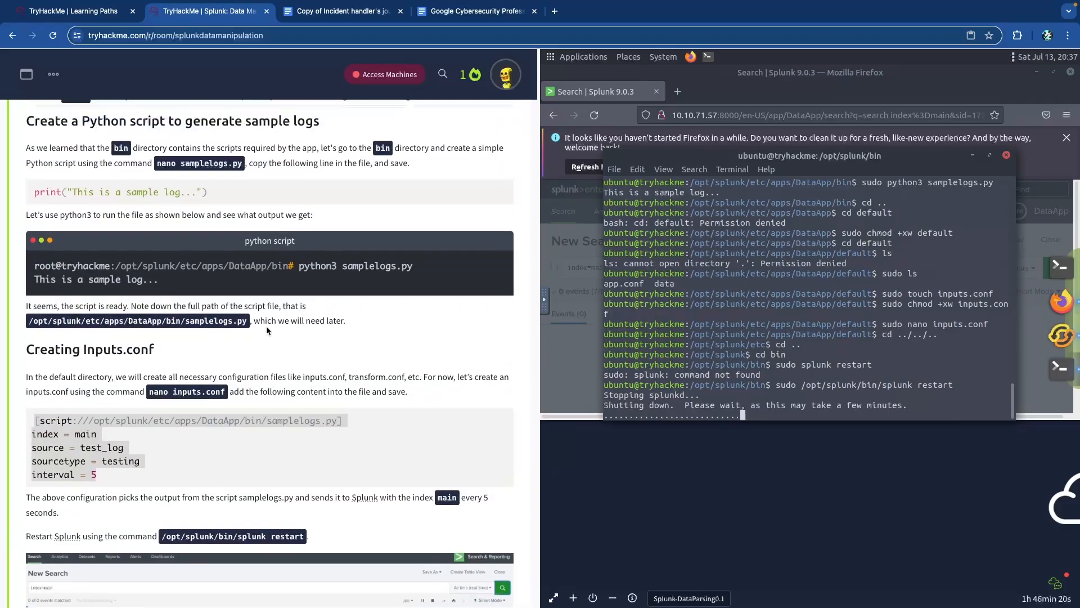
pyautogui.scroll(-3, 266, 327)
pyautogui.scroll(-10, 266, 327)
pyautogui.scroll(3, 497, 288)
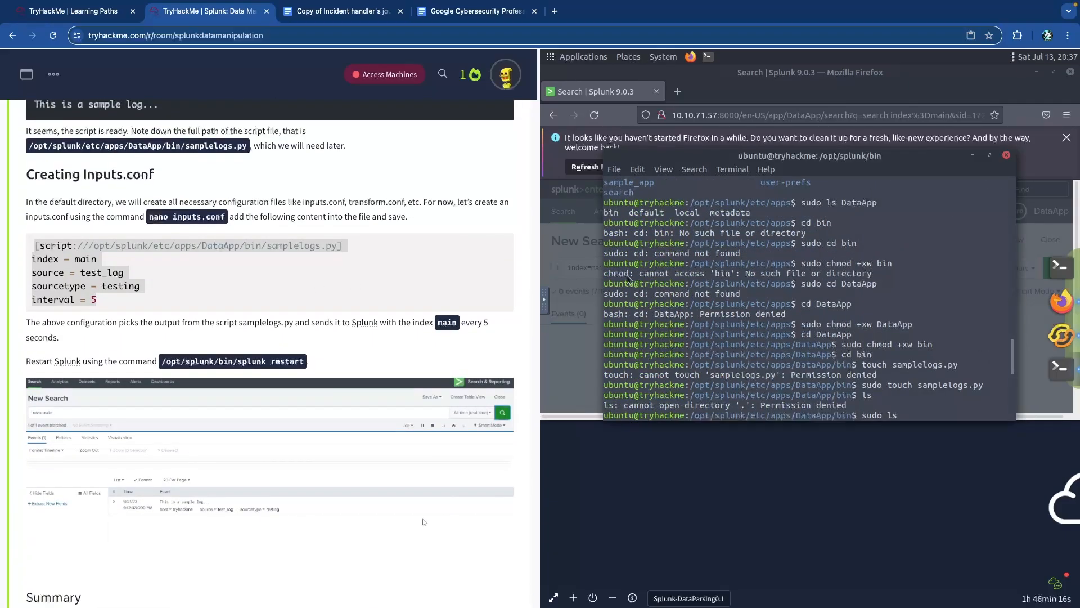
pyautogui.scroll(10, 831, 280)
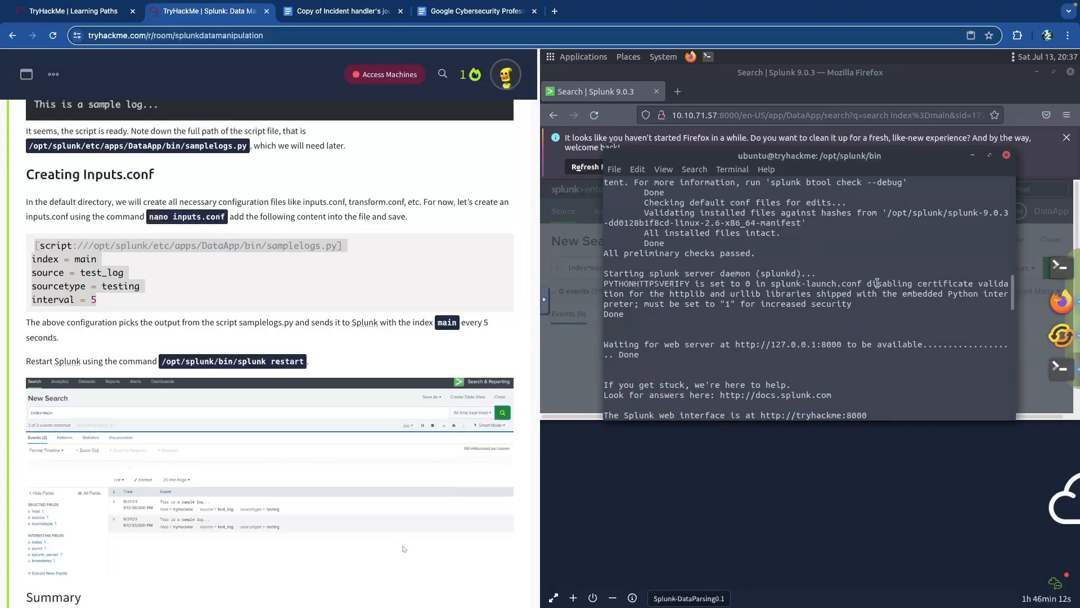
pyautogui.scroll(6, 874, 282)
pyautogui.scroll(10, 877, 283)
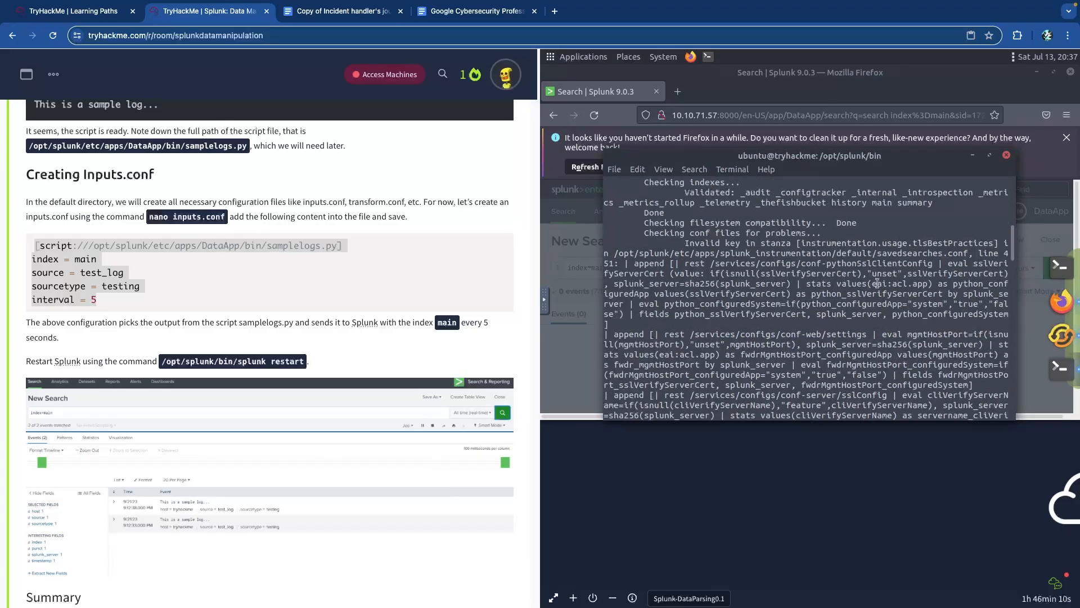
pyautogui.scroll(1, 877, 283)
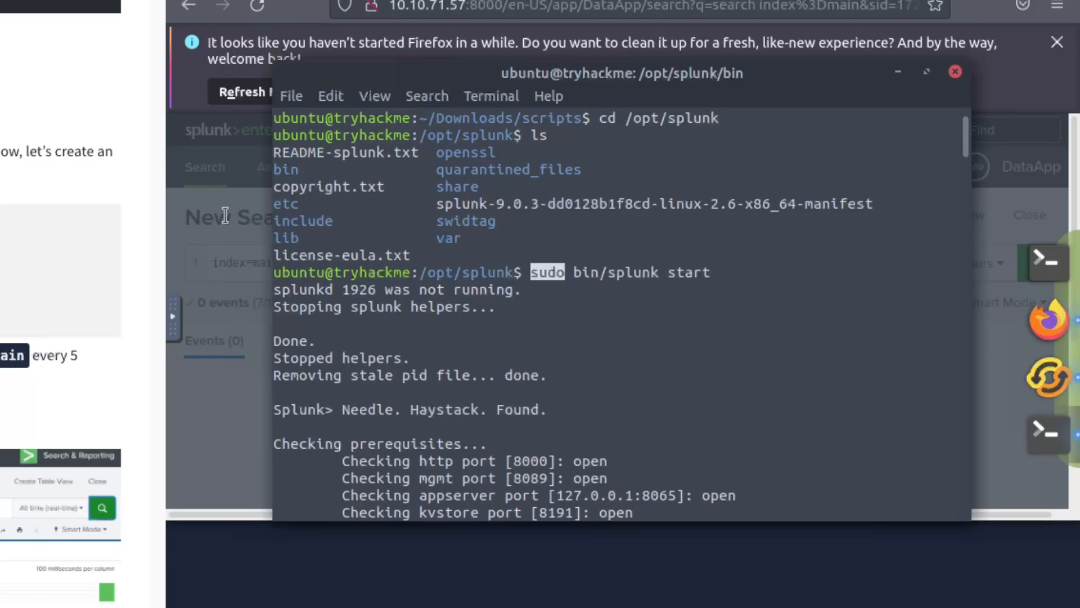
pyautogui.click(265, 201)
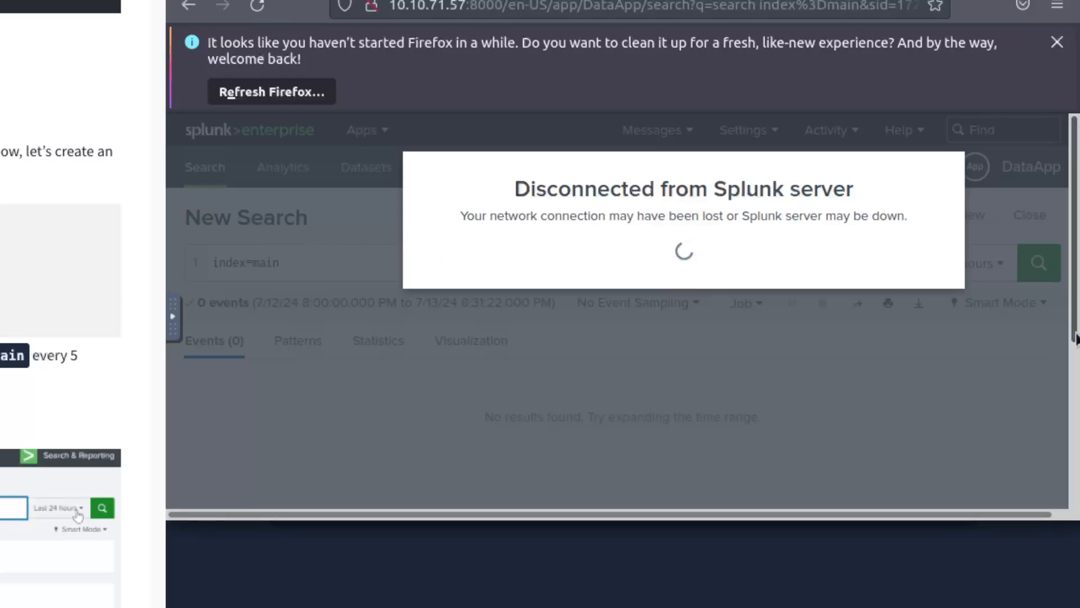
pyautogui.click(1040, 432)
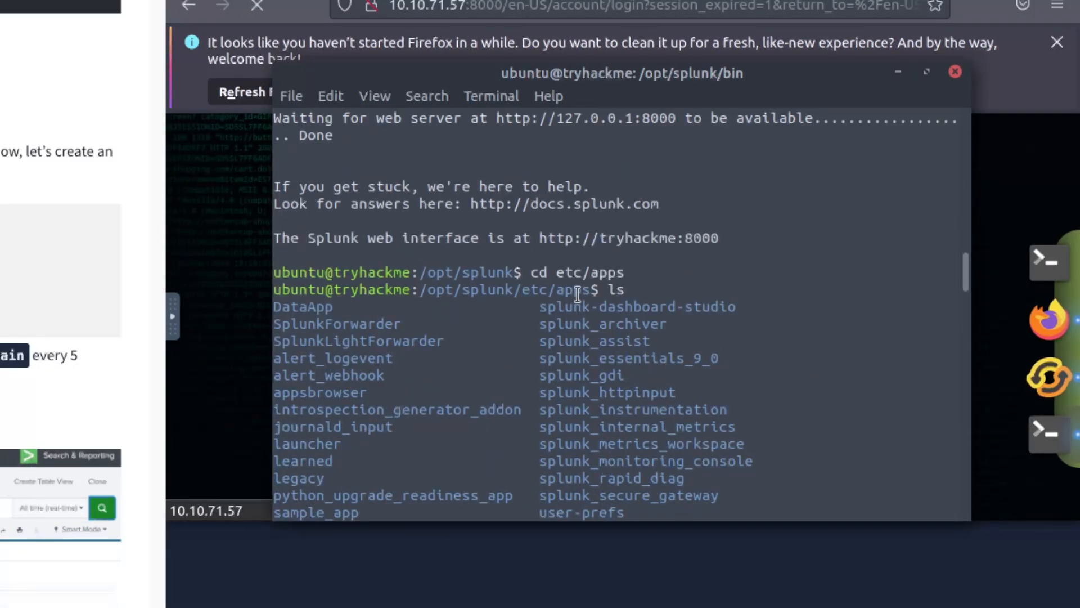
pyautogui.moveTo(590, 289); pyautogui.dragTo(460, 289)
pyautogui.click(557, 290)
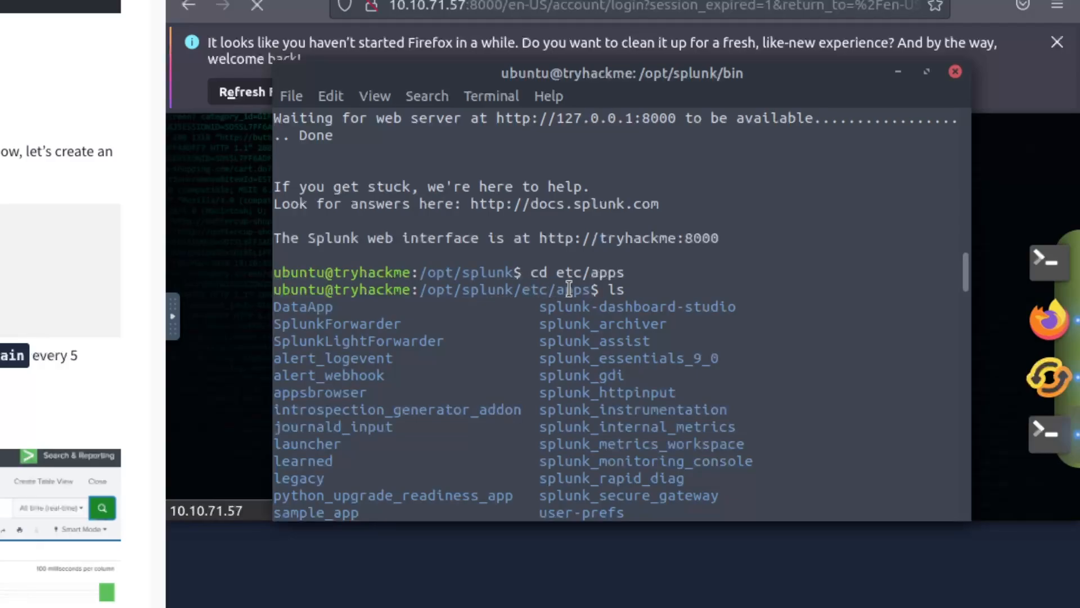
pyautogui.doubleClick(318, 308)
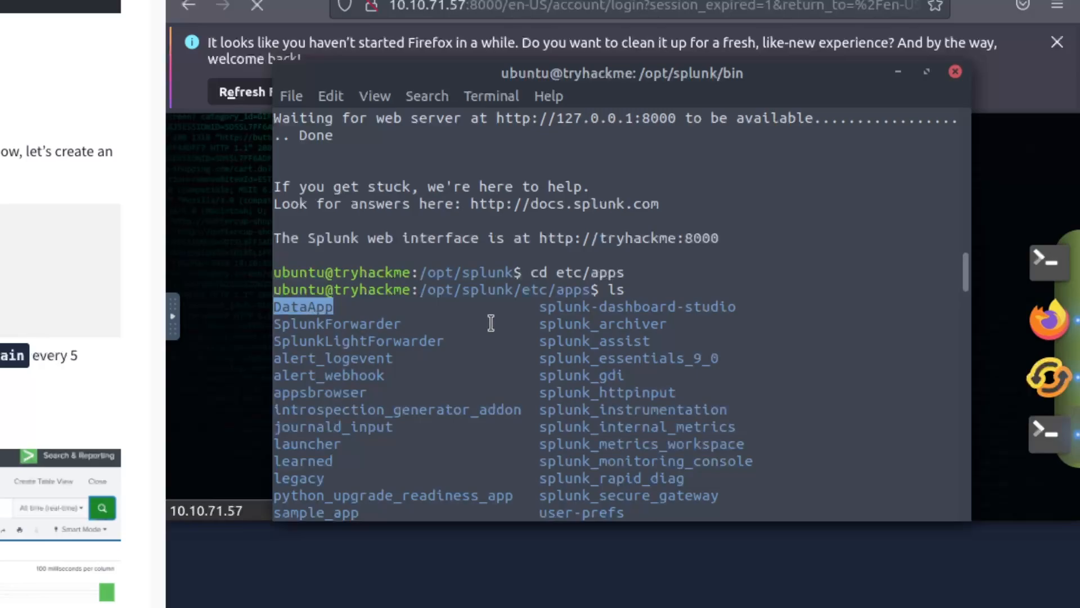
pyautogui.scroll(-4, 492, 322)
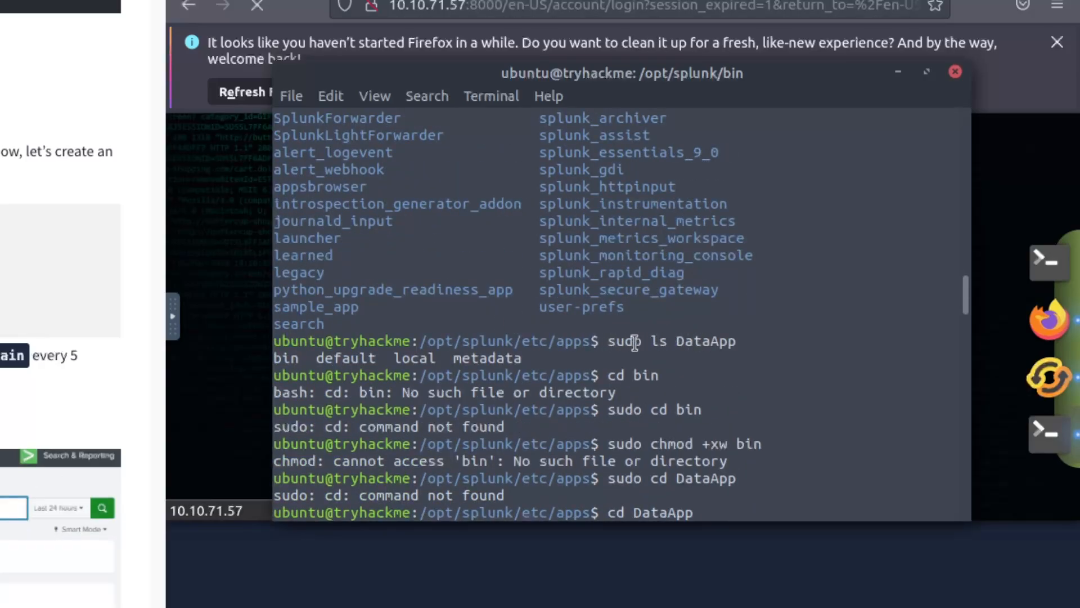
pyautogui.doubleClick(706, 341)
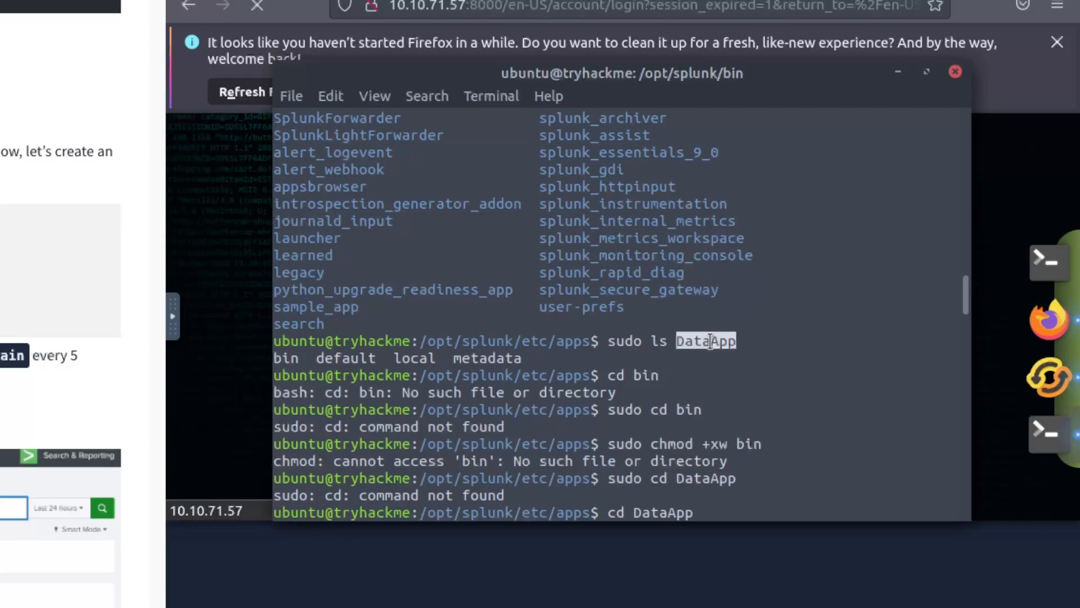
pyautogui.doubleClick(626, 341)
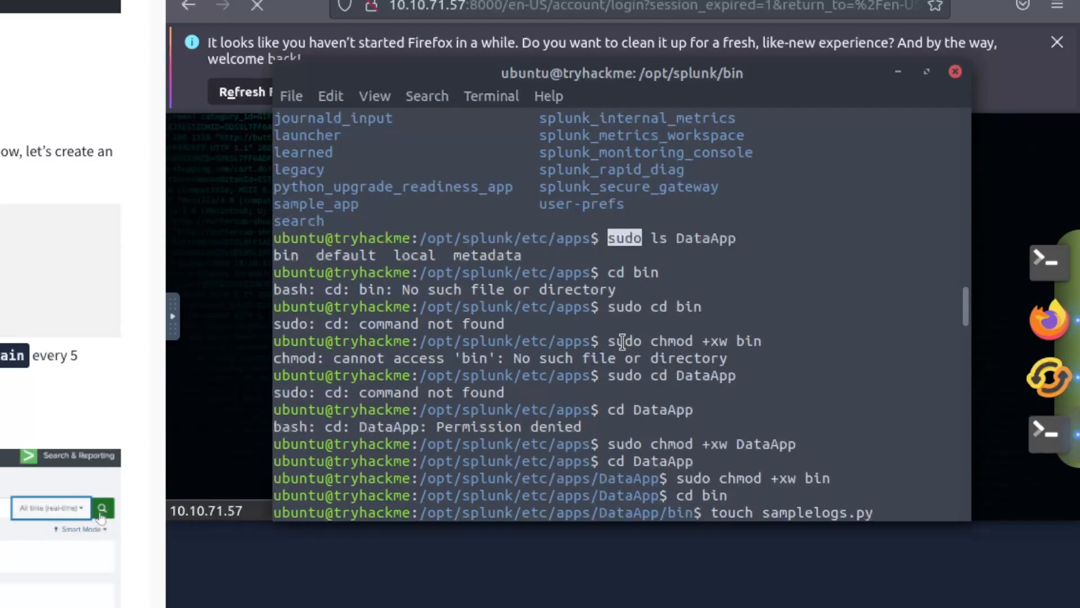
pyautogui.moveTo(651, 239); pyautogui.dragTo(753, 239)
pyautogui.click(727, 239)
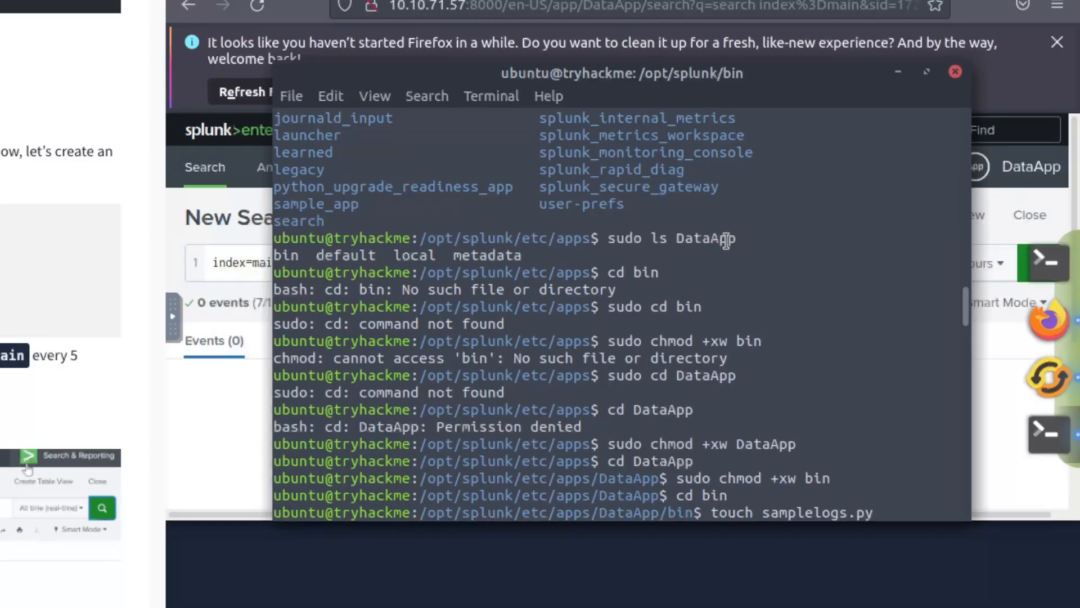
pyautogui.moveTo(288, 256); pyautogui.dragTo(509, 255)
pyautogui.click(544, 256)
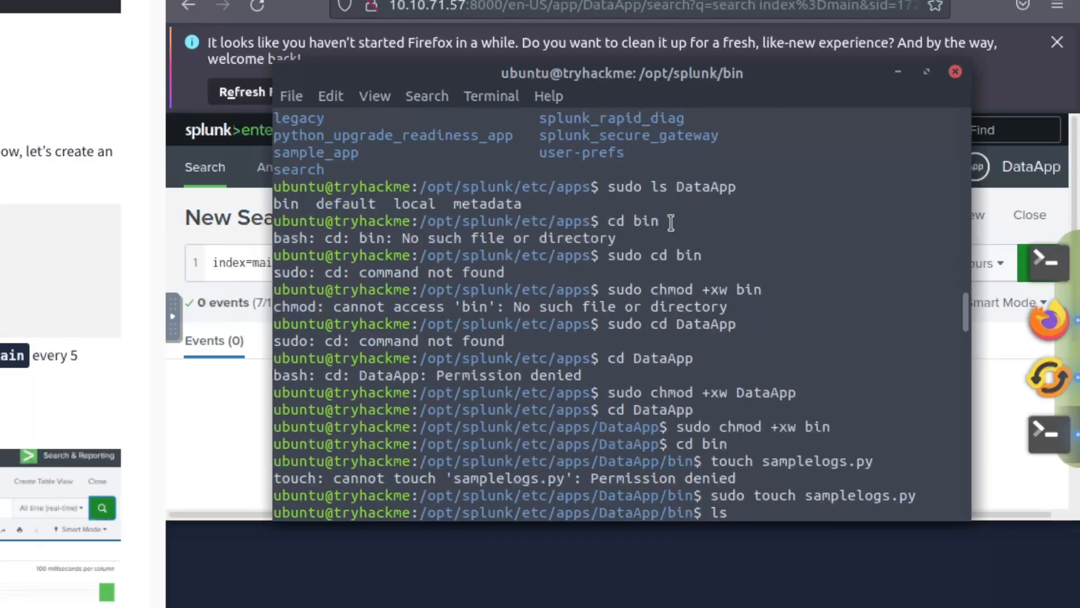
pyautogui.moveTo(671, 222); pyautogui.dragTo(708, 257)
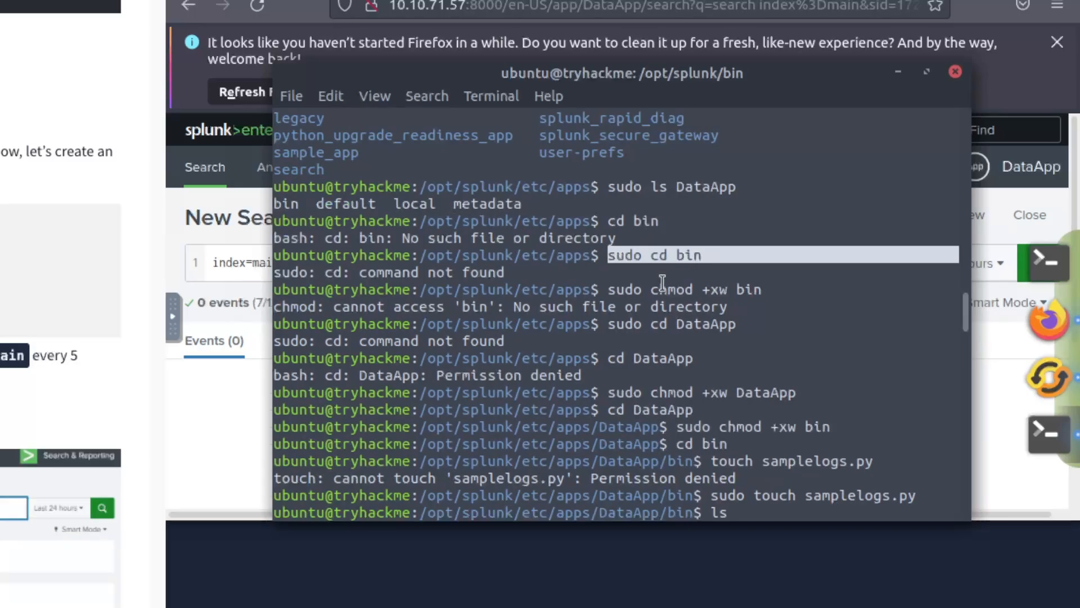
pyautogui.click(683, 192)
pyautogui.doubleClick(694, 188)
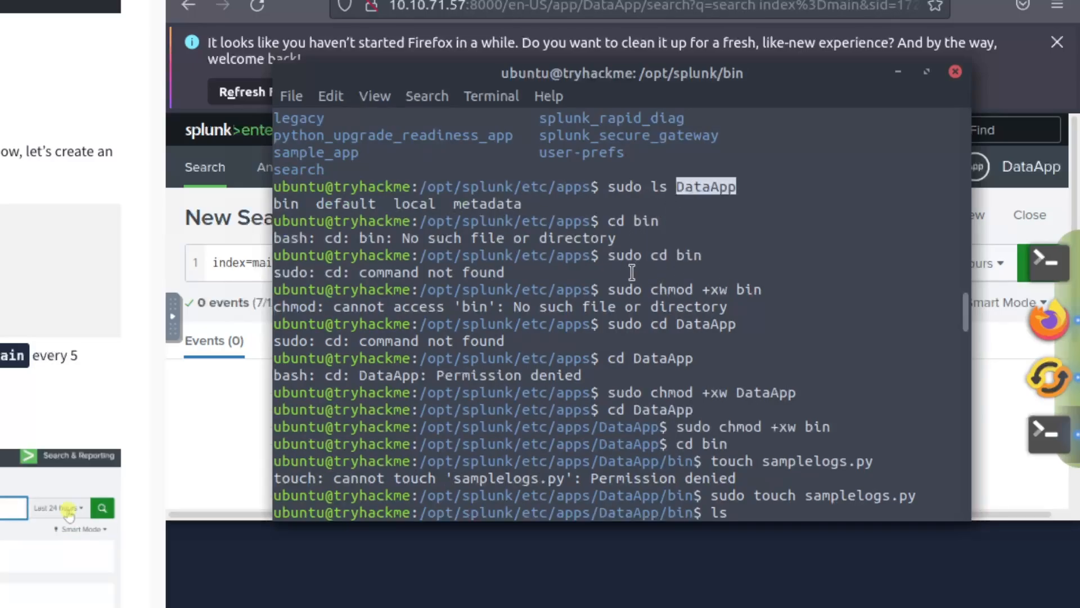
pyautogui.press('Return')
pyautogui.write('sudo ls')
pyautogui.press('Return')
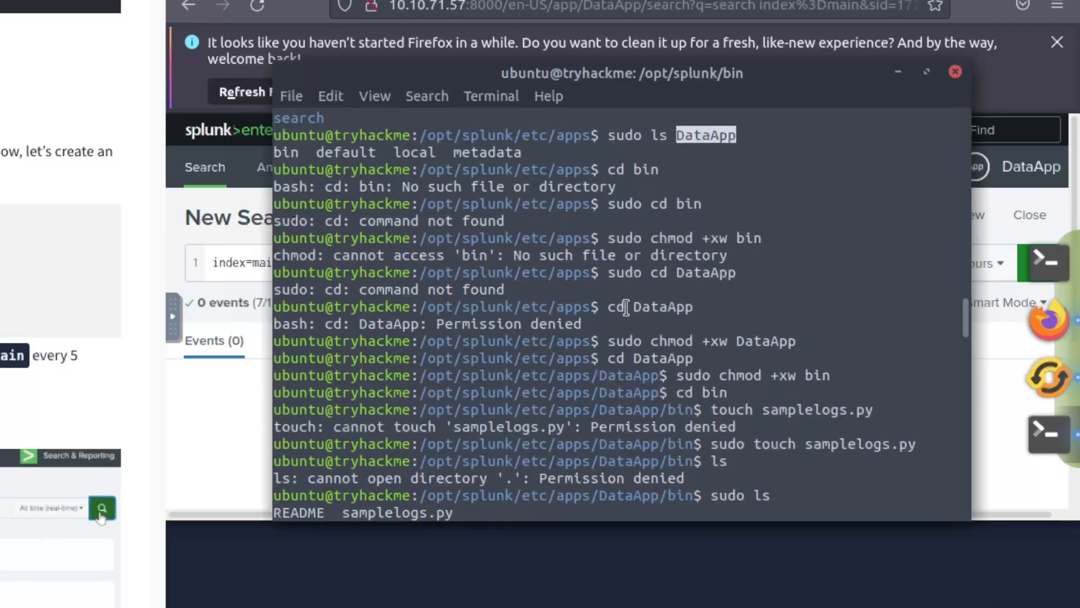
pyautogui.moveTo(619, 273); pyautogui.dragTo(707, 275)
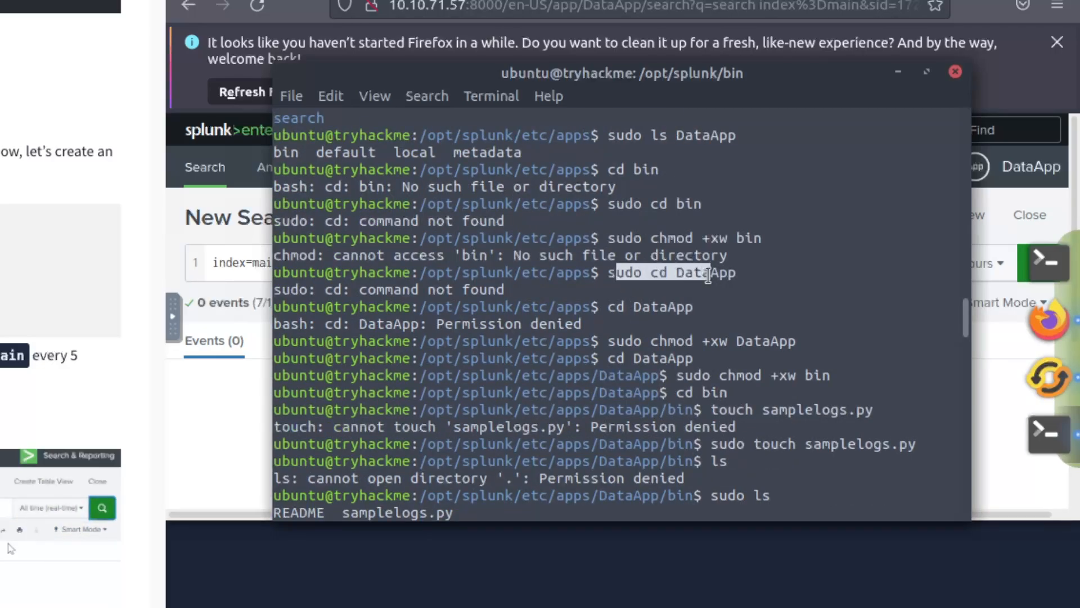
pyautogui.moveTo(607, 307); pyautogui.dragTo(677, 315)
pyautogui.moveTo(444, 323); pyautogui.dragTo(583, 323)
pyautogui.click(599, 329)
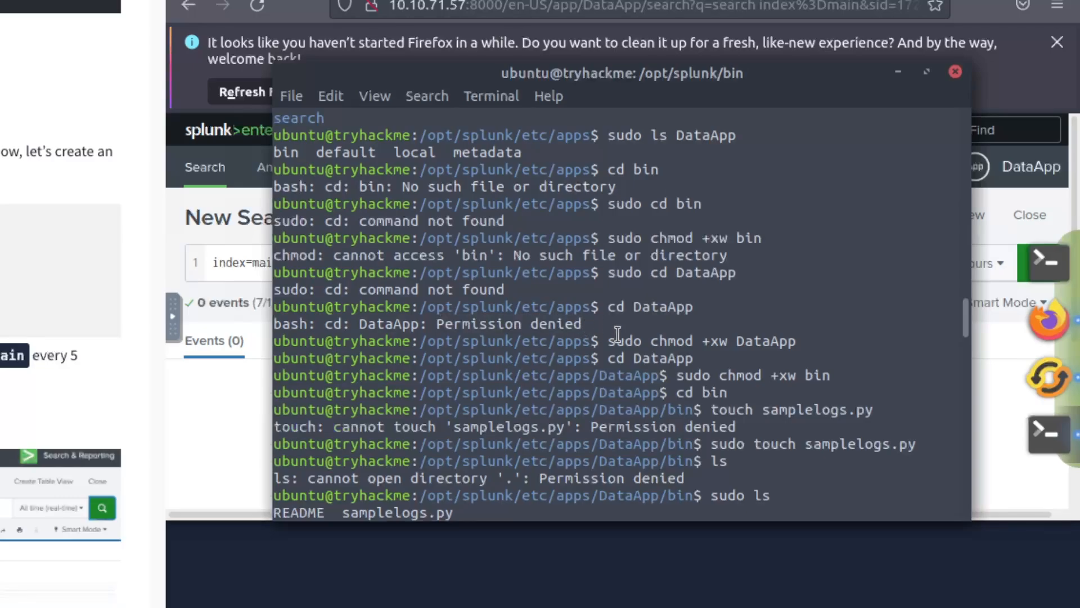
pyautogui.doubleClick(672, 342)
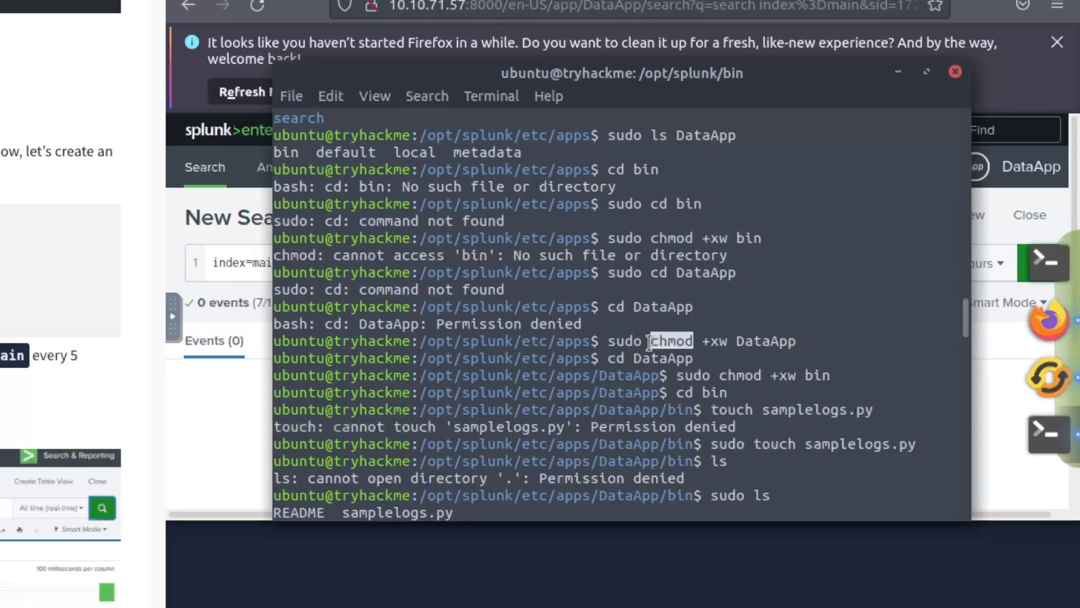
pyautogui.doubleClick(625, 342)
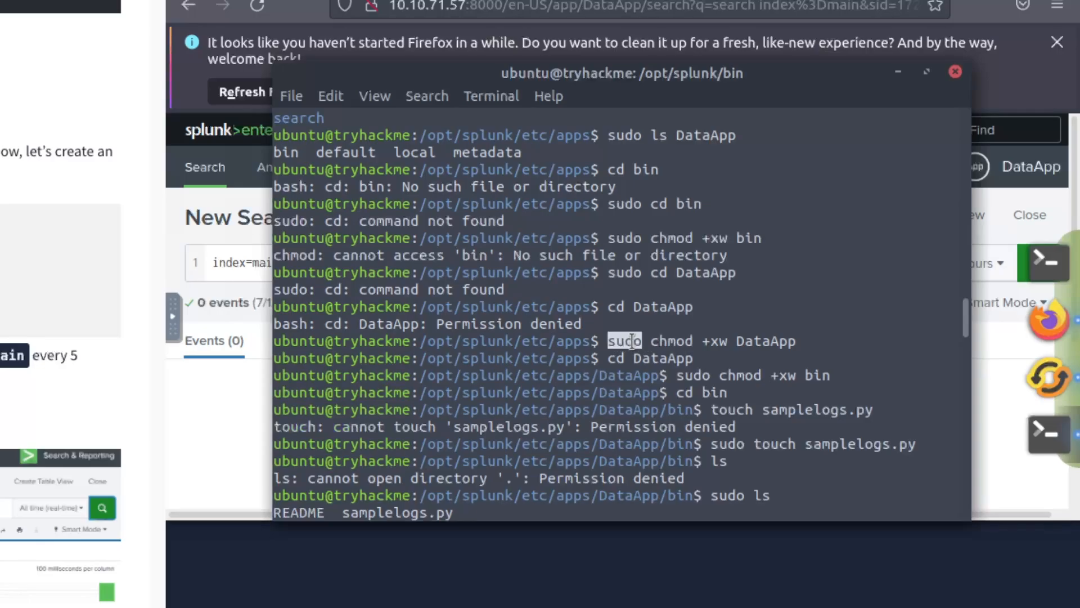
pyautogui.click(703, 342)
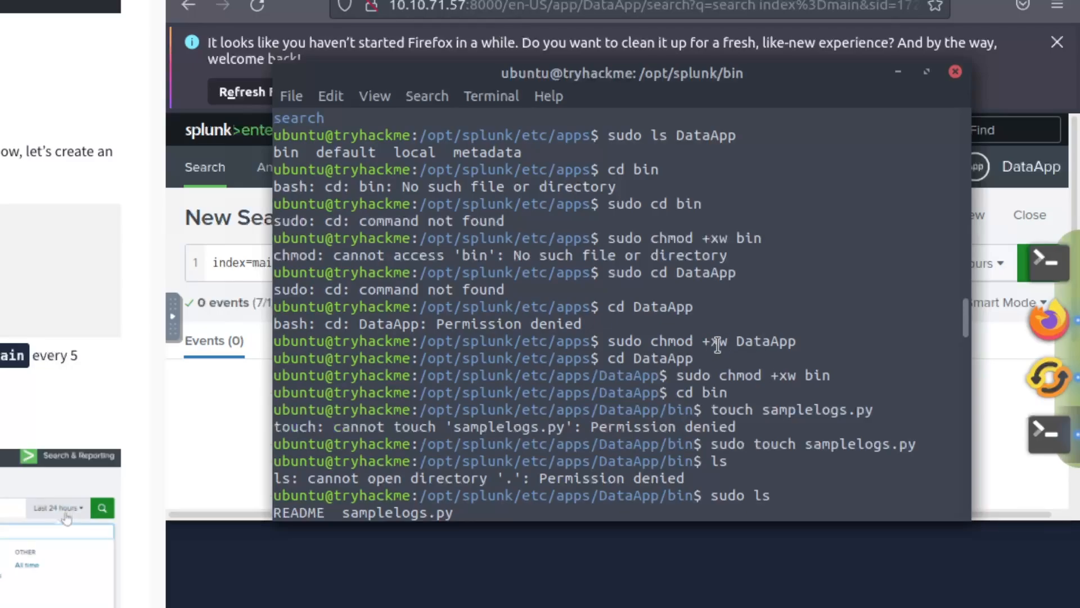
pyautogui.doubleClick(759, 345)
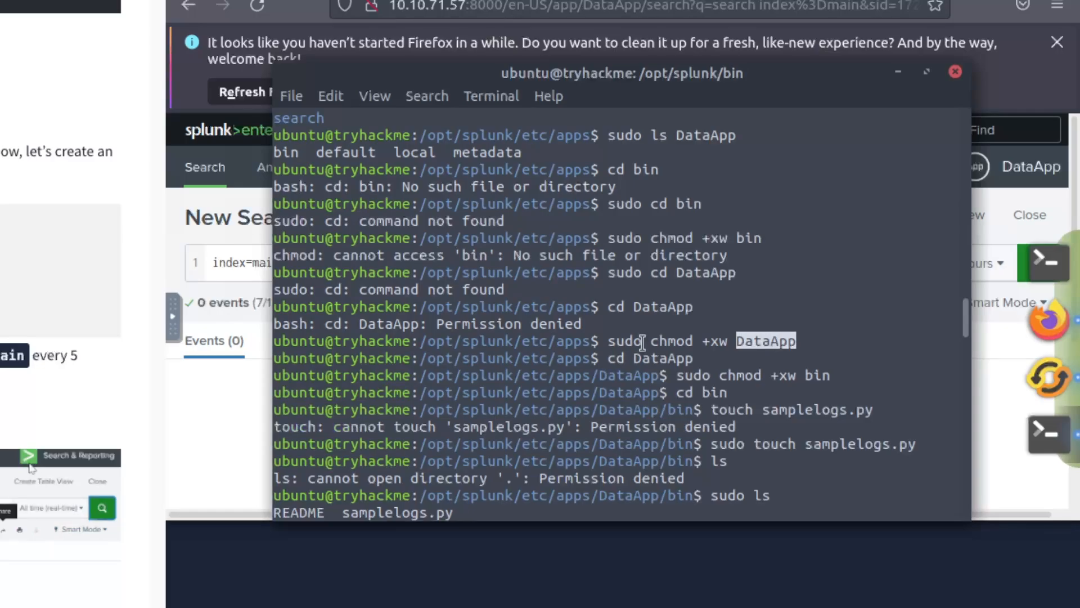
pyautogui.moveTo(607, 306); pyautogui.dragTo(690, 307)
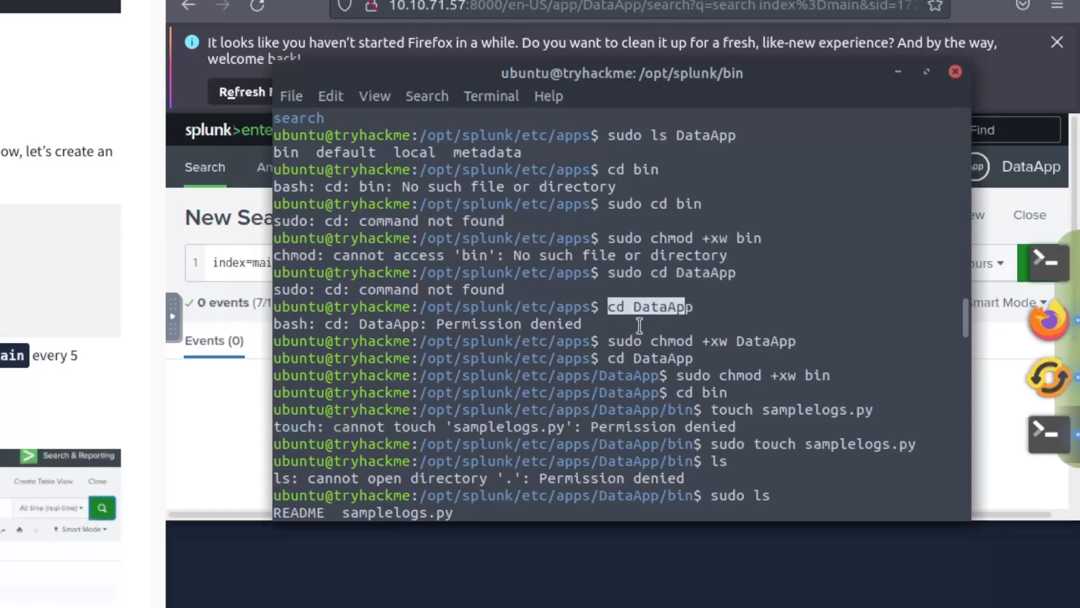
pyautogui.moveTo(436, 324); pyautogui.dragTo(479, 324)
pyautogui.moveTo(625, 329); pyautogui.dragTo(672, 311)
pyautogui.moveTo(617, 360); pyautogui.dragTo(668, 360)
pyautogui.click(652, 371)
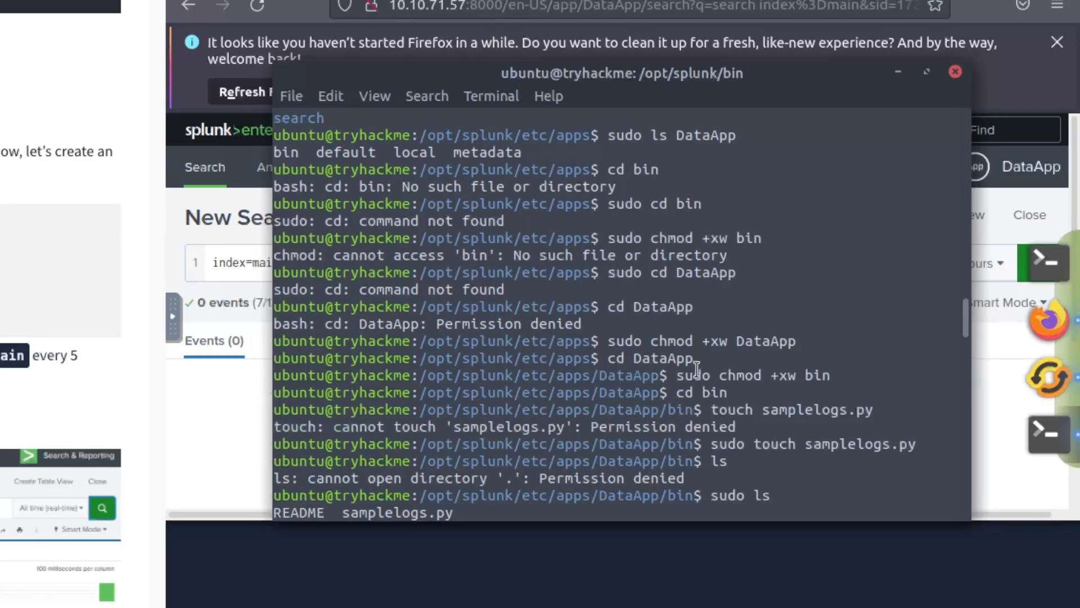
pyautogui.moveTo(693, 376); pyautogui.dragTo(827, 380)
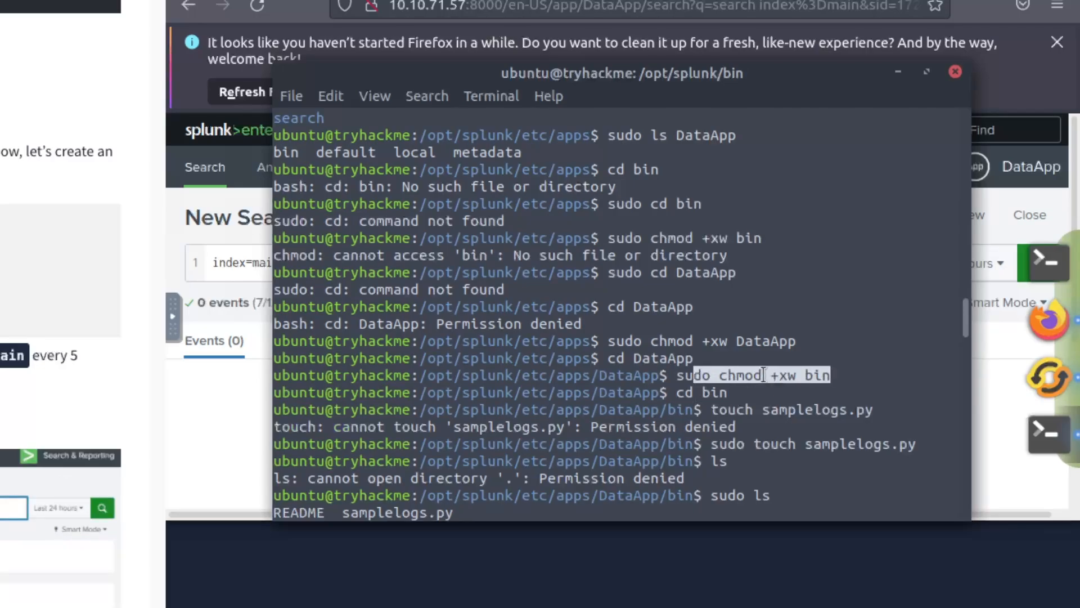
pyautogui.click(730, 372)
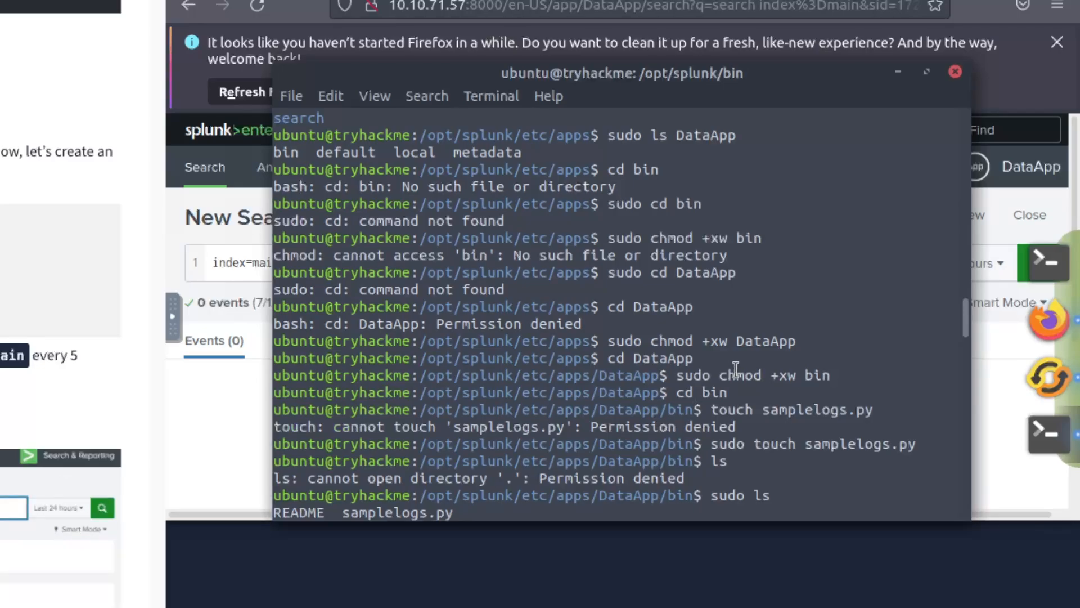
pyautogui.scroll(-1, 736, 368)
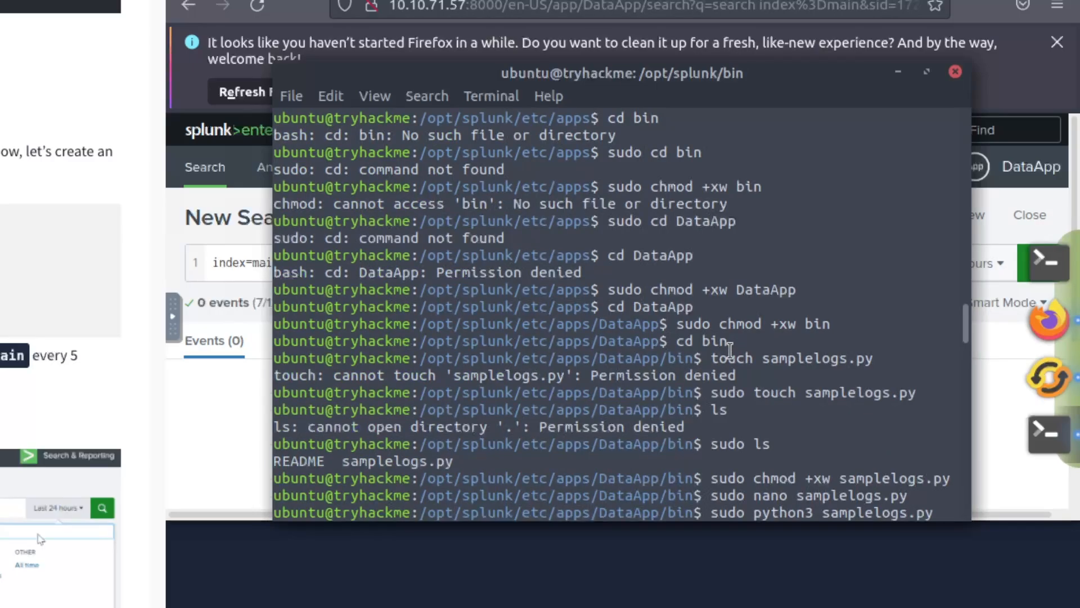
pyautogui.moveTo(694, 330); pyautogui.dragTo(813, 331)
pyautogui.click(791, 330)
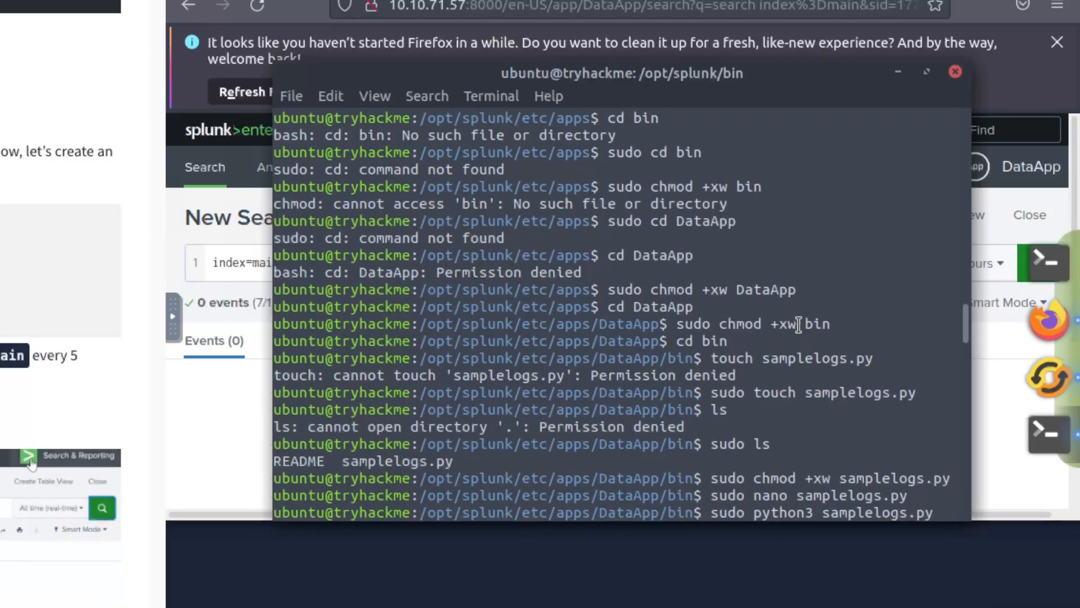
pyautogui.doubleClick(816, 324)
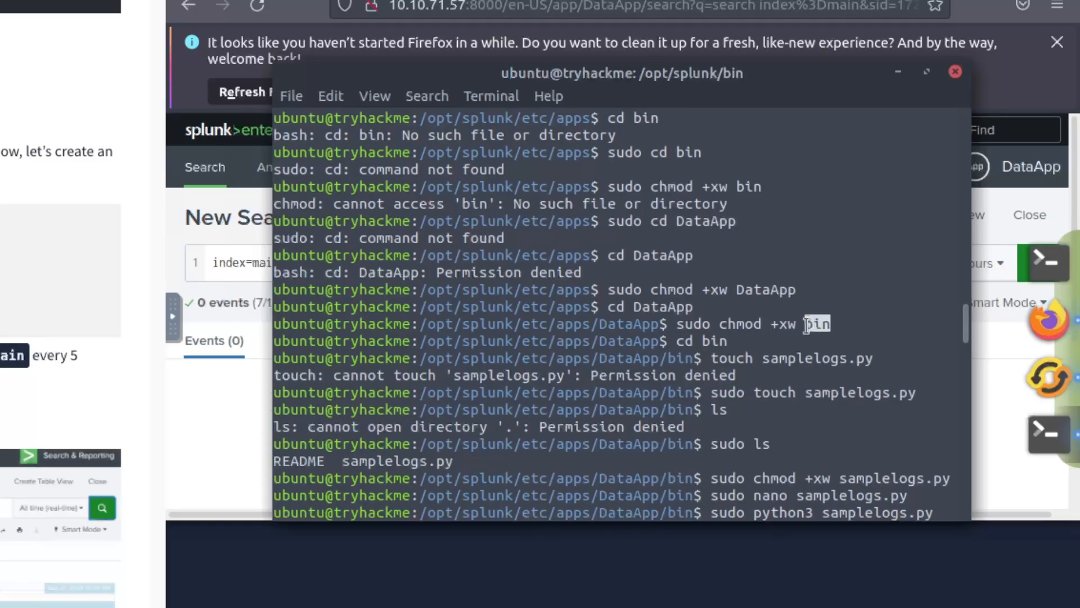
pyautogui.moveTo(693, 358); pyautogui.dragTo(626, 356)
pyautogui.click(626, 356)
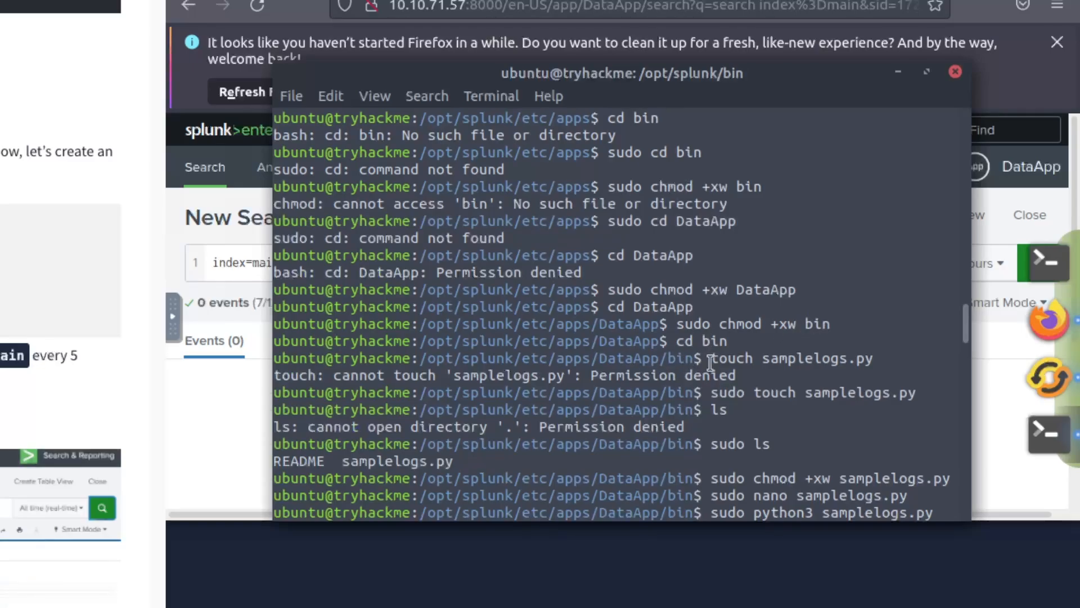
pyautogui.moveTo(712, 358); pyautogui.dragTo(873, 363)
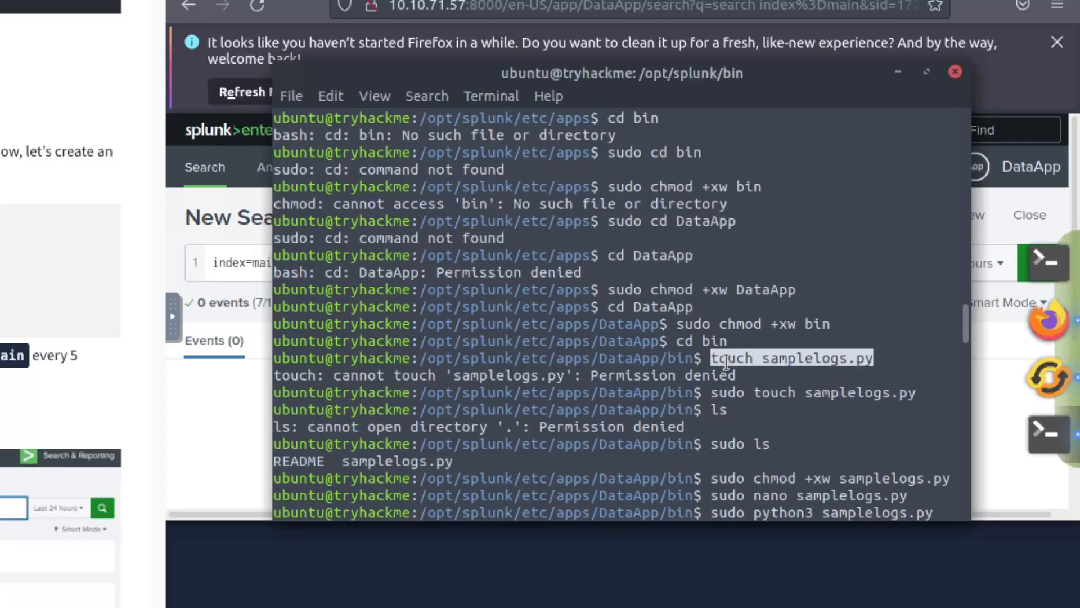
pyautogui.moveTo(556, 375); pyautogui.dragTo(784, 374)
pyautogui.click(766, 377)
pyautogui.doubleClick(726, 392)
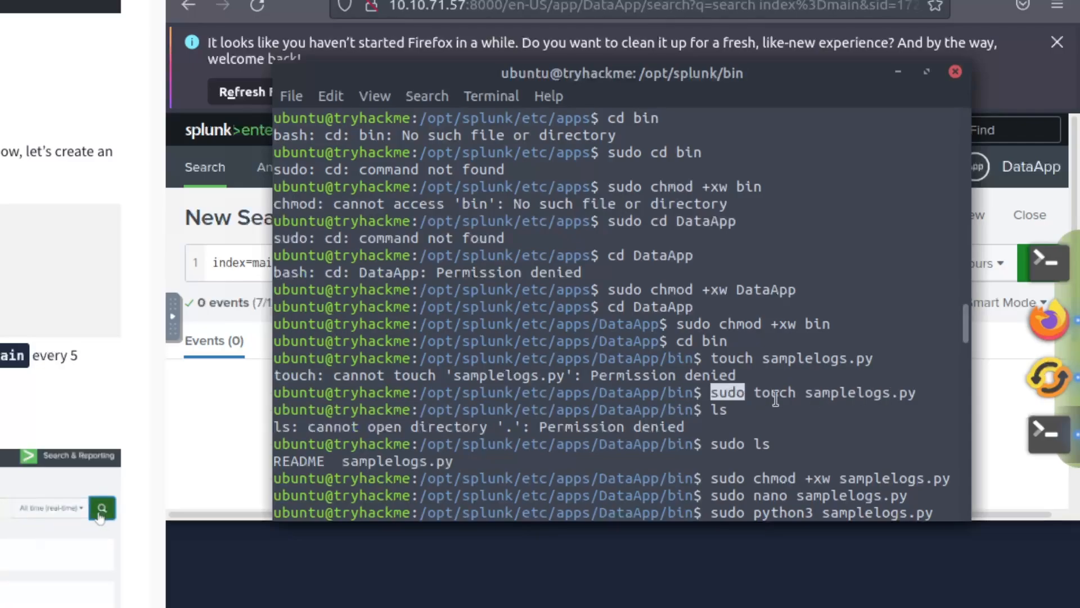
pyautogui.doubleClick(719, 409)
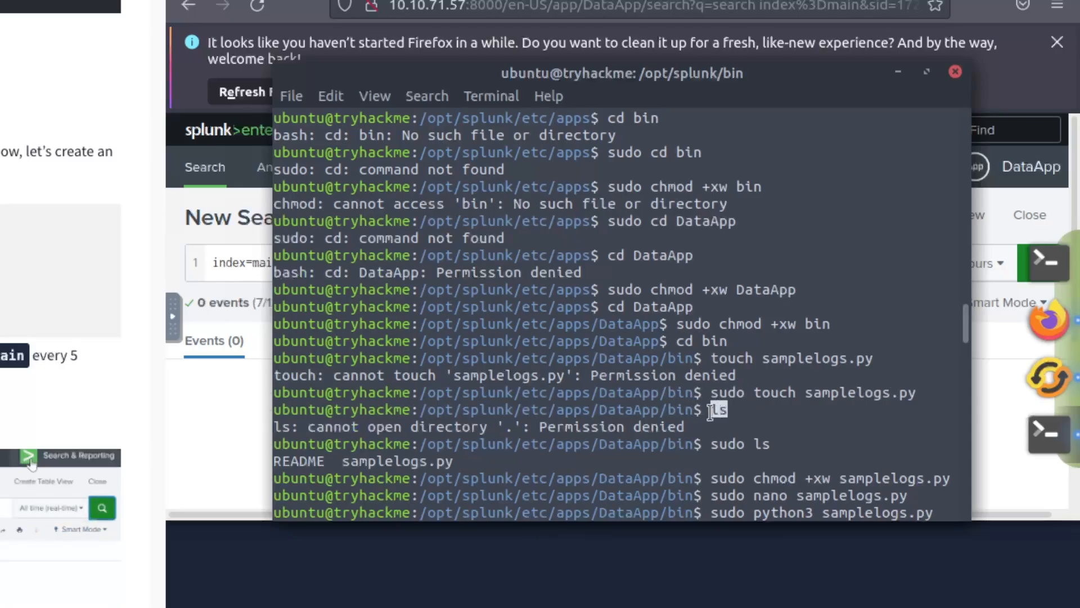
pyautogui.doubleClick(582, 426)
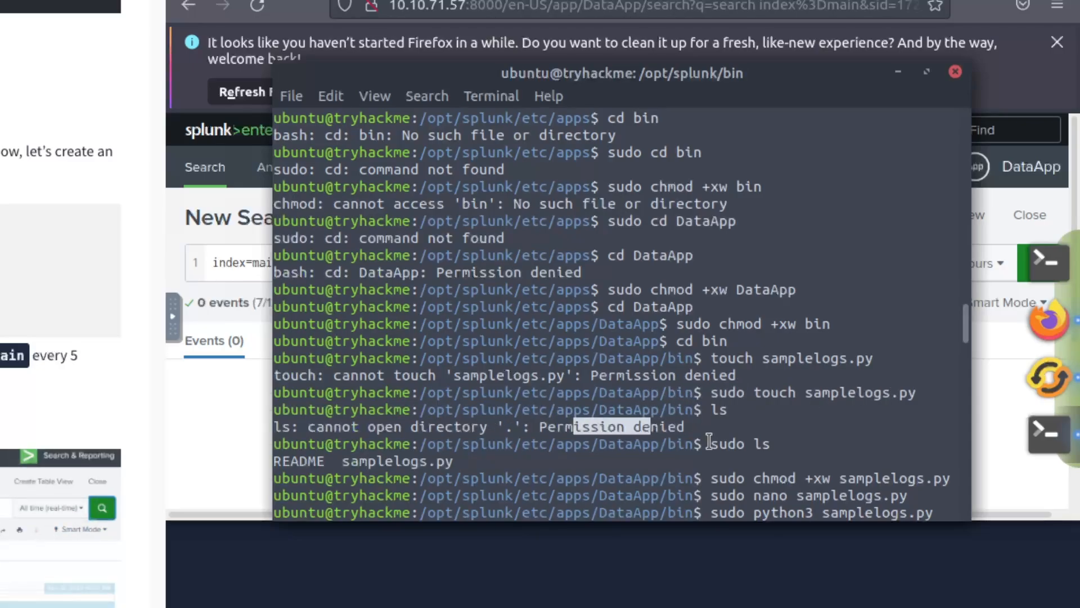
pyautogui.moveTo(710, 444); pyautogui.dragTo(780, 444)
pyautogui.click(780, 444)
pyautogui.moveTo(428, 460); pyautogui.dragTo(307, 460)
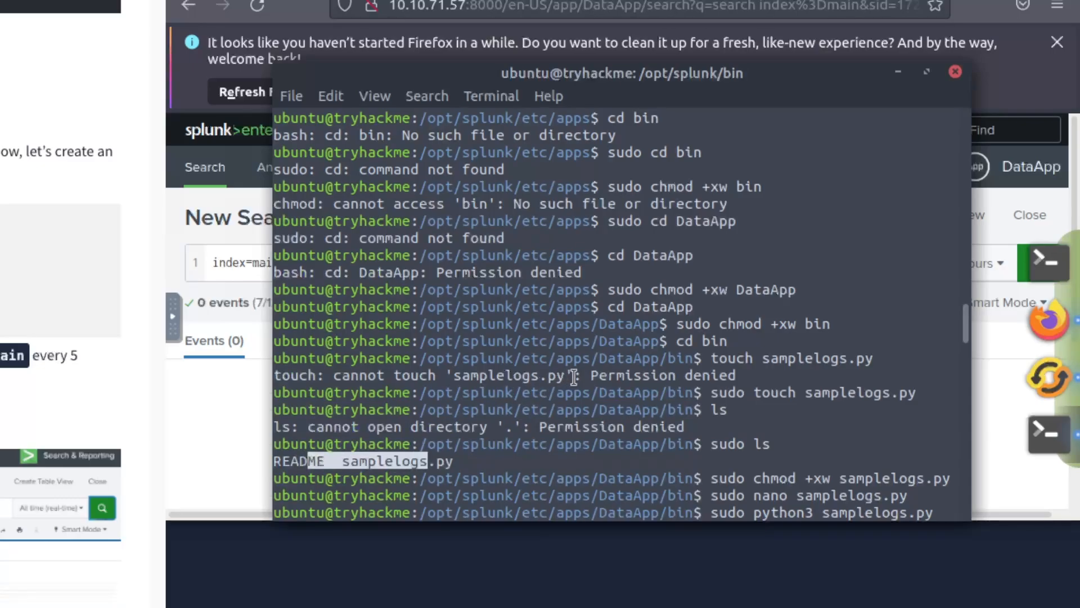
pyautogui.scroll(-2, 579, 374)
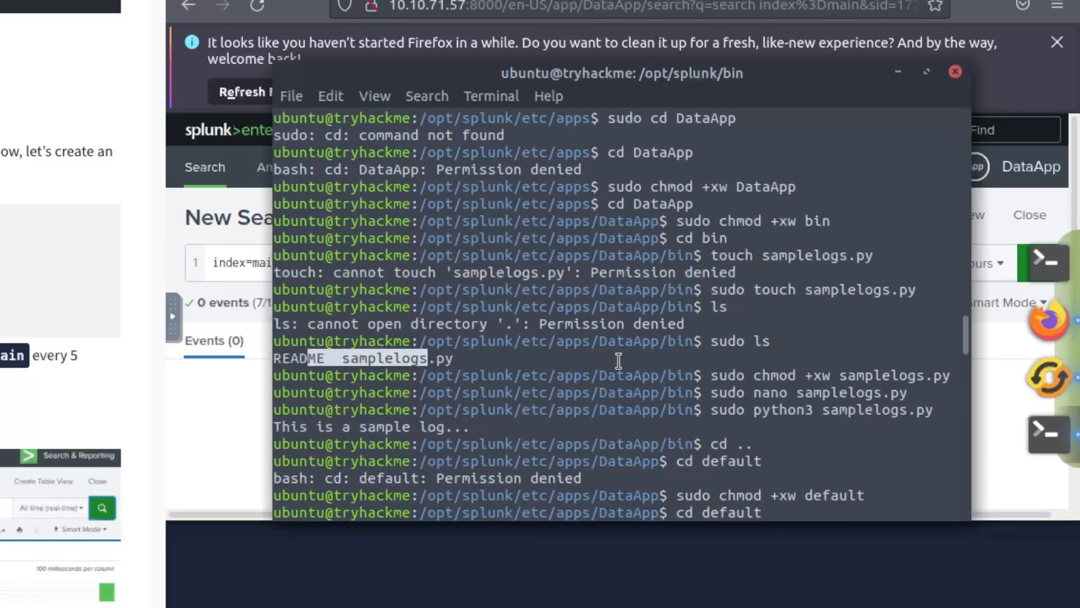
pyautogui.click(728, 375)
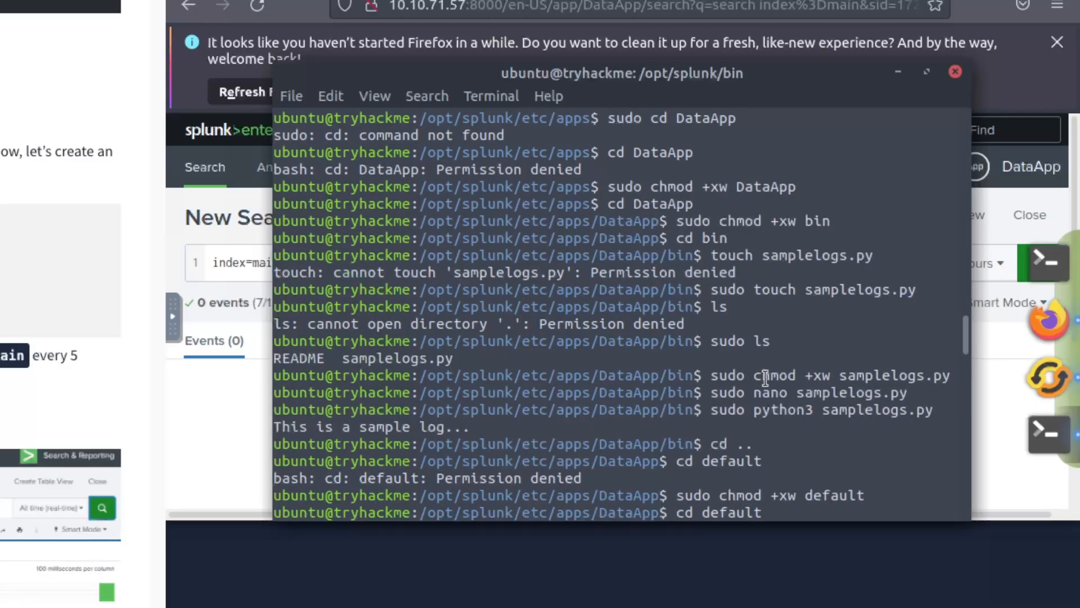
pyautogui.doubleClick(779, 375)
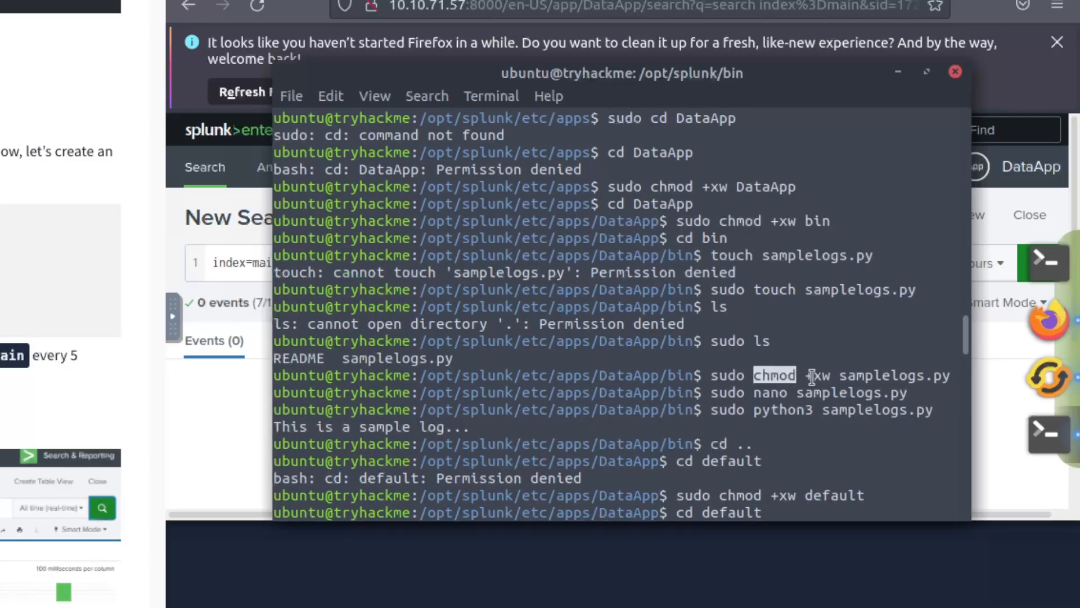
pyautogui.click(820, 375)
pyautogui.moveTo(825, 376); pyautogui.dragTo(945, 379)
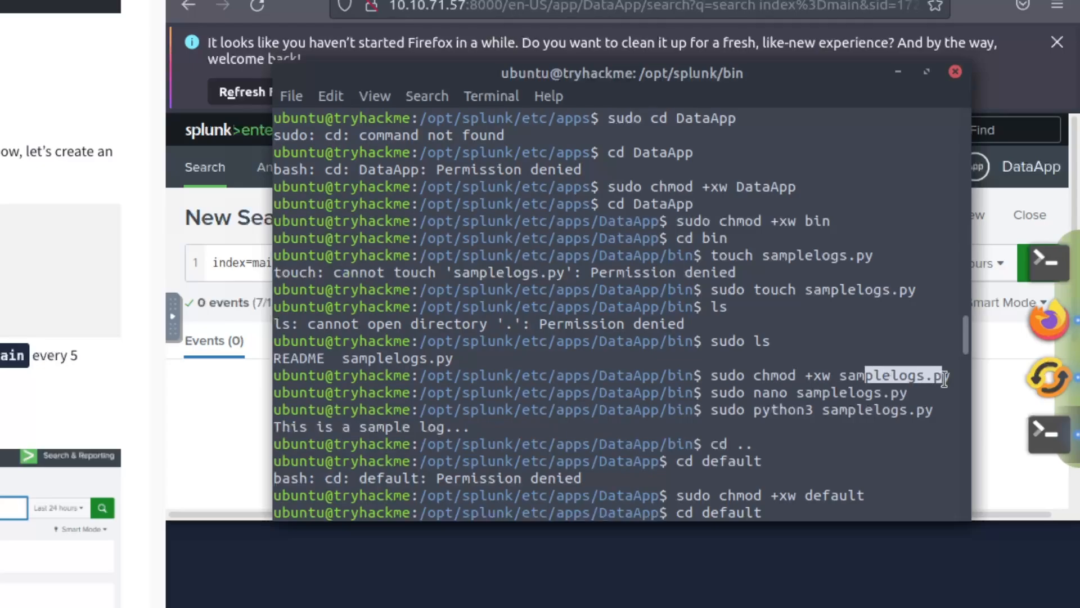
pyautogui.doubleClick(728, 392)
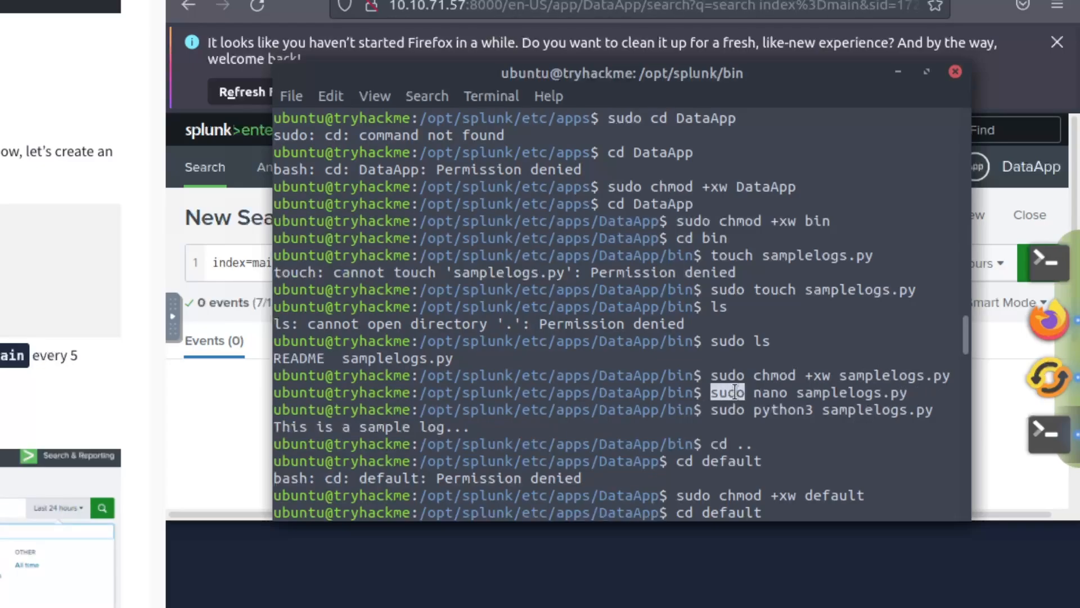
pyautogui.doubleClick(769, 392)
pyautogui.moveTo(823, 393); pyautogui.dragTo(959, 393)
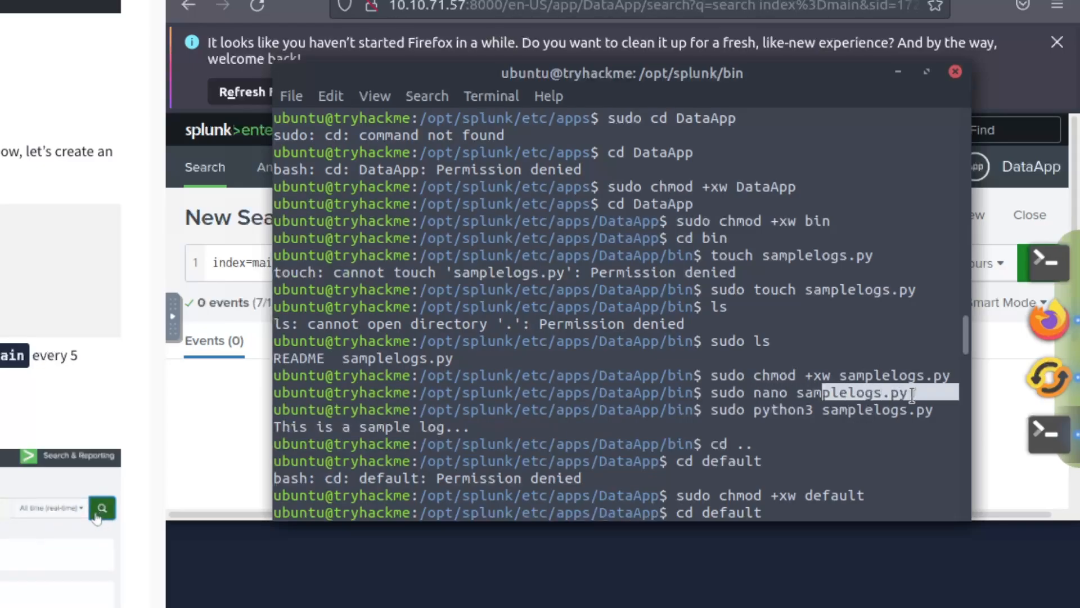
pyautogui.doubleClick(727, 394)
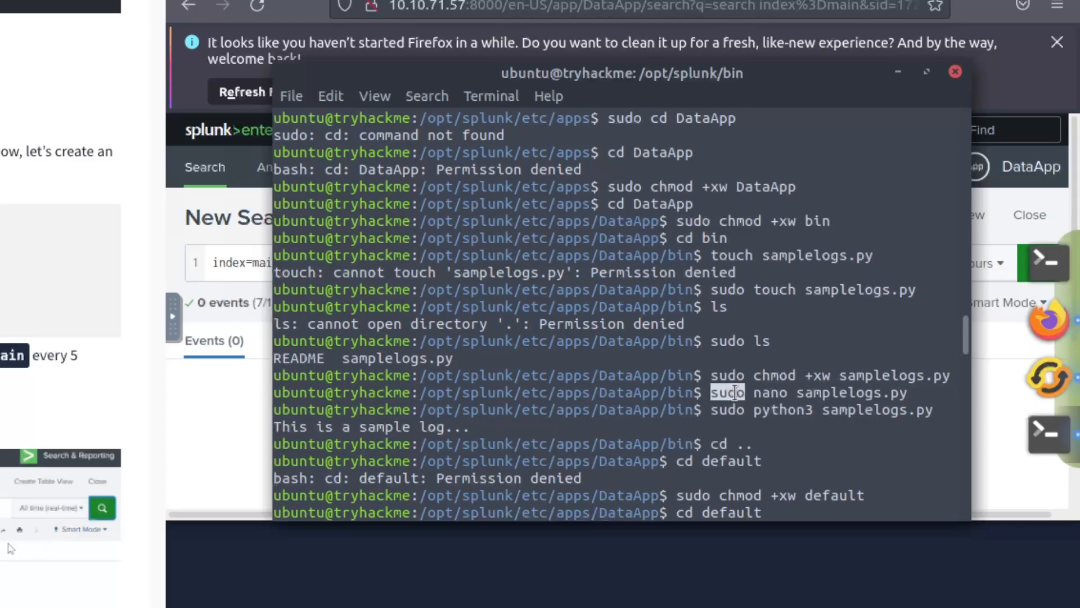
pyautogui.doubleClick(782, 393)
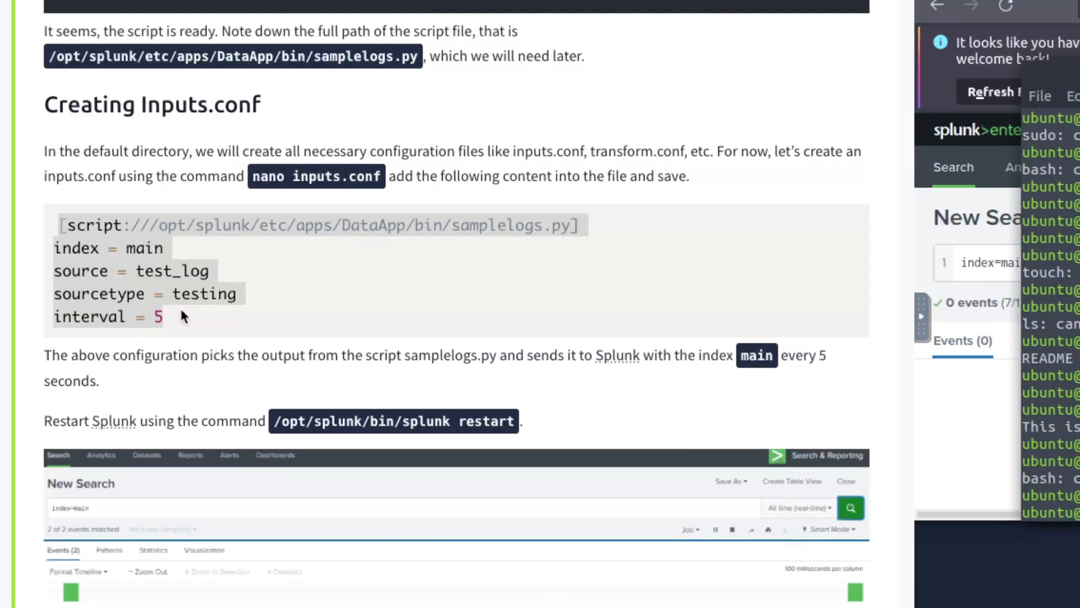
pyautogui.scroll(8, 181, 310)
pyautogui.scroll(1, 180, 308)
pyautogui.scroll(-1, 130, 298)
pyautogui.moveTo(58, 275); pyautogui.dragTo(379, 287)
pyautogui.click(333, 331)
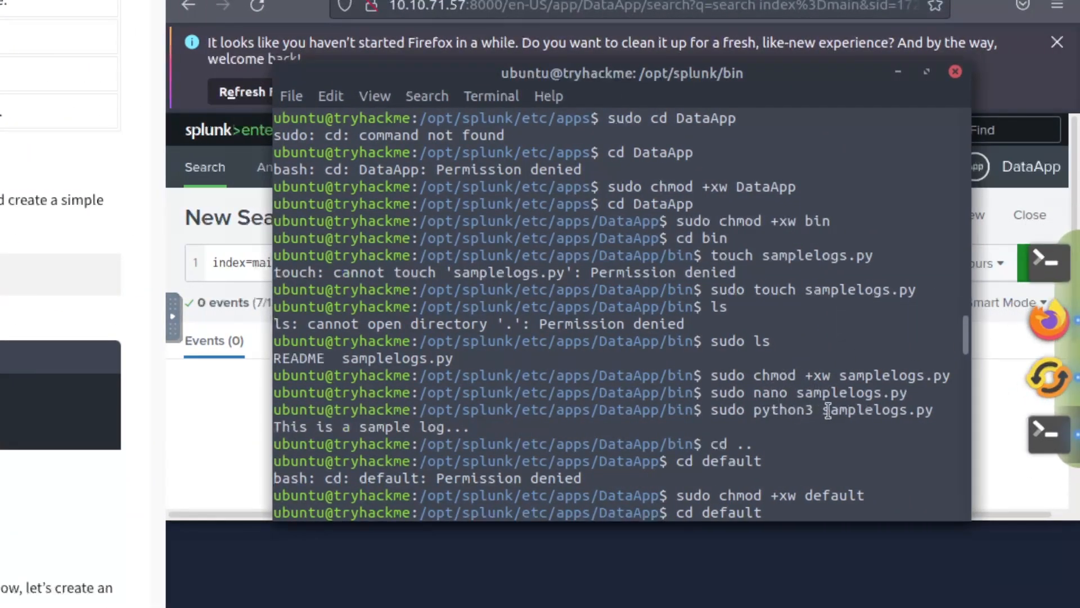
pyautogui.moveTo(840, 413); pyautogui.dragTo(947, 414)
pyautogui.click(887, 414)
pyautogui.moveTo(754, 410); pyautogui.dragTo(876, 410)
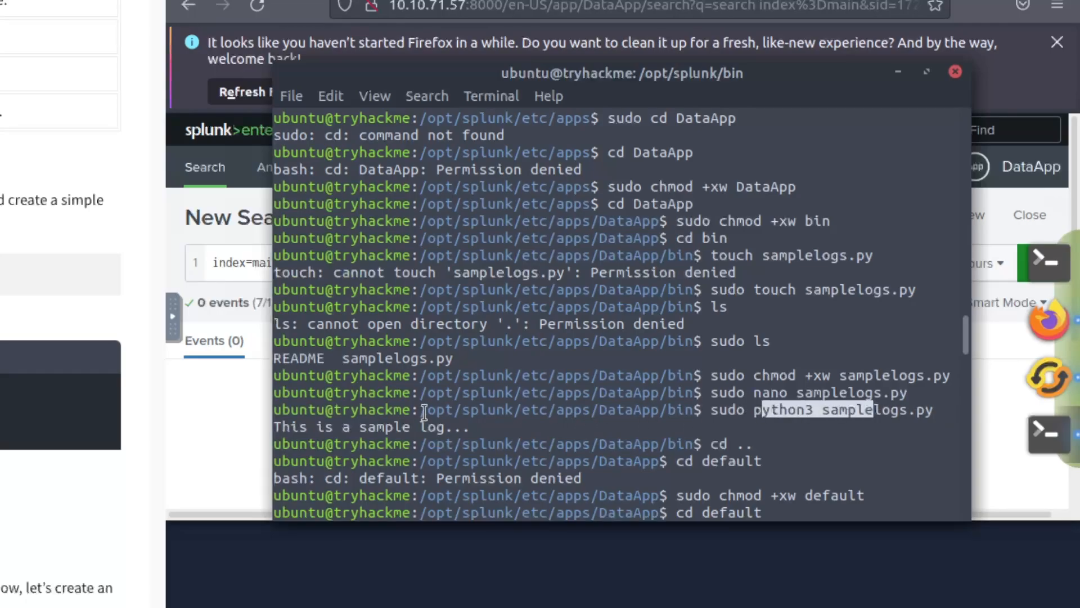
pyautogui.click(293, 421)
pyautogui.tripleClick(349, 425)
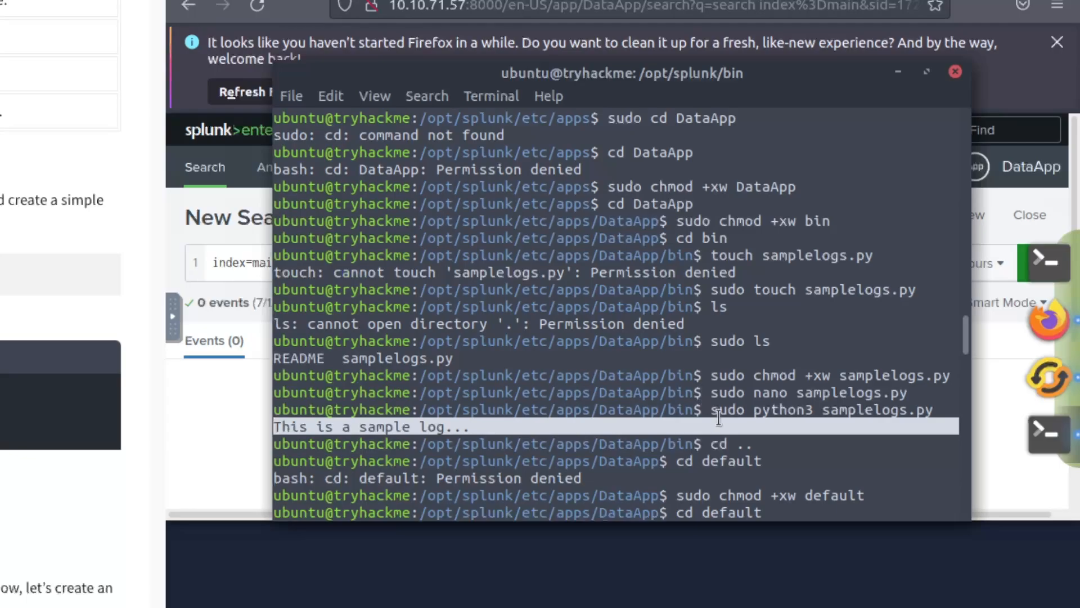
pyautogui.moveTo(711, 443); pyautogui.dragTo(735, 449)
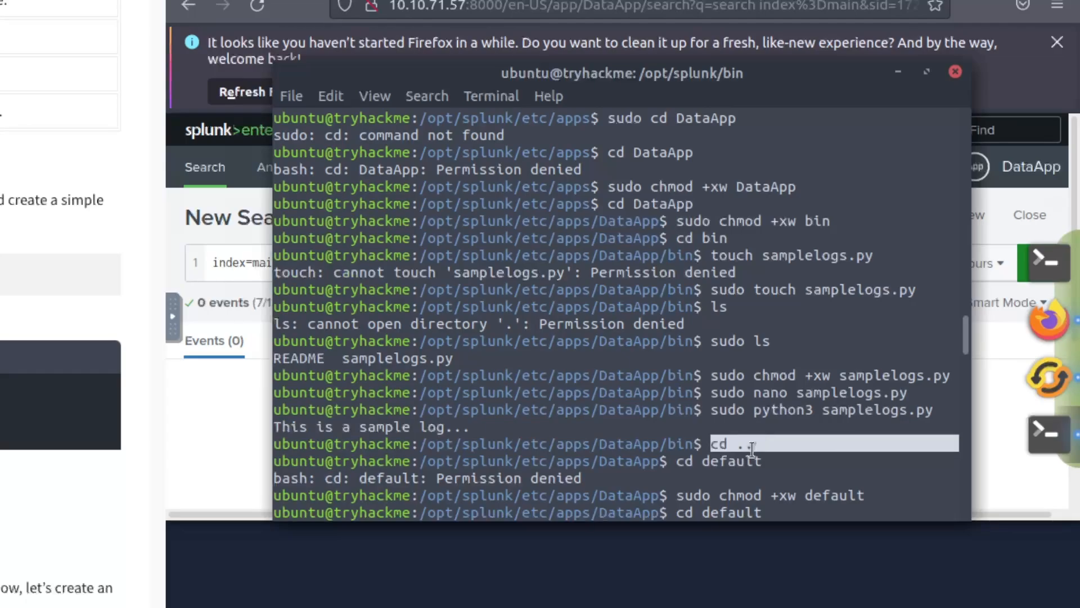
pyautogui.scroll(-3, 751, 448)
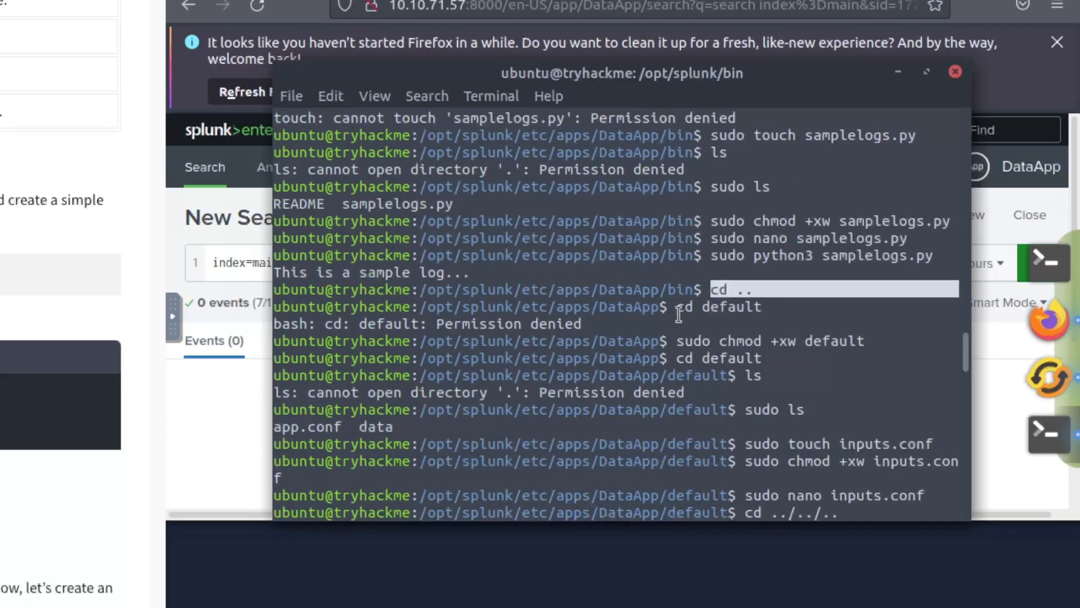
# - Review earlier terminal commands: the default folder permission fix and inputs.conf creation
pyautogui.doubleClick(725, 309)
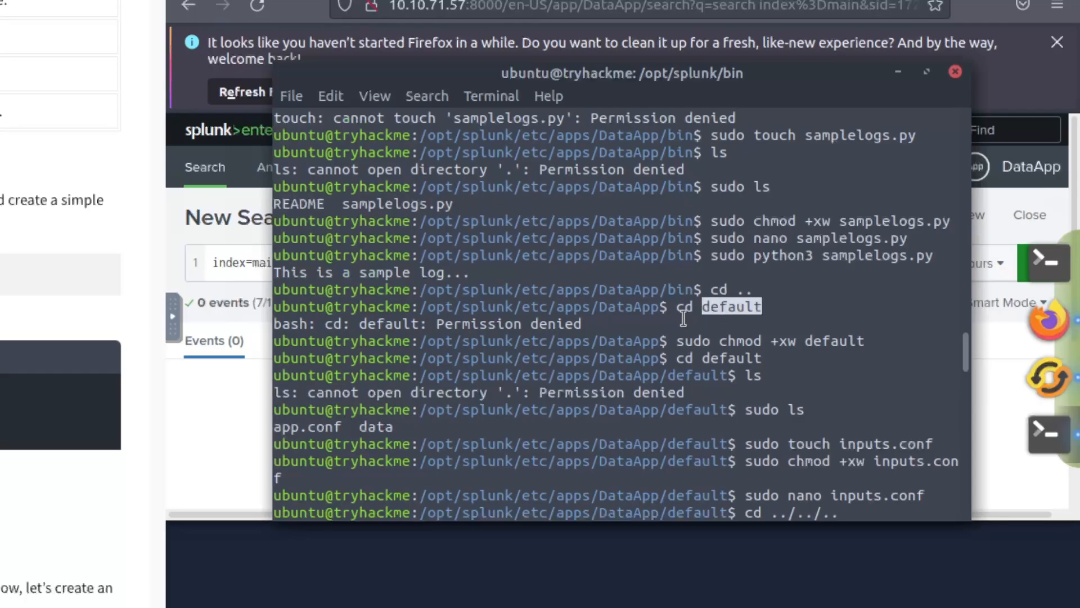
pyautogui.moveTo(479, 324); pyautogui.dragTo(804, 341)
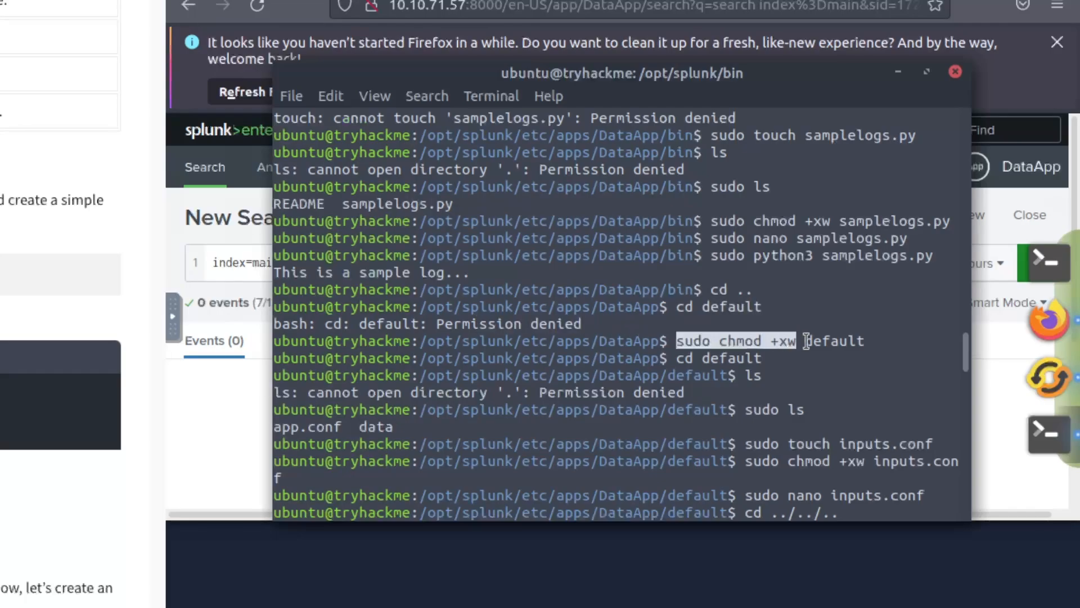
pyautogui.click(834, 340)
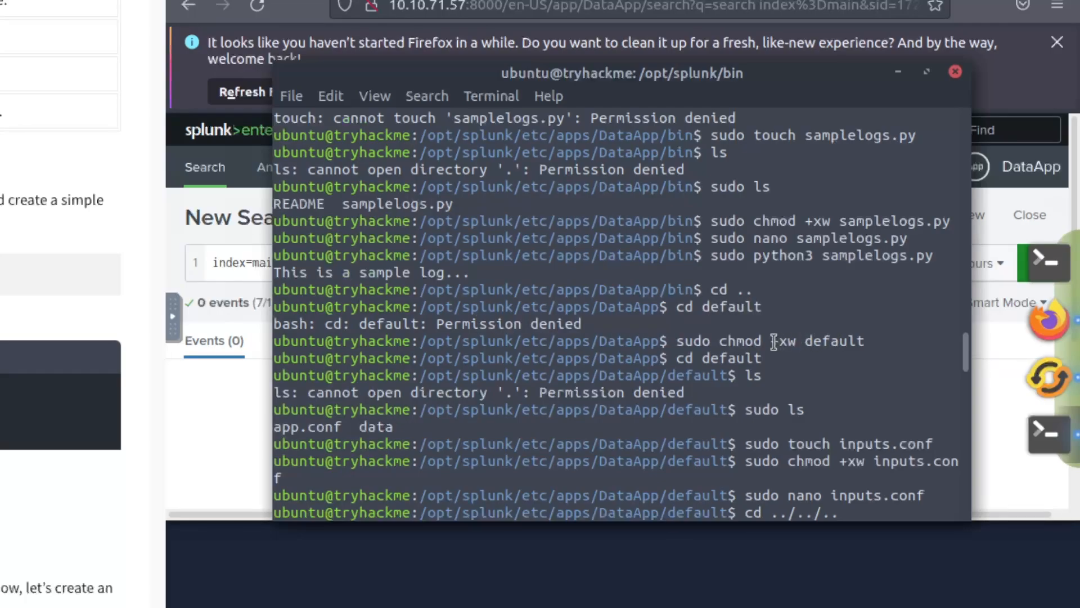
pyautogui.moveTo(681, 311); pyautogui.dragTo(745, 310)
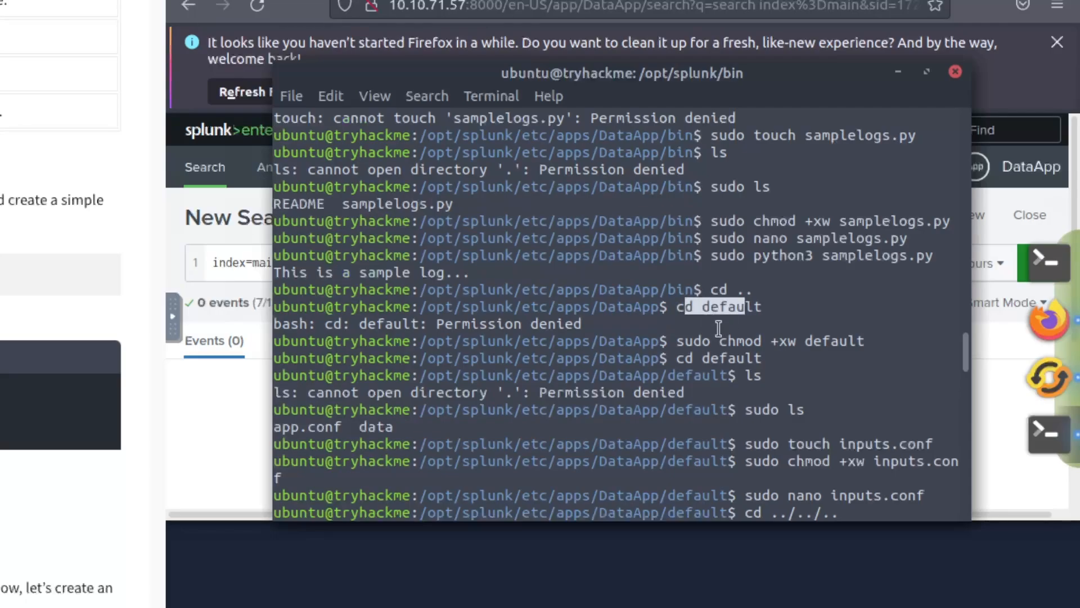
pyautogui.doubleClick(791, 341)
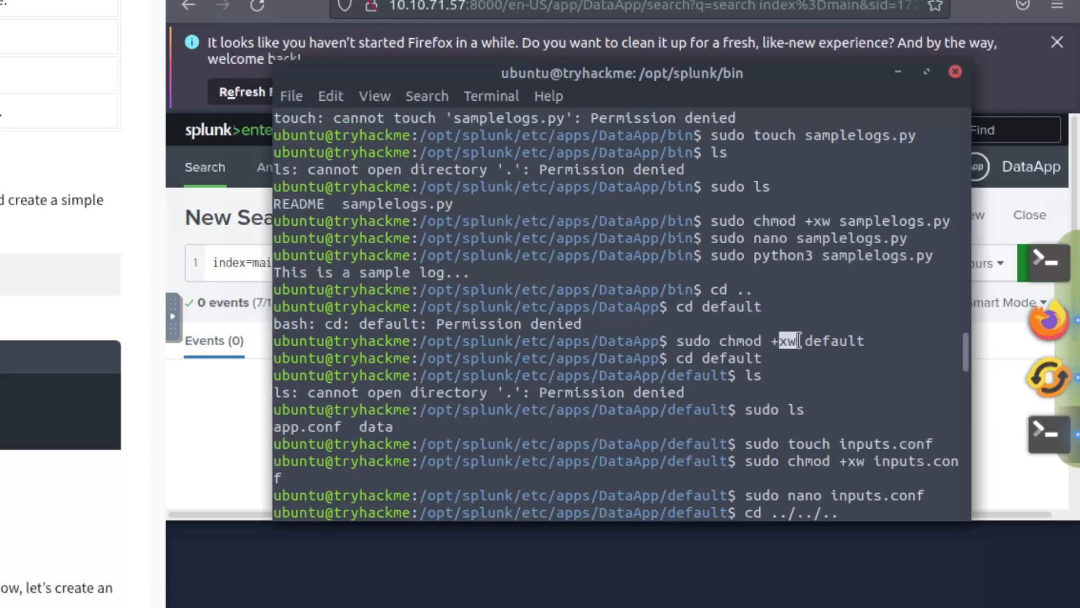
pyautogui.doubleClick(838, 342)
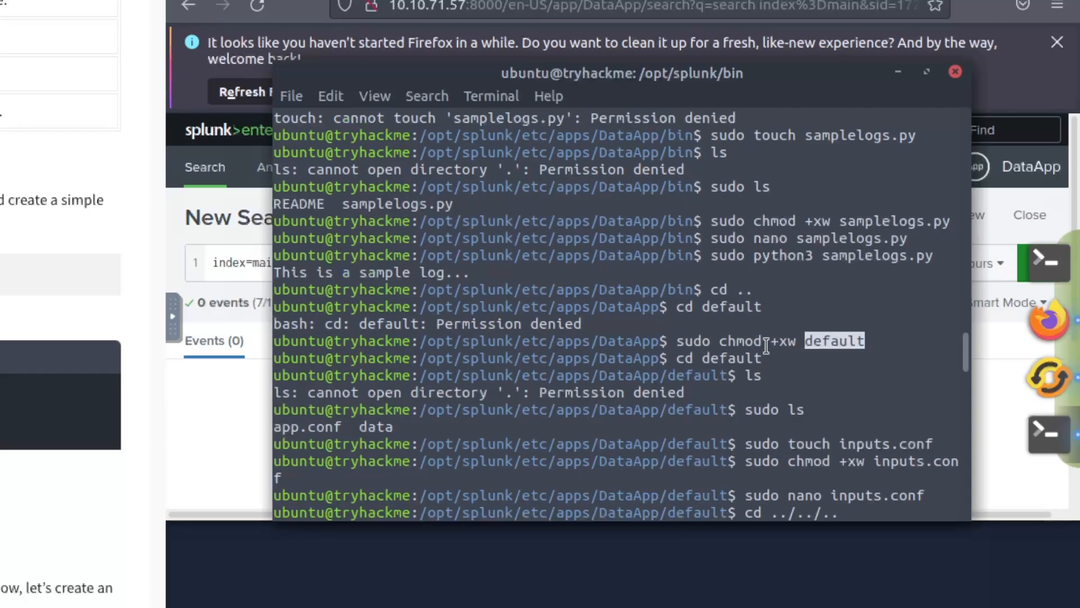
pyautogui.moveTo(676, 358); pyautogui.dragTo(763, 375)
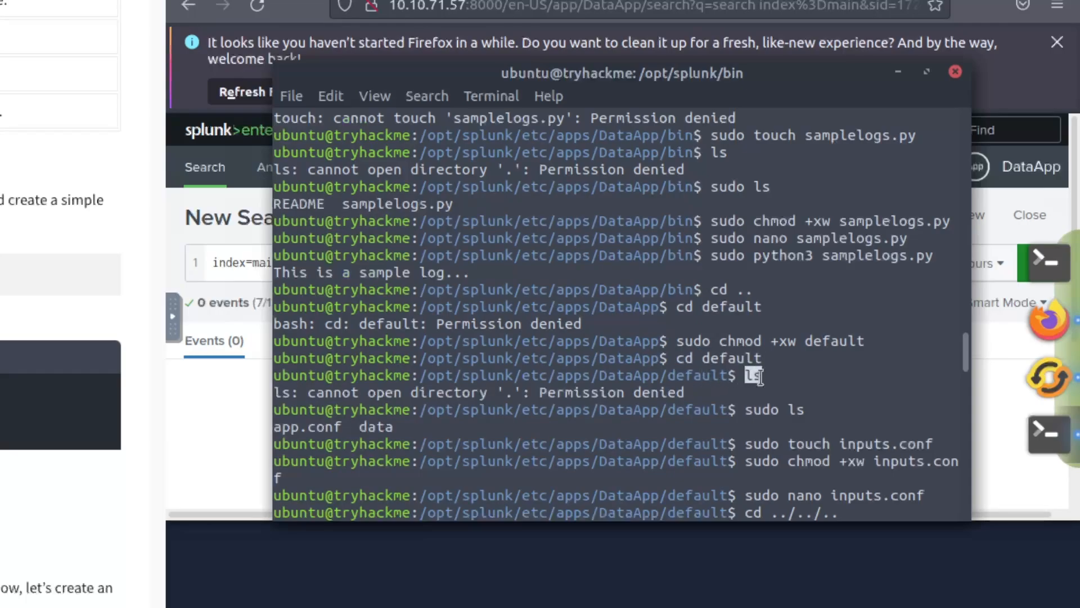
pyautogui.moveTo(575, 392); pyautogui.dragTo(801, 413)
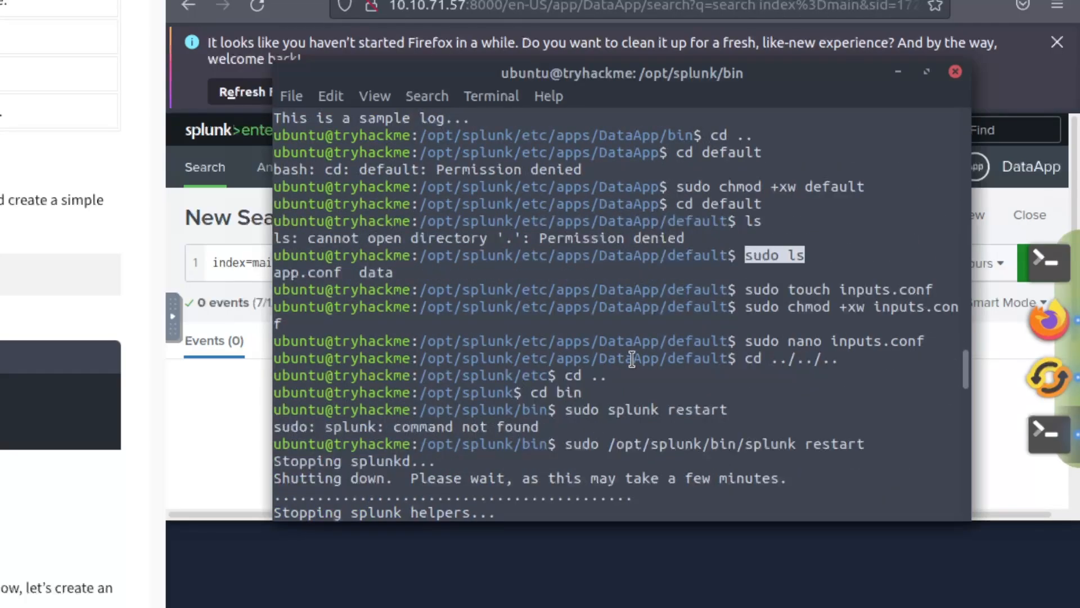
pyautogui.moveTo(754, 289); pyautogui.dragTo(891, 293)
pyautogui.moveTo(758, 307); pyautogui.dragTo(907, 314)
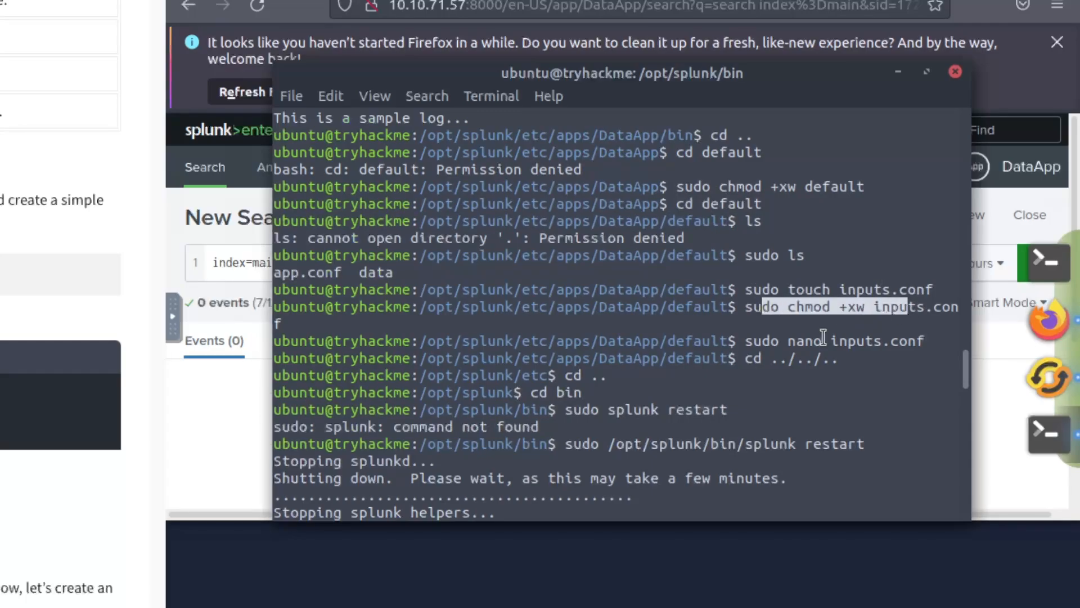
pyautogui.moveTo(753, 341); pyautogui.dragTo(900, 350)
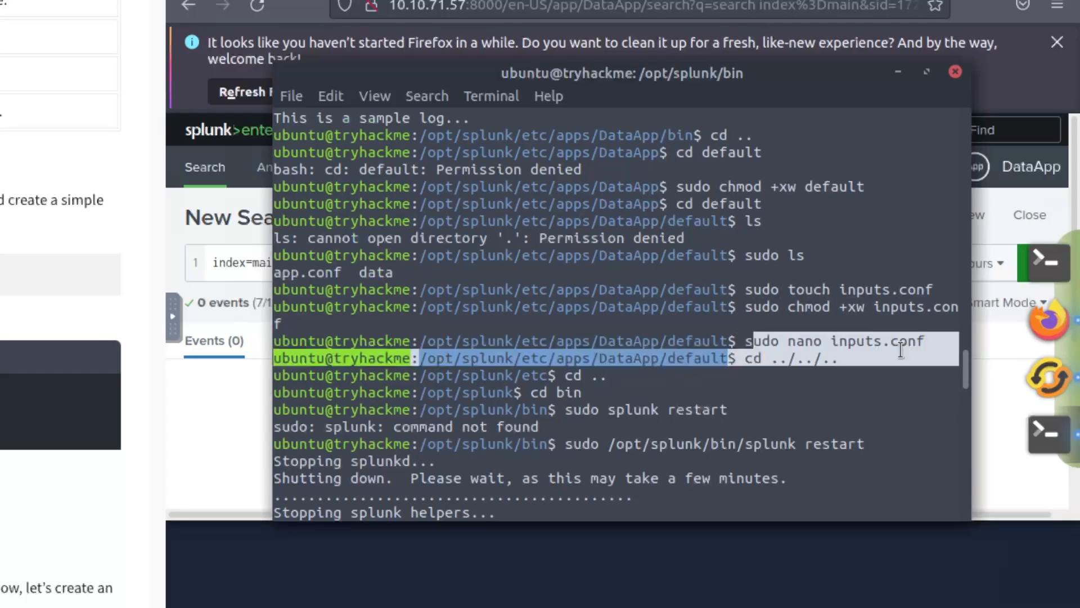
pyautogui.click(891, 344)
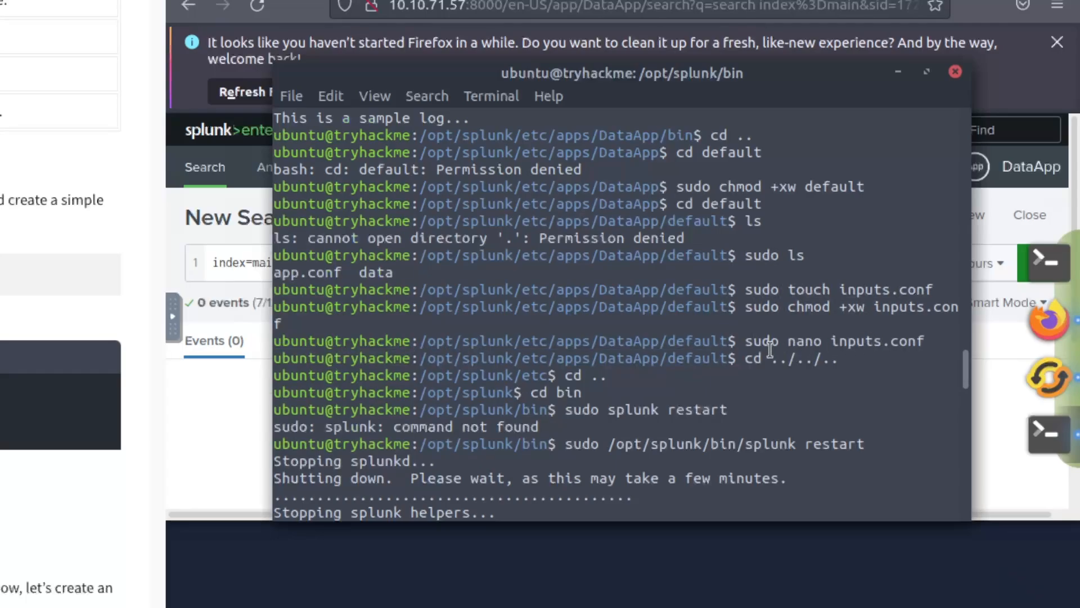
pyautogui.moveTo(824, 344); pyautogui.dragTo(901, 346)
pyautogui.click(902, 347)
# - Compare the room's inputs.conf block, index = main and interval = 5, with the nano command
pyautogui.scroll(-8, 218, 332)
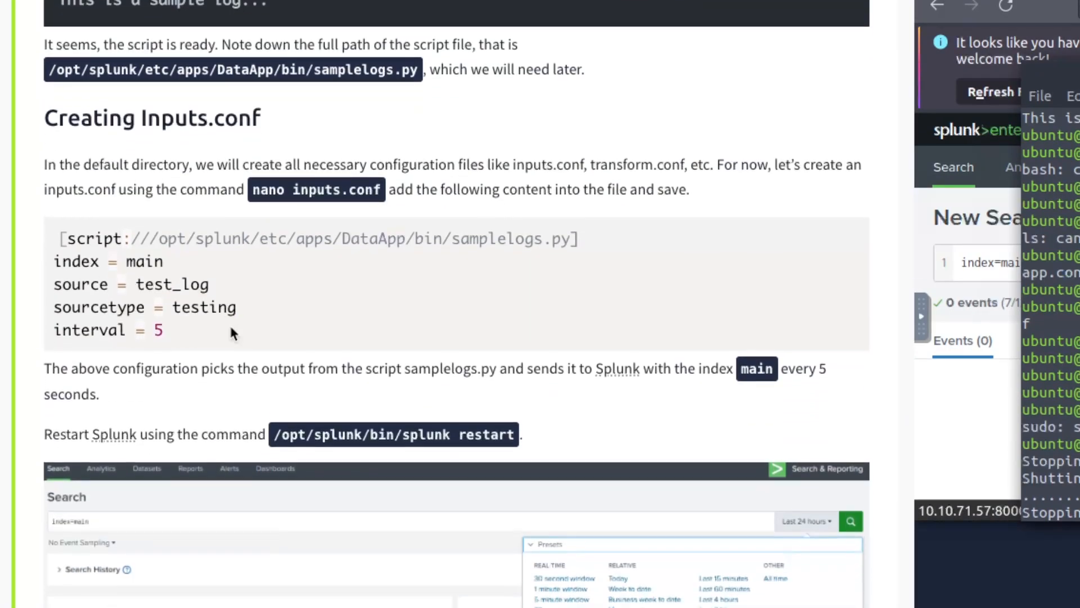
pyautogui.moveTo(163, 332); pyautogui.dragTo(60, 238)
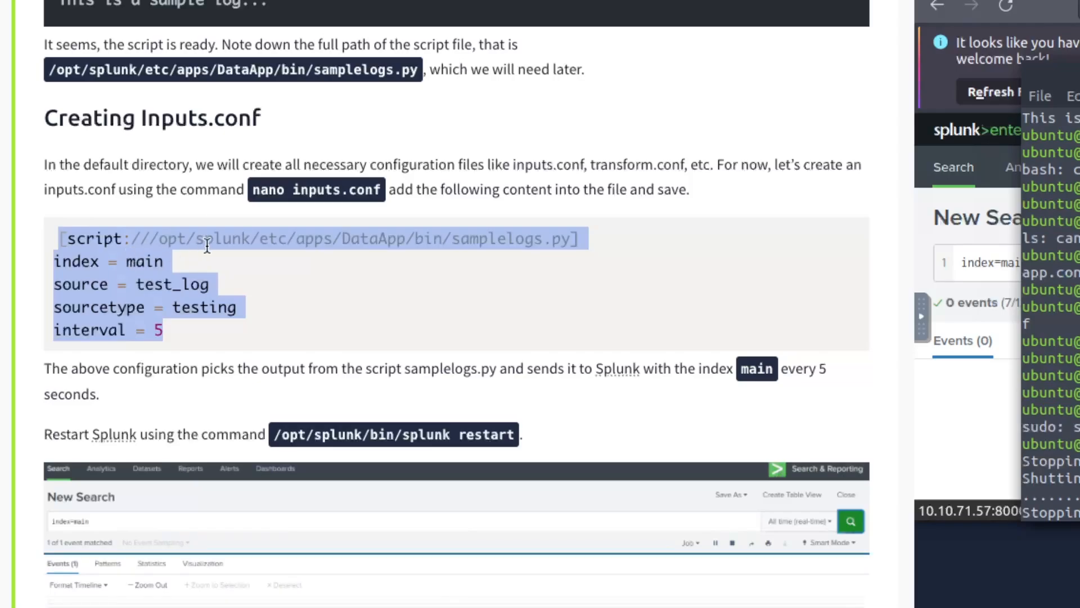
pyautogui.click(475, 239)
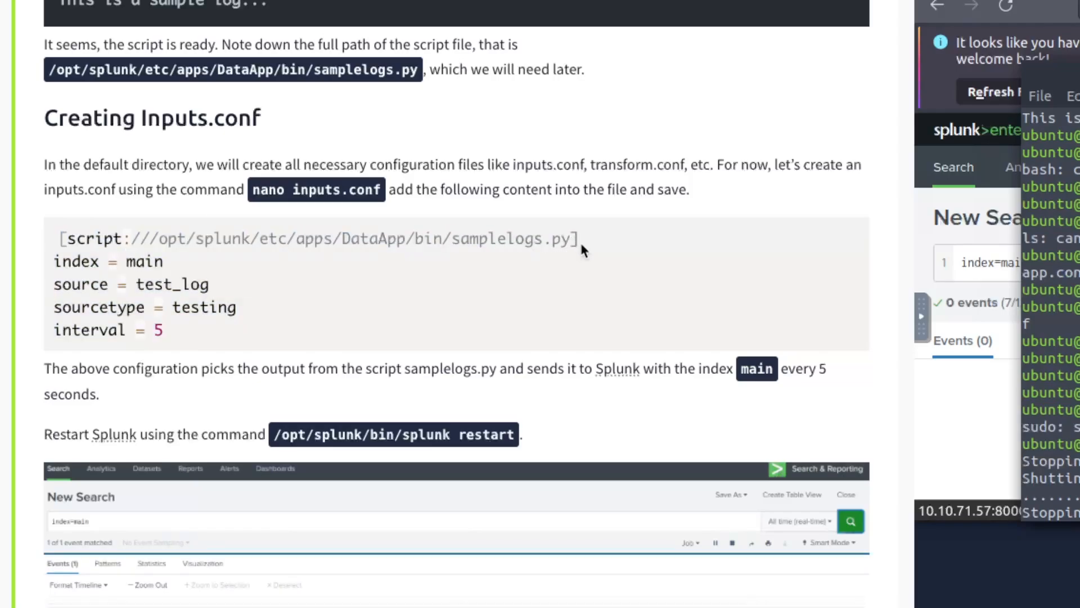
pyautogui.moveTo(156, 262); pyautogui.dragTo(72, 261)
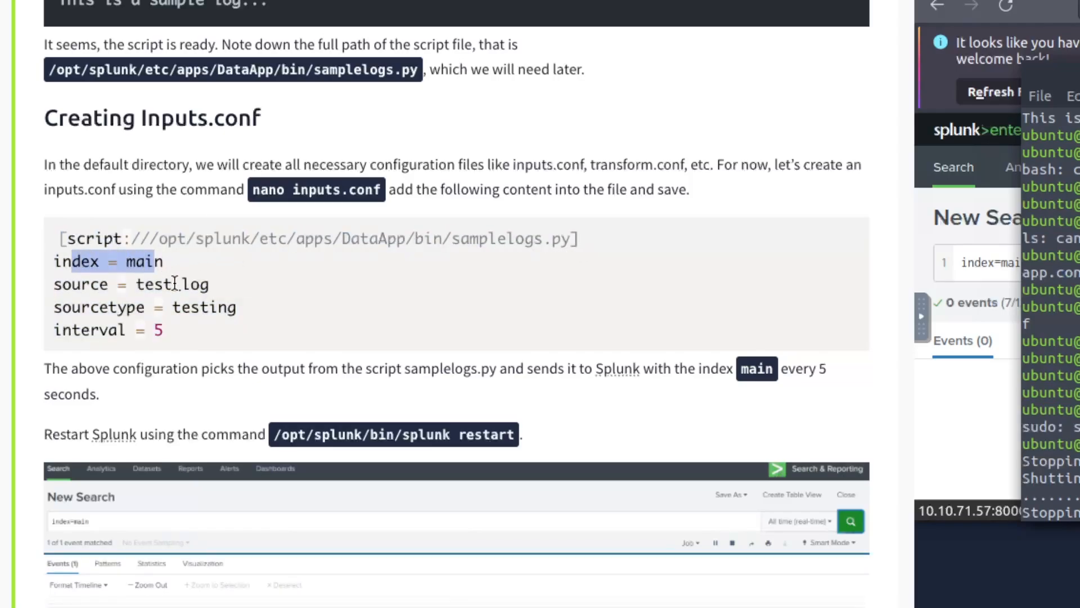
pyautogui.moveTo(164, 331); pyautogui.dragTo(120, 325)
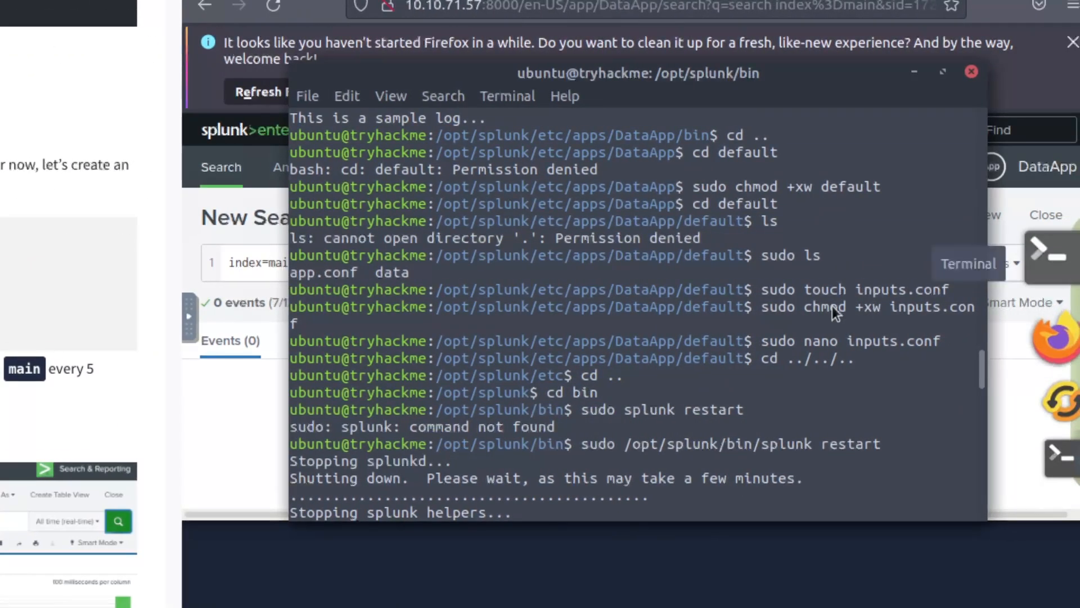
pyautogui.moveTo(779, 342); pyautogui.dragTo(913, 341)
pyautogui.click(913, 340)
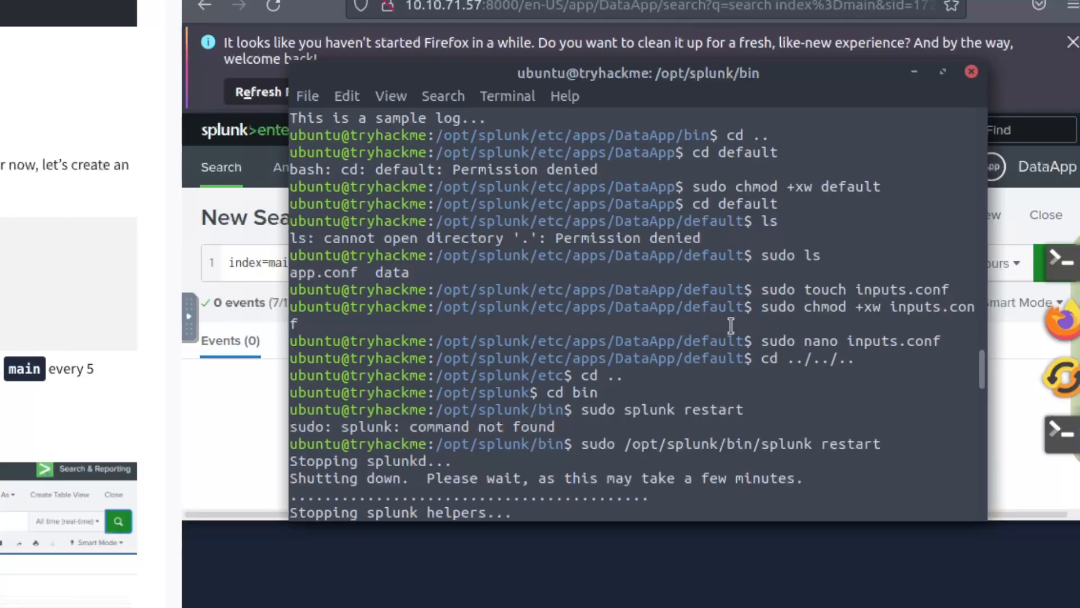
# - Check the restart output: command not found, then the successful full-path sudo splunk restart
pyautogui.moveTo(564, 409); pyautogui.dragTo(434, 410)
pyautogui.click(566, 410)
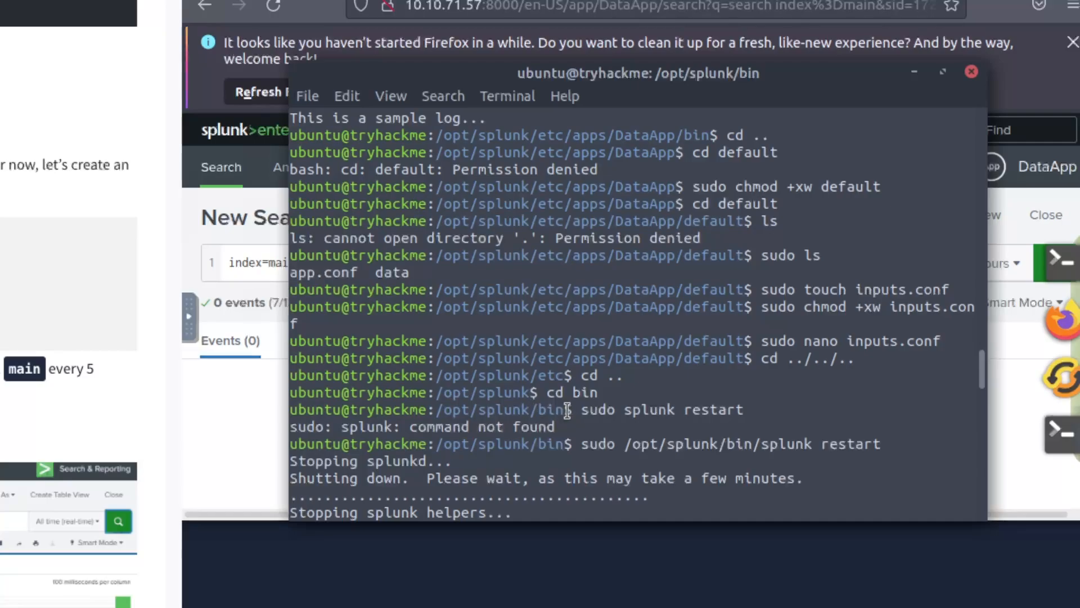
pyautogui.moveTo(580, 410); pyautogui.dragTo(735, 413)
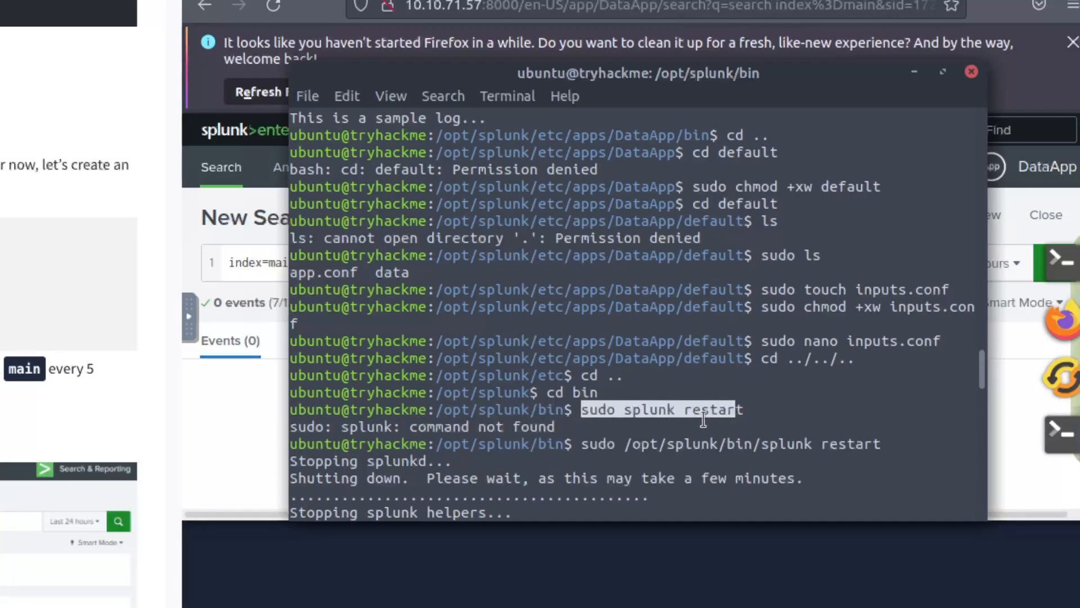
pyautogui.click(556, 410)
pyautogui.doubleClick(598, 410)
pyautogui.doubleClick(641, 410)
pyautogui.click(704, 411)
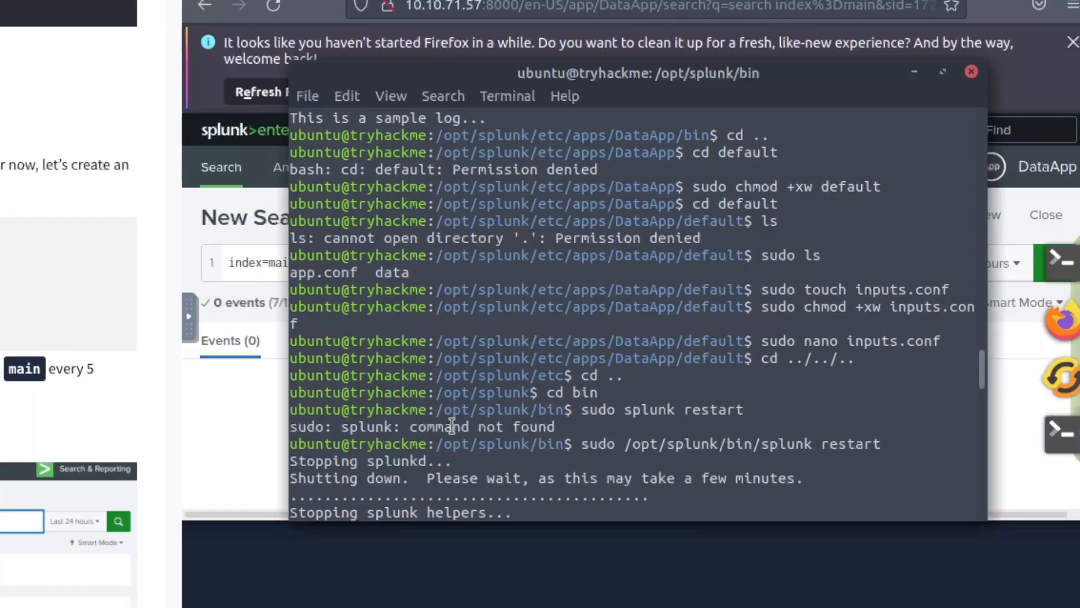
pyautogui.moveTo(349, 426); pyautogui.dragTo(546, 409)
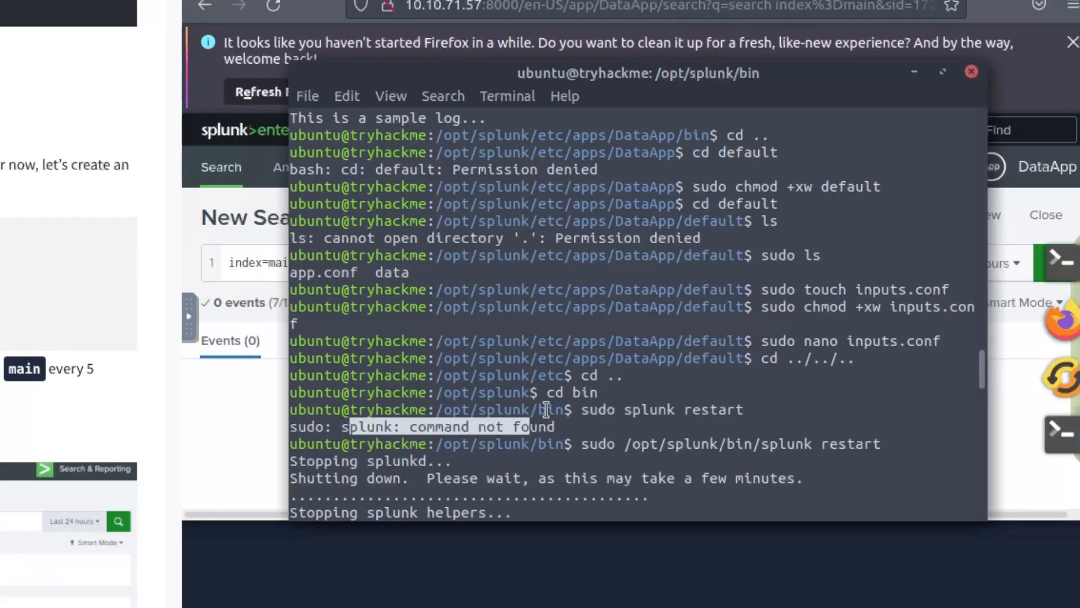
pyautogui.moveTo(627, 403); pyautogui.dragTo(804, 397)
pyautogui.click(590, 397)
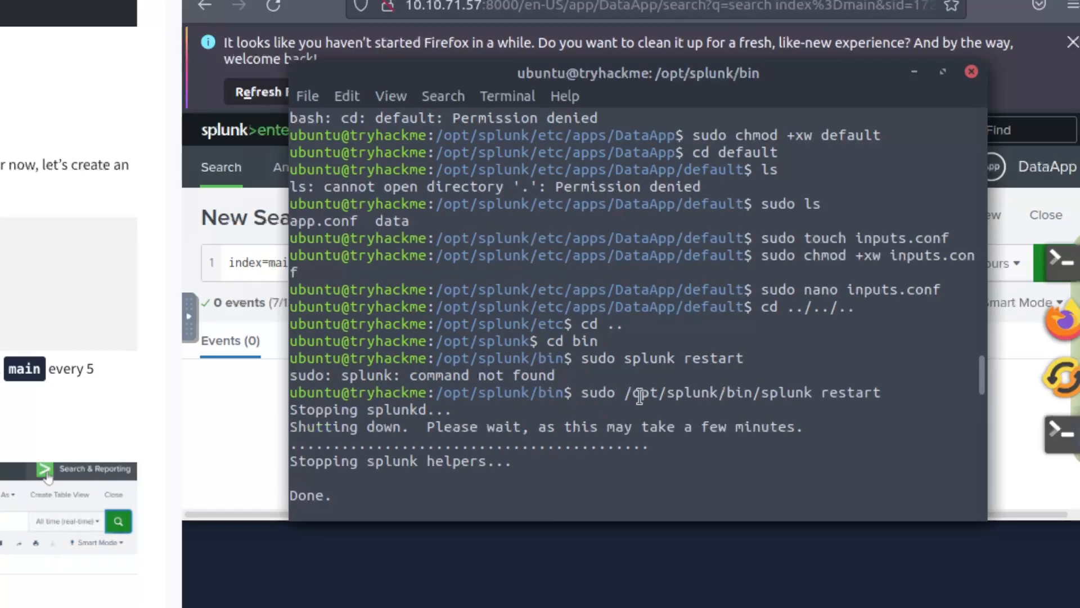
pyautogui.doubleClick(831, 392)
pyautogui.click(396, 405)
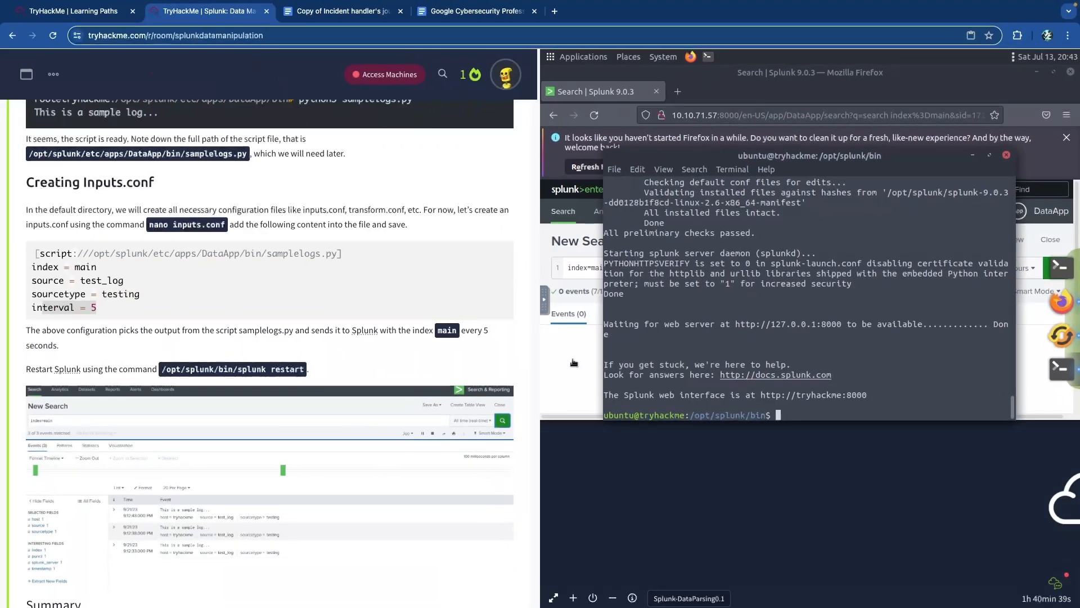
# - Scroll up to the task list, collapse completed Task 5 and expand Task 6 Event Boundaries
pyautogui.scroll(-7, 271, 348)
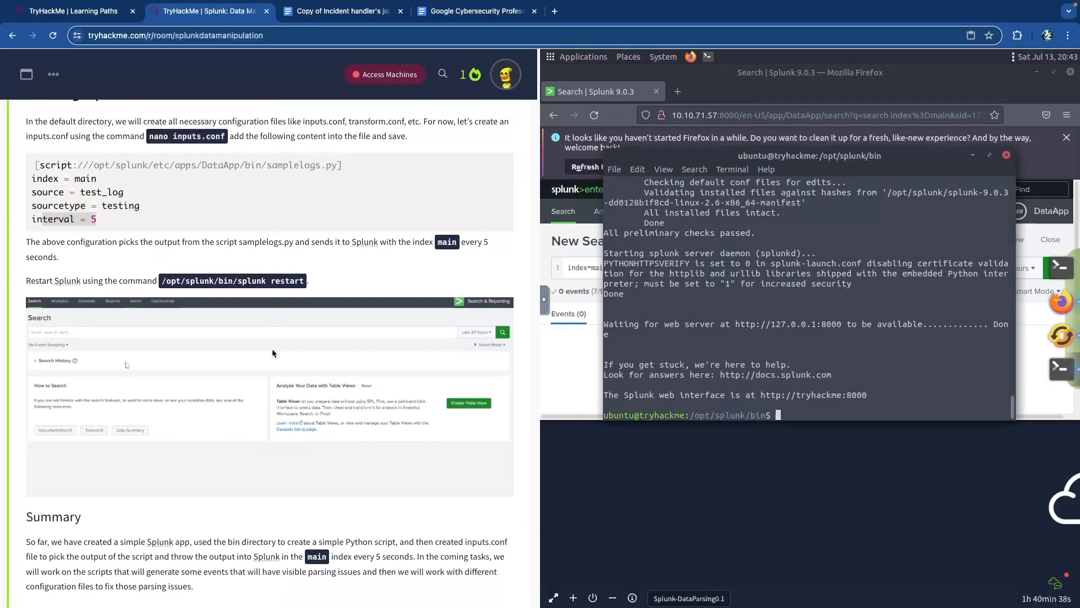
pyautogui.scroll(1, 272, 349)
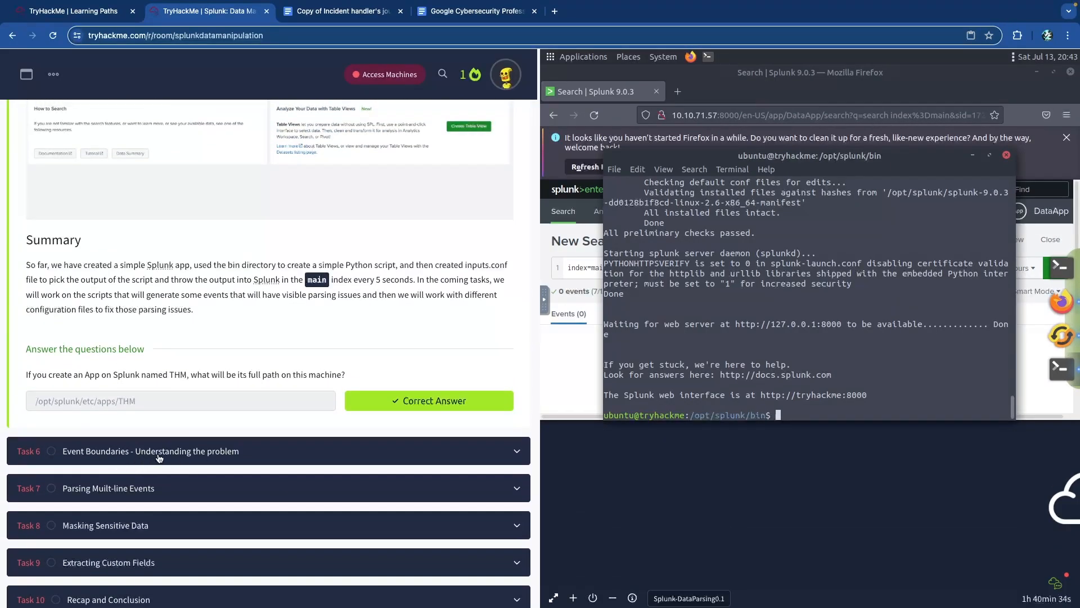
pyautogui.scroll(15, 160, 457)
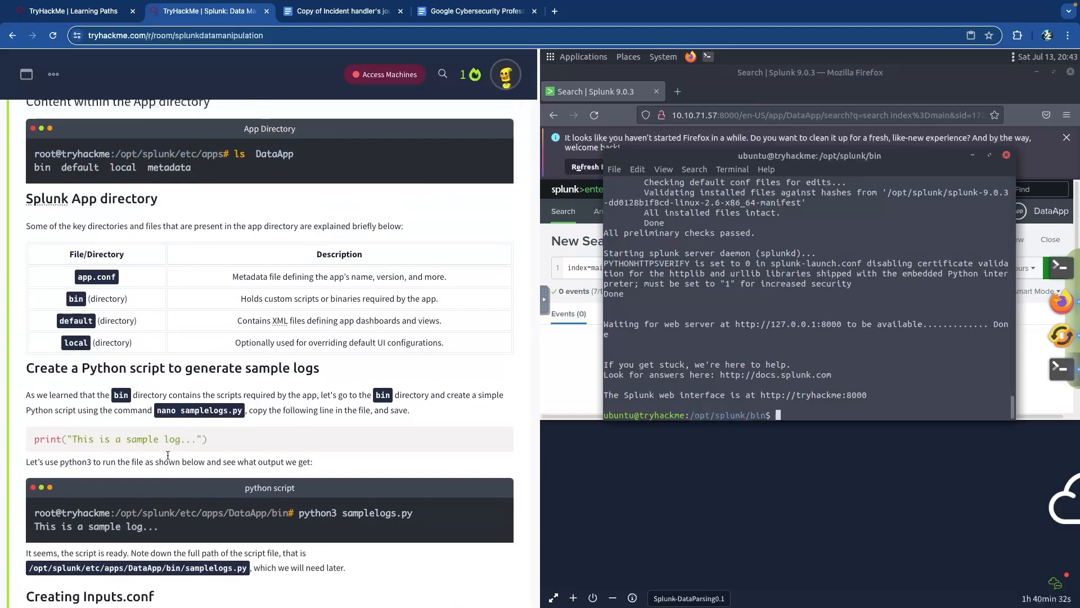
pyautogui.scroll(20, 168, 454)
pyautogui.scroll(20, 164, 460)
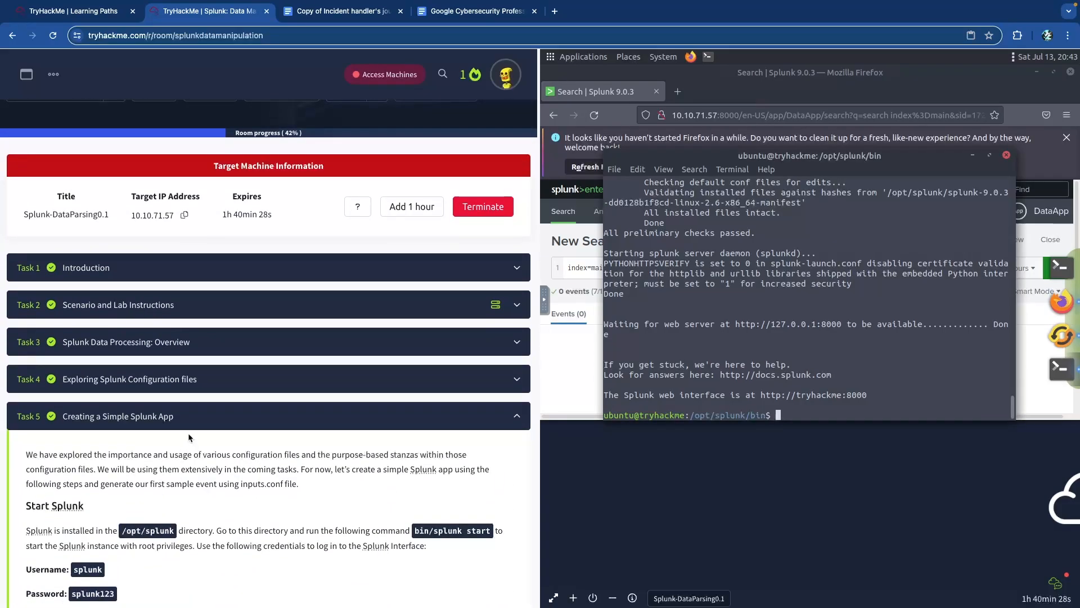
pyautogui.click(194, 429)
pyautogui.scroll(-3, 225, 394)
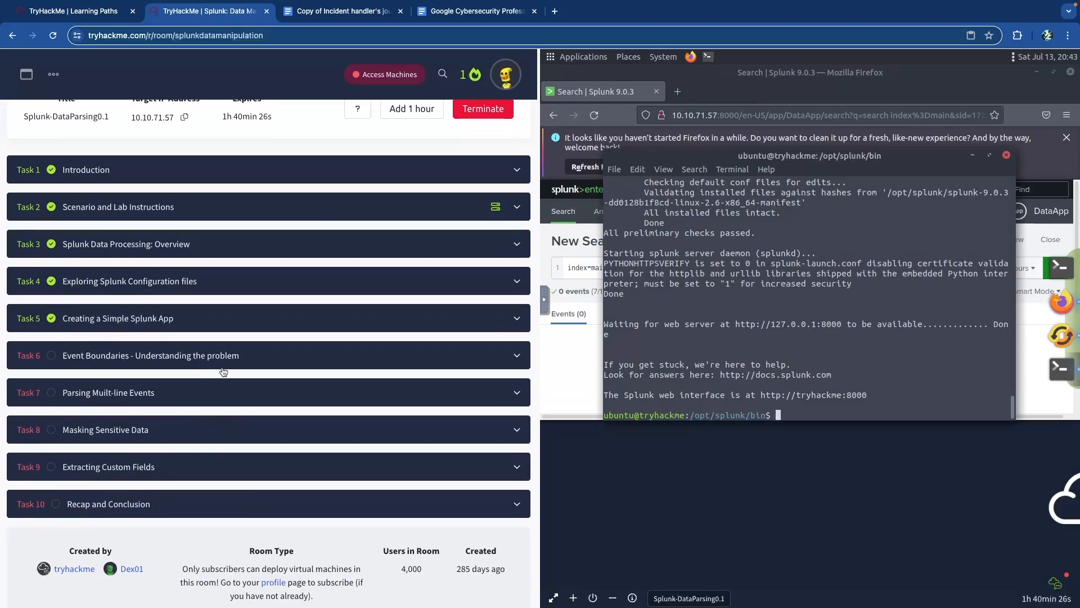
pyautogui.click(245, 355)
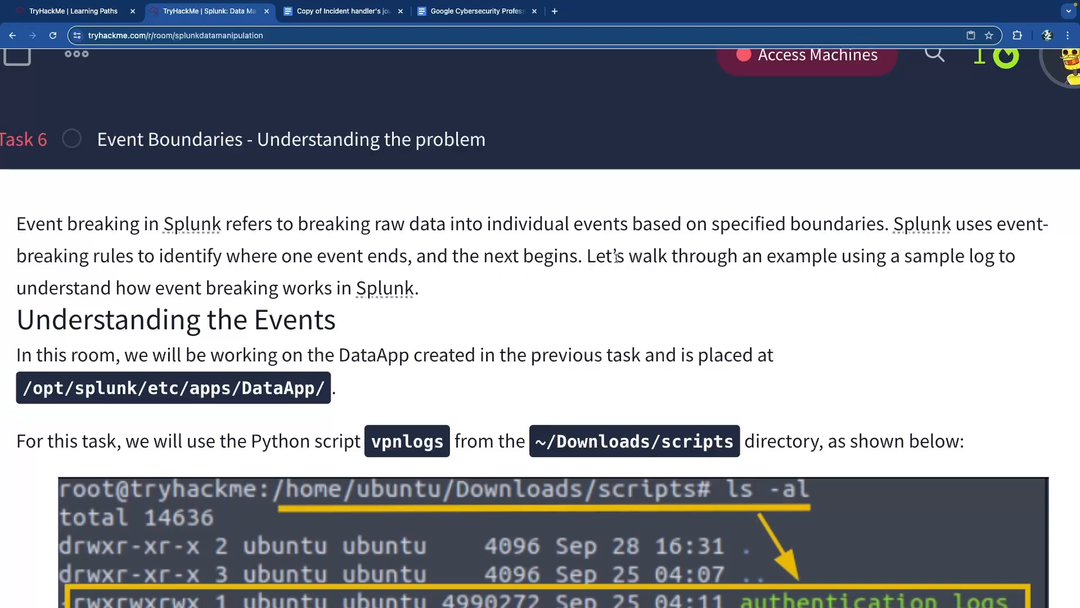
# - Read the Task 6 intro, noting the DataApp/ path, ~/Downloads/scripts directory and vpnlogs script
pyautogui.scroll(-1, 617, 258)
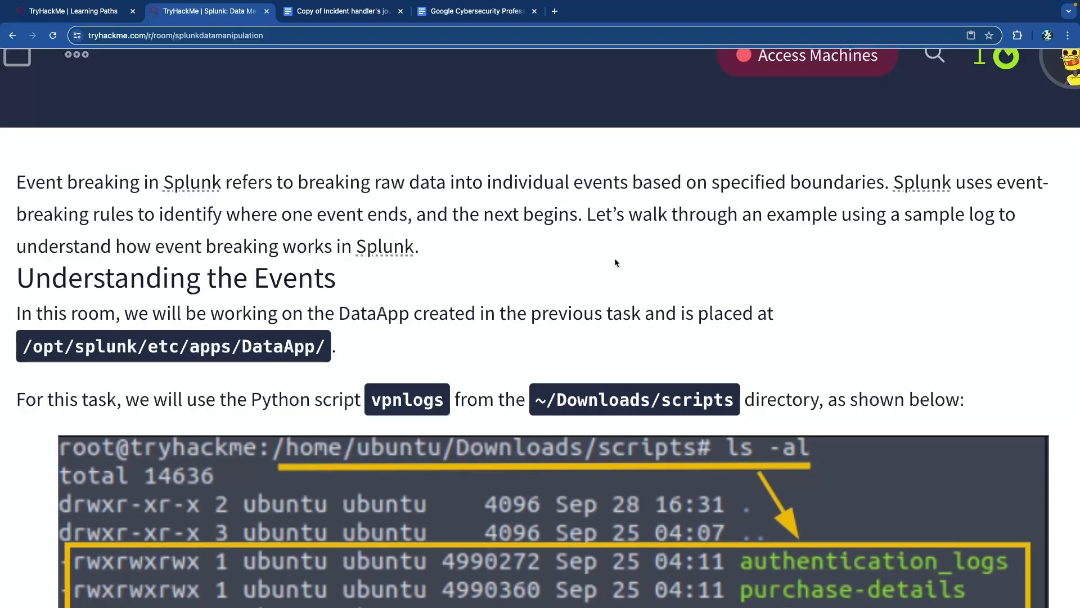
pyautogui.scroll(-1, 614, 262)
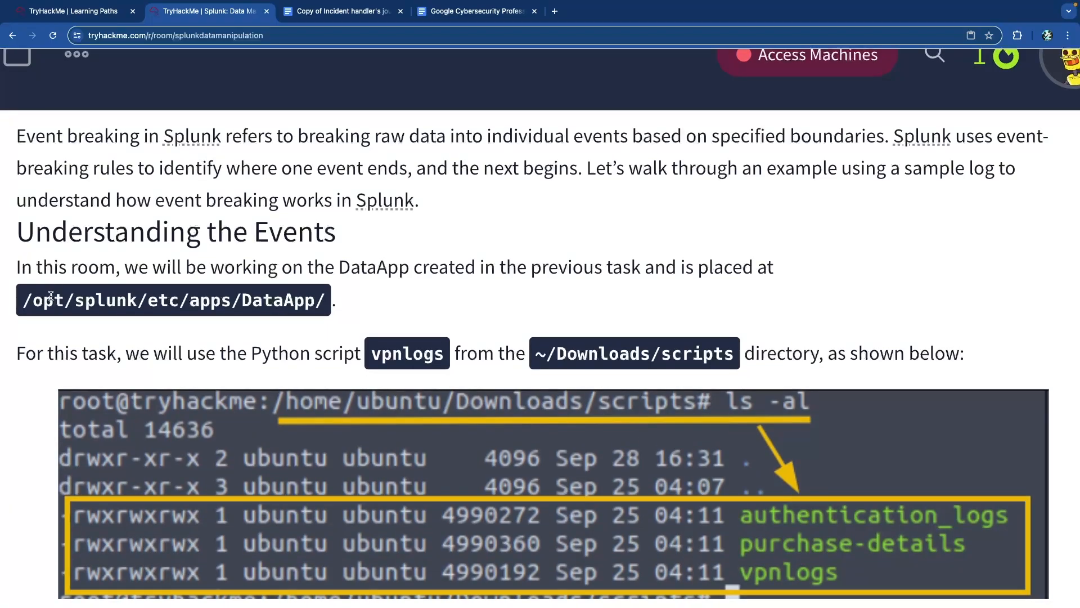
pyautogui.moveTo(239, 302); pyautogui.dragTo(328, 304)
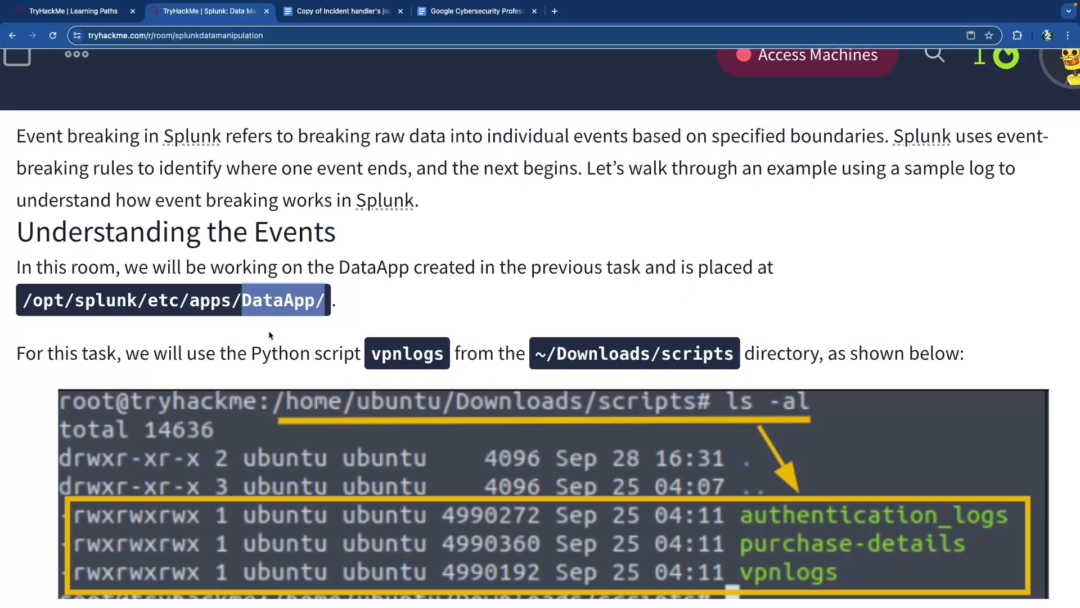
pyautogui.scroll(-3, 210, 343)
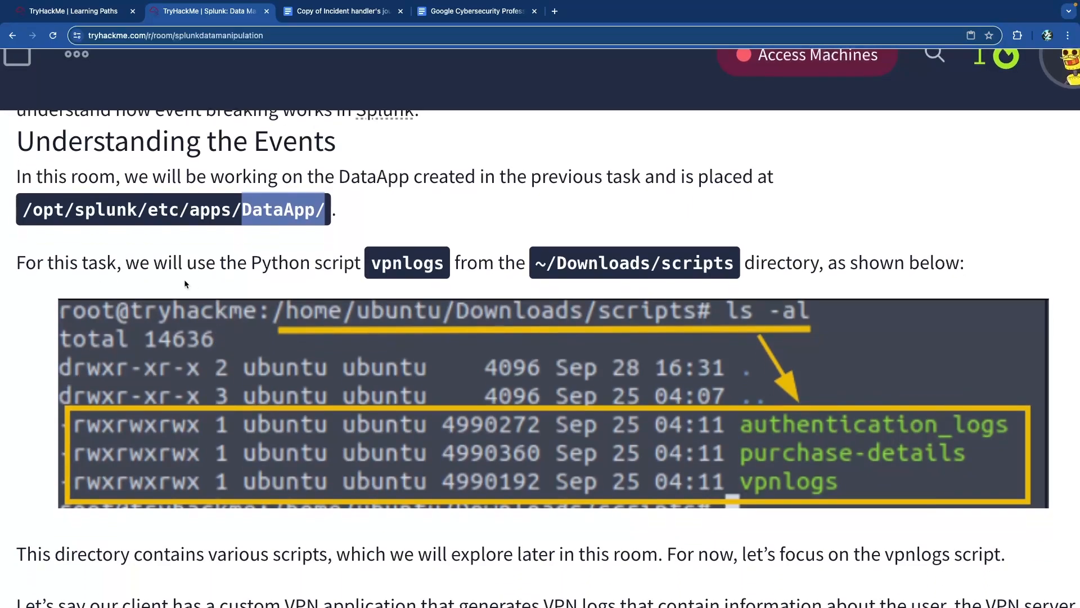
pyautogui.moveTo(184, 260); pyautogui.dragTo(906, 265)
pyautogui.click(423, 288)
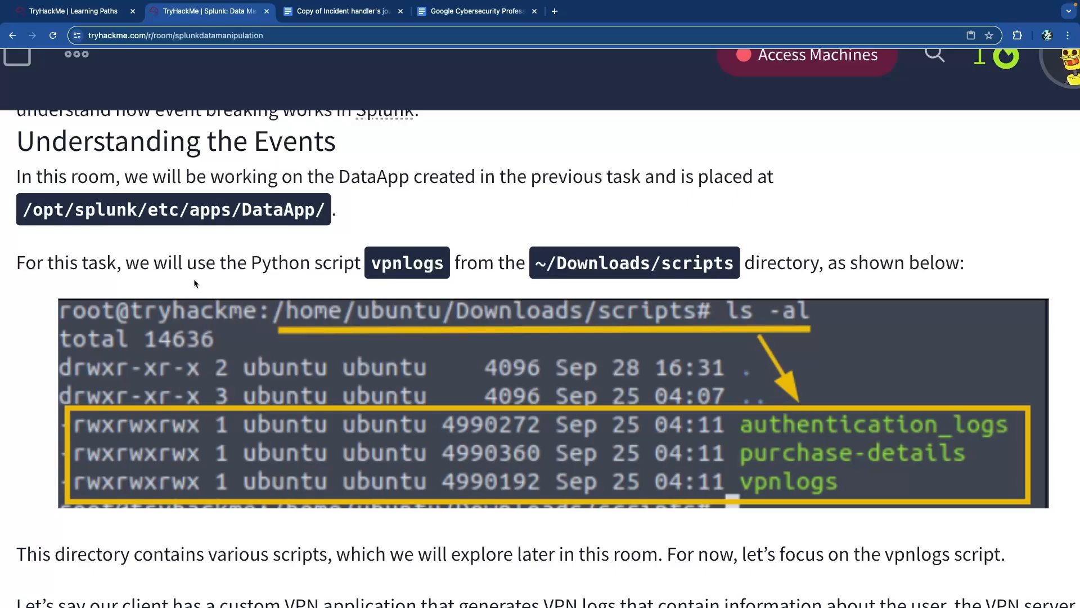
pyautogui.moveTo(536, 262); pyautogui.dragTo(728, 263)
pyautogui.click(728, 262)
pyautogui.doubleClick(406, 266)
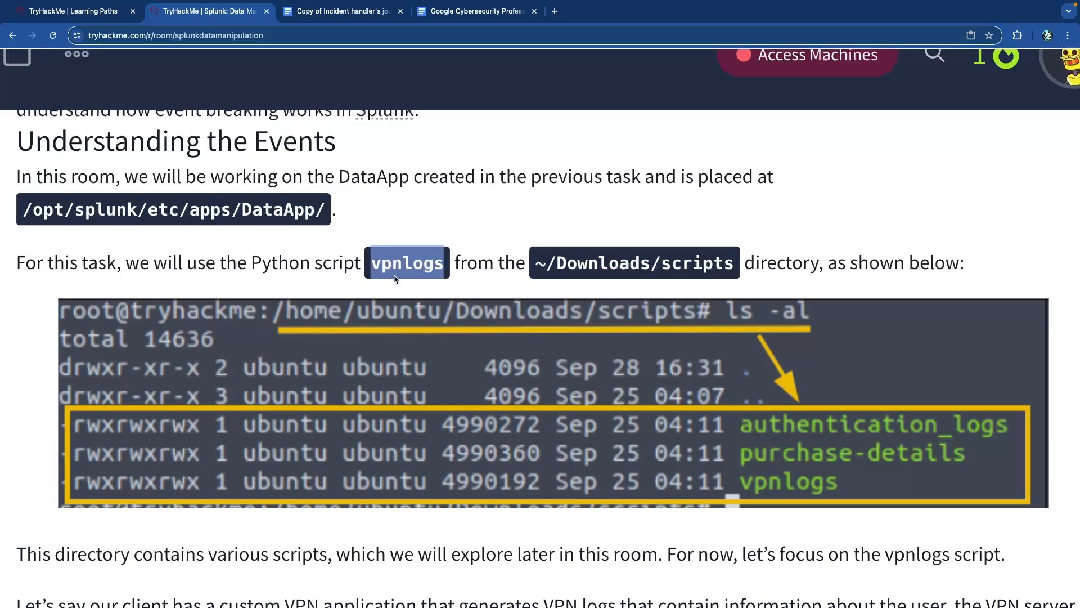
# - Read about the custom VPN application's sample output down to the Generating Events section
pyautogui.scroll(-6, 400, 277)
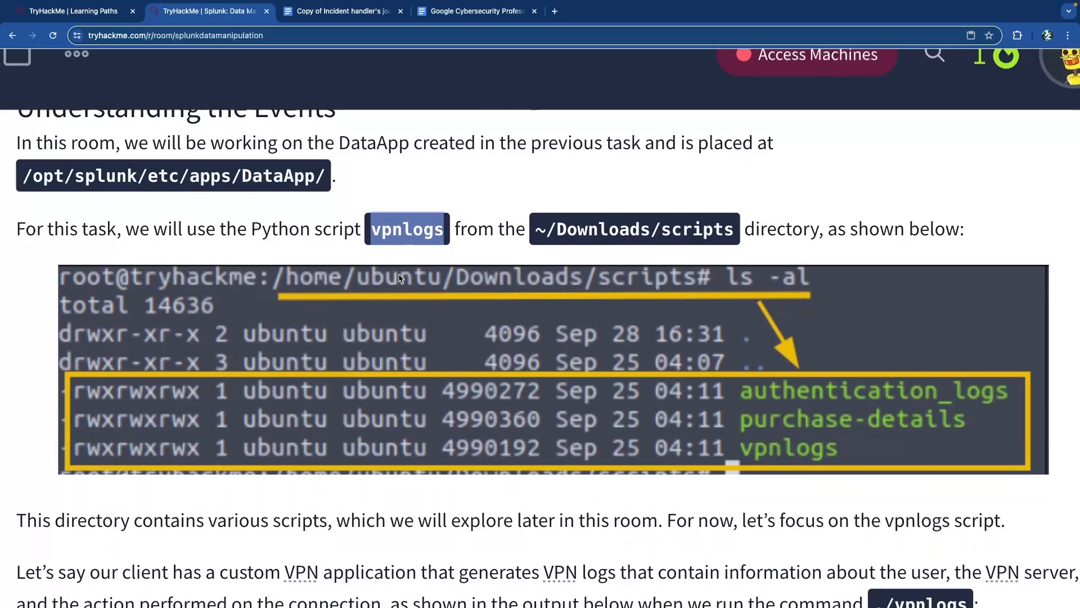
pyautogui.scroll(-1, 399, 274)
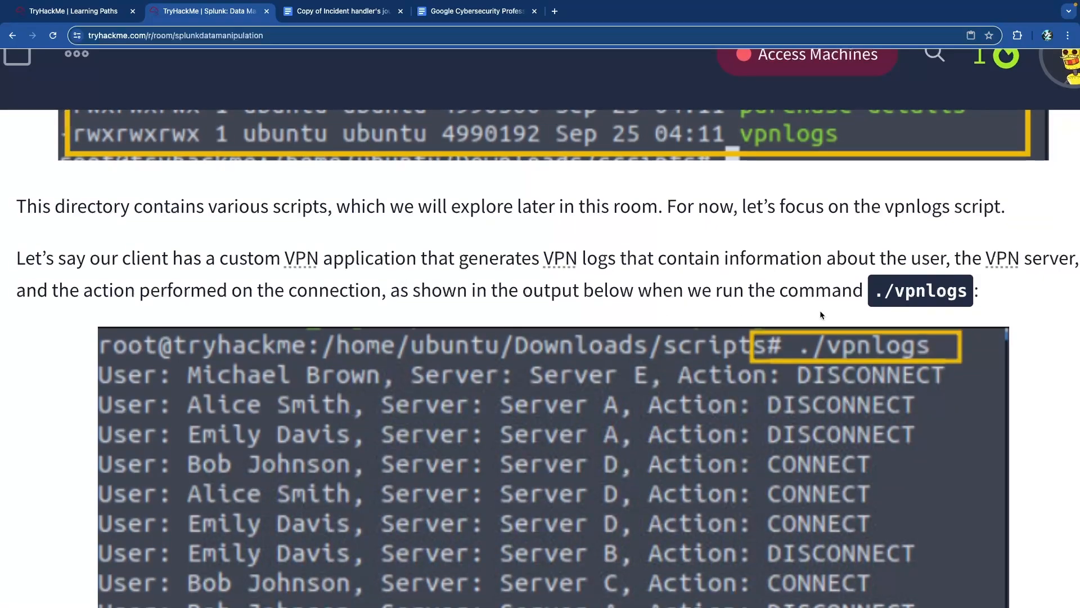
pyautogui.scroll(1, 804, 315)
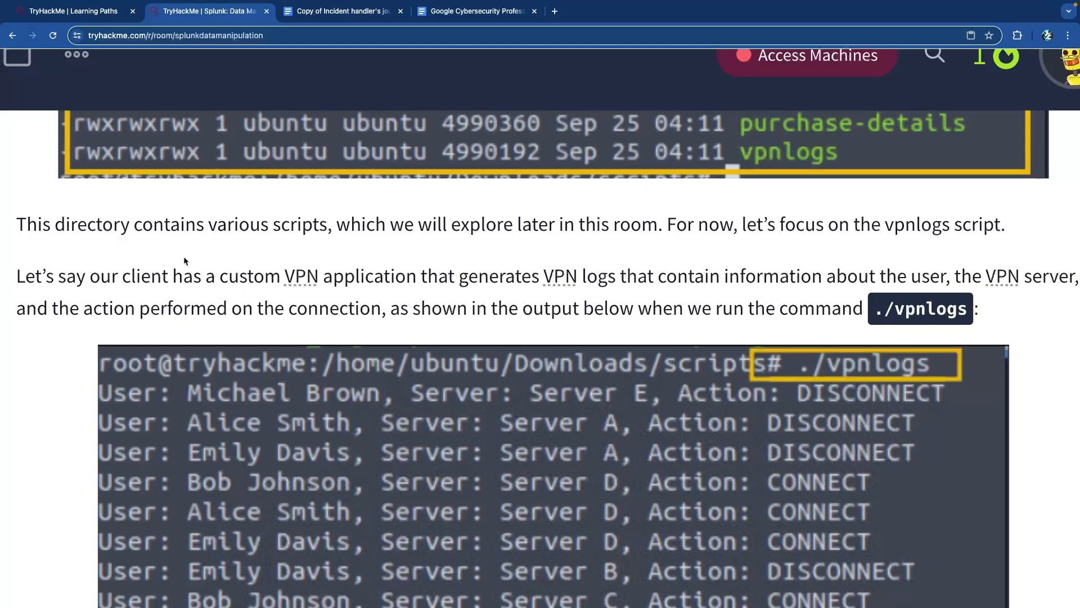
pyautogui.moveTo(138, 276); pyautogui.dragTo(511, 292)
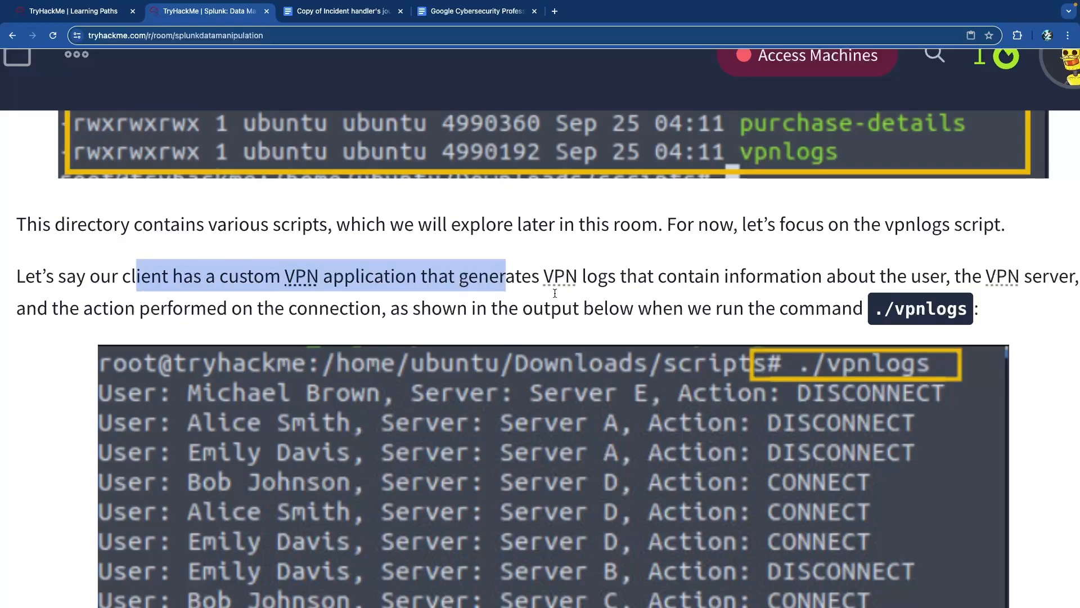
pyautogui.hscroll(2, 670, 295)
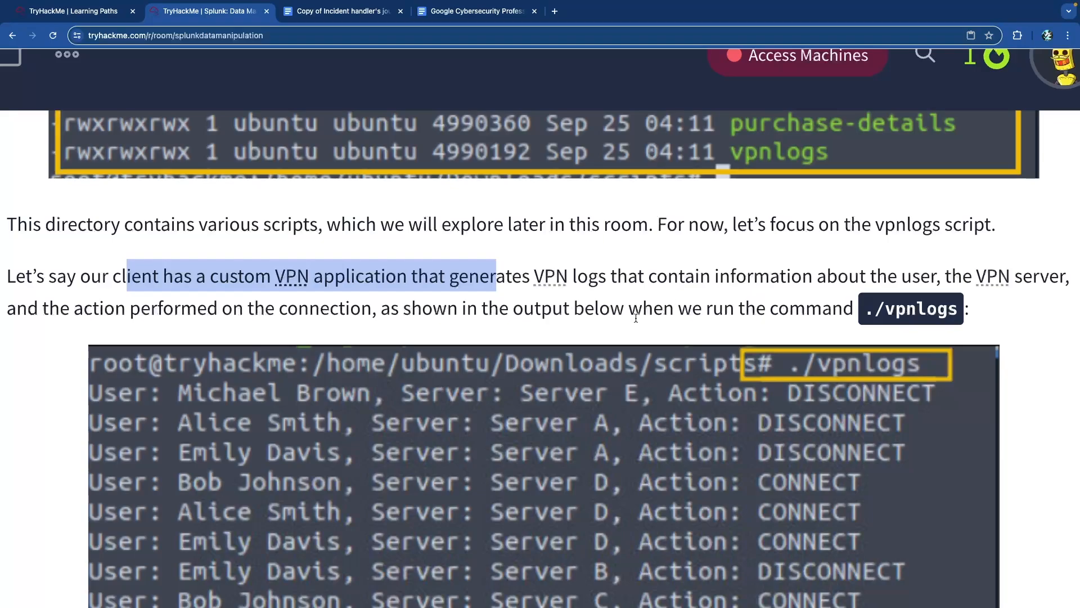
pyautogui.scroll(-3, 704, 312)
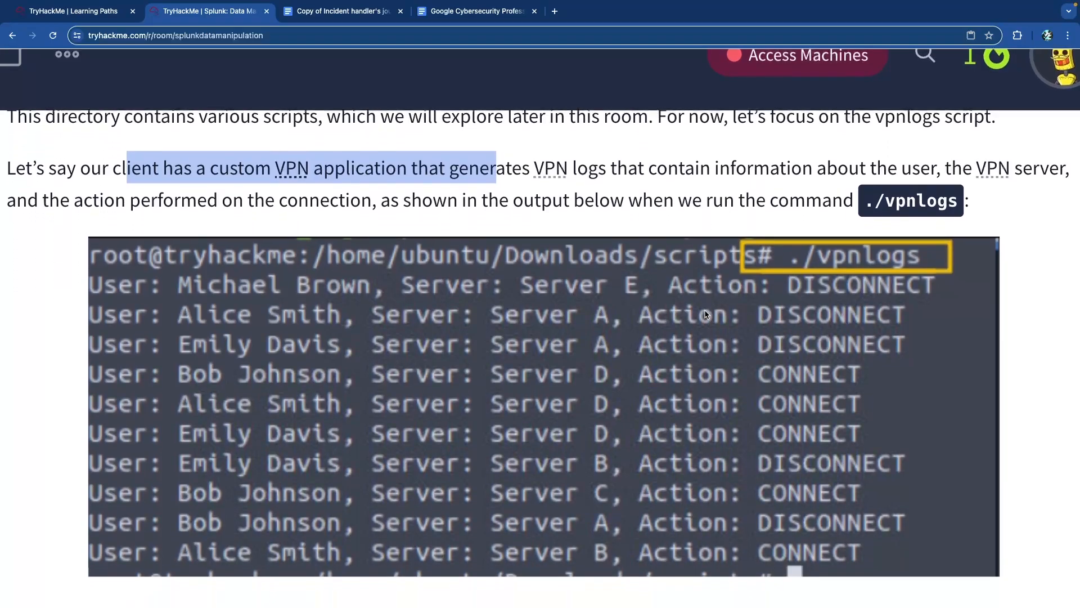
pyautogui.scroll(-5, 706, 314)
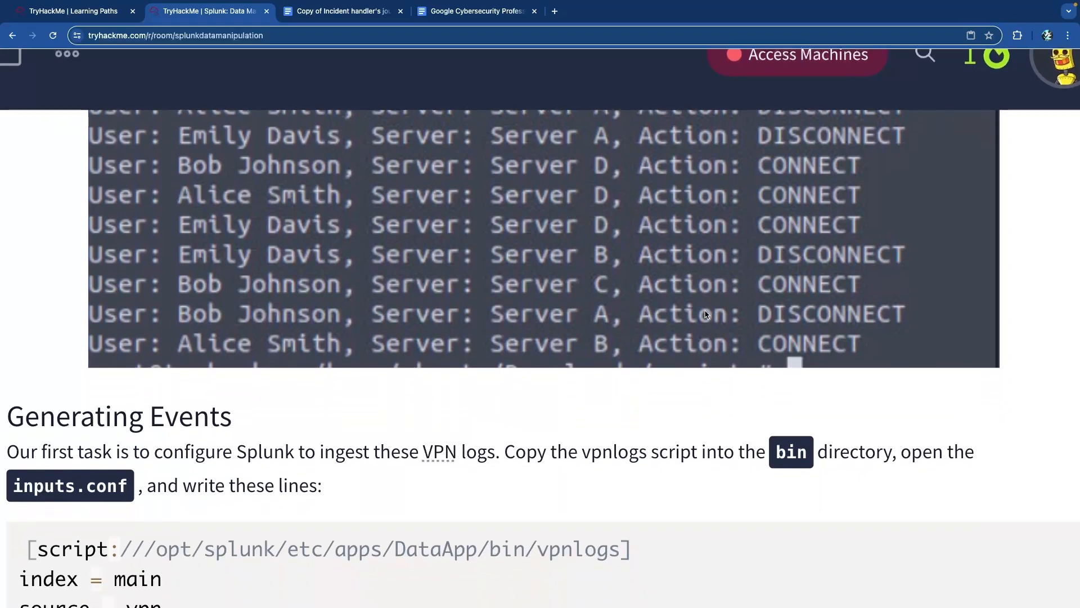
# - Read the Generating Events section, noting the vpnlogs script path and the inputs.conf editing instruction
pyautogui.hotkey('ctrl', '0')
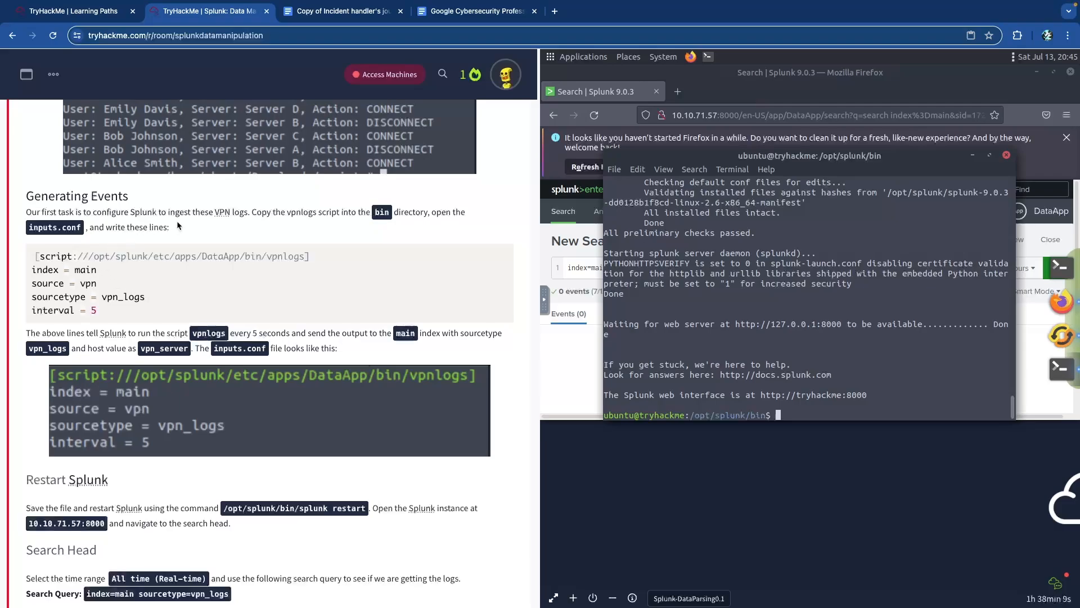
pyautogui.scroll(5, 186, 218)
pyautogui.scroll(-2, 187, 222)
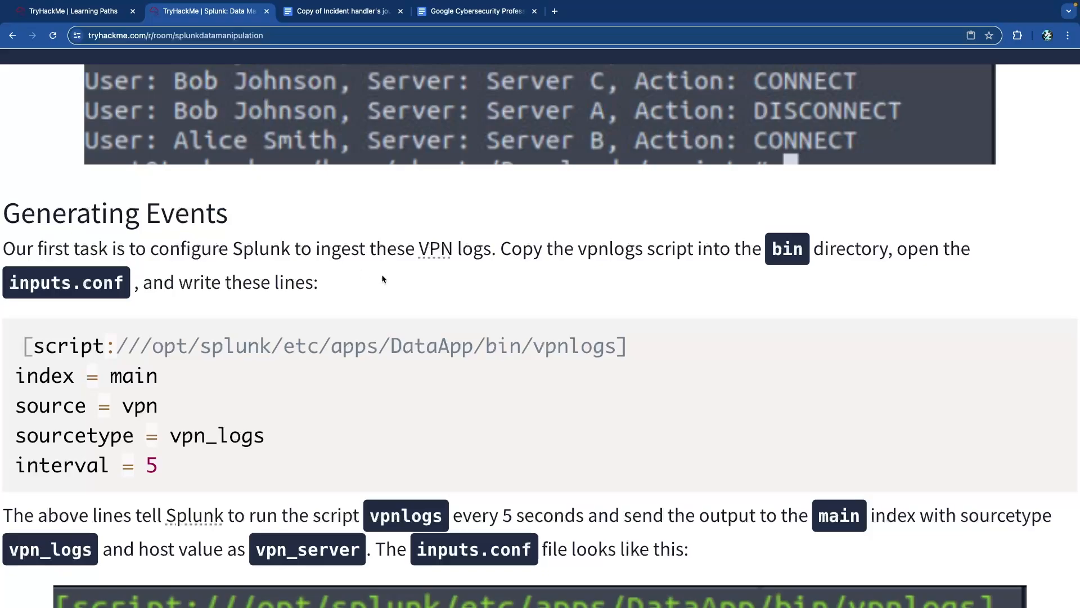
pyautogui.scroll(6, 441, 277)
pyautogui.scroll(-8, 451, 276)
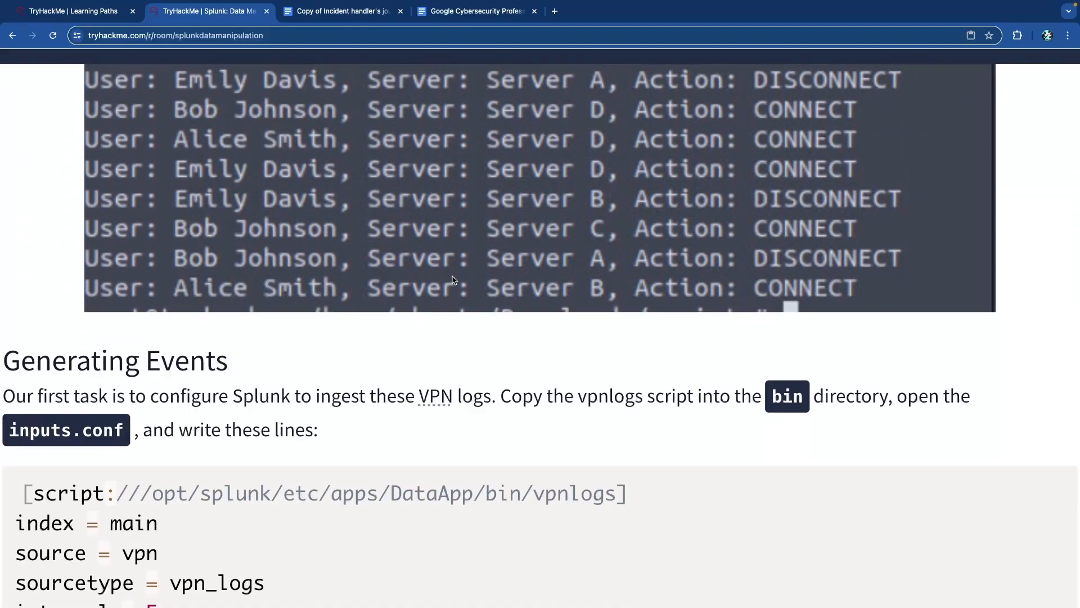
pyautogui.scroll(1, 148, 257)
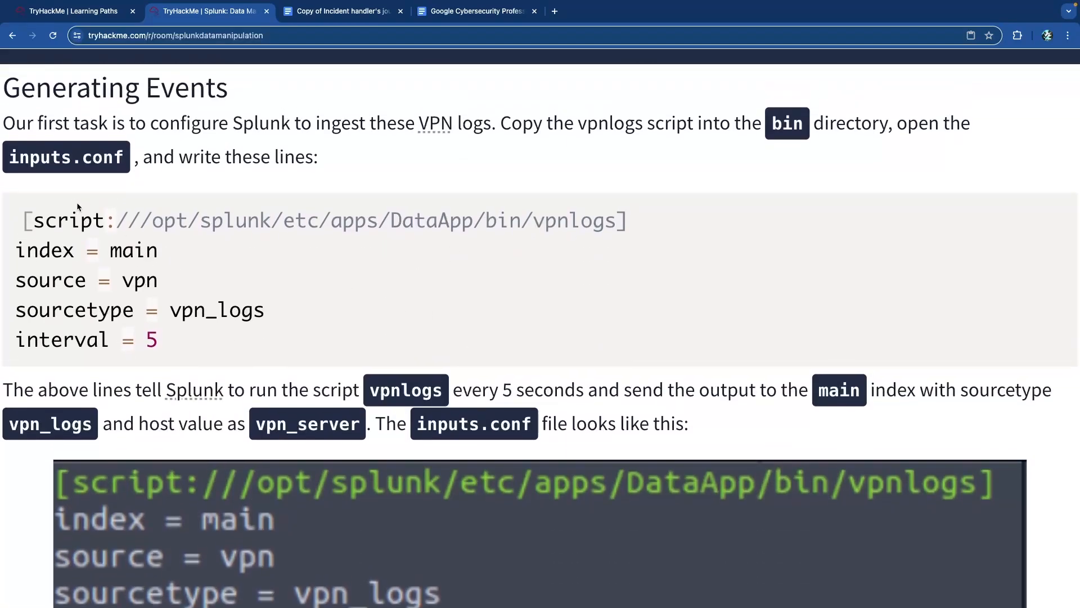
pyautogui.moveTo(497, 221); pyautogui.dragTo(661, 223)
pyautogui.click(662, 223)
pyautogui.moveTo(218, 123); pyautogui.dragTo(497, 133)
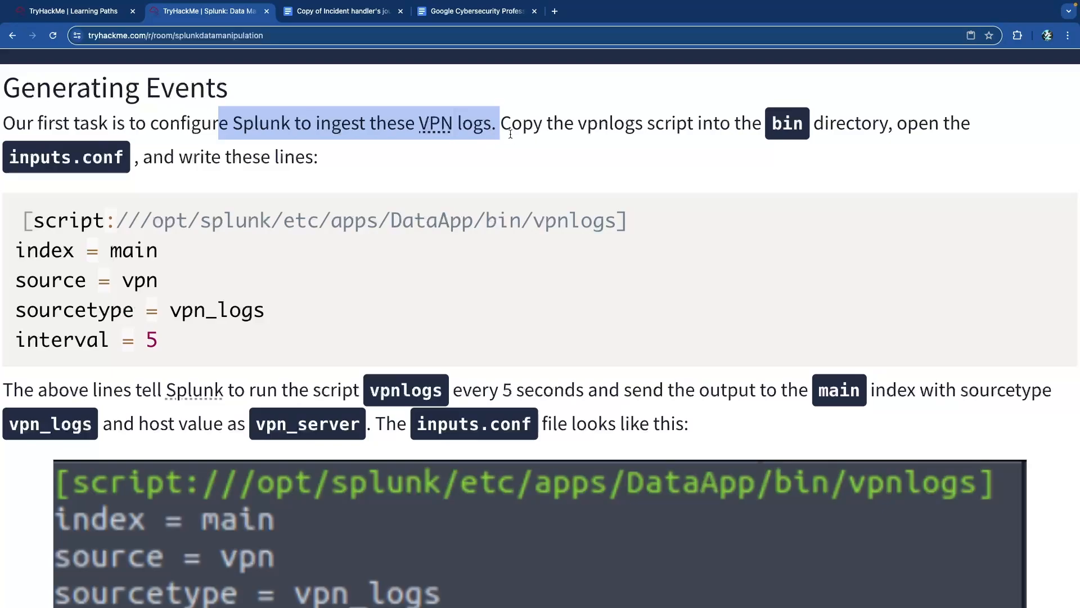
pyautogui.moveTo(575, 125); pyautogui.dragTo(899, 145)
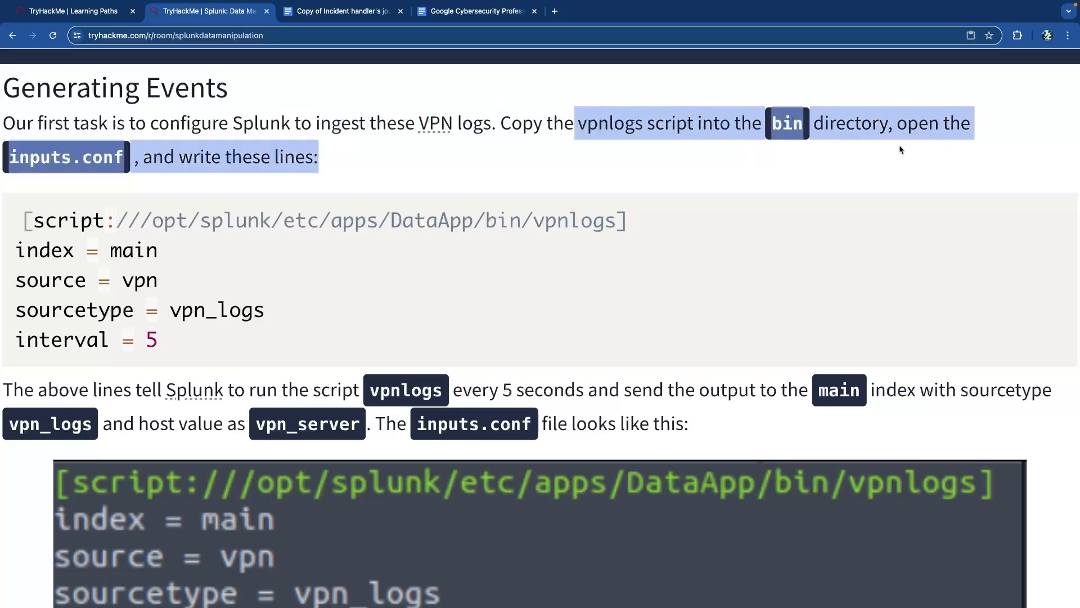
pyautogui.click(86, 157)
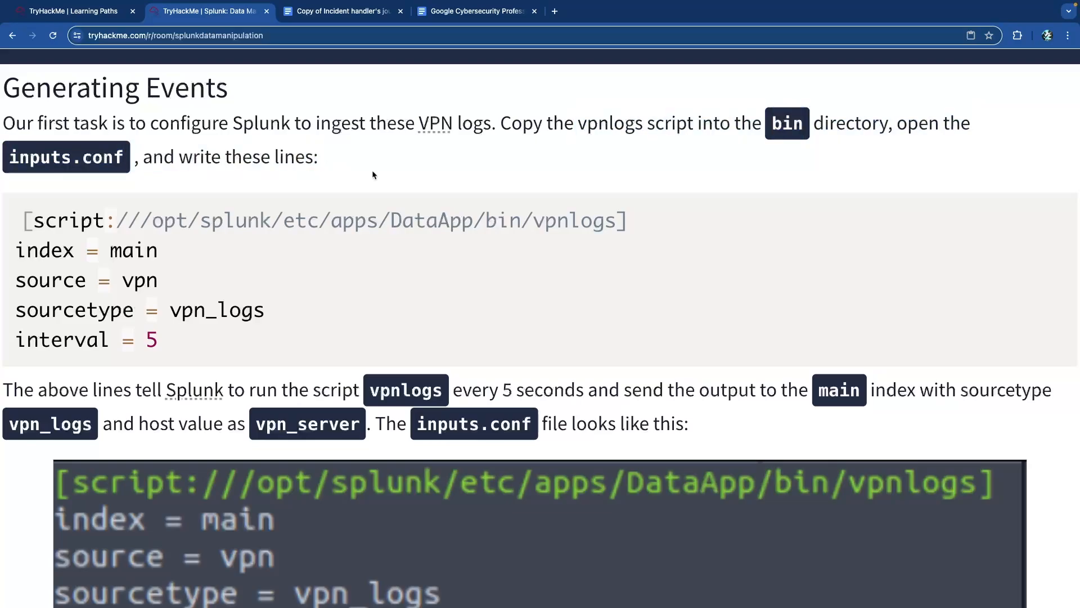
# - Read how the script runs on a schedule and sends output to the main index
pyautogui.scroll(-3, 216, 214)
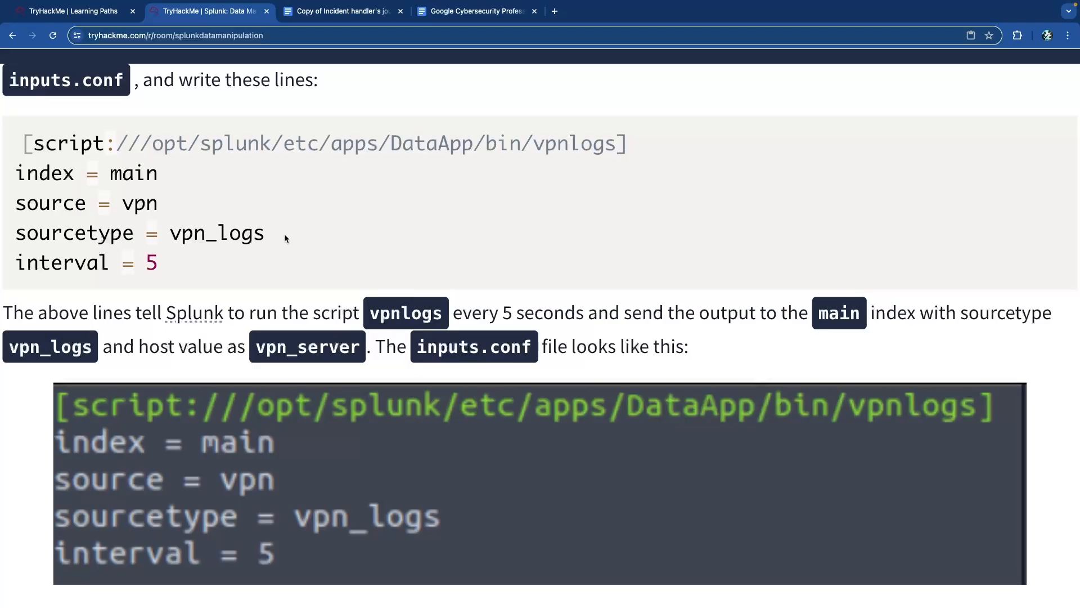
pyautogui.scroll(3, 327, 234)
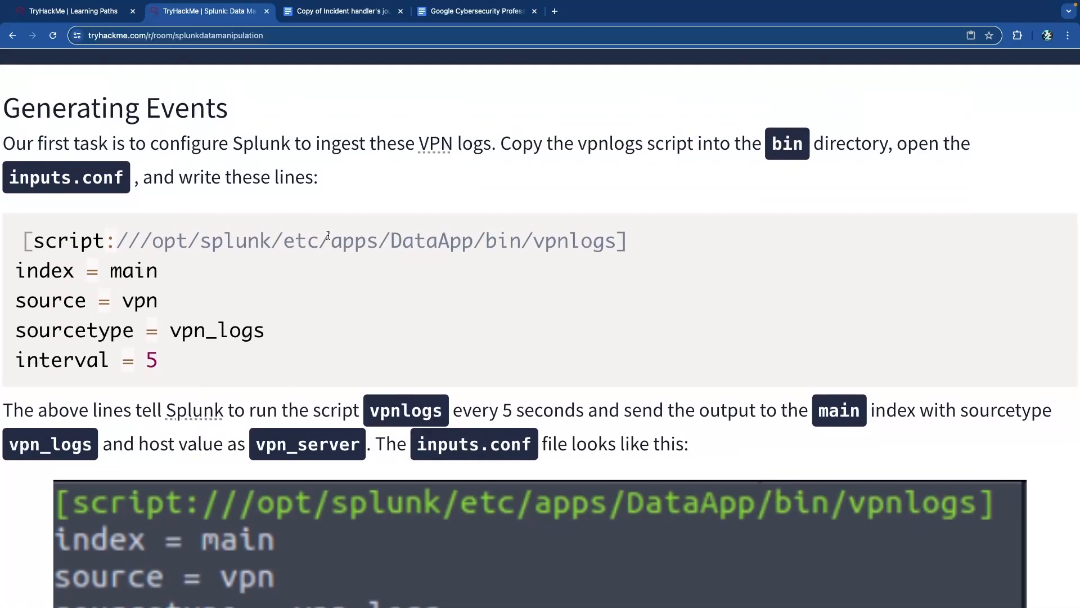
pyautogui.scroll(-2, 328, 235)
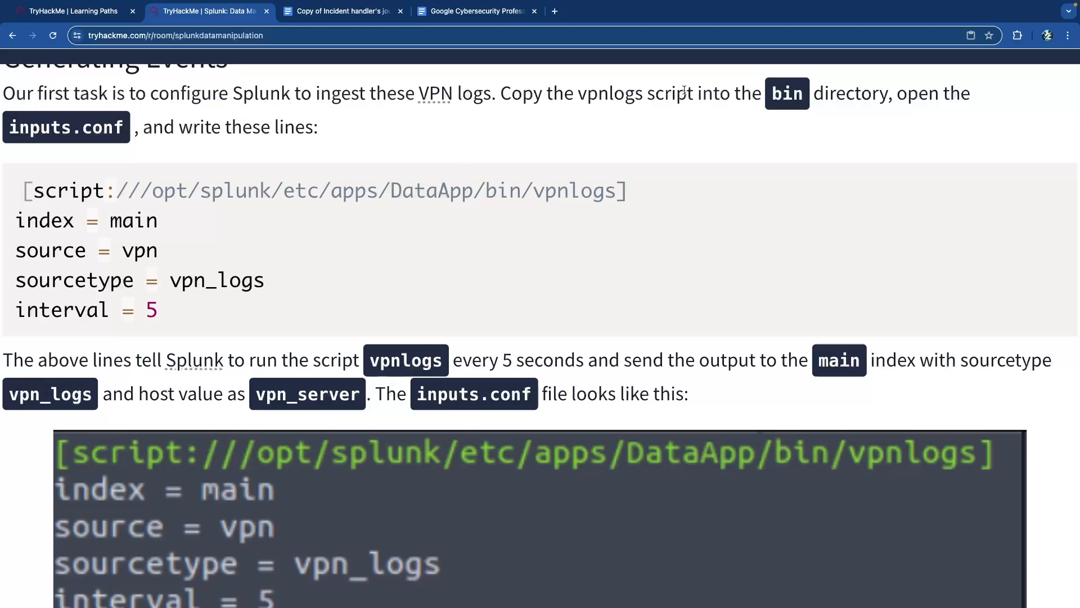
pyautogui.scroll(-5, 78, 152)
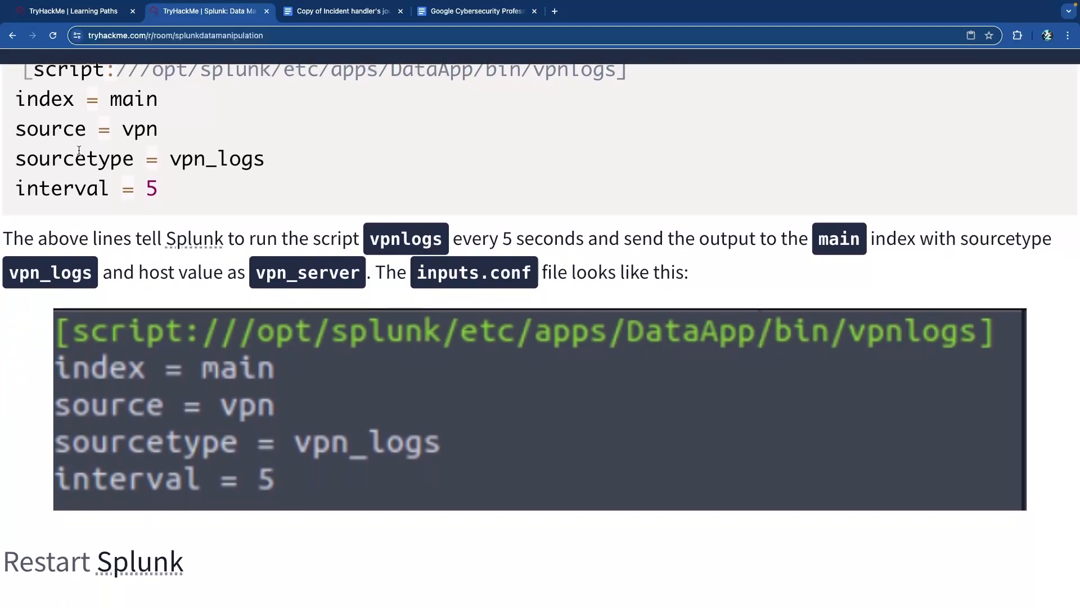
pyautogui.moveTo(330, 223); pyautogui.dragTo(580, 225)
pyautogui.click(580, 225)
pyautogui.moveTo(685, 225); pyautogui.dragTo(969, 225)
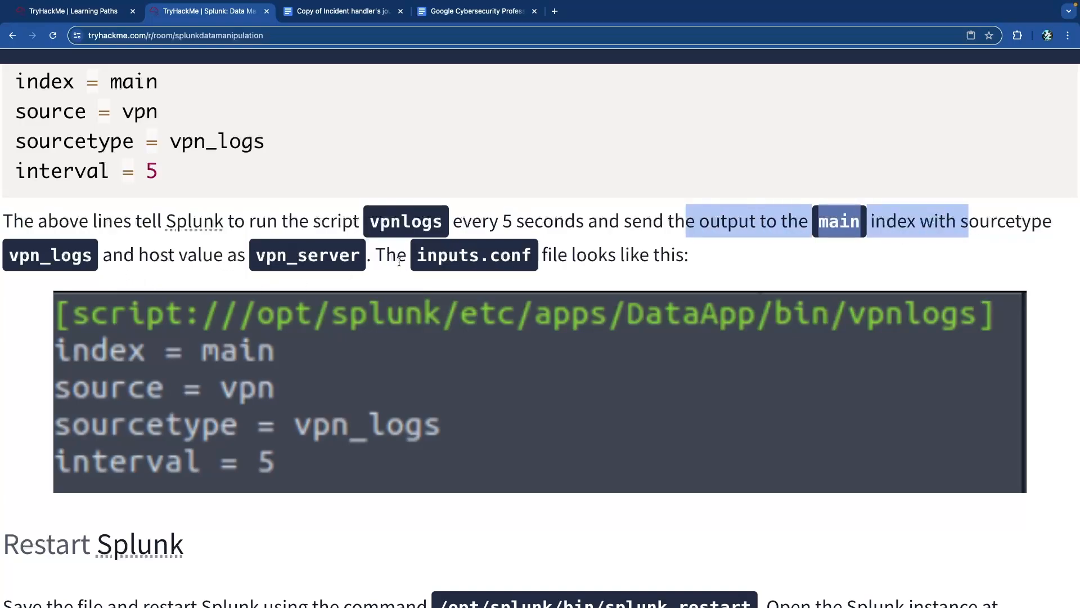
pyautogui.scroll(-1, 556, 268)
pyautogui.scroll(-1, 556, 268)
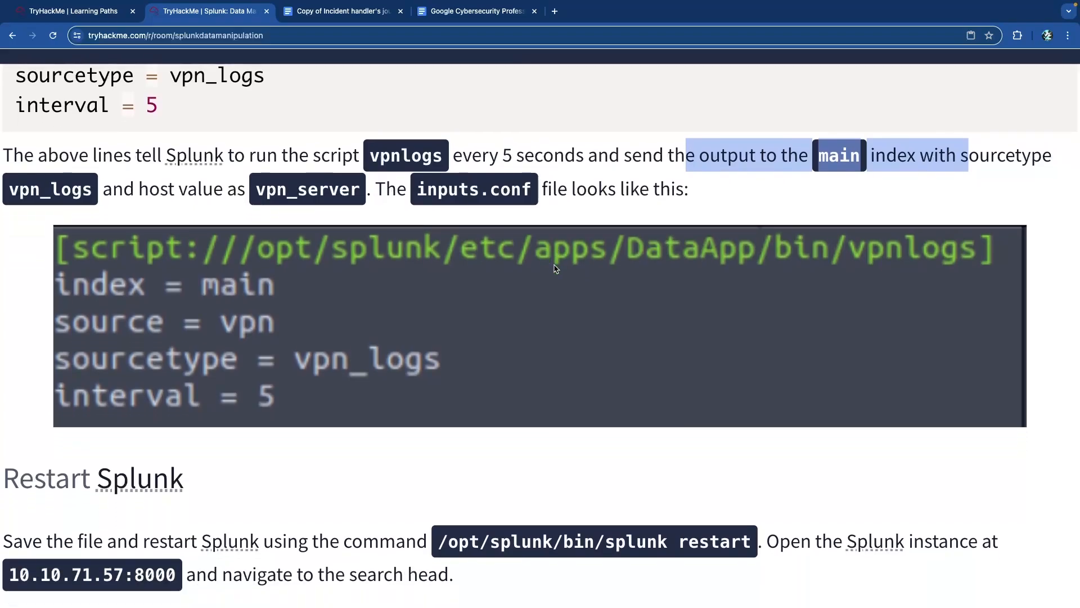
pyautogui.scroll(-3, 489, 277)
pyautogui.scroll(-5, 489, 277)
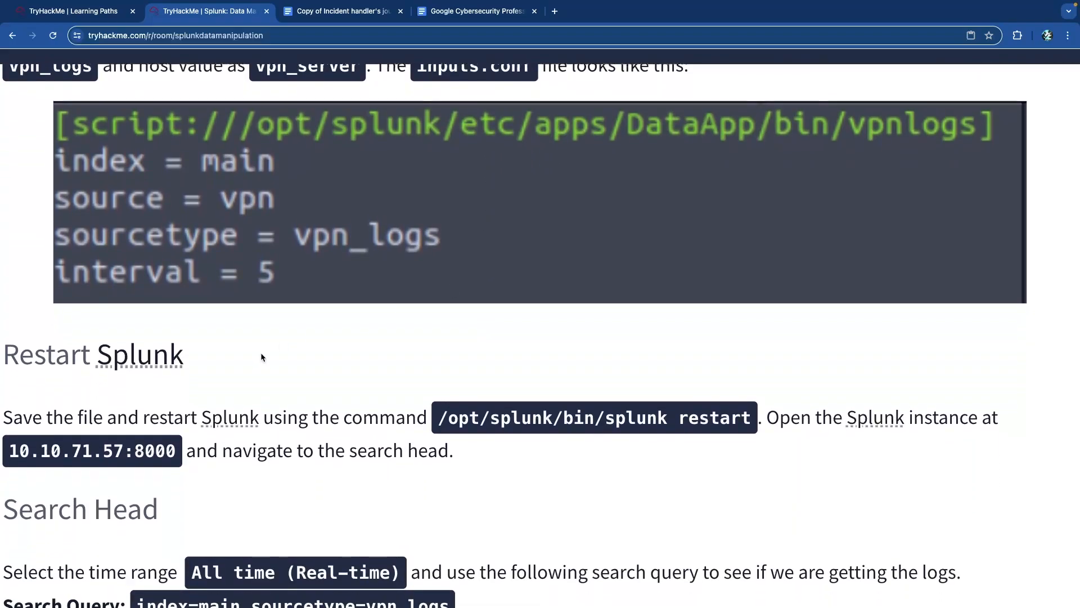
pyautogui.scroll(-6, 268, 352)
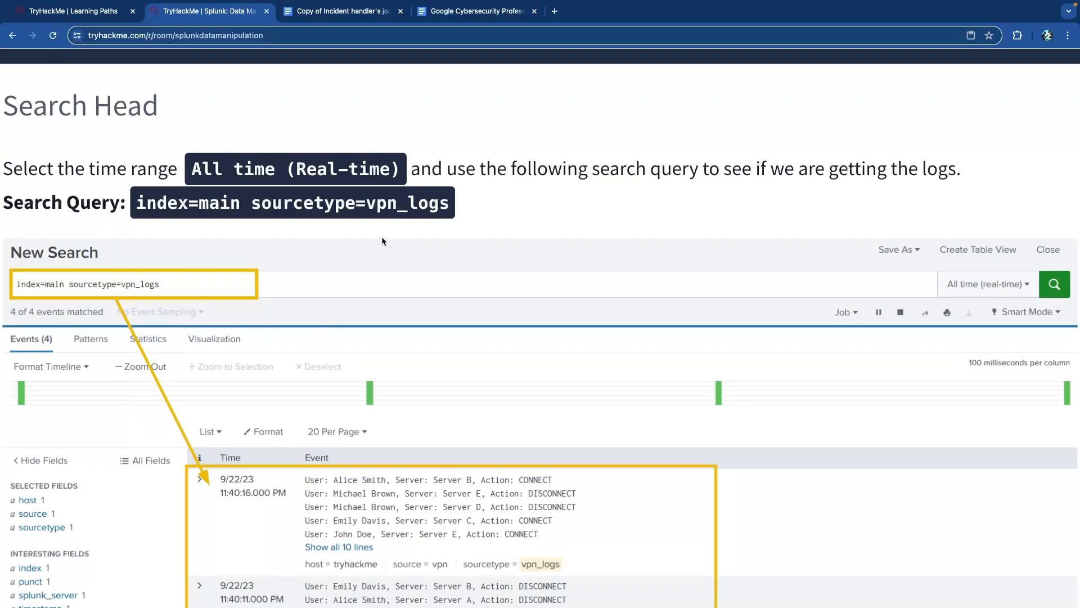
pyautogui.scroll(-5, 415, 234)
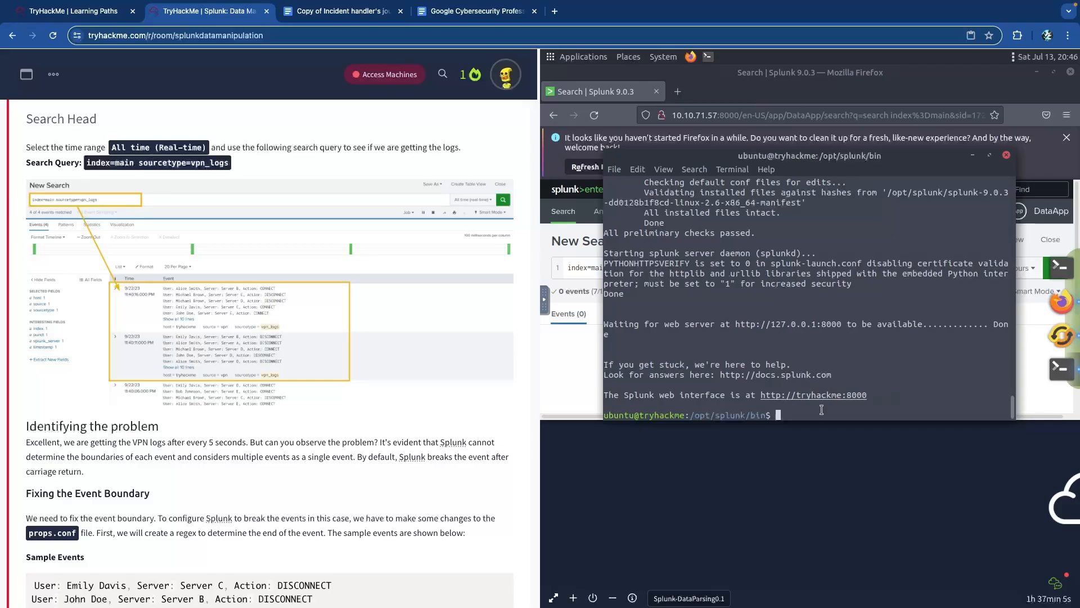
pyautogui.scroll(8, 390, 341)
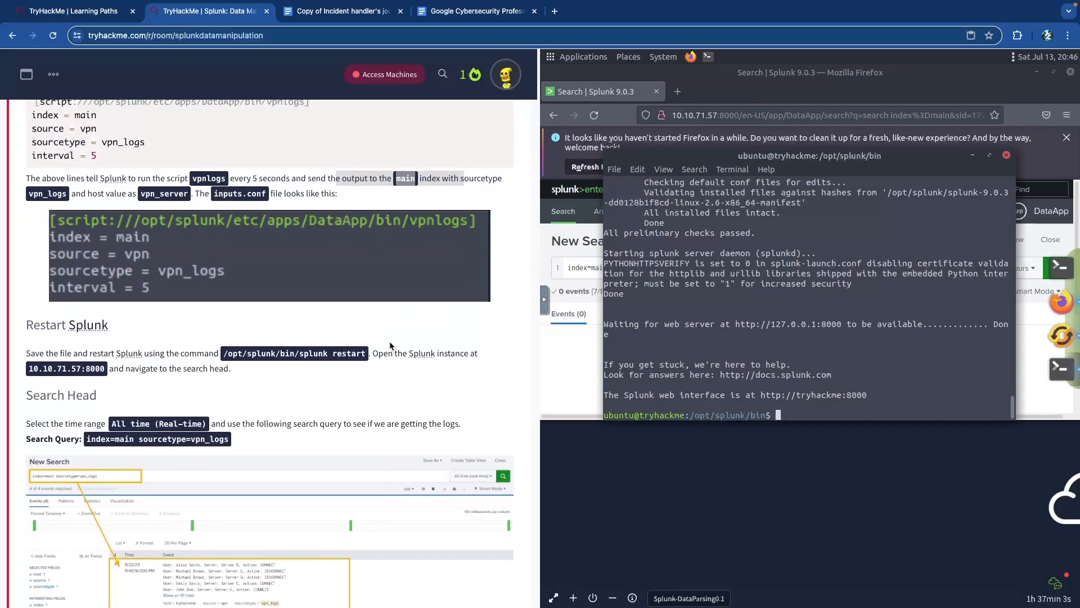
pyautogui.scroll(1, 390, 345)
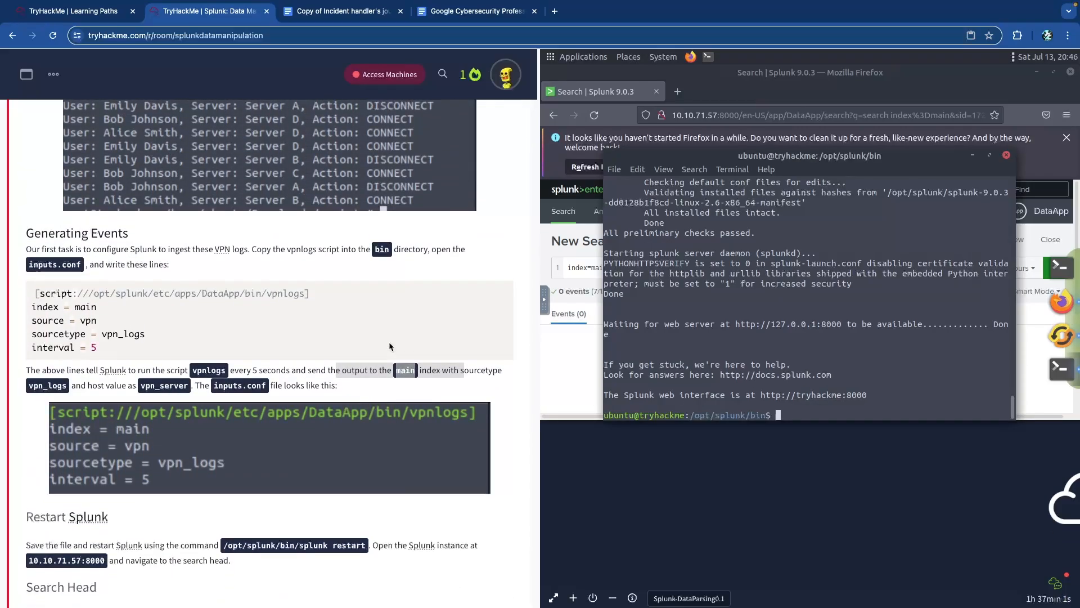
pyautogui.moveTo(190, 294); pyautogui.dragTo(311, 293)
pyautogui.click(313, 294)
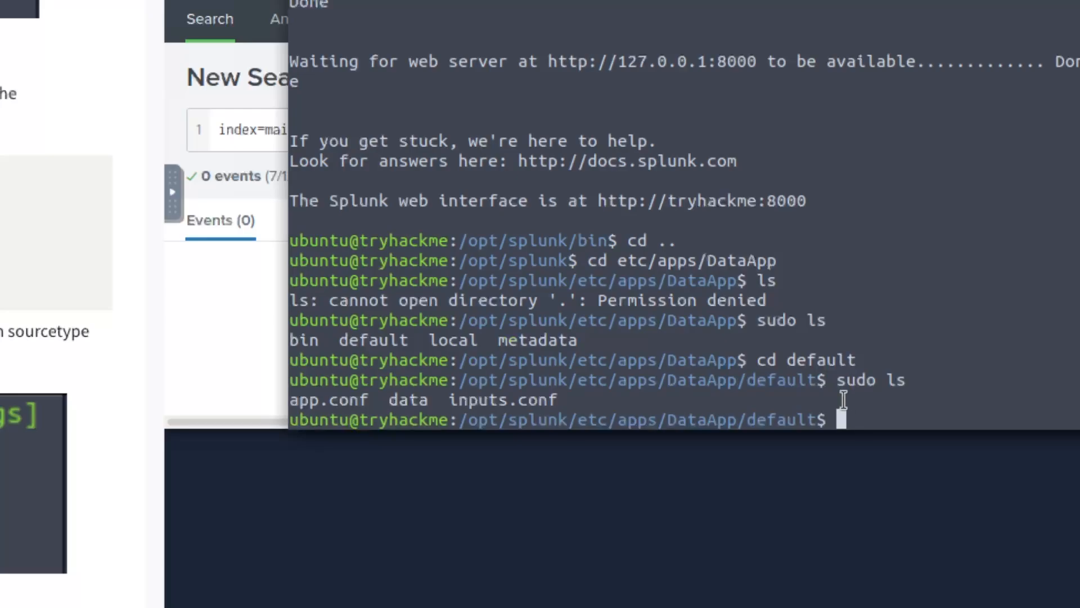
# - Open inputs.conf with sudo nano and add blank lines below the existing stanza
pyautogui.write('sudo an')
pyautogui.press('BackSpace')
pyautogui.press('BackSpace')
pyautogui.write('nano inputs.conf')
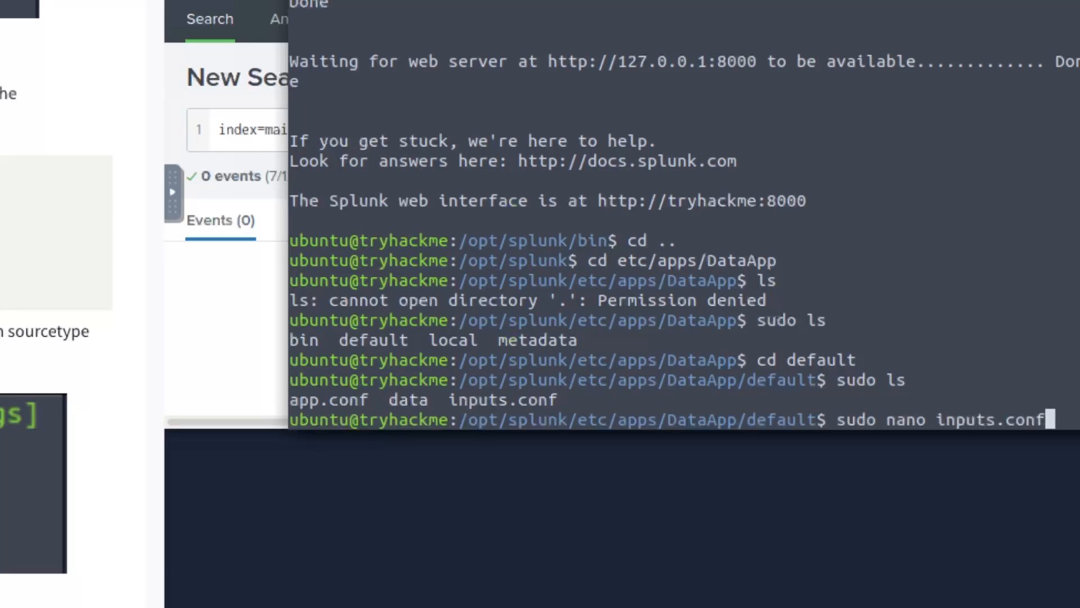
pyautogui.press('Return')
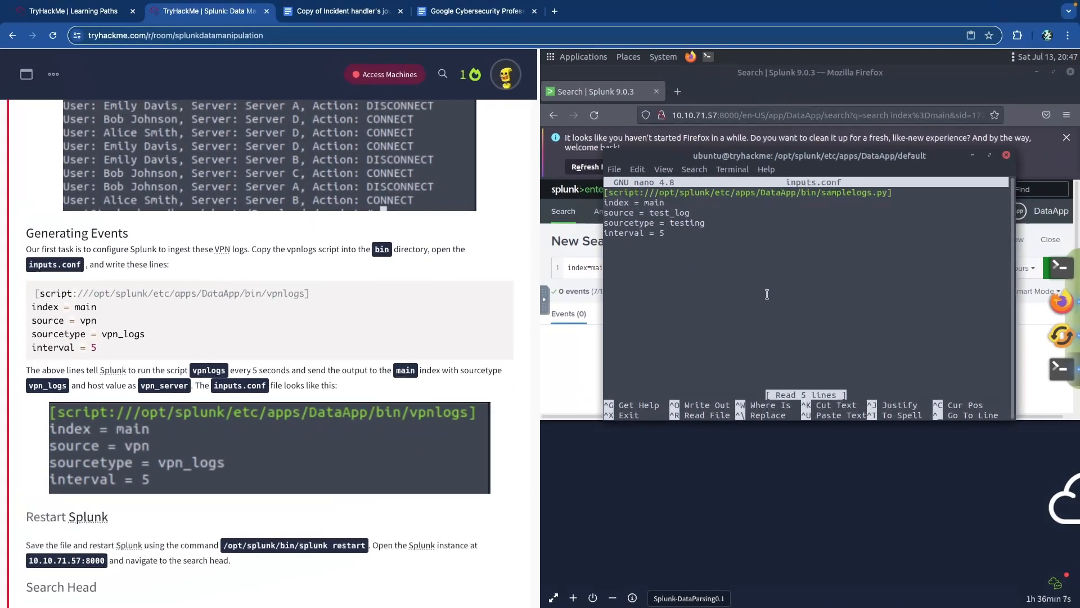
pyautogui.press('Down')
pyautogui.press('Down')
pyautogui.press('Down')
pyautogui.press('Down')
pyautogui.press('Down')
pyautogui.press('Return')
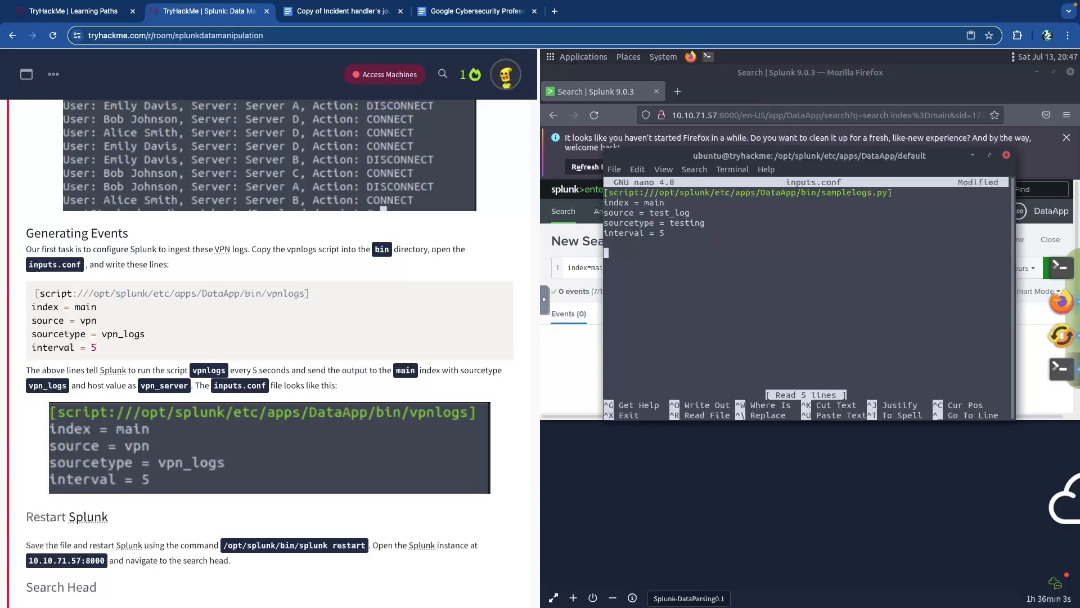
pyautogui.press('Return')
# - Paste the vpnlogs stanza (index main, source vpn, sourcetype vpn_logs, interval 5) and save inputs.conf
pyautogui.moveTo(112, 351); pyautogui.dragTo(42, 294)
pyautogui.rightClick(42, 294)
pyautogui.click(73, 315)
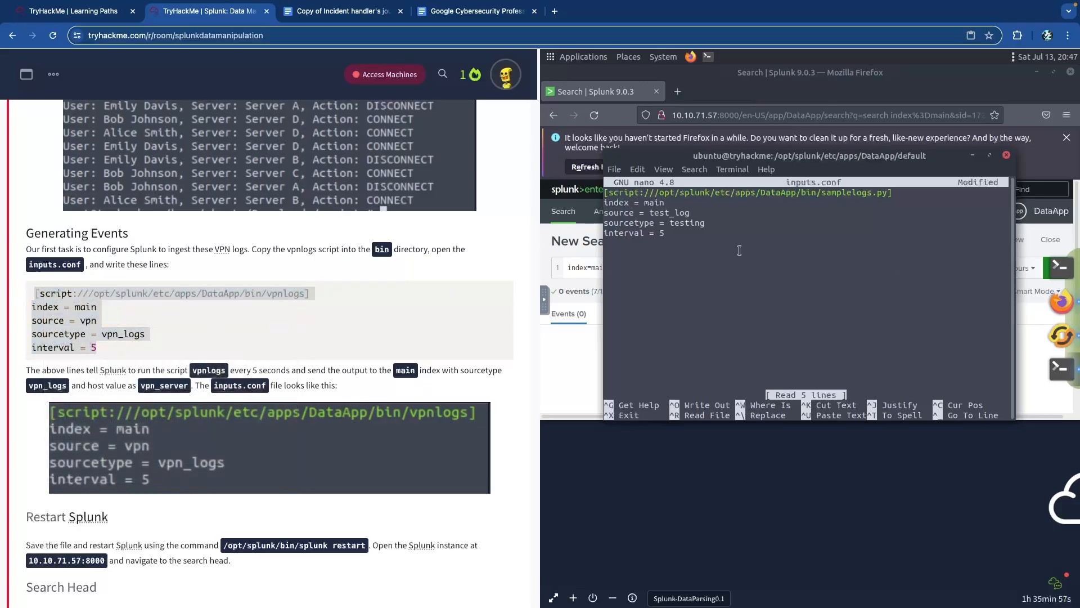
pyautogui.rightClick(697, 270)
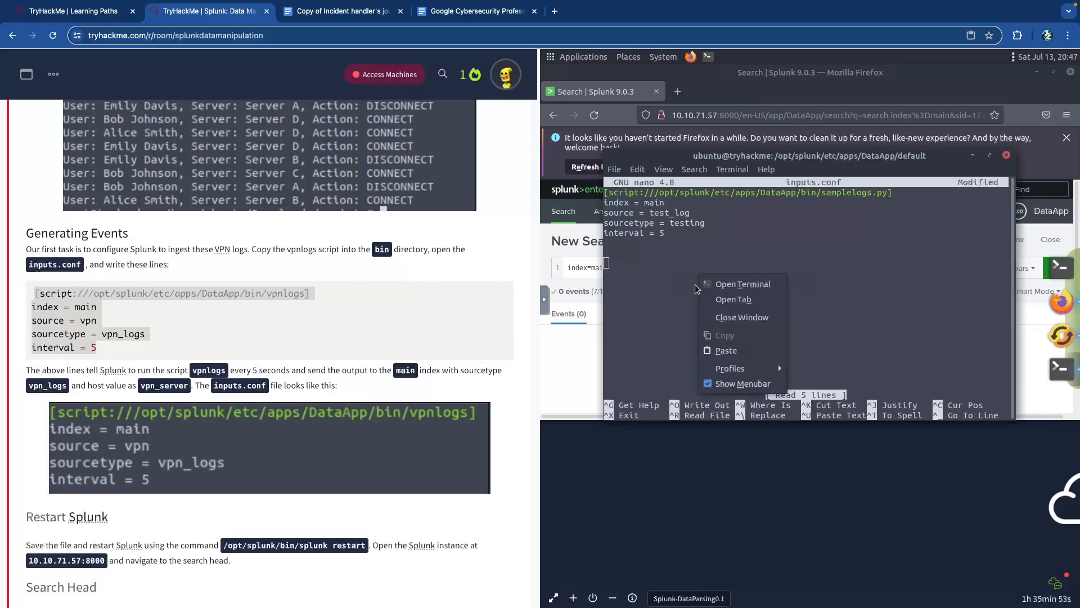
pyautogui.click(729, 349)
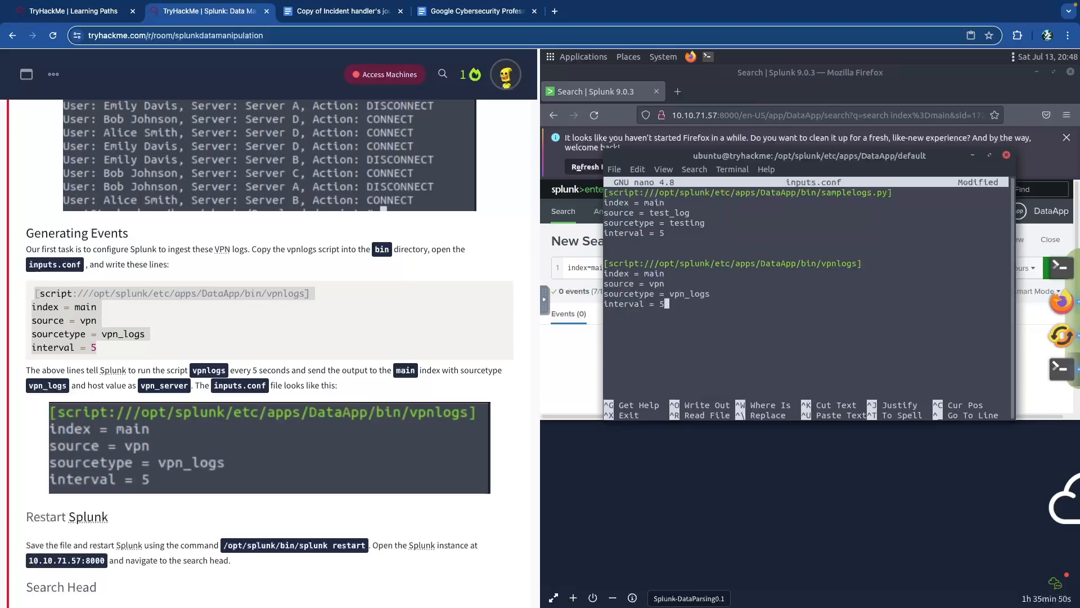
pyautogui.hotkey('ctrl', 'o')
pyautogui.press('Return')
pyautogui.hotkey('ctrl', 'x')
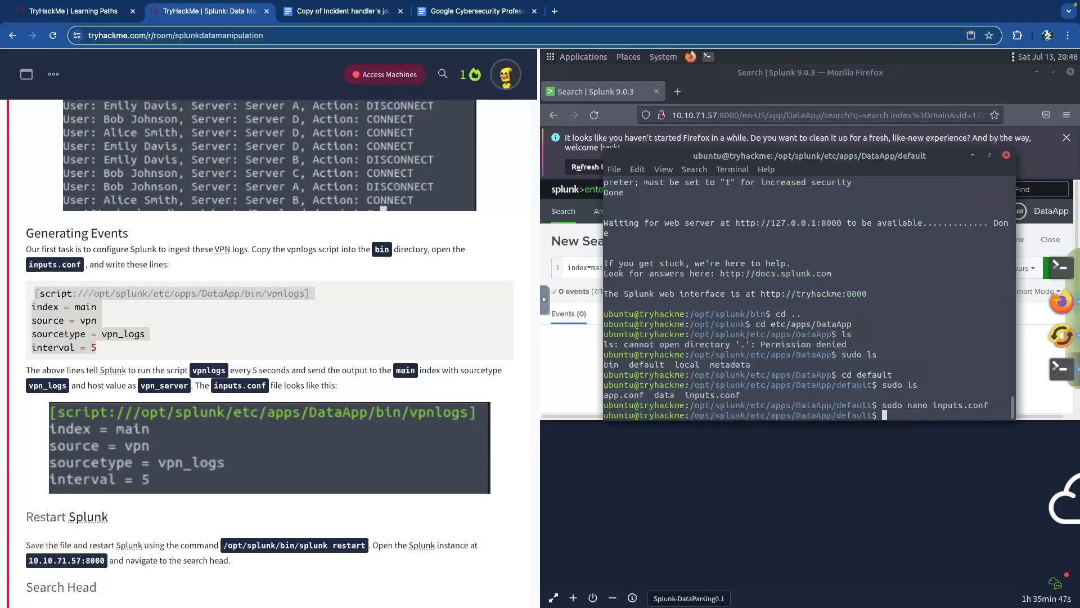
# - Scroll the room page past the Search Head results screenshot
pyautogui.click(267, 326)
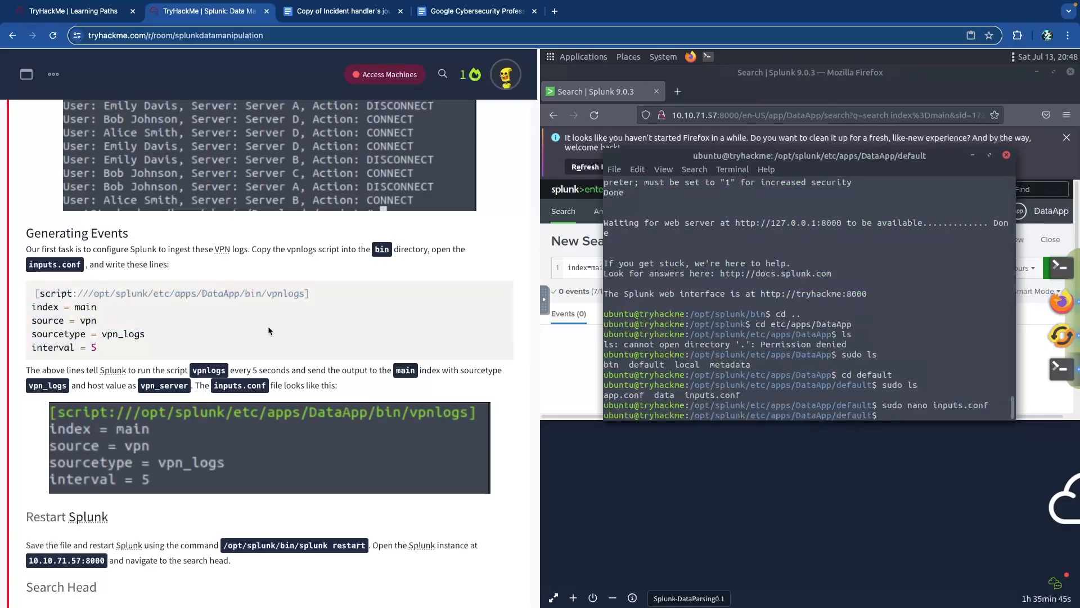
pyautogui.scroll(-1, 270, 327)
pyautogui.scroll(-2, 270, 327)
pyautogui.scroll(-3, 271, 326)
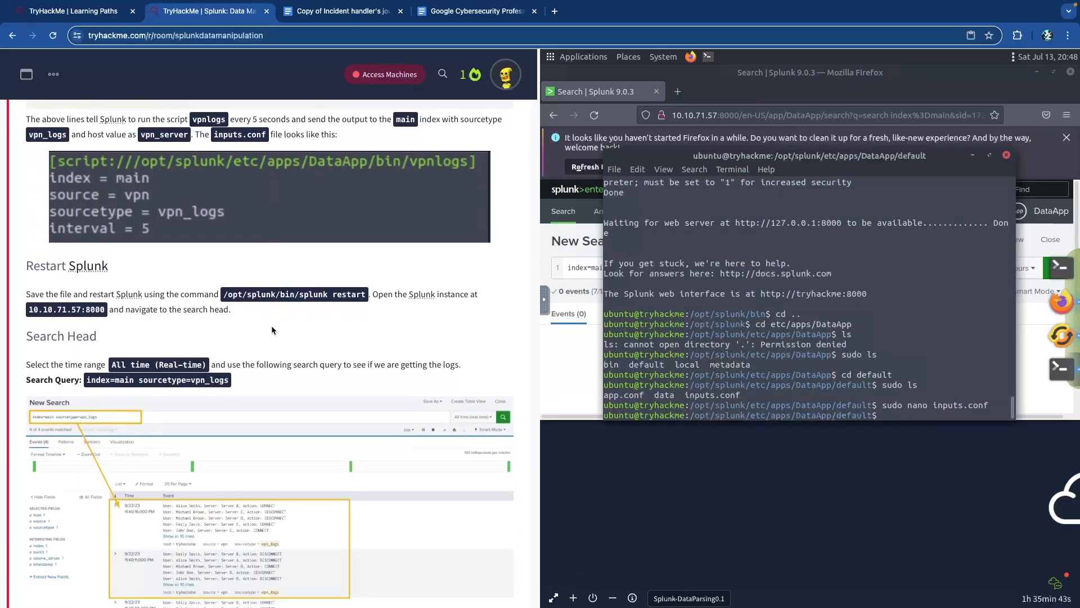
pyautogui.scroll(-7, 272, 329)
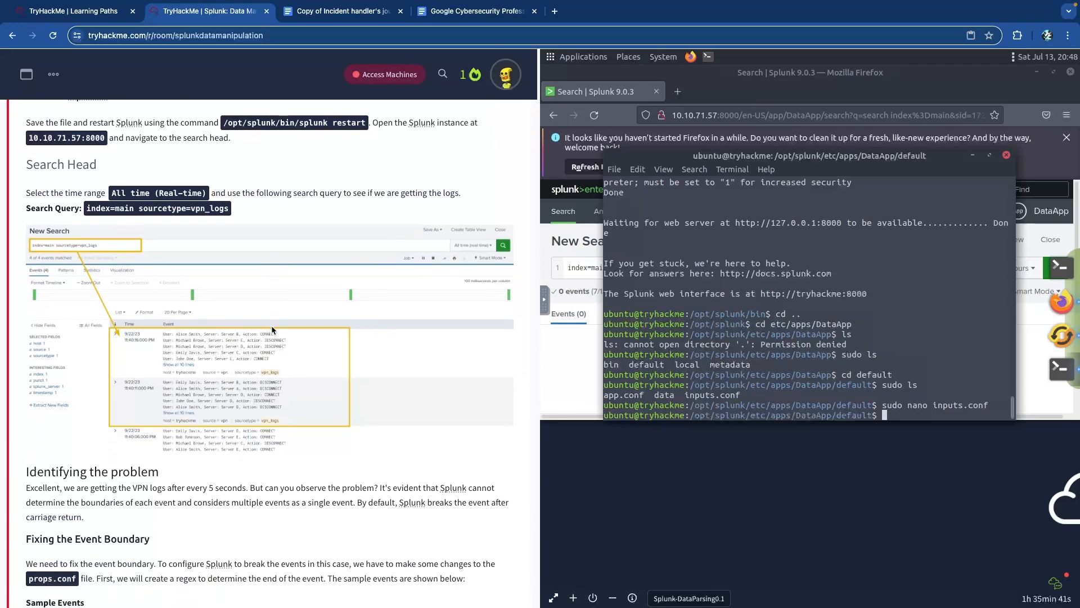
pyautogui.scroll(-5, 272, 330)
pyautogui.scroll(2, 276, 327)
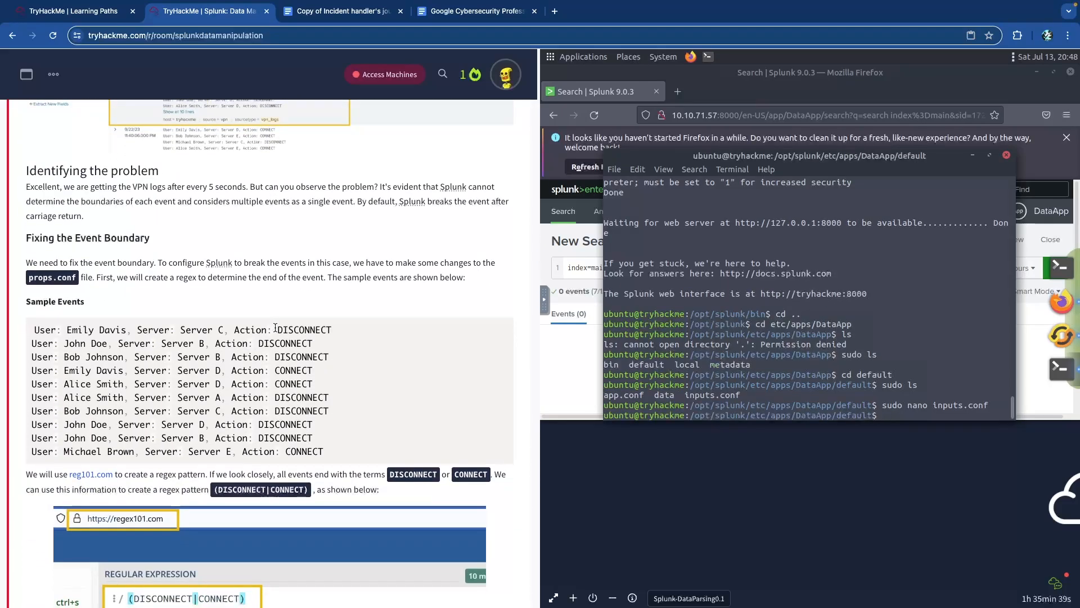
pyautogui.scroll(8, 277, 327)
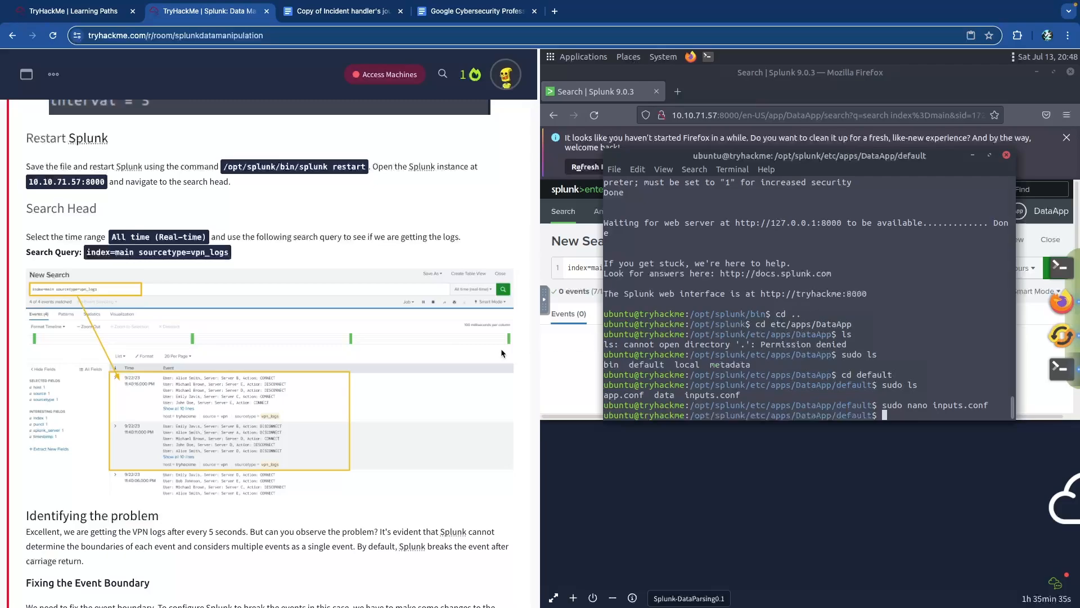
pyautogui.scroll(-3, 315, 349)
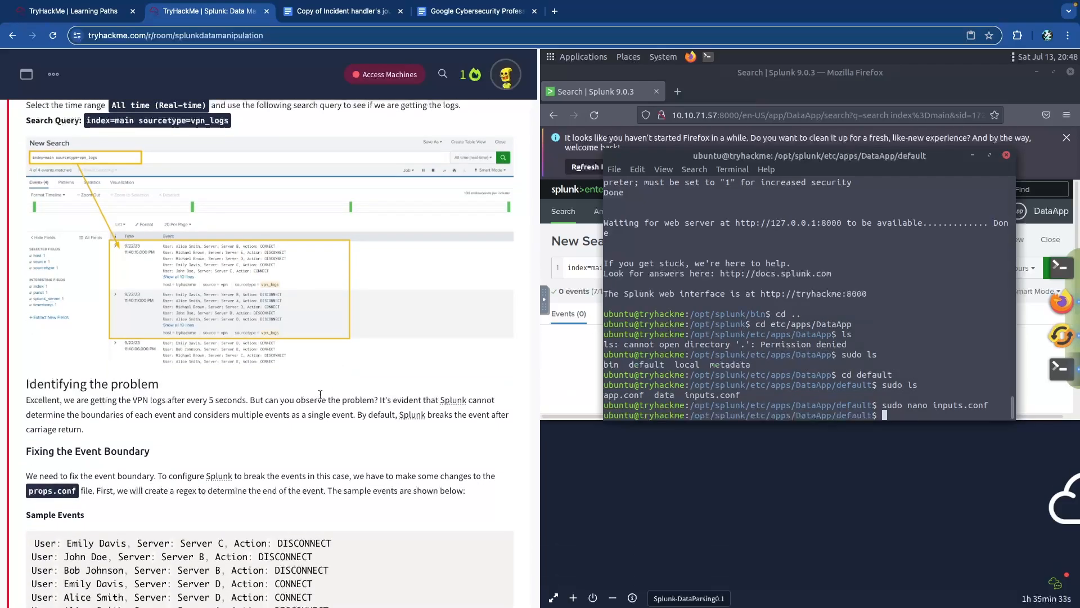
pyautogui.scroll(1, 323, 398)
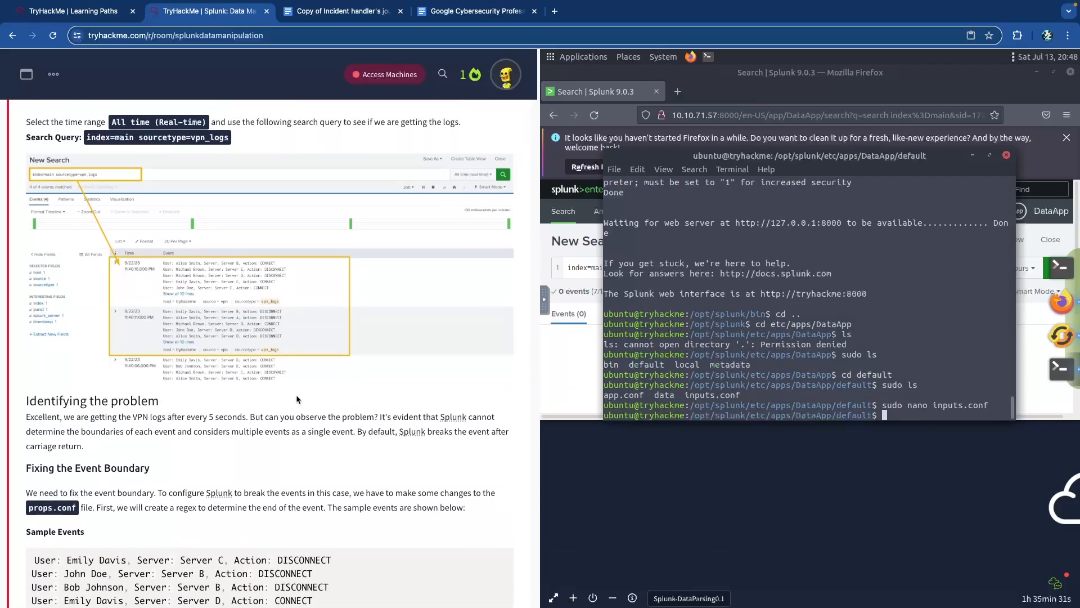
pyautogui.scroll(5, 298, 400)
pyautogui.scroll(8, 298, 399)
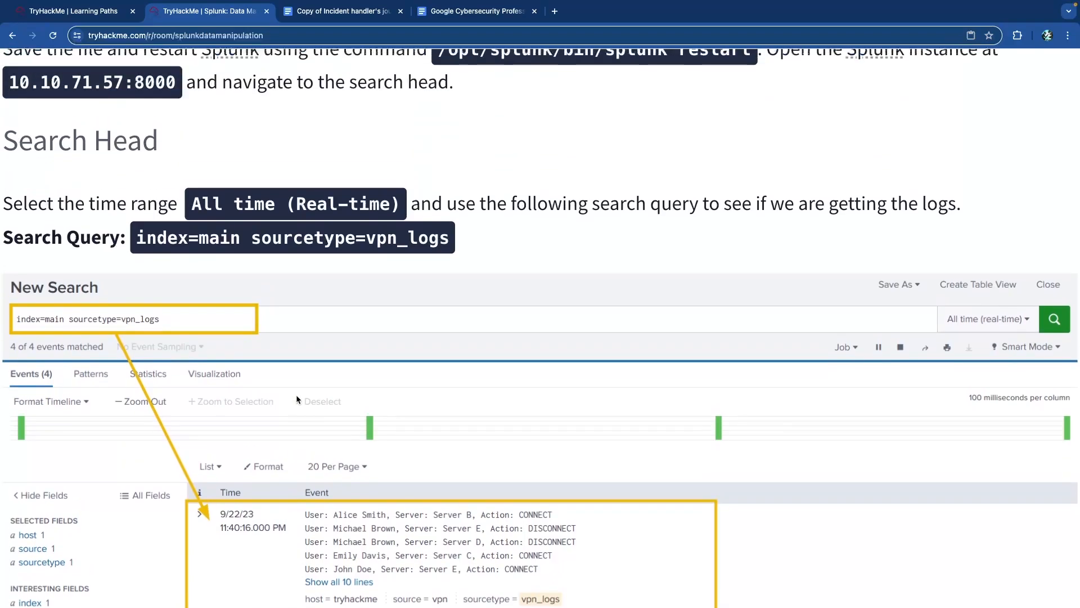
pyautogui.scroll(1, 297, 398)
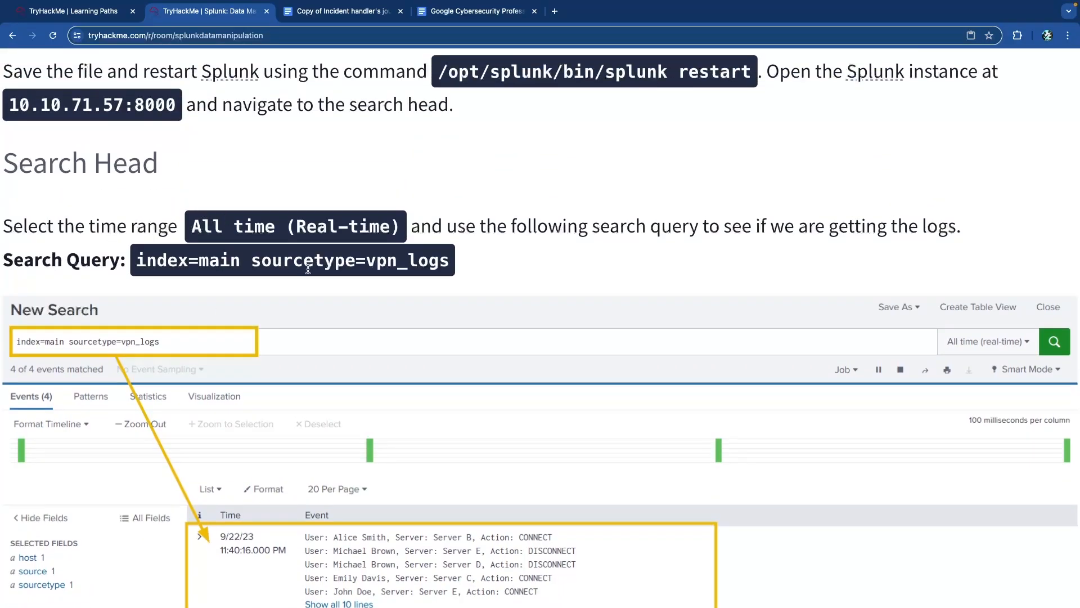
# - Read the search query and the 'Identifying the problem' explanation of merged VPN events
pyautogui.moveTo(155, 260); pyautogui.dragTo(189, 262)
pyautogui.click(242, 264)
pyautogui.moveTo(271, 264); pyautogui.dragTo(425, 265)
pyautogui.click(425, 265)
pyautogui.scroll(-1, 425, 266)
pyautogui.scroll(6, 423, 265)
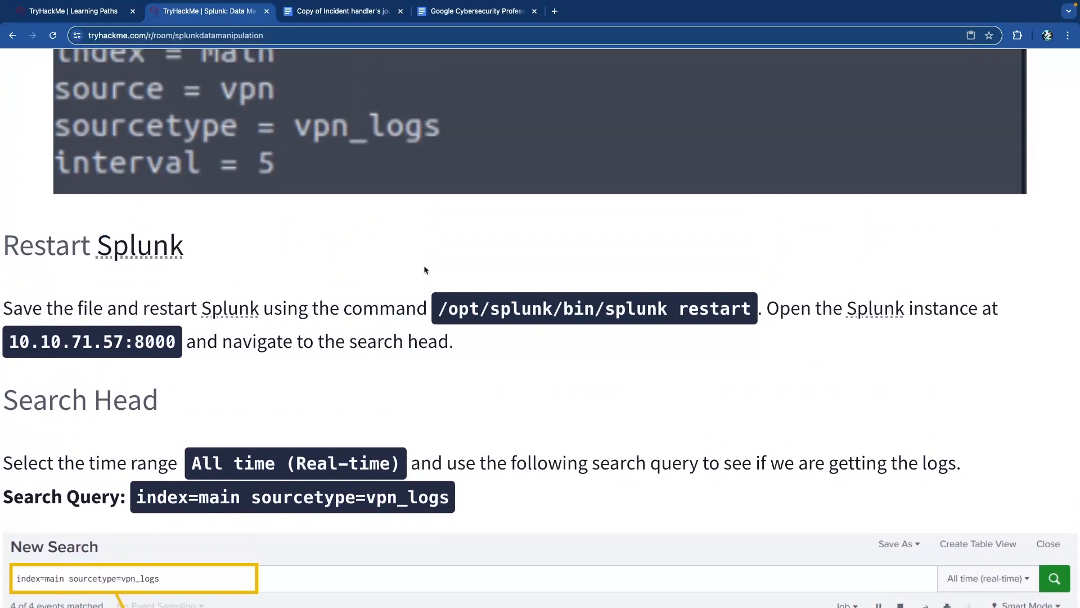
pyautogui.scroll(-12, 255, 283)
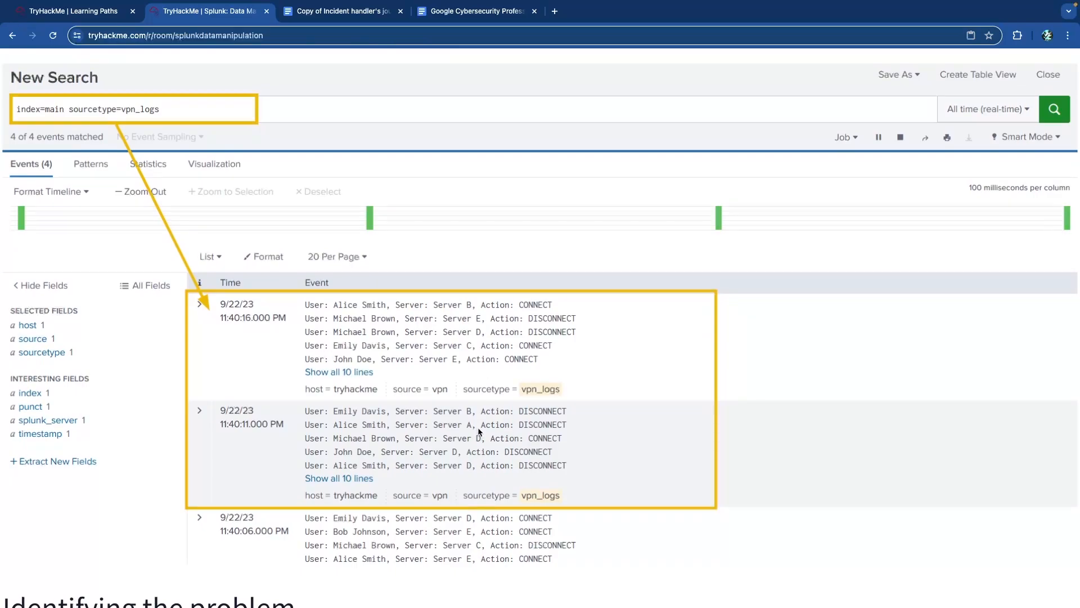
pyautogui.scroll(3, 479, 431)
pyautogui.scroll(-7, 479, 431)
pyautogui.scroll(-5, 478, 431)
pyautogui.scroll(2, 393, 406)
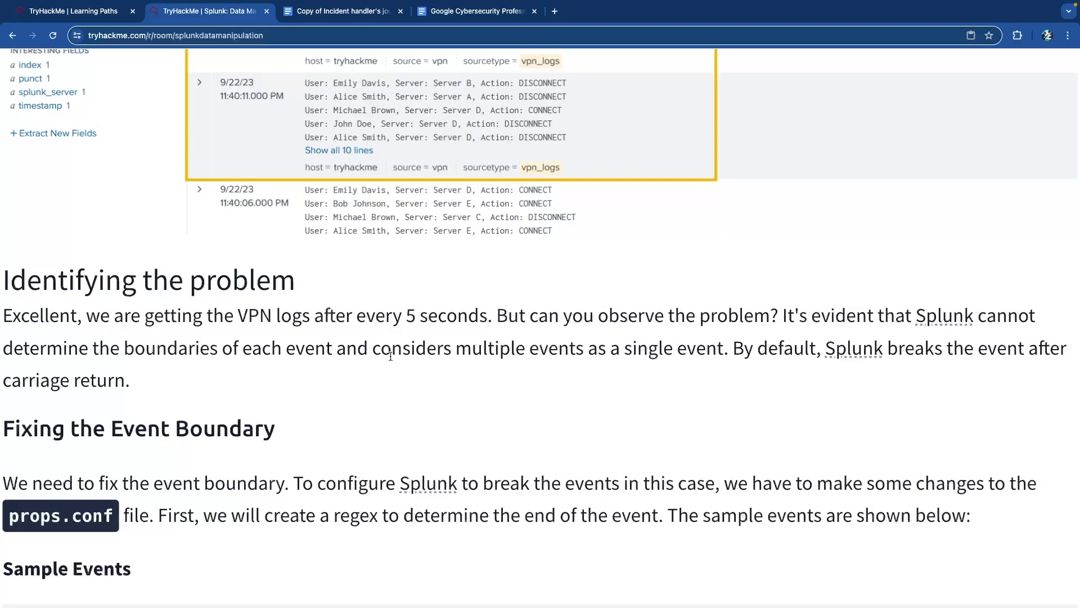
# - Read about merged events, the sample VPN events, and the props.conf regex suggestion
pyautogui.moveTo(497, 354); pyautogui.dragTo(675, 355)
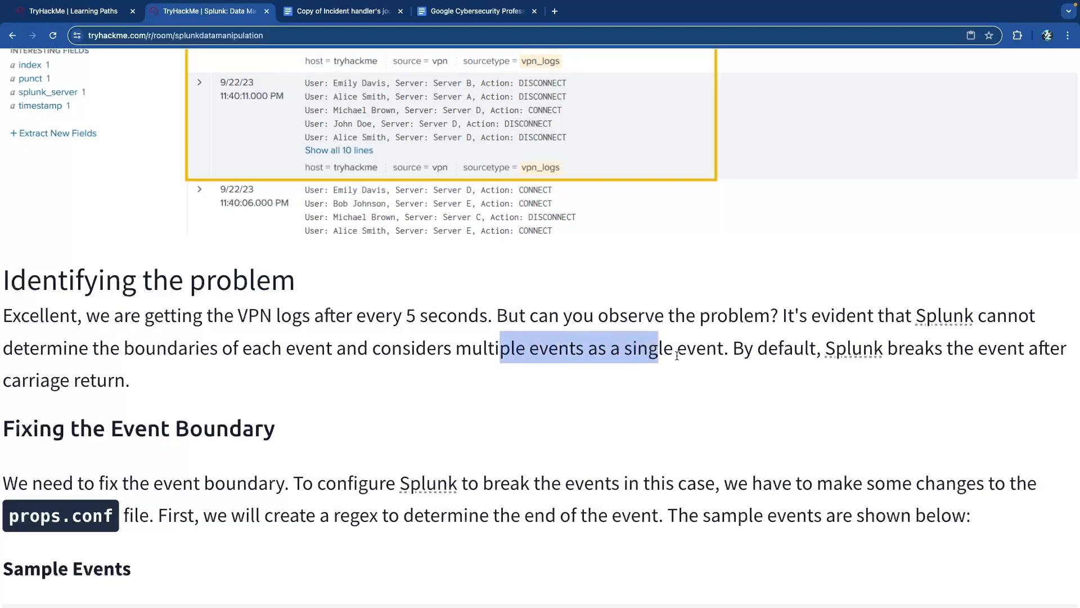
pyautogui.click(676, 354)
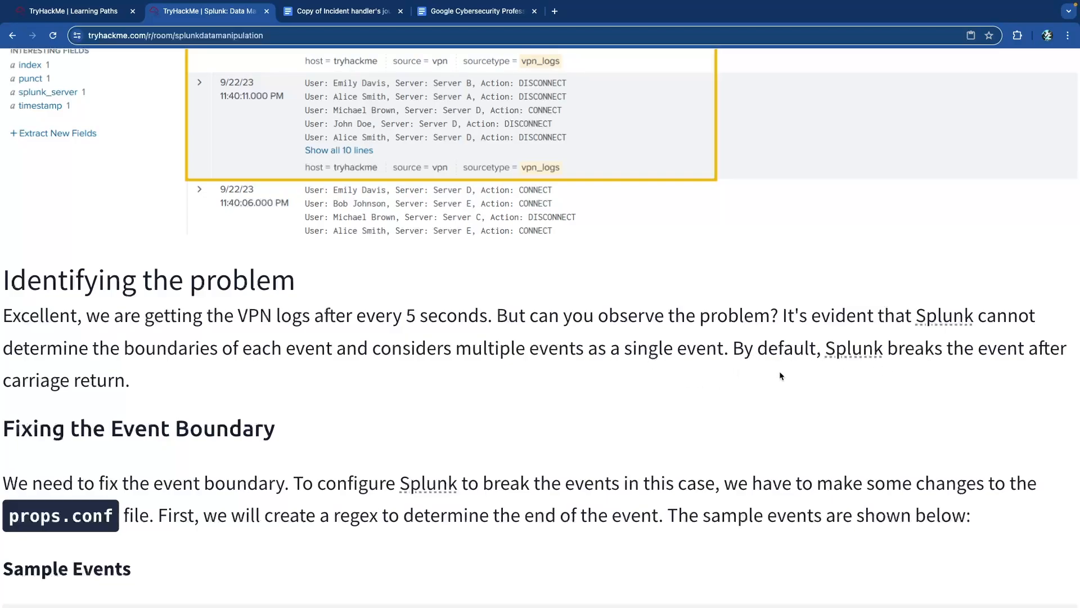
pyautogui.scroll(-5, 381, 356)
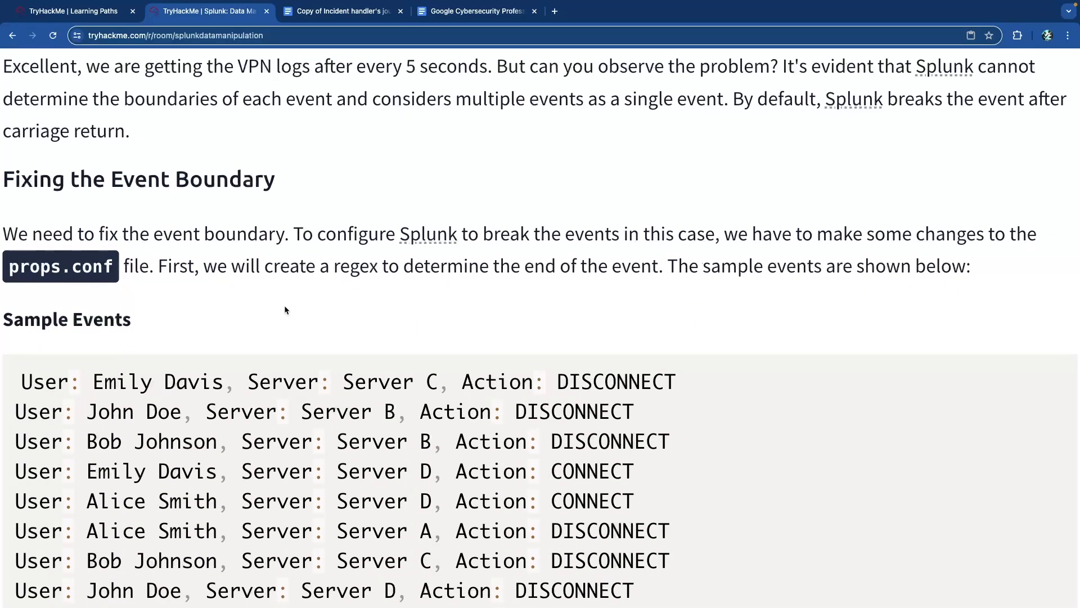
pyautogui.scroll(-1, 284, 310)
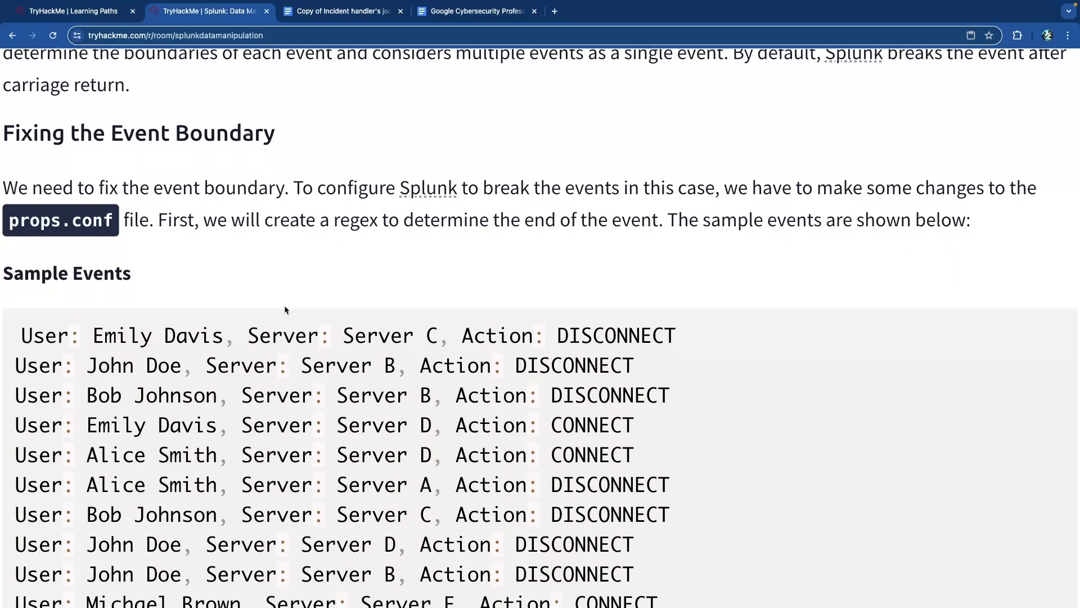
pyautogui.moveTo(95, 339); pyautogui.dragTo(607, 454)
pyautogui.click(414, 392)
pyautogui.moveTo(106, 224); pyautogui.dragTo(10, 226)
pyautogui.click(152, 227)
pyautogui.moveTo(200, 226); pyautogui.dragTo(416, 227)
pyautogui.click(461, 218)
# - Open the reg101.com link in a background tab and view the (DISCONNECT|CONNECT) example
pyautogui.scroll(-4, 557, 226)
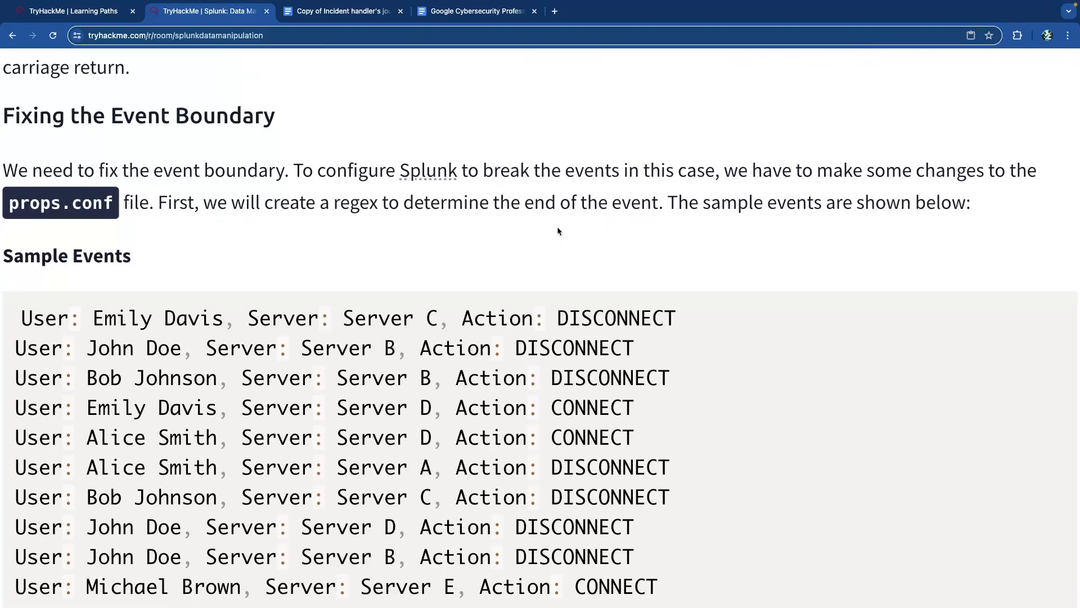
pyautogui.scroll(-10, 559, 231)
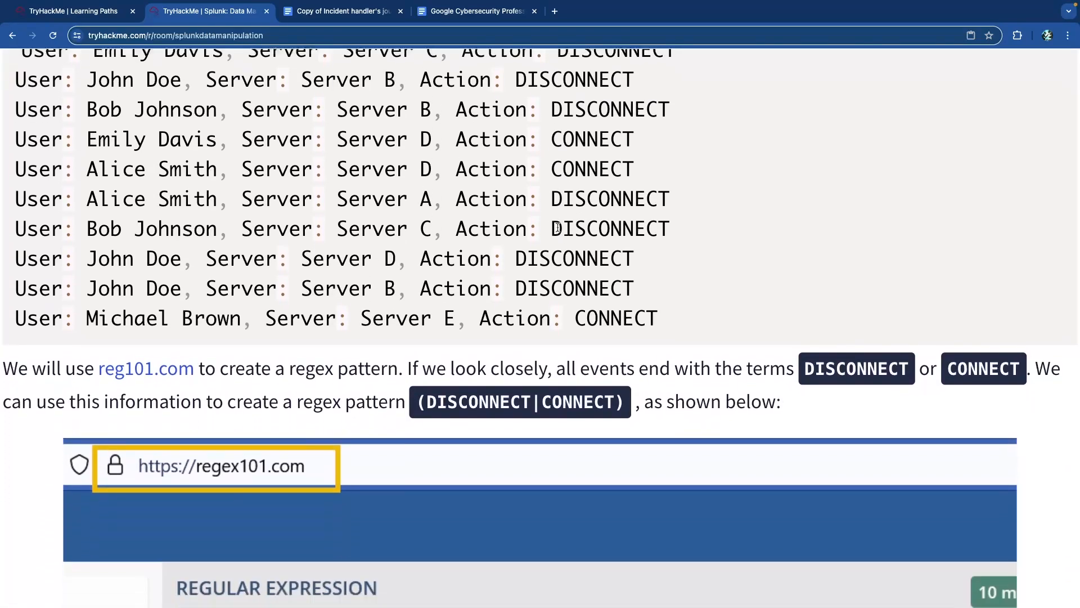
pyautogui.scroll(-2, 557, 227)
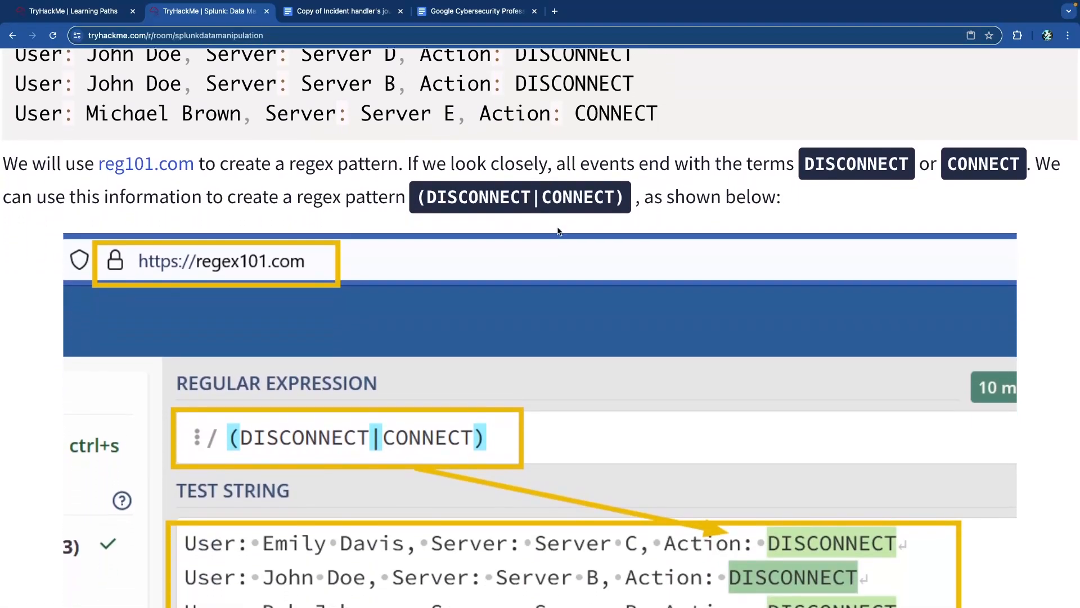
pyautogui.scroll(2, 557, 227)
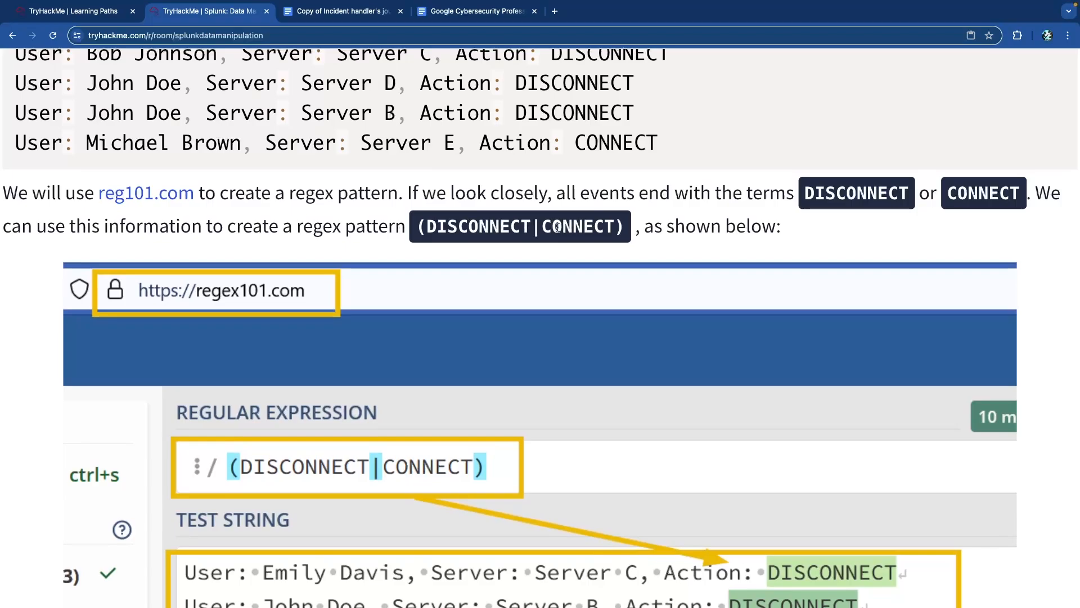
pyautogui.keyDown('super'); pyautogui.click(136, 198); pyautogui.keyUp('super')
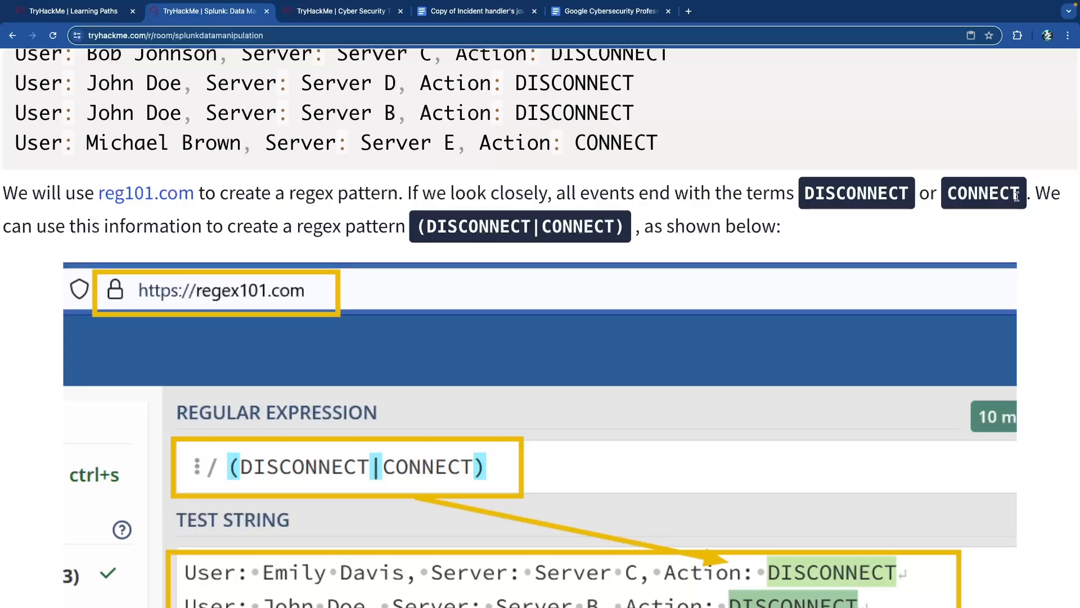
pyautogui.scroll(-2, 118, 221)
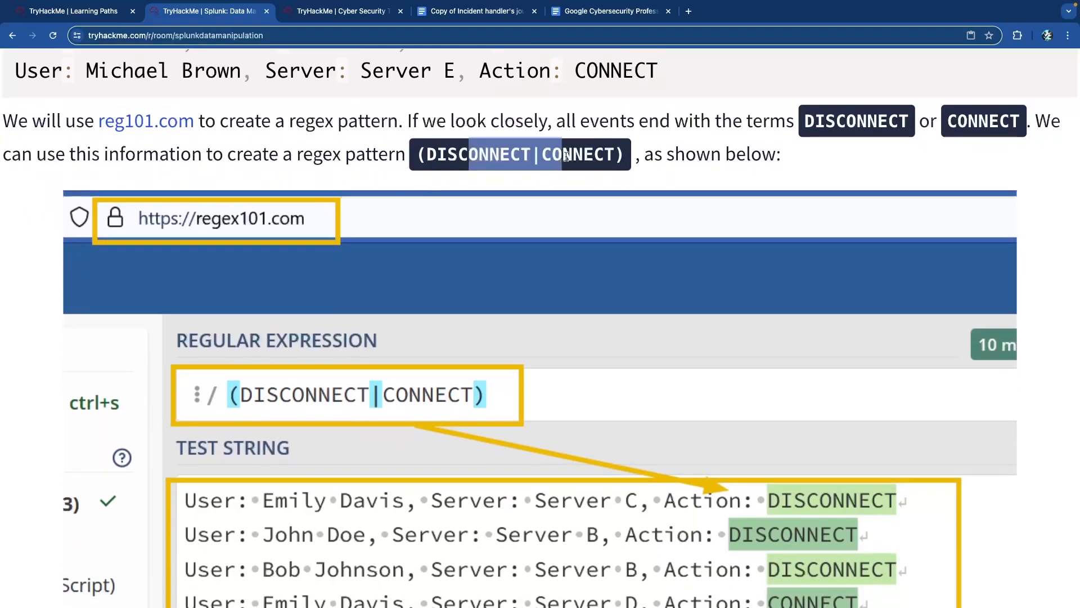
pyautogui.scroll(-1, 641, 162)
pyautogui.scroll(-2, 641, 162)
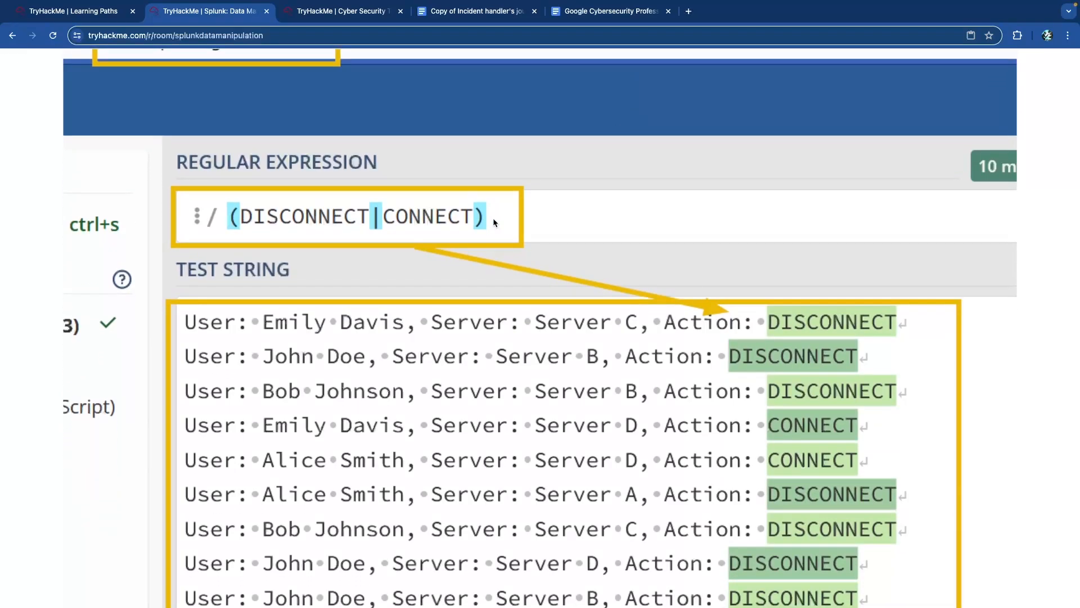
# - Enter the pattern (DISCONNECT|CONNECT) in regex101
pyautogui.click(348, 11)
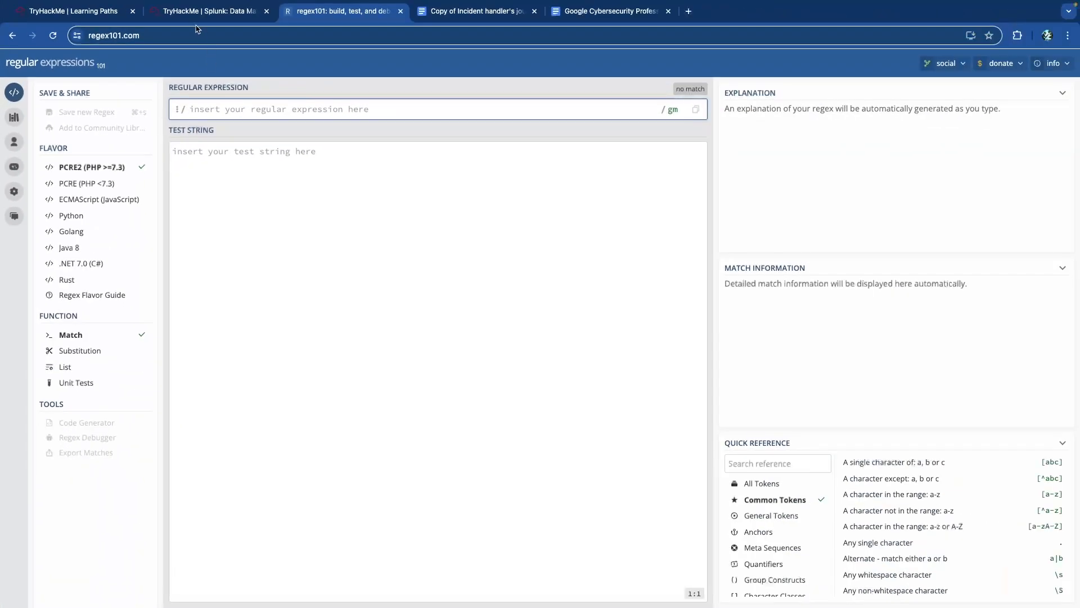
pyautogui.write('(Dis')
pyautogui.press('BackSpace')
pyautogui.press('BackSpace')
pyautogui.press('capslock')
pyautogui.write('ISCONNECT/')
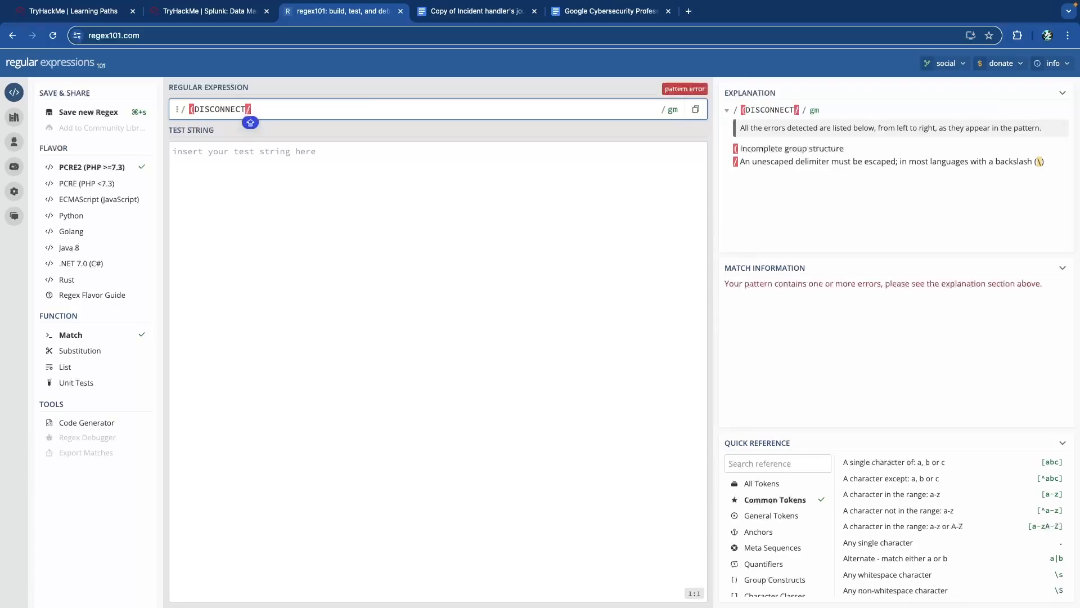
pyautogui.hotkey('ctrl', 'shift', 'Tab')
pyautogui.hotkey('ctrl', 'Tab')
pyautogui.press('BackSpace')
pyautogui.write('|CONNECT)')
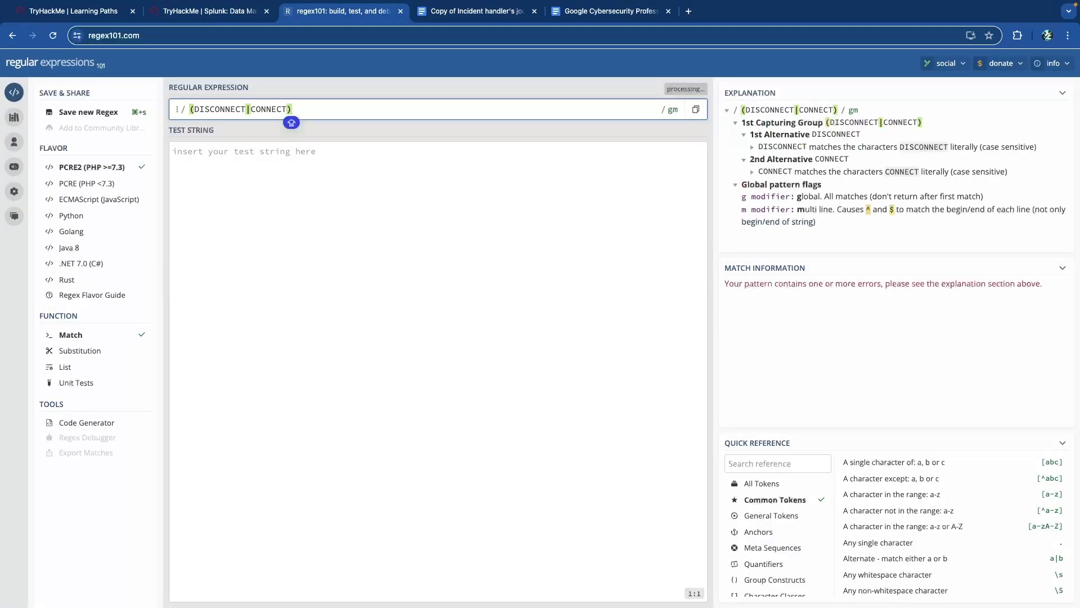
# - Paste the ten sample VPN lines as the regex101 test string, getting 10 matches
pyautogui.hotkey('ctrl', 'shift', 'Tab')
pyautogui.moveTo(661, 454); pyautogui.dragTo(76, 186)
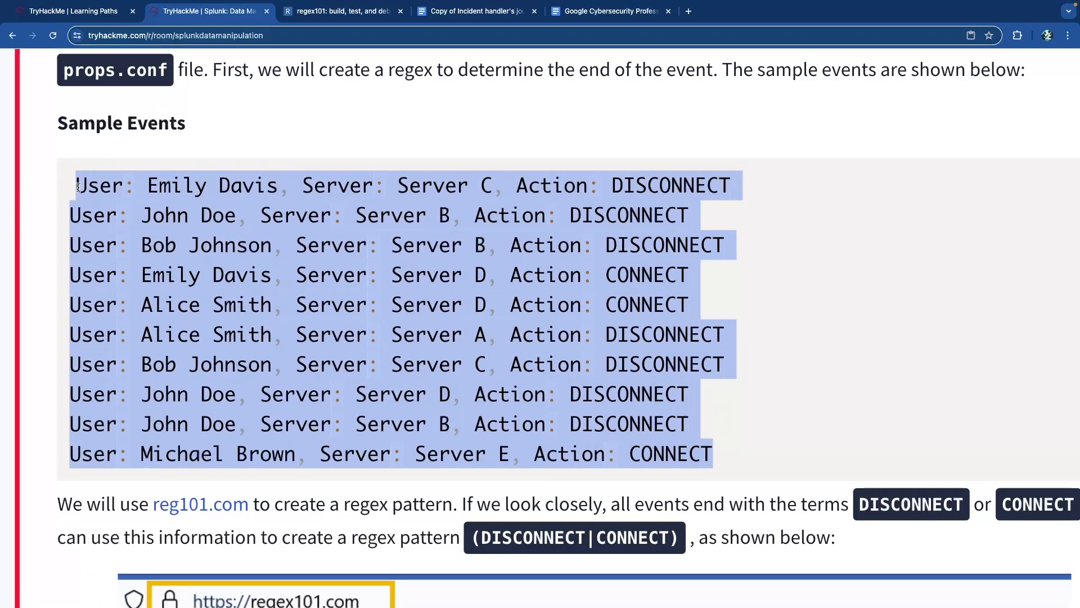
pyautogui.rightClick(103, 187)
pyautogui.click(132, 215)
pyautogui.click(346, 21)
pyautogui.rightClick(254, 212)
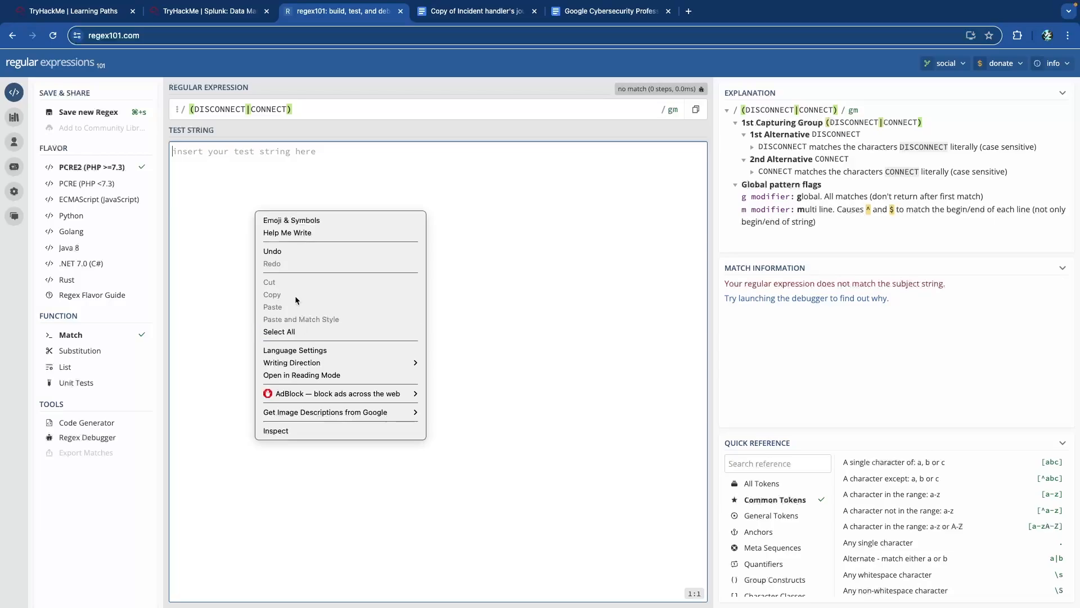
pyautogui.press('Escape')
pyautogui.press('super+v')
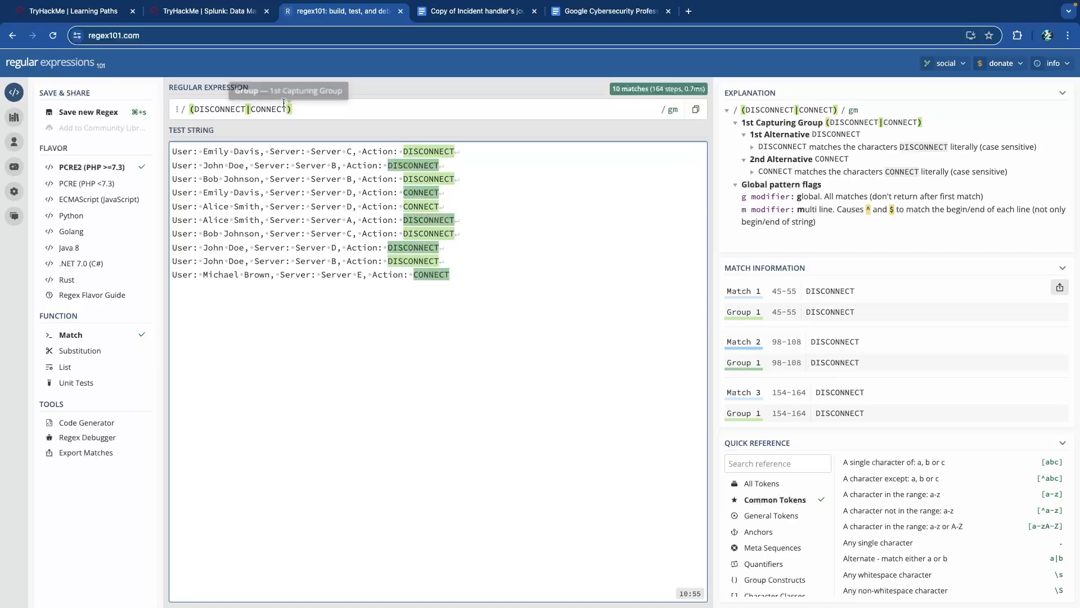
pyautogui.click(241, 17)
# - Read the instruction to create props.conf in DataApp, then scroll on to Task 6's questions
pyautogui.scroll(-1, 242, 218)
pyautogui.scroll(-12, 241, 218)
pyautogui.scroll(-3, 242, 220)
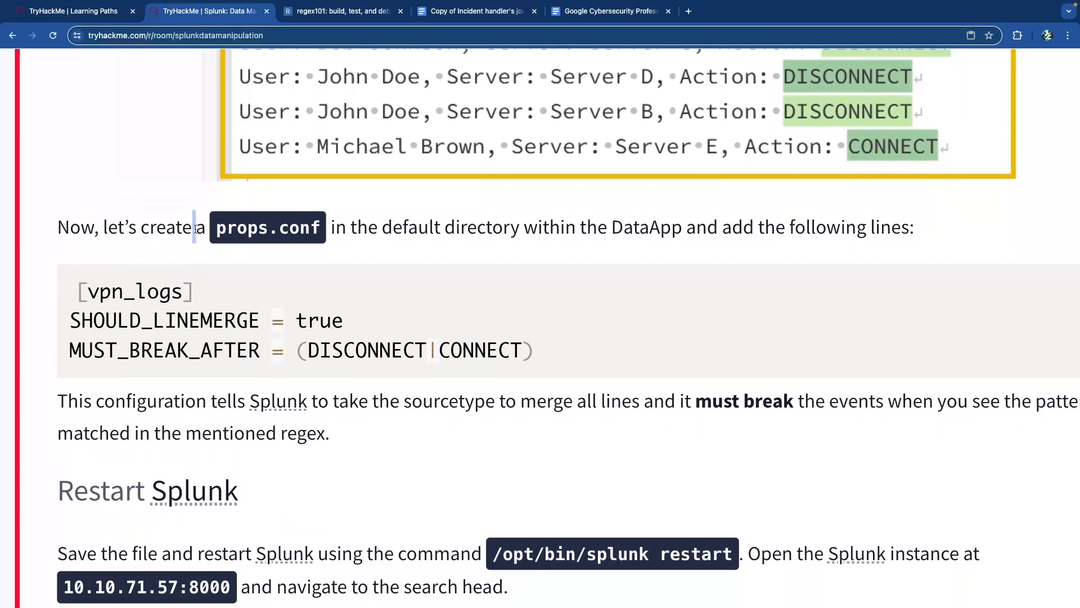
pyautogui.moveTo(191, 229); pyautogui.dragTo(411, 228)
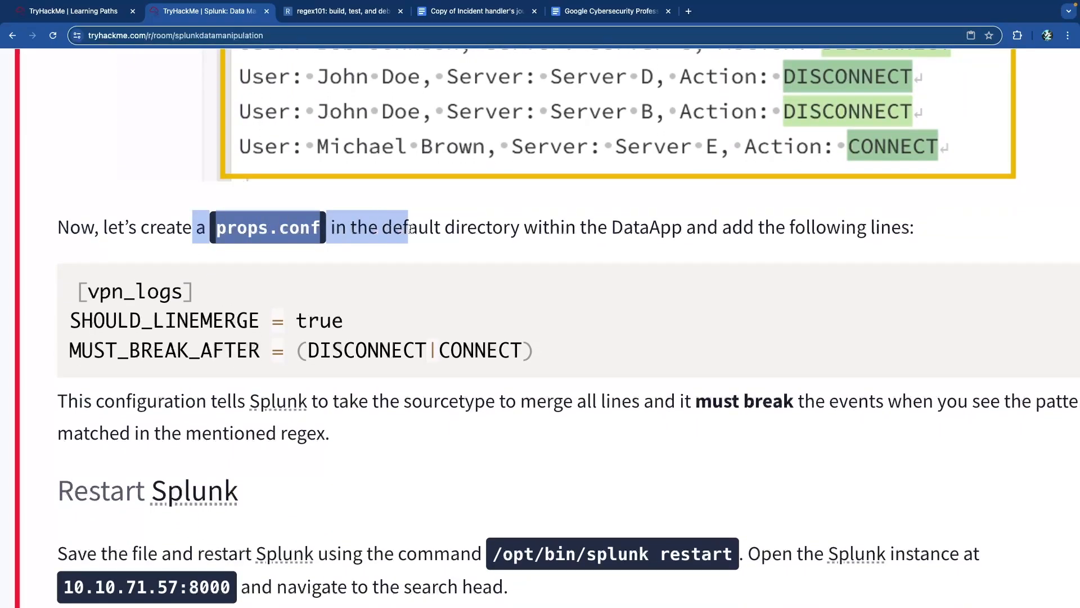
pyautogui.click(517, 231)
pyautogui.moveTo(598, 229); pyautogui.dragTo(819, 231)
pyautogui.click(808, 234)
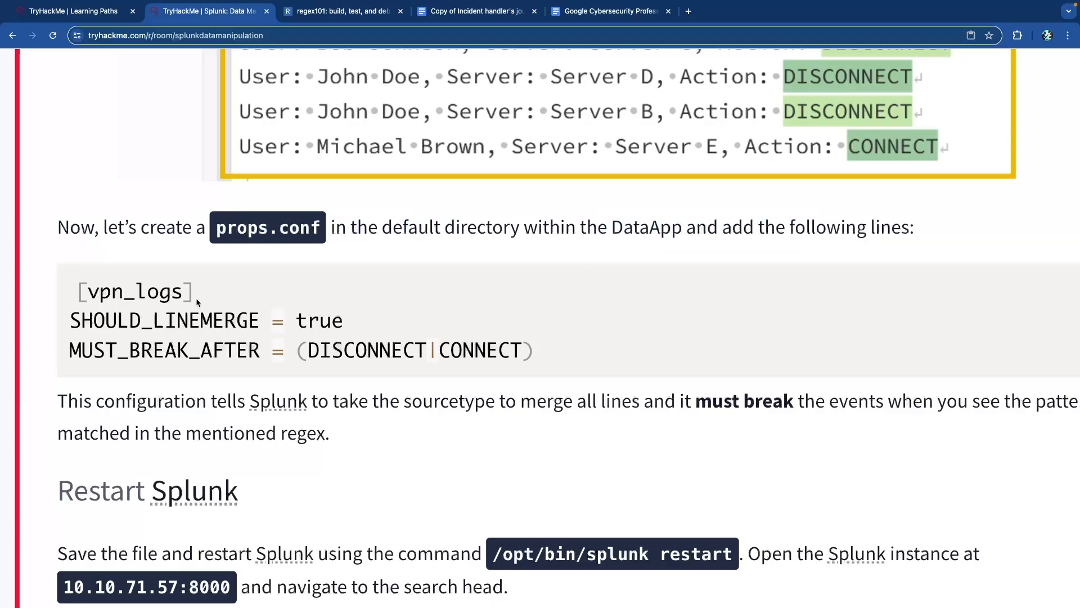
pyautogui.scroll(-3, 197, 303)
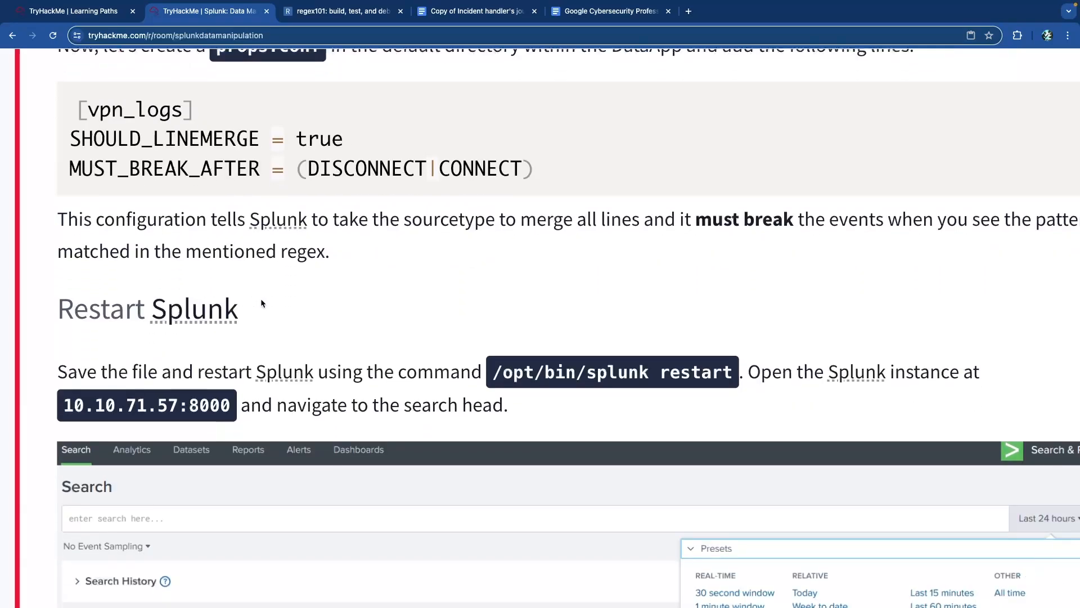
pyautogui.scroll(-10, 283, 269)
pyautogui.scroll(-3, 286, 272)
pyautogui.scroll(-5, 314, 260)
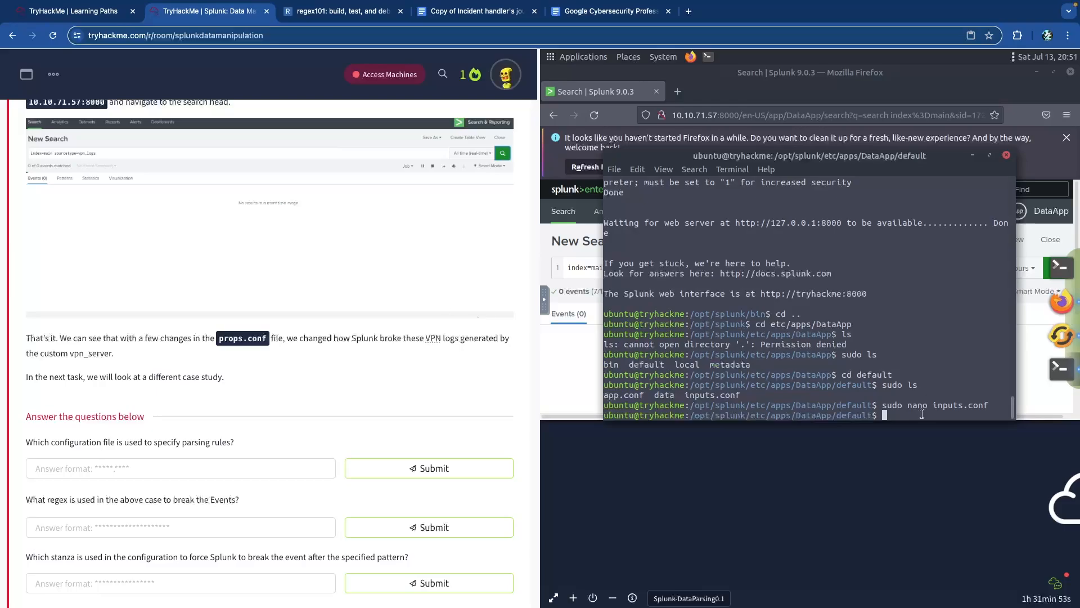
# - Create props.conf with sudo touch and give it +xw permissions with sudo chmod
pyautogui.write('sudo')
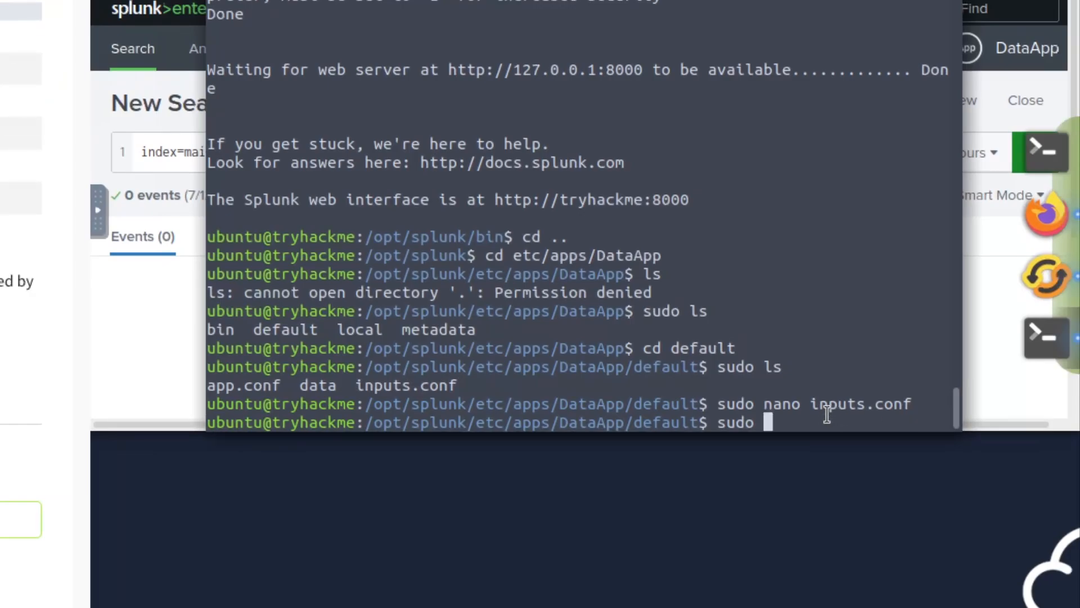
pyautogui.write('touch props.')
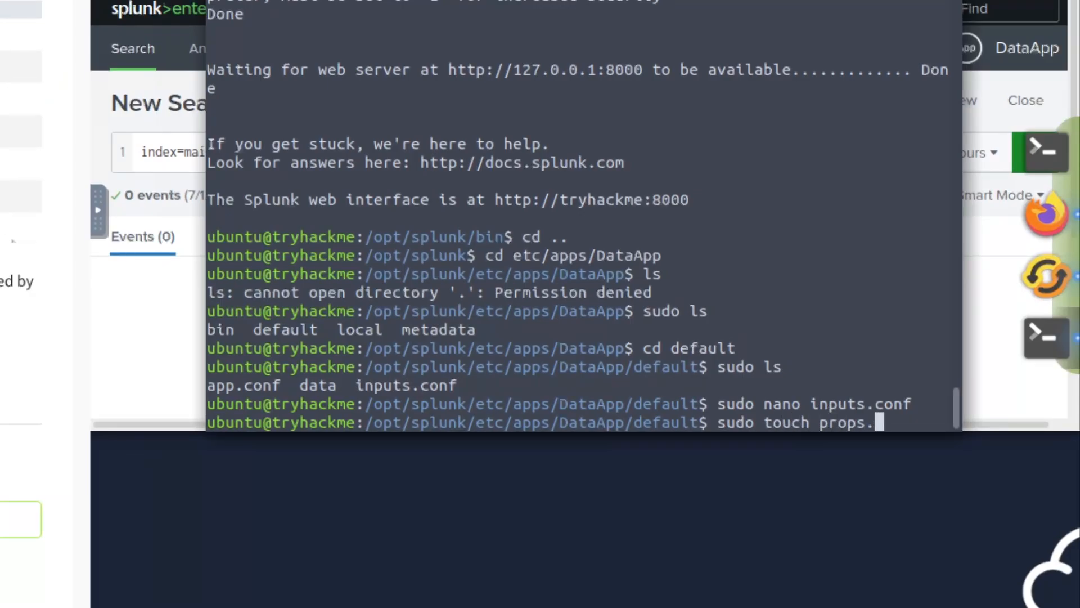
pyautogui.write('conf')
pyautogui.press('Return')
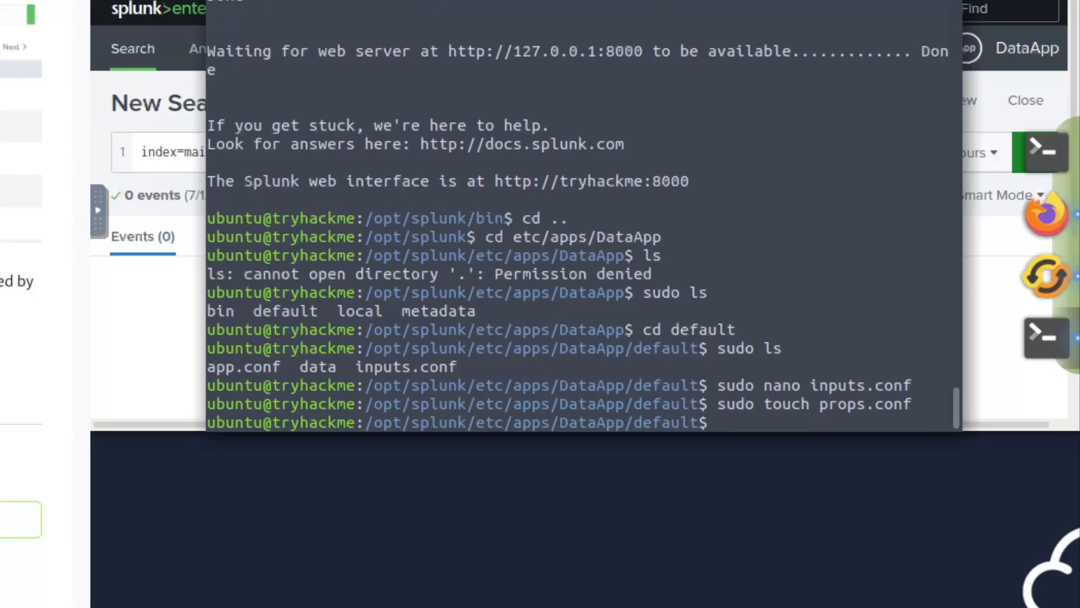
pyautogui.write('sudo chmod ')
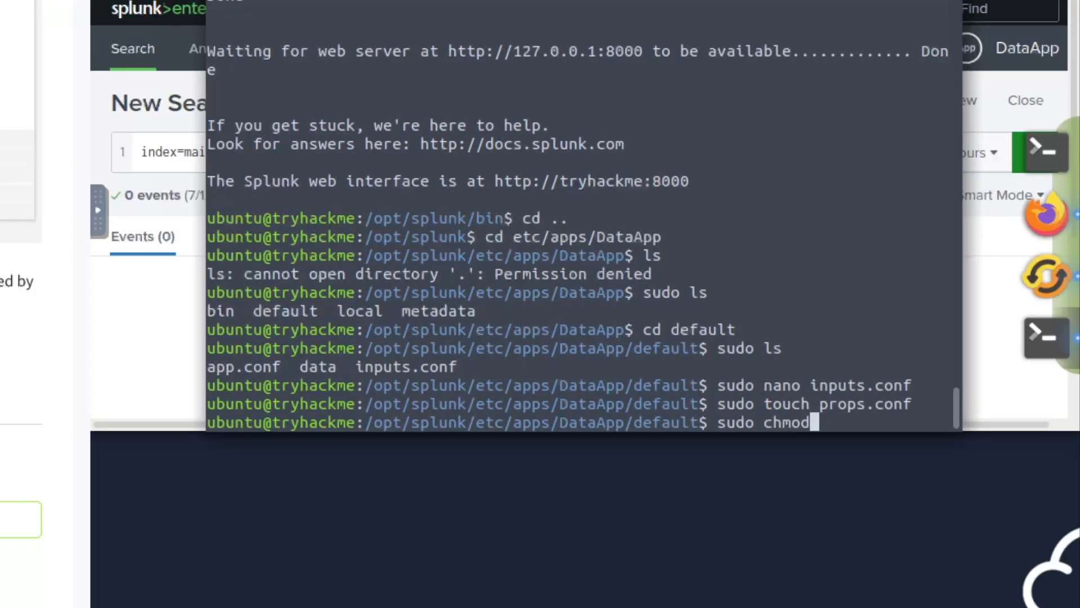
pyautogui.write('+xw ')
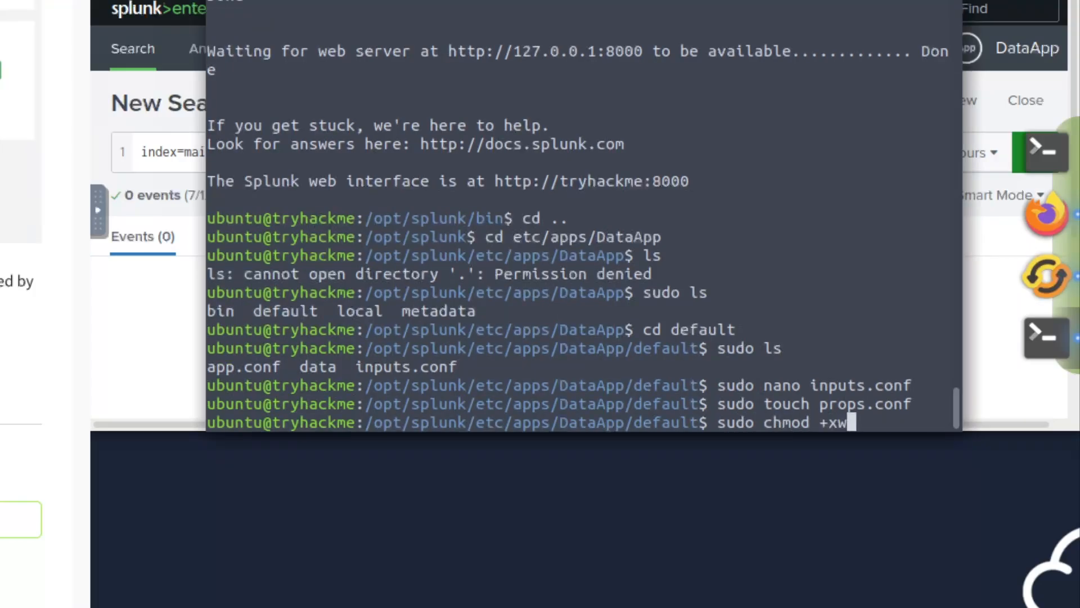
pyautogui.write('perop')
pyautogui.press('BackSpace')
pyautogui.press('BackSpace')
pyautogui.press('BackSpace')
pyautogui.press('BackSpace')
pyautogui.write('rops.conf')
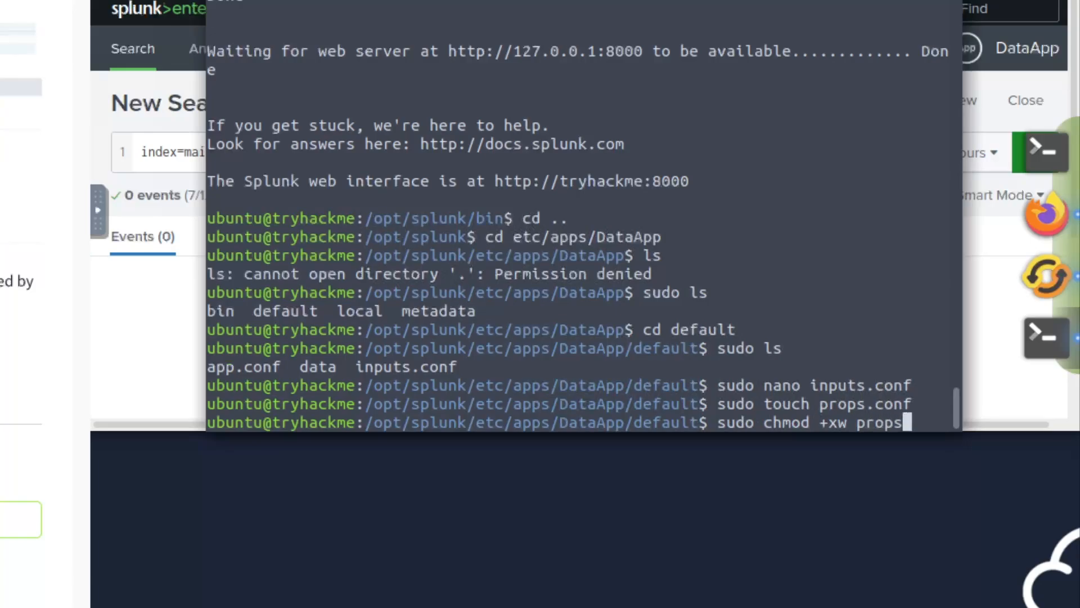
pyautogui.press('Return')
# - Fill props.conf with SHOULD_LINEMERGE true and MUST_BREAK_AFTER (DISCONNECT|CONNECT) for vpn_logs, and save
pyautogui.write('sudo nano props.conf')
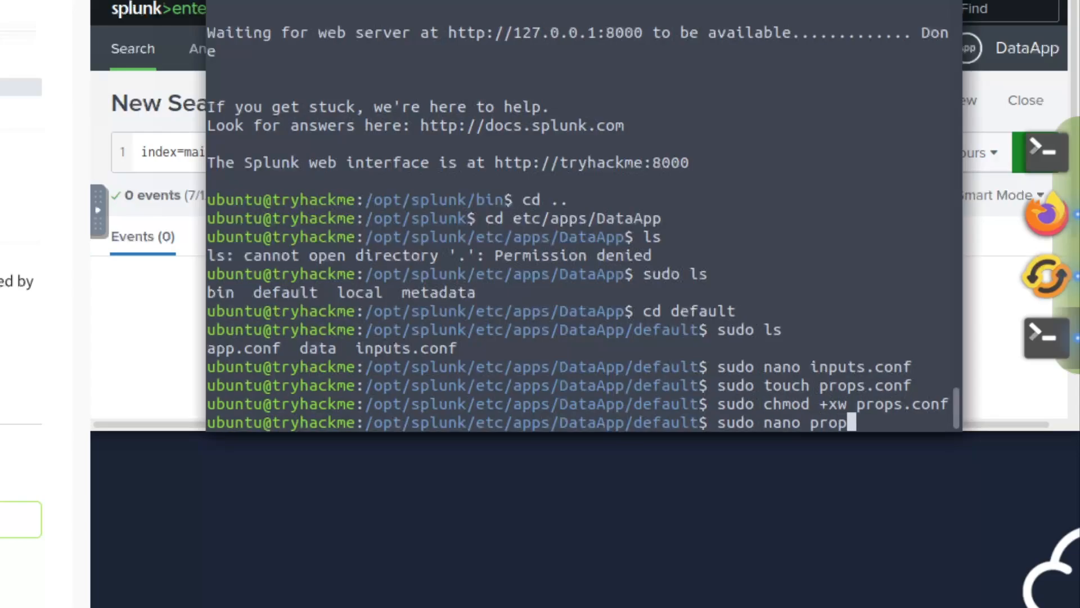
pyautogui.press('Return')
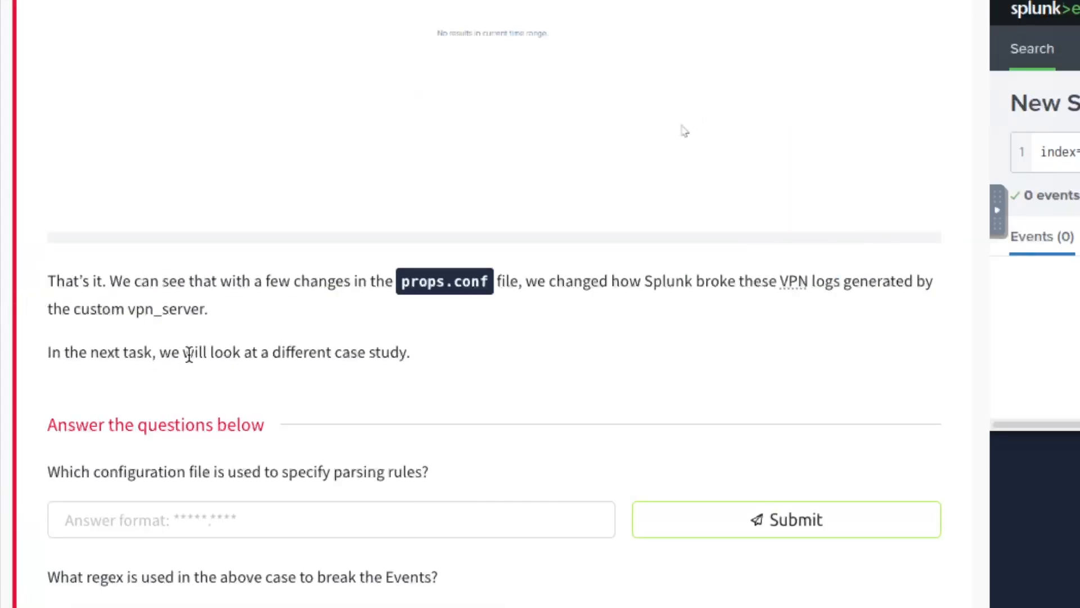
pyautogui.scroll(10, 189, 353)
pyautogui.moveTo(444, 290); pyautogui.dragTo(43, 250)
pyautogui.hotkey('ctrl', 'c')
pyautogui.hotkey('ctrl', 'shift', 'v')
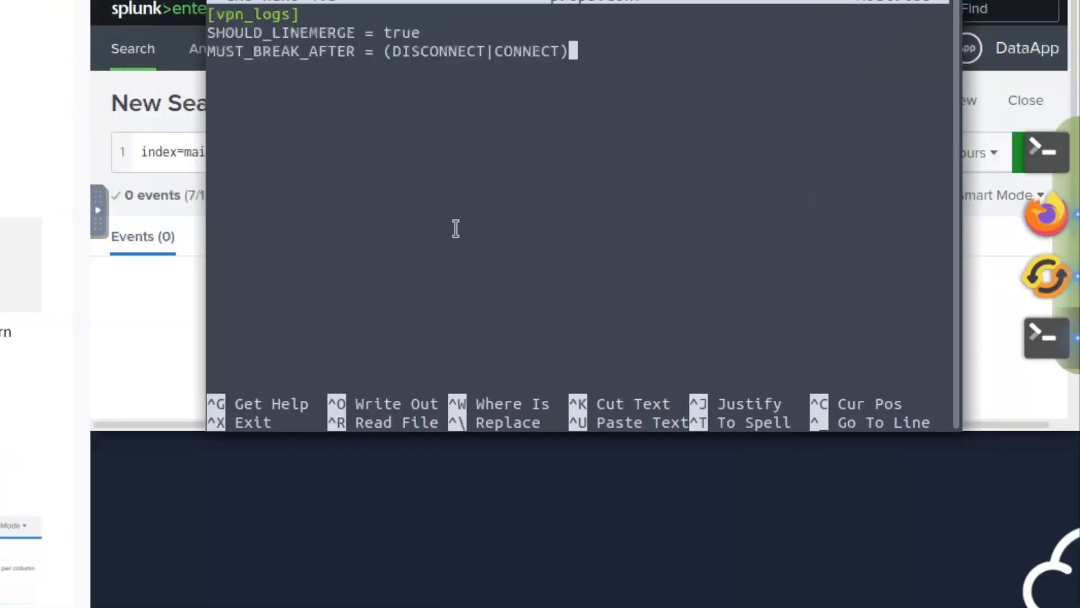
pyautogui.hotkey('ctrl', 'o')
pyautogui.press('Return')
pyautogui.hotkey('ctrl', 'x')
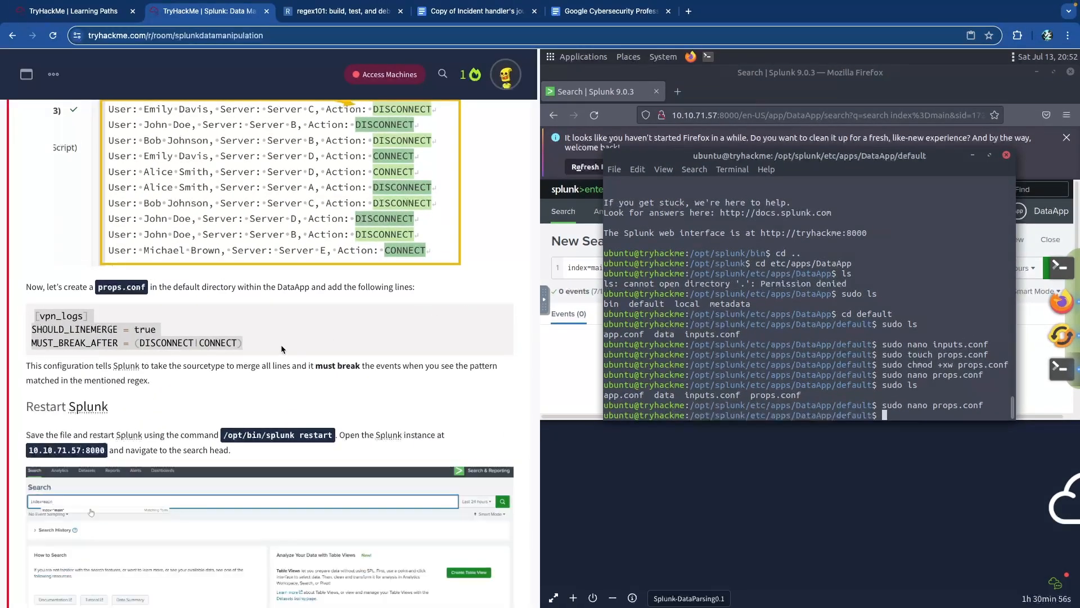
# - Restart Splunk with sudo /opt/splunk/bin/splunk restart
pyautogui.scroll(-3, 282, 340)
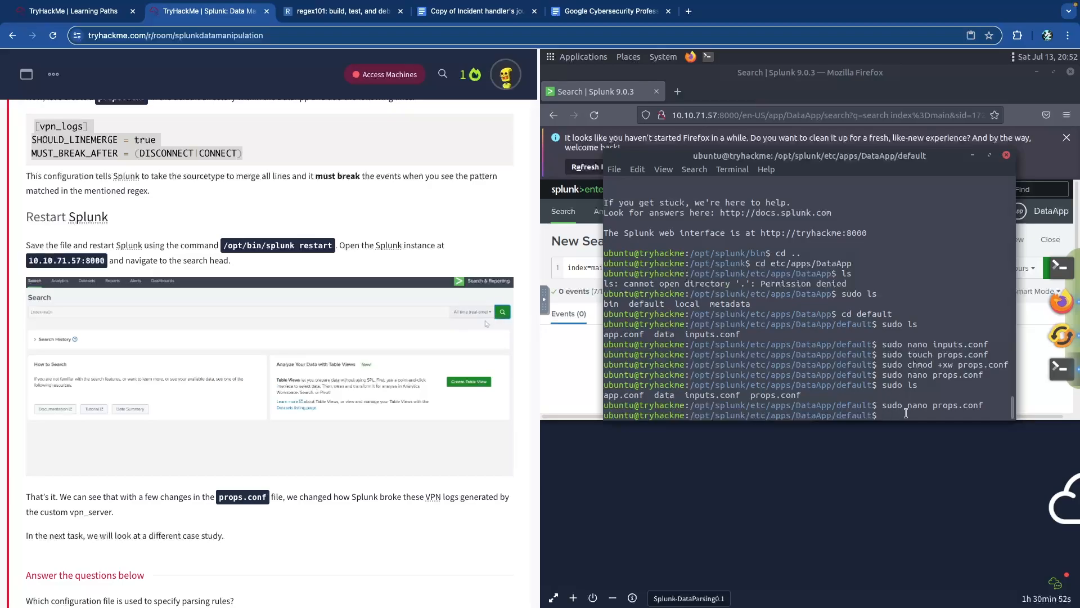
pyautogui.write('sudo /opt/splu')
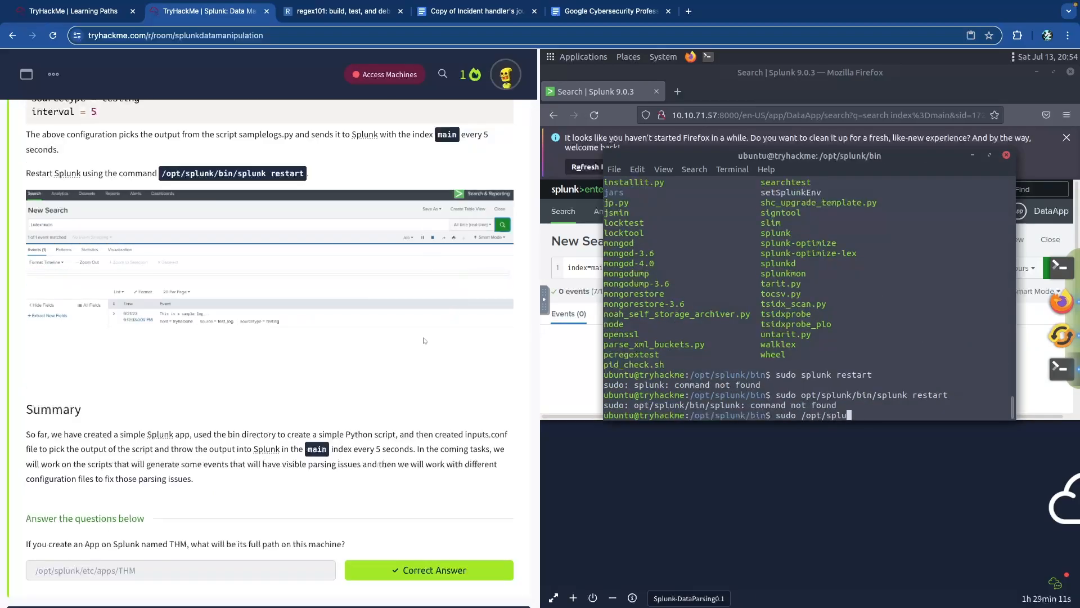
pyautogui.write('nk/bin/splunk restart')
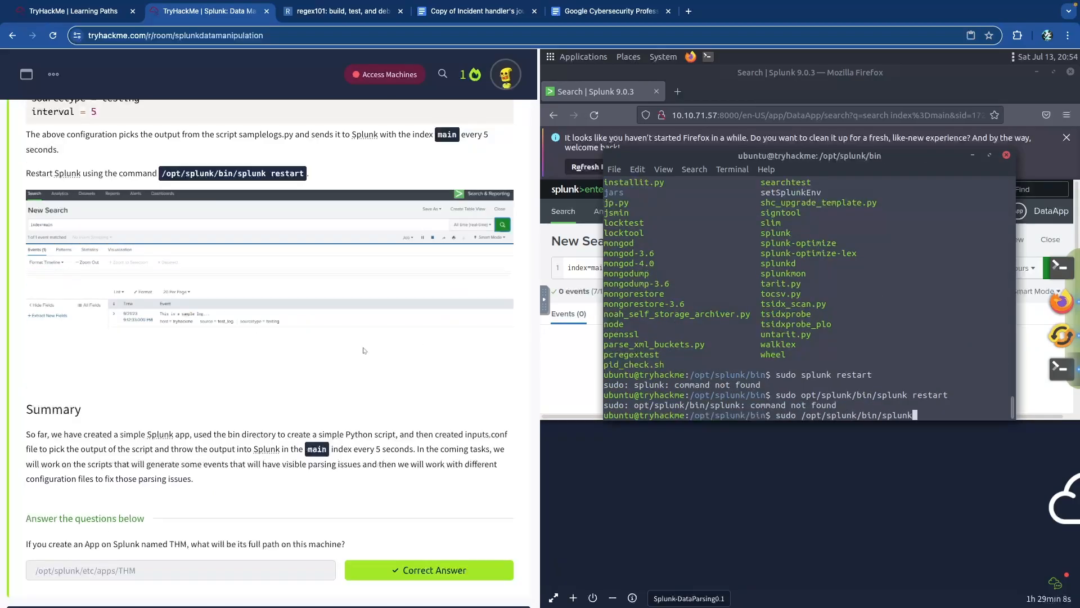
pyautogui.press('Return')
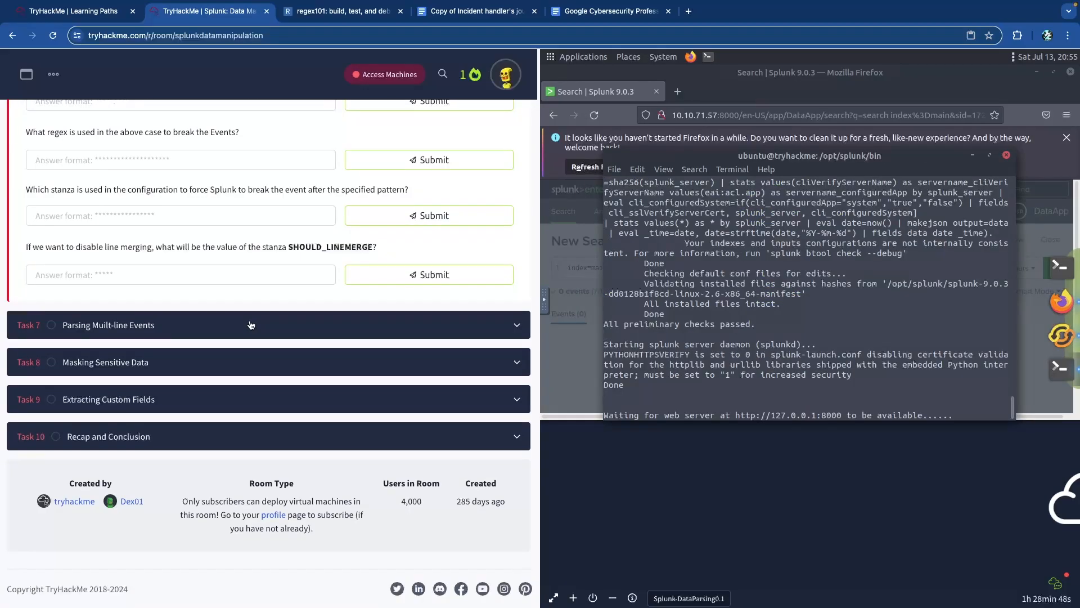
pyautogui.scroll(5, 250, 321)
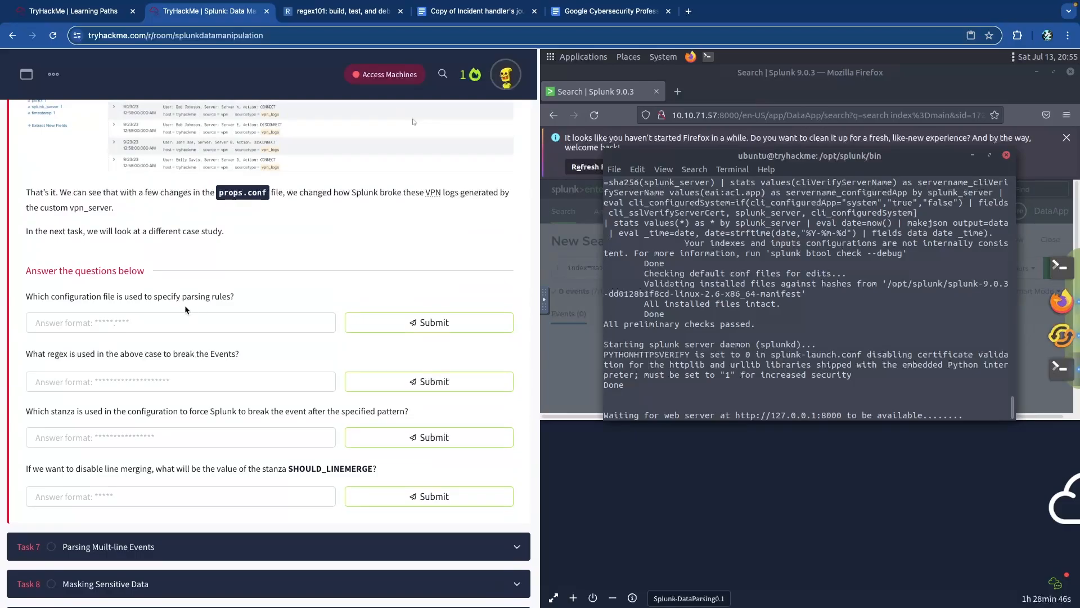
# - Answer the first Task 6 question with props.conf
pyautogui.scroll(1, 195, 312)
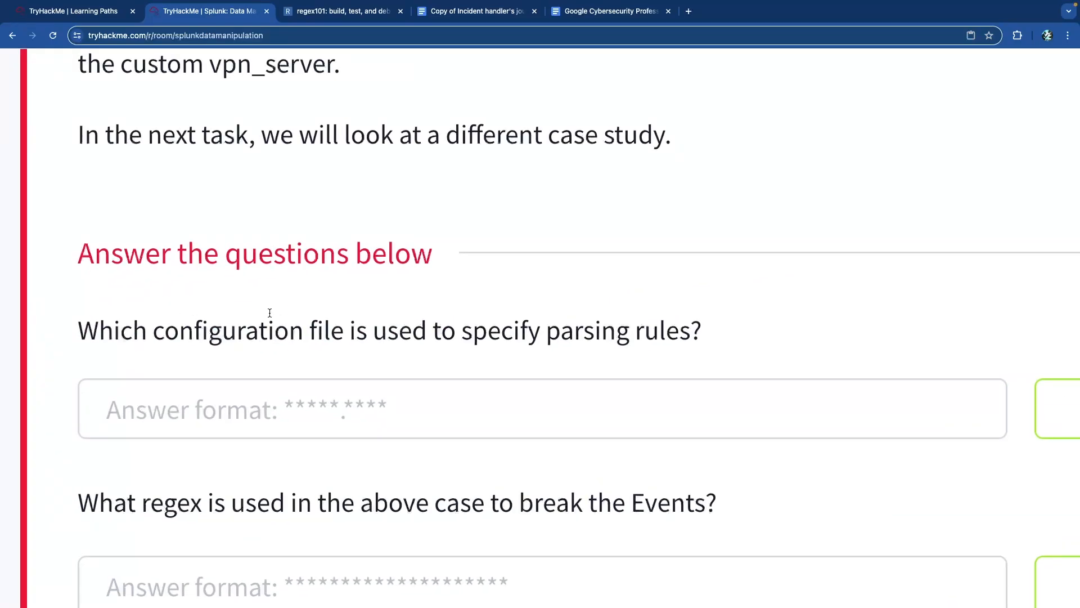
pyautogui.click(195, 331)
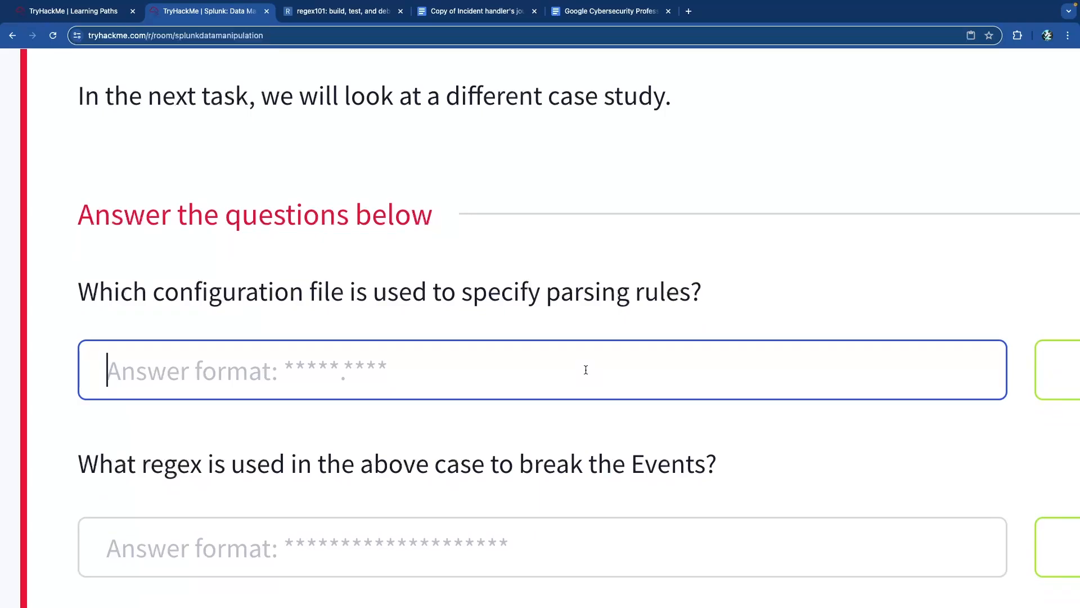
pyautogui.write('props.conf')
pyautogui.press('Return')
# - Copy the regex (DISCONNECT|CONNECT) from regex101 and submit it as the event-breaking answer
pyautogui.scroll(-2, 541, 326)
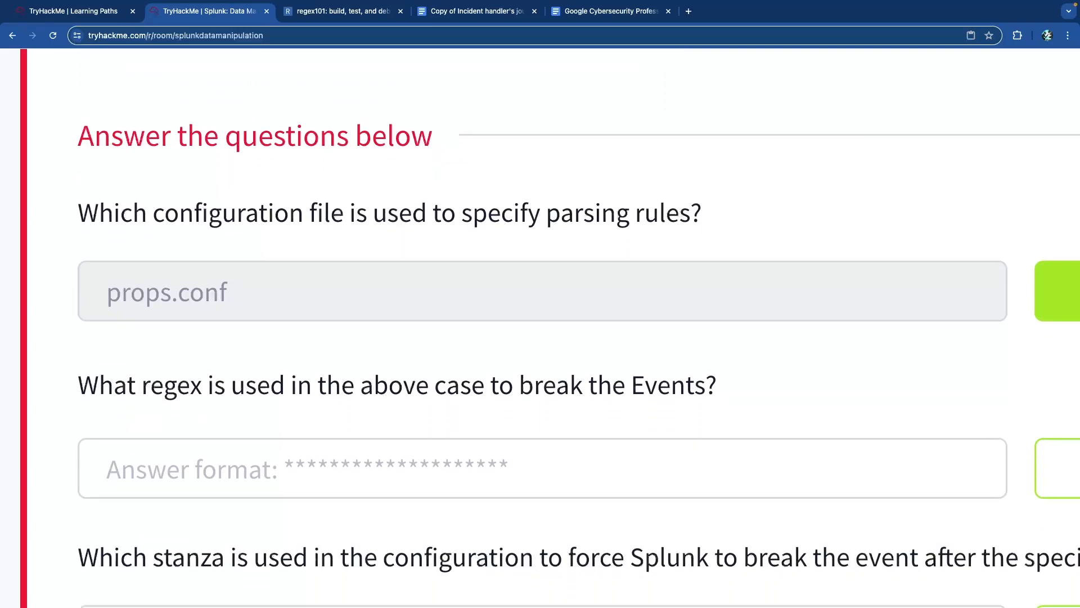
pyautogui.scroll(-3, 361, 389)
pyautogui.click(363, 350)
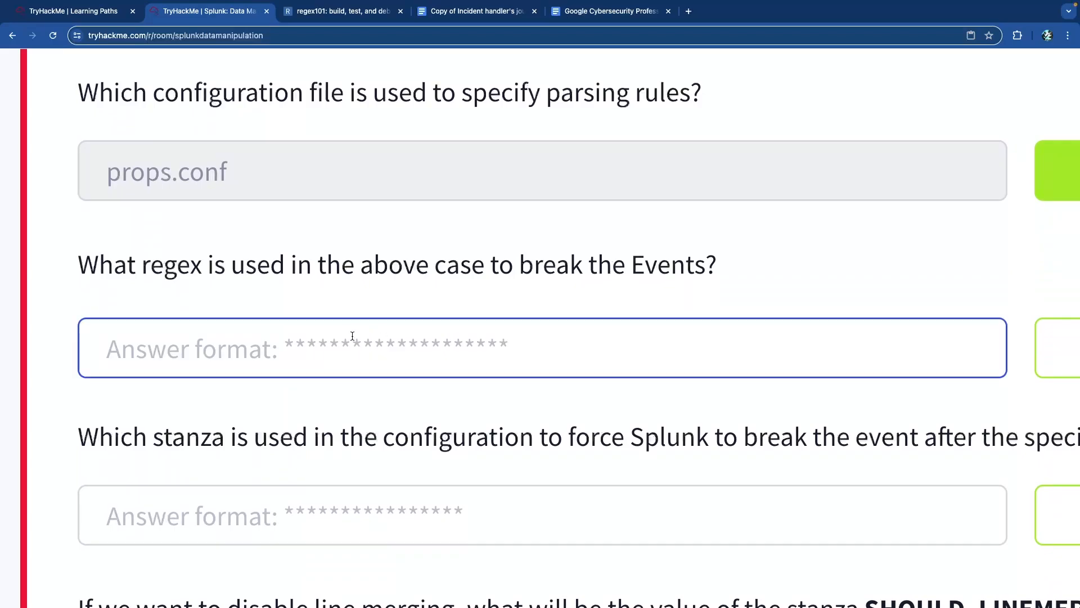
pyautogui.click(336, 11)
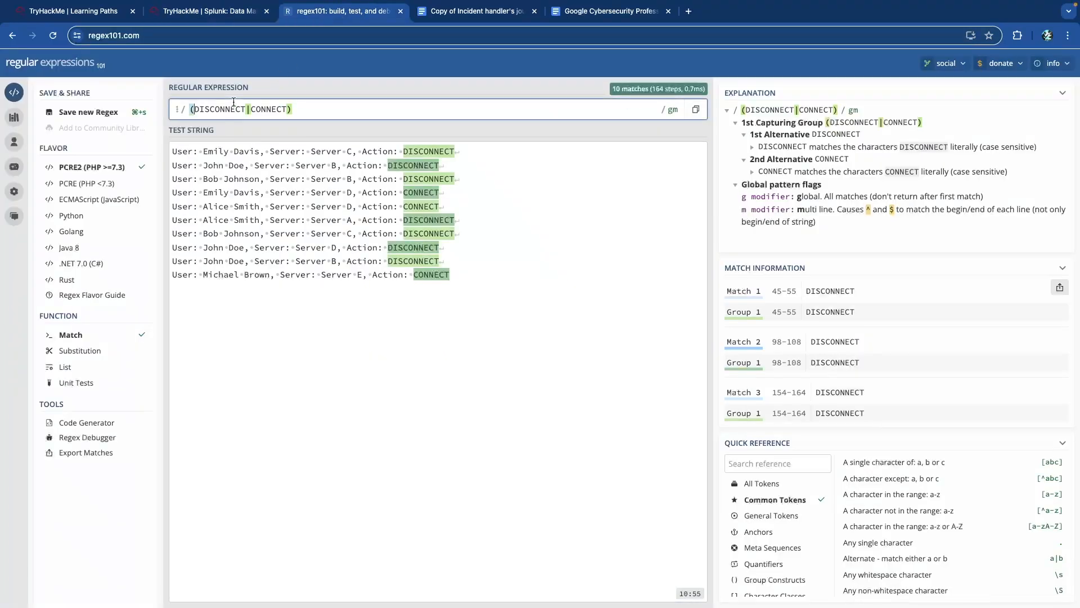
pyautogui.tripleClick(238, 108)
pyautogui.press('super+c')
pyautogui.hotkey('ctrl', 'shift', 'Tab')
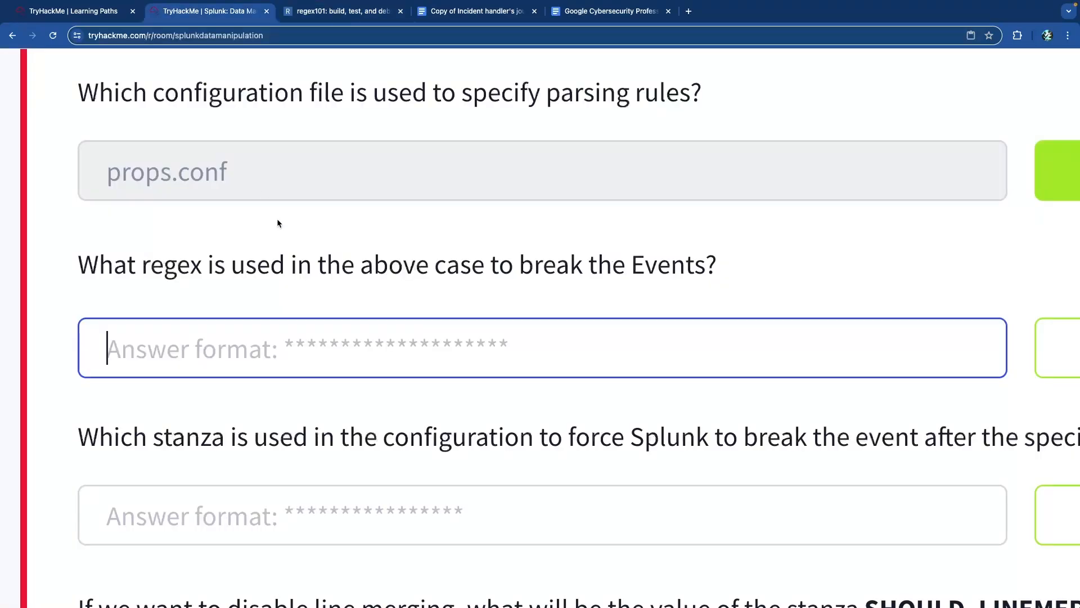
pyautogui.press('super+v')
pyautogui.press('Return')
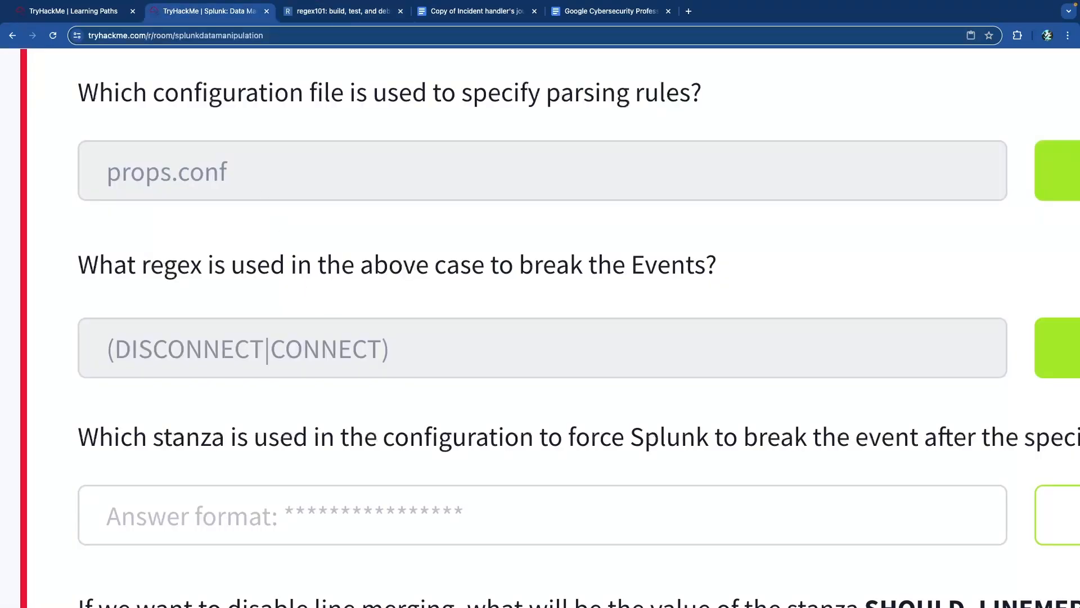
pyautogui.scroll(-3, 362, 350)
pyautogui.hscroll(1, 363, 350)
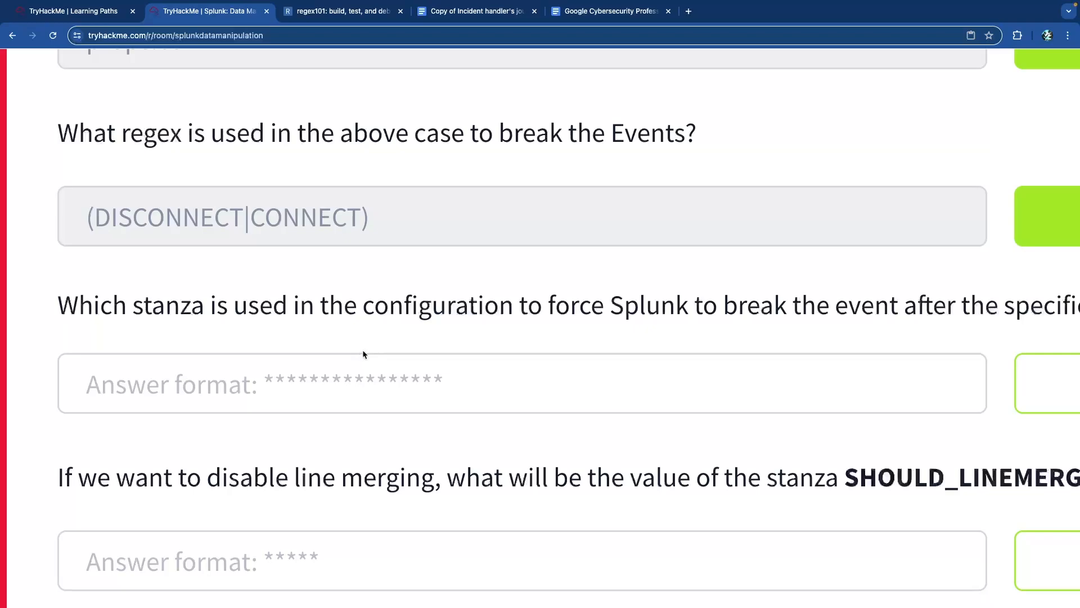
pyautogui.hscroll(3, 362, 352)
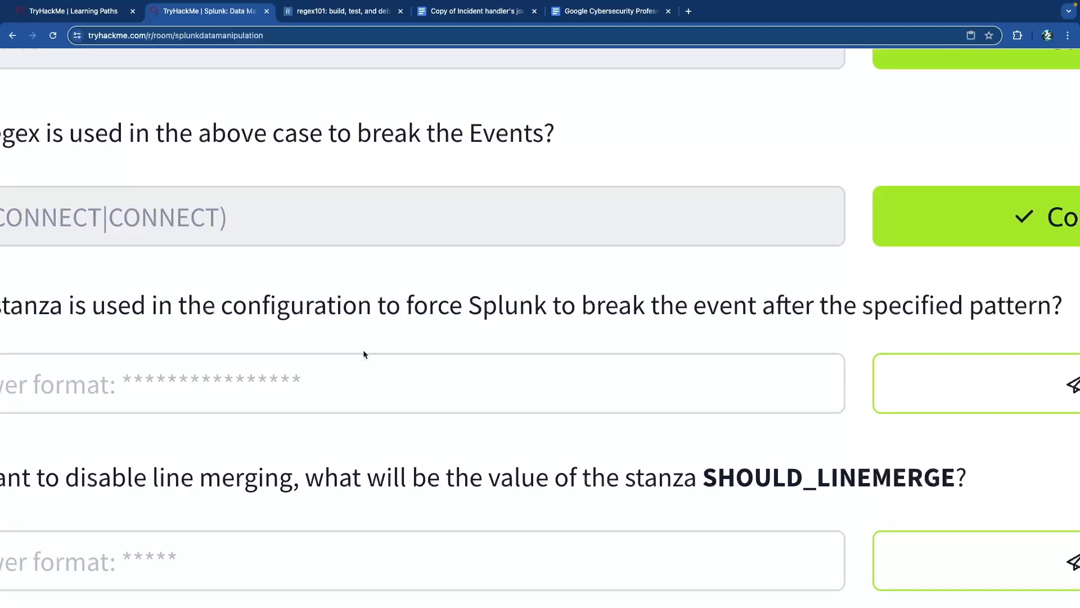
pyautogui.hscroll(1, 364, 351)
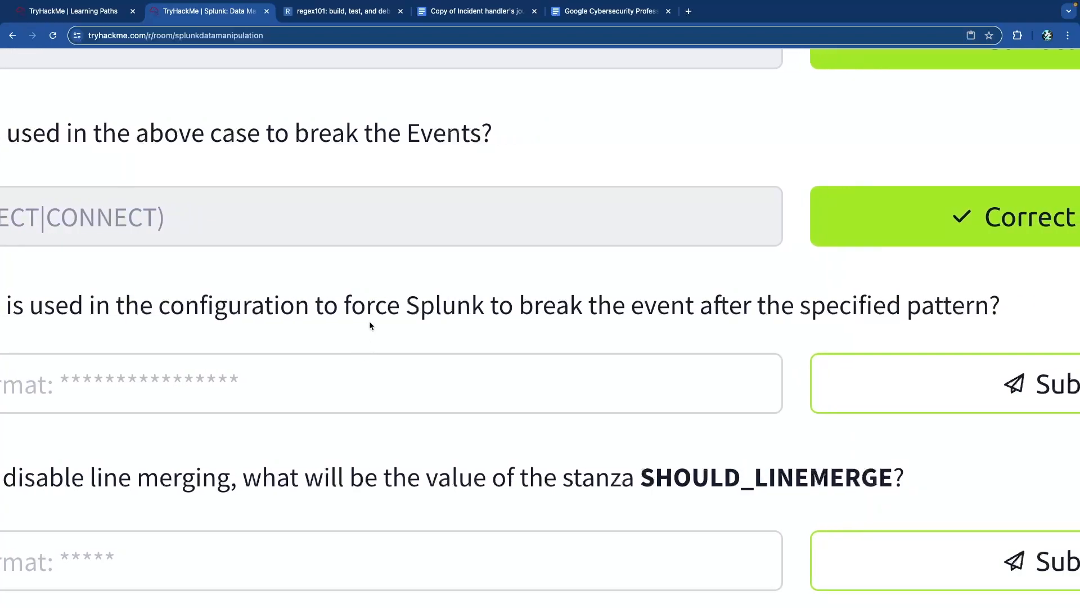
pyautogui.scroll(-5, 366, 322)
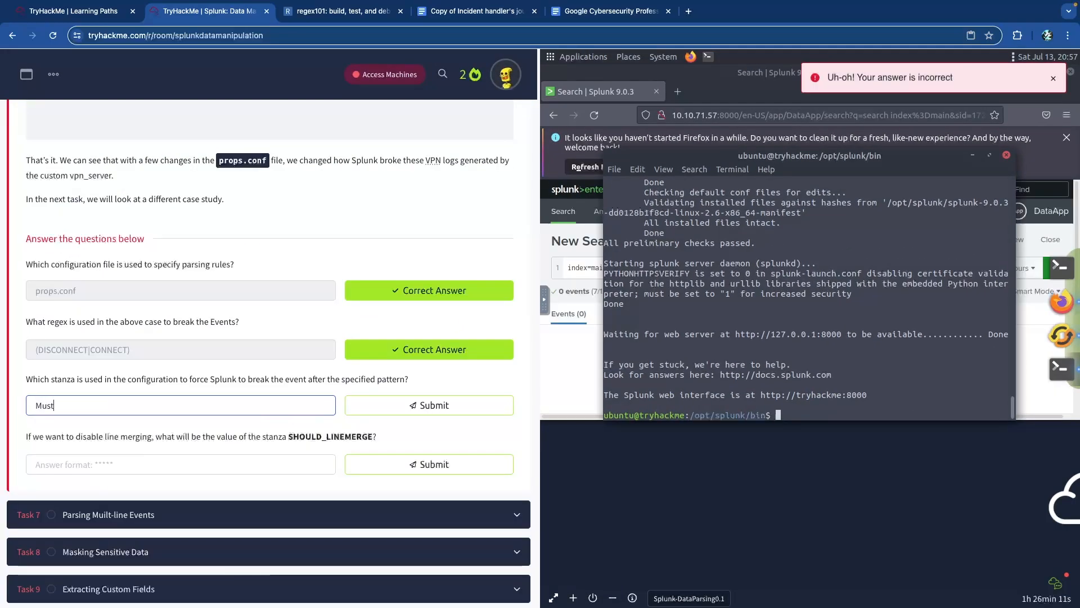
# - Submit MUST_BREAK_AFTER as the stanza answer and check it against the lesson's example
pyautogui.write('_Break_After')
pyautogui.press('Return')
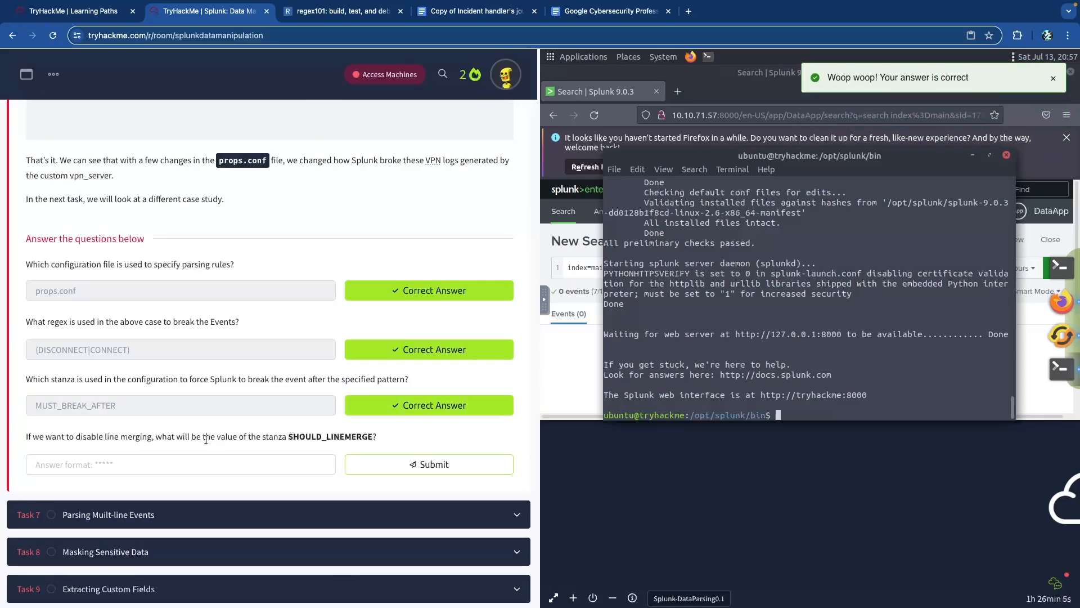
pyautogui.scroll(10, 153, 432)
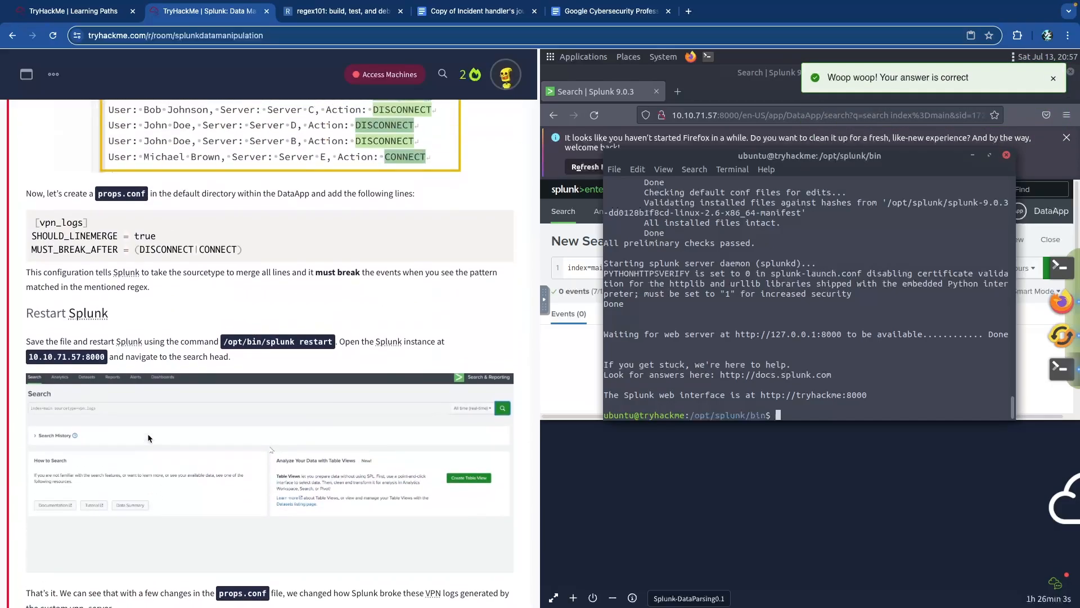
pyautogui.scroll(1, 147, 436)
pyautogui.scroll(5, 87, 285)
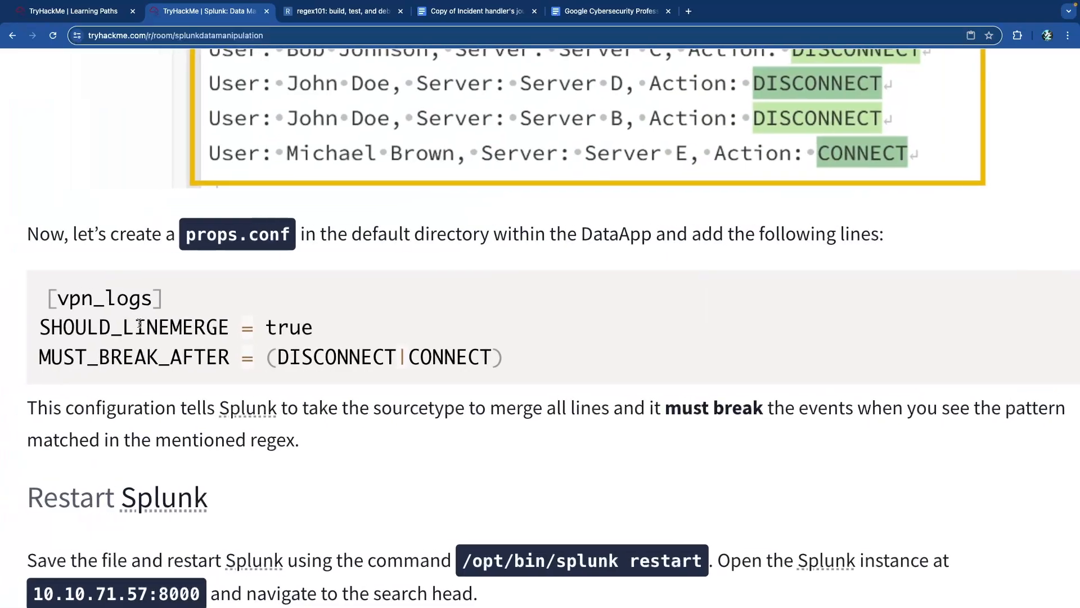
pyautogui.hscroll(-1, 139, 324)
pyautogui.moveTo(75, 359); pyautogui.dragTo(251, 362)
pyautogui.click(237, 363)
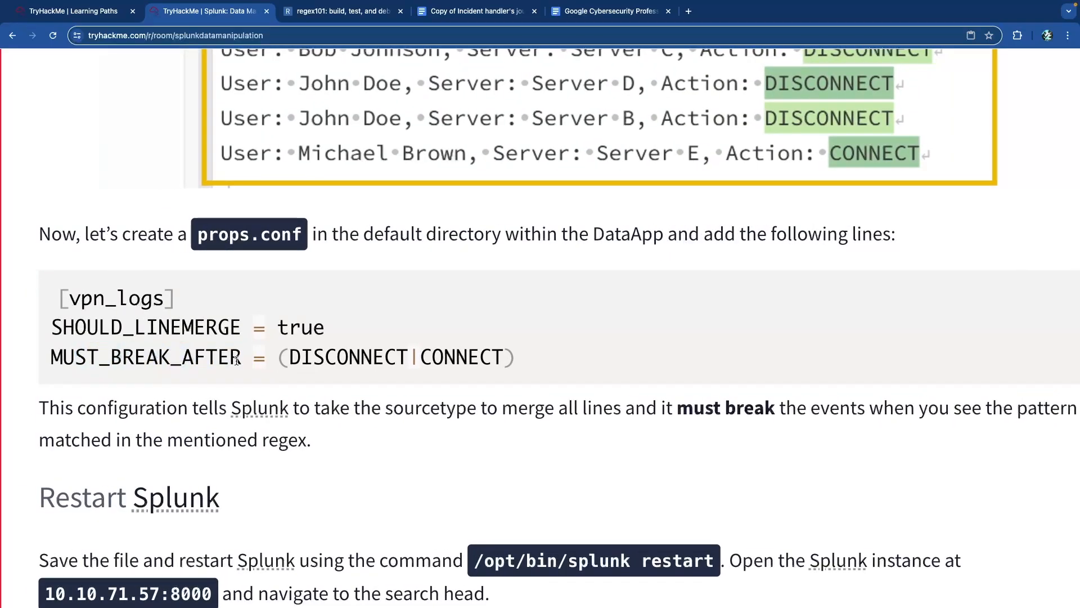
# - Answer the SHOULD_LINEMERGE question with False
pyautogui.scroll(-5, 237, 361)
pyautogui.scroll(-10, 234, 365)
pyautogui.scroll(1, 161, 340)
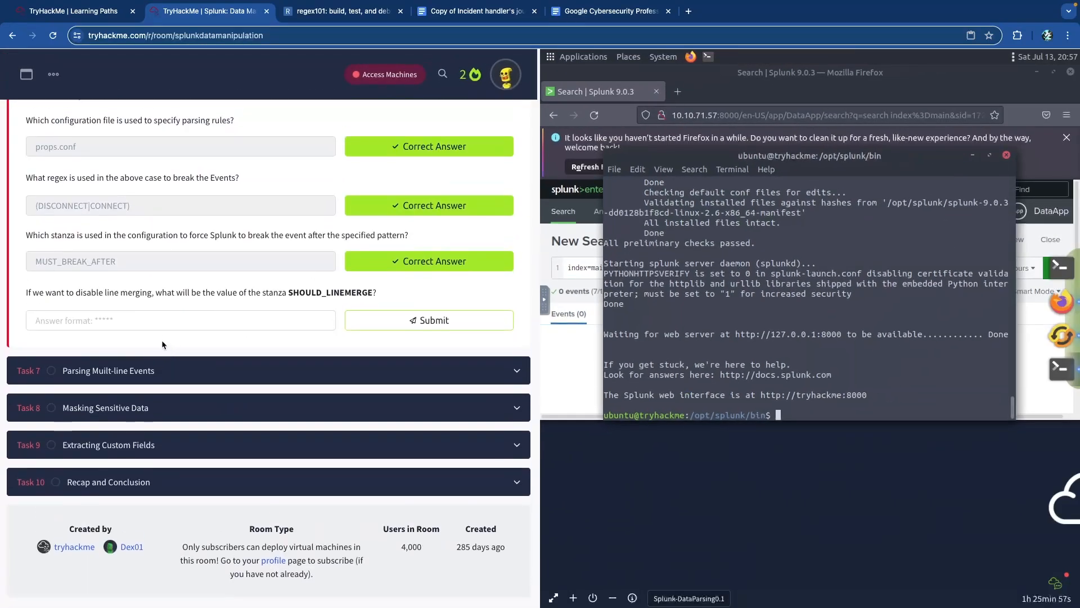
pyautogui.scroll(5, 176, 305)
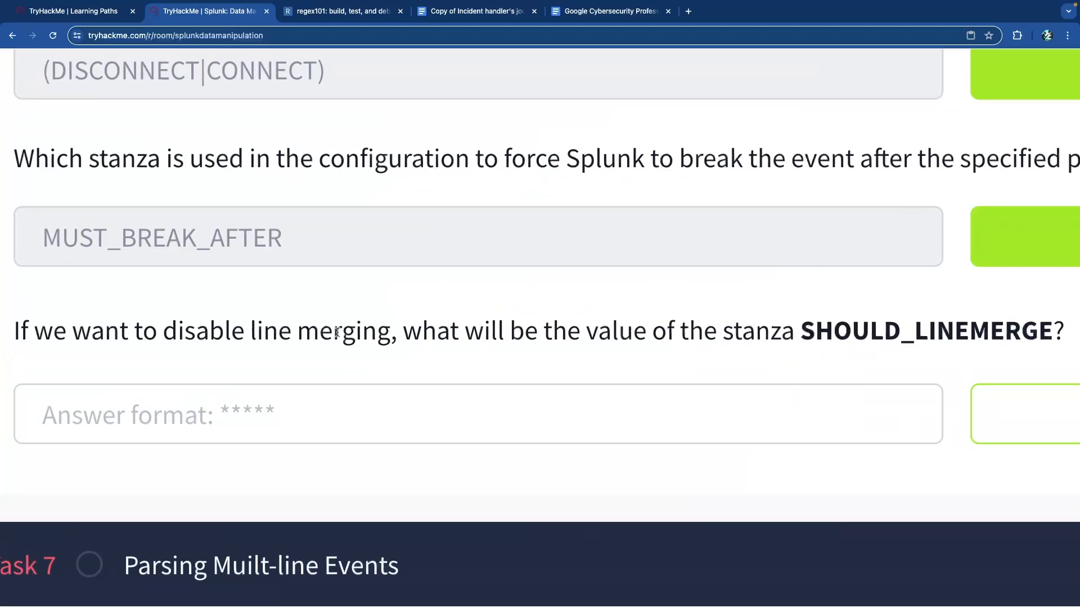
pyautogui.hscroll(2, 337, 332)
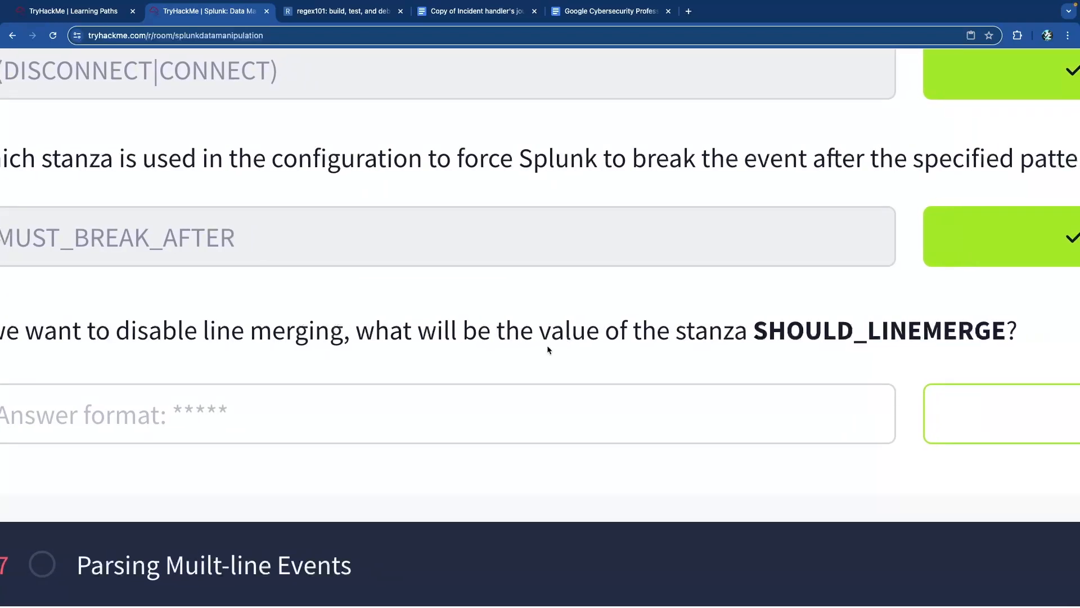
pyautogui.click(622, 406)
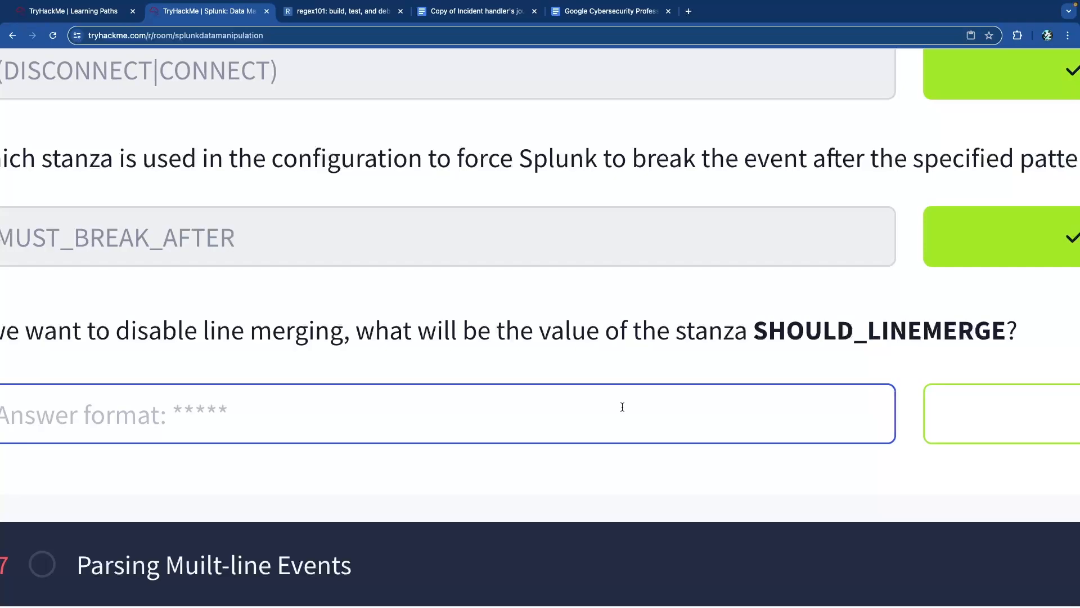
pyautogui.write('False')
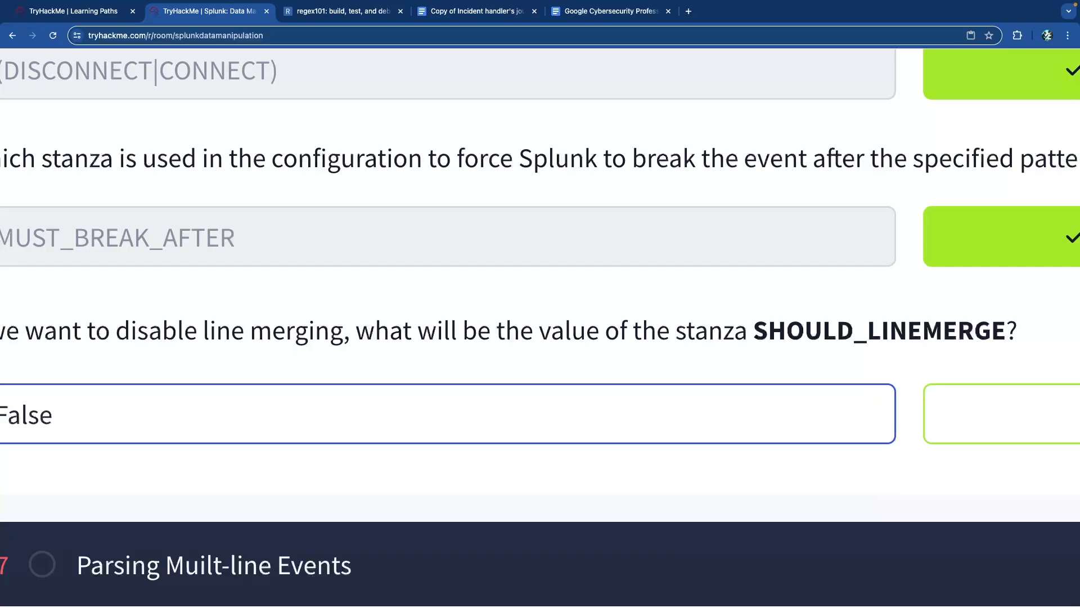
pyautogui.press('Return')
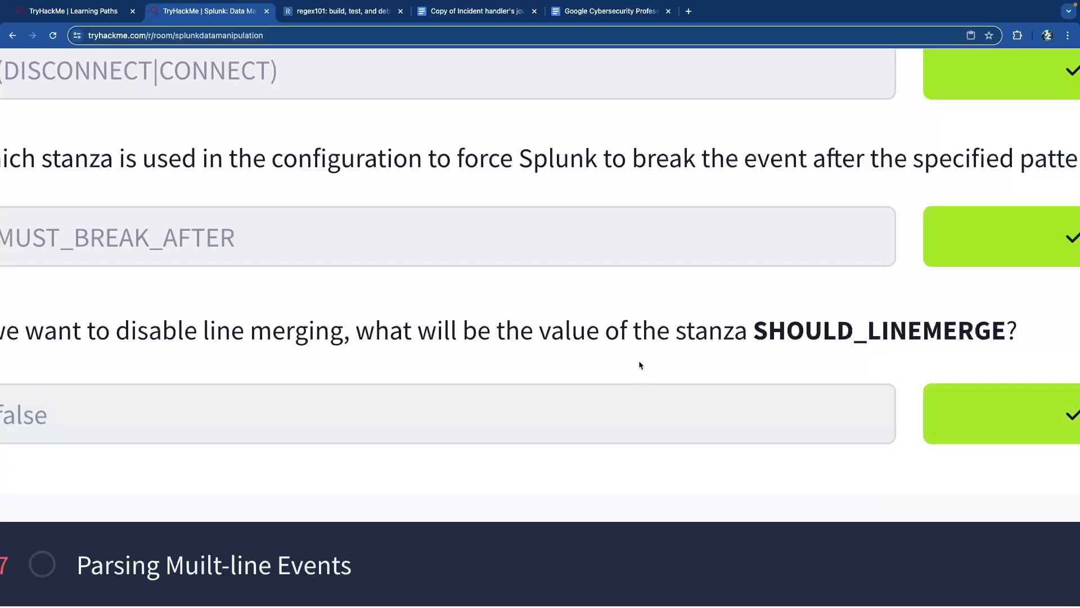
pyautogui.scroll(5, 275, 333)
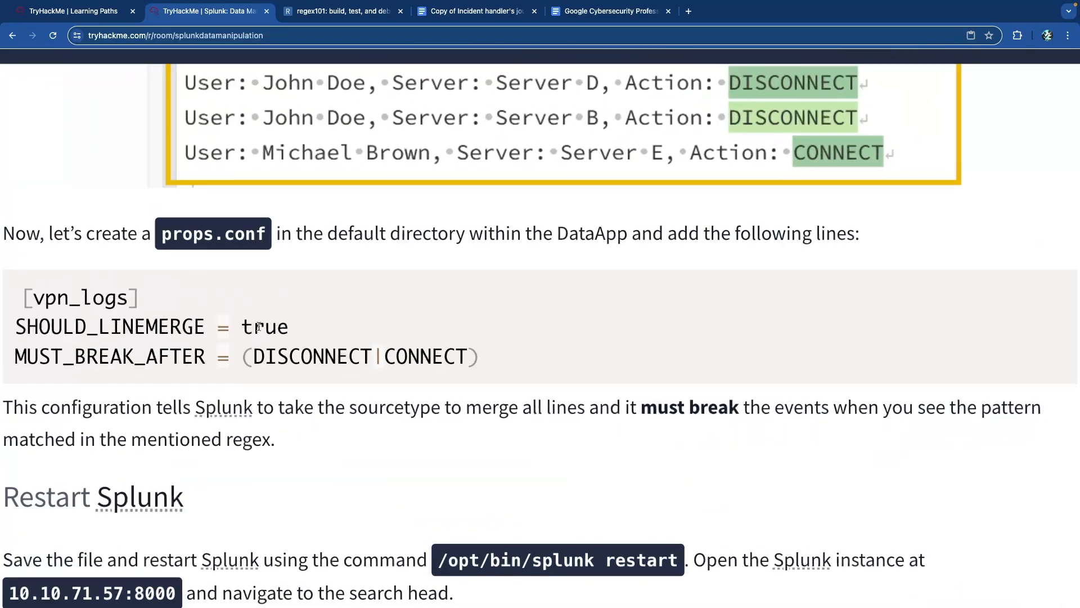
pyautogui.doubleClick(269, 328)
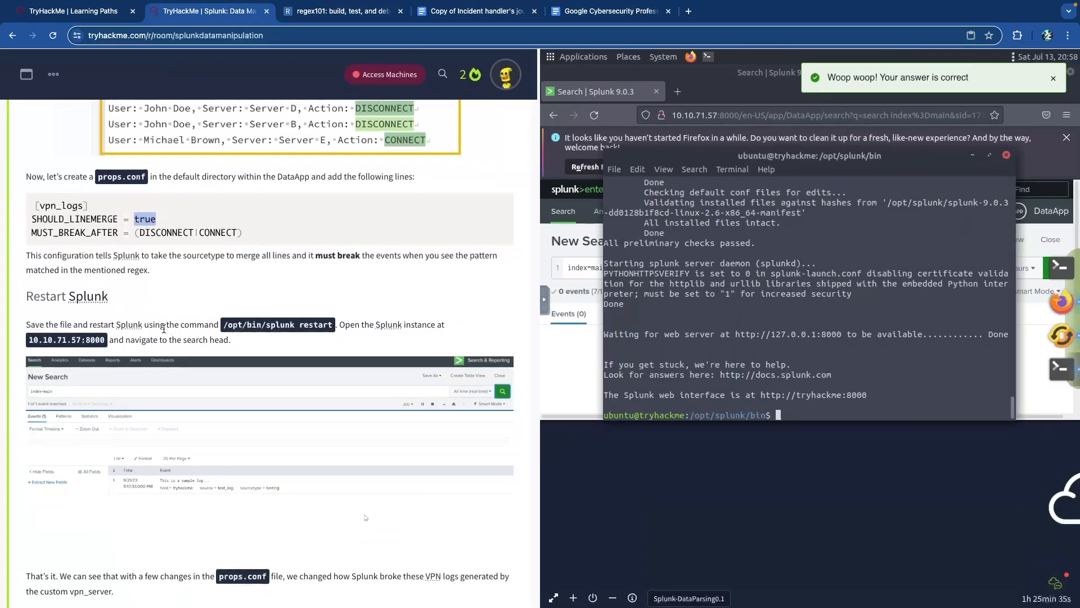
pyautogui.scroll(-10, 184, 332)
pyautogui.scroll(6, 165, 332)
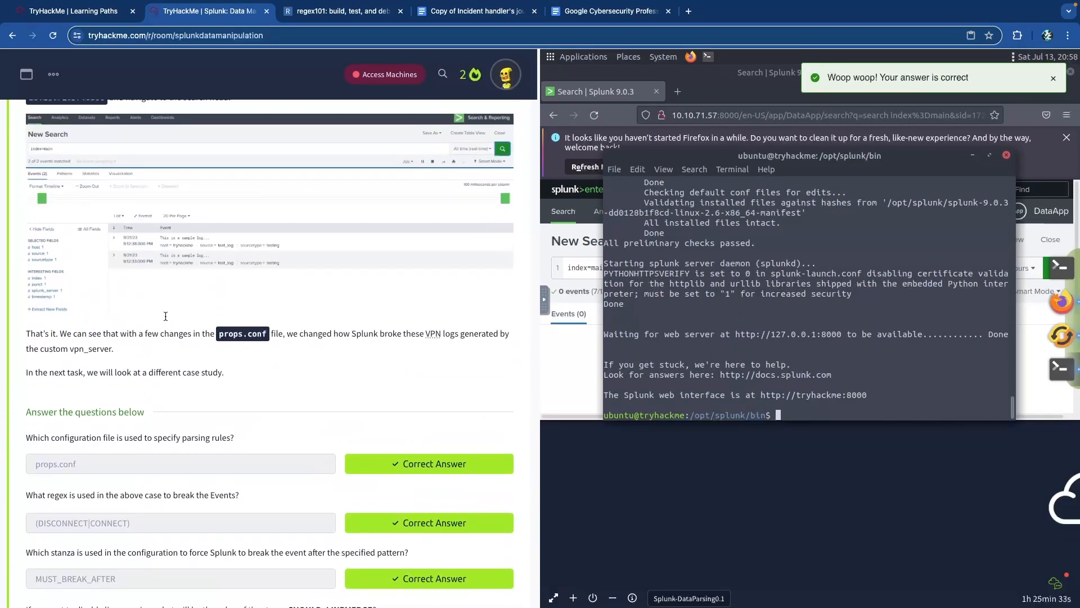
pyautogui.scroll(5, 166, 319)
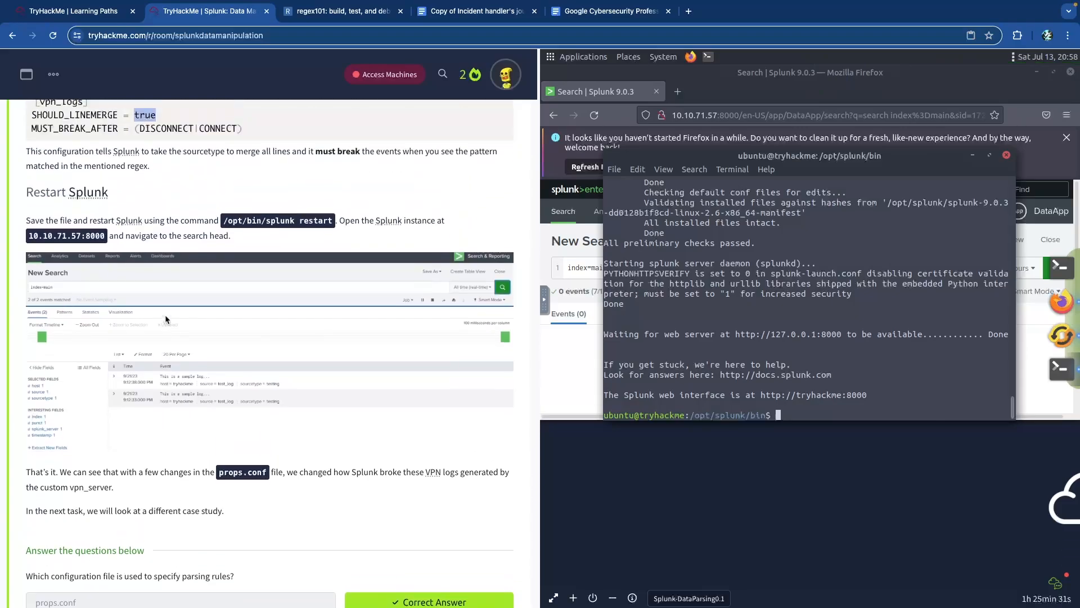
pyautogui.hscroll(-1, 173, 291)
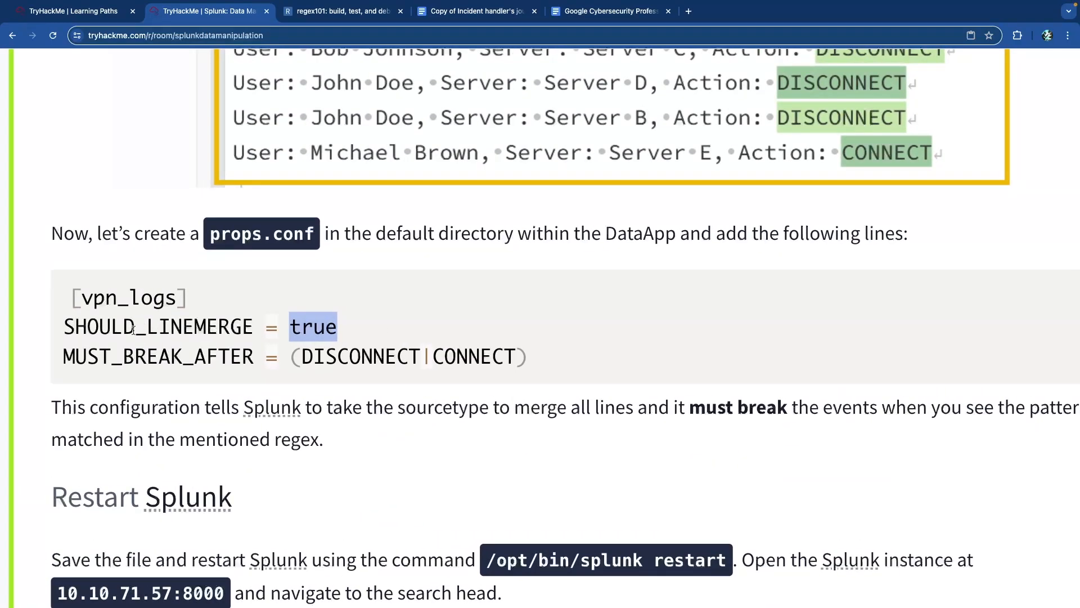
pyautogui.click(114, 329)
pyautogui.moveTo(240, 330); pyautogui.dragTo(525, 362)
pyautogui.click(86, 329)
pyautogui.doubleClick(305, 328)
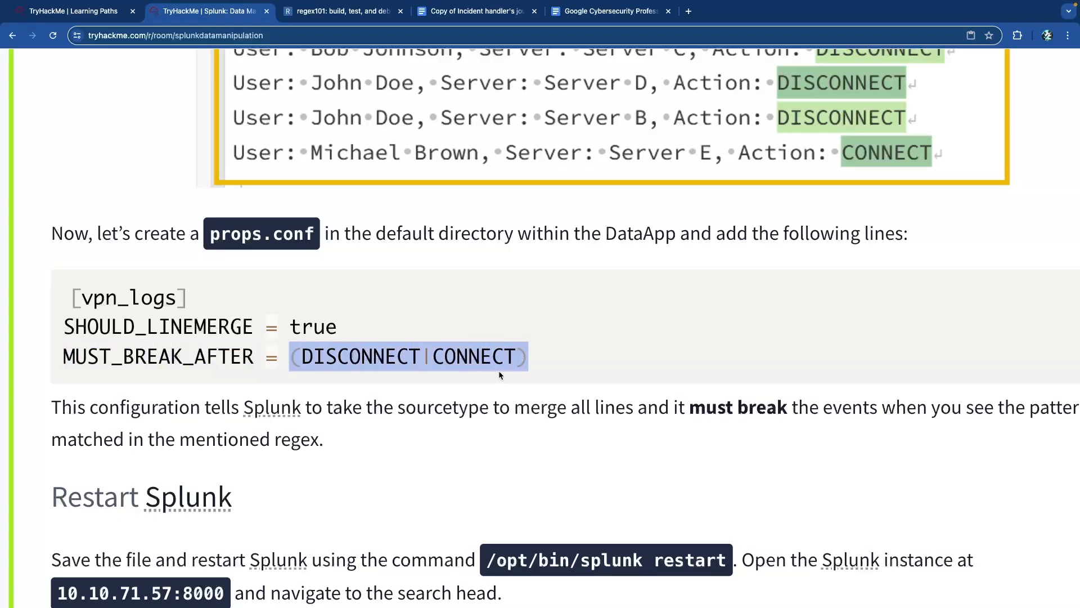
pyautogui.scroll(3, 454, 353)
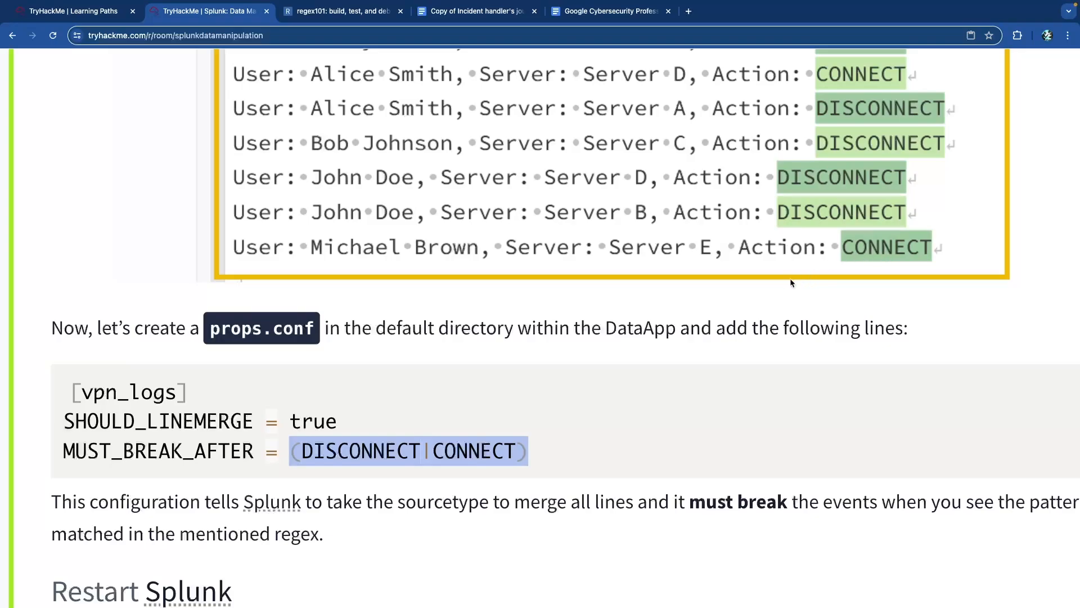
pyautogui.scroll(-5, 317, 421)
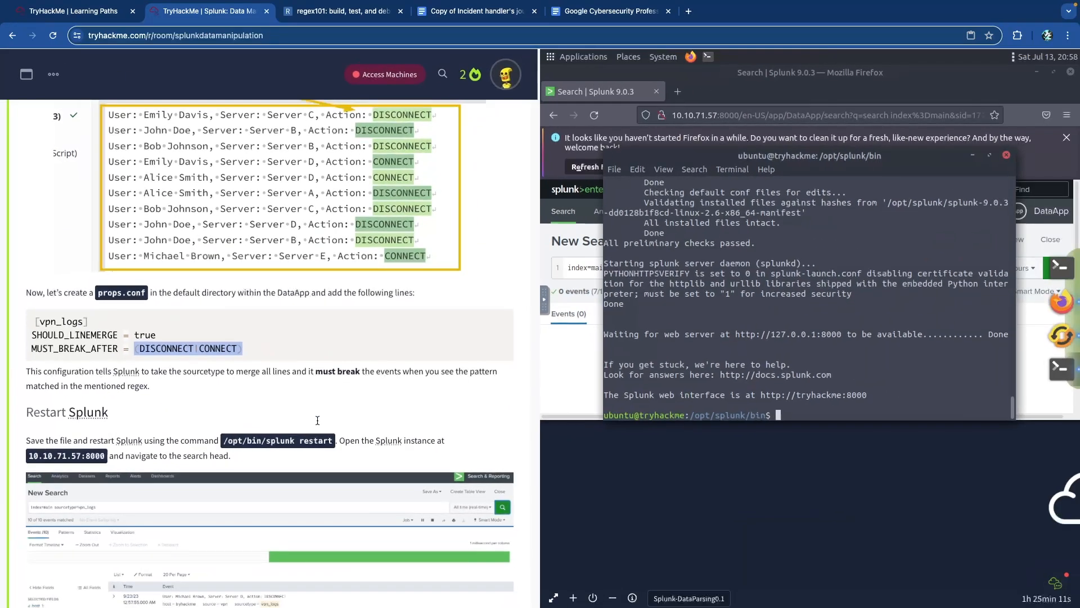
pyautogui.scroll(-10, 298, 423)
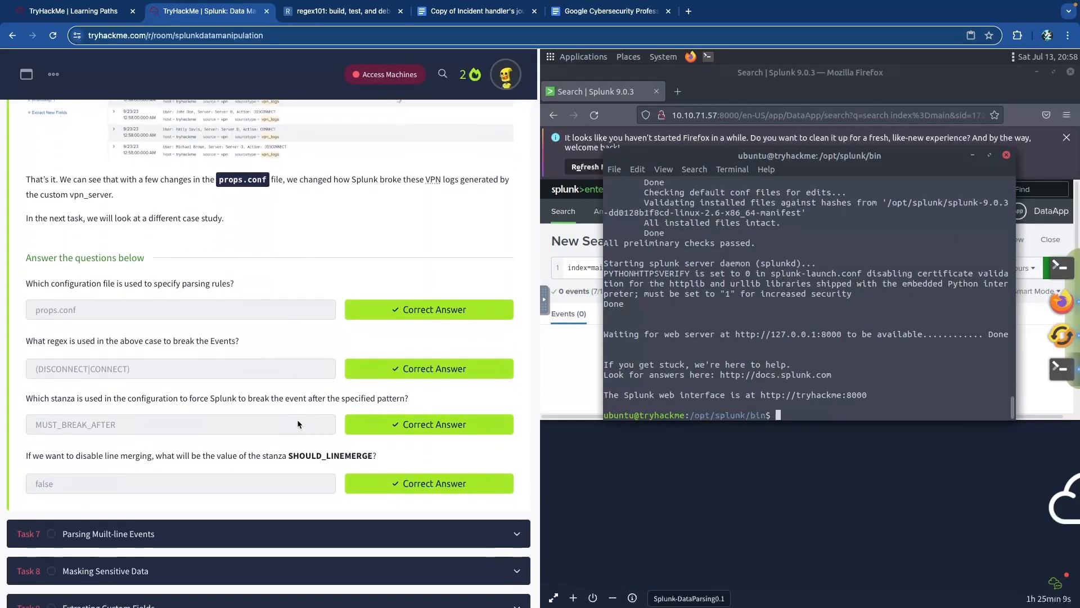
pyautogui.scroll(4, 297, 420)
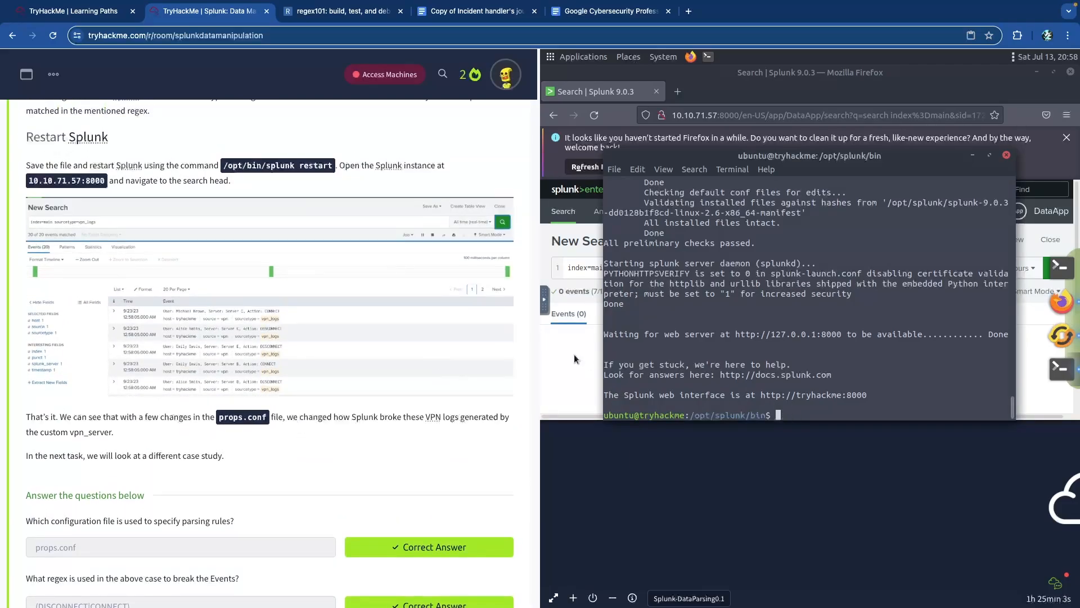
# - Reload the Splunk index=main search results twice after the restart
pyautogui.click(596, 350)
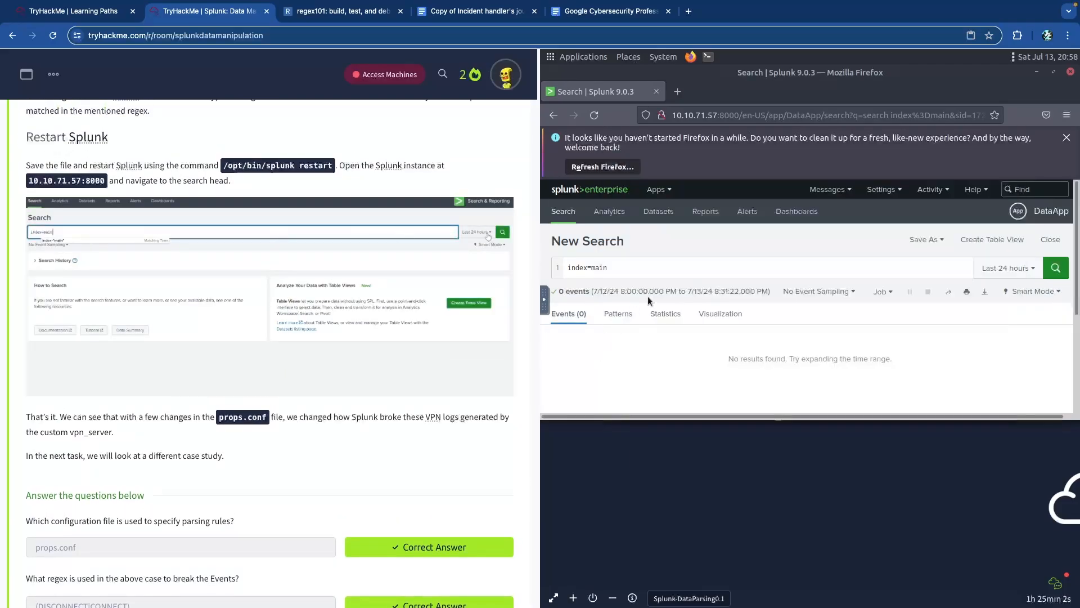
pyautogui.click(594, 116)
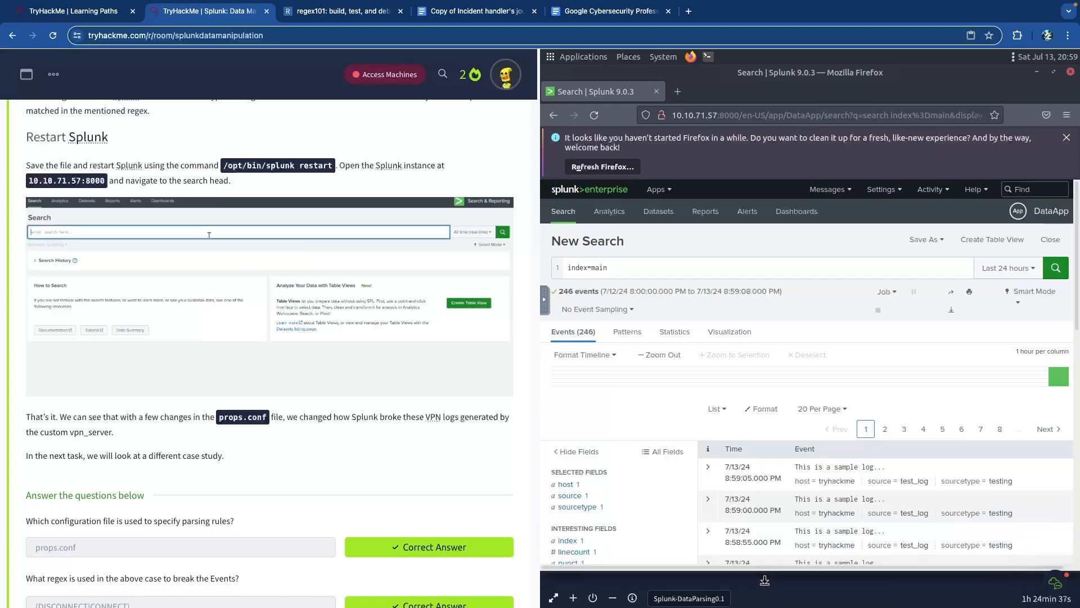
pyautogui.scroll(-3, 796, 400)
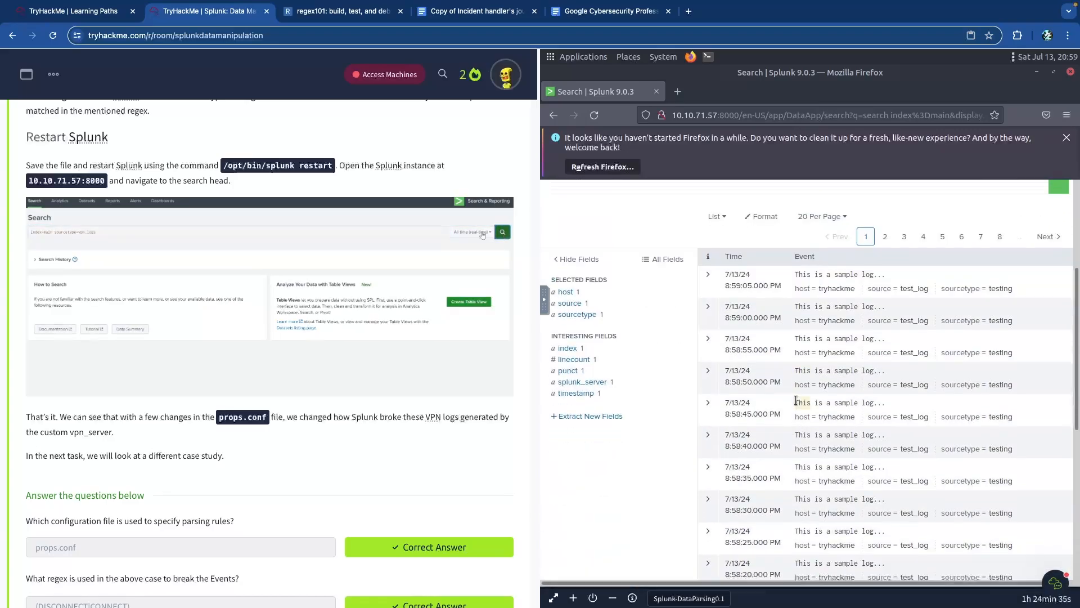
pyautogui.scroll(-5, 810, 397)
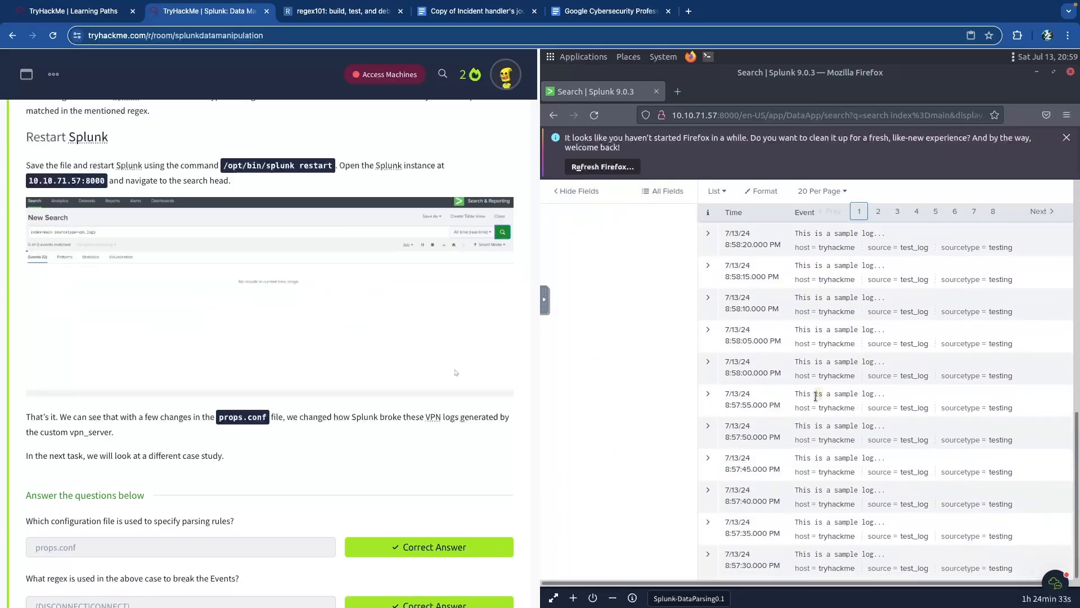
pyautogui.scroll(10, 817, 401)
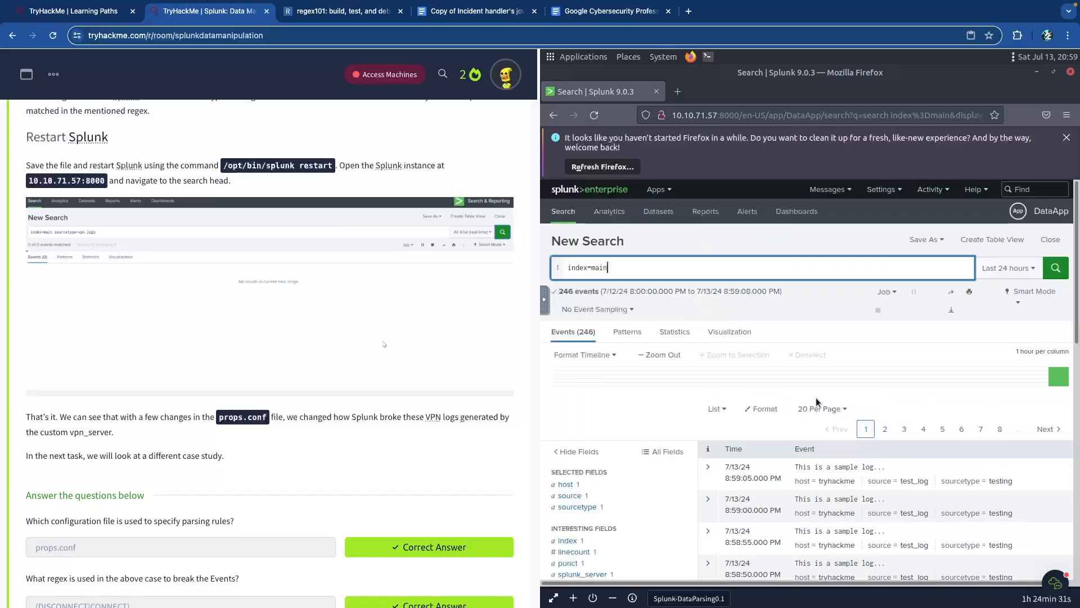
pyautogui.click(594, 115)
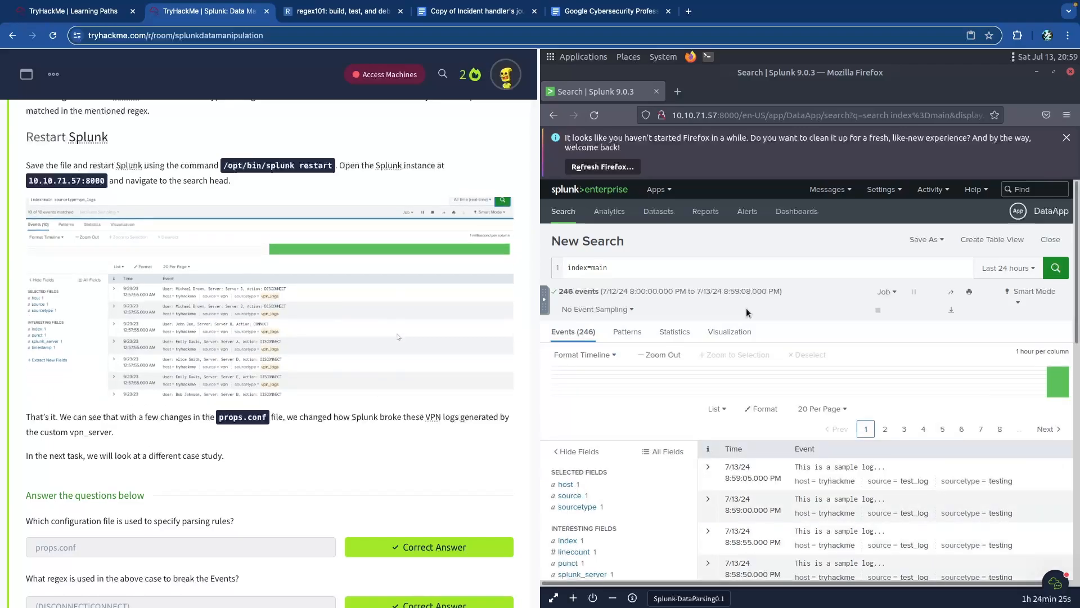
pyautogui.scroll(-3, 746, 307)
pyautogui.scroll(-2, 747, 308)
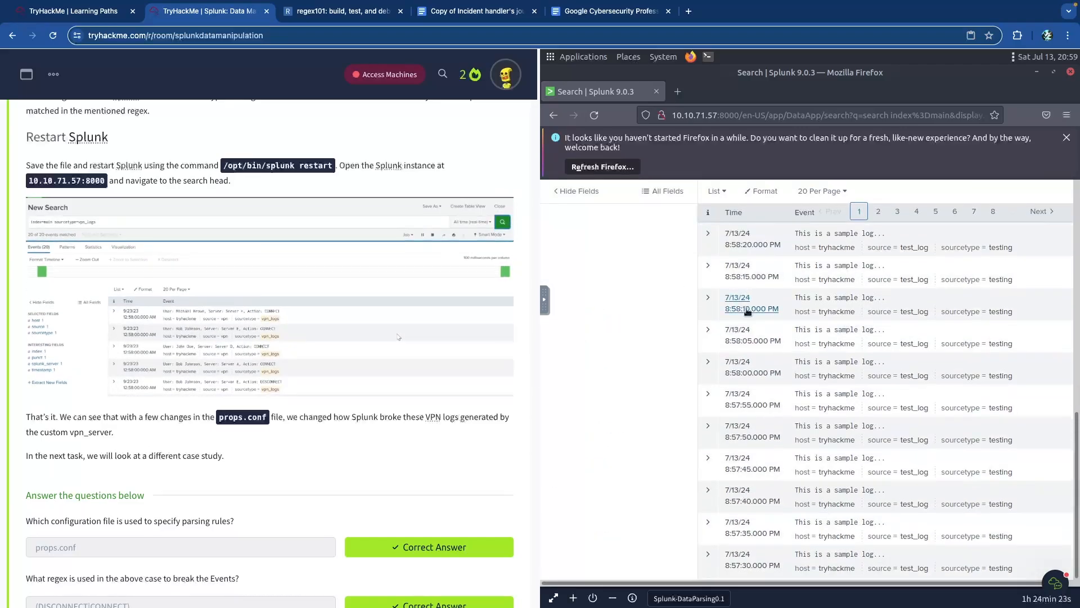
pyautogui.scroll(5, 748, 313)
# - Add 'source' to the query and check the source field summary shows only test_log
pyautogui.click(685, 268)
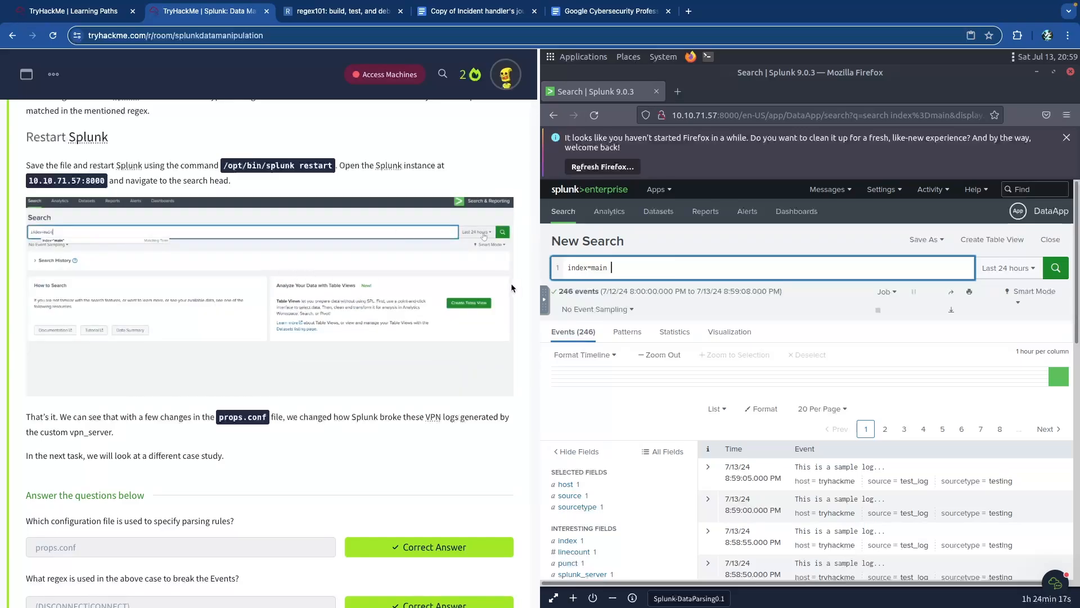
pyautogui.write('source')
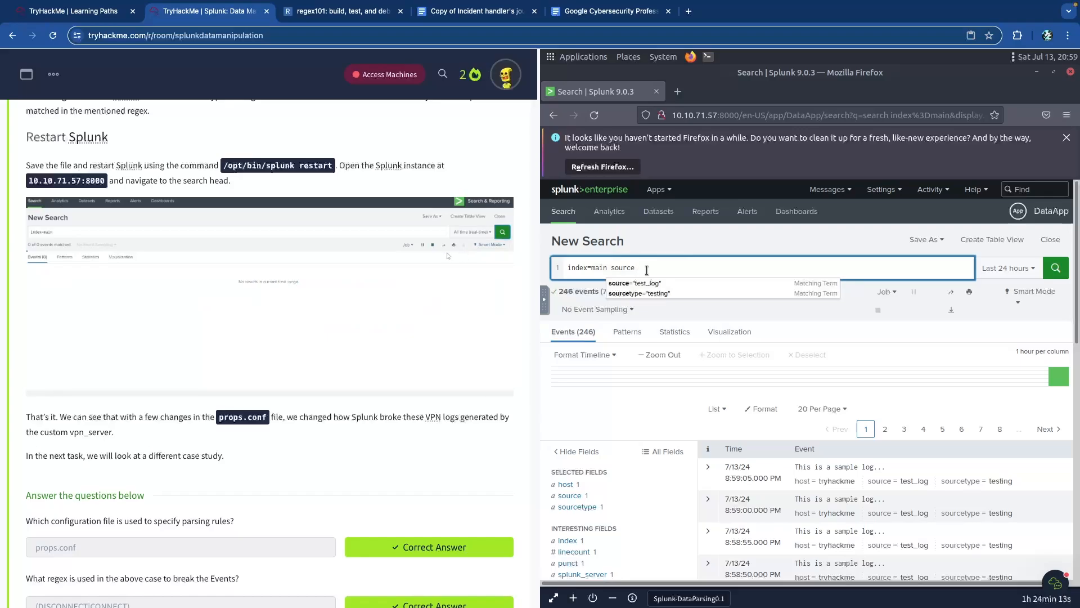
pyautogui.click(571, 496)
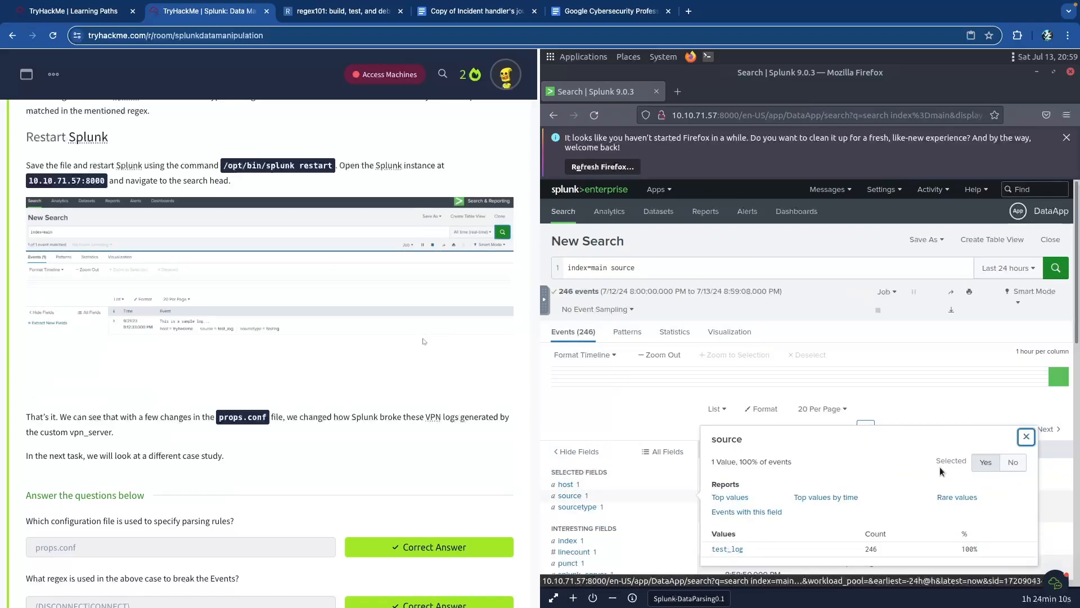
pyautogui.click(1026, 436)
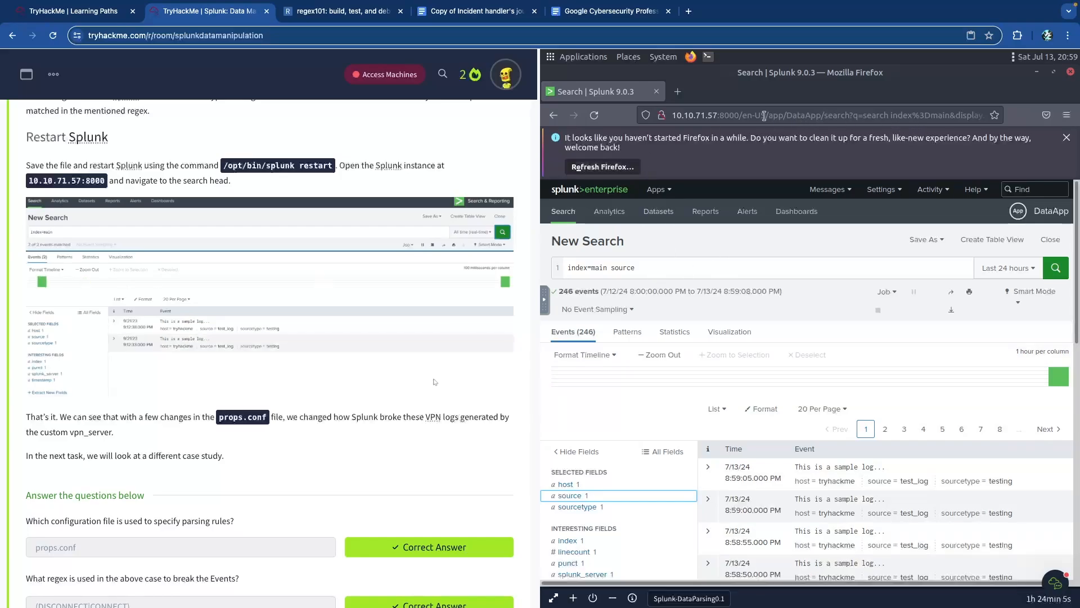
pyautogui.scroll(-8, 337, 286)
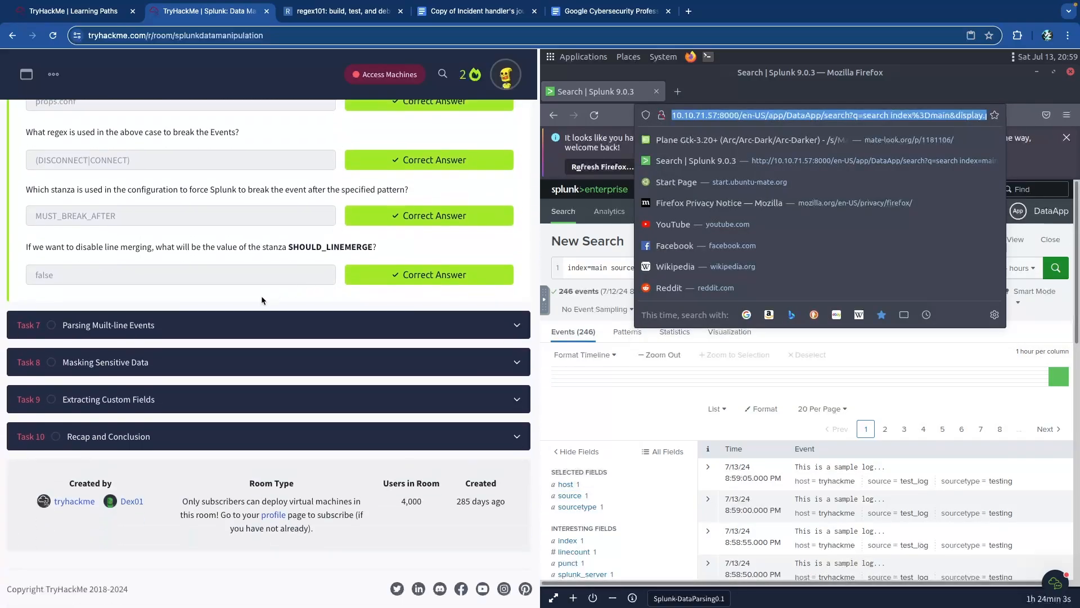
# - Expand Task 7, then scroll back up to the ./vpnlogs sample output in Task 6
pyautogui.click(268, 328)
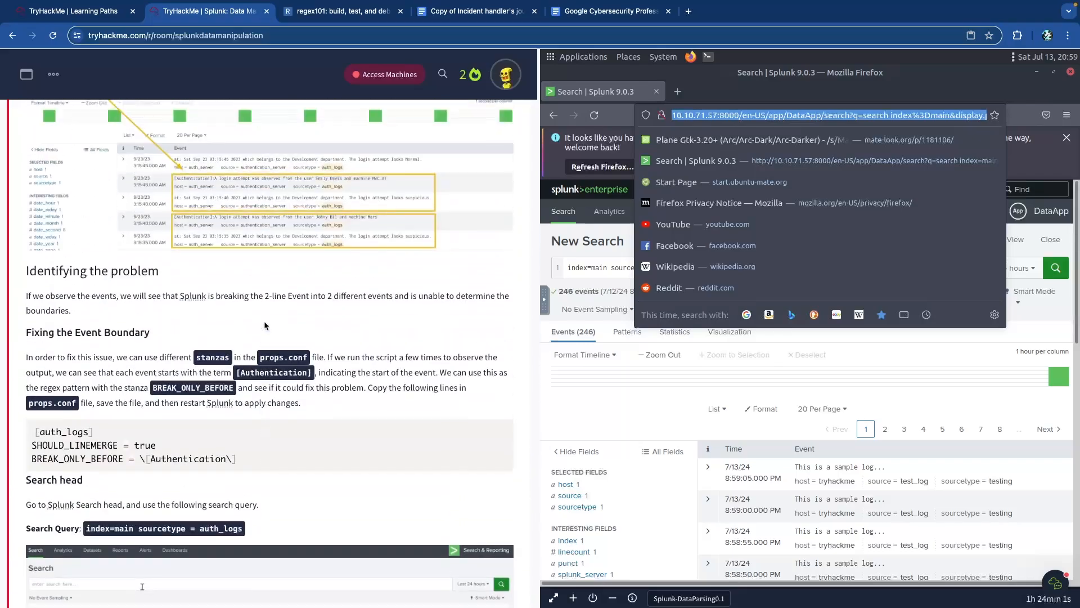
pyautogui.scroll(-20, 304, 326)
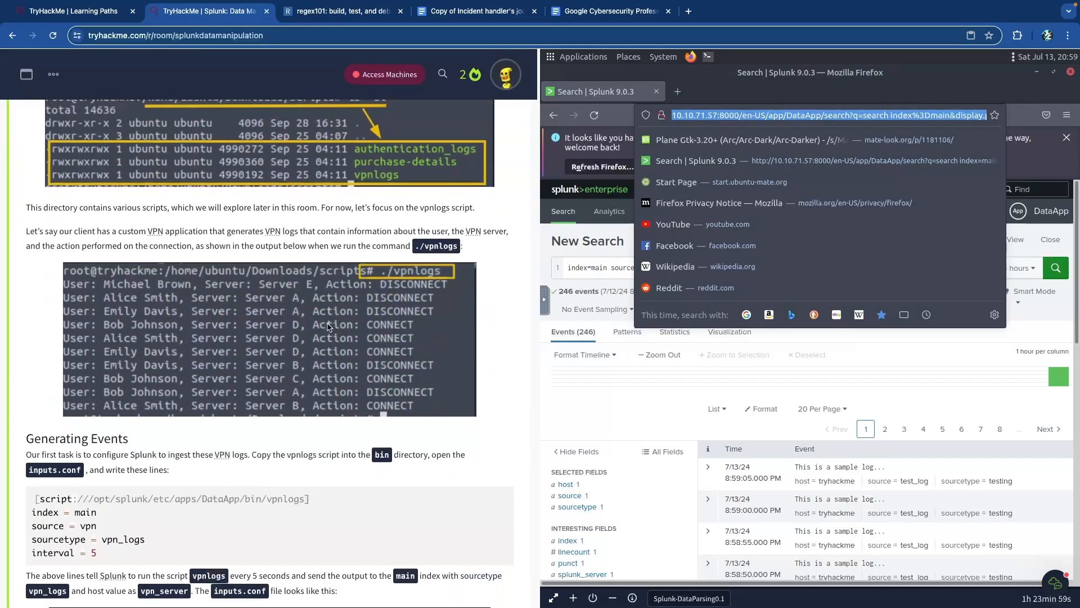
pyautogui.scroll(-10, 326, 322)
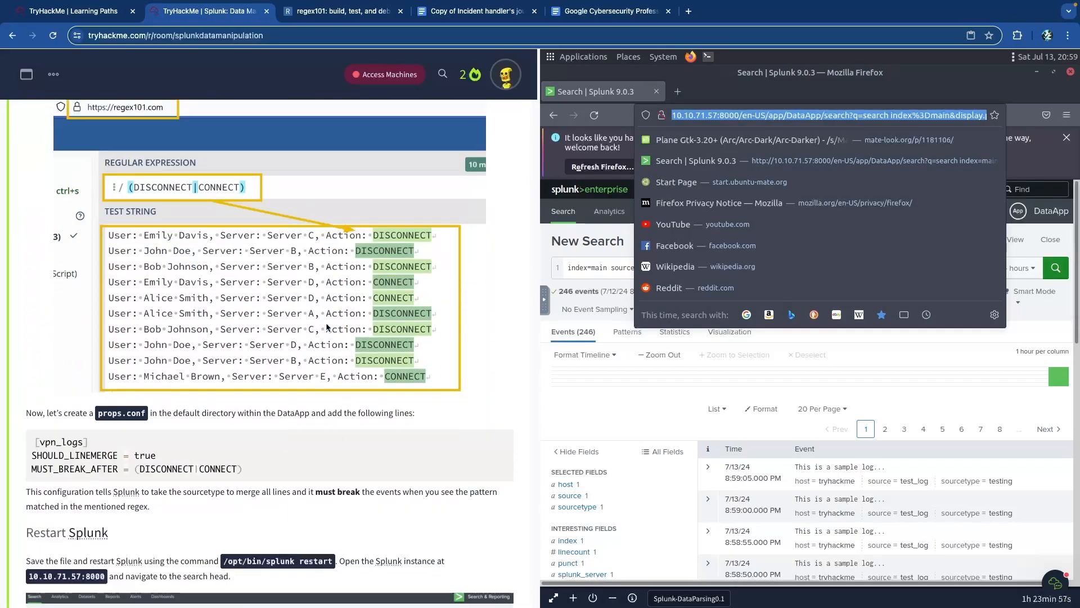
pyautogui.scroll(1, 326, 327)
pyautogui.scroll(-3, 327, 326)
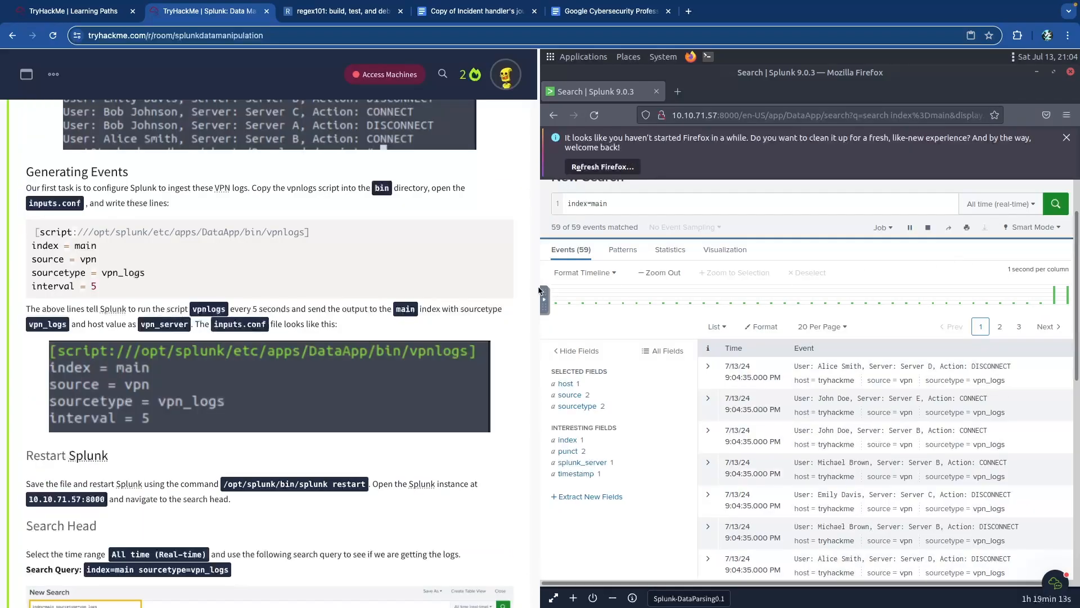
pyautogui.scroll(2, 376, 292)
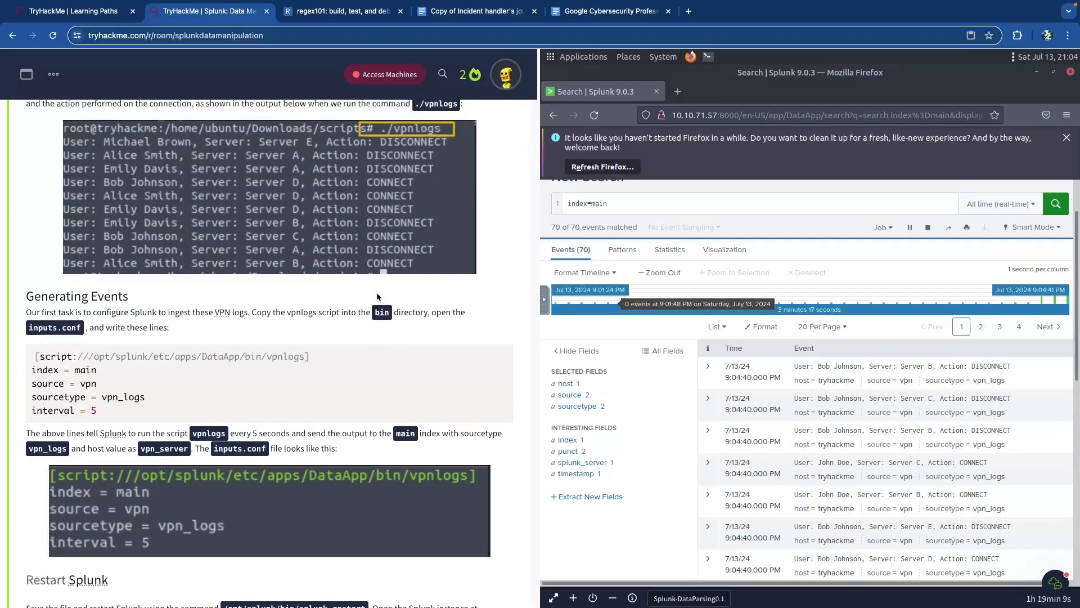
pyautogui.scroll(1, 376, 292)
pyautogui.scroll(-1, 377, 297)
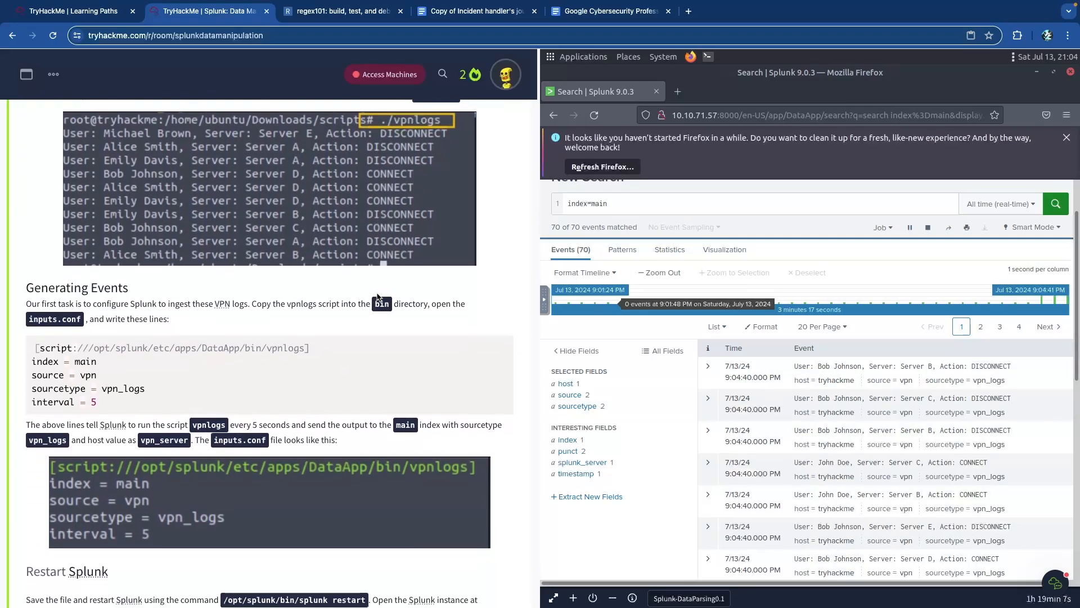
pyautogui.scroll(-1, 378, 297)
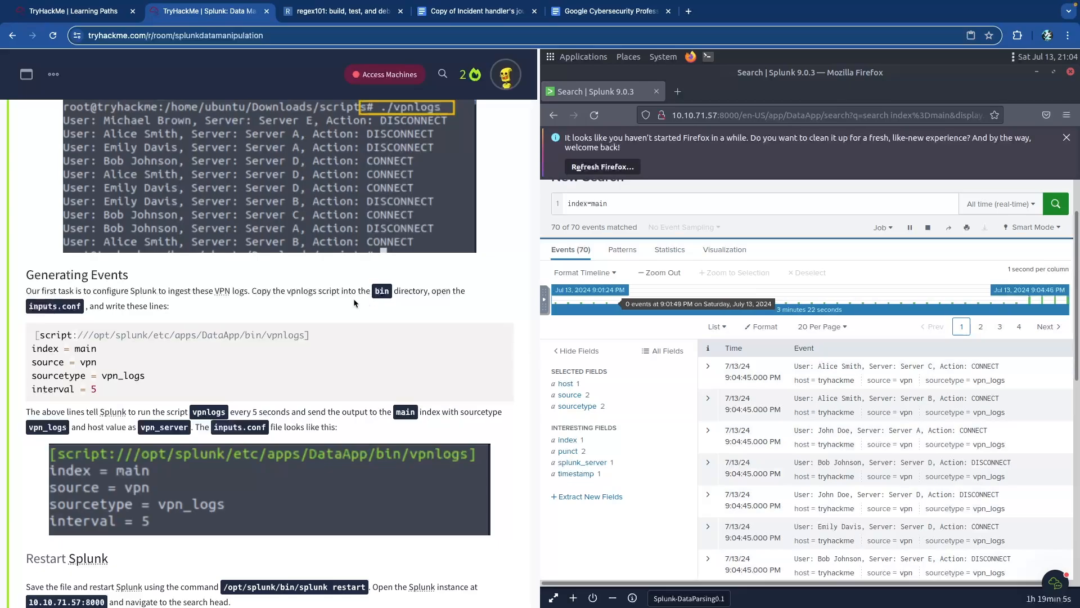
pyautogui.scroll(2, 301, 293)
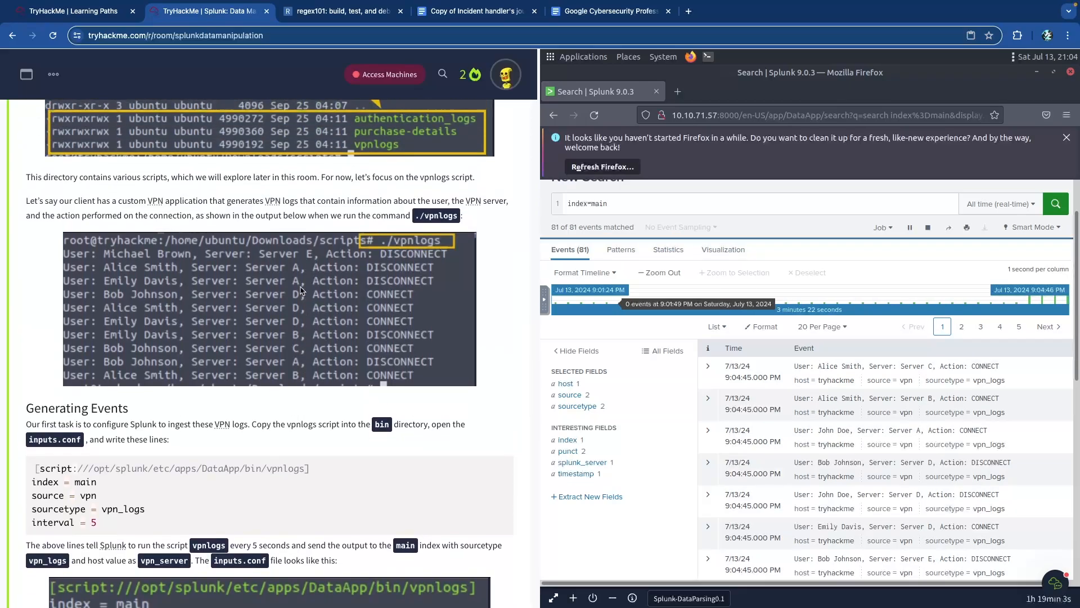
pyautogui.scroll(5, 305, 263)
pyautogui.scroll(1, 315, 266)
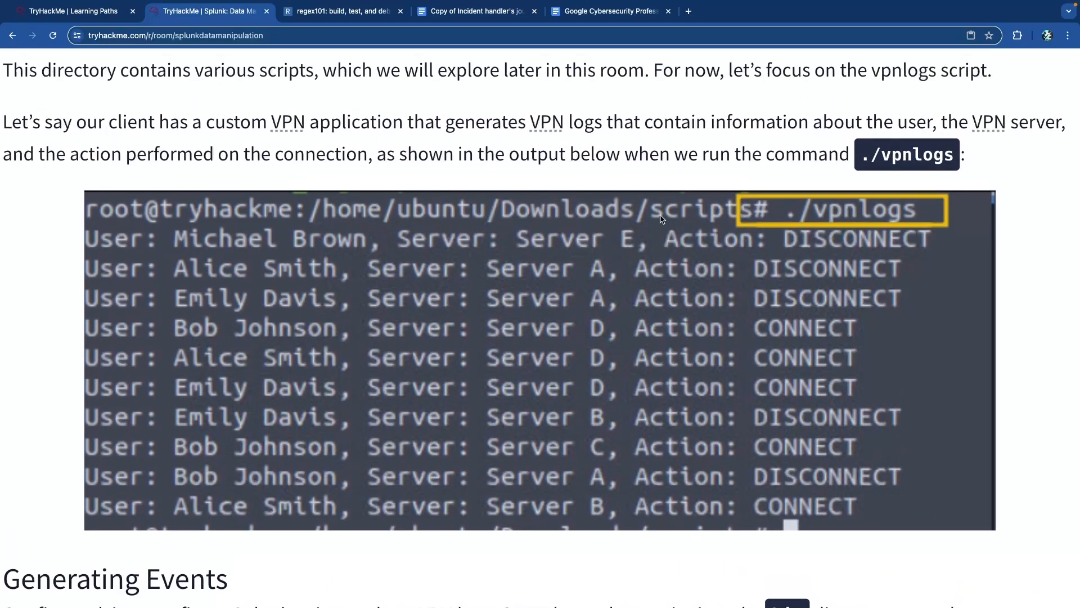
# - Highlight the ./vpnlogs command and the script path in the inputs.conf block
pyautogui.moveTo(860, 158); pyautogui.dragTo(944, 156)
pyautogui.click(946, 156)
pyautogui.scroll(-8, 895, 160)
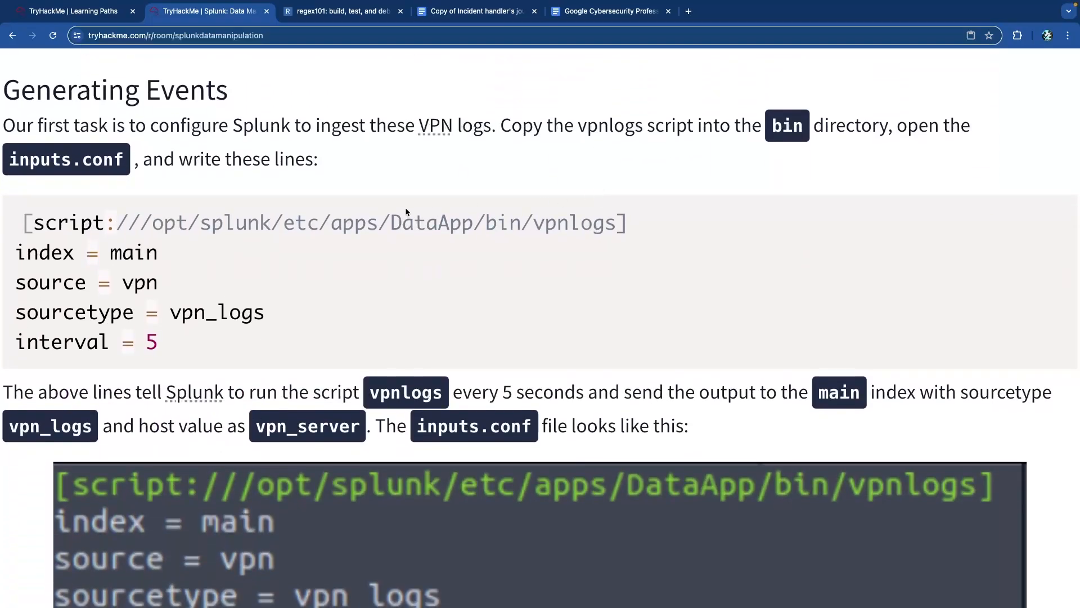
pyautogui.moveTo(105, 218); pyautogui.dragTo(462, 222)
pyautogui.click(471, 223)
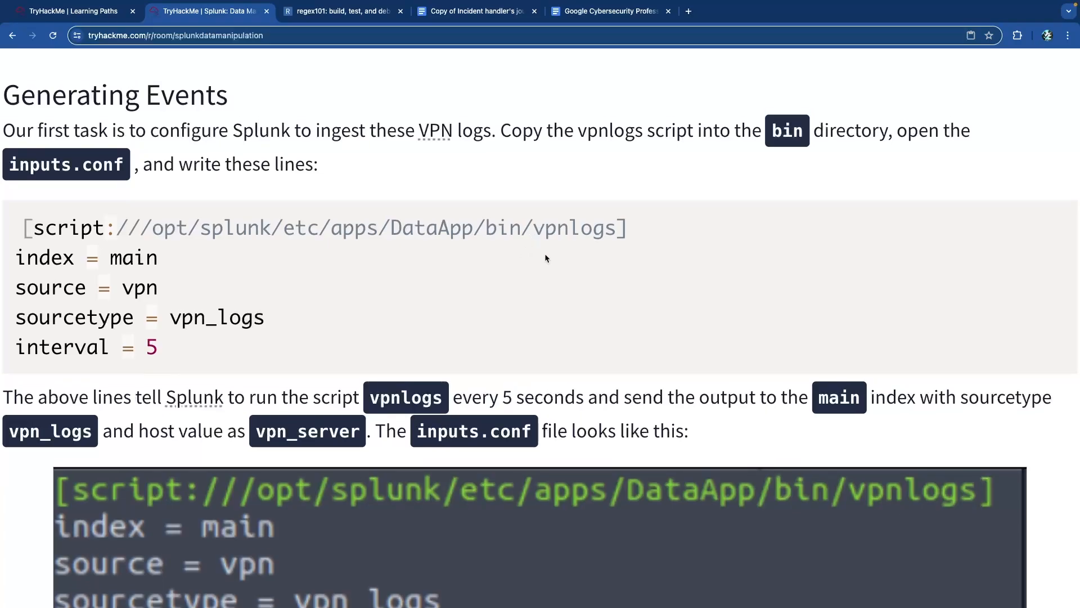
# - Review the DataApp/bin path and vpnlogs script name, then scroll down to Restart Splunk
pyautogui.scroll(9, 545, 253)
pyautogui.scroll(6, 621, 247)
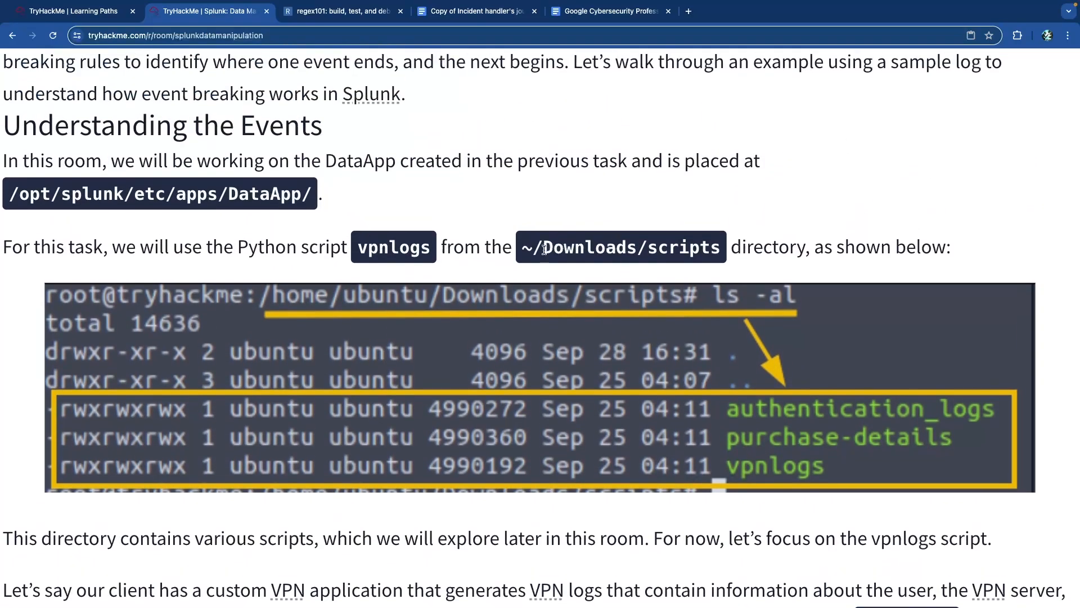
pyautogui.scroll(-10, 555, 247)
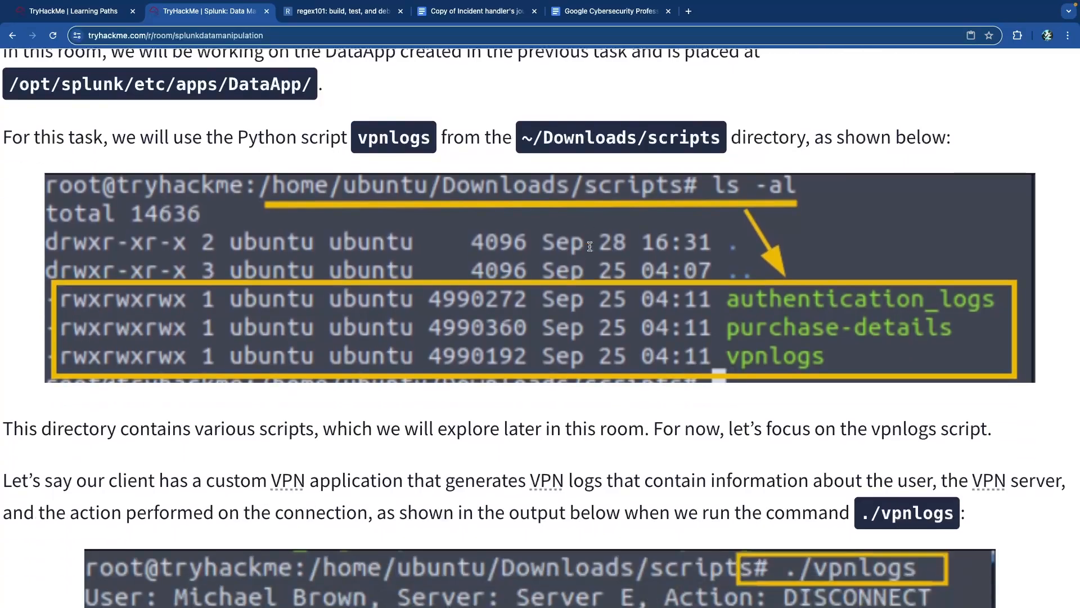
pyautogui.scroll(1, 590, 249)
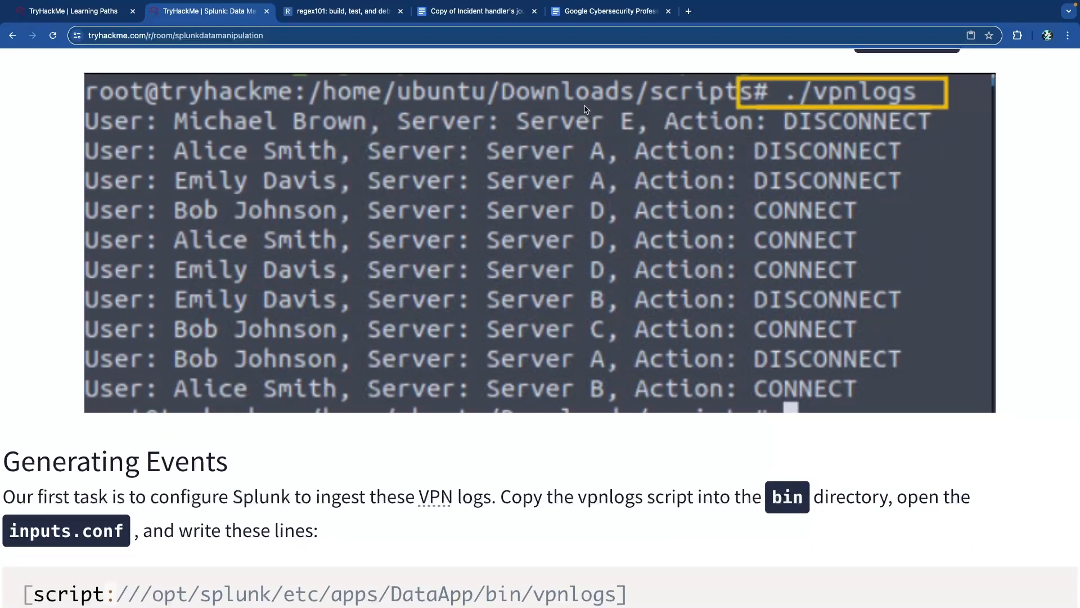
pyautogui.scroll(-8, 700, 103)
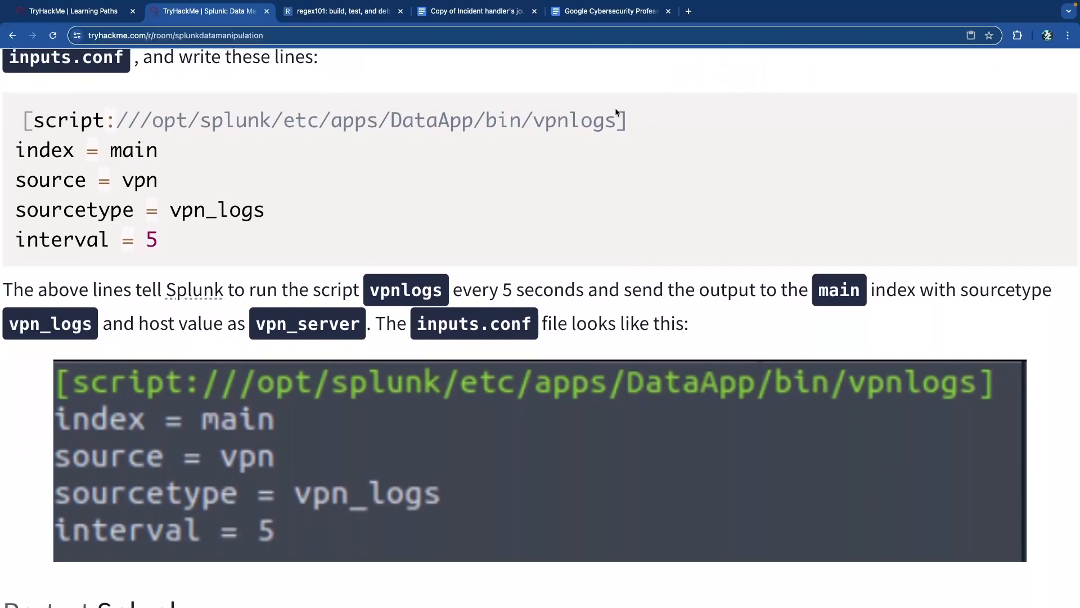
pyautogui.moveTo(403, 120); pyautogui.dragTo(519, 120)
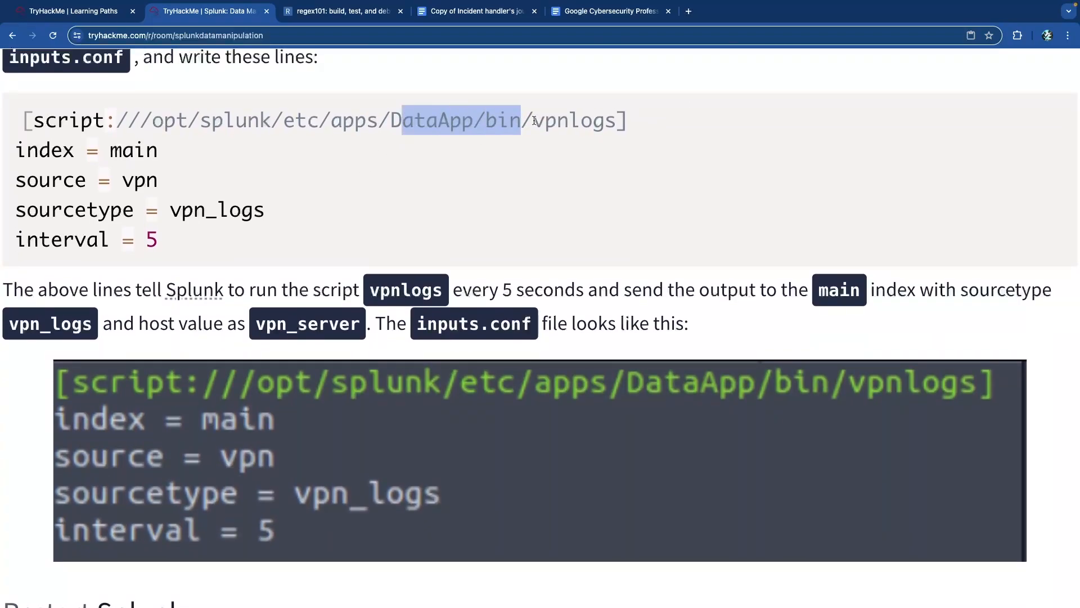
pyautogui.moveTo(169, 230); pyautogui.dragTo(25, 118)
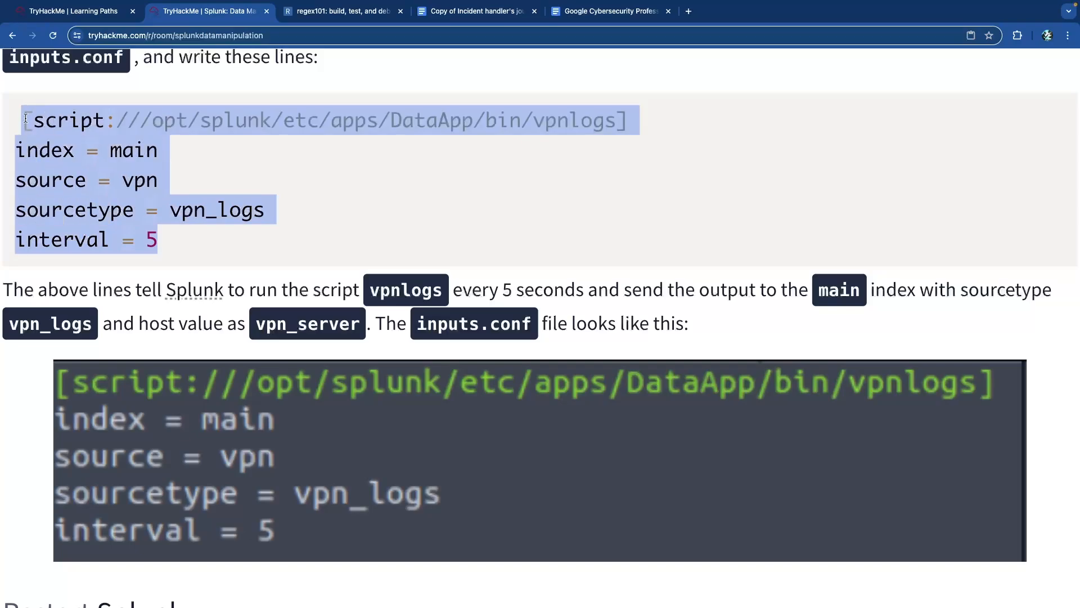
pyautogui.click(47, 116)
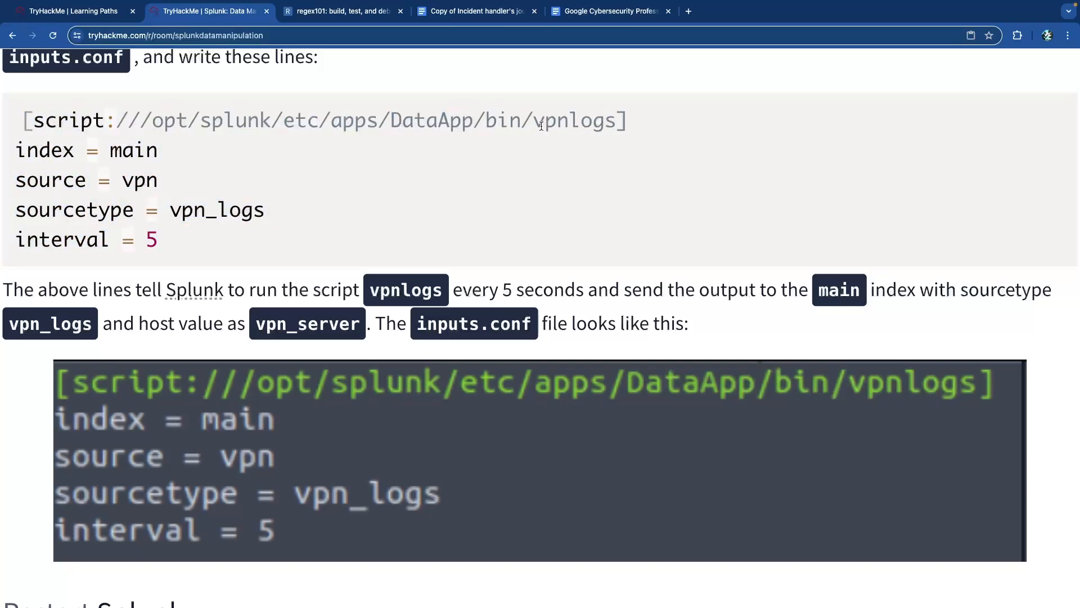
pyautogui.moveTo(551, 122); pyautogui.dragTo(613, 122)
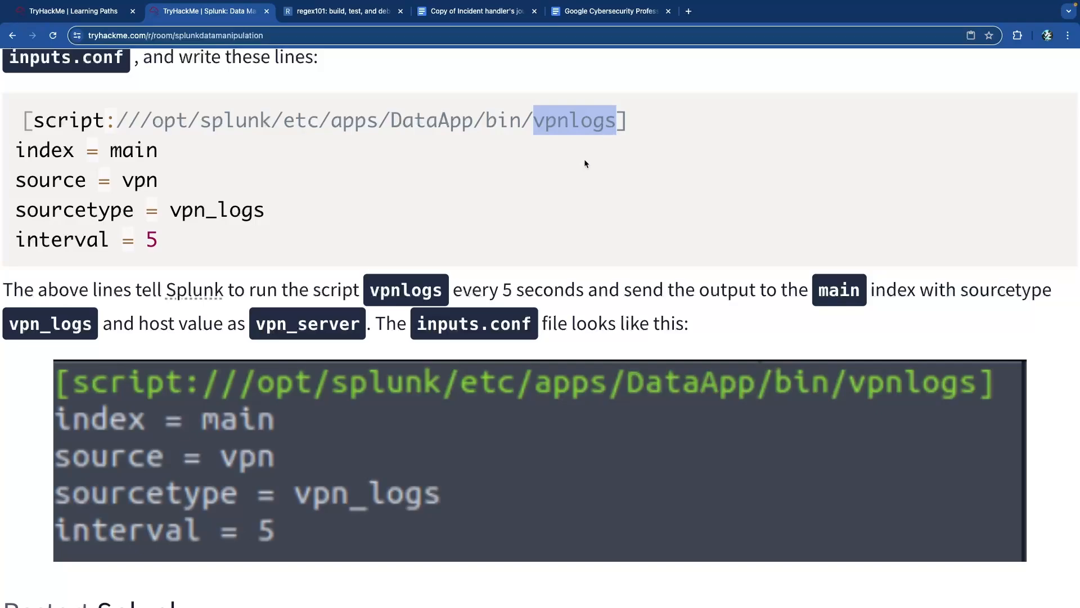
pyautogui.scroll(-4, 392, 182)
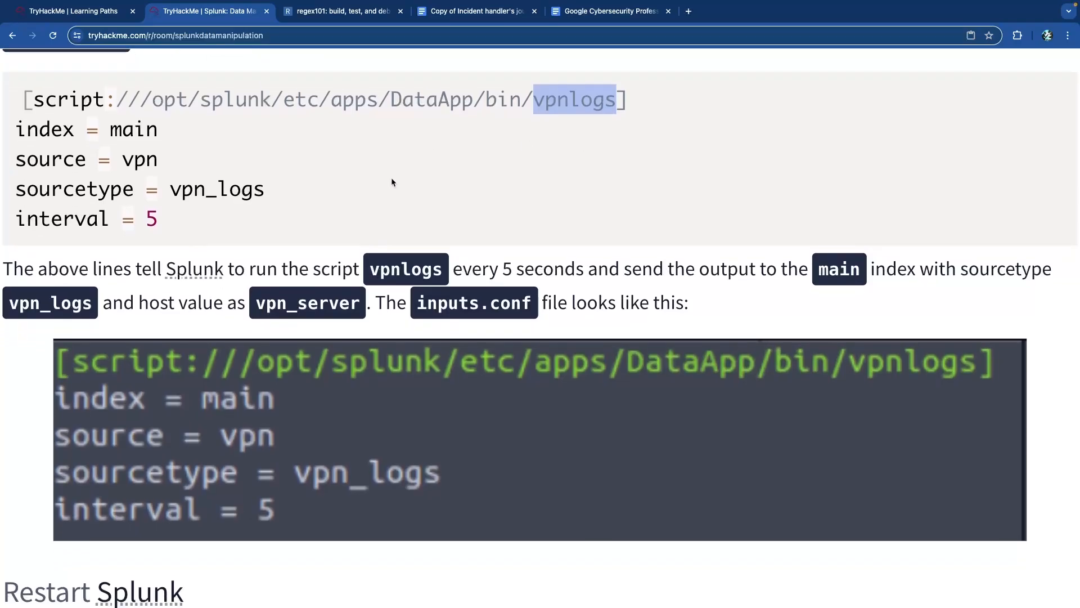
pyautogui.scroll(-10, 392, 181)
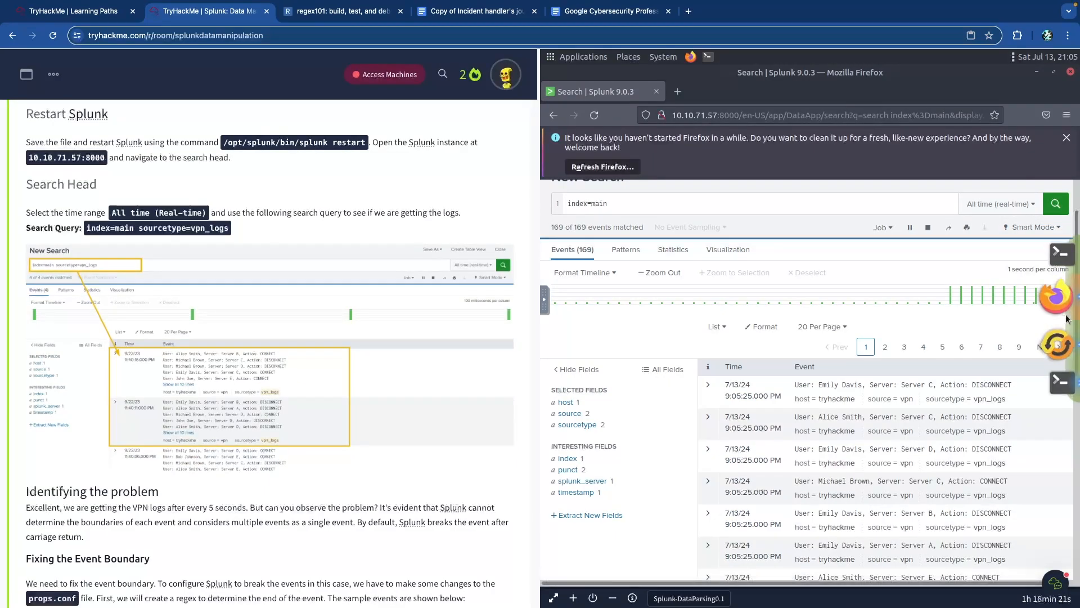
pyautogui.click(1061, 376)
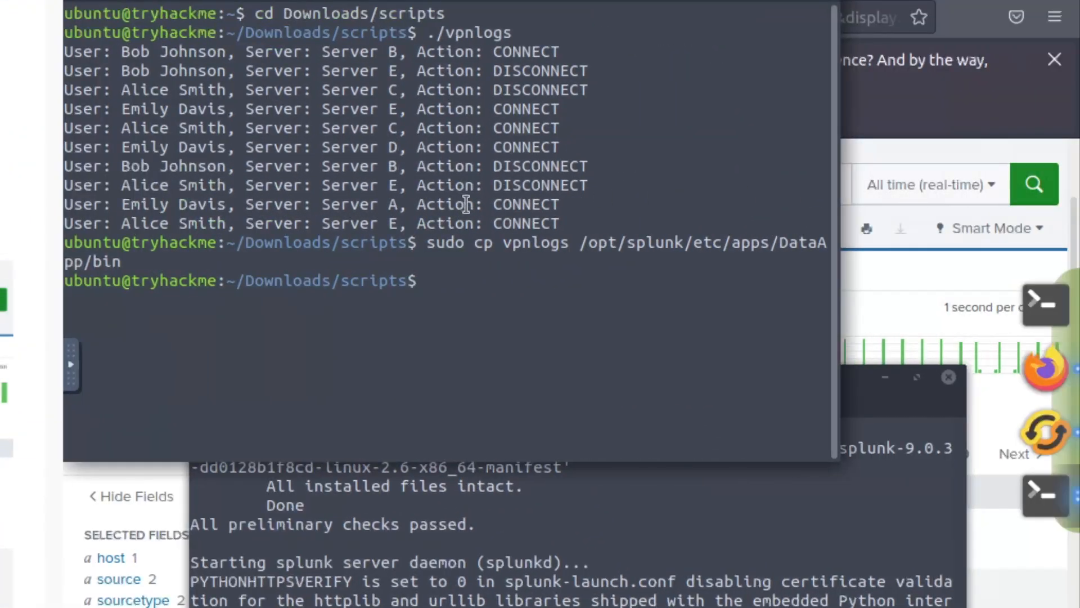
pyautogui.doubleClick(442, 245)
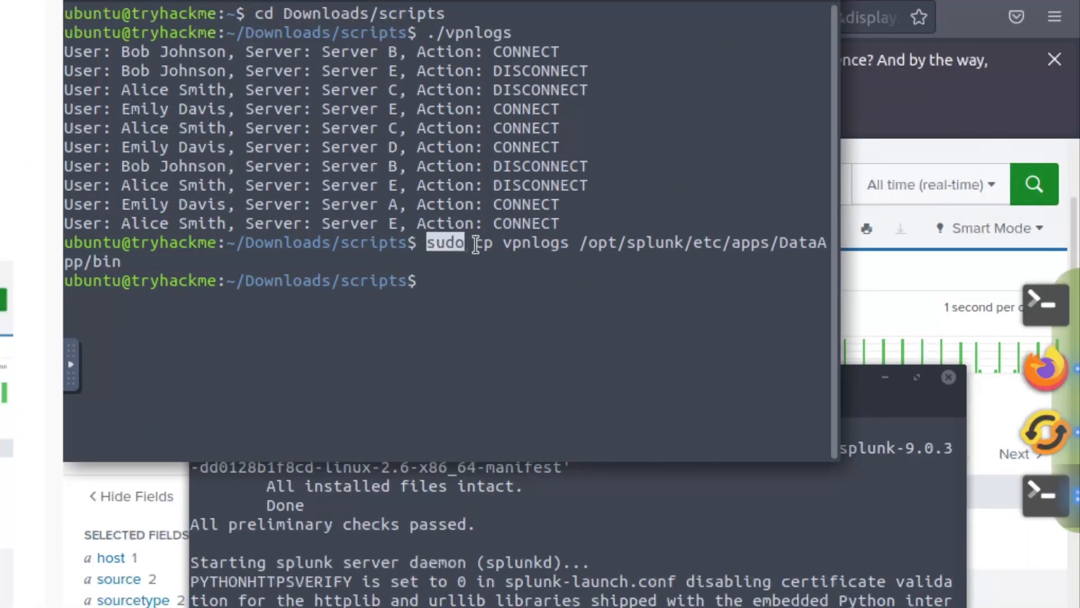
pyautogui.moveTo(268, 245); pyautogui.dragTo(400, 243)
pyautogui.click(400, 243)
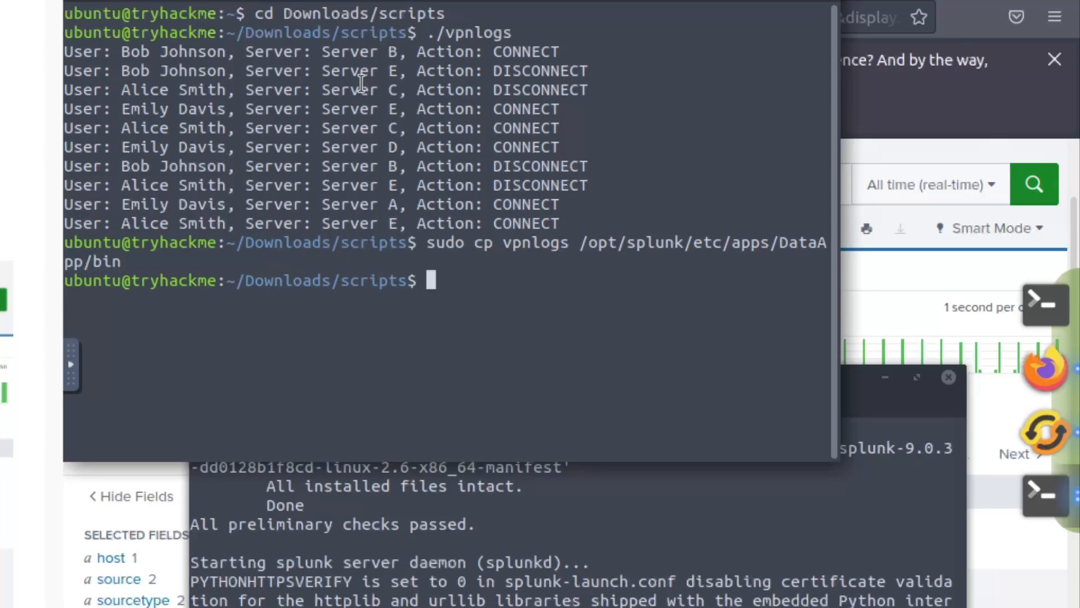
pyautogui.moveTo(437, 34); pyautogui.dragTo(512, 34)
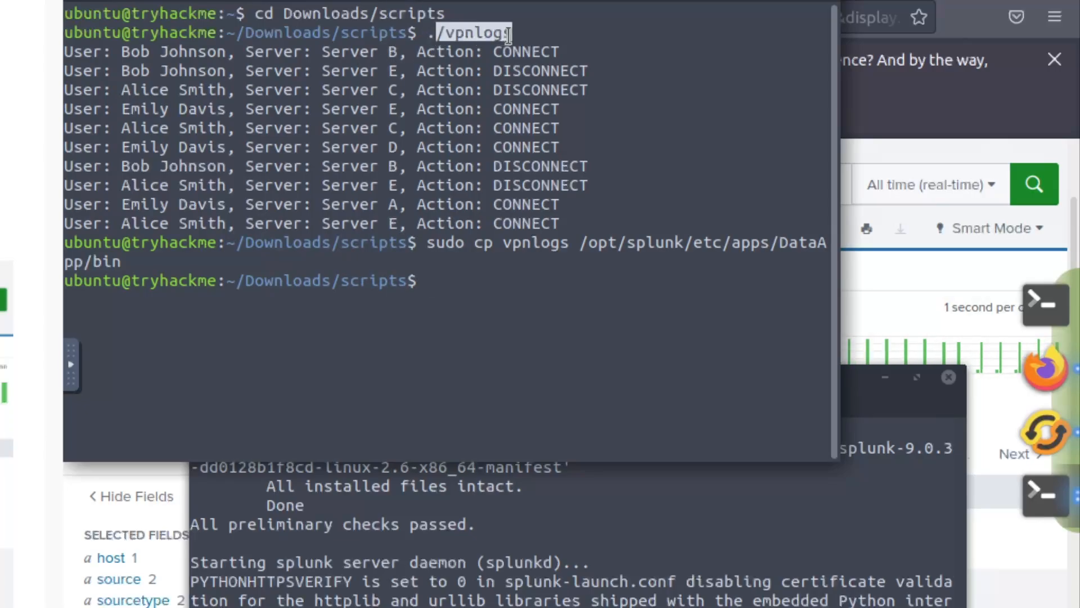
pyautogui.click(321, 140)
pyautogui.moveTo(260, 93); pyautogui.dragTo(461, 171)
pyautogui.click(376, 230)
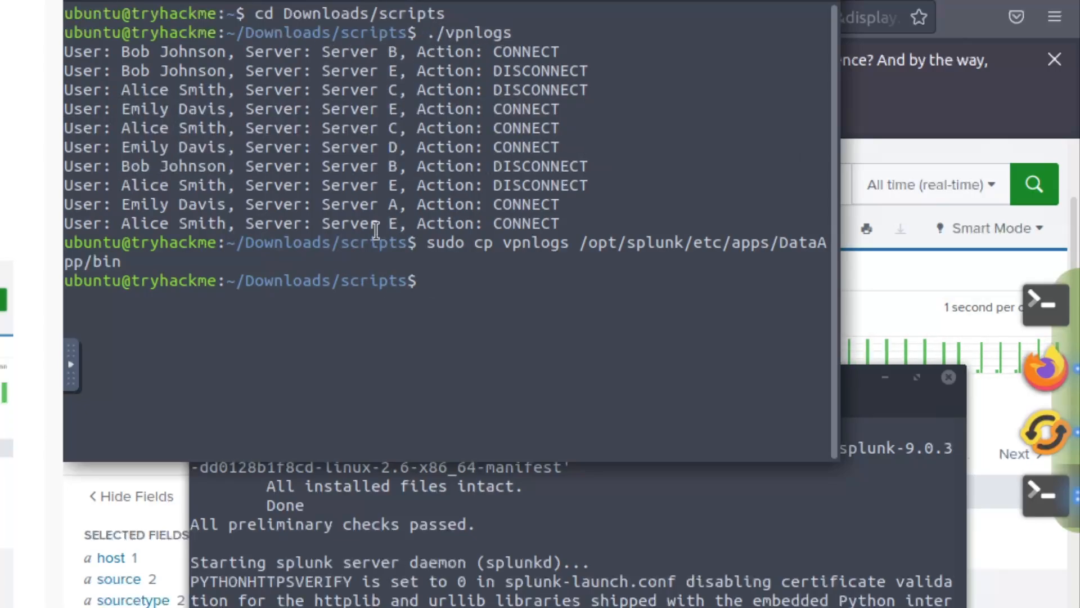
pyautogui.moveTo(265, 245); pyautogui.dragTo(420, 245)
pyautogui.click(430, 246)
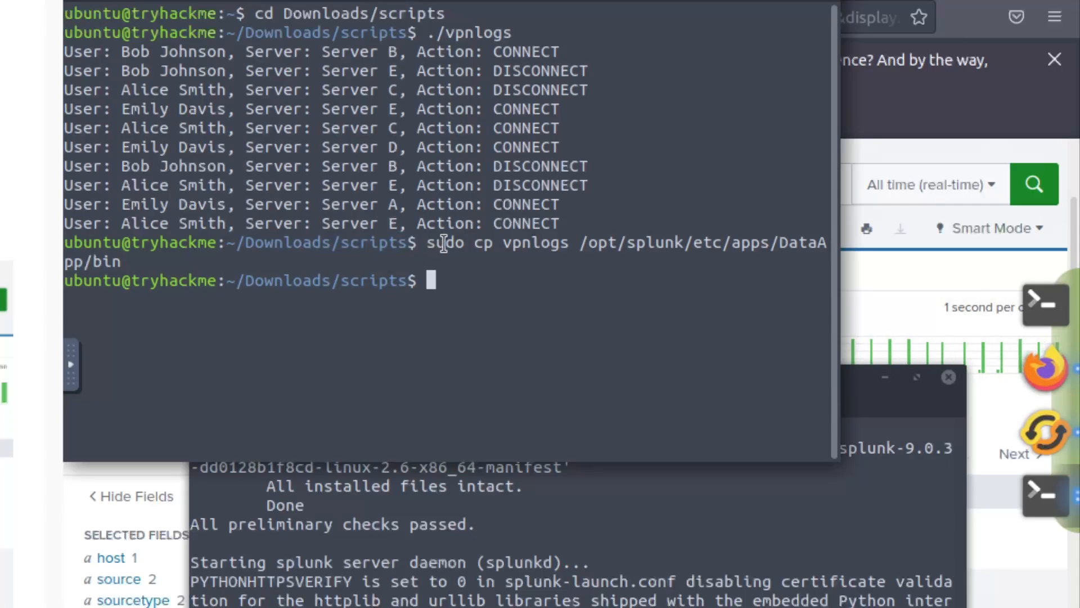
pyautogui.doubleClick(445, 243)
pyautogui.doubleClick(482, 243)
pyautogui.doubleClick(520, 243)
pyautogui.moveTo(583, 243); pyautogui.dragTo(798, 256)
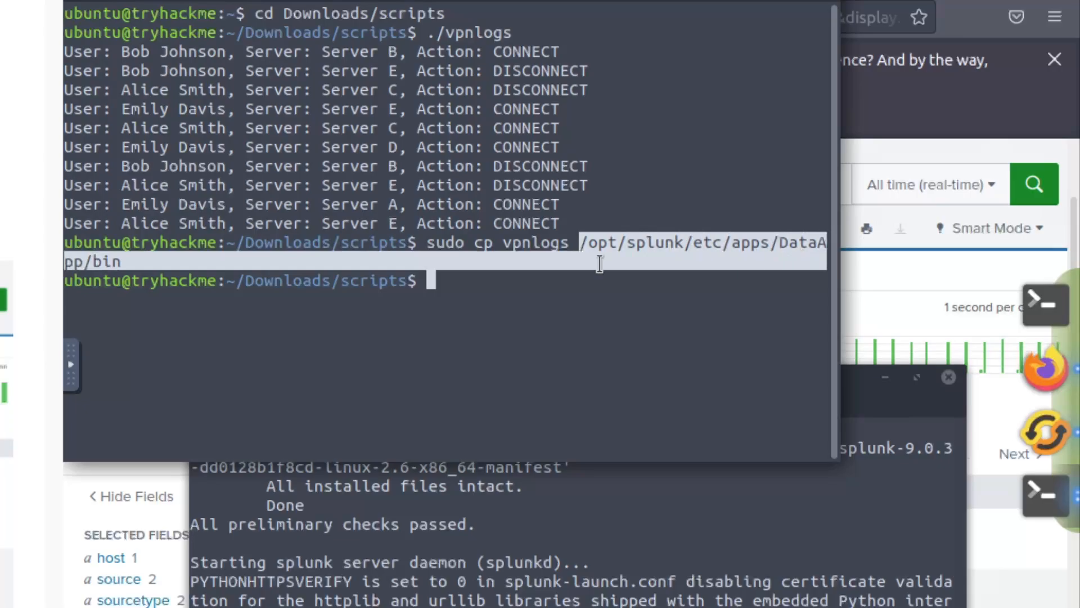
pyautogui.click(452, 283)
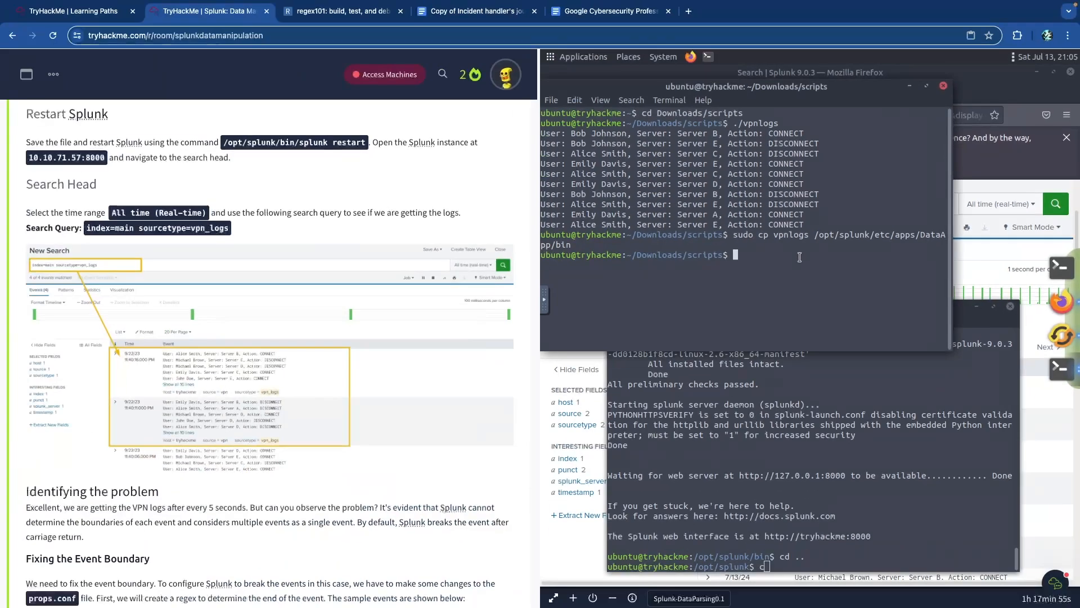
pyautogui.click(999, 248)
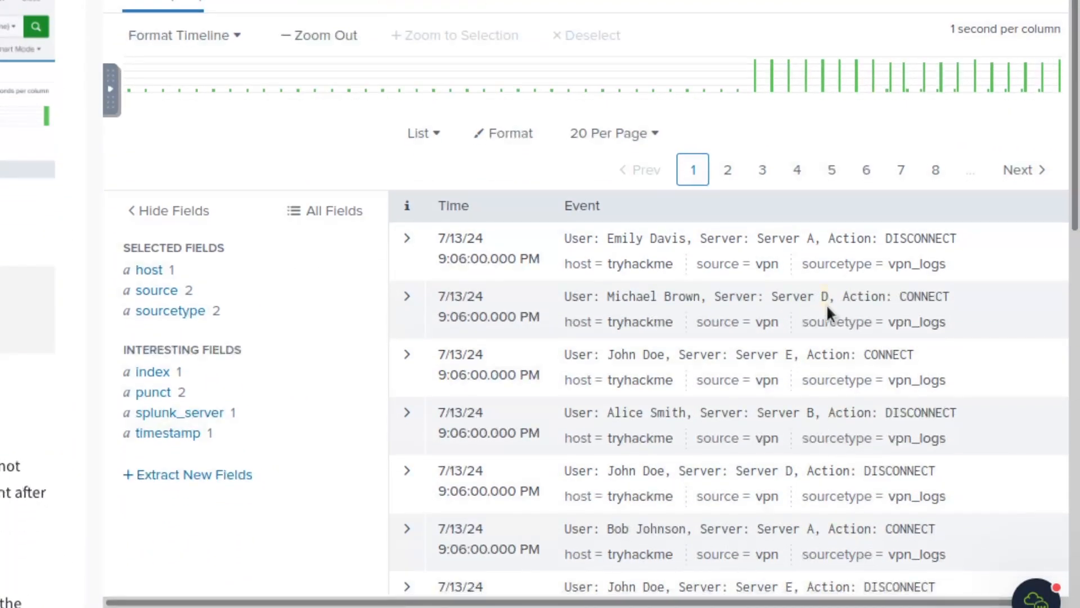
# - Filter the index=main search to source=test_log and inspect the sample log events
pyautogui.scroll(-10, 827, 427)
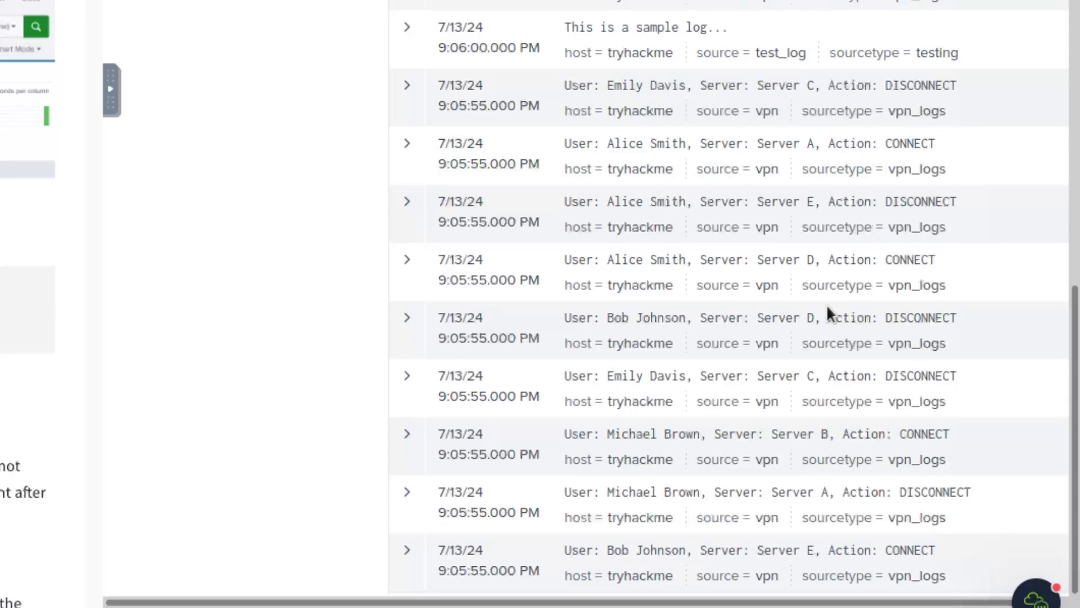
pyautogui.scroll(10, 826, 304)
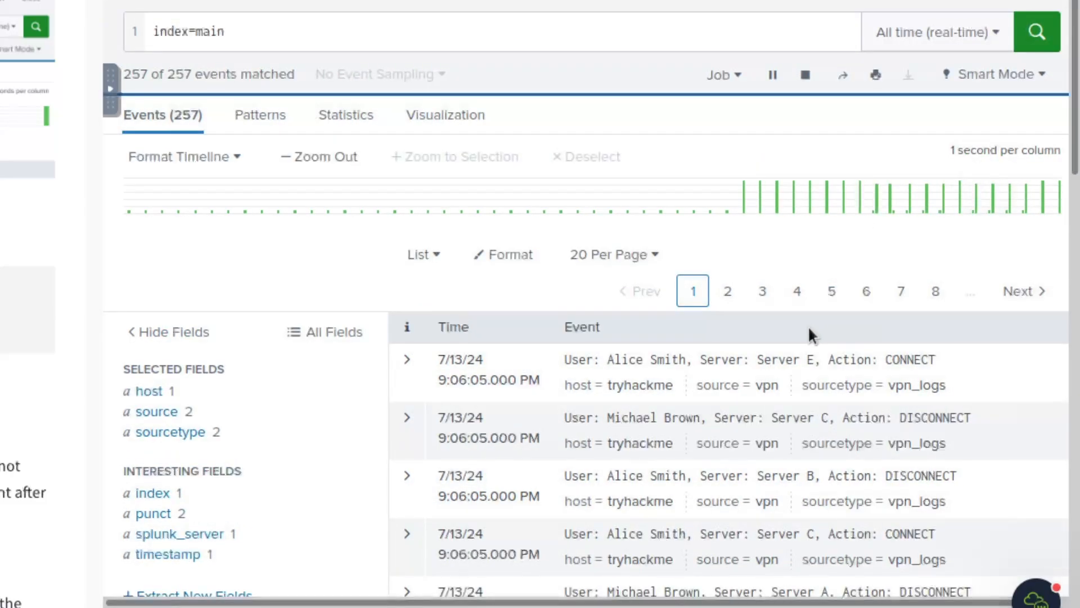
pyautogui.click(160, 412)
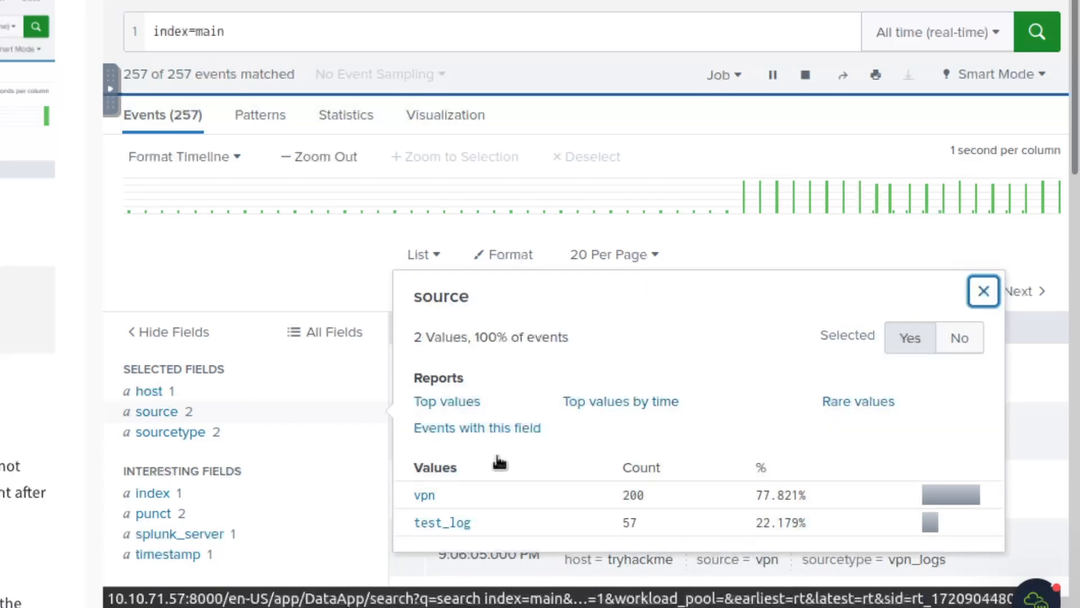
pyautogui.click(442, 522)
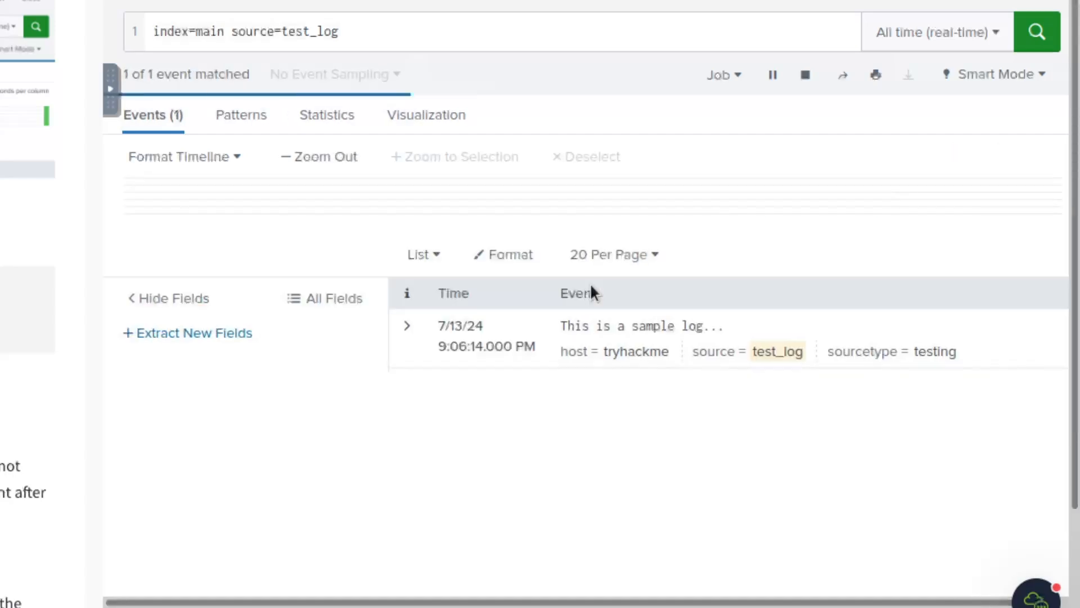
pyautogui.moveTo(557, 325); pyautogui.dragTo(710, 327)
pyautogui.click(607, 328)
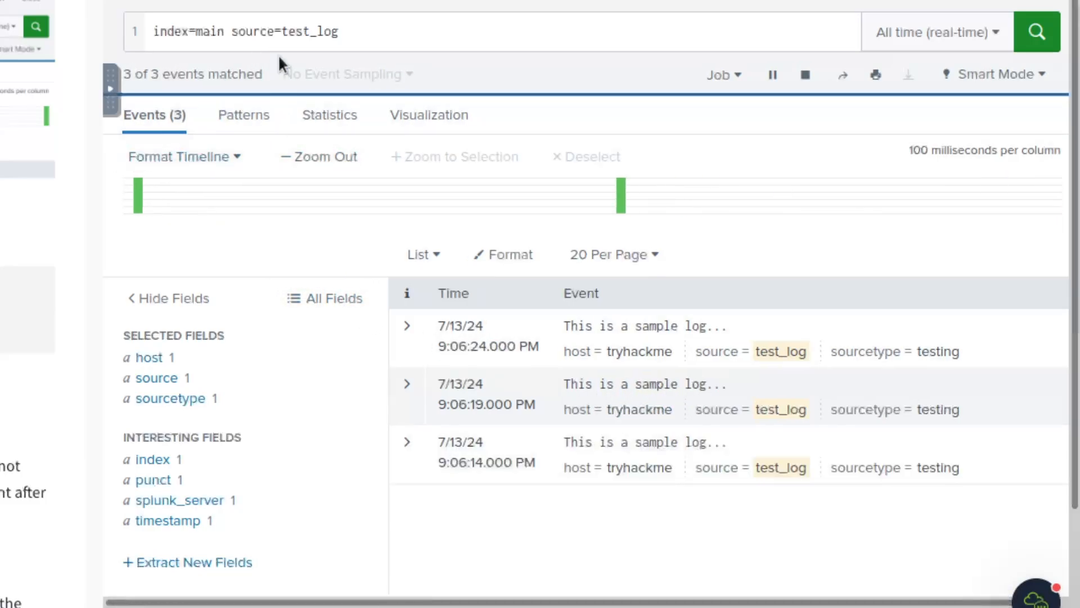
pyautogui.moveTo(282, 33); pyautogui.dragTo(373, 34)
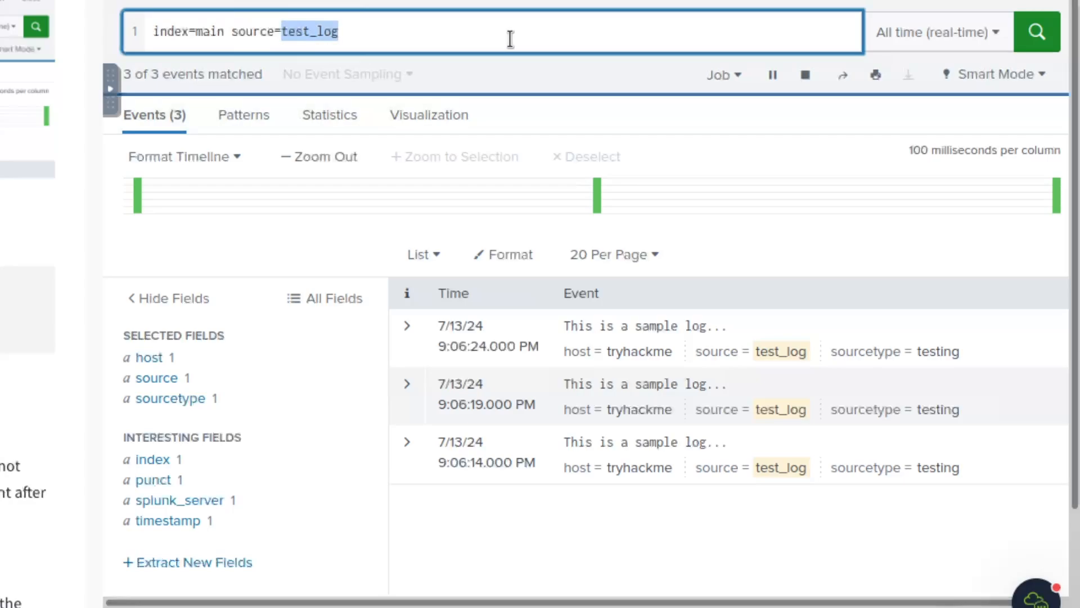
# - Remove source=test_log, rerun index=main, and review vpn_logs events mixed with sample logs
pyautogui.press('BackSpace')
pyautogui.press('BackSpace')
pyautogui.press('BackSpace')
pyautogui.press('BackSpace')
pyautogui.press('BackSpace')
pyautogui.press('BackSpace')
pyautogui.press('BackSpace')
pyautogui.press('BackSpace')
pyautogui.press('BackSpace')
pyautogui.press('Return')
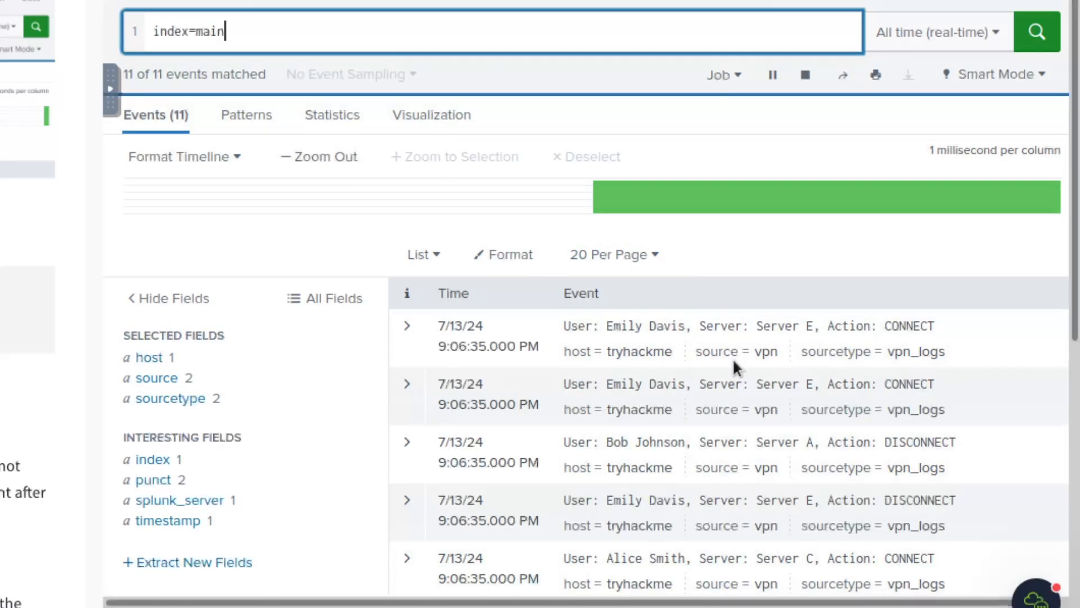
pyautogui.scroll(-2, 733, 357)
pyautogui.scroll(-4, 733, 360)
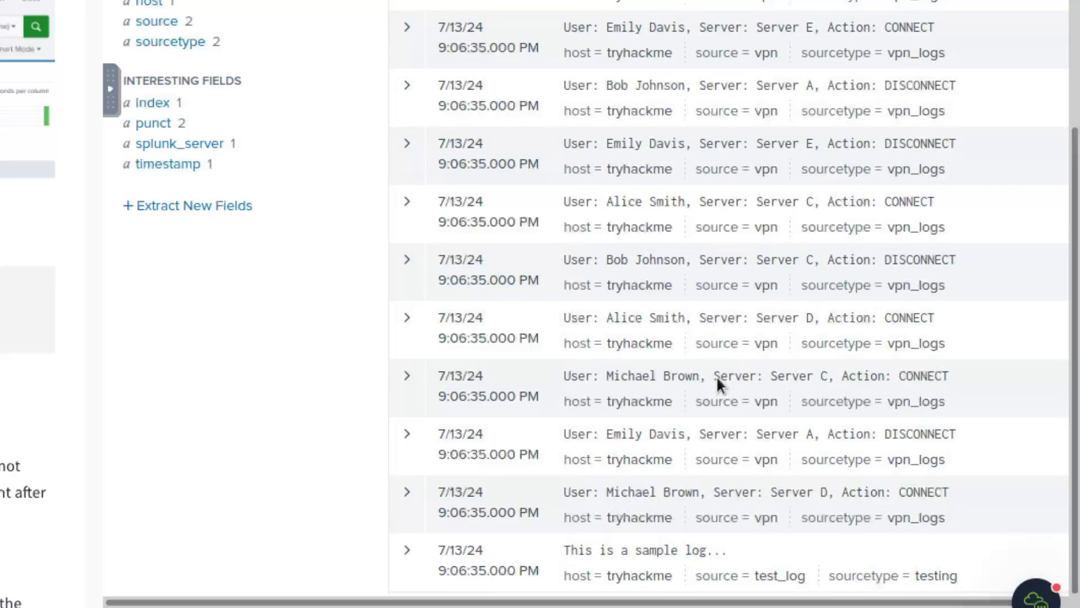
pyautogui.moveTo(579, 550); pyautogui.dragTo(668, 548)
pyautogui.click(702, 537)
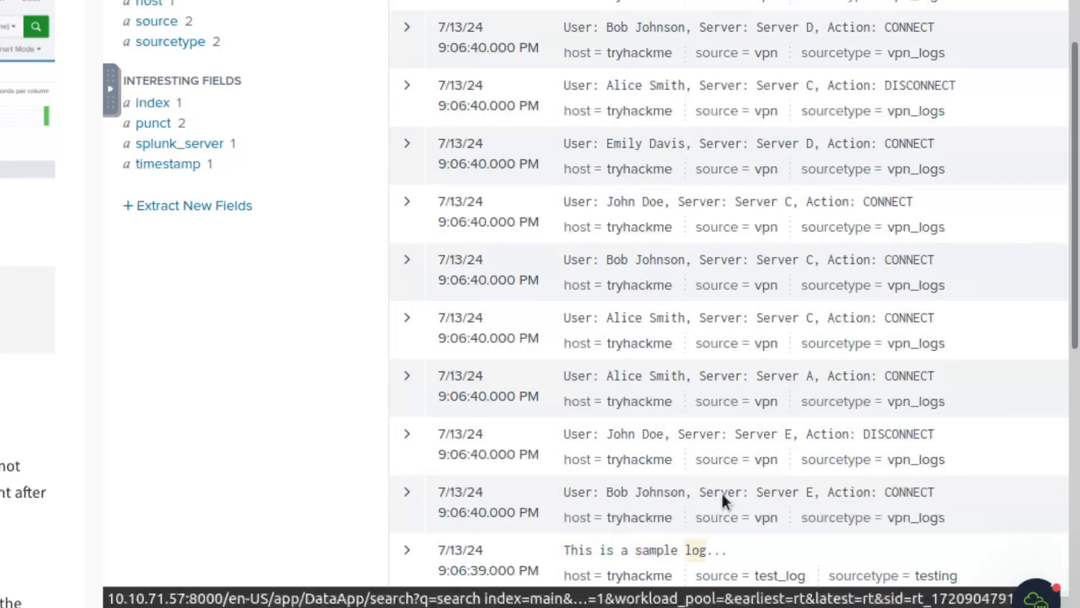
pyautogui.scroll(6, 699, 491)
pyautogui.scroll(-10, 698, 492)
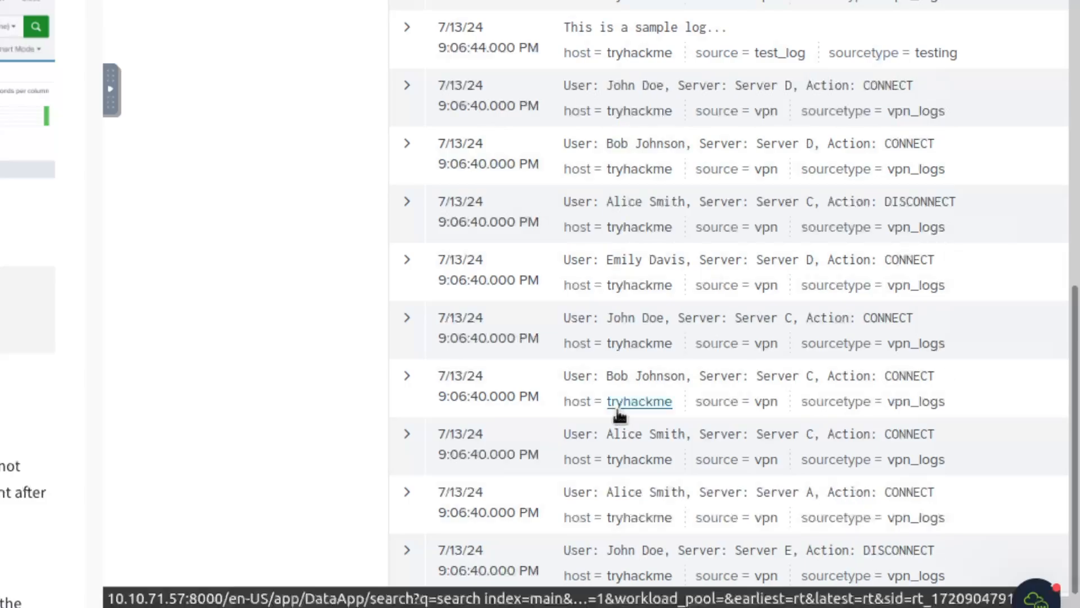
pyautogui.scroll(7, 297, 353)
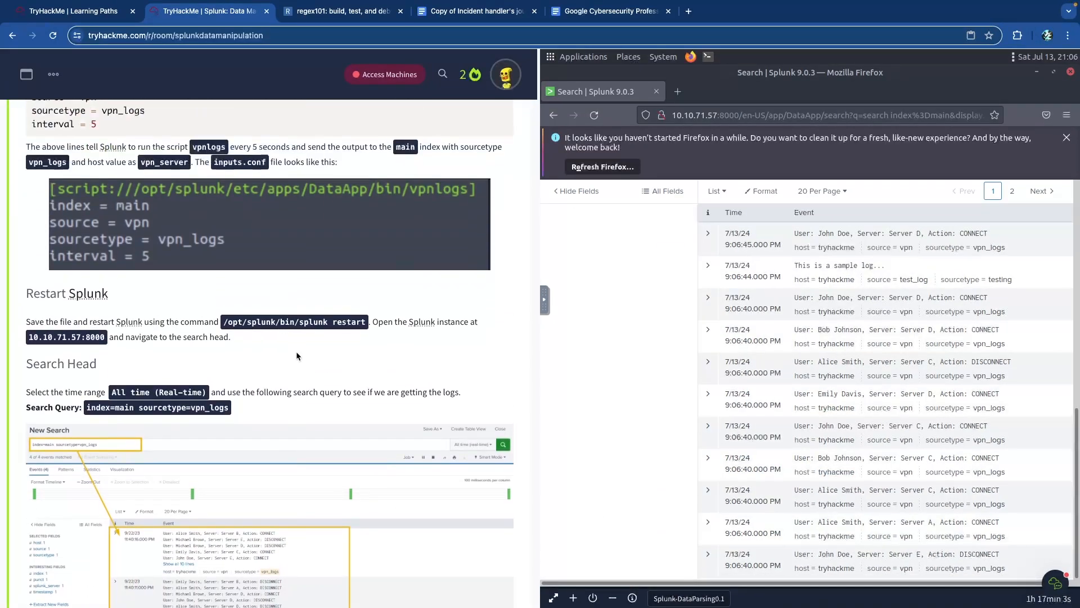
pyautogui.scroll(-2, 297, 356)
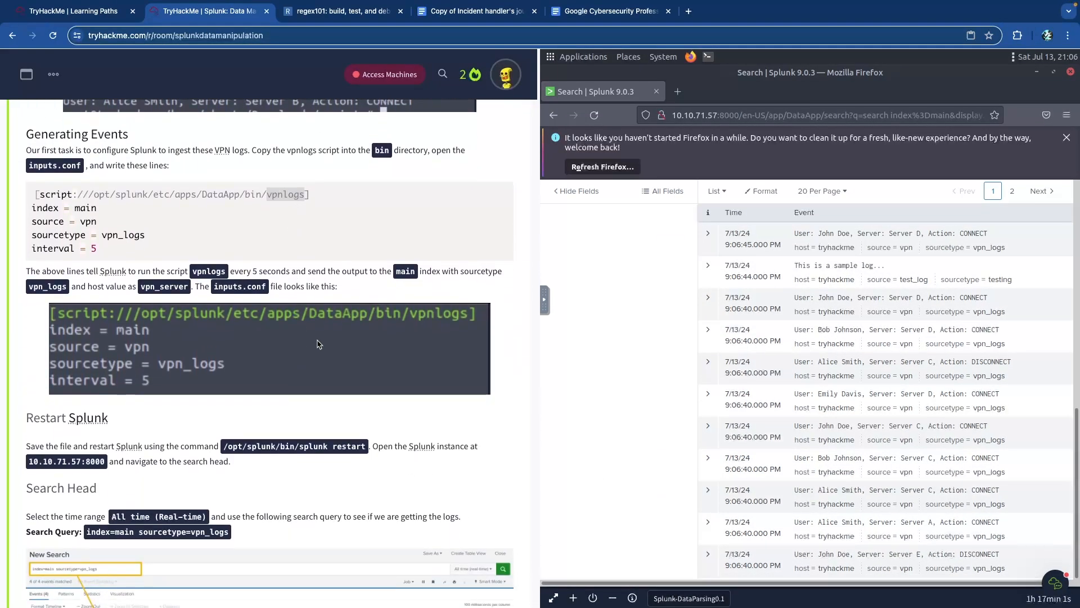
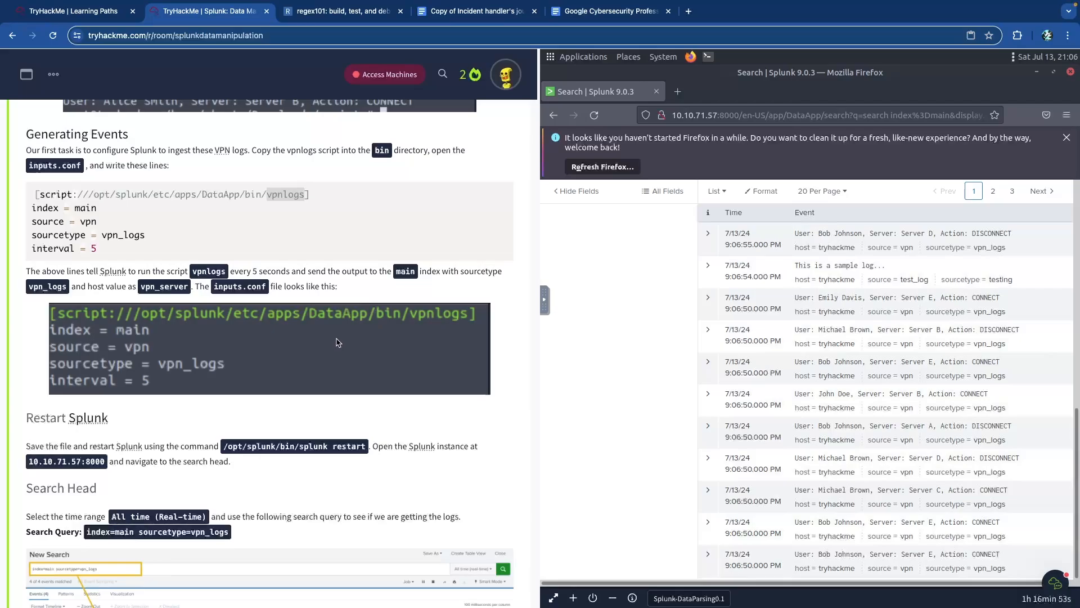
# - Collapse the Task 6 Event Boundaries section and expand Task 7, Parsing Muilt-line Events
pyautogui.scroll(-4, 336, 342)
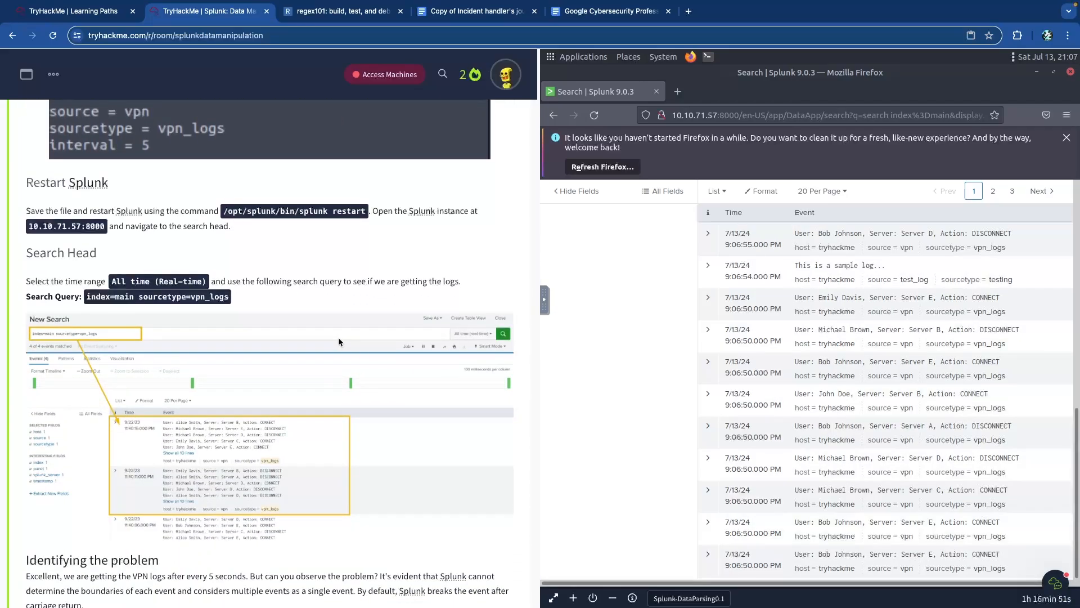
pyautogui.scroll(18, 339, 336)
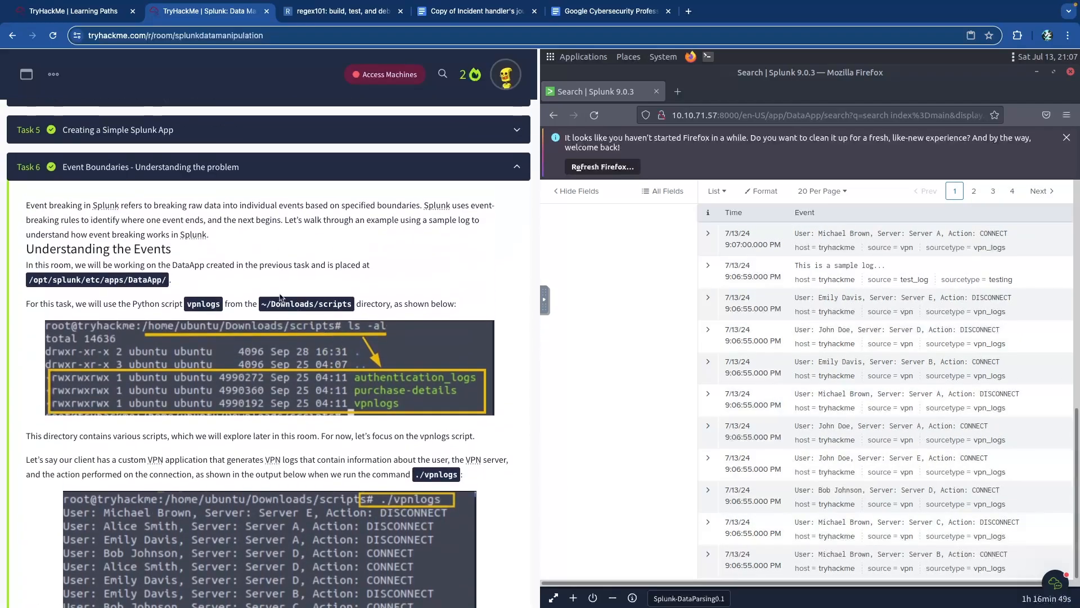
pyautogui.scroll(-5, 343, 309)
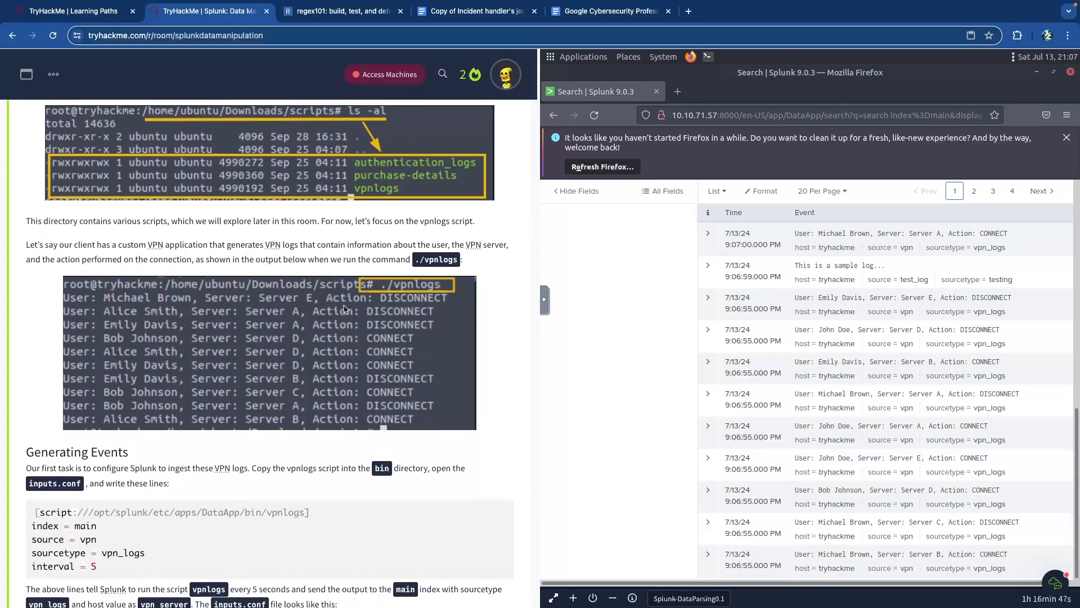
pyautogui.scroll(-20, 344, 309)
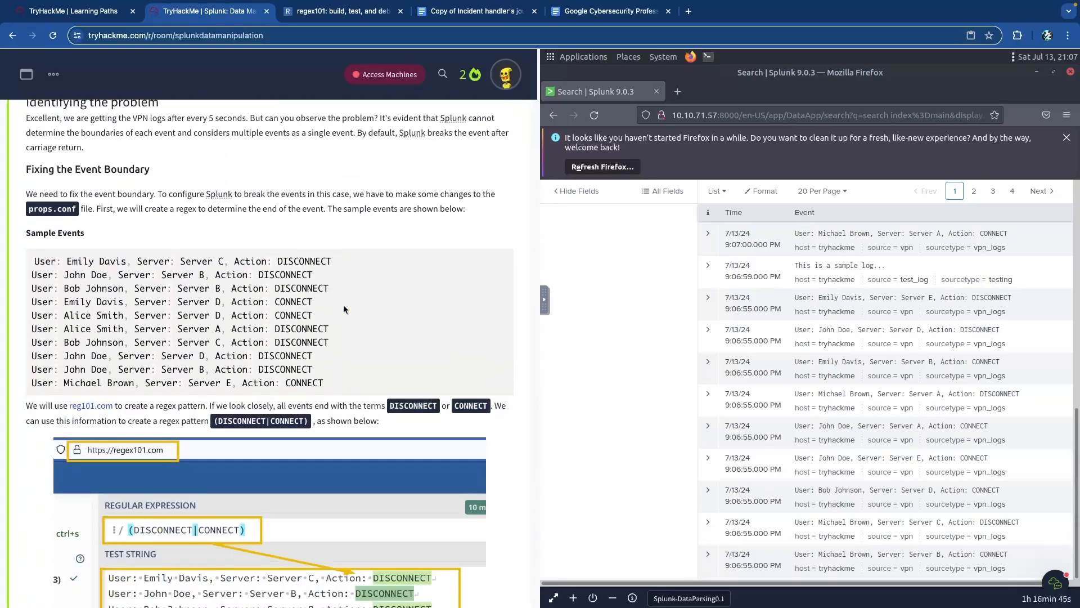
pyautogui.scroll(-9, 344, 309)
pyautogui.scroll(20, 338, 311)
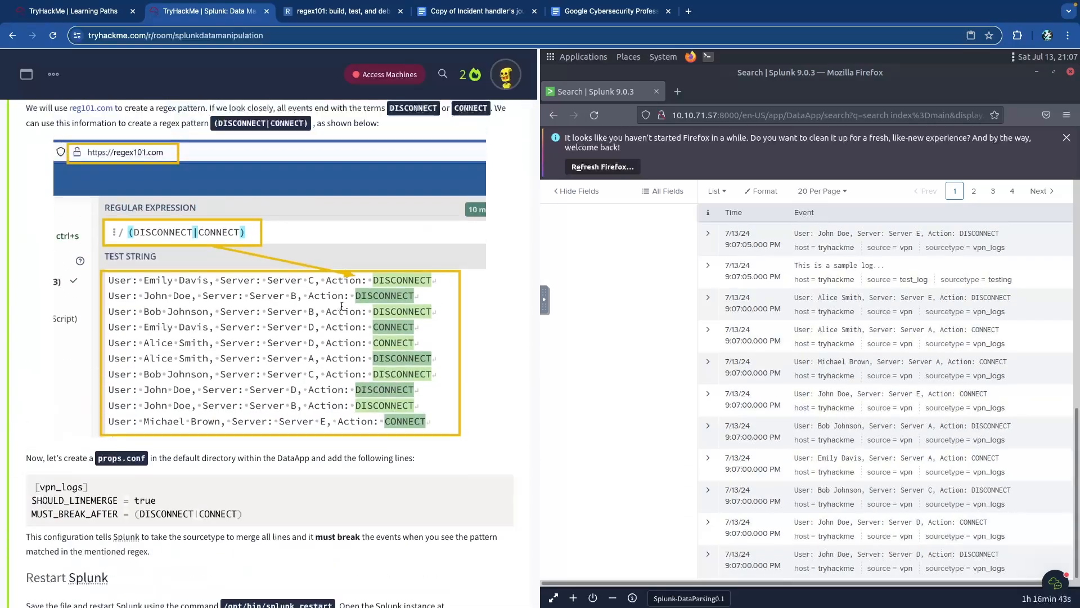
pyautogui.scroll(20, 332, 313)
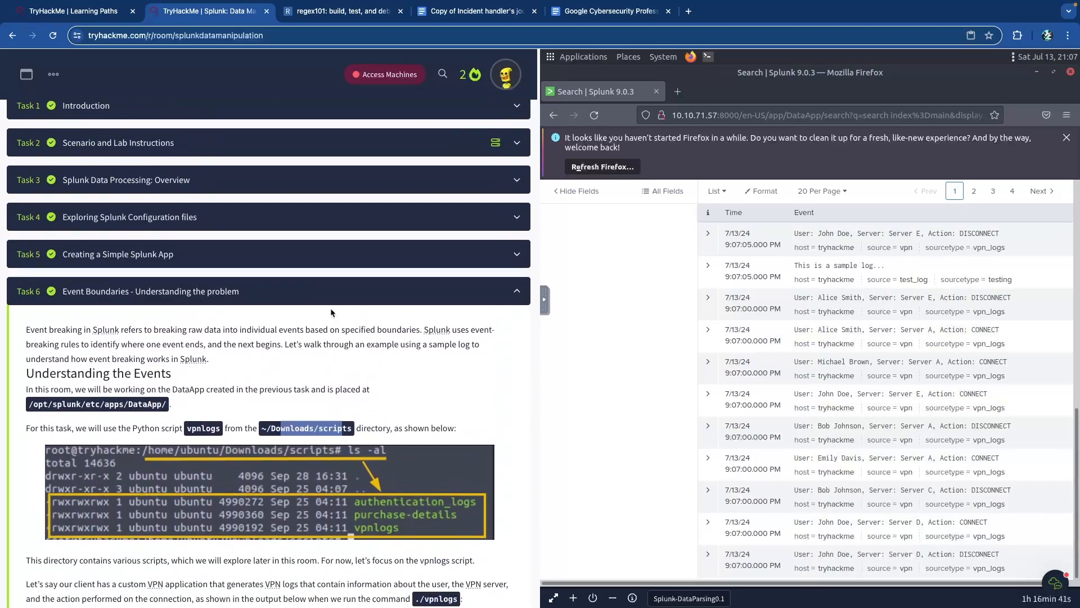
pyautogui.scroll(-2, 332, 313)
pyautogui.click(349, 306)
pyautogui.scroll(-1, 270, 341)
pyautogui.click(295, 331)
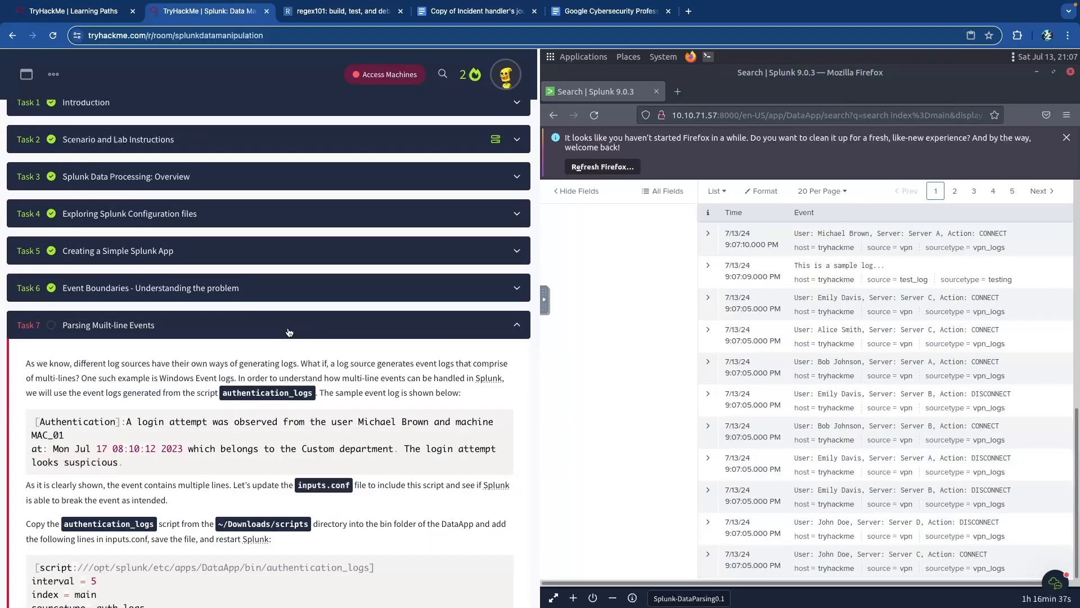
pyautogui.scroll(-3, 278, 343)
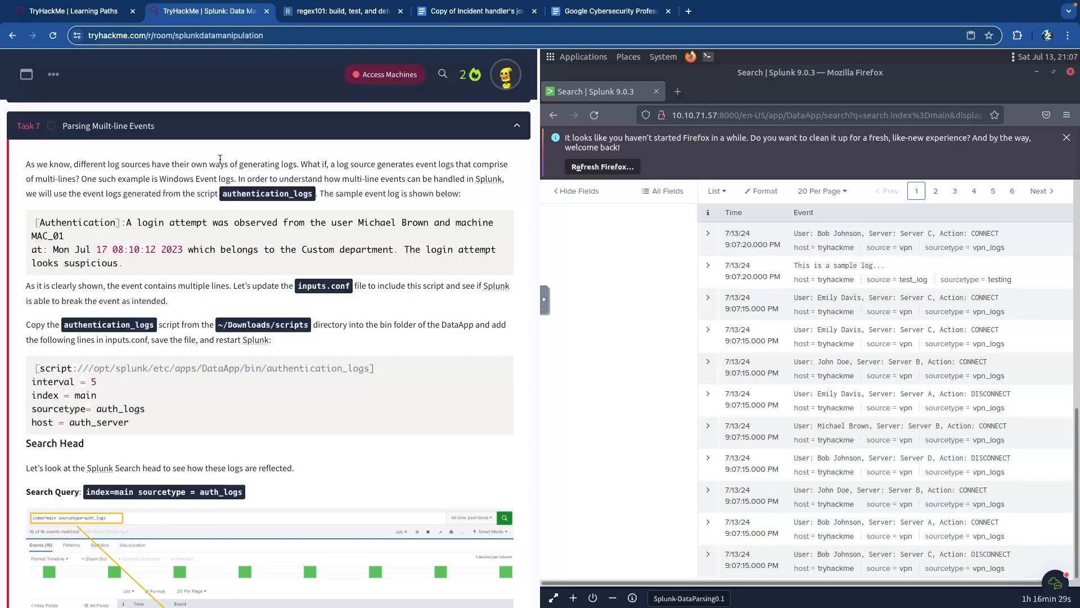
pyautogui.scroll(5, 221, 160)
pyautogui.scroll(-1, 261, 177)
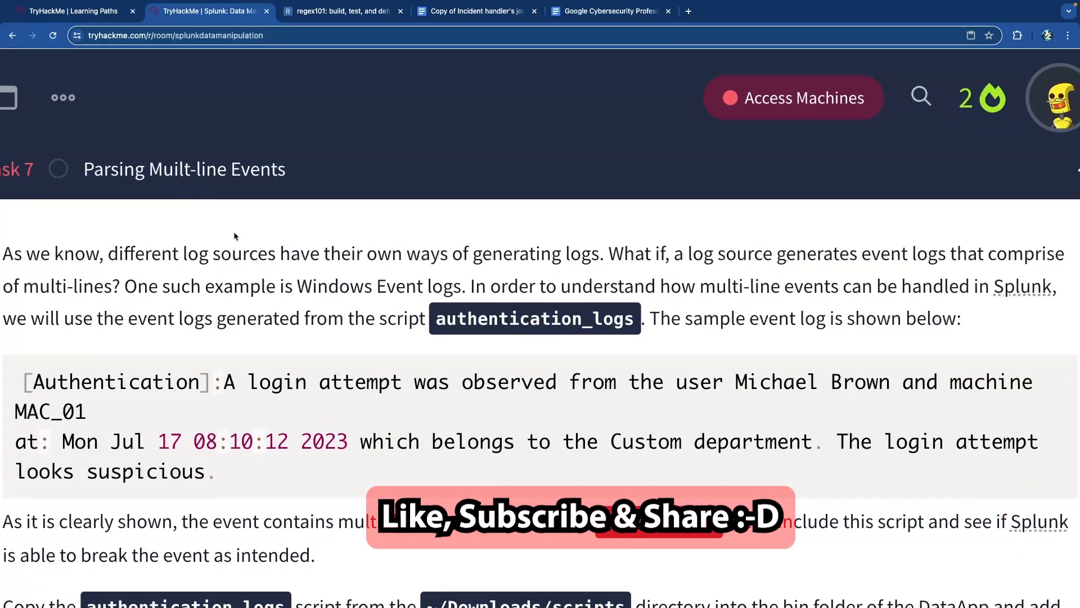
pyautogui.moveTo(180, 258); pyautogui.dragTo(577, 257)
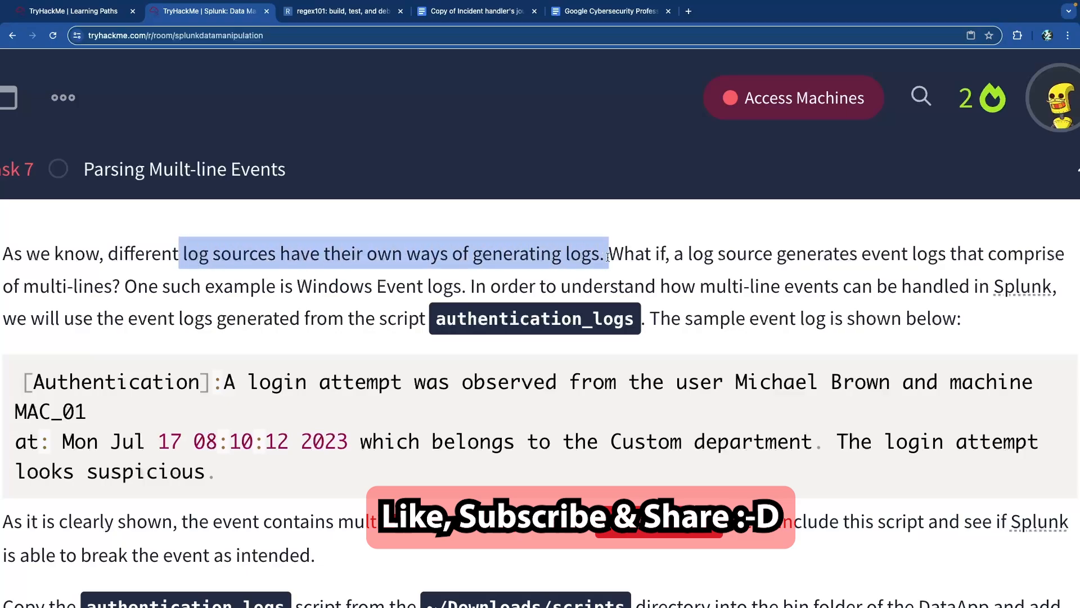
pyautogui.moveTo(713, 256); pyautogui.dragTo(1057, 260)
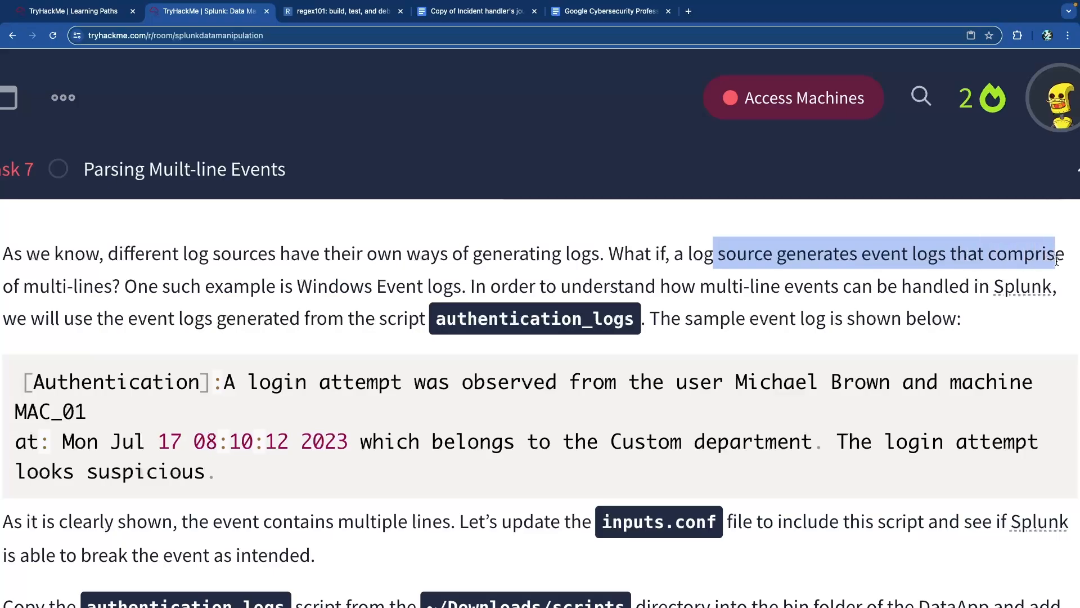
pyautogui.moveTo(115, 285); pyautogui.dragTo(3, 286)
pyautogui.click(95, 285)
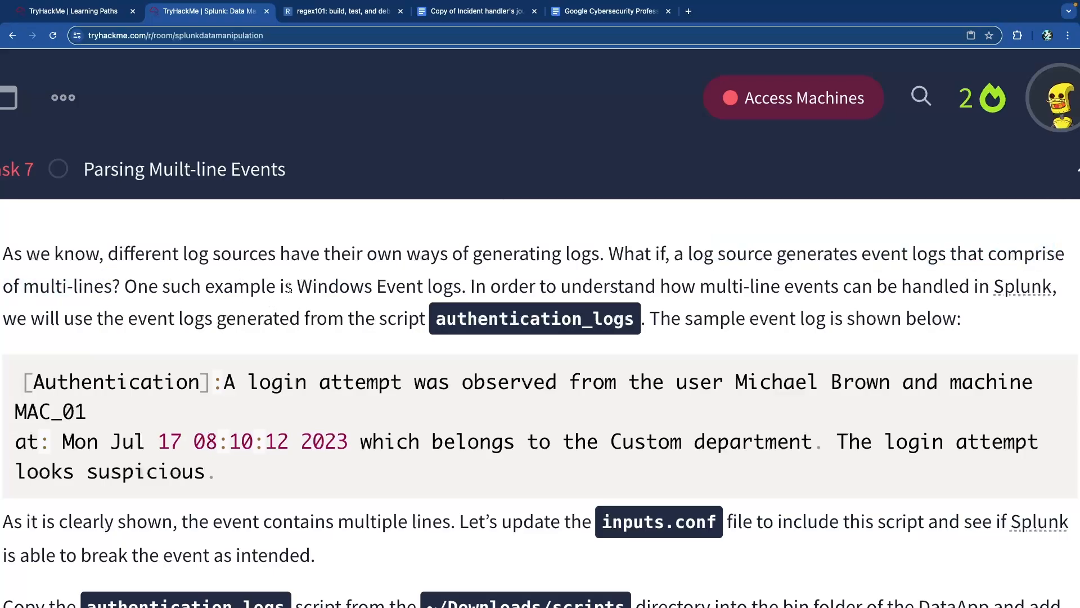
pyautogui.moveTo(297, 286); pyautogui.dragTo(472, 288)
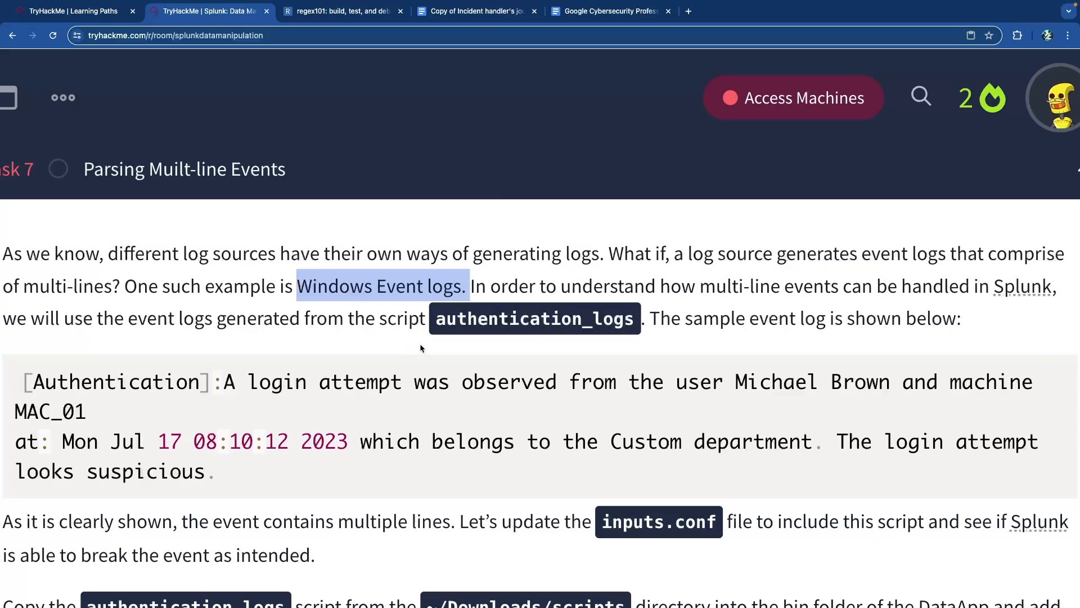
pyautogui.moveTo(371, 321); pyautogui.dragTo(640, 322)
pyautogui.click(675, 322)
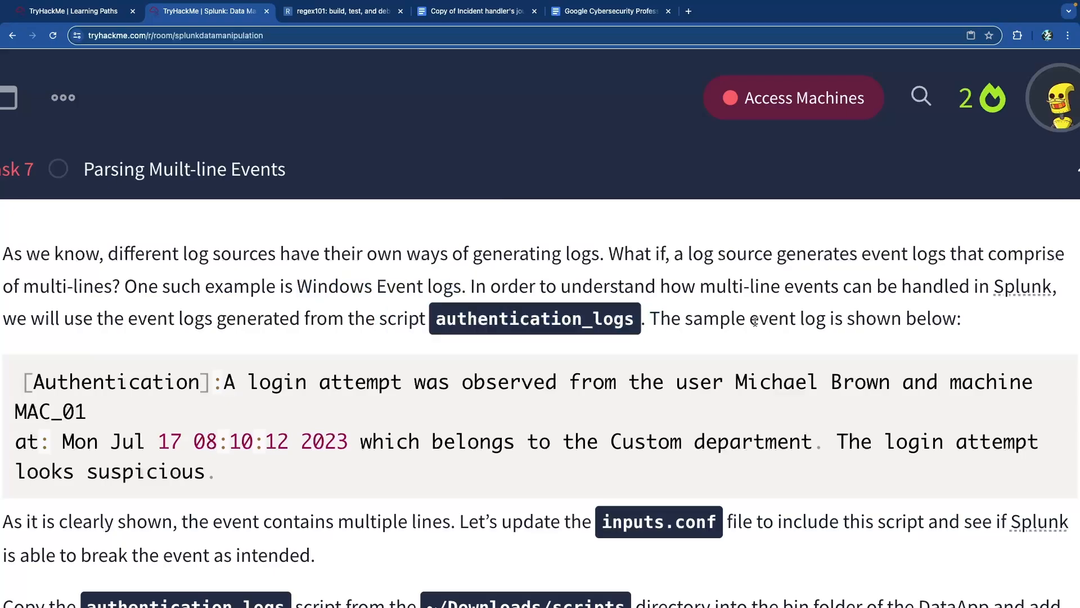
# - Highlight the bin folder path and the instruction to copy the authentication_logs script
pyautogui.scroll(-5, 755, 321)
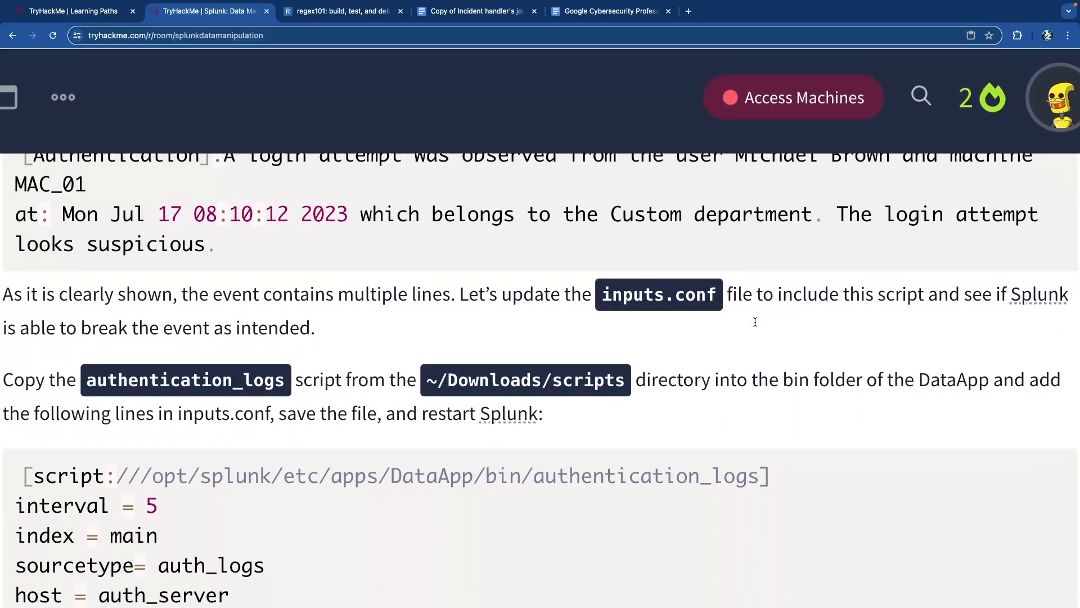
pyautogui.scroll(1, 755, 321)
pyautogui.scroll(-3, 465, 420)
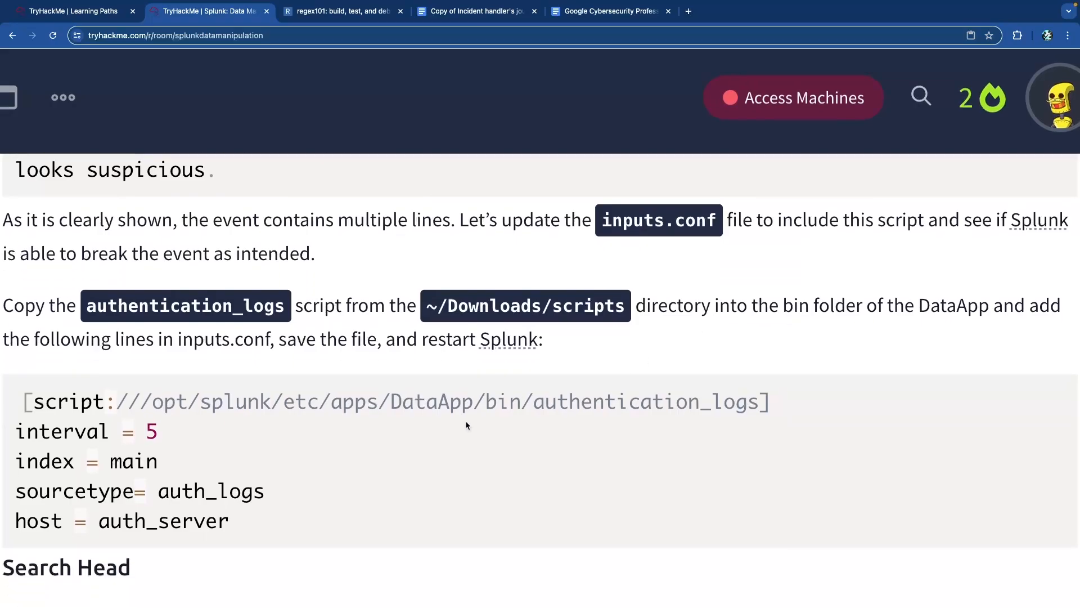
pyautogui.moveTo(478, 406); pyautogui.dragTo(528, 403)
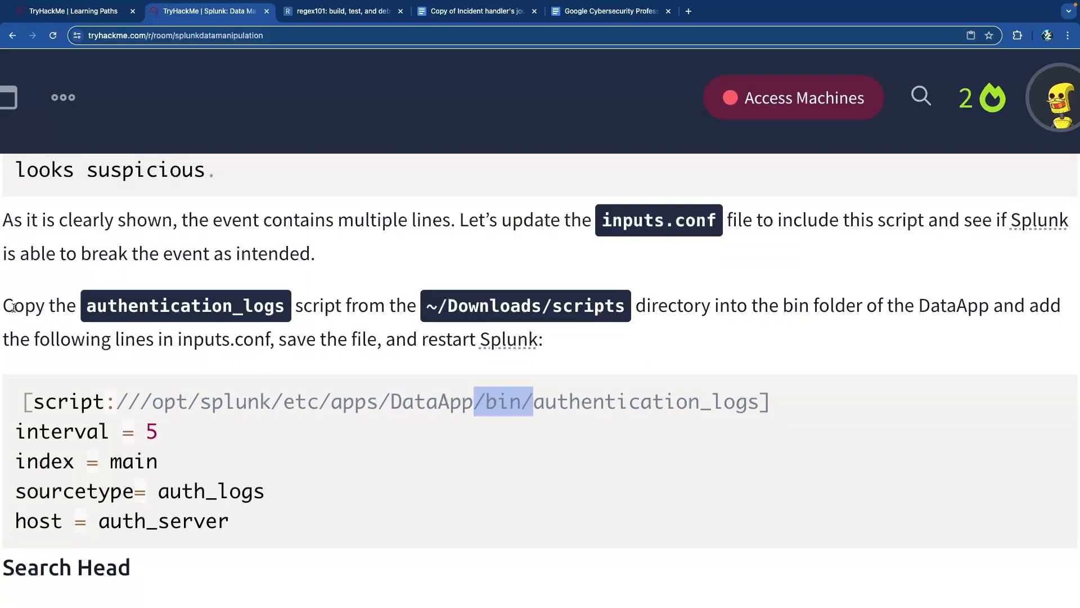
pyautogui.moveTo(4, 306); pyautogui.dragTo(712, 306)
pyautogui.click(717, 311)
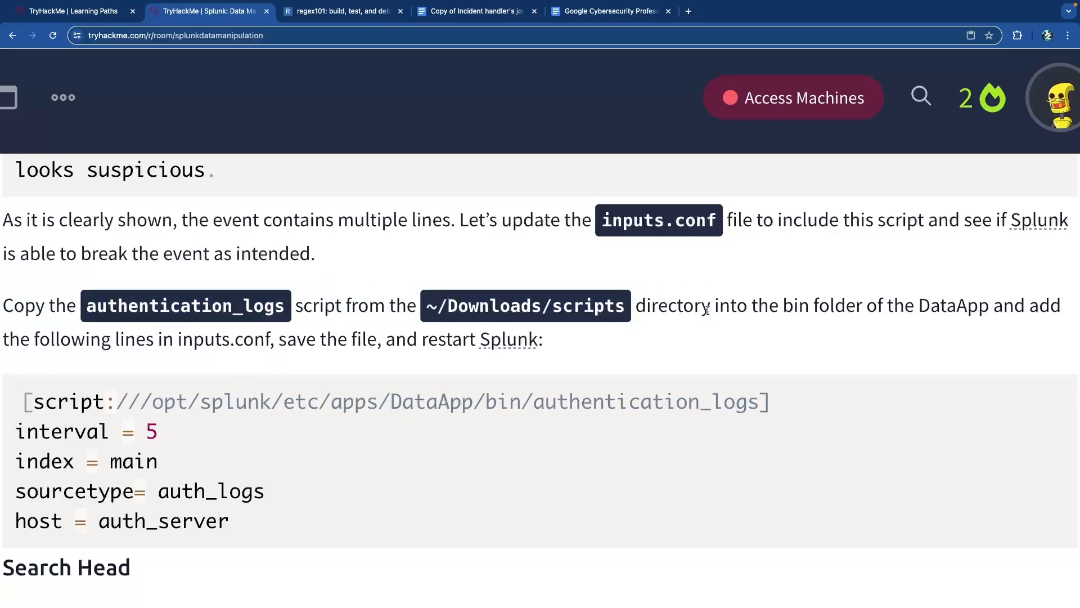
# - Reopen Task 6 Event Boundaries and highlight the sentence about the vpnlogs script
pyautogui.scroll(-1, 670, 325)
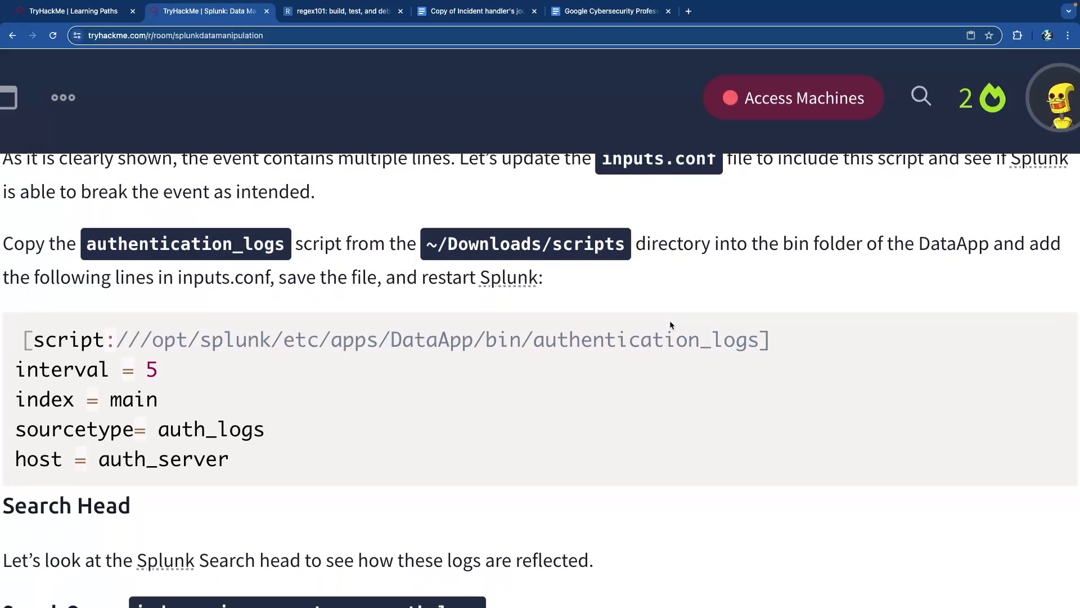
pyautogui.scroll(4, 671, 325)
pyautogui.scroll(5, 670, 325)
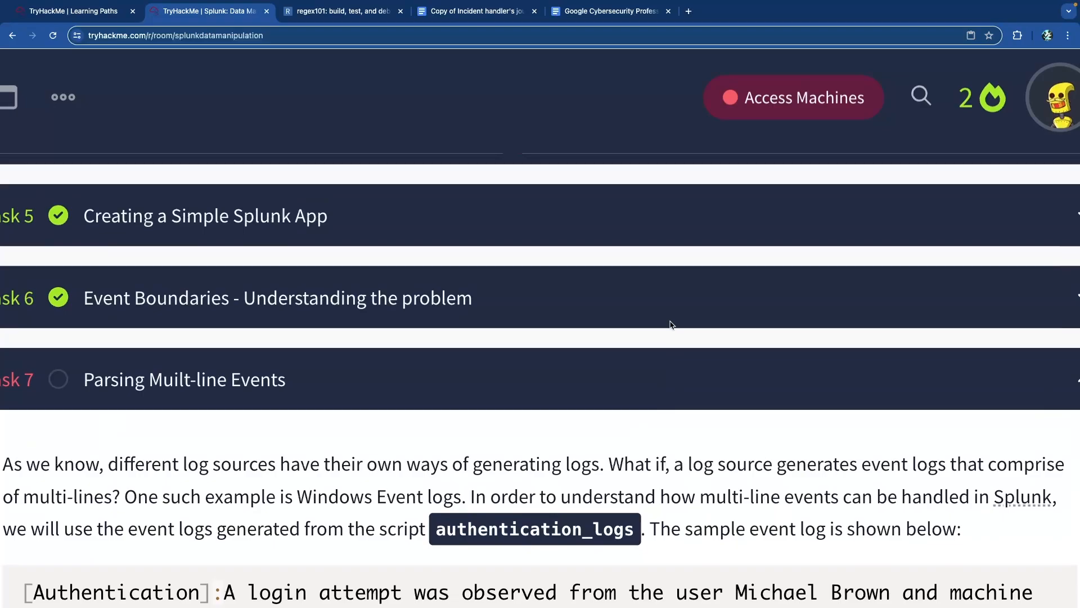
pyautogui.click(474, 307)
pyautogui.scroll(-3, 479, 315)
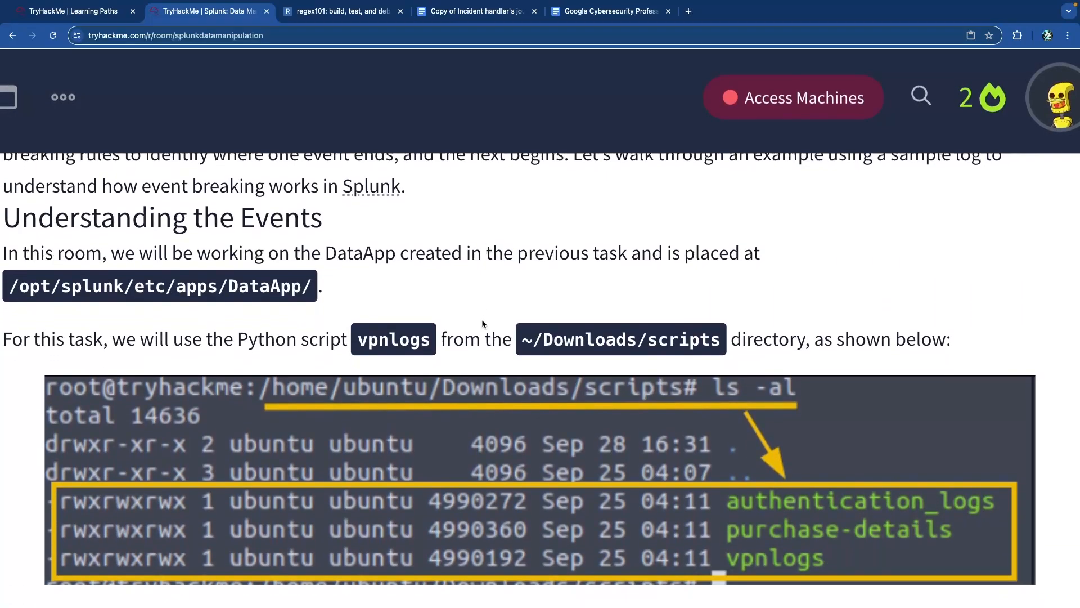
pyautogui.moveTo(193, 340); pyautogui.dragTo(552, 339)
pyautogui.click(553, 339)
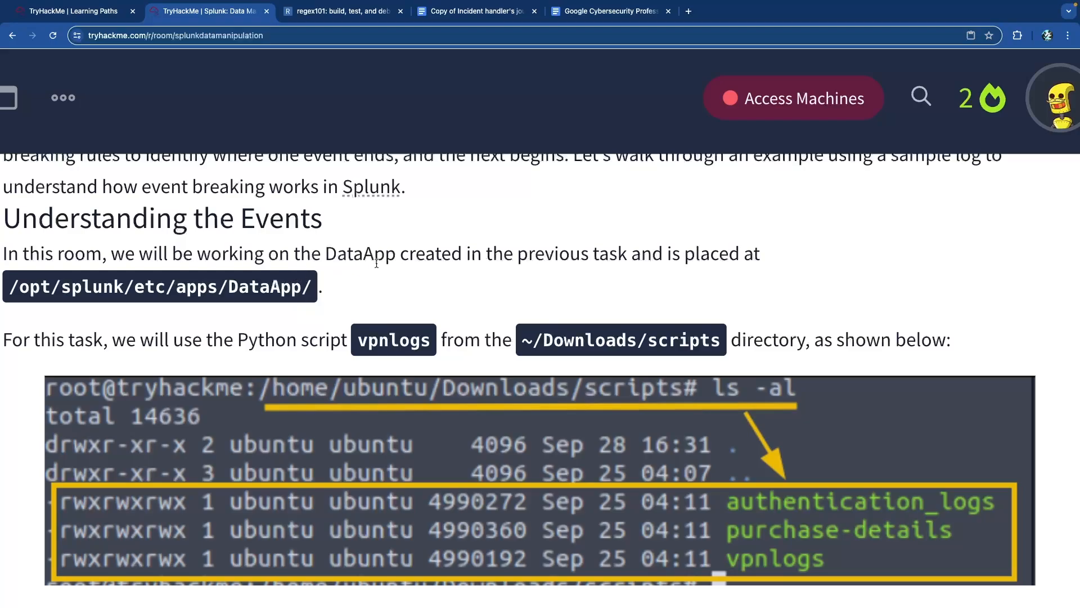
# - Scroll down Task 6 to its answered question showing 'false'
pyautogui.scroll(-5, 251, 297)
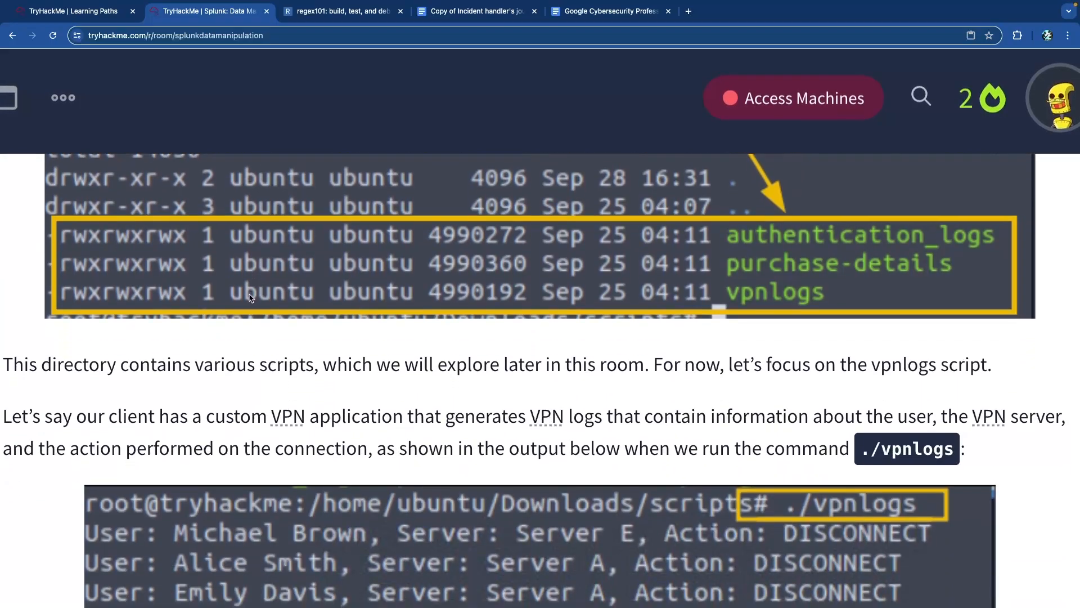
pyautogui.scroll(-1, 250, 297)
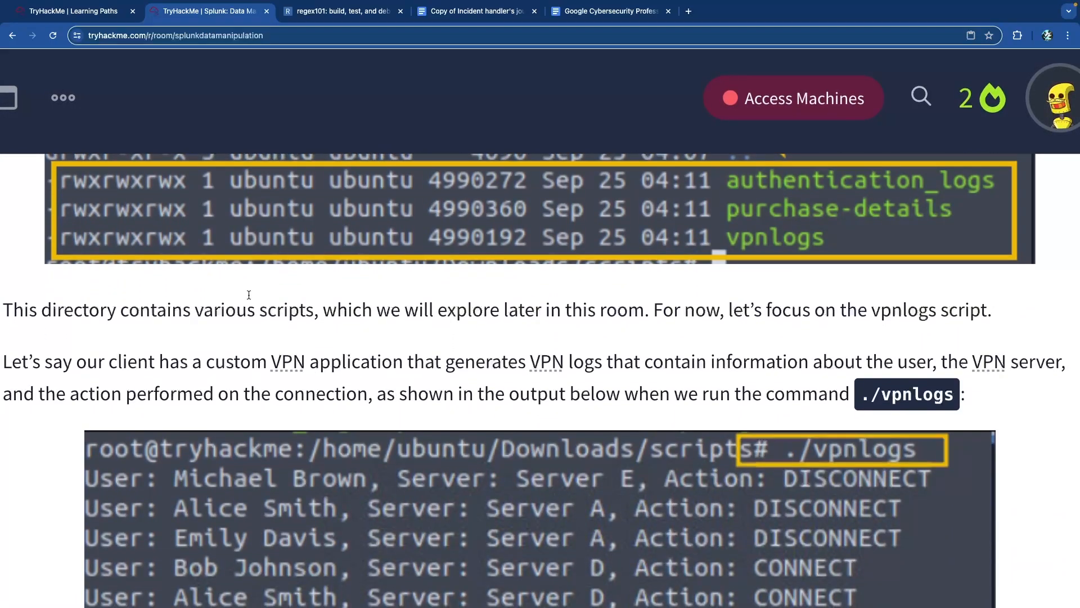
pyautogui.scroll(-20, 401, 362)
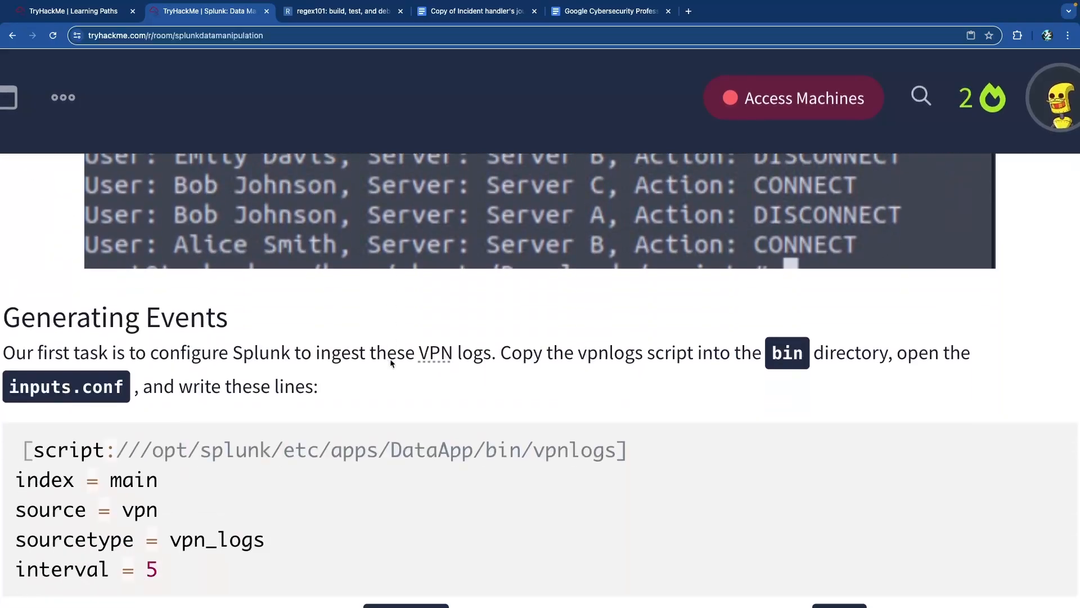
pyautogui.scroll(-20, 390, 358)
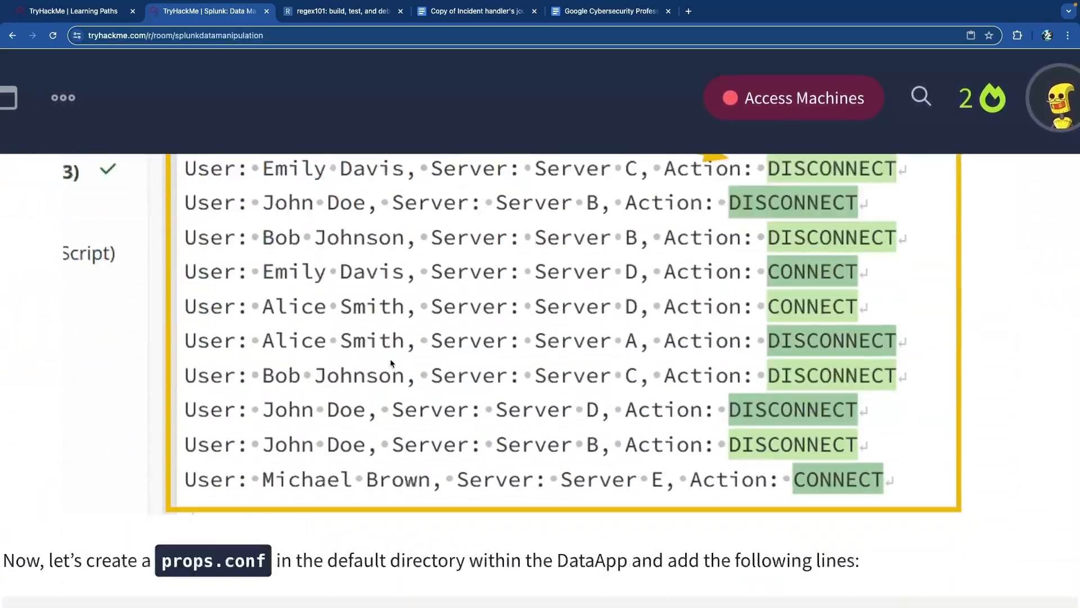
pyautogui.scroll(-5, 391, 361)
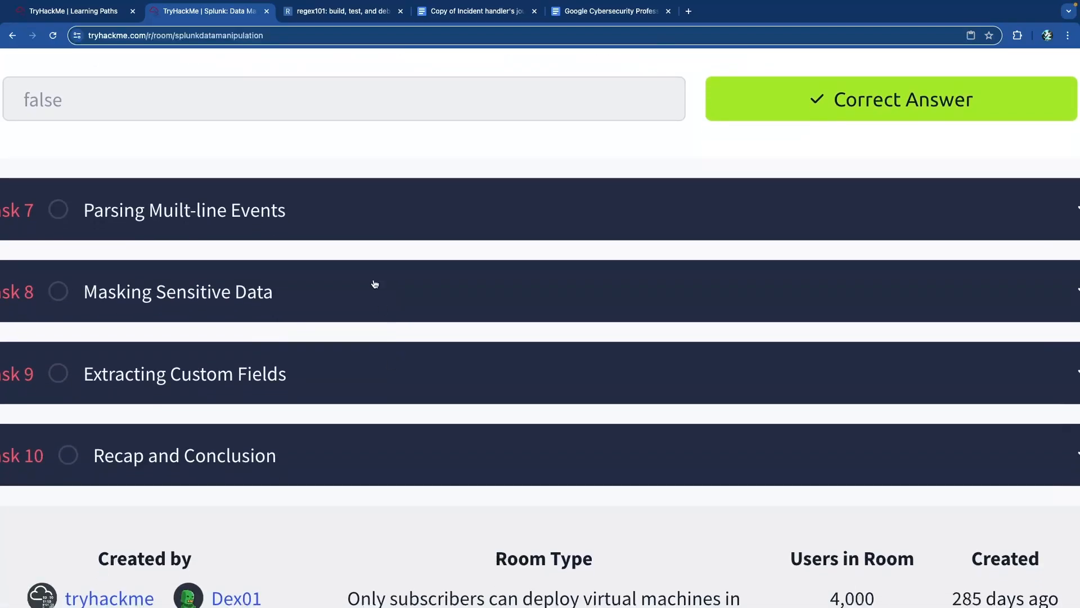
# - Reopen Task 7 and scroll to the auth_logs results where each login event splits in two
pyautogui.click(348, 220)
pyautogui.scroll(-1, 350, 254)
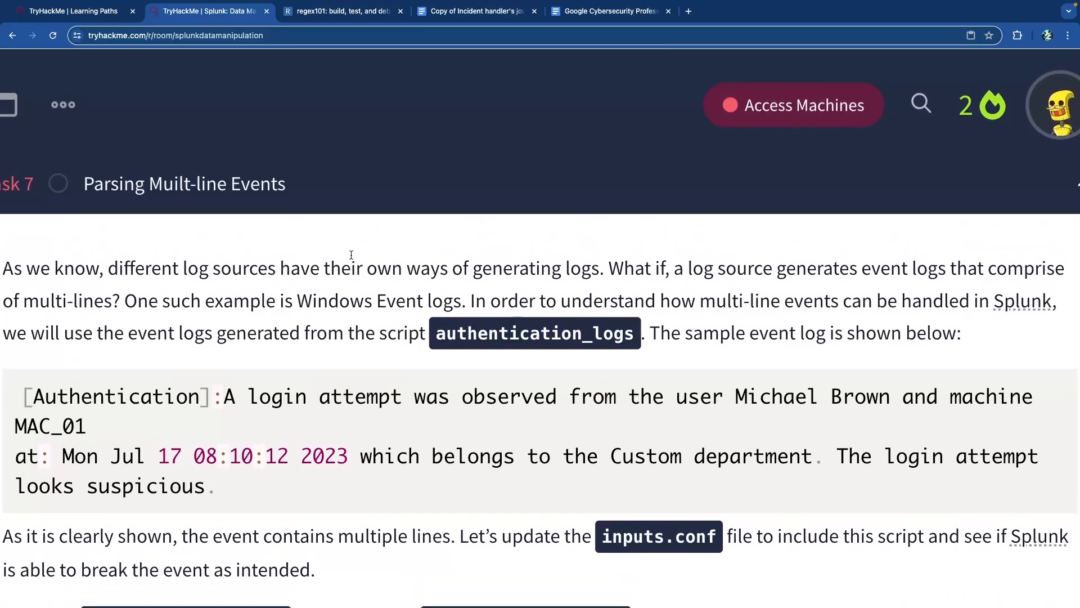
pyautogui.scroll(-4, 350, 254)
pyautogui.scroll(-1, 350, 254)
pyautogui.moveTo(635, 347); pyautogui.dragTo(899, 363)
pyautogui.click(899, 363)
pyautogui.scroll(-2, 390, 349)
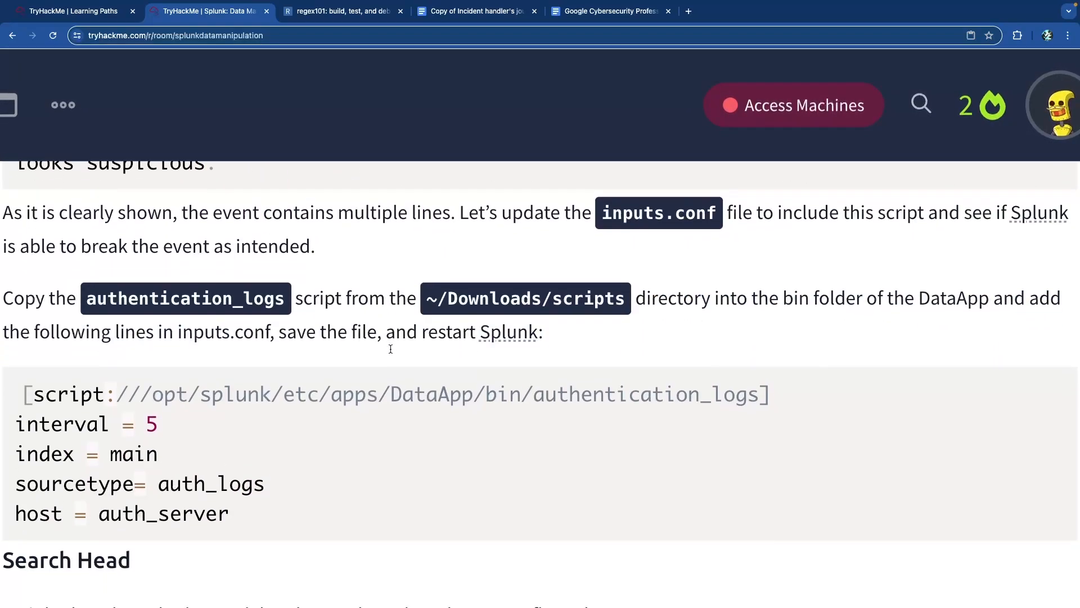
pyautogui.scroll(-2, 390, 349)
pyautogui.scroll(-2, 316, 354)
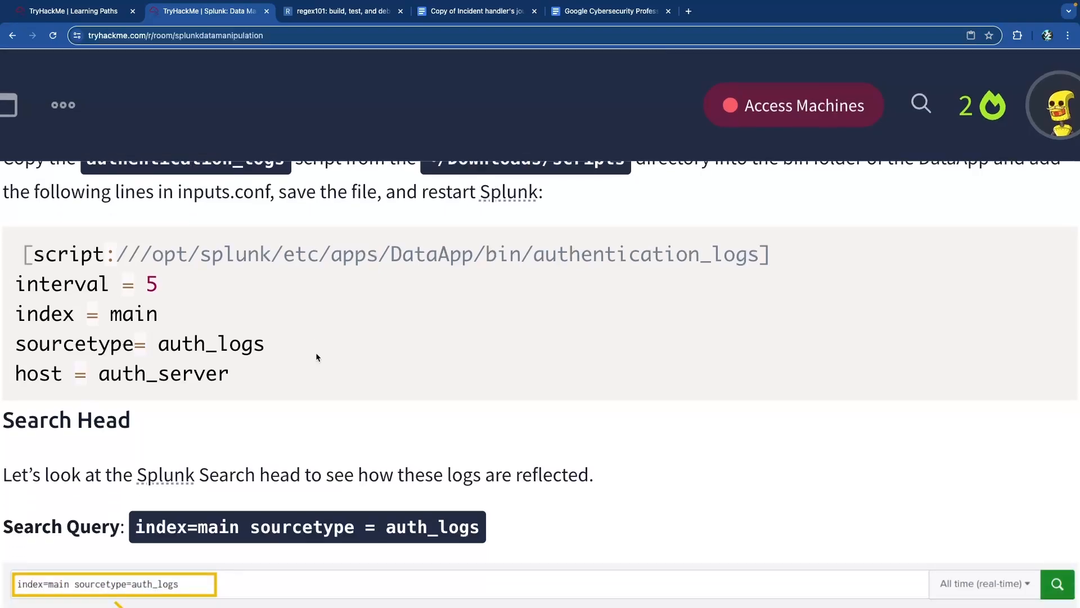
pyautogui.scroll(-5, 316, 352)
pyautogui.scroll(4, 316, 352)
pyautogui.scroll(-6, 317, 352)
pyautogui.scroll(-5, 316, 352)
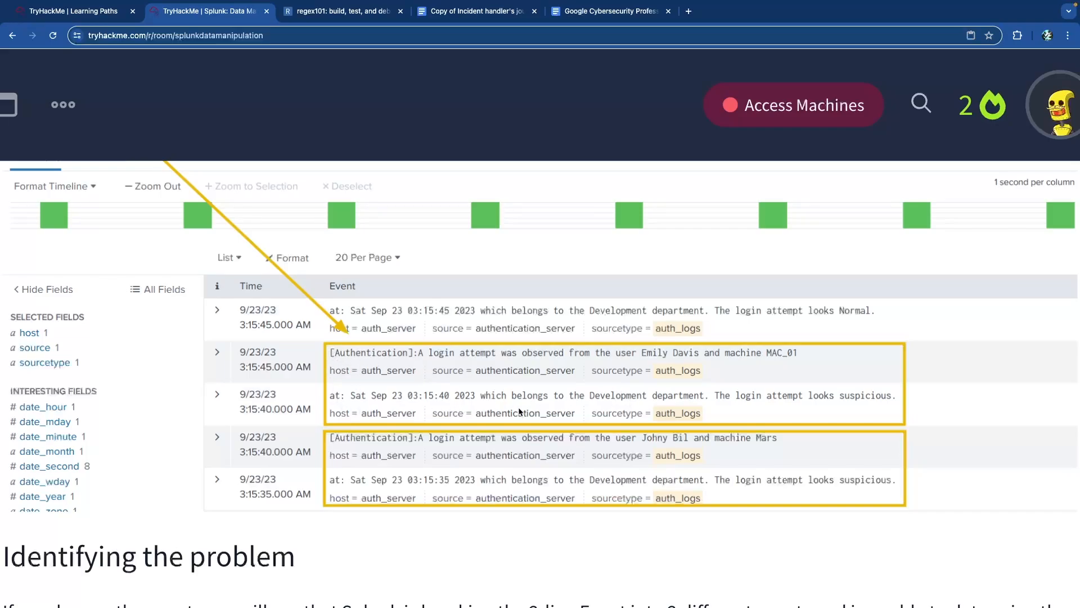
# - Highlight that events are split in two and that props.conf stanzas fix it
pyautogui.scroll(-7, 490, 504)
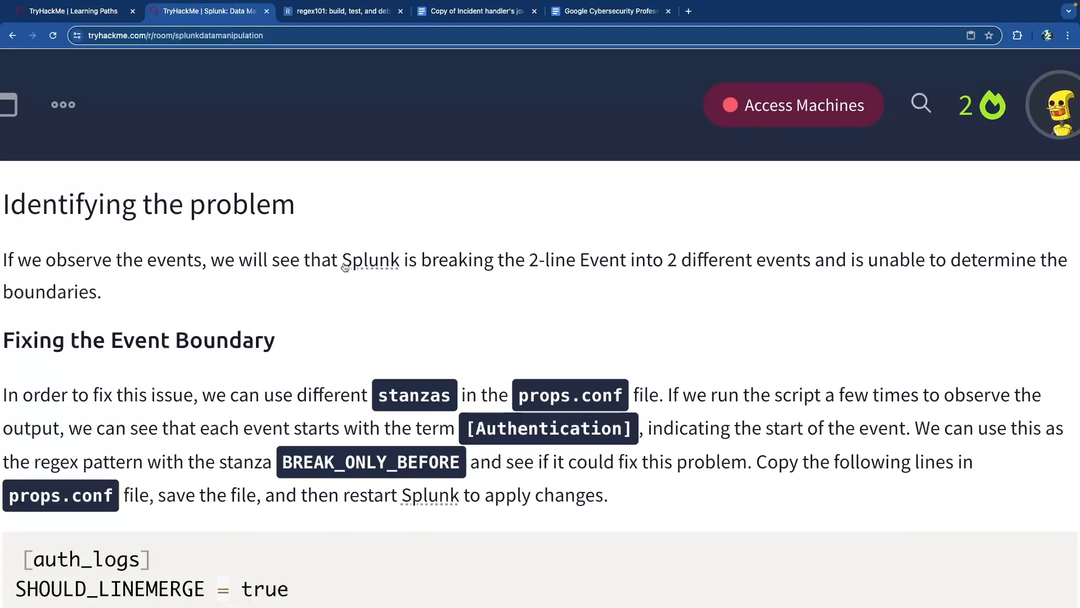
pyautogui.moveTo(546, 263); pyautogui.dragTo(804, 265)
pyautogui.click(795, 269)
pyautogui.scroll(-3, 377, 295)
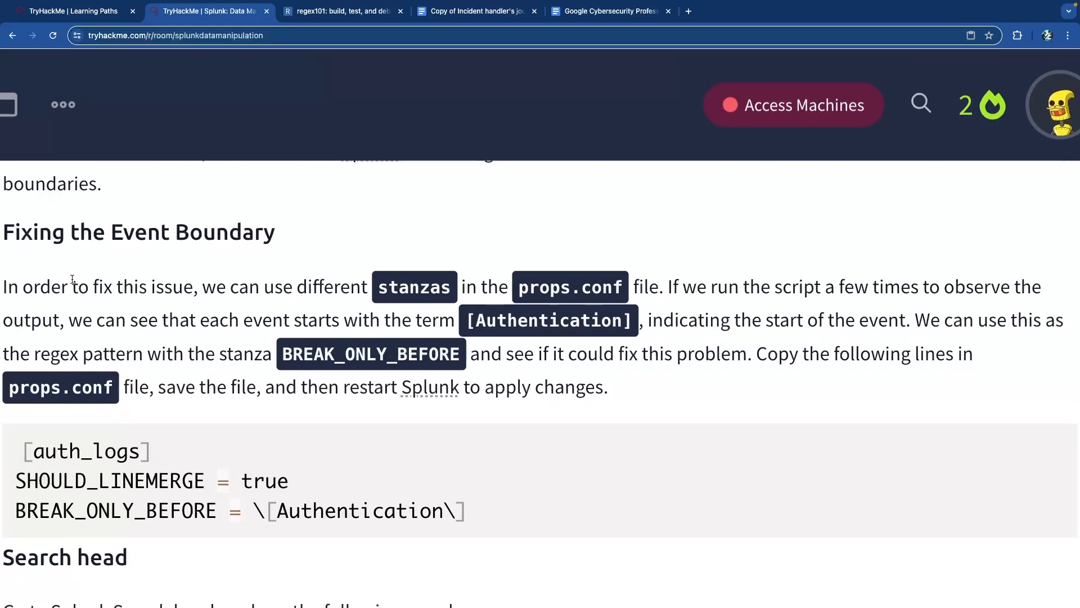
pyautogui.moveTo(323, 288); pyautogui.dragTo(508, 292)
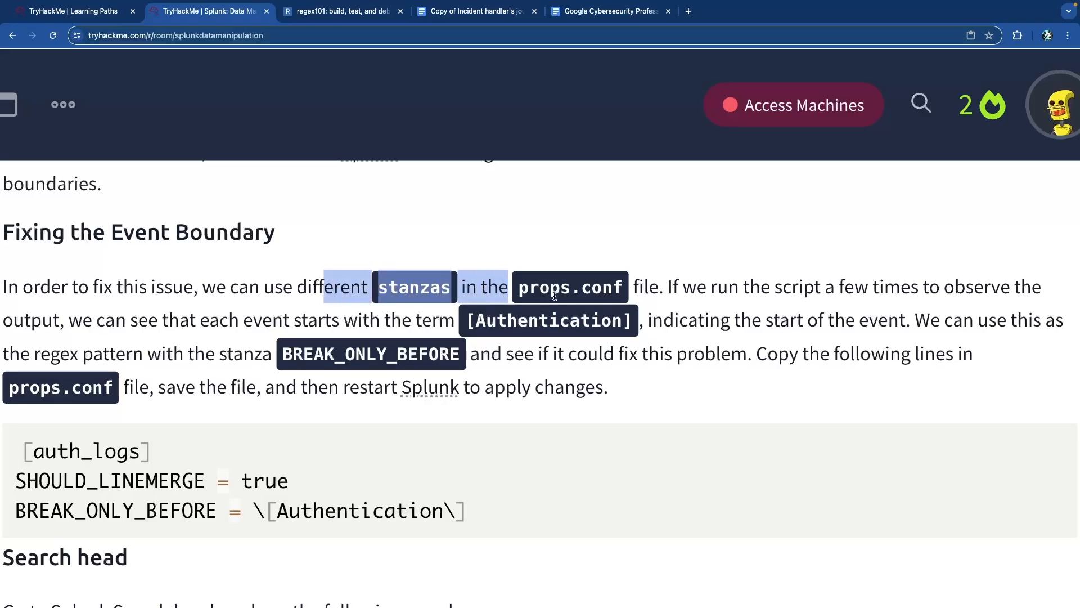
pyautogui.click(651, 291)
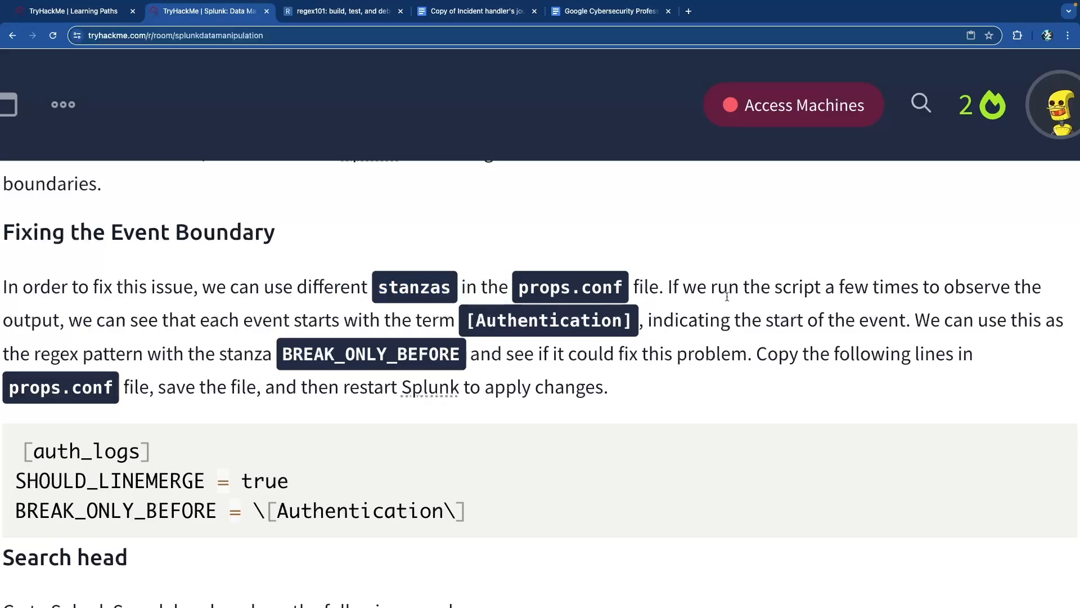
# - Highlight that each event starts with [Authentication], used as the BREAK_ONLY_BEFORE regex
pyautogui.scroll(-1, 819, 295)
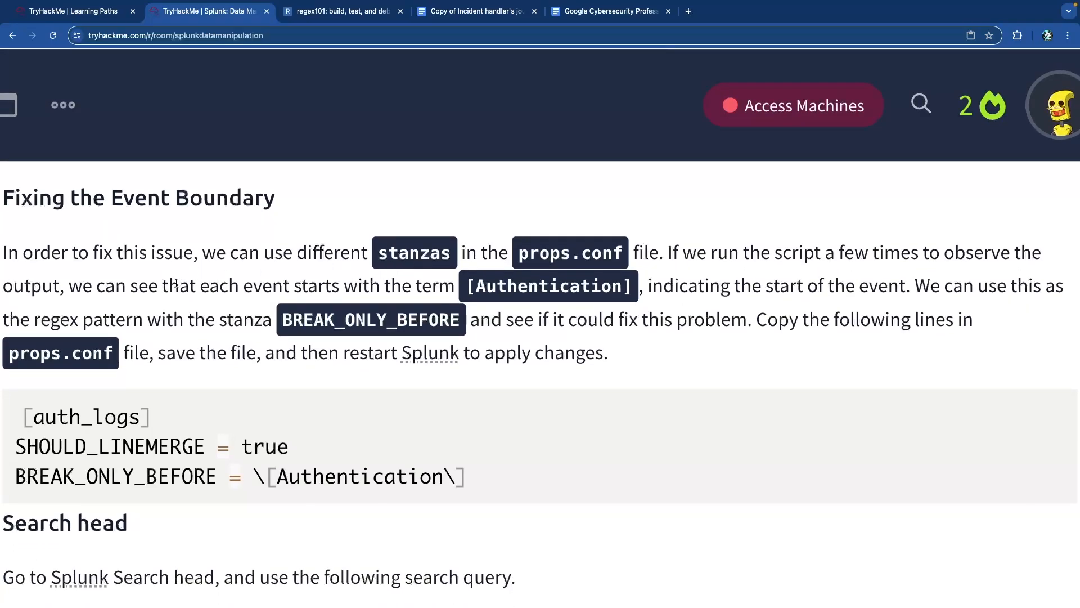
pyautogui.moveTo(282, 290); pyautogui.dragTo(498, 289)
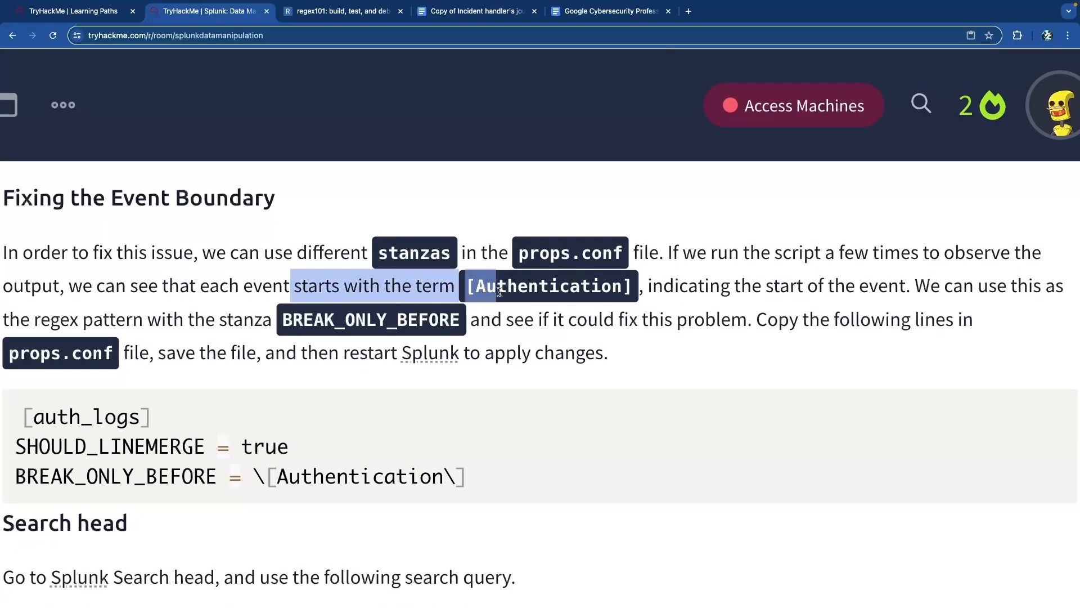
pyautogui.click(516, 291)
pyautogui.moveTo(792, 280); pyautogui.dragTo(872, 284)
pyautogui.click(872, 284)
pyautogui.moveTo(181, 321); pyautogui.dragTo(375, 322)
pyautogui.click(382, 322)
pyautogui.moveTo(461, 325); pyautogui.dragTo(283, 318)
pyautogui.click(285, 317)
# - Highlight the props.conf lines SHOULD_LINEMERGE = true and BREAK_ONLY_BEFORE = \[Authentication\]
pyautogui.moveTo(530, 324); pyautogui.dragTo(790, 324)
pyautogui.click(835, 323)
pyautogui.scroll(-3, 713, 330)
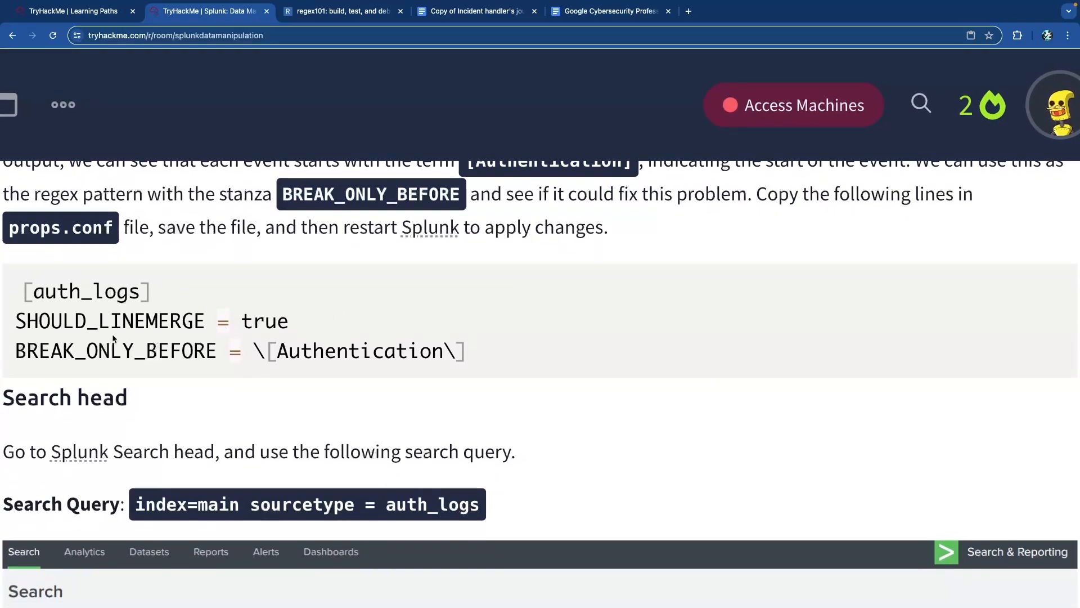
pyautogui.moveTo(85, 350); pyautogui.dragTo(473, 358)
pyautogui.click(224, 353)
pyautogui.click(473, 357)
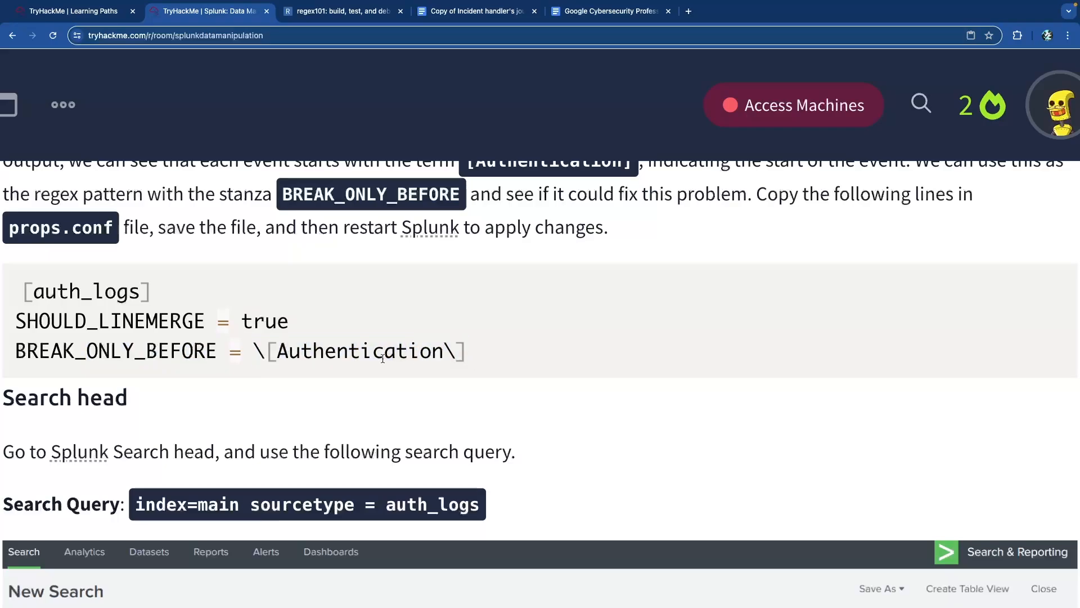
# - Scroll through the corrected two-line auth events and Task 7 questions, then back to 'Identifying the problem'
pyautogui.scroll(-1, 386, 362)
pyautogui.scroll(-4, 386, 362)
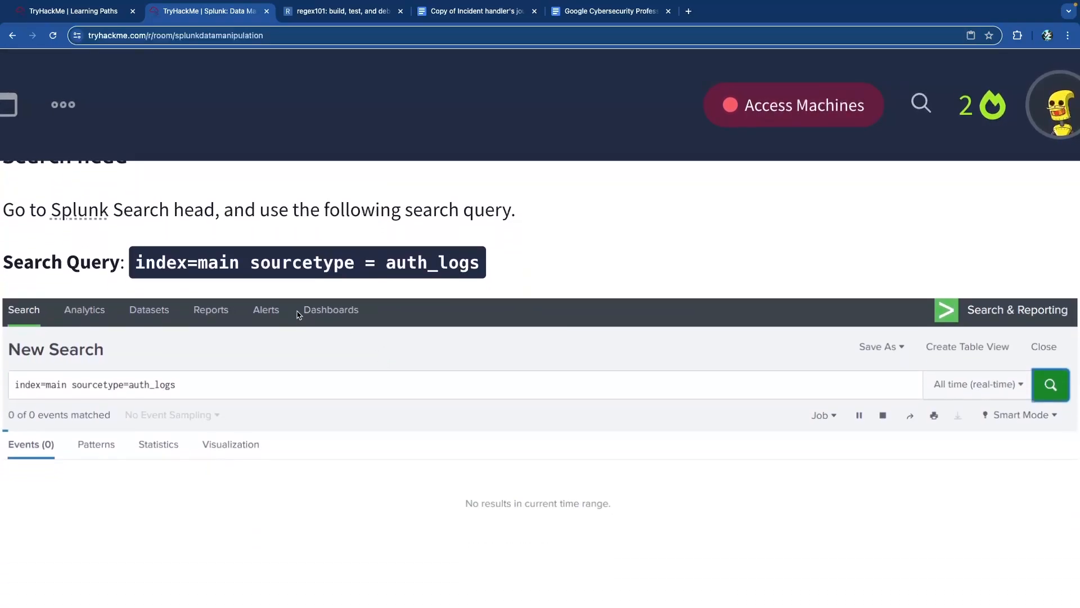
pyautogui.scroll(-2, 298, 314)
pyautogui.scroll(-7, 299, 313)
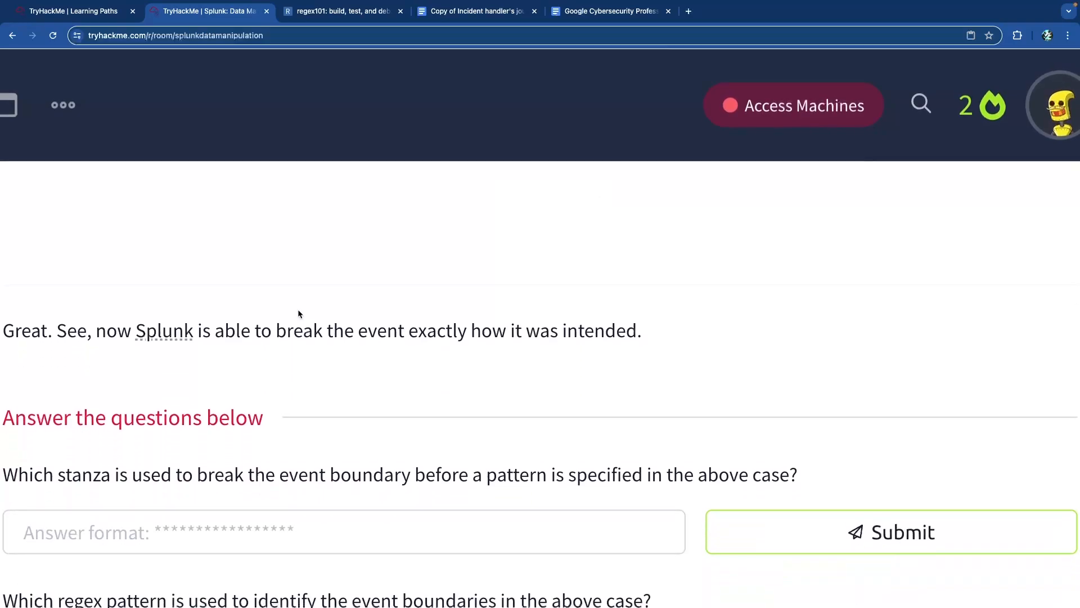
pyautogui.scroll(5, 298, 310)
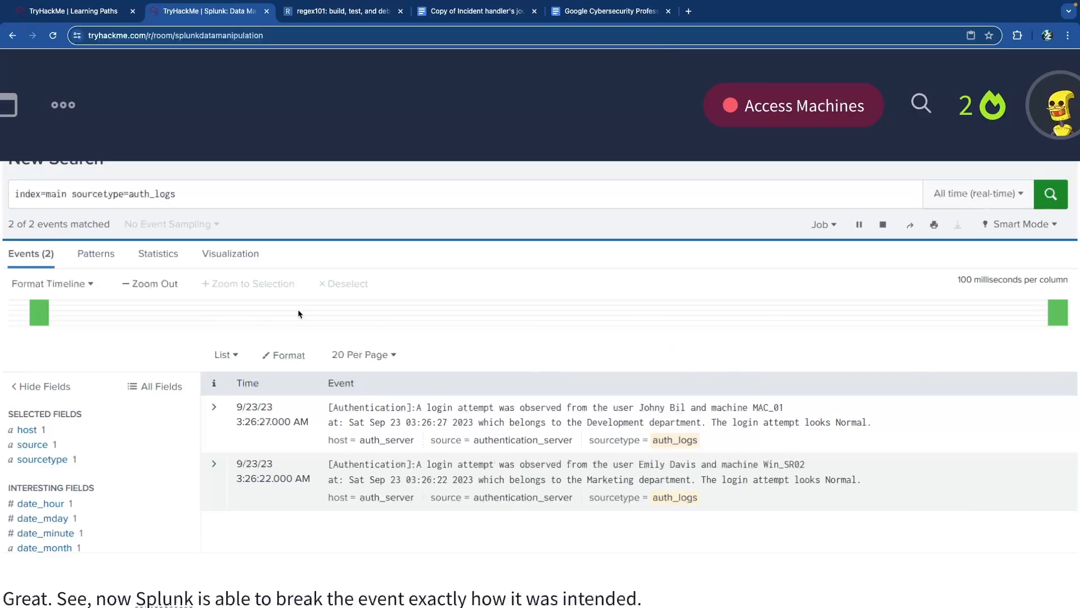
pyautogui.scroll(-1, 300, 309)
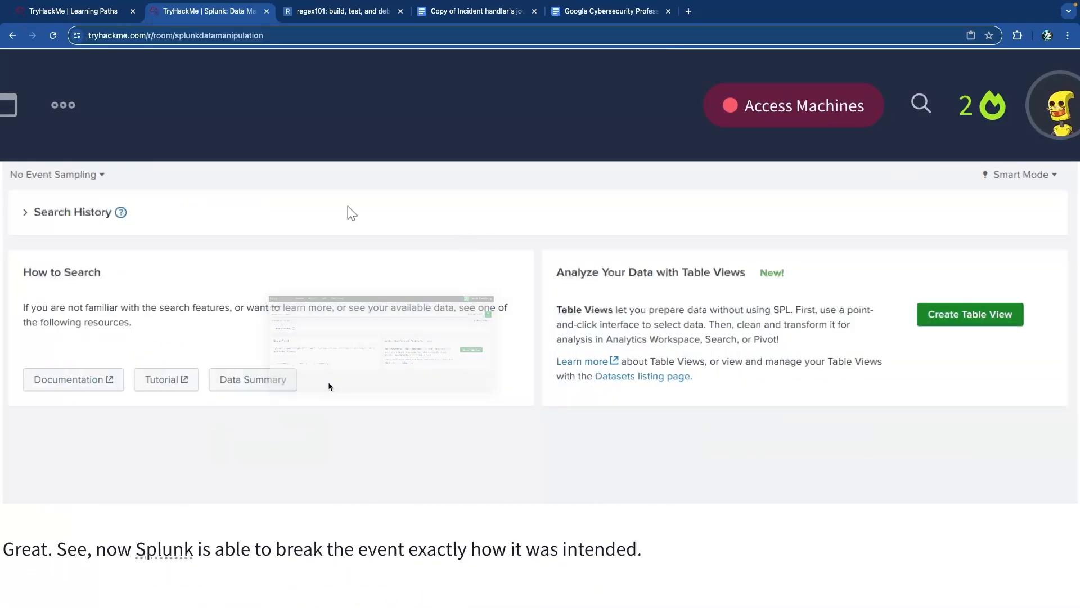
pyautogui.scroll(5, 334, 388)
pyautogui.scroll(-15, 336, 393)
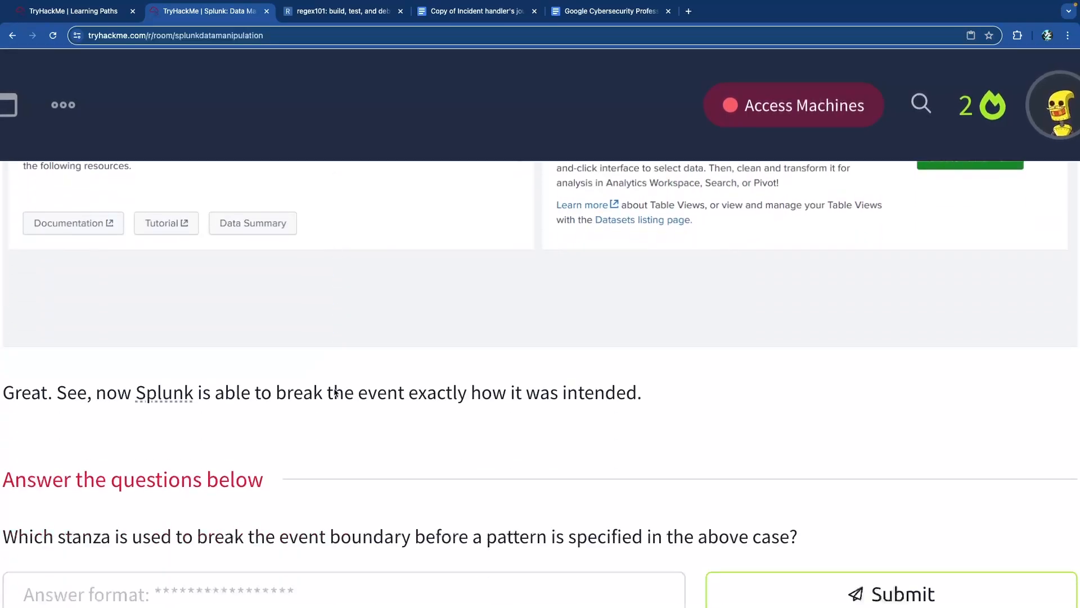
pyautogui.scroll(20, 335, 392)
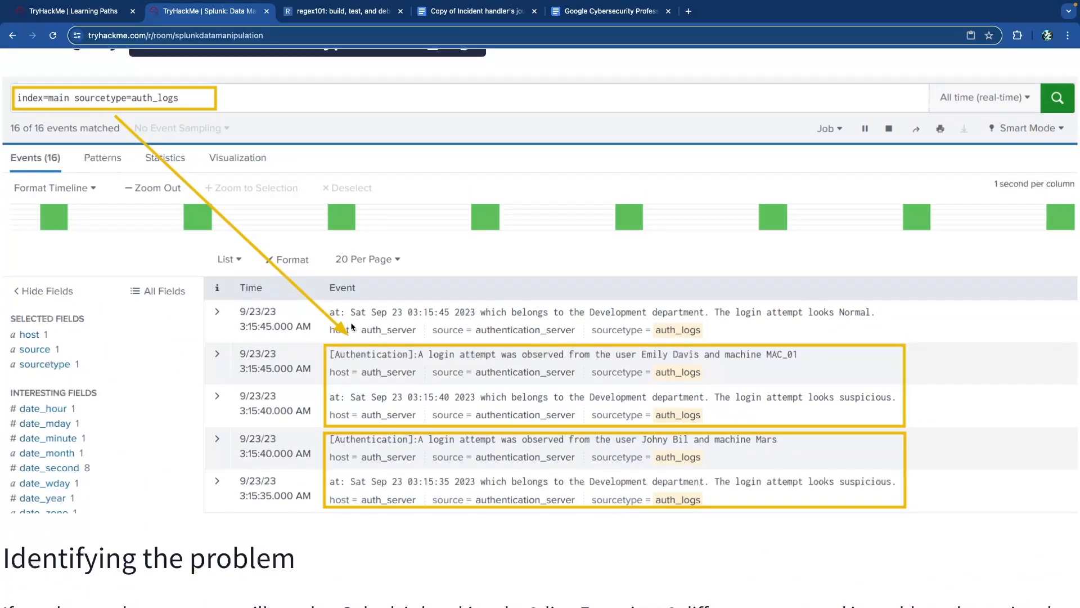
pyautogui.scroll(-5, 360, 317)
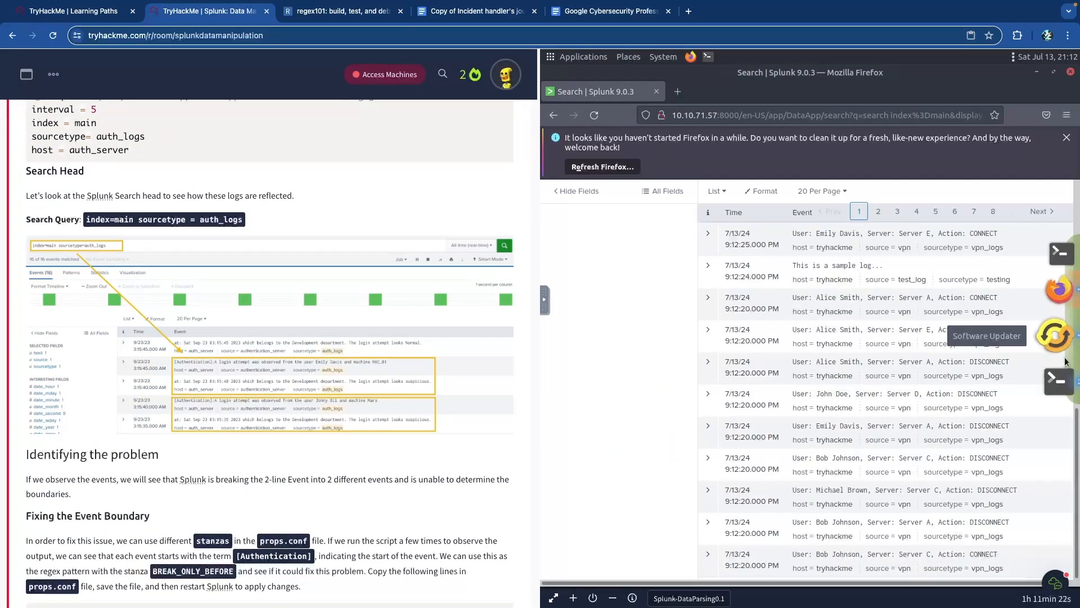
# - In the lab terminal, list the scripts and sudo cp authentication_logs to /opt/splunk/etc/apps/DataApp/bin
pyautogui.click(1062, 362)
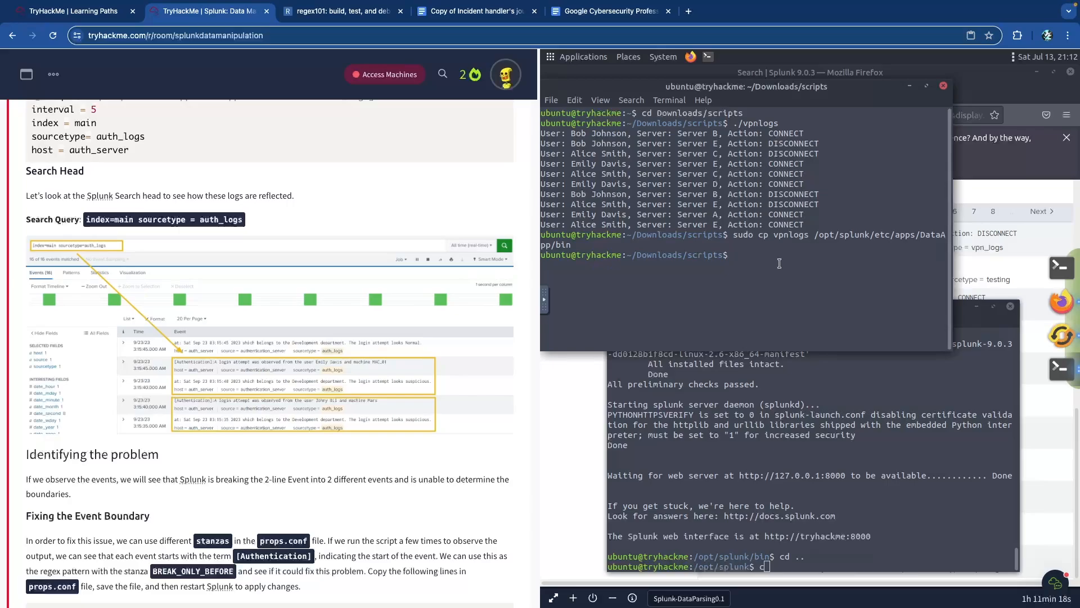
pyautogui.write('ls')
pyautogui.press('Return')
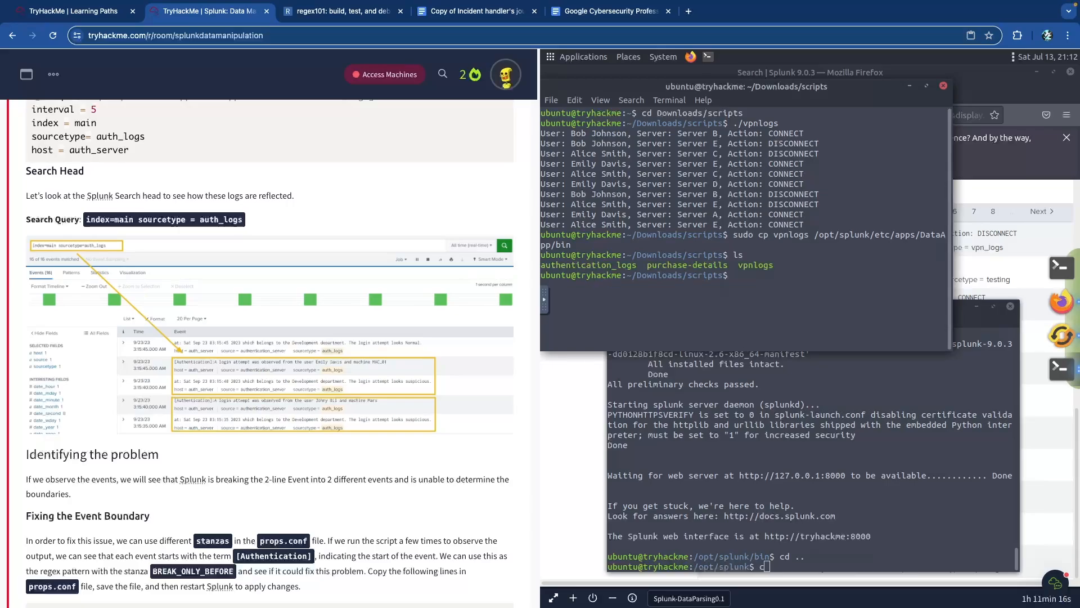
pyautogui.write('sudo cp ')
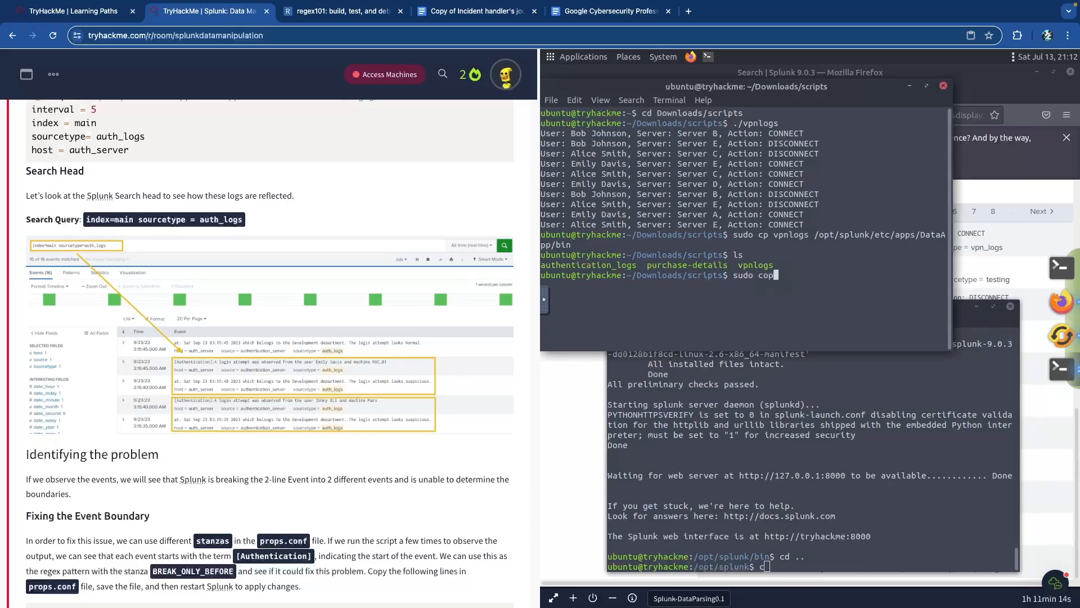
pyautogui.write('authentication_l')
pyautogui.press('Tab')
pyautogui.write('/opt/splunk/etc/apps/')
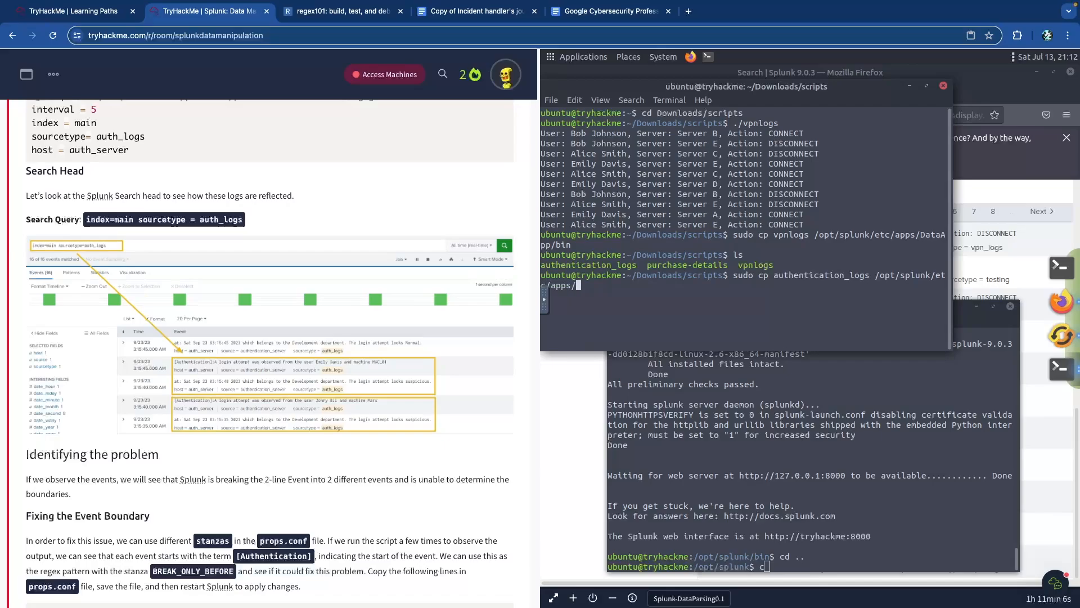
pyautogui.write('DataApp/bin')
pyautogui.press('Return')
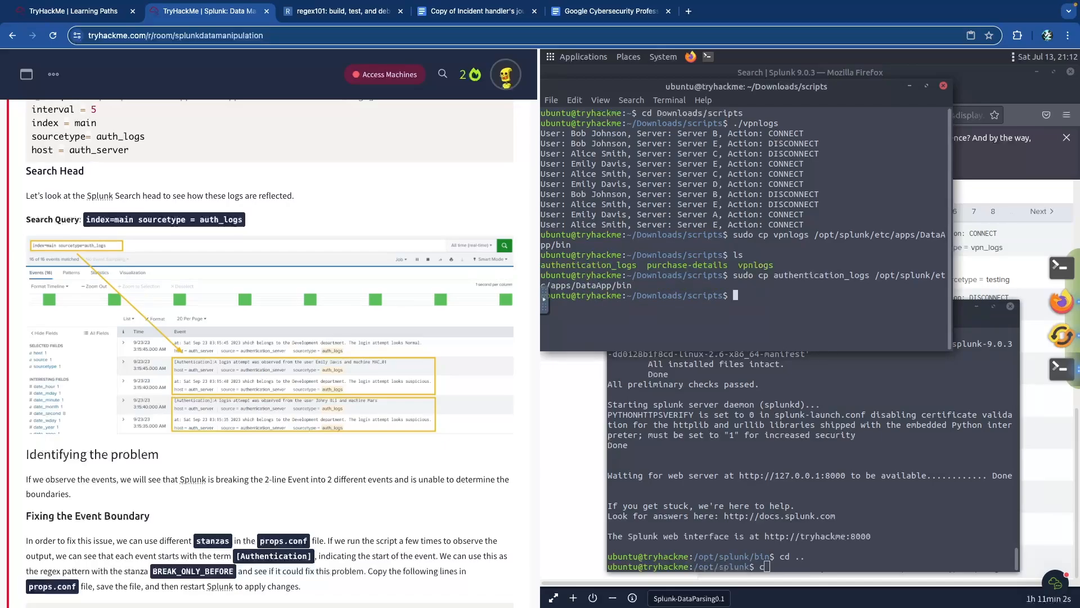
# - In the /opt/splunk terminal, cd into etc/apps/DataApp/bin and confirm authentication_logs is listed
pyautogui.click(836, 564)
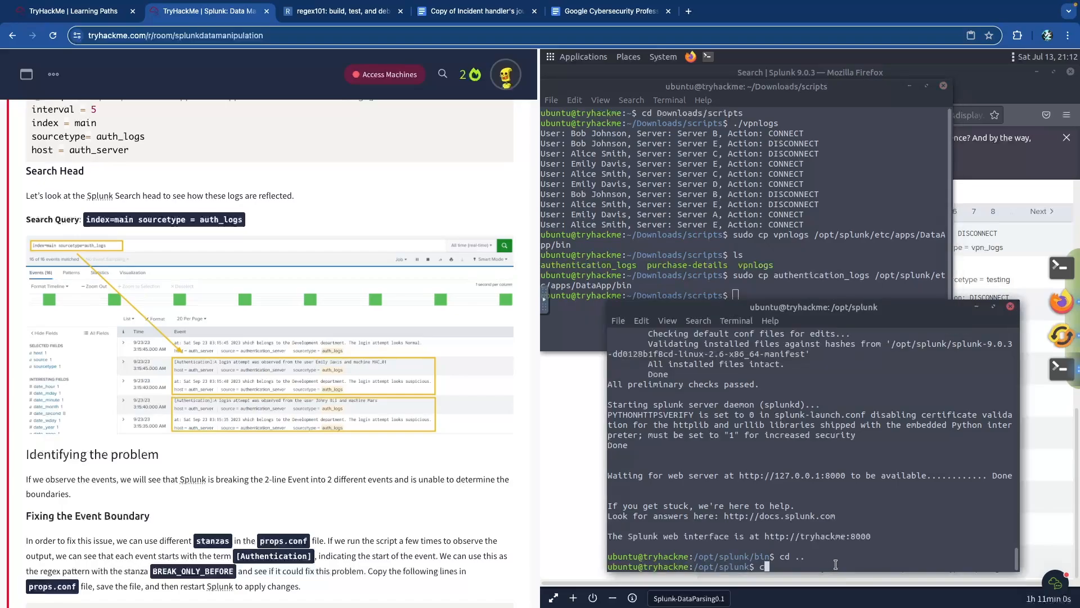
pyautogui.press('BackSpace')
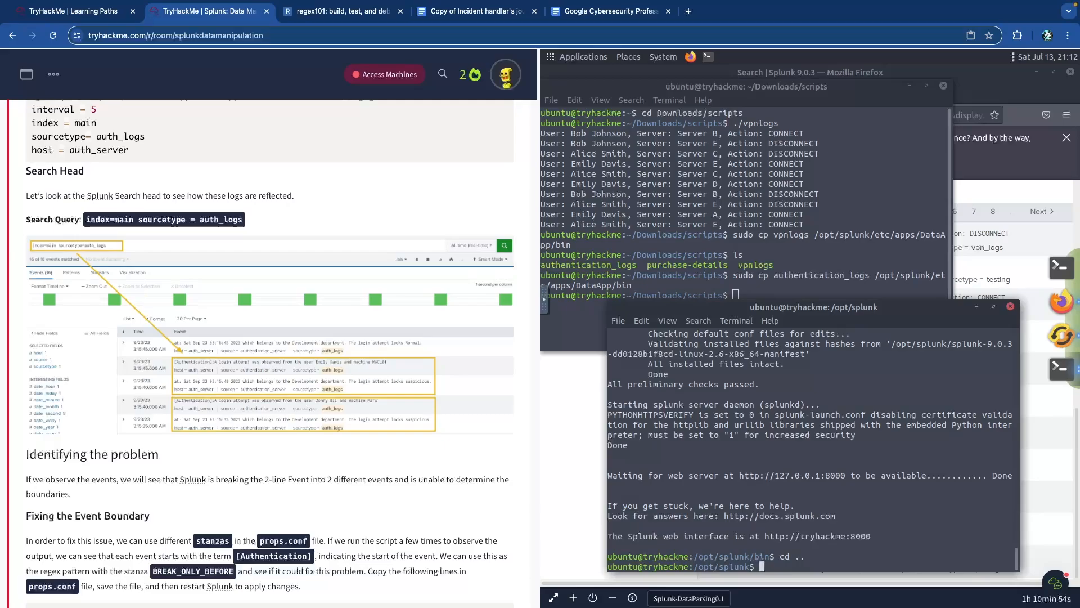
pyautogui.scroll(-10, 289, 458)
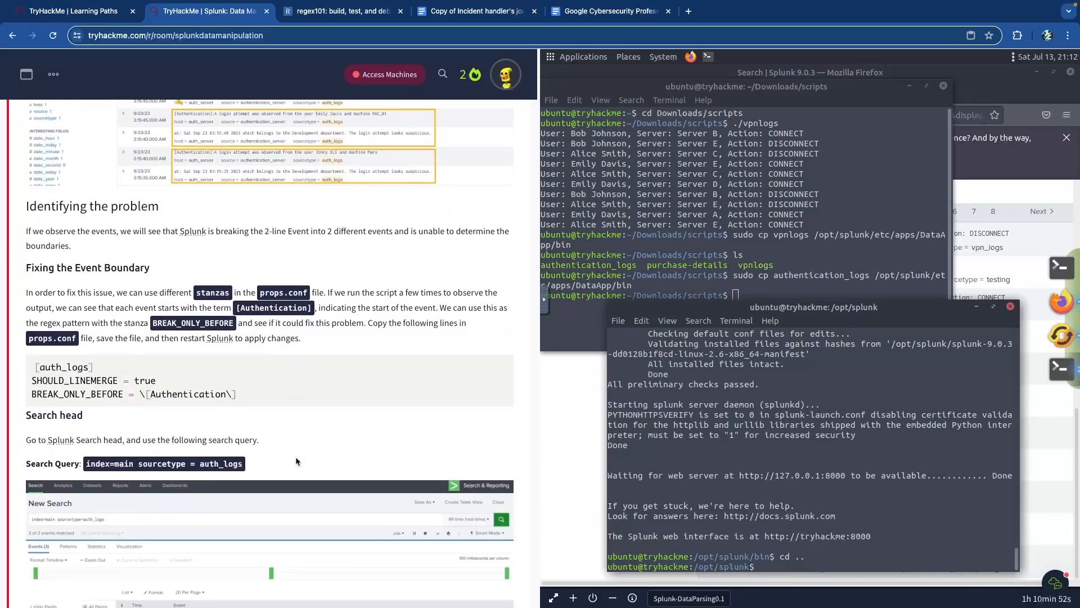
pyautogui.scroll(-1, 302, 454)
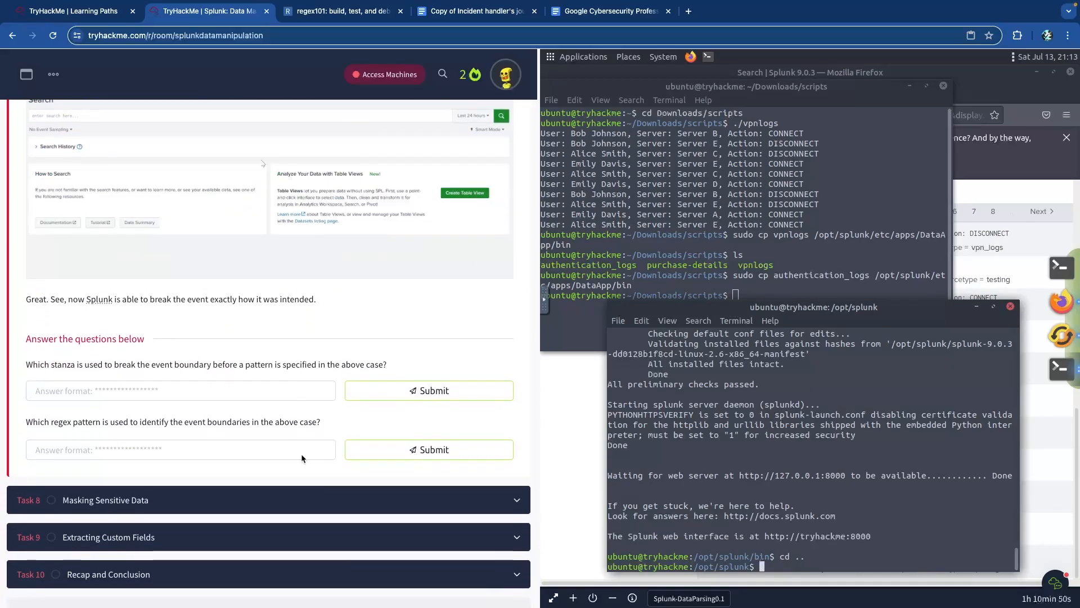
pyautogui.scroll(1, 300, 453)
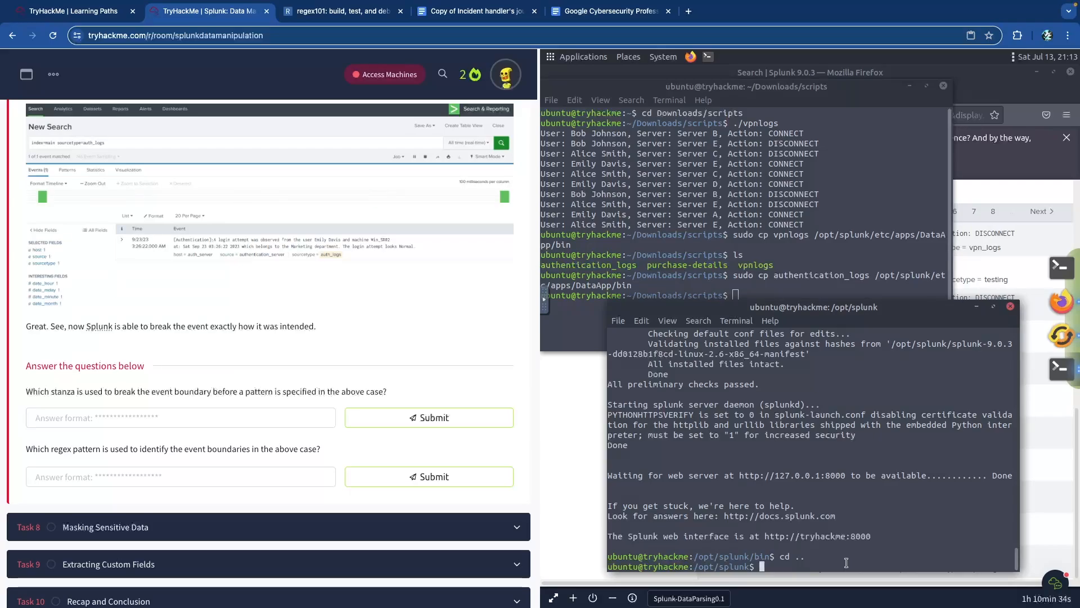
pyautogui.write('cd et')
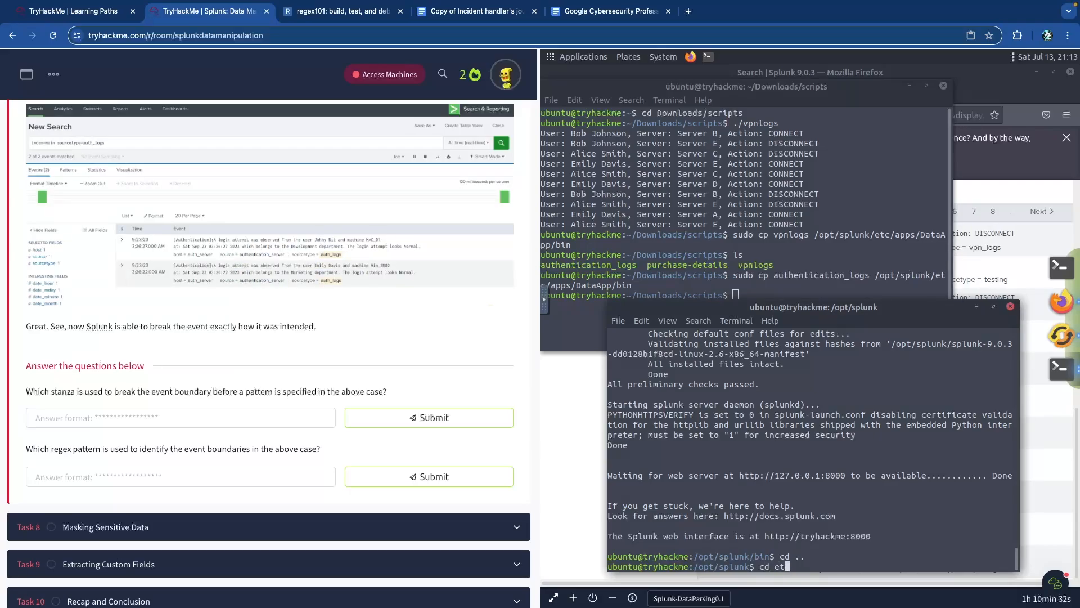
pyautogui.write('c/apps/DataAp')
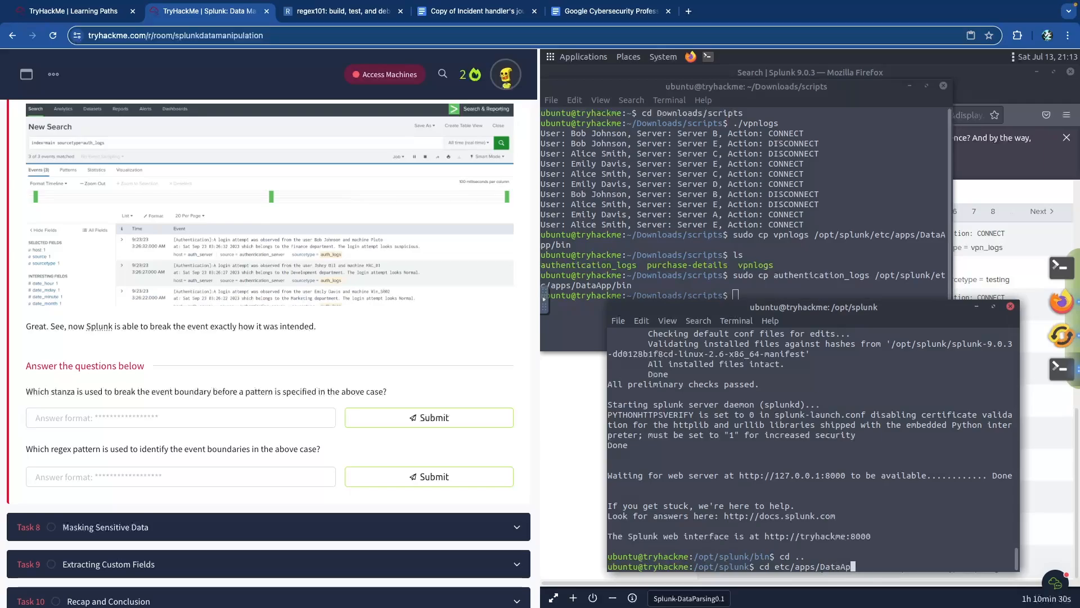
pyautogui.write('p/bin')
pyautogui.press('Return')
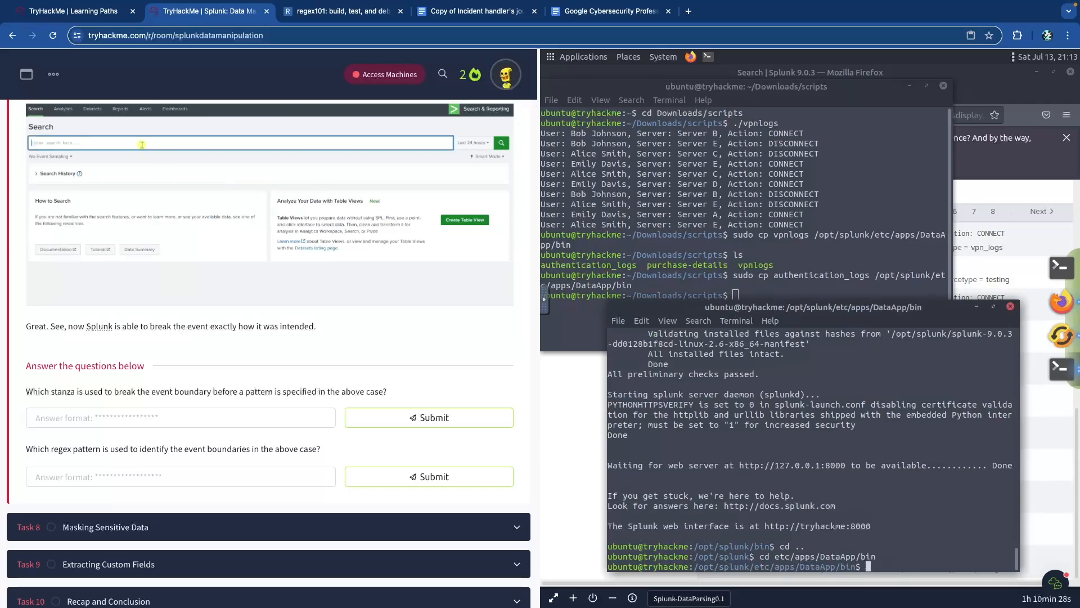
pyautogui.write('sudo ls')
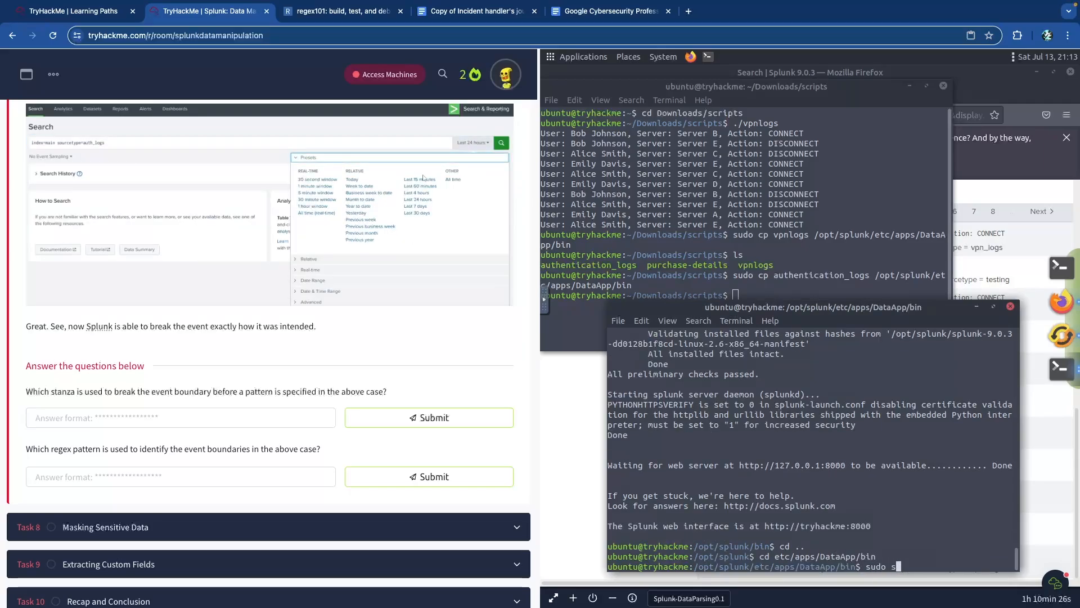
pyautogui.press('Return')
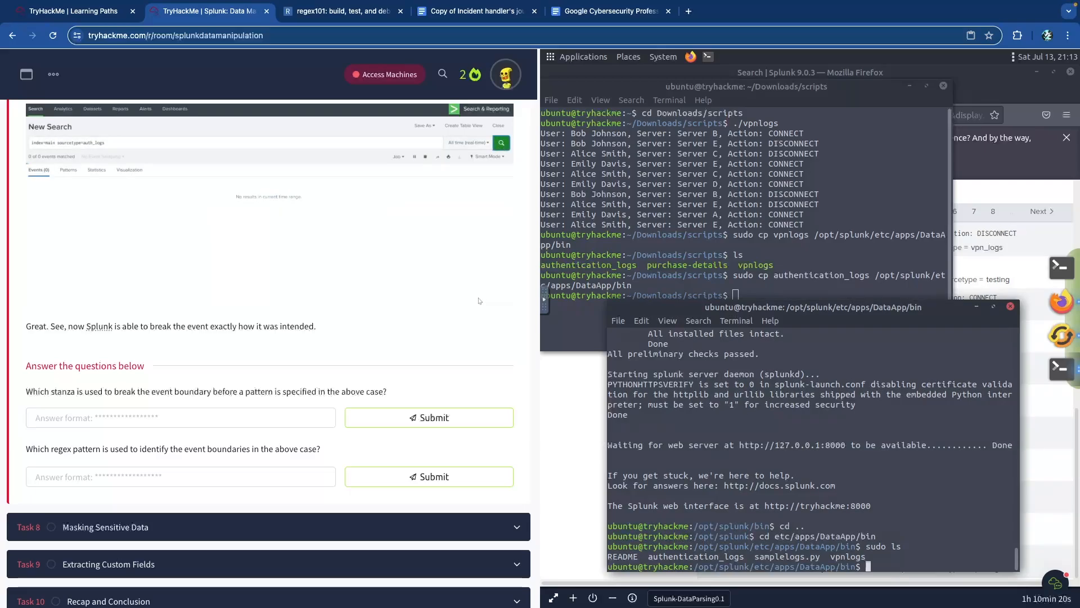
# - Move up into DataApp/default and list app.conf, data, inputs.conf and props.conf
pyautogui.write('cd ../')
pyautogui.press('BackSpace')
pyautogui.press('Return')
pyautogui.write('cd default')
pyautogui.press('Return')
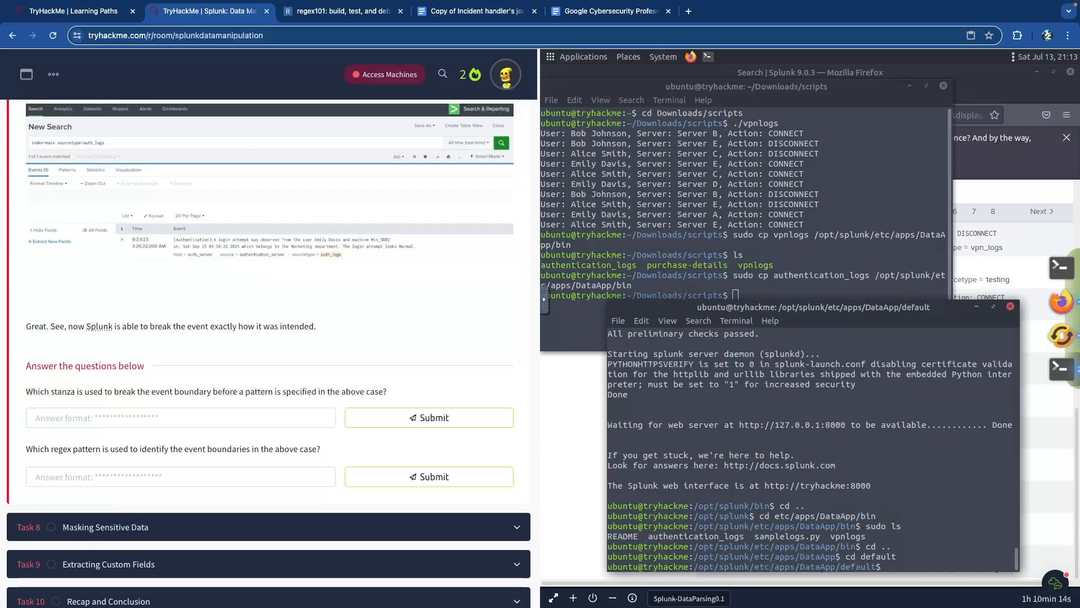
pyautogui.write('sudo ls')
pyautogui.press('Return')
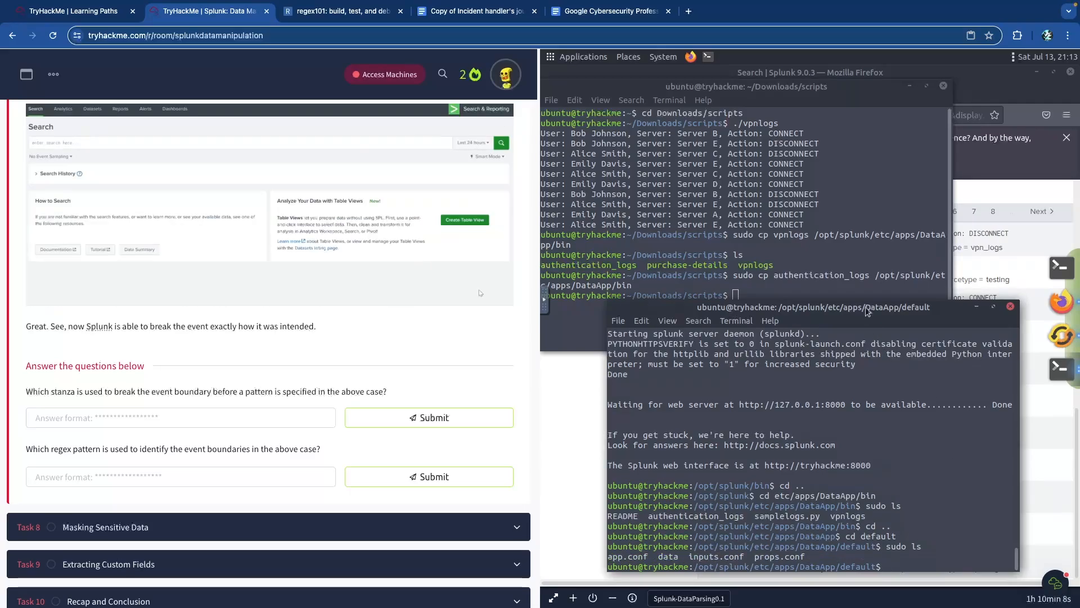
# - Raise the terminal window and copy the lesson's props.conf code block
pyautogui.moveTo(865, 246); pyautogui.dragTo(865, 209)
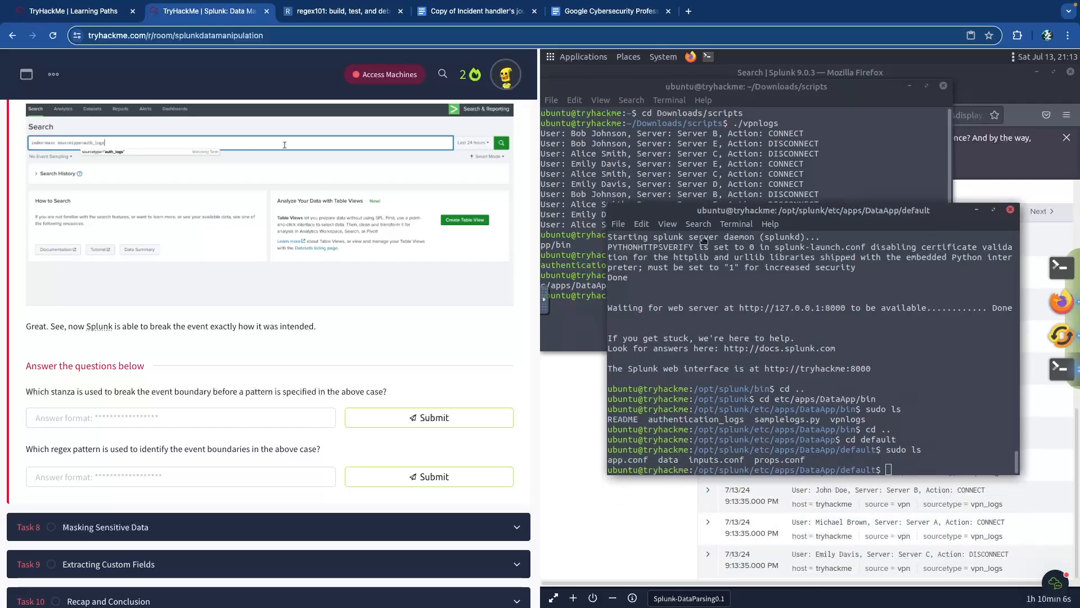
pyautogui.scroll(6, 292, 320)
pyautogui.scroll(1, 291, 318)
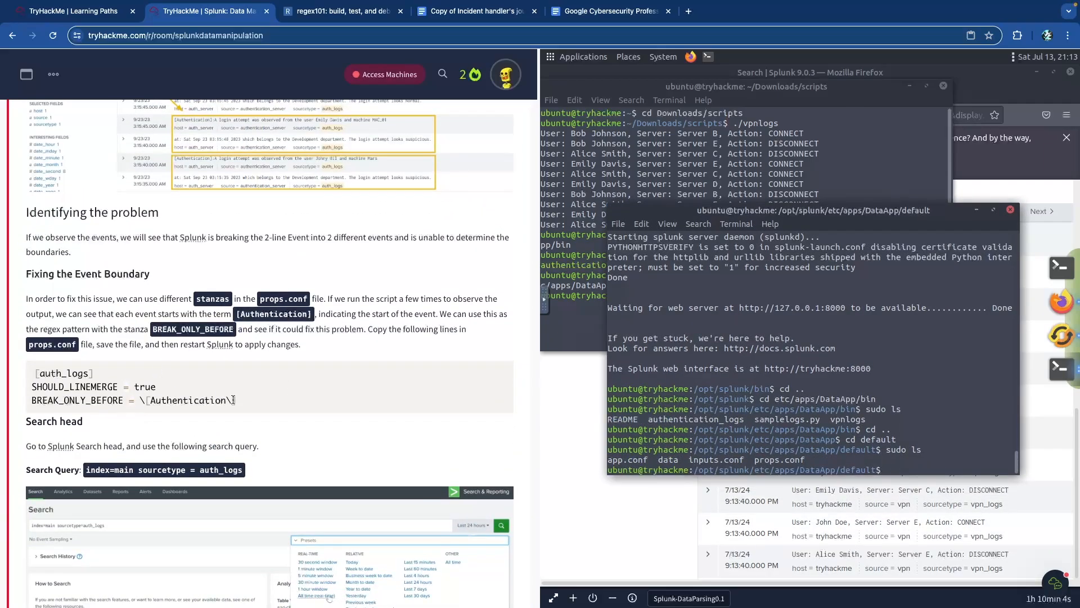
pyautogui.moveTo(237, 400); pyautogui.dragTo(34, 373)
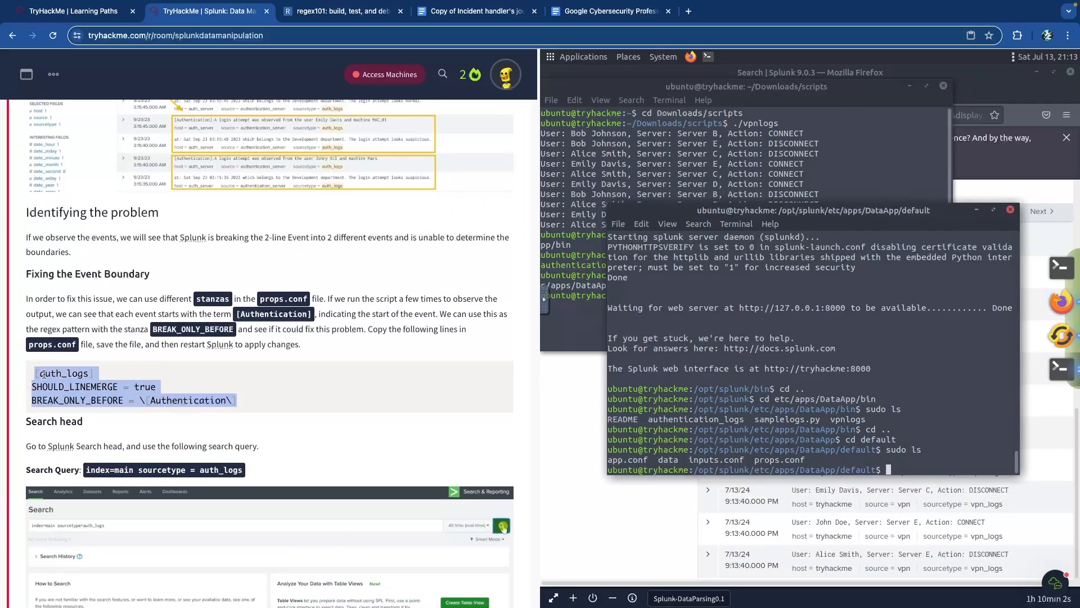
pyautogui.rightClick(49, 372)
pyautogui.click(77, 402)
# - Scroll the lesson to the inputs.conf stanza and enter 'sudo nano inputs.conf' at the prompt
pyautogui.scroll(7, 268, 363)
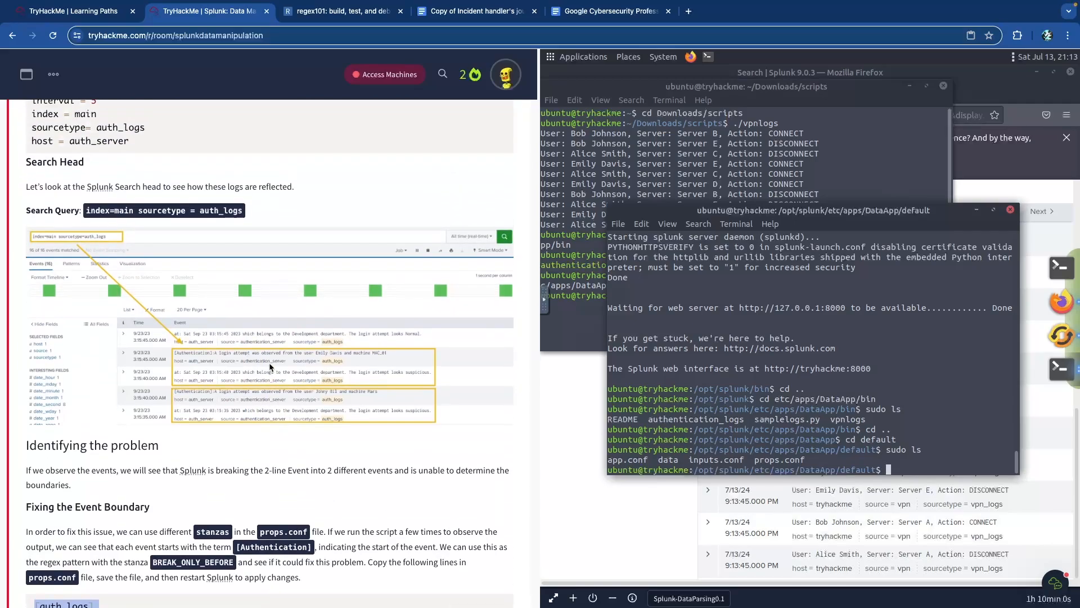
pyautogui.scroll(1, 269, 367)
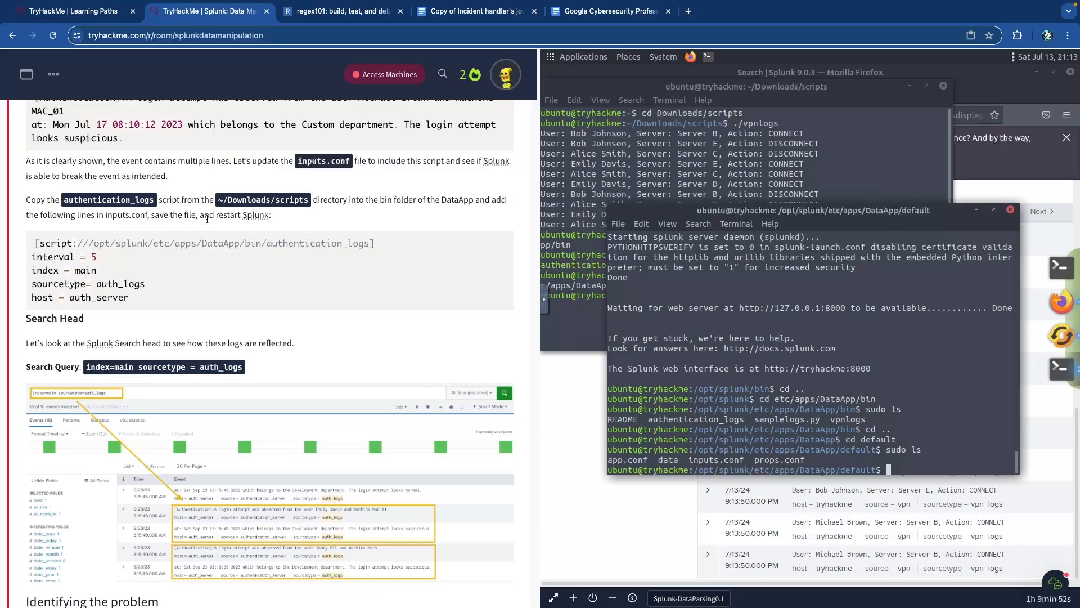
pyautogui.scroll(5, 225, 215)
pyautogui.moveTo(428, 345); pyautogui.dragTo(565, 350)
pyautogui.click(551, 351)
pyautogui.scroll(-5, 318, 384)
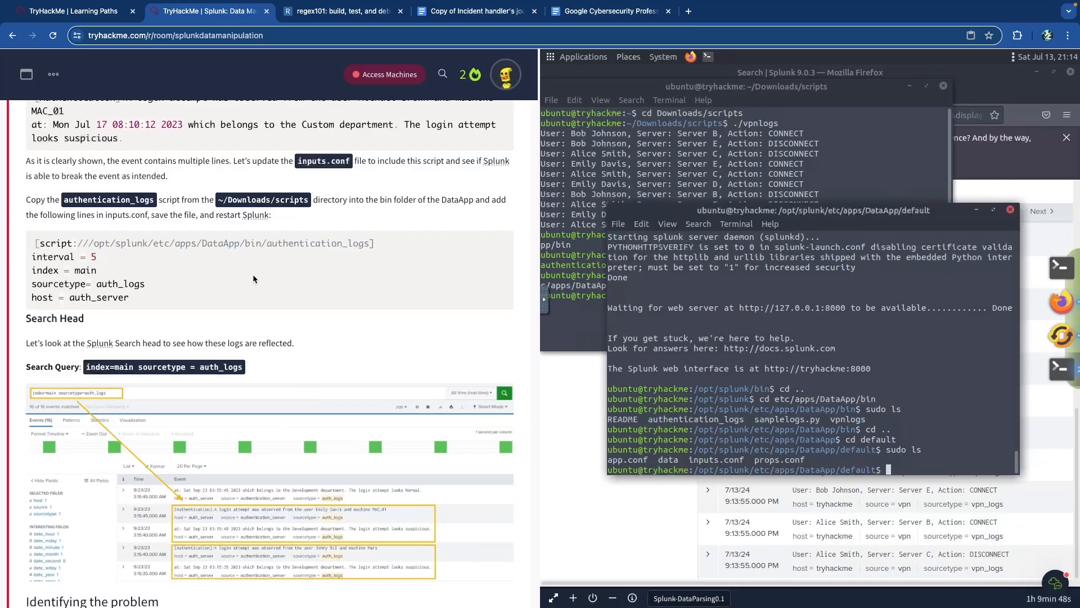
pyautogui.doubleClick(109, 216)
pyautogui.click(110, 281)
pyautogui.moveTo(177, 311); pyautogui.dragTo(34, 240)
pyautogui.click(320, 299)
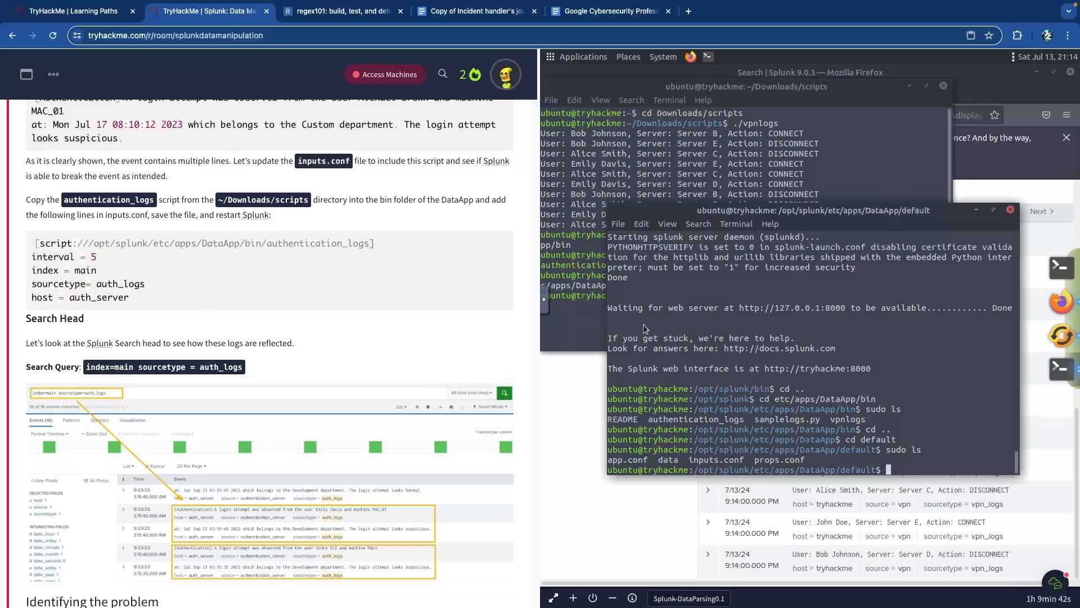
pyautogui.write('sudo nano inputs.conf')
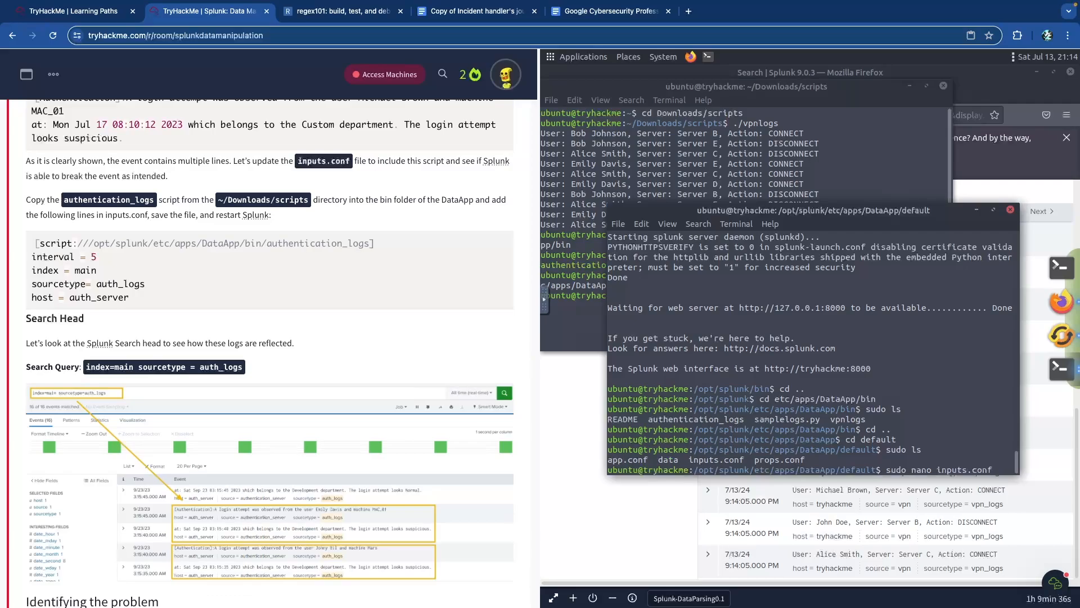
# - Open inputs.conf in nano and copy the lesson's authentication_logs stanza
pyautogui.press('Return')
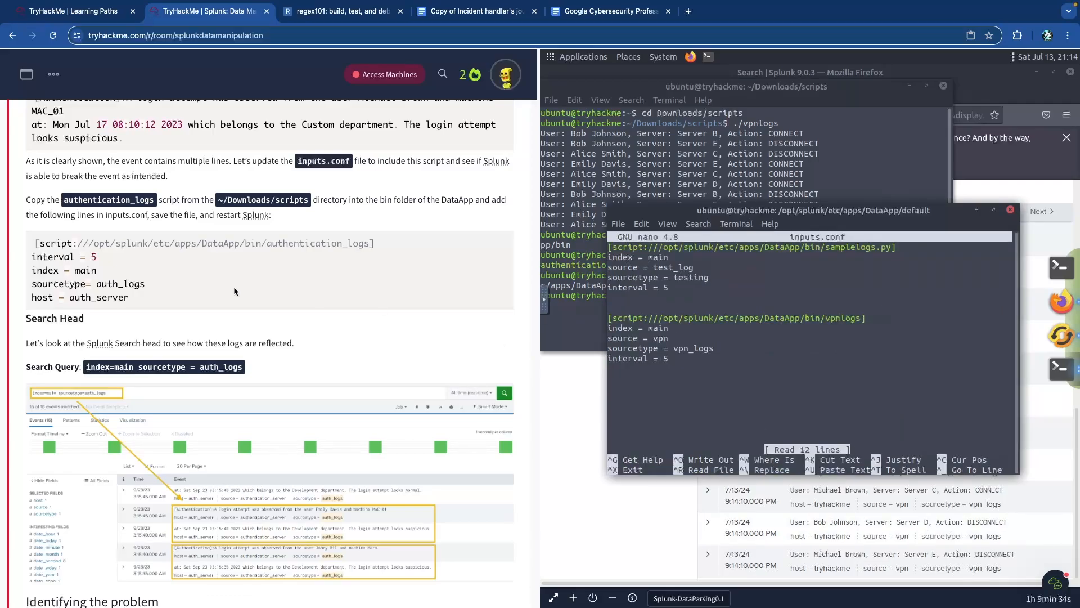
pyautogui.moveTo(140, 296); pyautogui.dragTo(35, 242)
pyautogui.rightClick(53, 235)
pyautogui.click(70, 258)
# - Paste the stanza (sourcetype auth_logs, host auth_server) below vpnlogs, save inputs.conf and exit nano
pyautogui.click(767, 358)
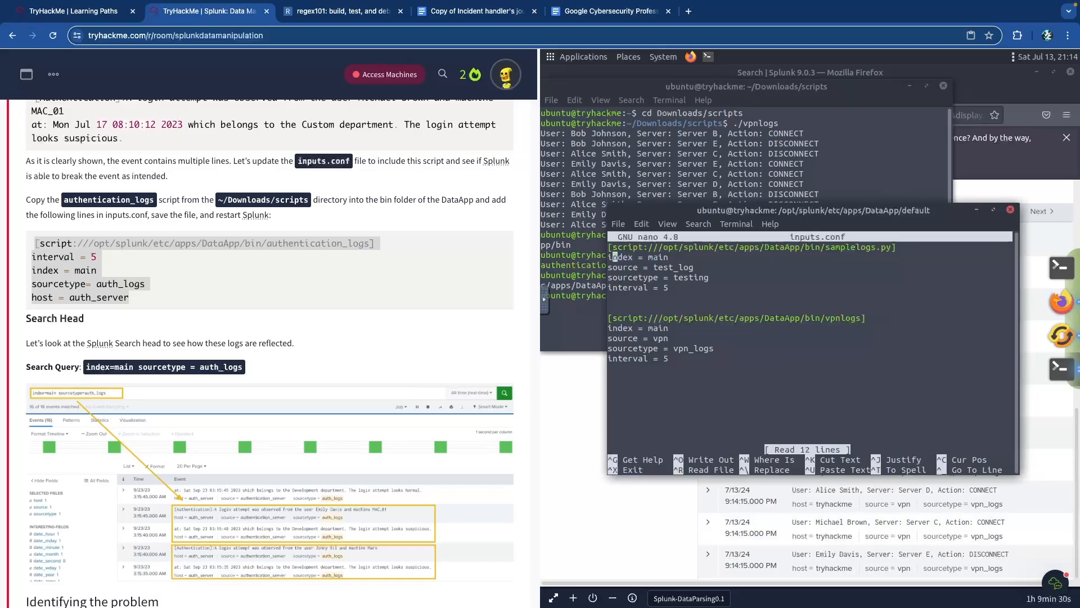
pyautogui.press('Down')
pyautogui.press('Down')
pyautogui.press('Down')
pyautogui.press('Down')
pyautogui.press('Down')
pyautogui.press('Down')
pyautogui.press('Down')
pyautogui.press('Down')
pyautogui.press('Down')
pyautogui.press('Down')
pyautogui.press('Down')
pyautogui.press('Down')
pyautogui.press('Return')
pyautogui.press('Return')
pyautogui.rightClick(686, 400)
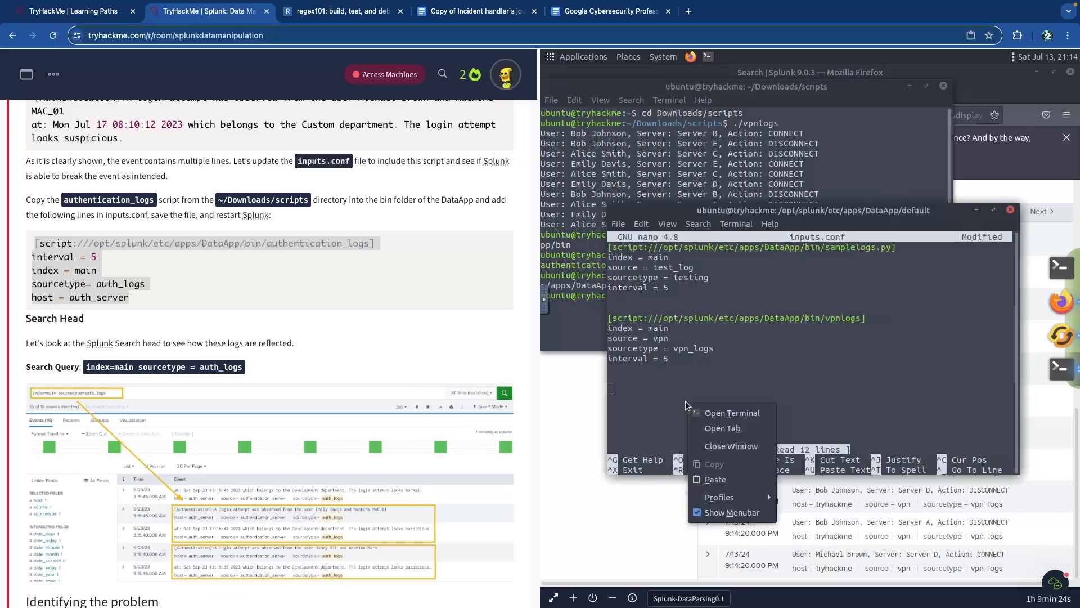
pyautogui.click(734, 477)
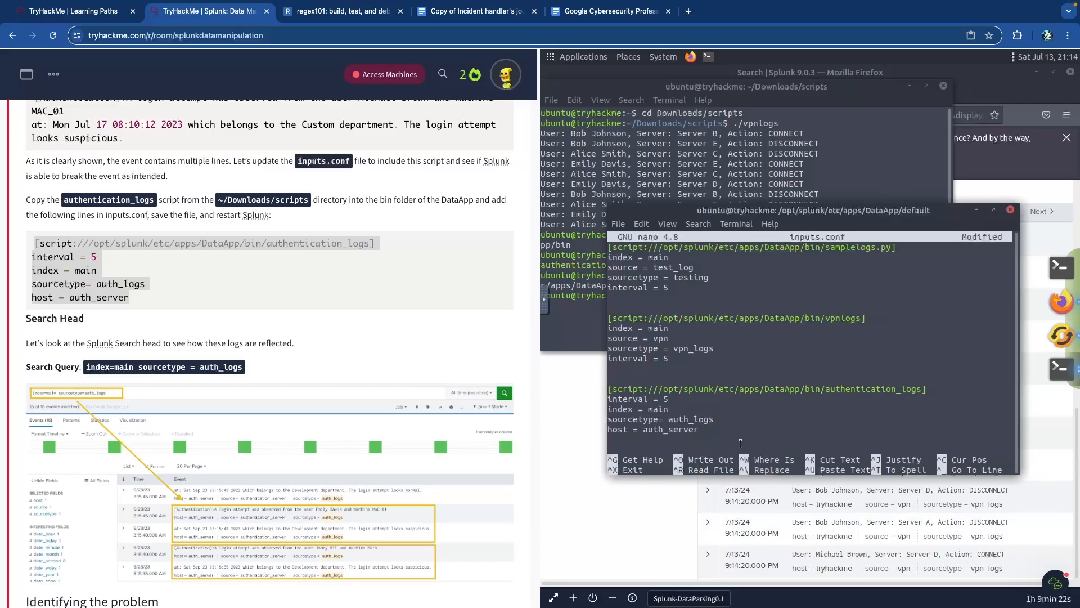
pyautogui.hotkey('ctrl', 'o')
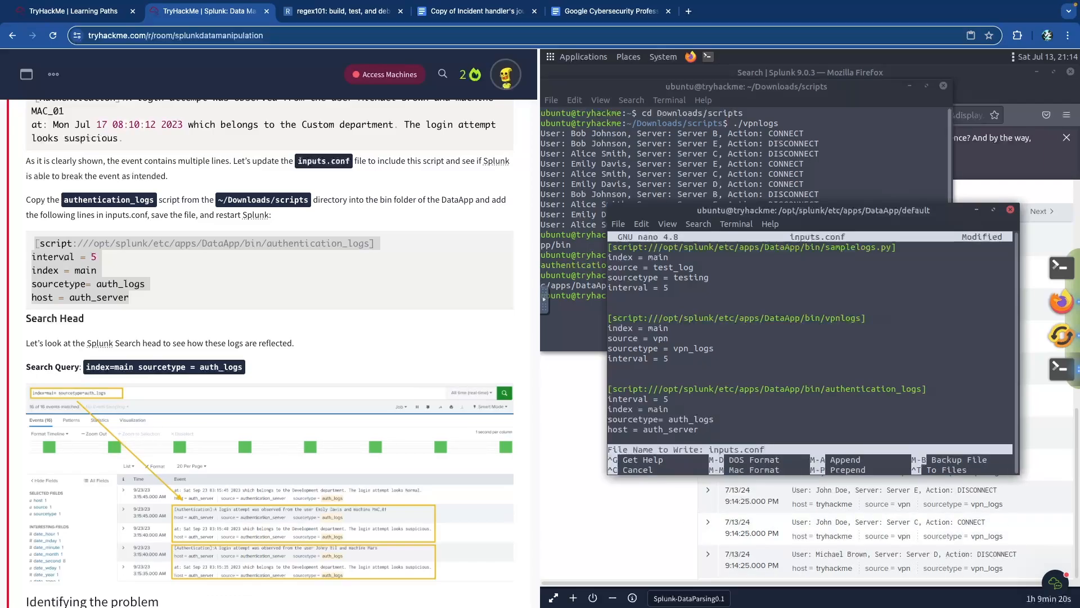
pyautogui.press('Return')
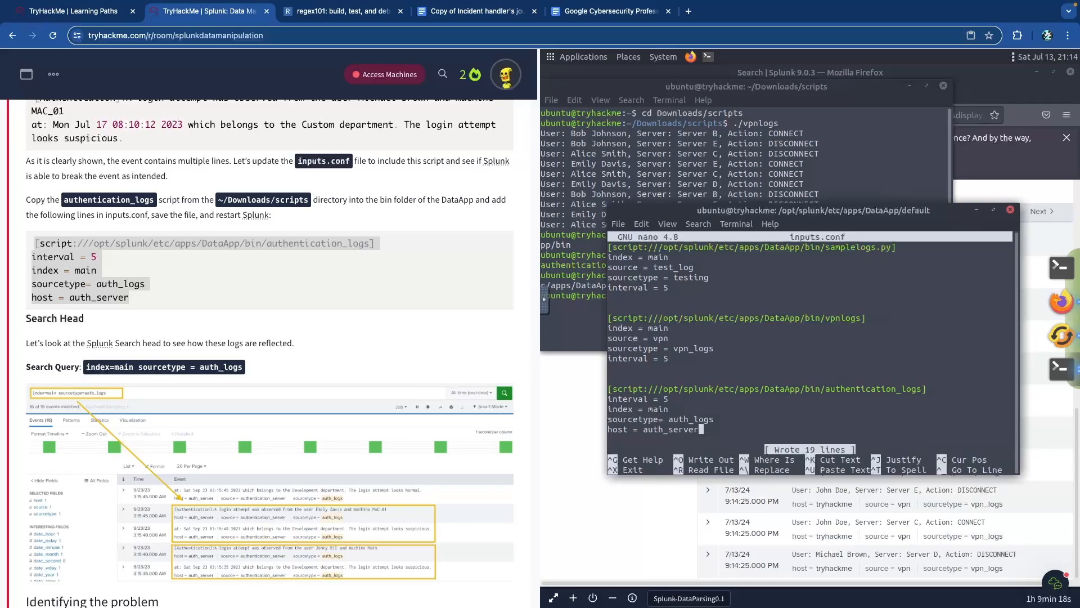
pyautogui.hotkey('ctrl', 'x')
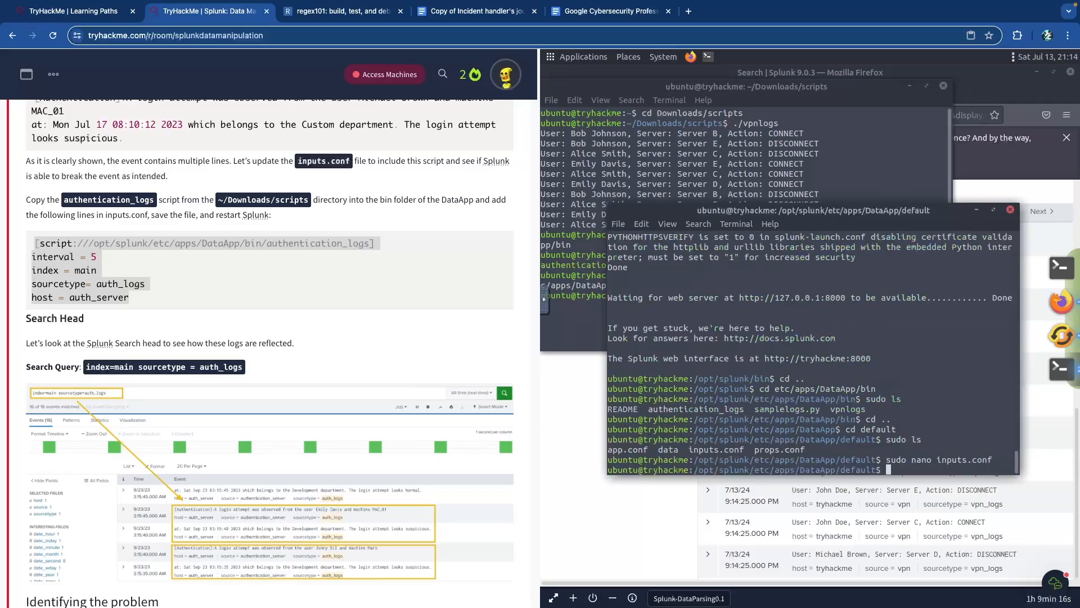
# - Open props.conf with sudo nano and add blank lines below the vpn_logs stanza
pyautogui.write('sudo nano props.conf')
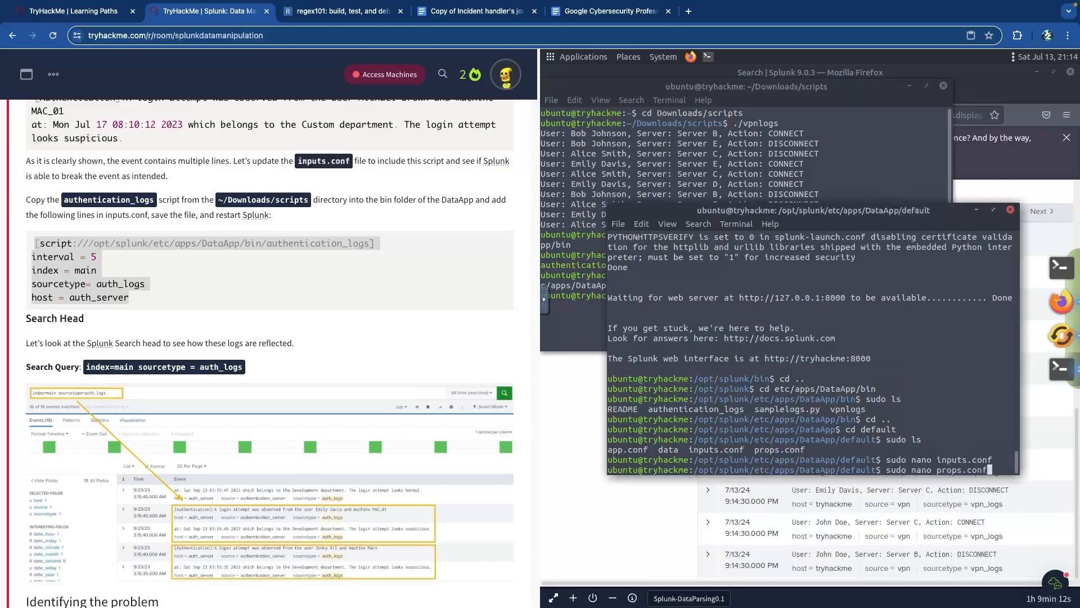
pyautogui.press('Return')
pyautogui.press('Down')
pyautogui.press('Down')
pyautogui.press('Down')
pyautogui.press('Return')
pyautogui.press('Return')
pyautogui.press('Return')
# - Copy the lesson's [auth_logs] props.conf block
pyautogui.scroll(-8, 167, 338)
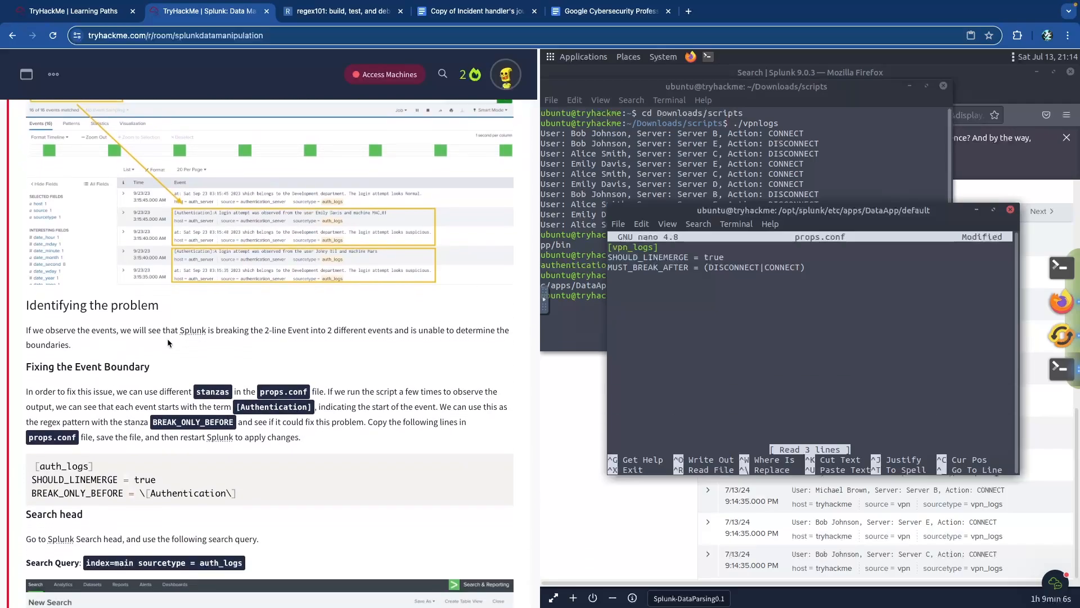
pyautogui.moveTo(252, 328); pyautogui.dragTo(34, 299)
pyautogui.rightClick(66, 311)
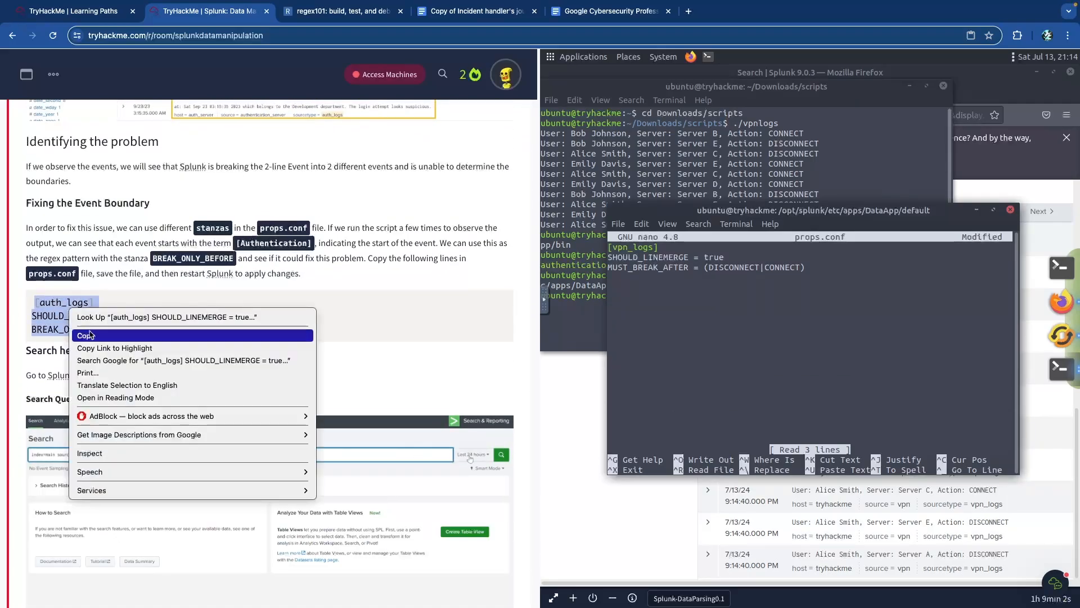
pyautogui.click(84, 336)
pyautogui.click(63, 311)
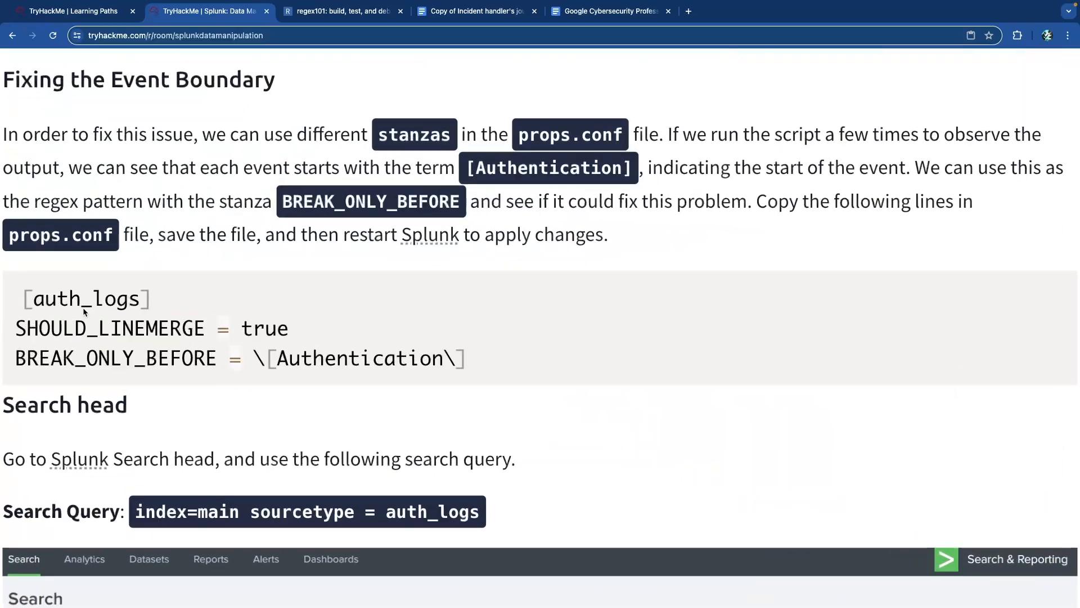
# - Point out the inputs.conf sourcetype setting and its auth_logs value in the lesson
pyautogui.scroll(10, 146, 310)
pyautogui.scroll(5, 148, 314)
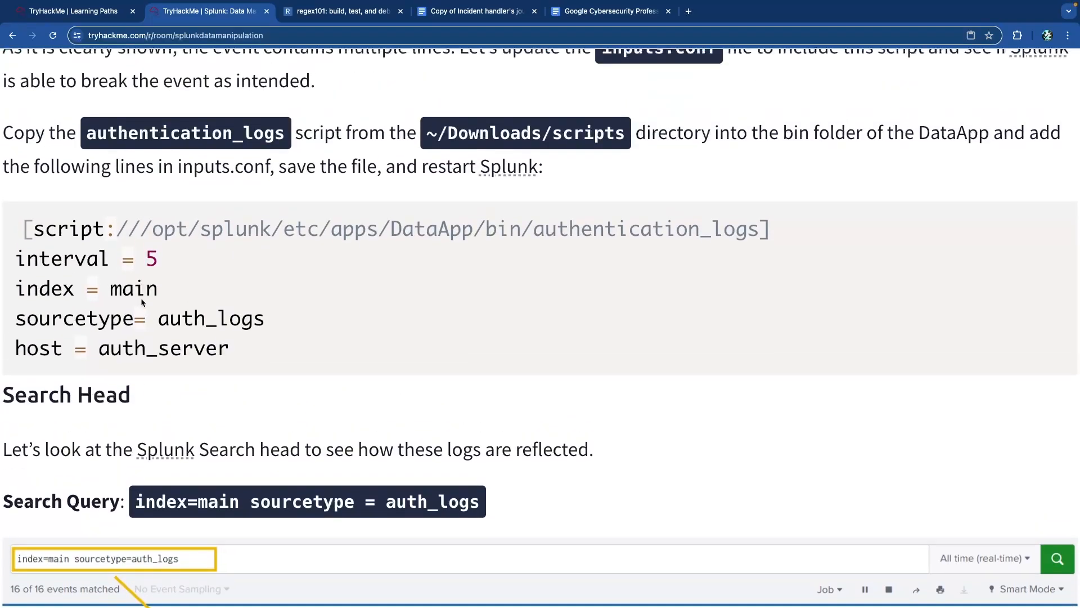
pyautogui.doubleClick(47, 321)
pyautogui.click(178, 322)
pyautogui.doubleClick(162, 321)
pyautogui.click(279, 322)
# - Walk through the [auth_logs] stanza: SHOULD_LINEMERGE = true and BREAK_ONLY_BEFORE = \[Authentication\]
pyautogui.scroll(-10, 211, 330)
pyautogui.scroll(-11, 212, 330)
pyautogui.scroll(1, 125, 264)
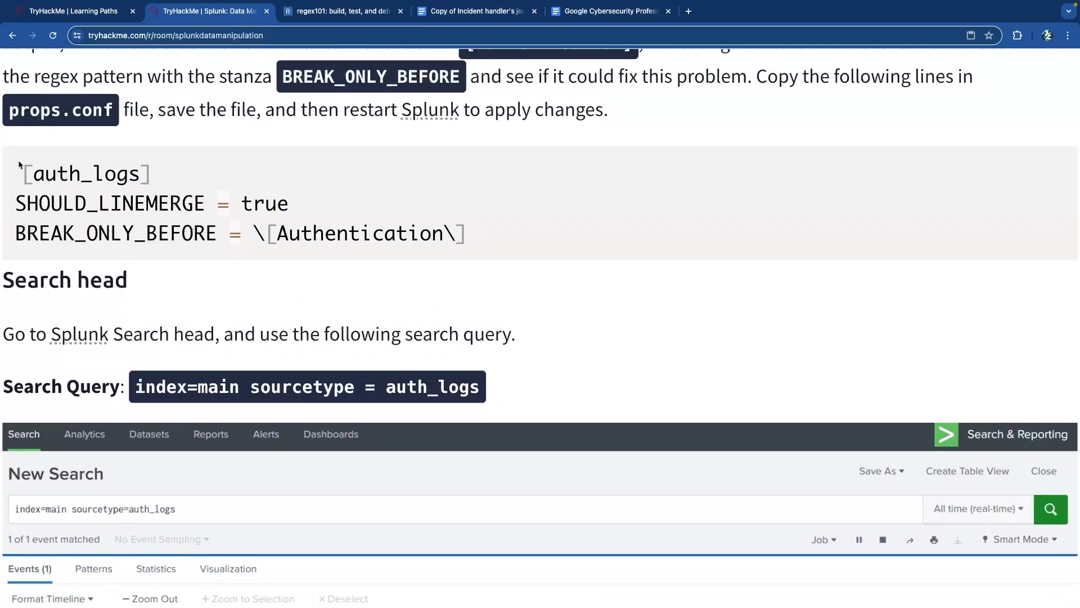
pyautogui.moveTo(22, 173); pyautogui.dragTo(154, 174)
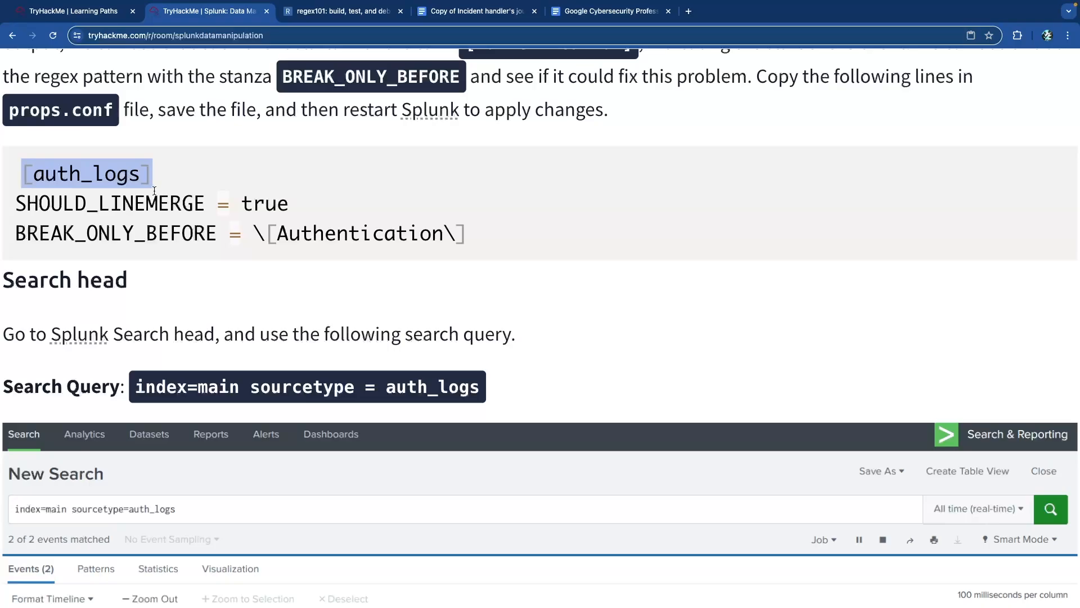
pyautogui.moveTo(52, 202); pyautogui.dragTo(195, 203)
pyautogui.click(196, 203)
pyautogui.doubleClick(265, 203)
pyautogui.moveTo(36, 234); pyautogui.dragTo(442, 234)
pyautogui.click(196, 234)
pyautogui.click(479, 231)
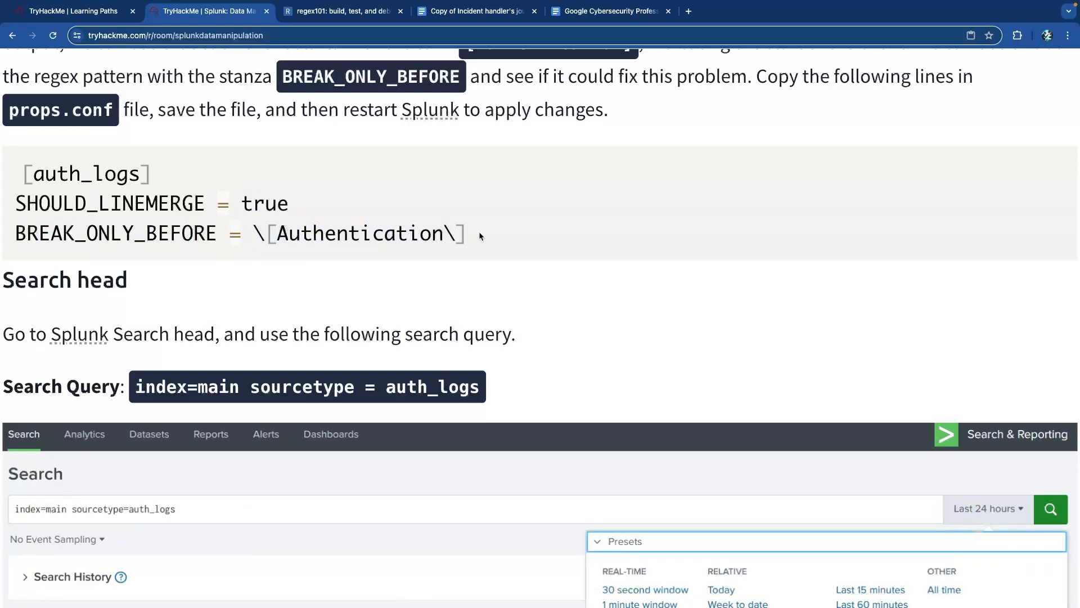
pyautogui.moveTo(255, 234); pyautogui.dragTo(500, 235)
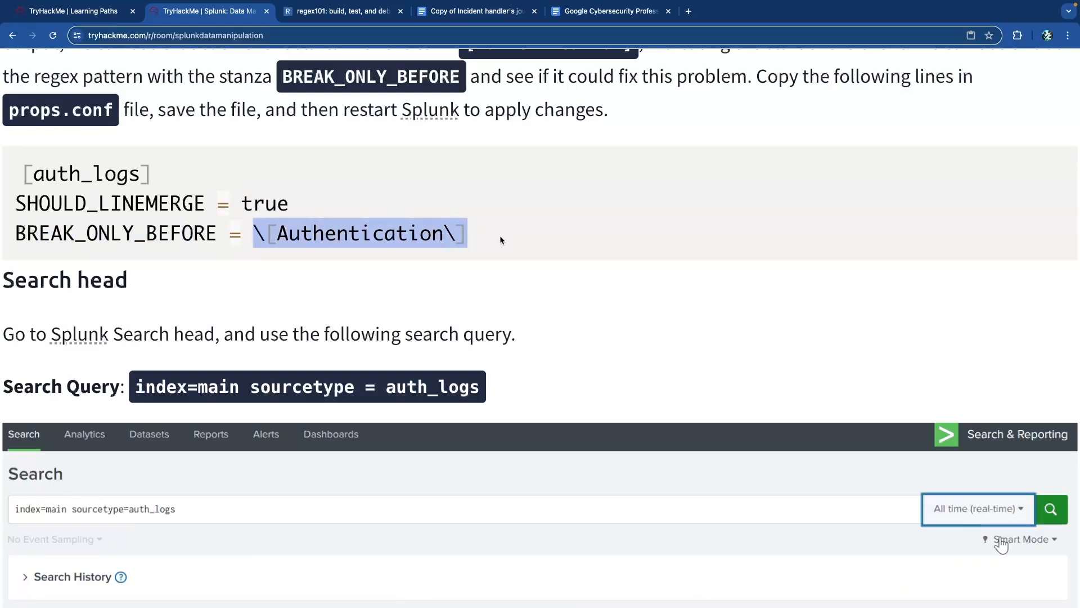
pyautogui.click(500, 235)
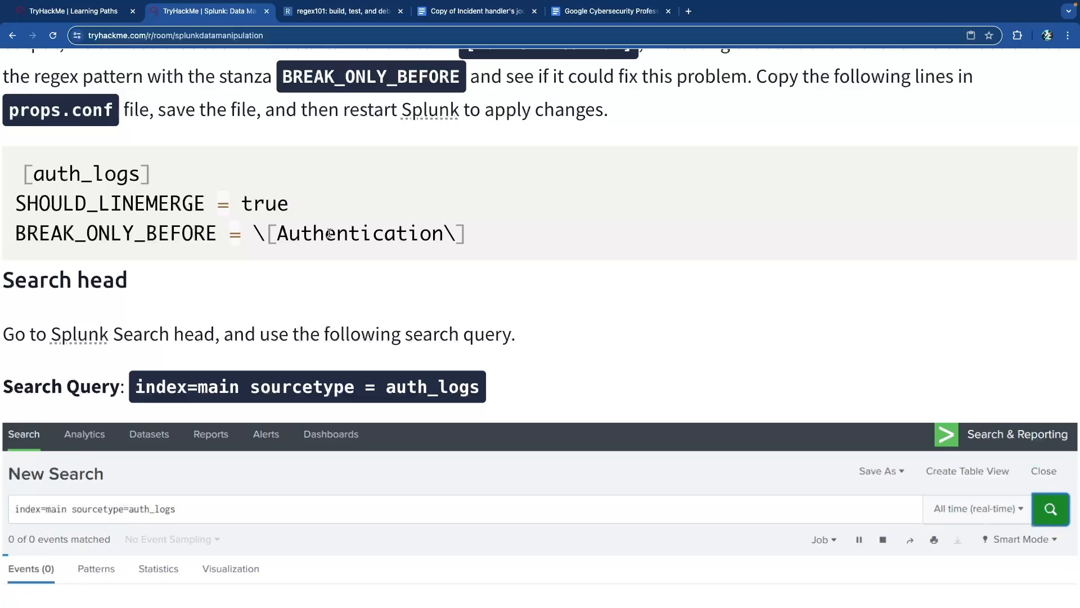
# - Paste the auth_logs stanza onto the blank line in props.conf and save the file
pyautogui.hotkey('ctrl', '0')
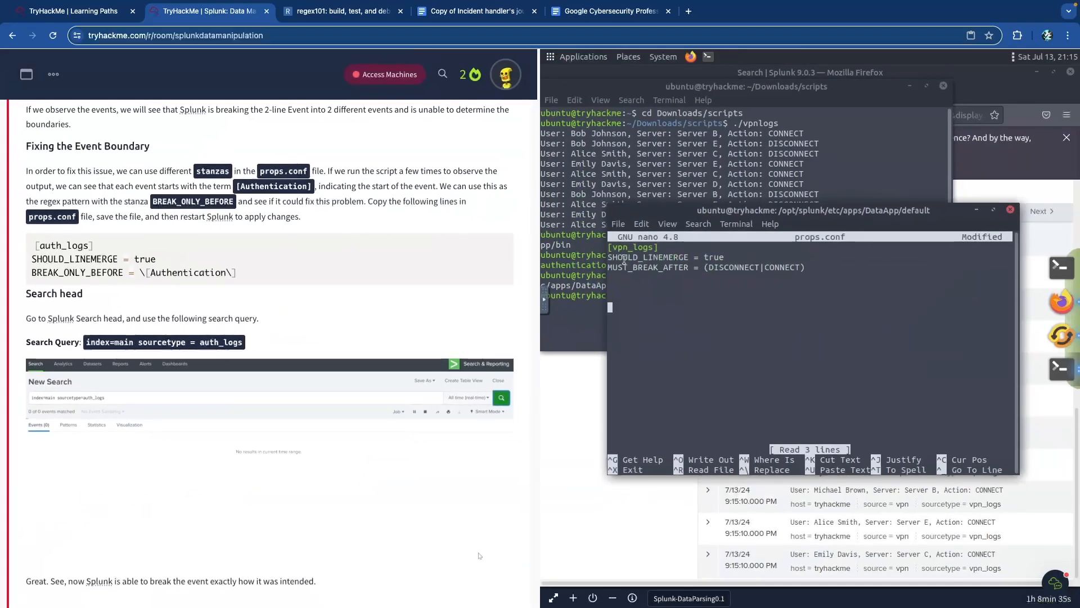
pyautogui.click(633, 297)
pyautogui.rightClick(634, 302)
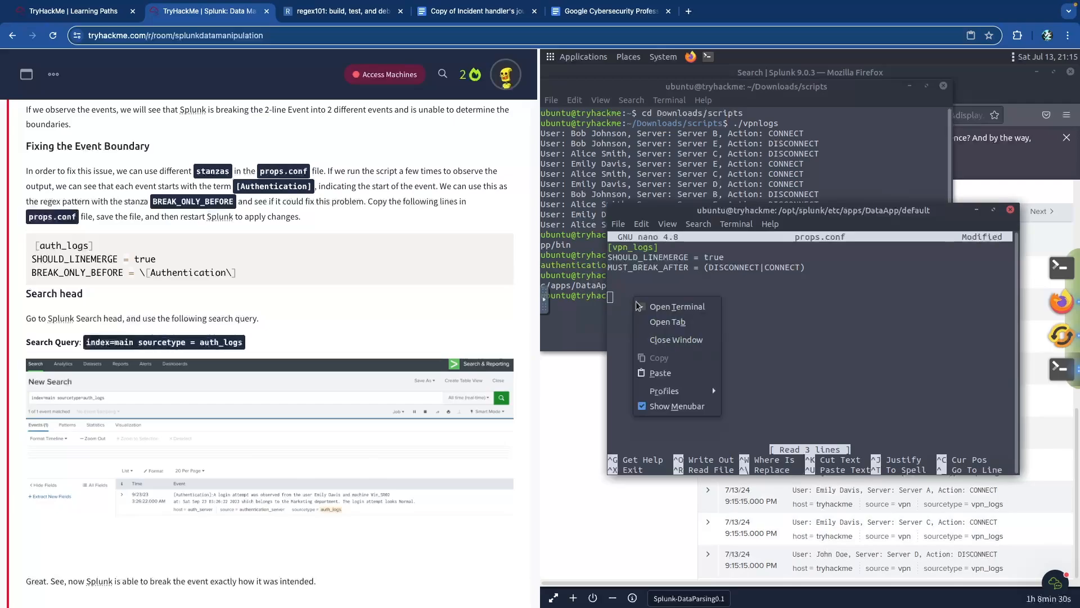
pyautogui.click(659, 372)
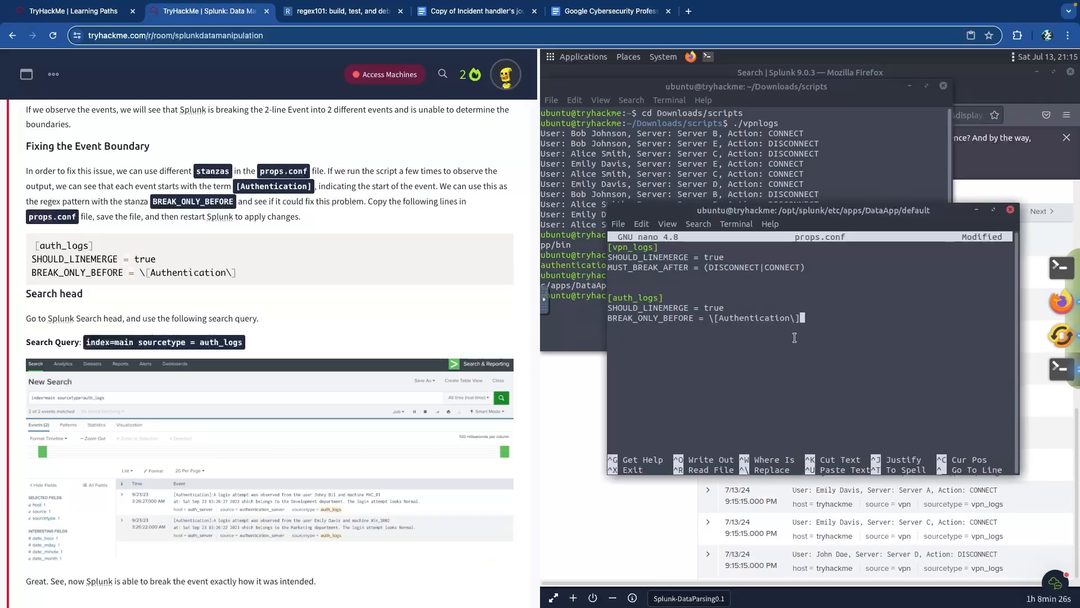
pyautogui.hotkey('ctrl', 'o')
# - Confirm the props.conf save, exit nano, and move up to /opt/splunk
pyautogui.press('Return')
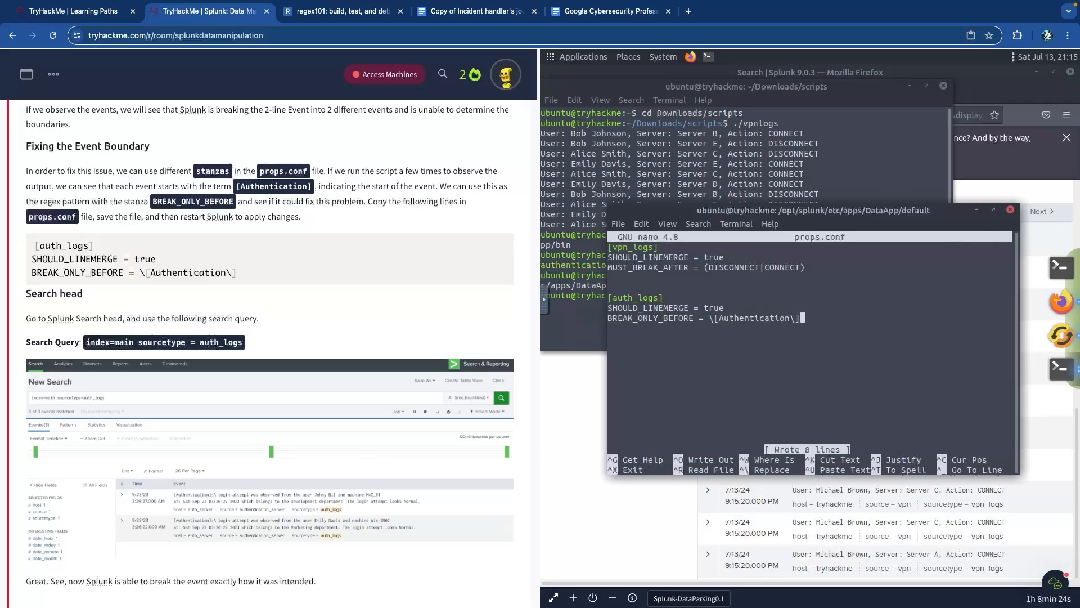
pyautogui.hotkey('ctrl', 'x')
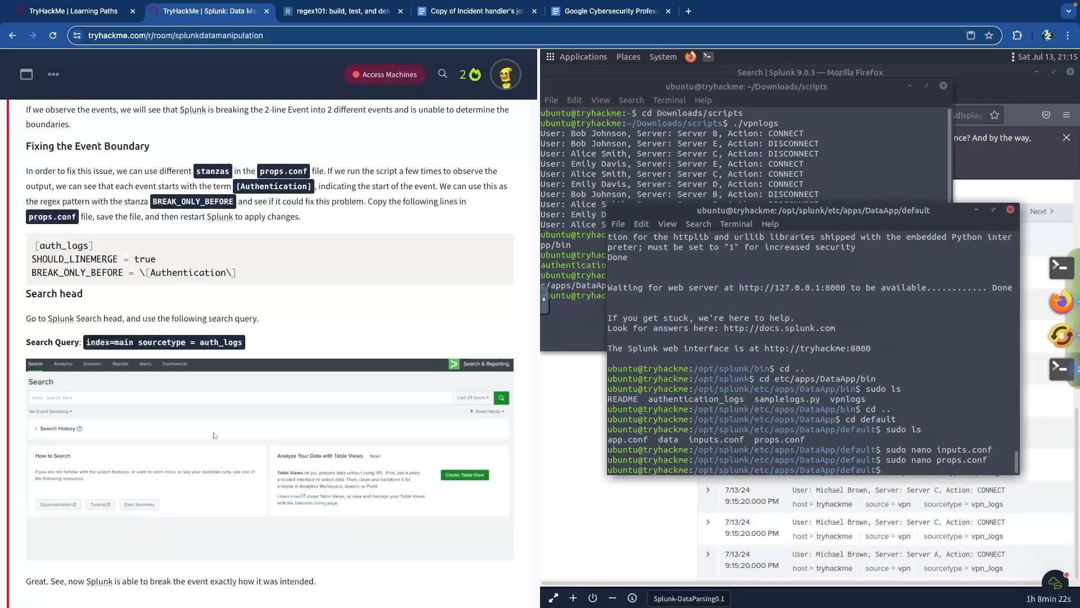
pyautogui.write('cd ..')
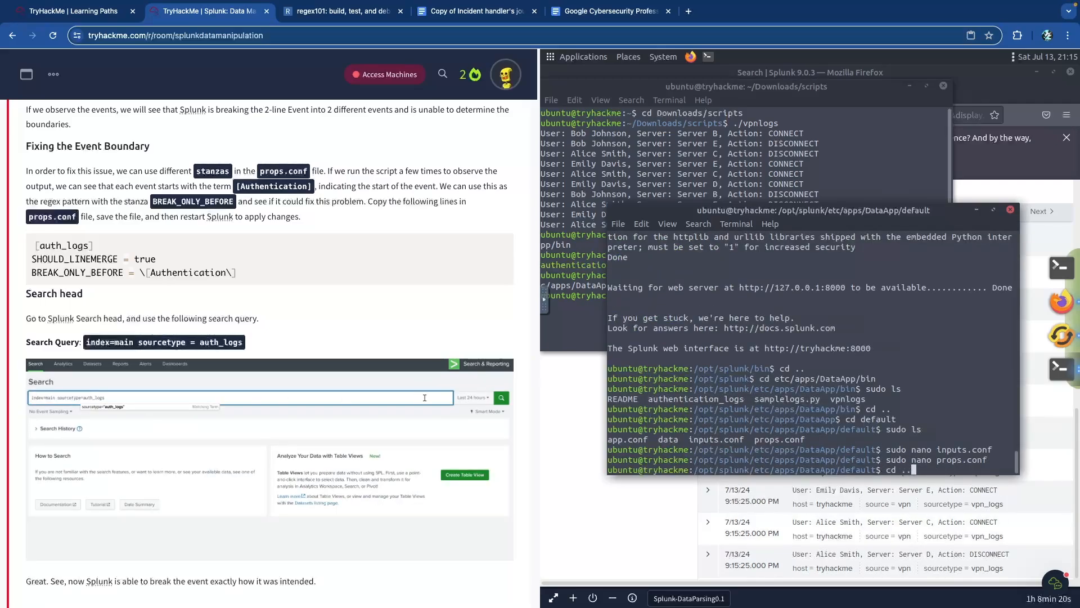
pyautogui.write('/../../')
pyautogui.press('Return')
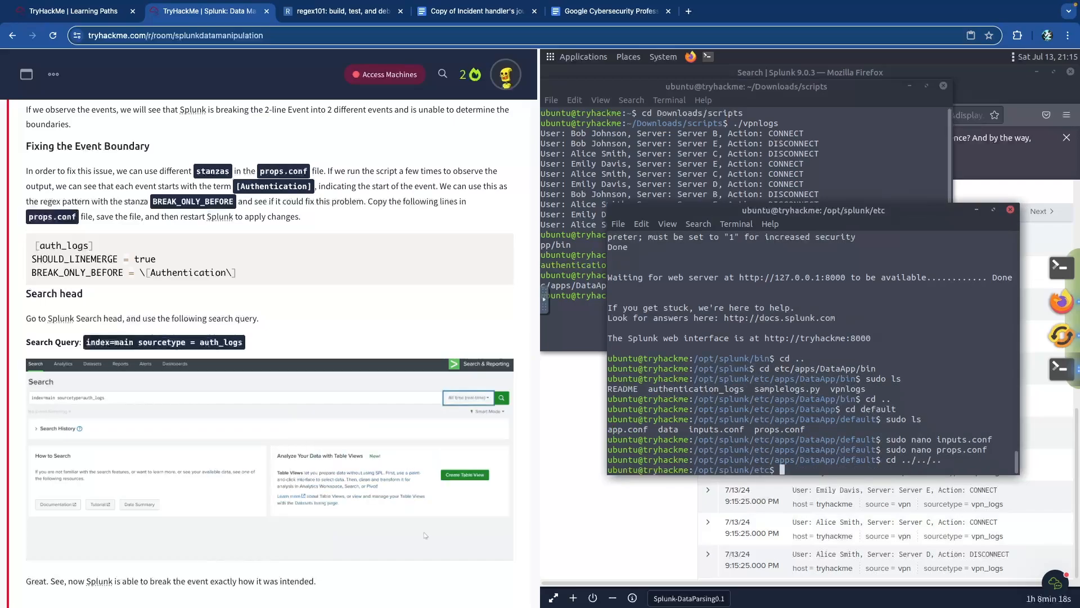
pyautogui.write('cd ..')
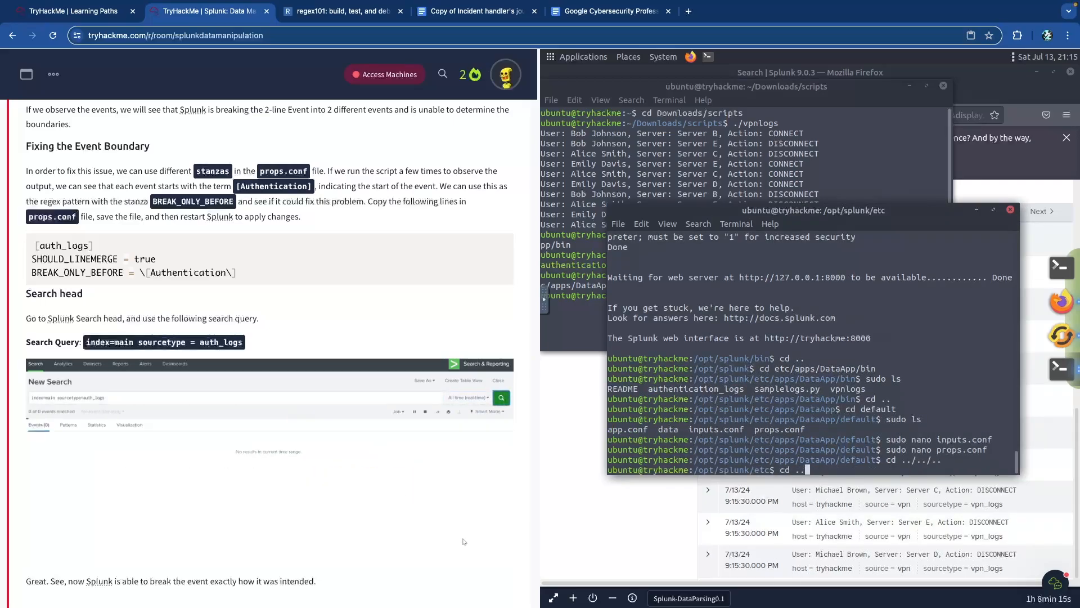
pyautogui.press('Return')
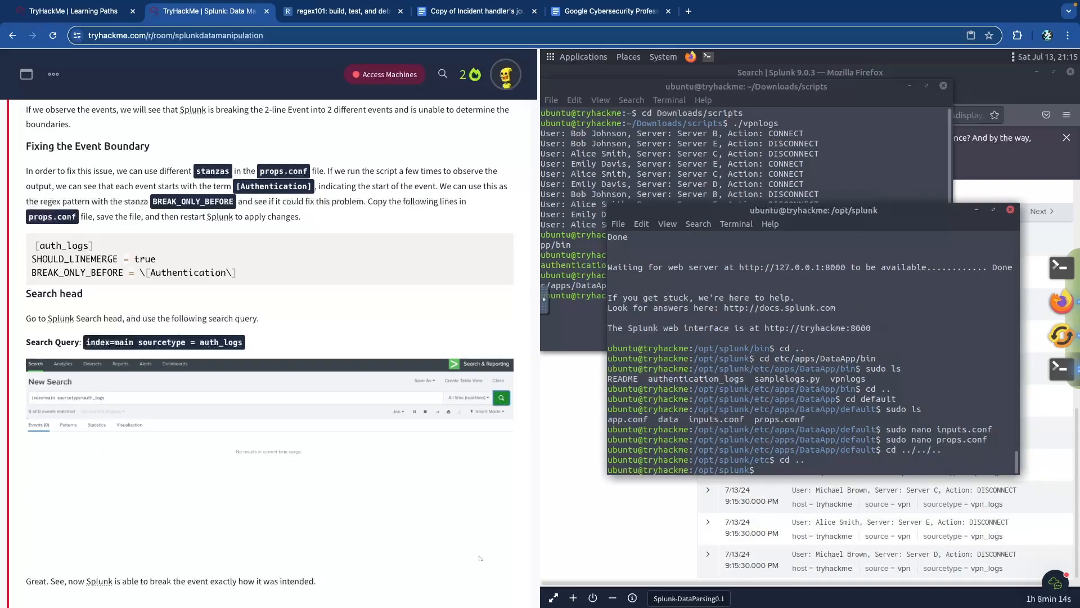
# - Restart Splunk with sudo /opt/splunk/bin/splunk restart to apply the changes
pyautogui.scroll(10, 389, 281)
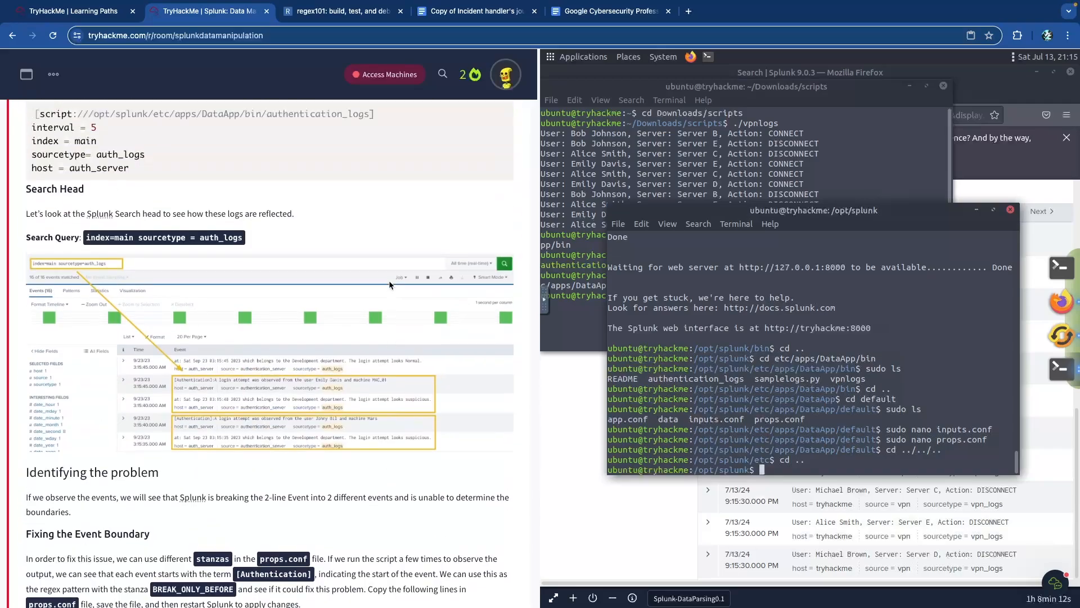
pyautogui.write('sudo nano props.conf')
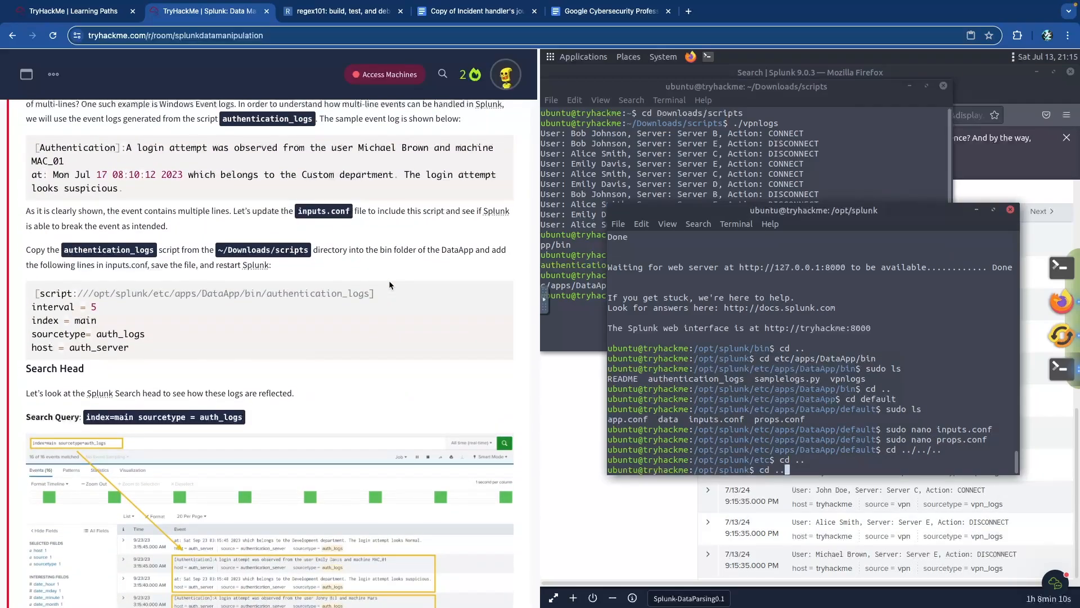
pyautogui.press('BackSpace')
pyautogui.press('BackSpace')
pyautogui.press('BackSpace')
pyautogui.press('BackSpace')
pyautogui.press('BackSpace')
pyautogui.press('BackSpace')
pyautogui.press('BackSpace')
pyautogui.press('BackSpace')
pyautogui.press('BackSpace')
pyautogui.press('BackSpace')
pyautogui.press('BackSpace')
pyautogui.press('BackSpace')
pyautogui.press('BackSpace')
pyautogui.press('BackSpace')
pyautogui.press('BackSpace')
pyautogui.press('BackSpace')
pyautogui.press('BackSpace')
pyautogui.press('BackSpace')
pyautogui.press('BackSpace')
pyautogui.press('BackSpace')
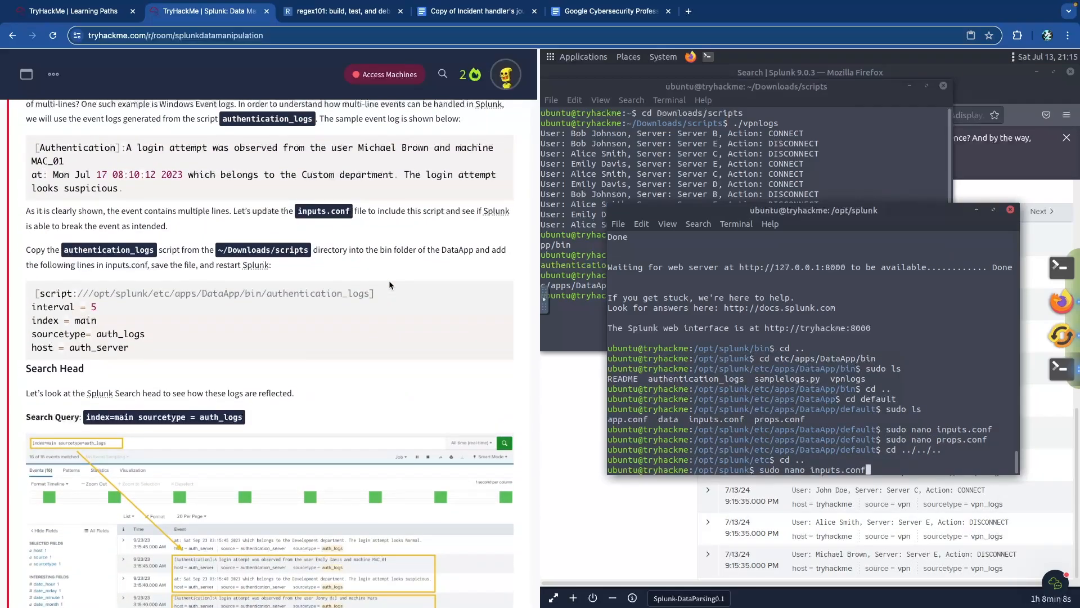
pyautogui.write('cd default')
pyautogui.press('BackSpace')
pyautogui.press('BackSpace')
pyautogui.press('BackSpace')
pyautogui.press('BackSpace')
pyautogui.press('BackSpace')
pyautogui.press('BackSpace')
pyautogui.press('BackSpace')
pyautogui.press('BackSpace')
pyautogui.press('BackSpace')
pyautogui.press('BackSpace')
pyautogui.write('sudo ls')
pyautogui.press('Up')
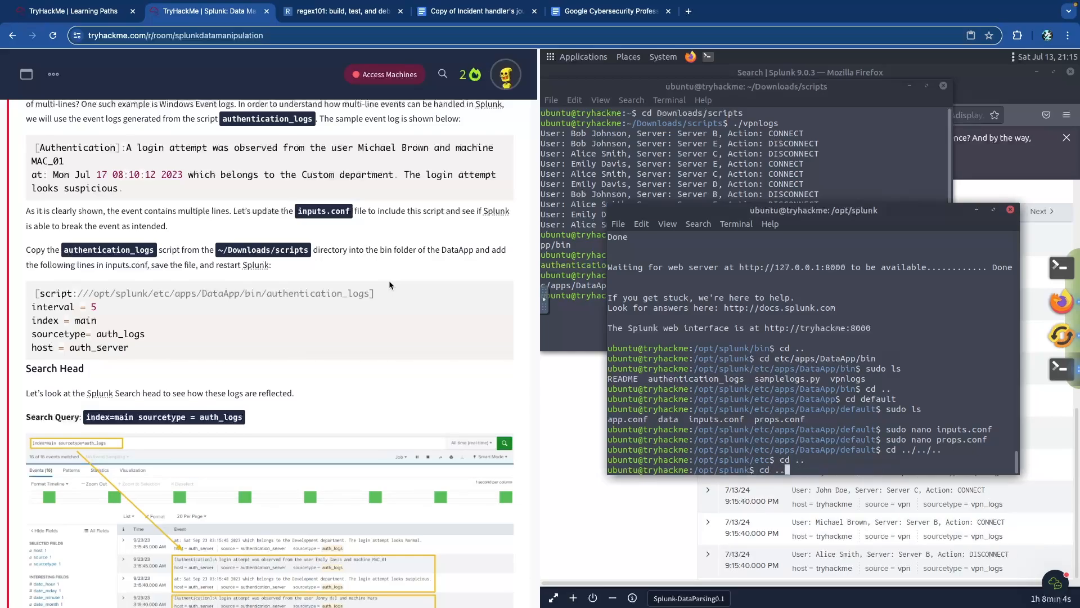
pyautogui.press('Up')
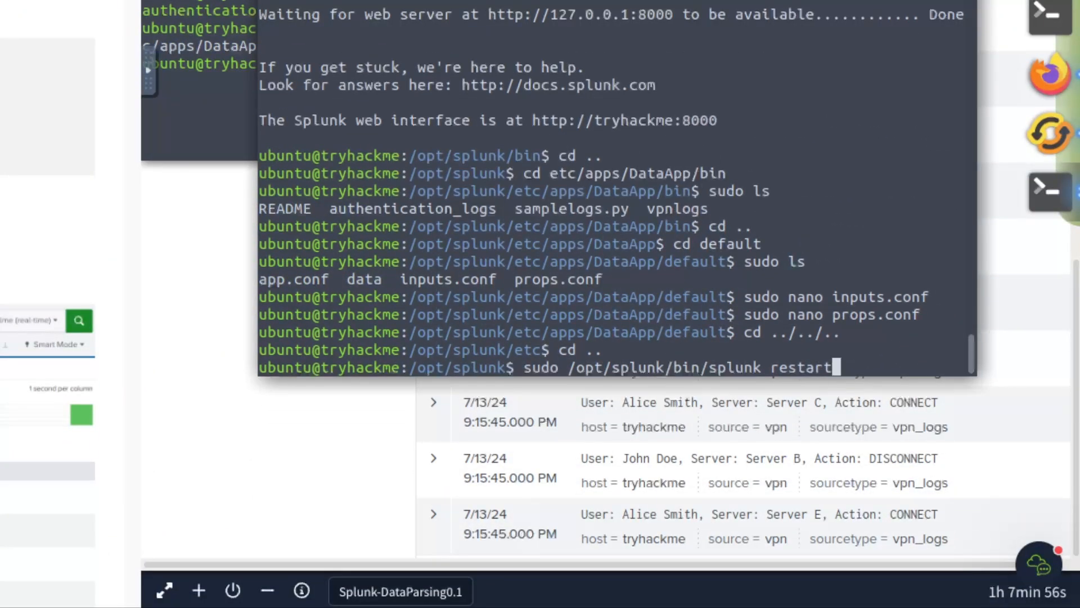
pyautogui.press('Return')
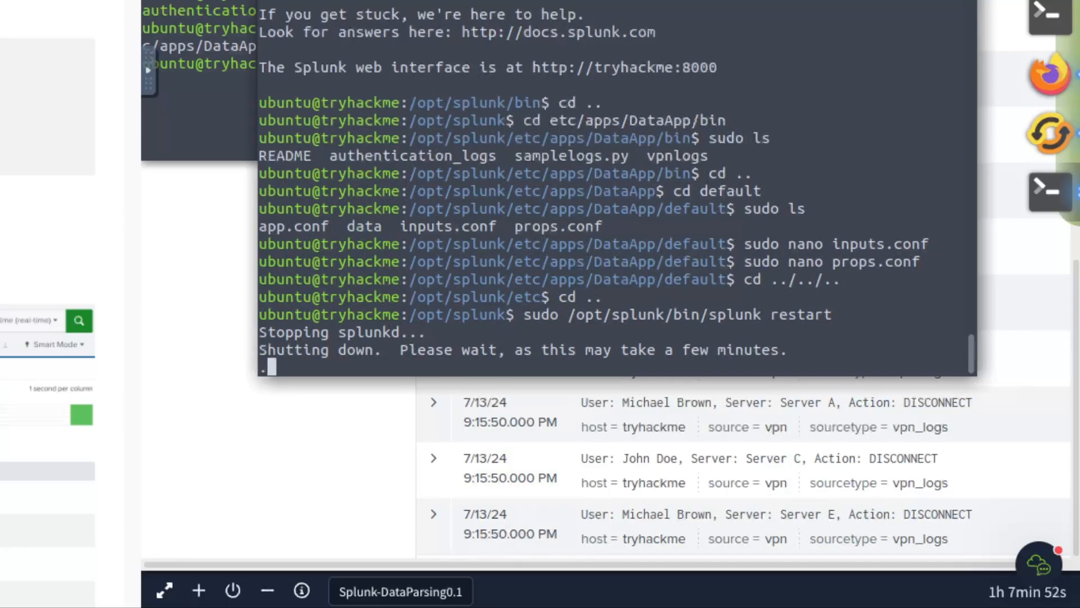
# - Return to the Firefox window showing the Task 7 questions
pyautogui.click(208, 328)
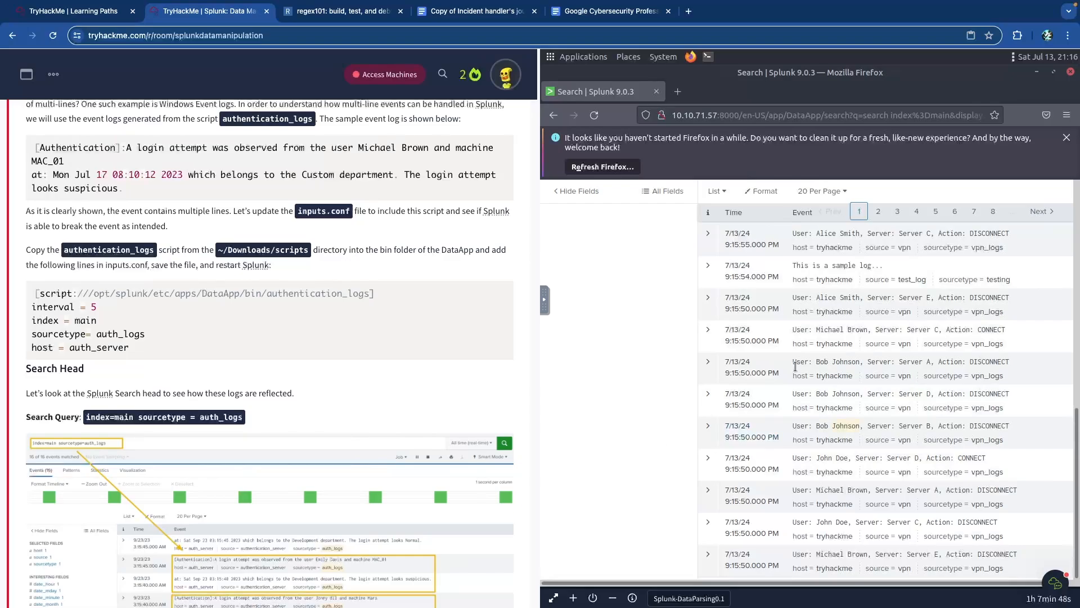
pyautogui.scroll(5, 639, 342)
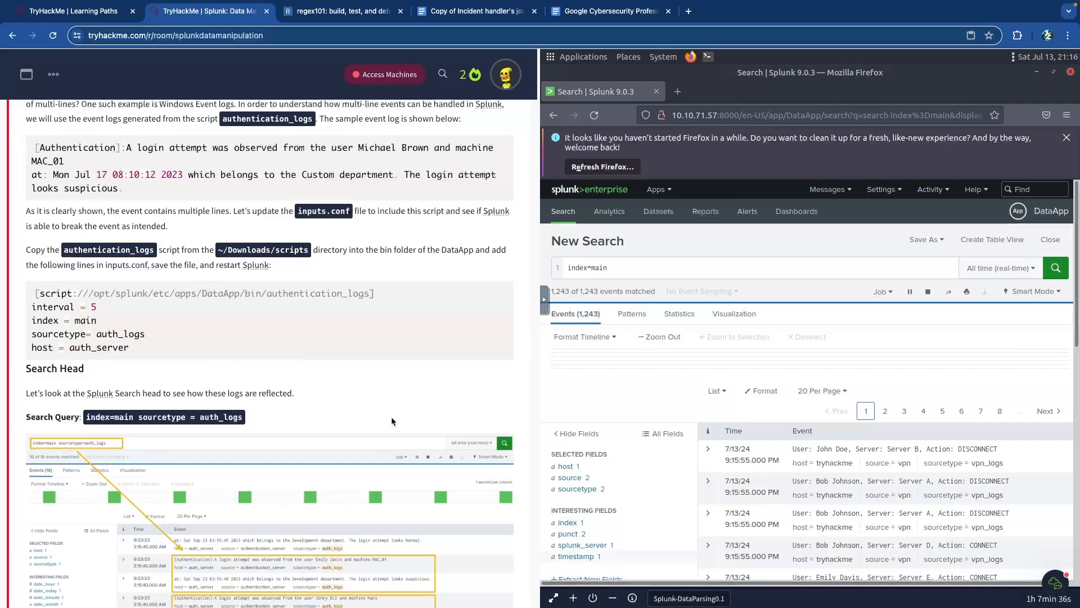
pyautogui.scroll(-20, 392, 421)
pyautogui.scroll(1, 186, 258)
# - Answer the stanza question with BREAK_ONLY_BEFORE copied from the props.conf snippet
pyautogui.scroll(5, 191, 298)
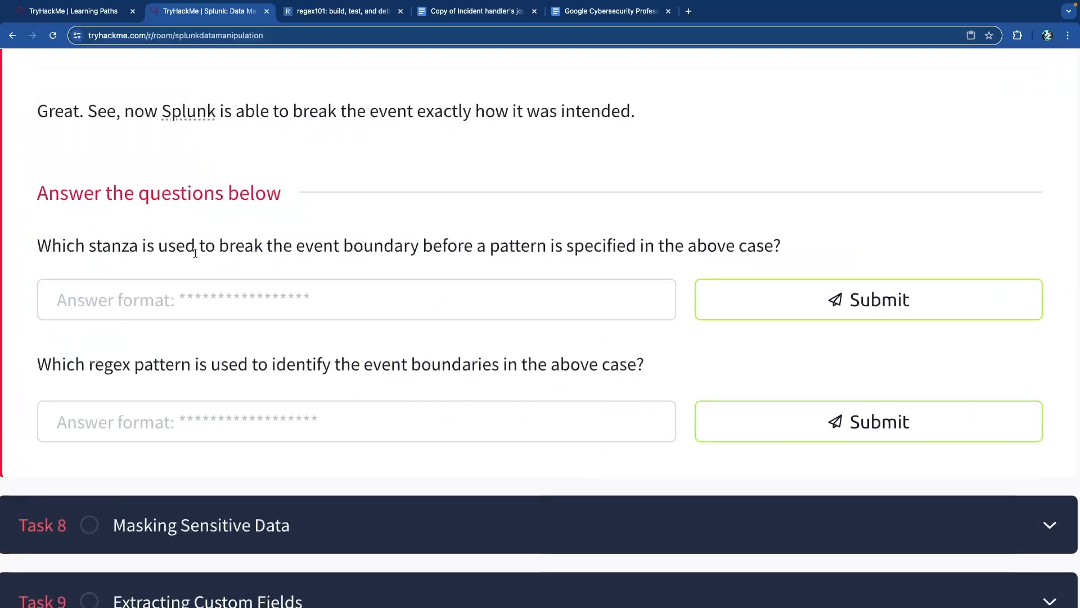
pyautogui.scroll(12, 380, 263)
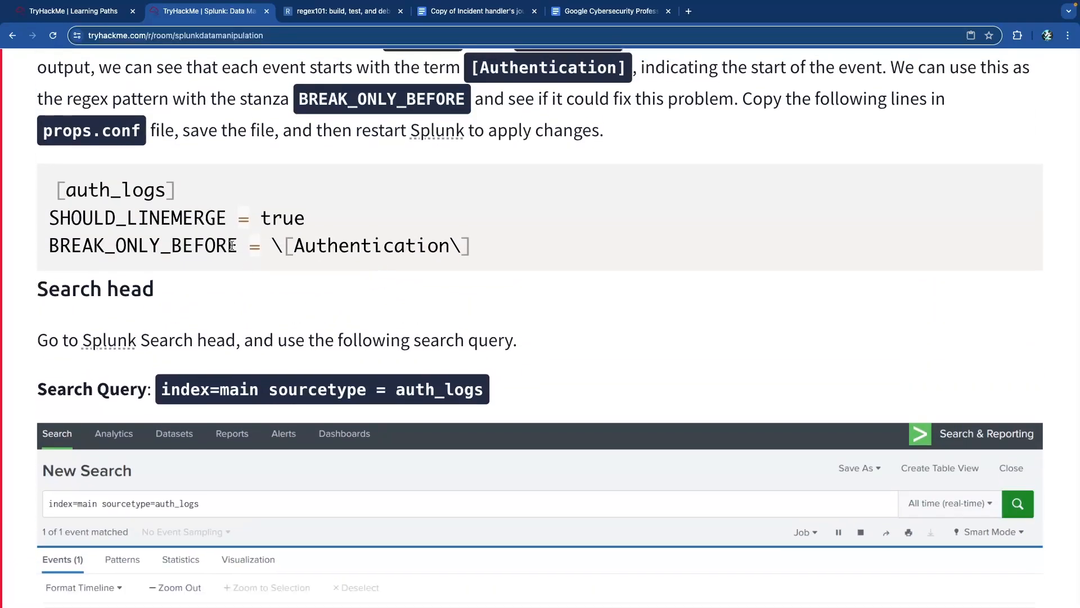
pyautogui.moveTo(236, 245); pyautogui.dragTo(49, 244)
pyautogui.rightClick(66, 246)
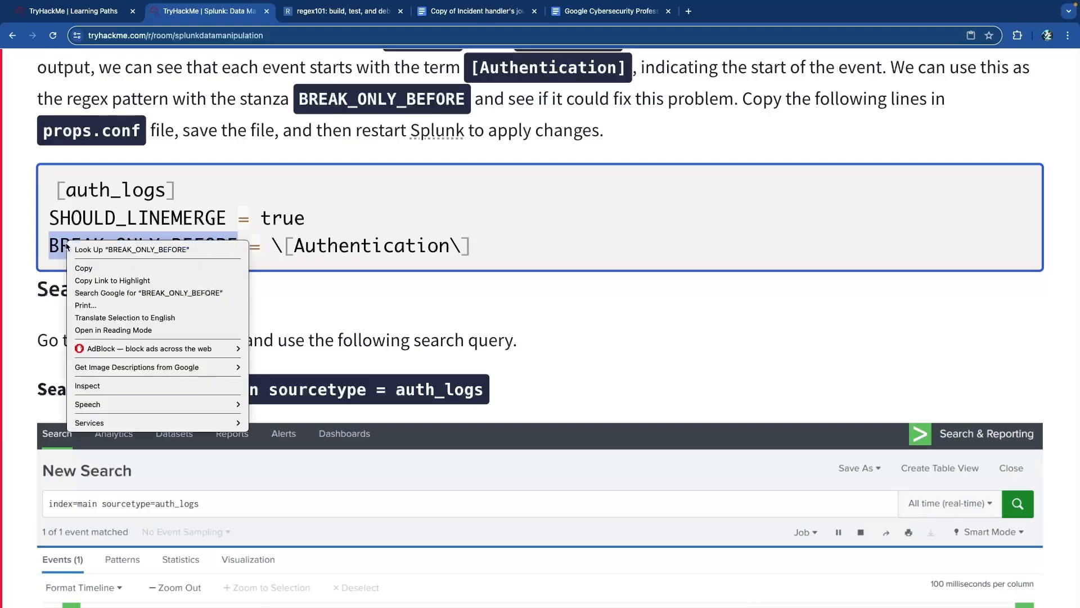
pyautogui.click(83, 268)
pyautogui.scroll(-15, 150, 275)
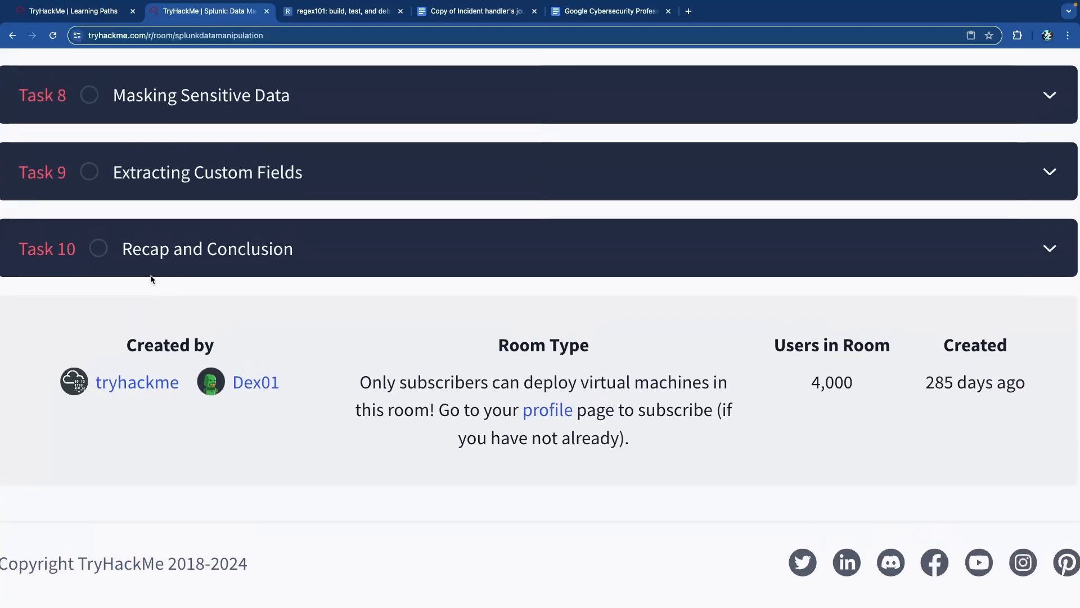
pyautogui.scroll(15, 149, 275)
pyautogui.click(237, 439)
pyautogui.hotkey('ctrl', 'v')
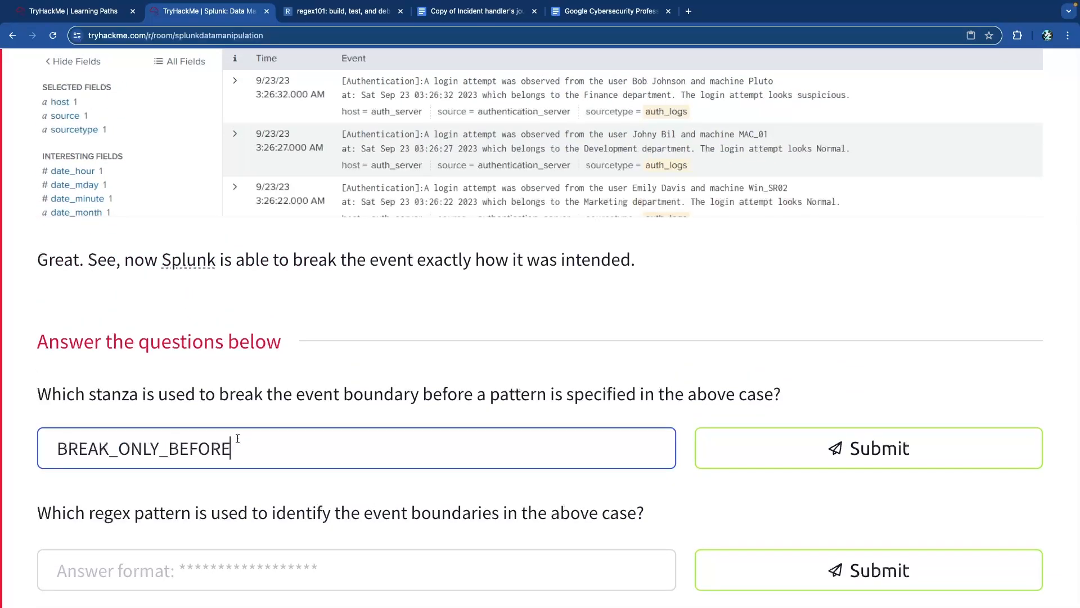
pyautogui.press('Return')
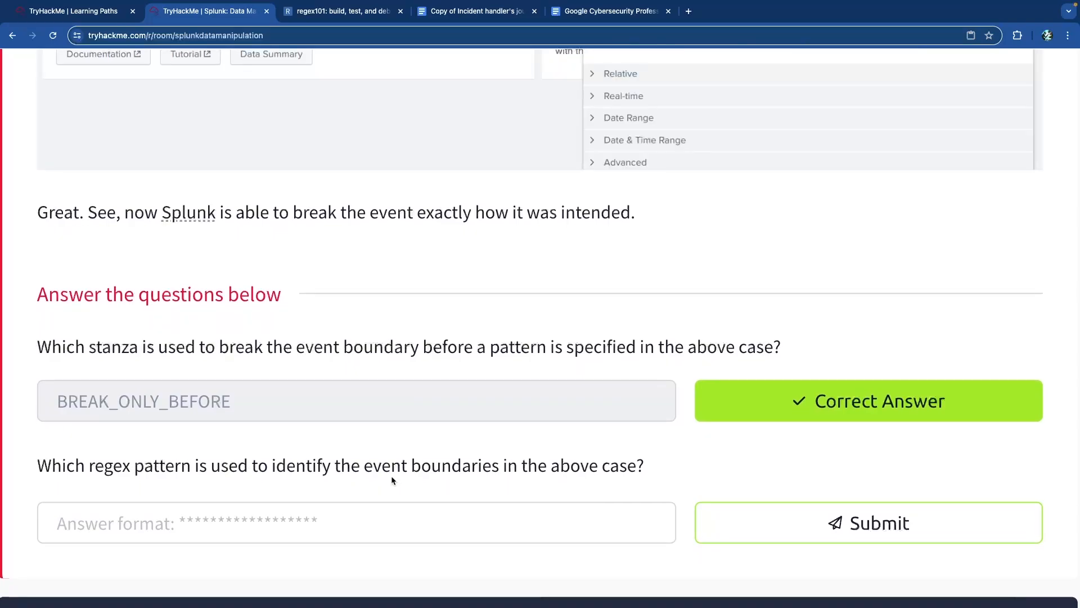
# - Answer the regex-pattern question with \[Authentication\] copied from the snippet
pyautogui.scroll(10, 382, 474)
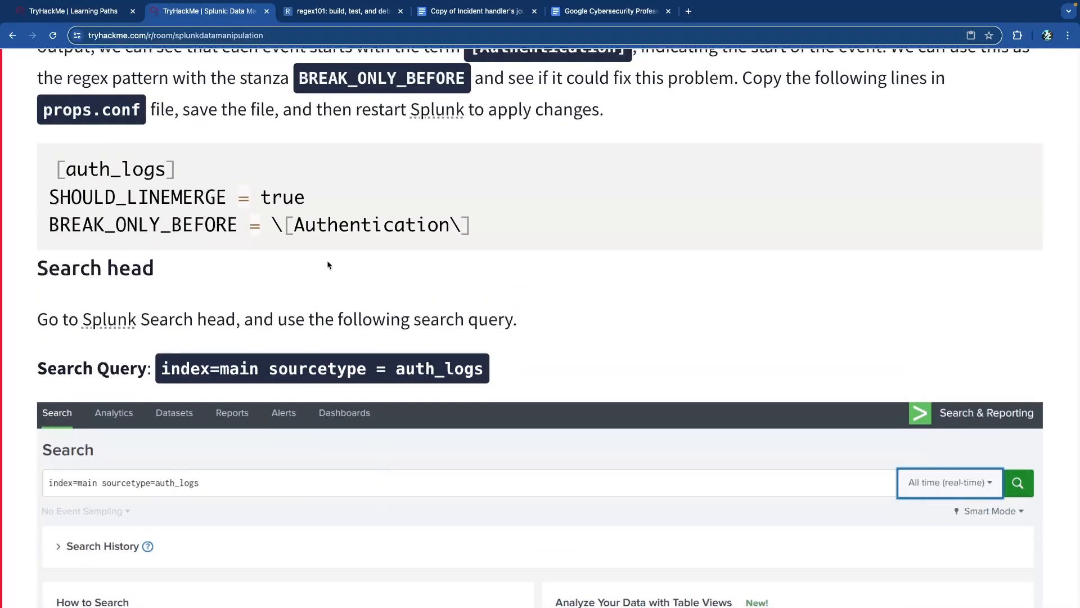
pyautogui.moveTo(471, 225); pyautogui.dragTo(270, 224)
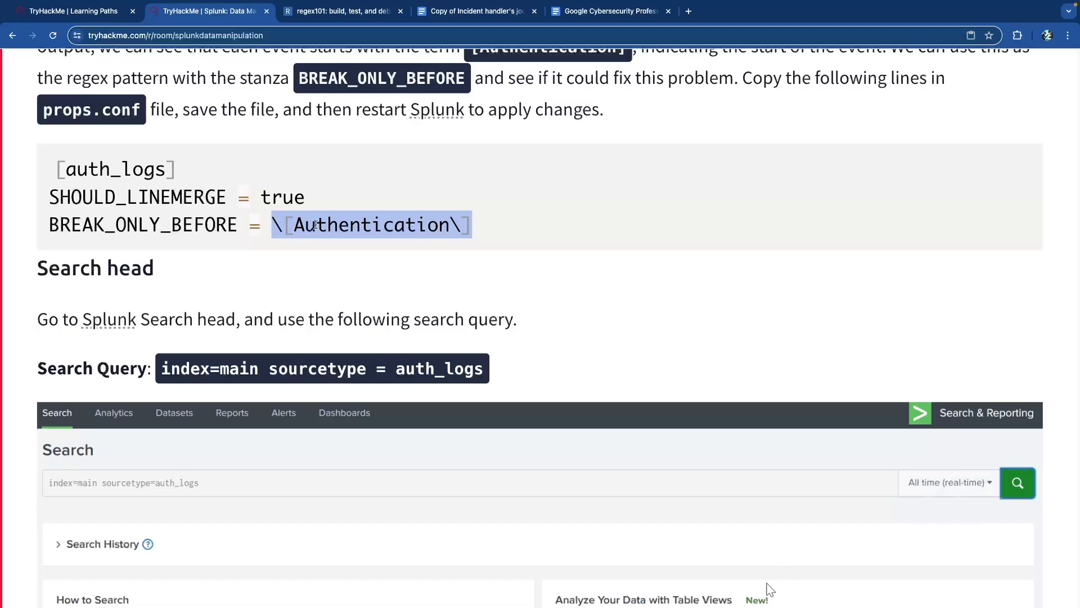
pyautogui.rightClick(317, 223)
pyautogui.click(344, 262)
pyautogui.scroll(-15, 284, 302)
pyautogui.scroll(8, 250, 448)
pyautogui.click(280, 533)
pyautogui.press('super+v')
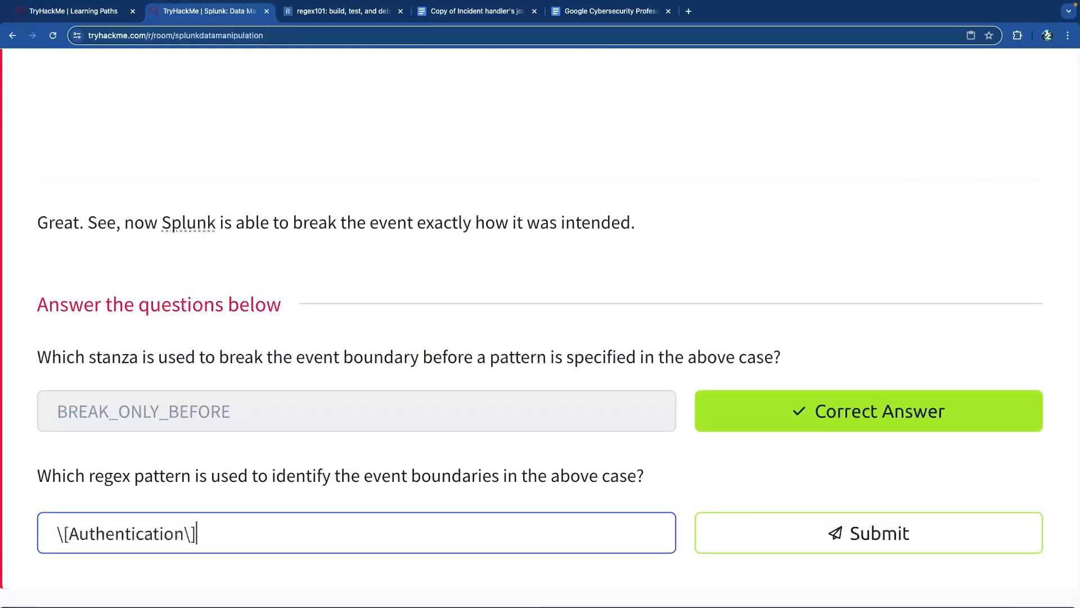
pyautogui.press('Return')
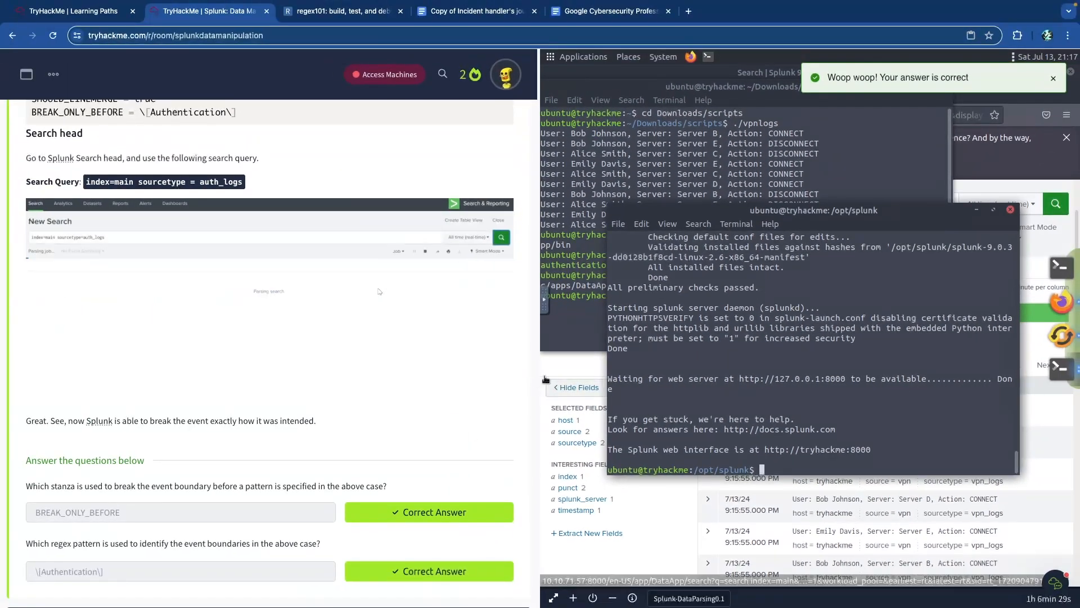
# - Check the Splunk source field values, then reload Splunk at 10.10.71.57:8000
pyautogui.click(581, 363)
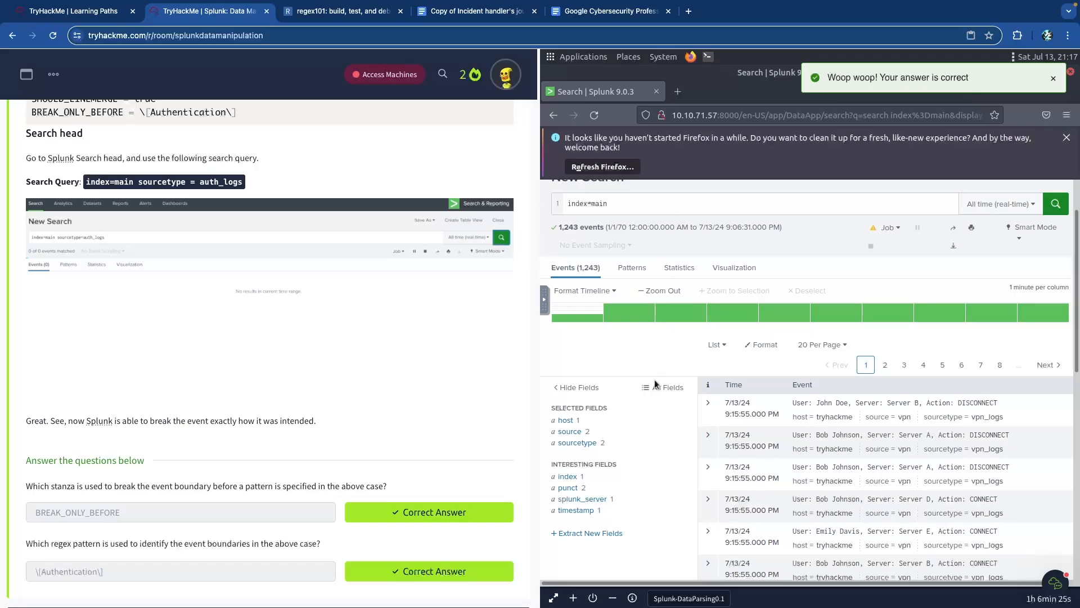
pyautogui.click(575, 432)
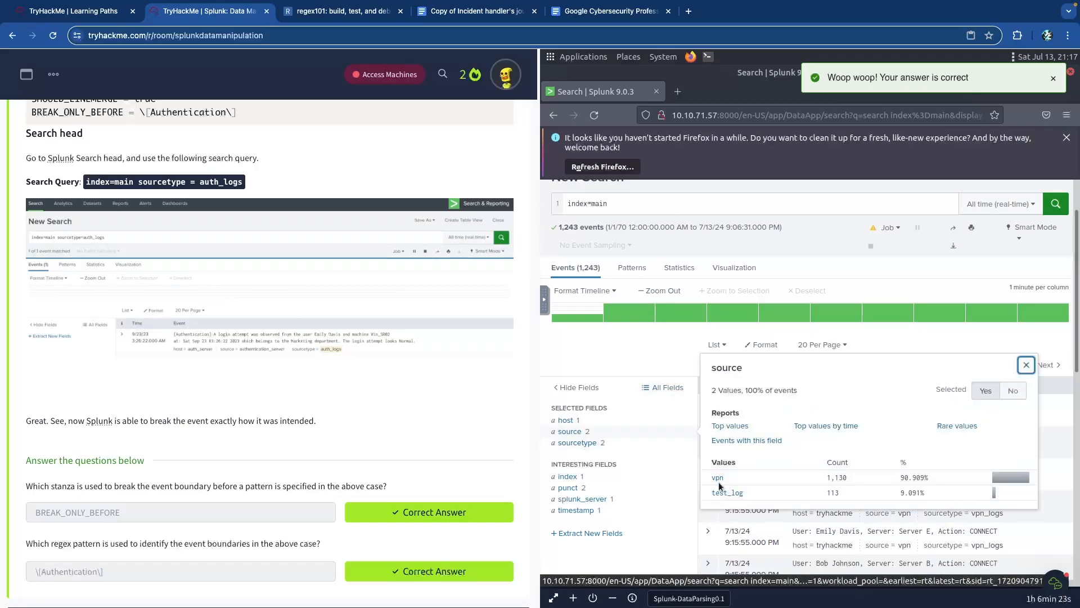
pyautogui.click(654, 352)
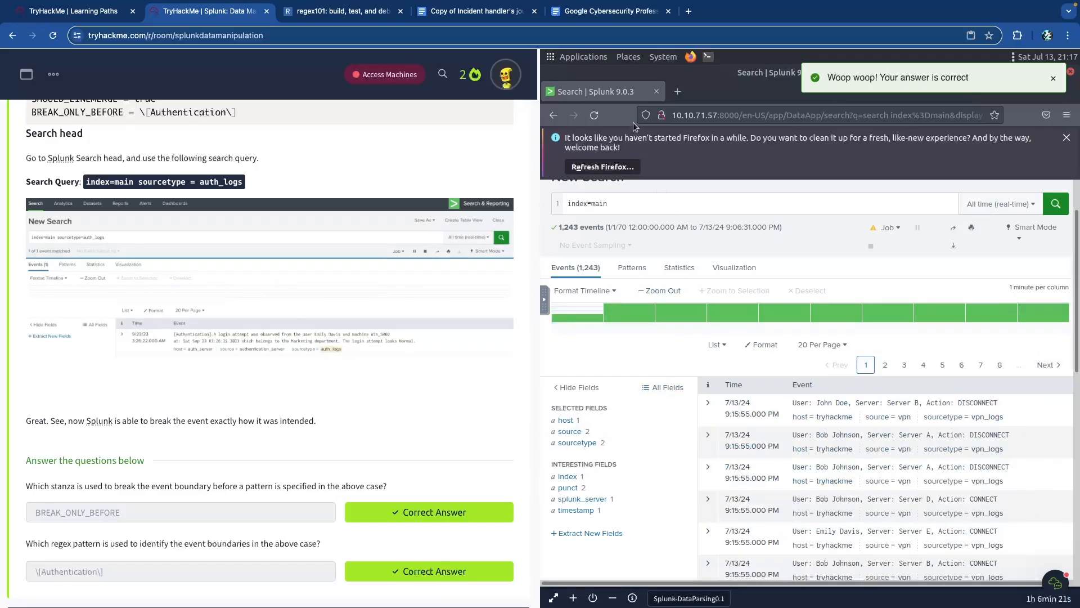
pyautogui.click(735, 115)
pyautogui.click(735, 115)
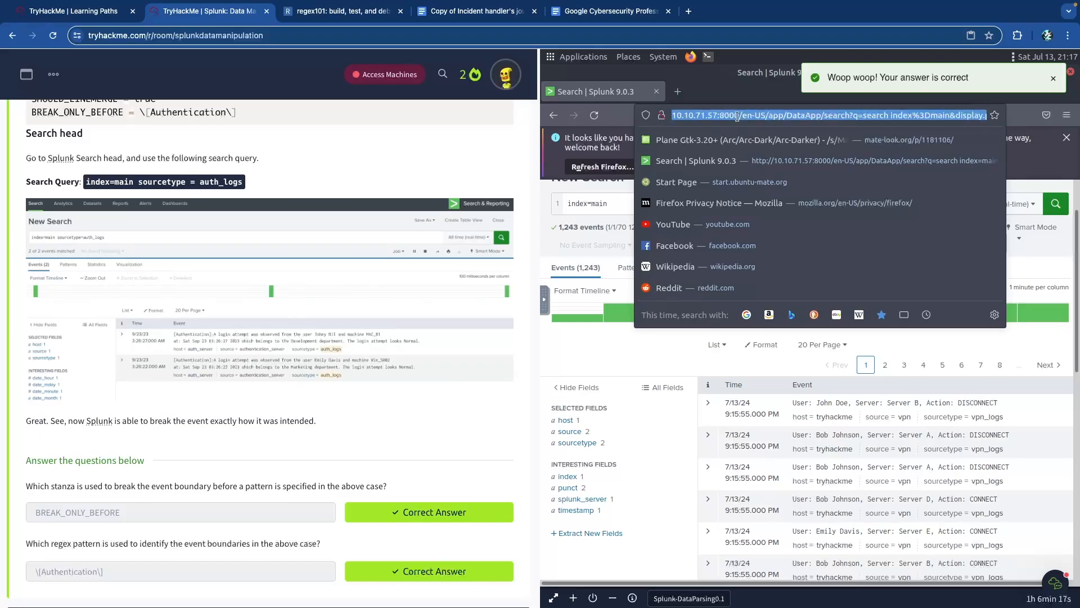
pyautogui.hotkey('ctrl', 'a')
pyautogui.write('10.10.71.57:8000')
pyautogui.press('Return')
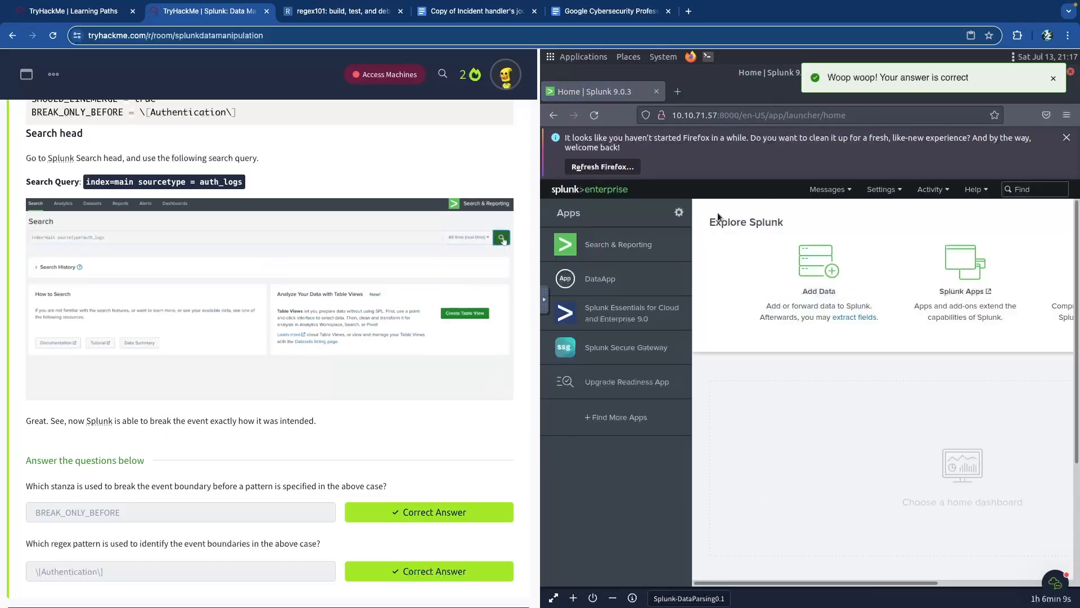
# - Search index=main in the DataApp over the All time (real-time) range
pyautogui.click(601, 280)
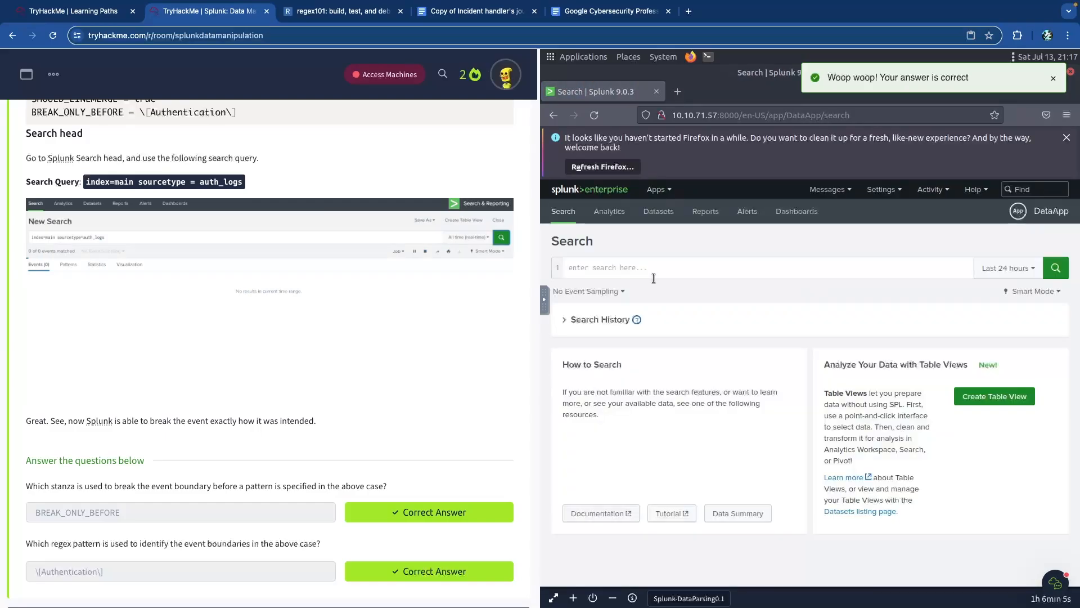
pyautogui.write('index=main')
pyautogui.press('Return')
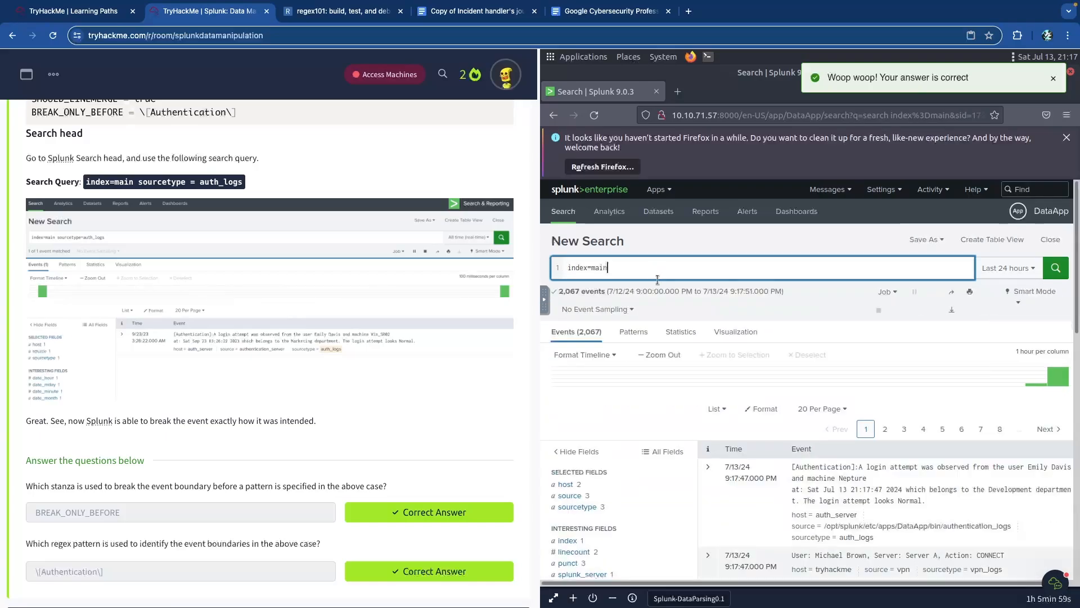
pyautogui.click(1021, 269)
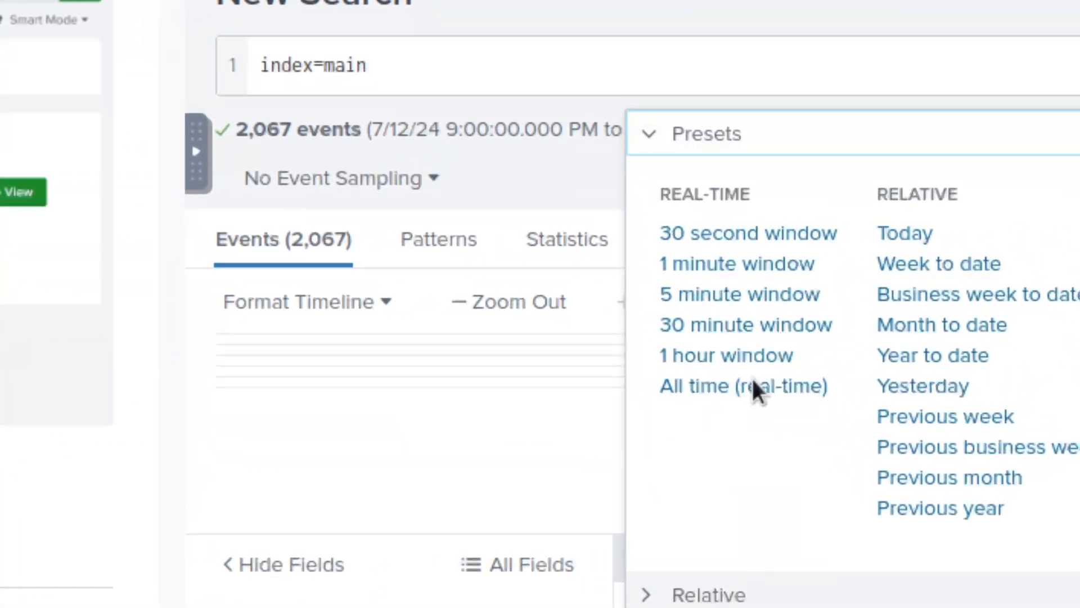
pyautogui.click(754, 387)
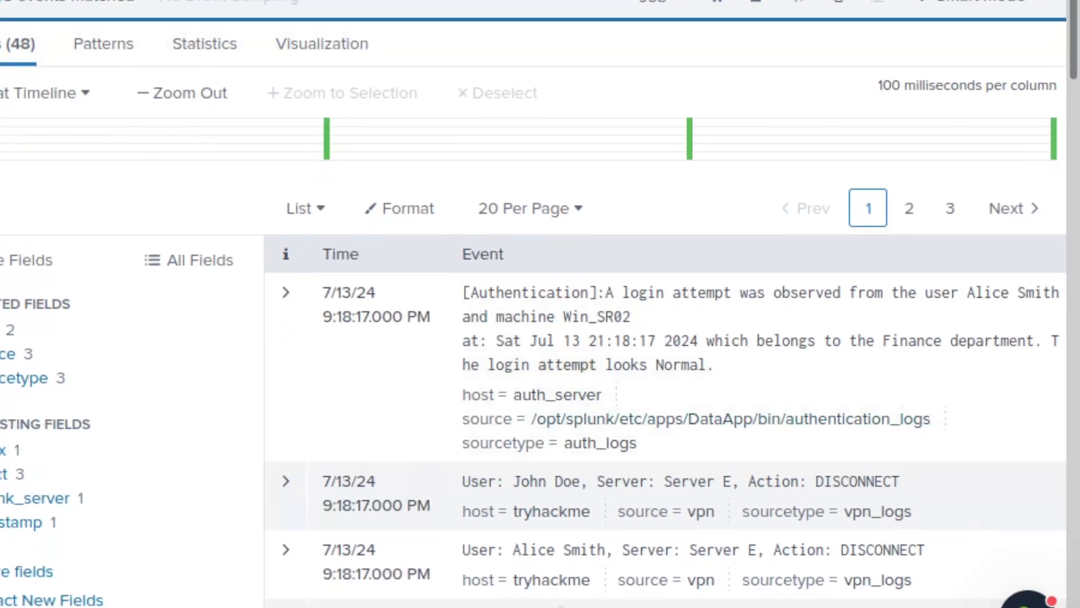
# - Inspect the returned events and source values, including 9 authentication_logs events among 108
pyautogui.scroll(-6, 638, 429)
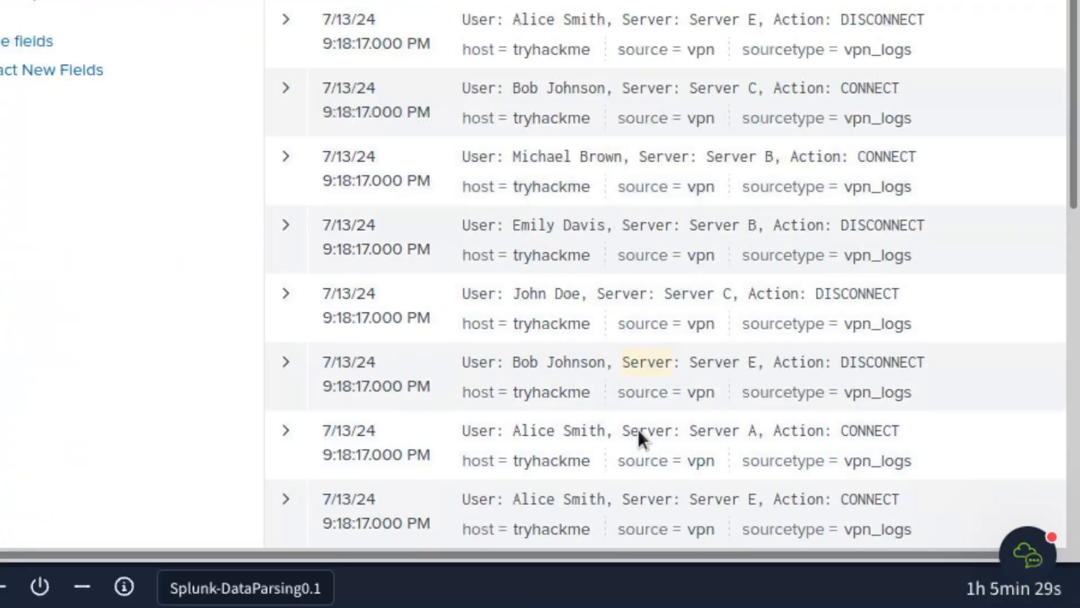
pyautogui.scroll(10, 638, 430)
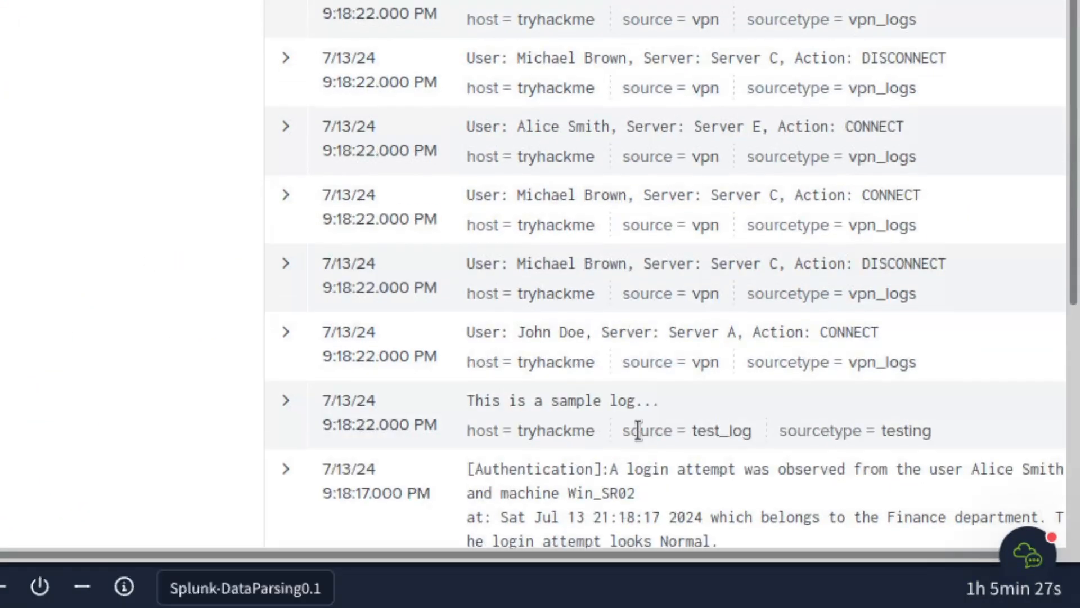
pyautogui.scroll(-2, 638, 430)
pyautogui.scroll(-6, 638, 430)
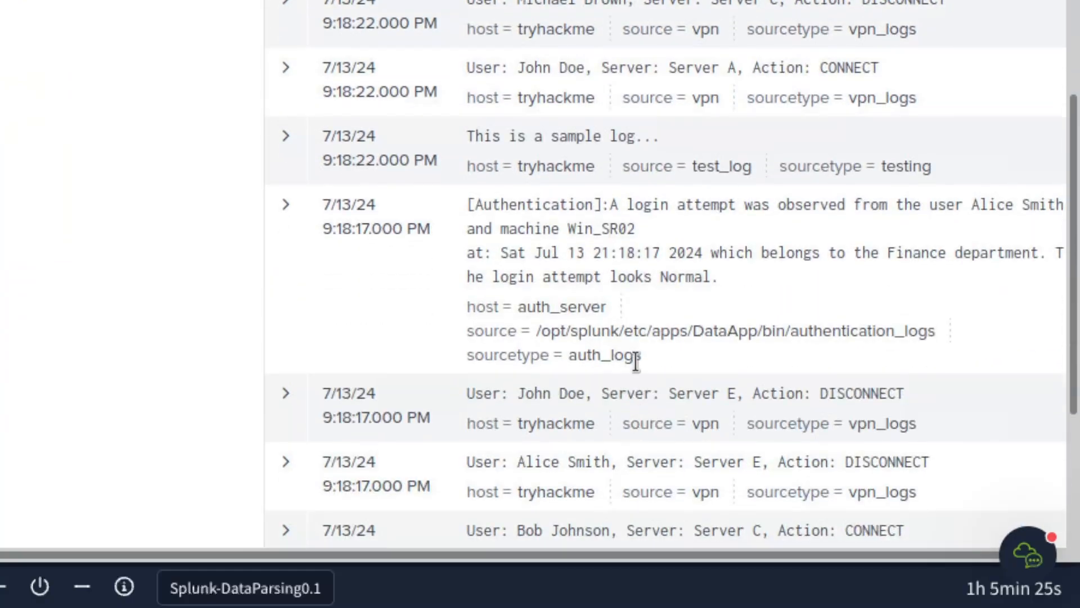
pyautogui.tripleClick(526, 137)
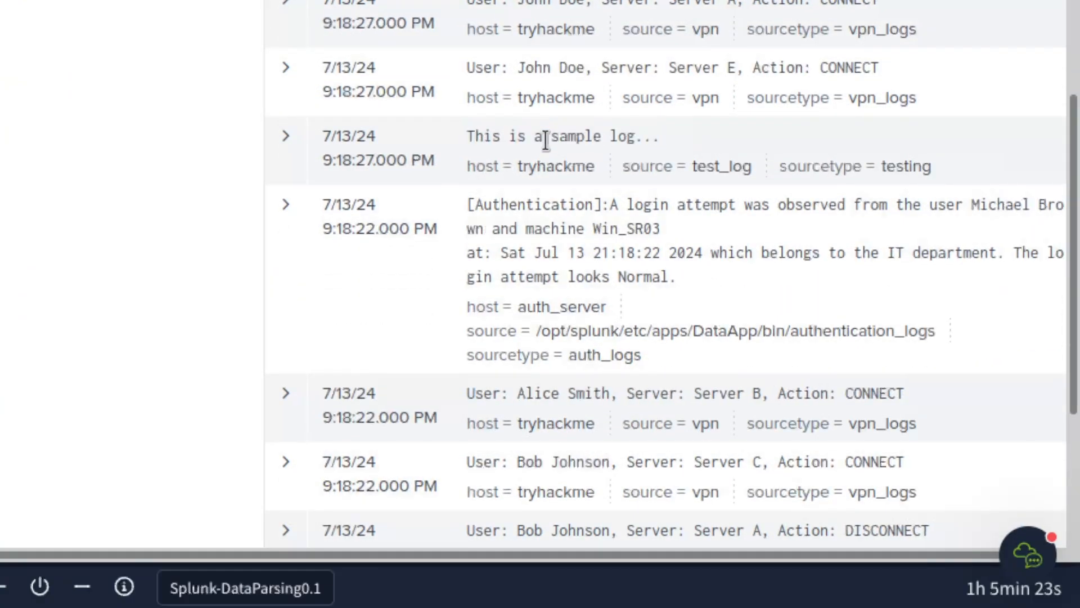
pyautogui.scroll(7, 548, 142)
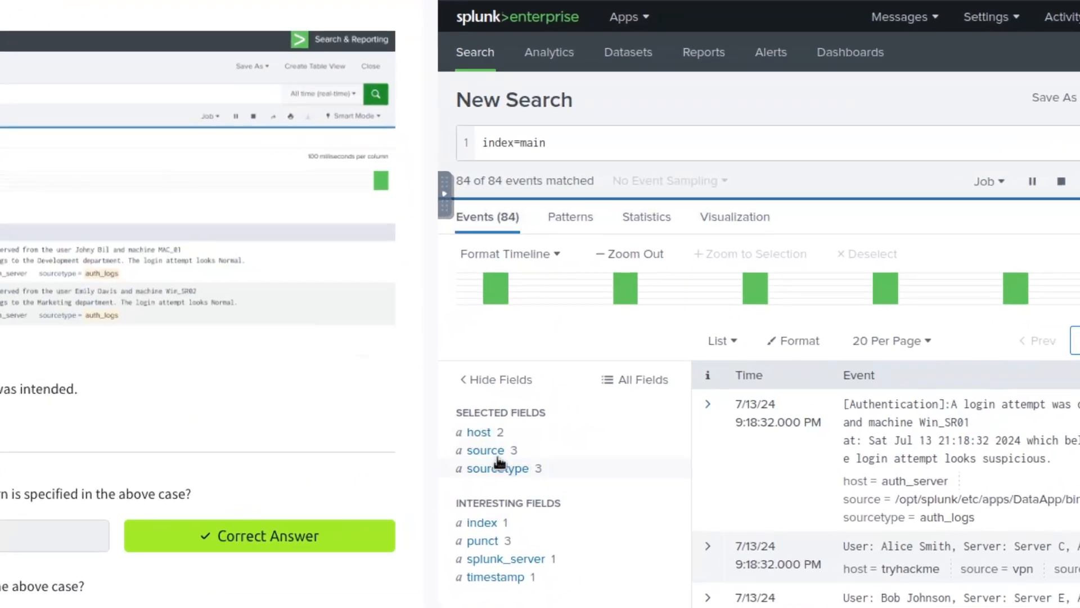
pyautogui.click(575, 460)
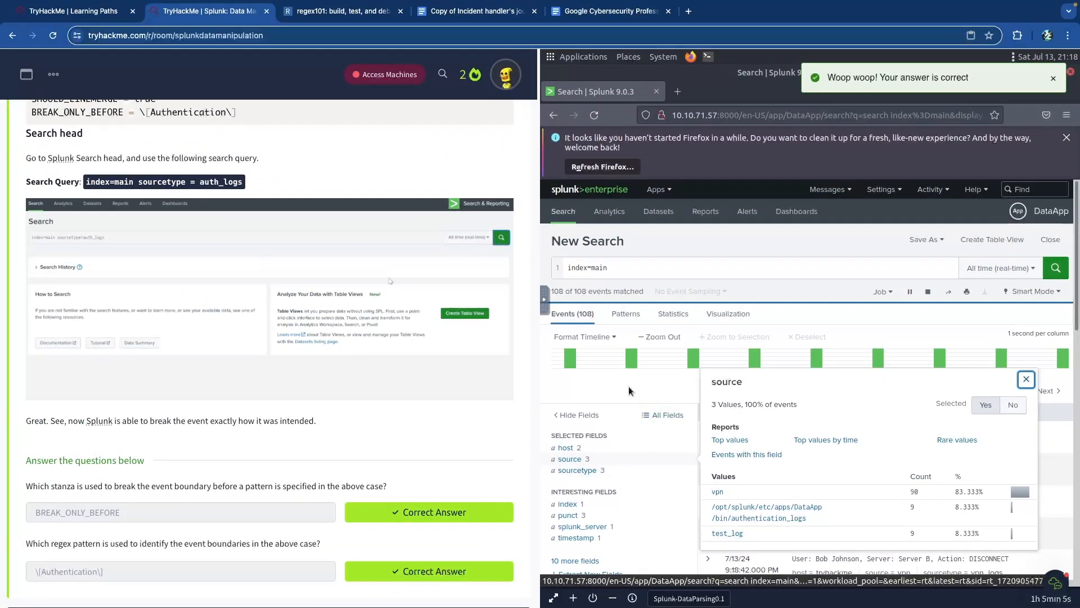
pyautogui.click(1026, 379)
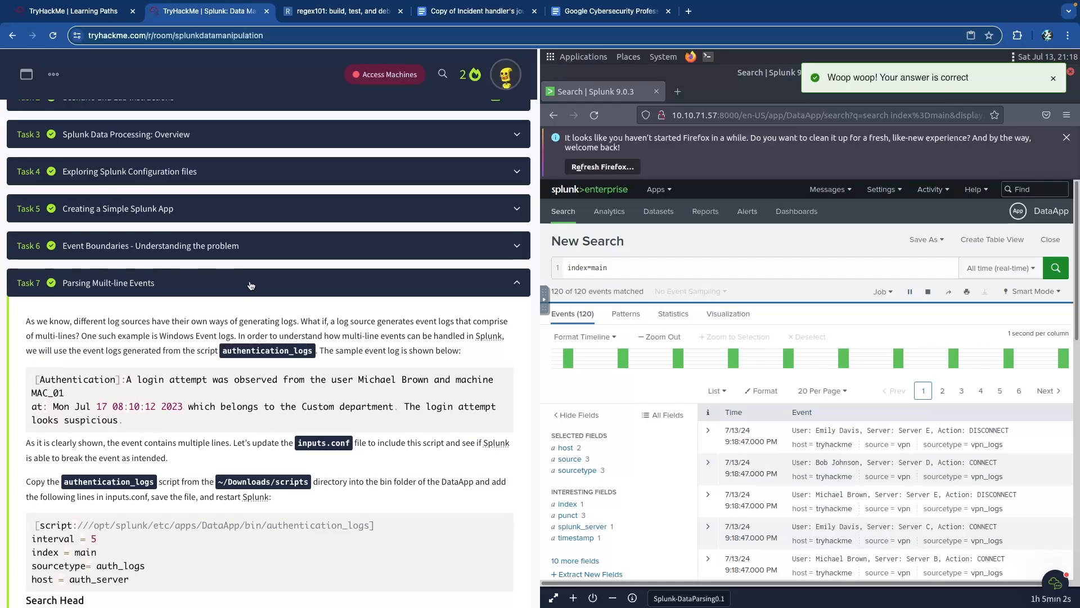
# - Collapse Task 7, open Task 8, and view the sample credit card output screenshot
pyautogui.click(251, 286)
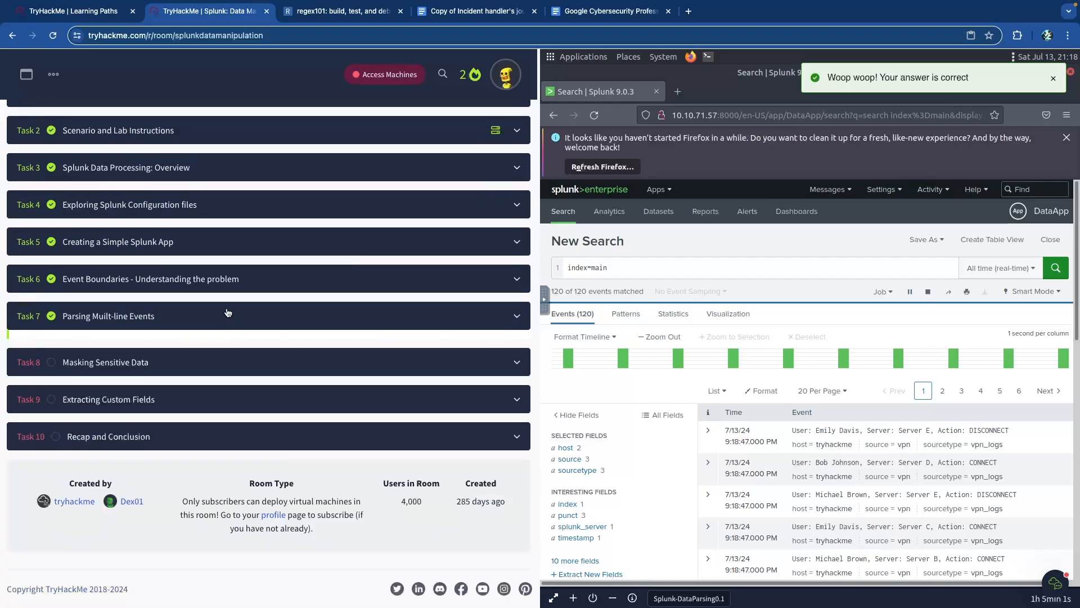
pyautogui.click(192, 364)
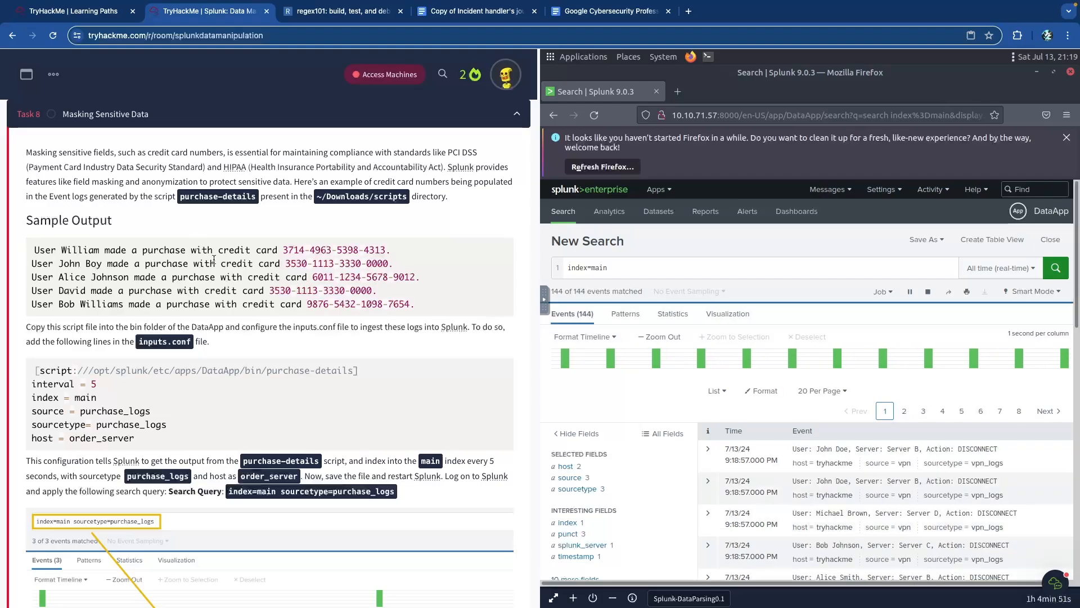
pyautogui.moveTo(282, 250); pyautogui.dragTo(390, 251)
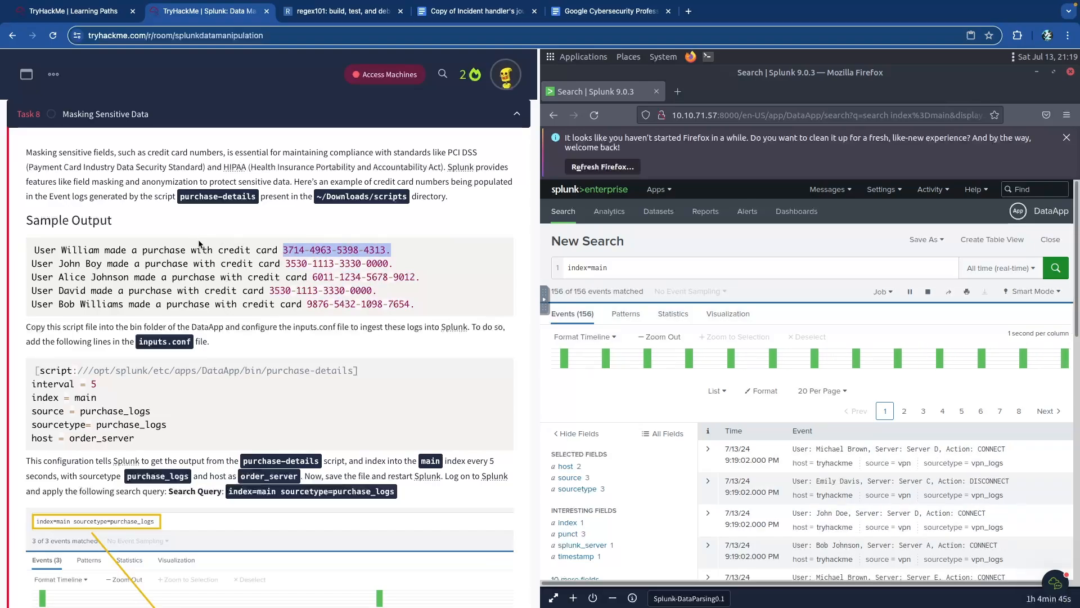
pyautogui.scroll(-4, 200, 268)
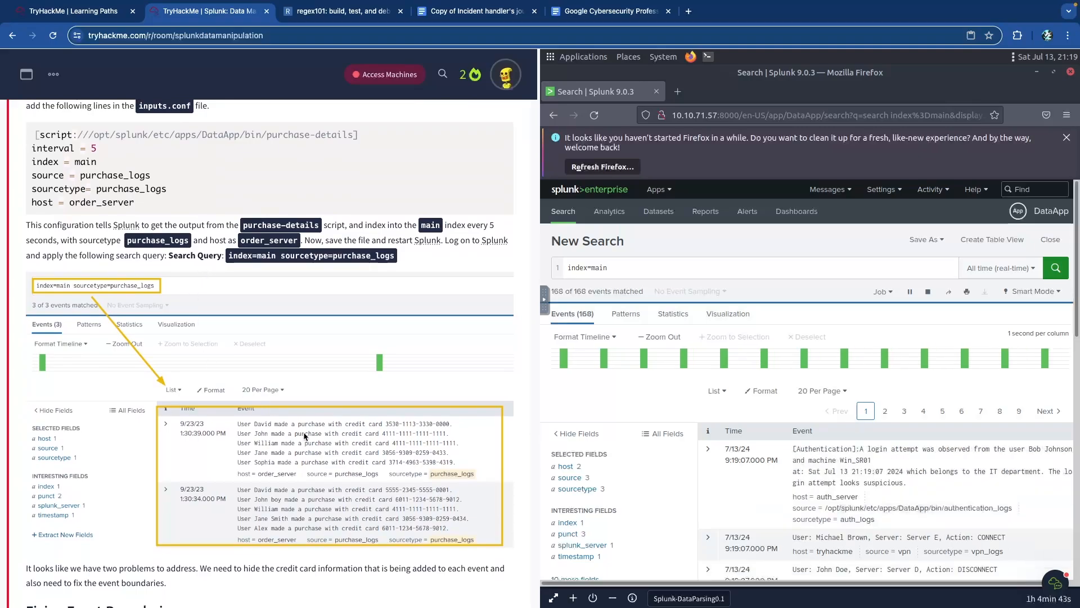
pyautogui.click(363, 443)
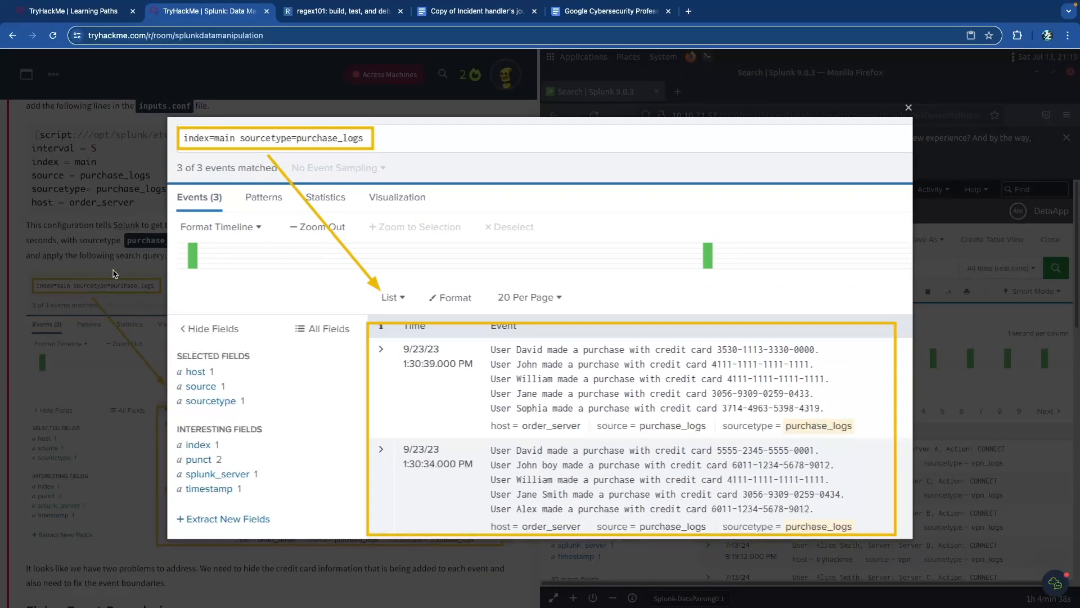
pyautogui.click(113, 272)
# - Highlight the lesson's notes on credit card numbers, PCI DSS and HIPAA
pyautogui.scroll(1, 162, 308)
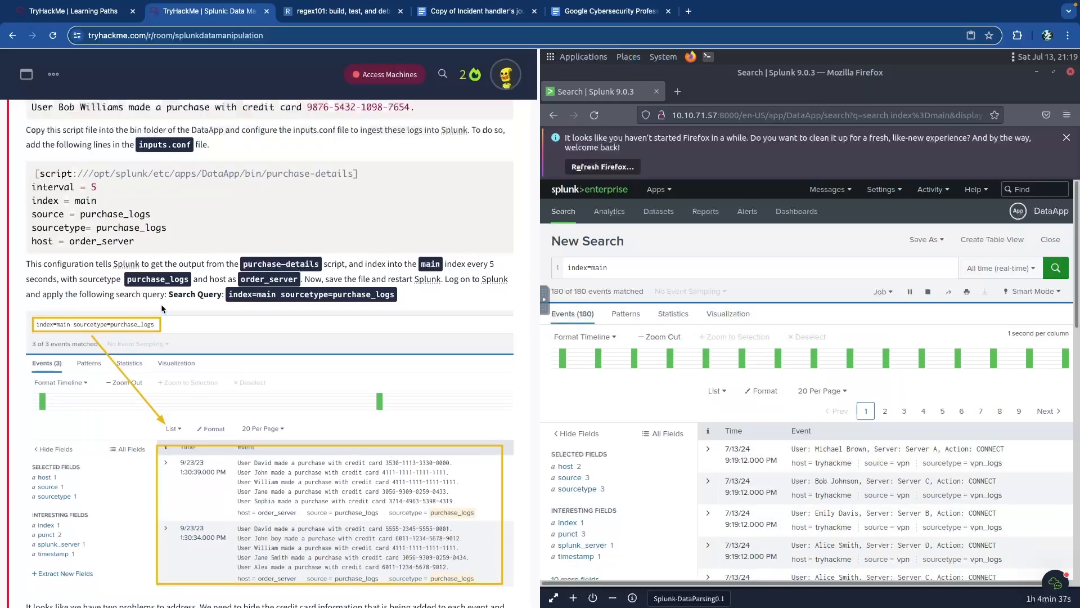
pyautogui.scroll(5, 162, 308)
pyautogui.scroll(-10, 164, 310)
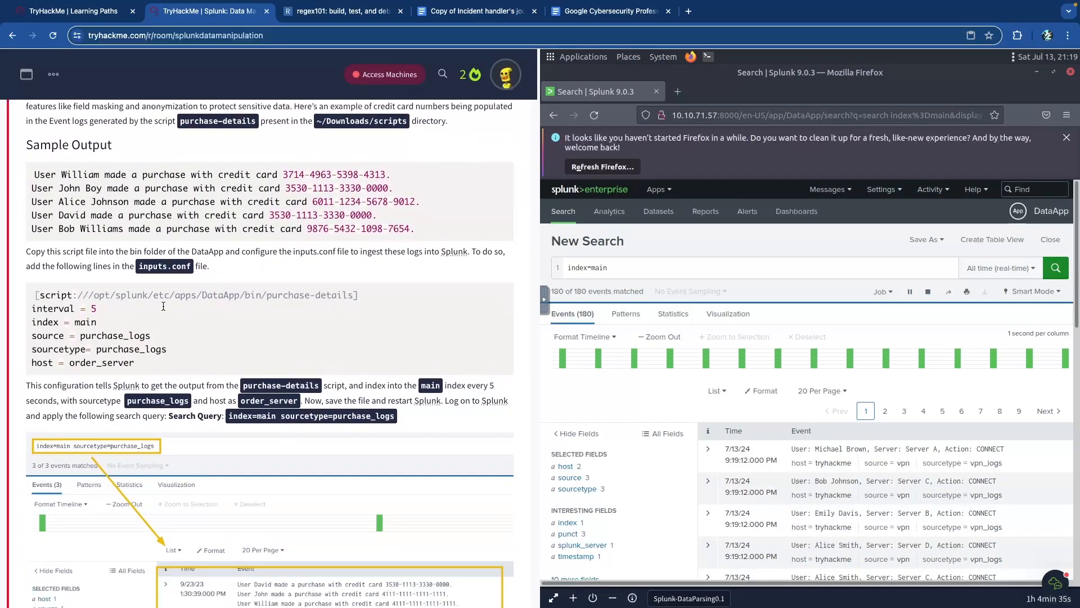
pyautogui.scroll(6, 165, 309)
pyautogui.scroll(2, 164, 310)
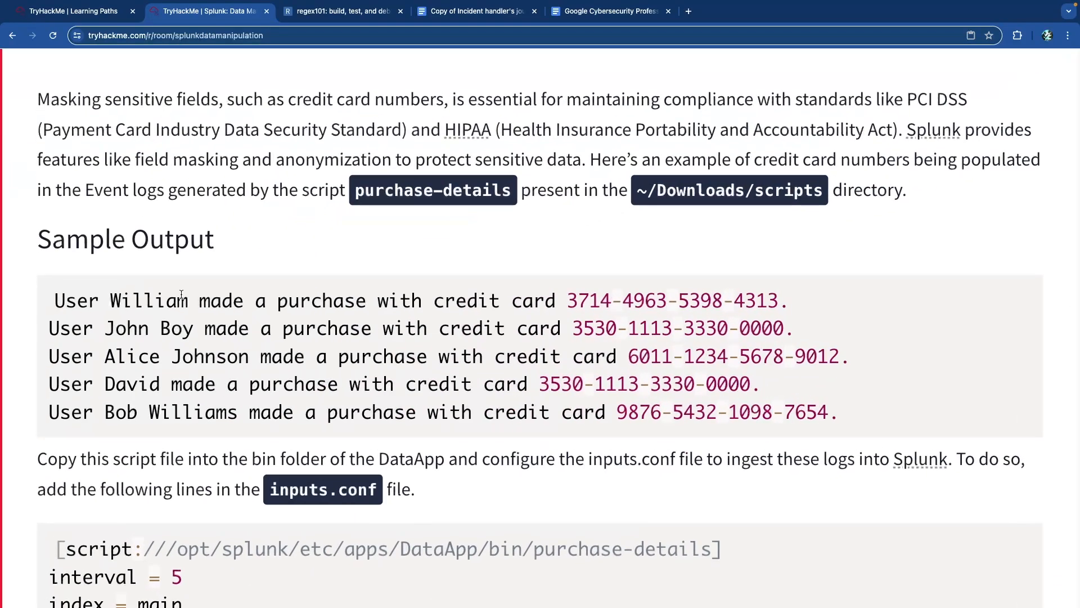
pyautogui.scroll(2, 181, 294)
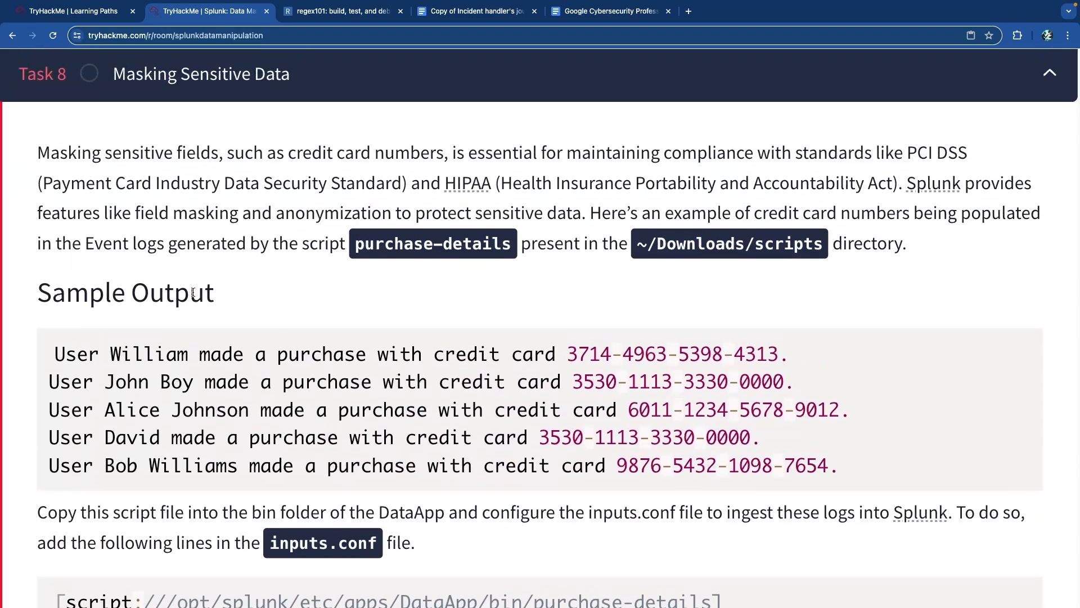
pyautogui.moveTo(155, 166); pyautogui.dragTo(415, 180)
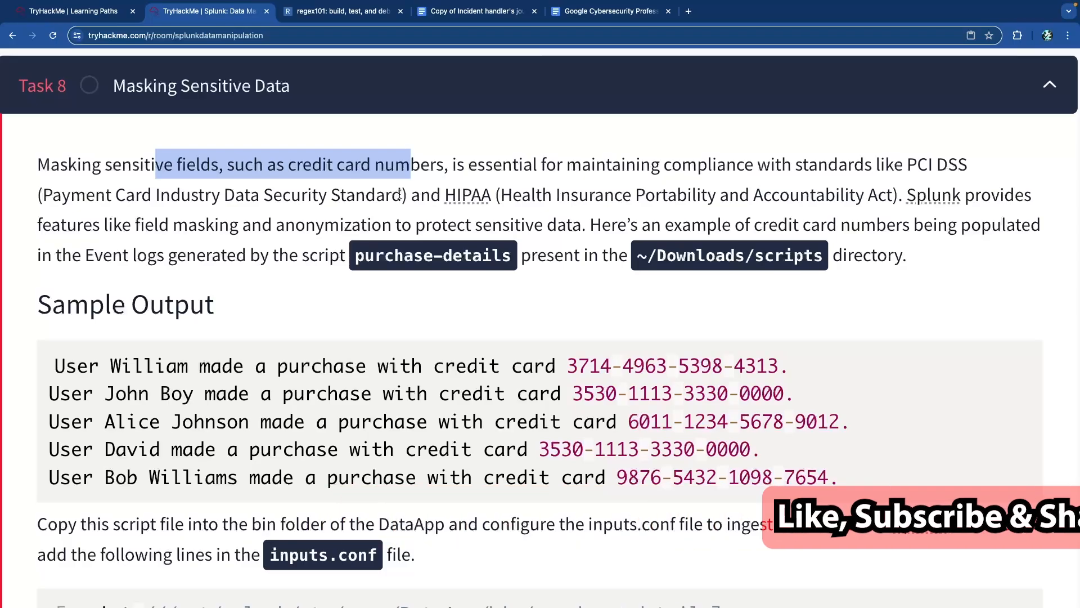
pyautogui.click(368, 178)
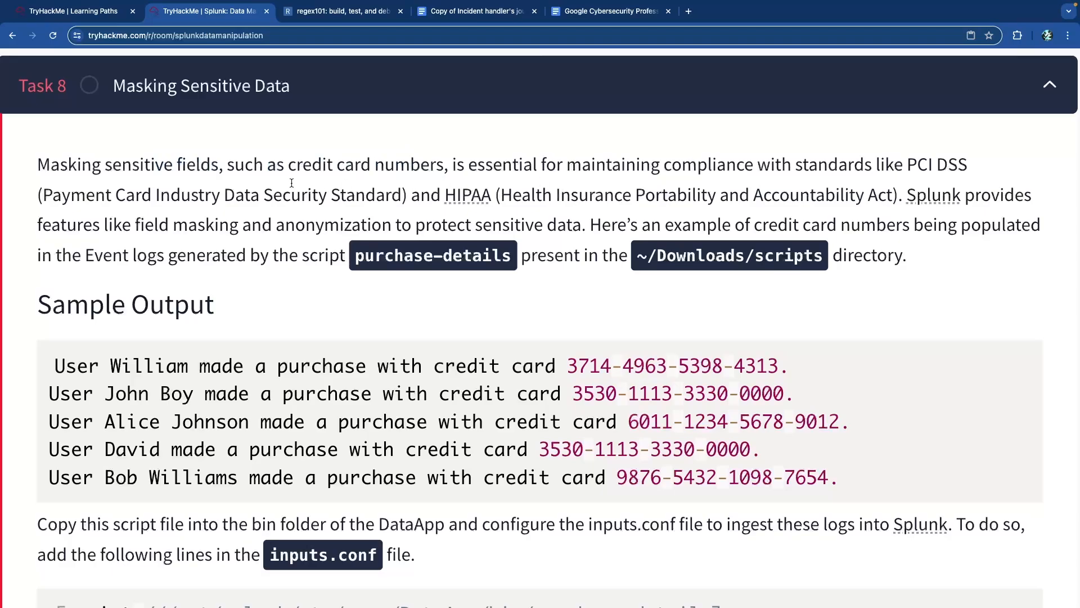
pyautogui.moveTo(61, 194); pyautogui.dragTo(318, 194)
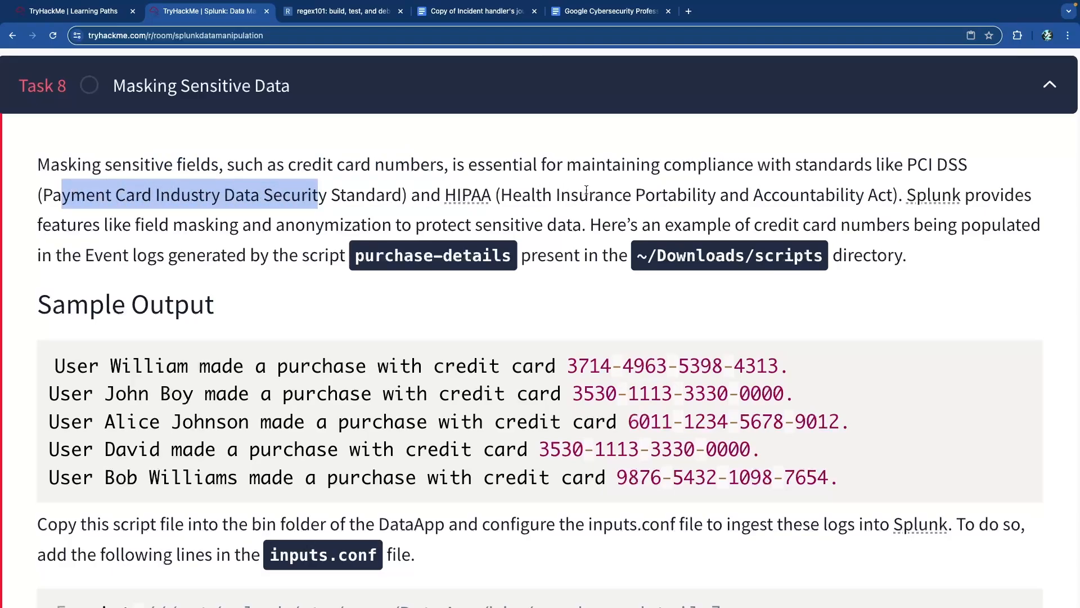
pyautogui.moveTo(586, 191); pyautogui.dragTo(869, 193)
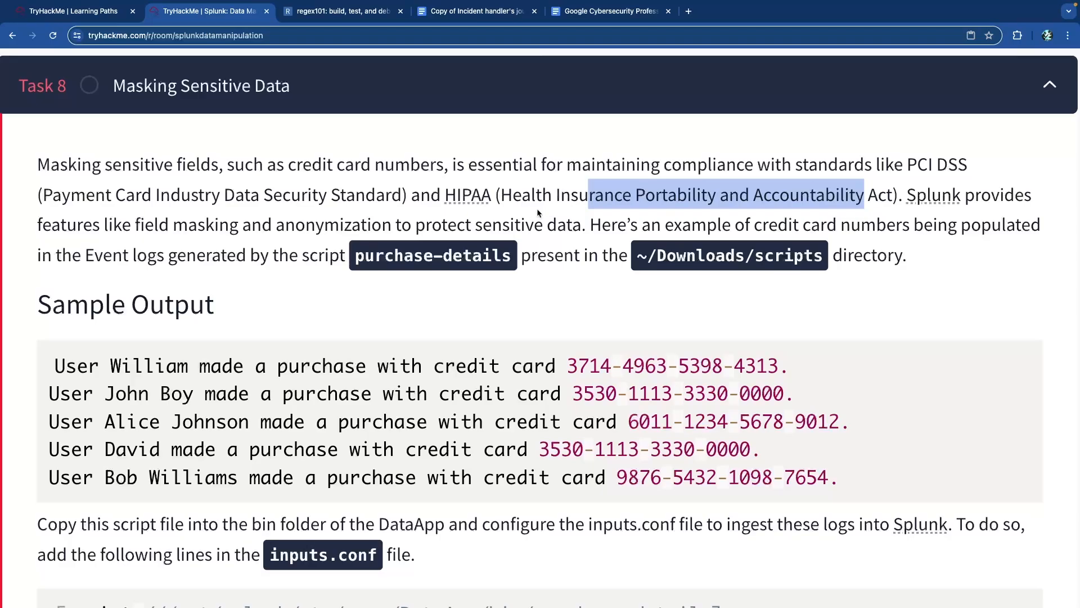
# - Review the purchase-details script, its scripts directory, and the inputs.conf settings lines
pyautogui.scroll(-1, 538, 213)
pyautogui.moveTo(353, 217); pyautogui.dragTo(522, 221)
pyautogui.click(509, 221)
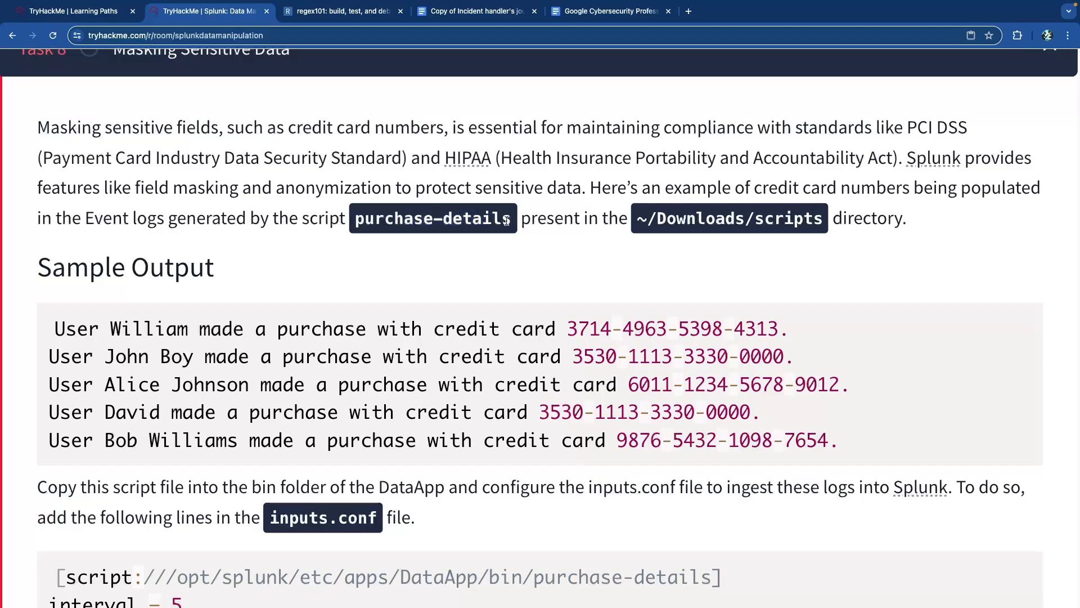
pyautogui.moveTo(642, 220); pyautogui.dragTo(771, 222)
pyautogui.click(772, 222)
pyautogui.scroll(-4, 559, 244)
pyautogui.scroll(1, 506, 241)
pyautogui.moveTo(408, 199); pyautogui.dragTo(786, 296)
pyautogui.click(786, 295)
pyautogui.scroll(-5, 491, 264)
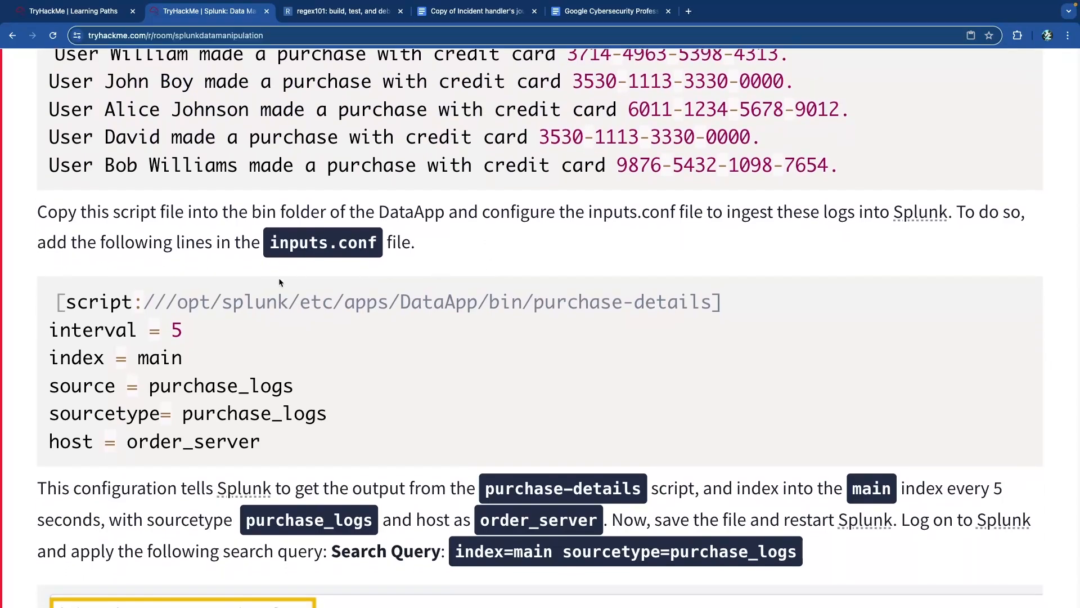
pyautogui.moveTo(297, 447); pyautogui.dragTo(83, 332)
pyautogui.click(245, 294)
# - Scroll to the notes on hiding credit card details and fixing event boundaries
pyautogui.scroll(-4, 287, 289)
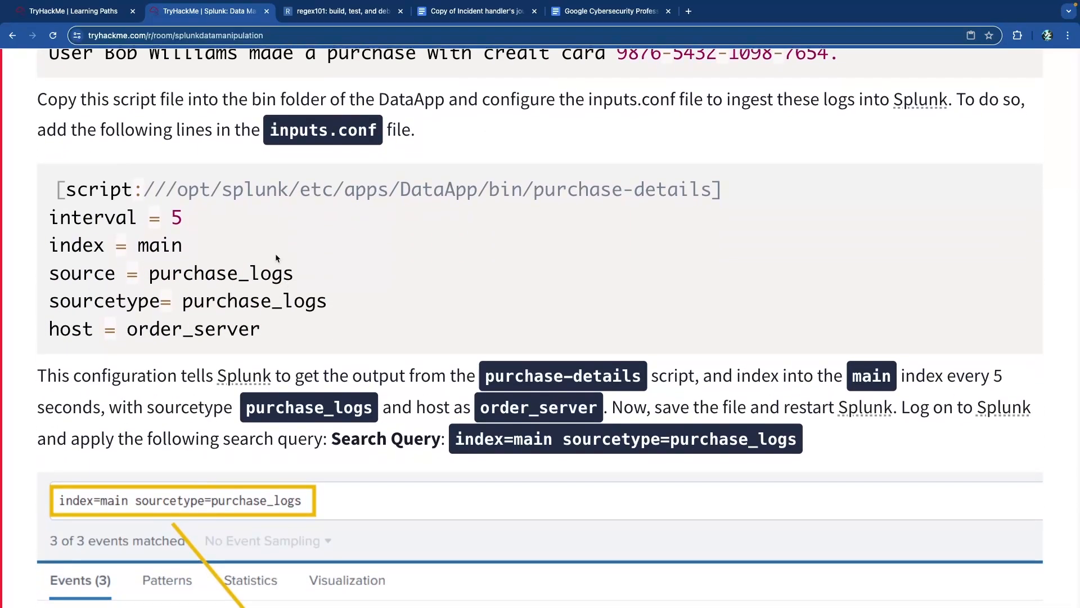
pyautogui.scroll(-6, 281, 246)
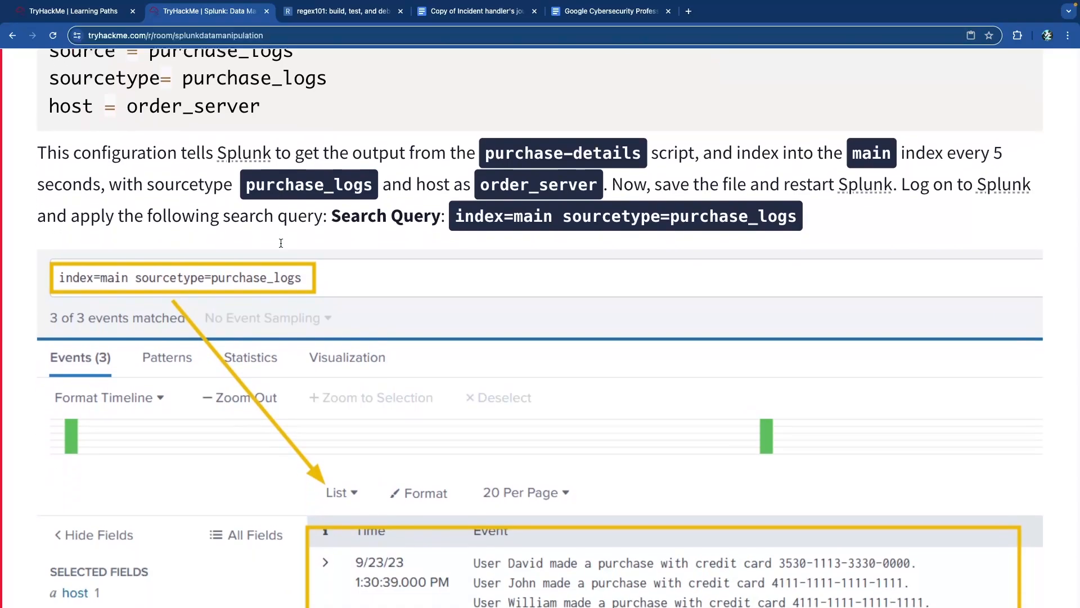
pyautogui.scroll(-2, 281, 247)
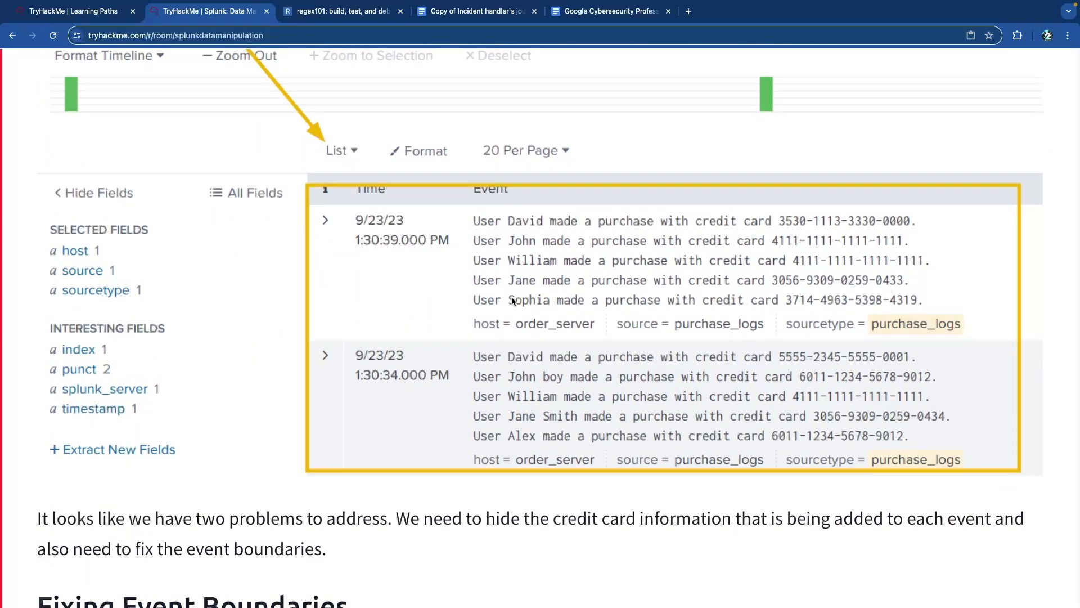
pyautogui.scroll(5, 479, 293)
pyautogui.scroll(-4, 479, 293)
pyautogui.scroll(-8, 478, 291)
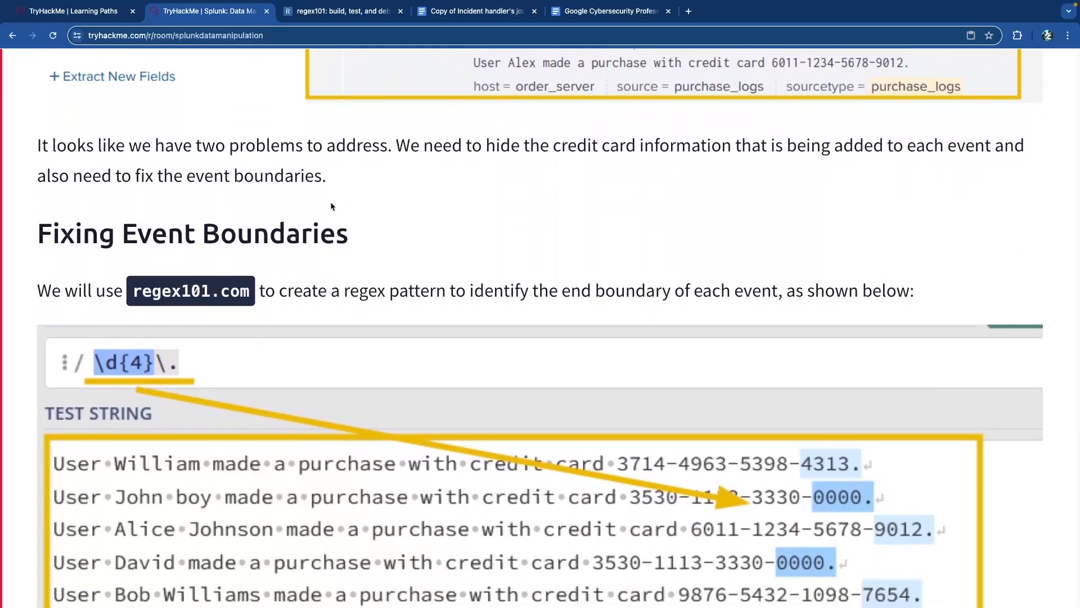
pyautogui.moveTo(434, 147); pyautogui.dragTo(970, 156)
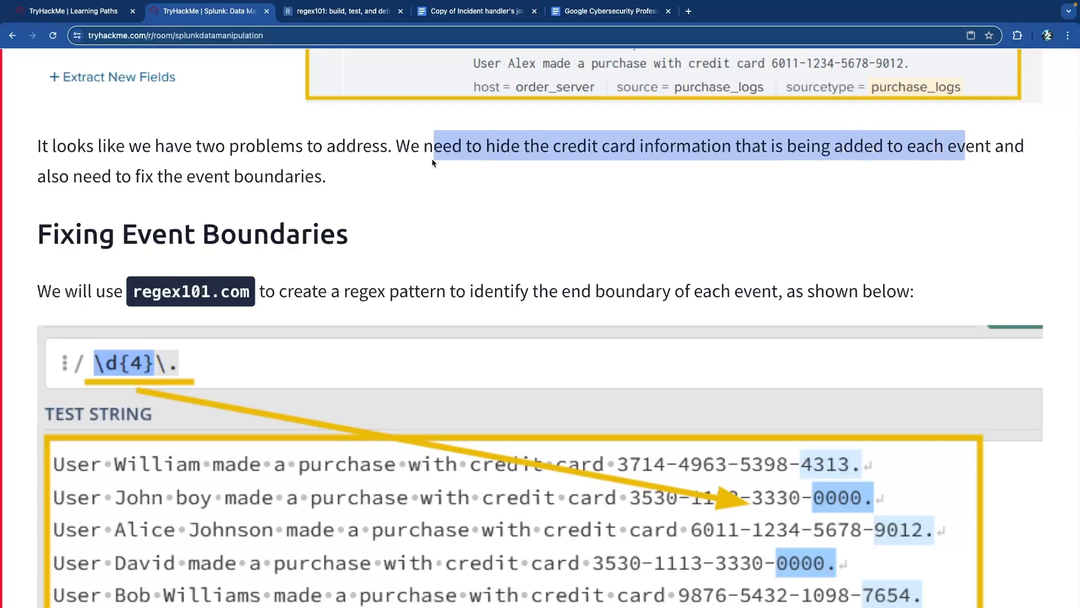
pyautogui.click(139, 186)
pyautogui.moveTo(92, 176); pyautogui.dragTo(339, 180)
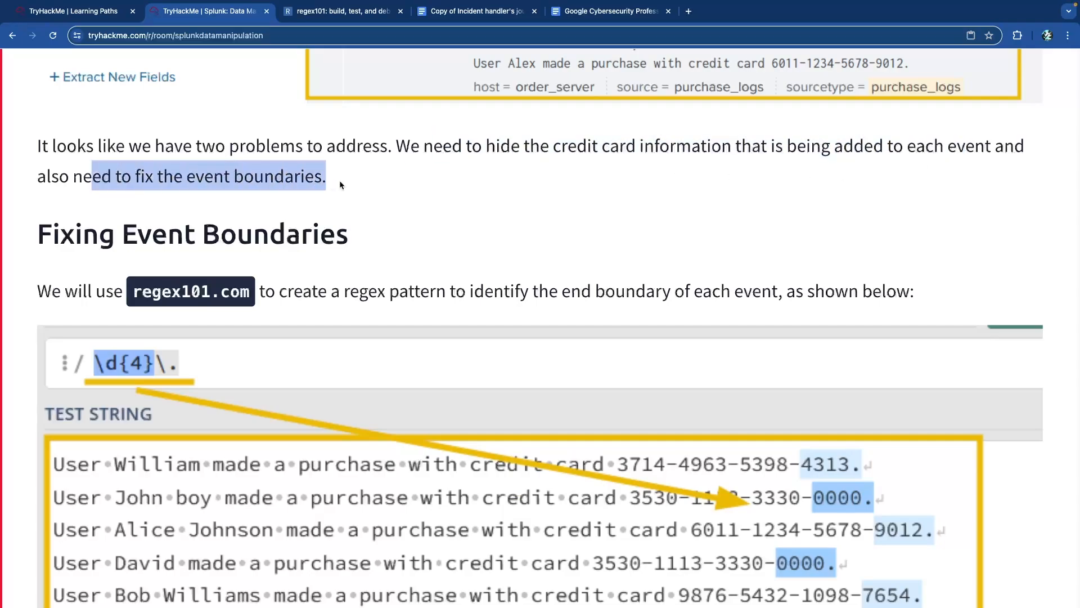
pyautogui.click(340, 180)
# - Review the regex101.com reference and the sentence on the event-boundary regex
pyautogui.scroll(-2, 339, 180)
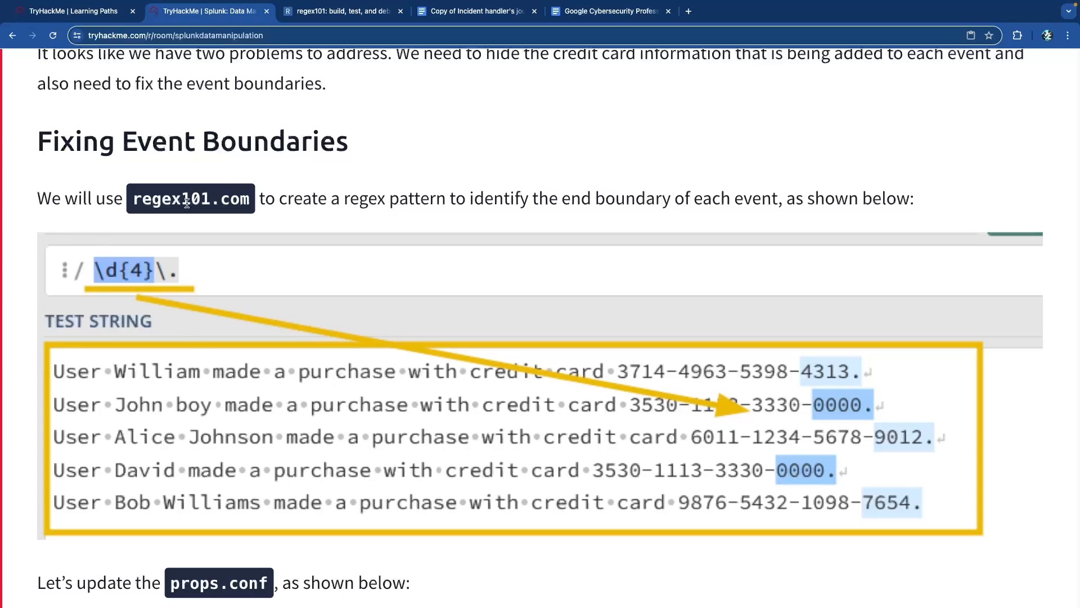
pyautogui.moveTo(141, 199); pyautogui.dragTo(237, 200)
pyautogui.click(235, 201)
pyautogui.click(344, 13)
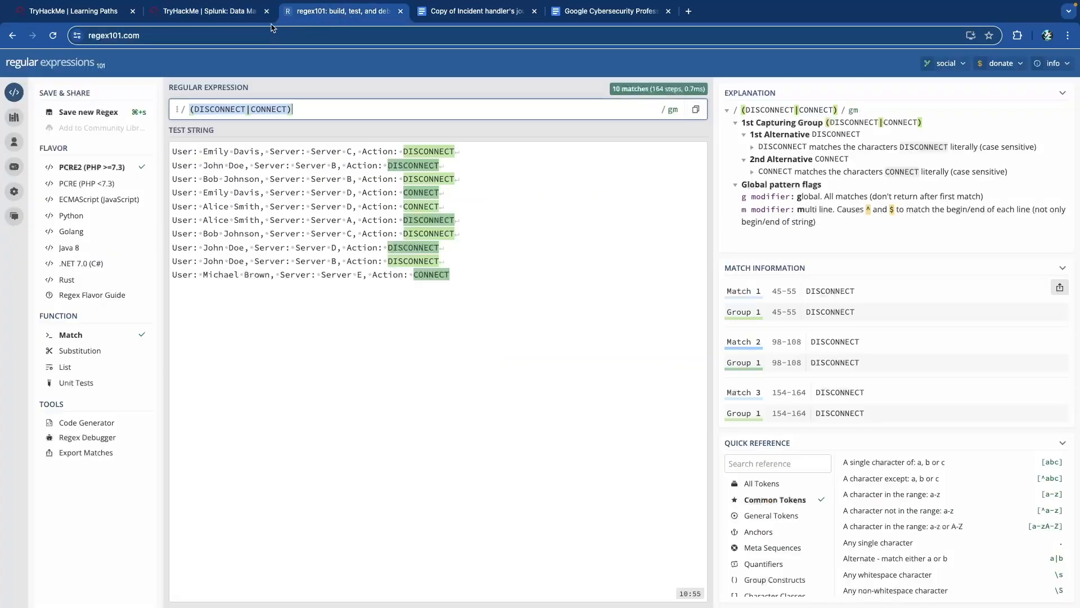
pyautogui.click(220, 15)
pyautogui.moveTo(305, 205); pyautogui.dragTo(694, 203)
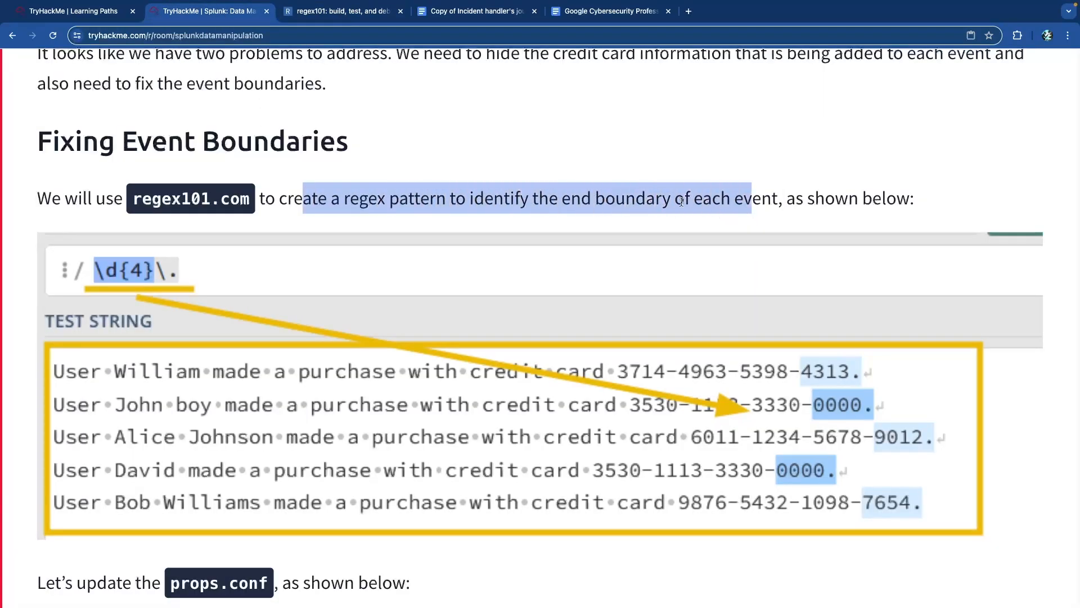
# - Scroll past the MUST_BREAK_AFTER = \d{4}\. fix and its 30-event results to Introducing SEDCMD
pyautogui.click(697, 203)
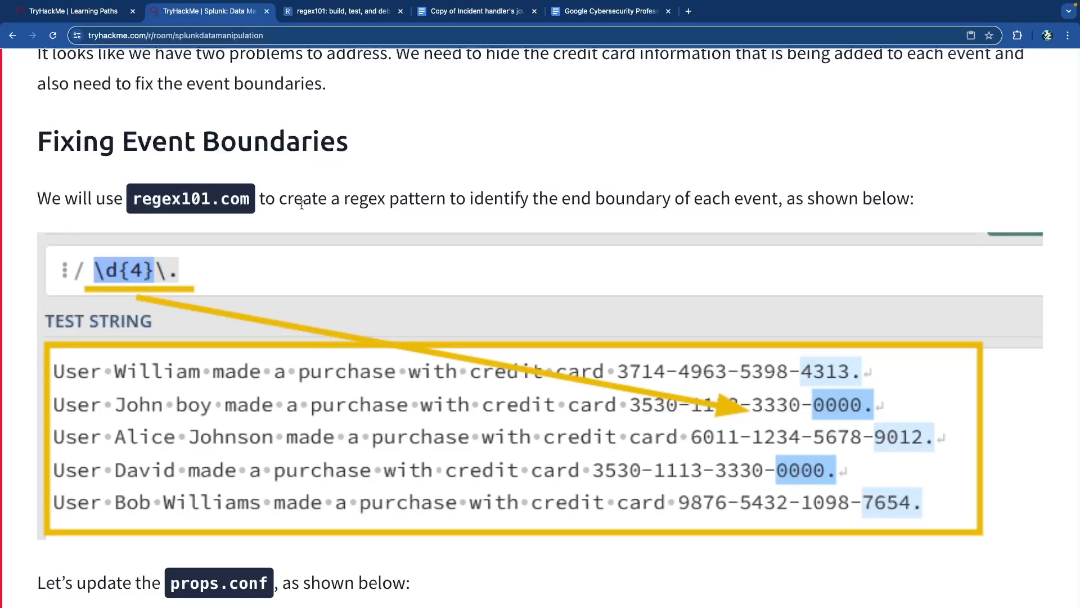
pyautogui.scroll(-1, 110, 281)
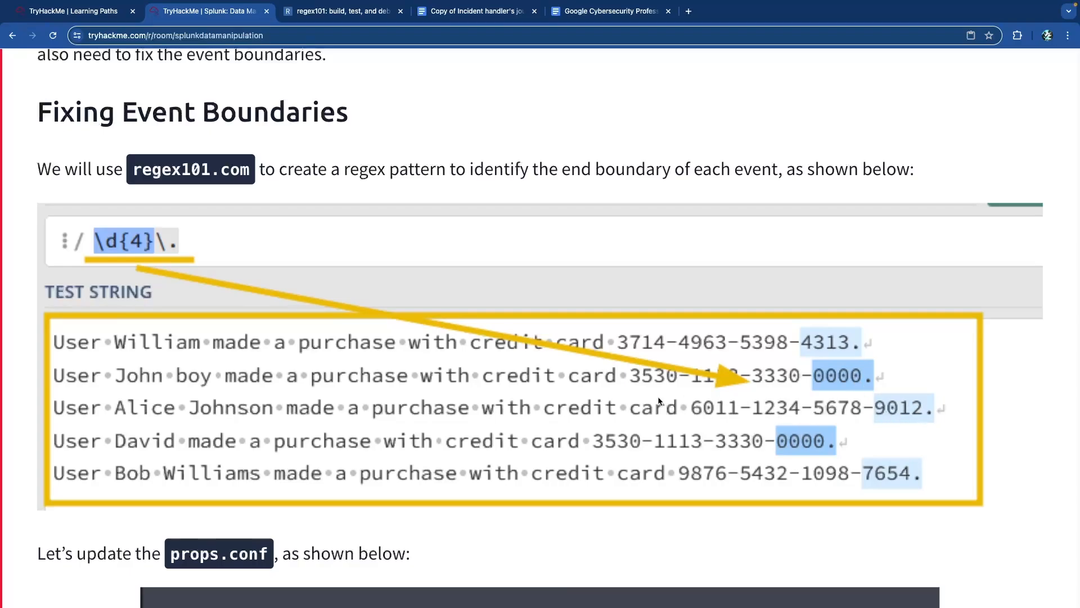
pyautogui.scroll(-5, 664, 400)
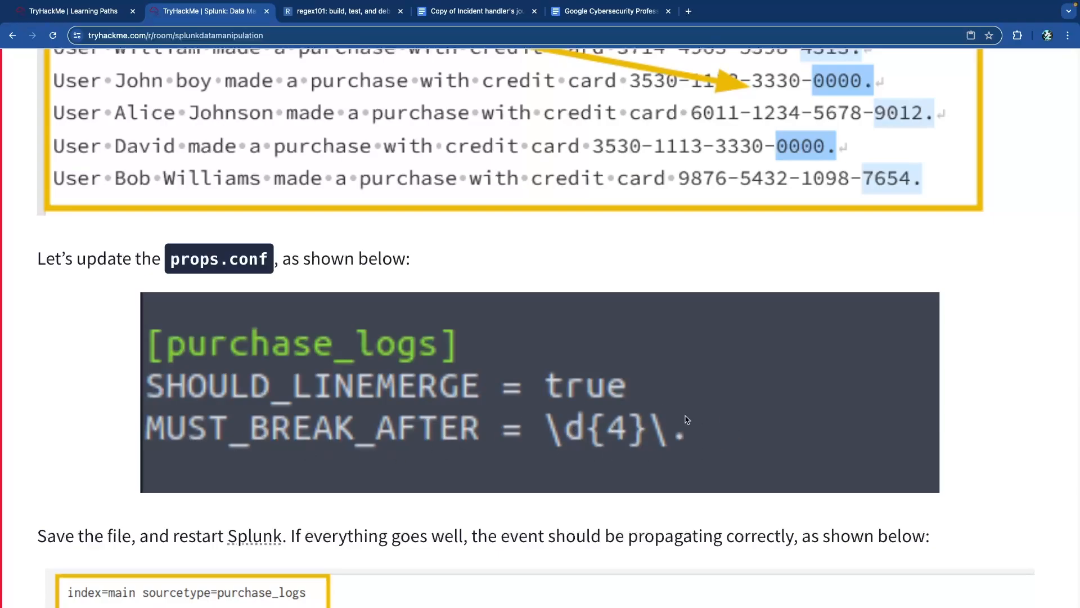
pyautogui.scroll(-8, 131, 274)
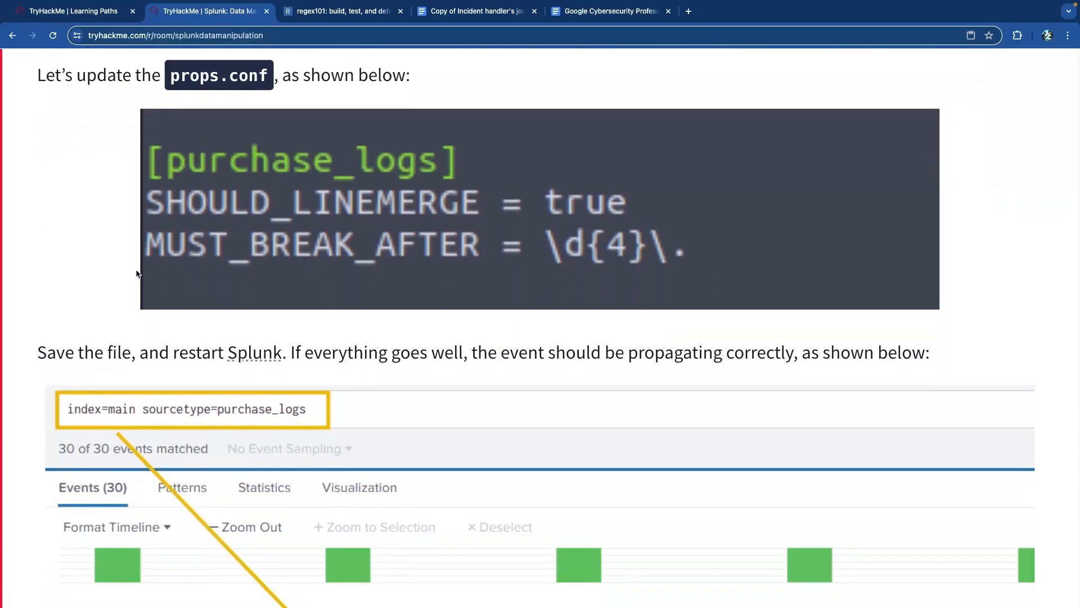
pyautogui.scroll(-2, 211, 328)
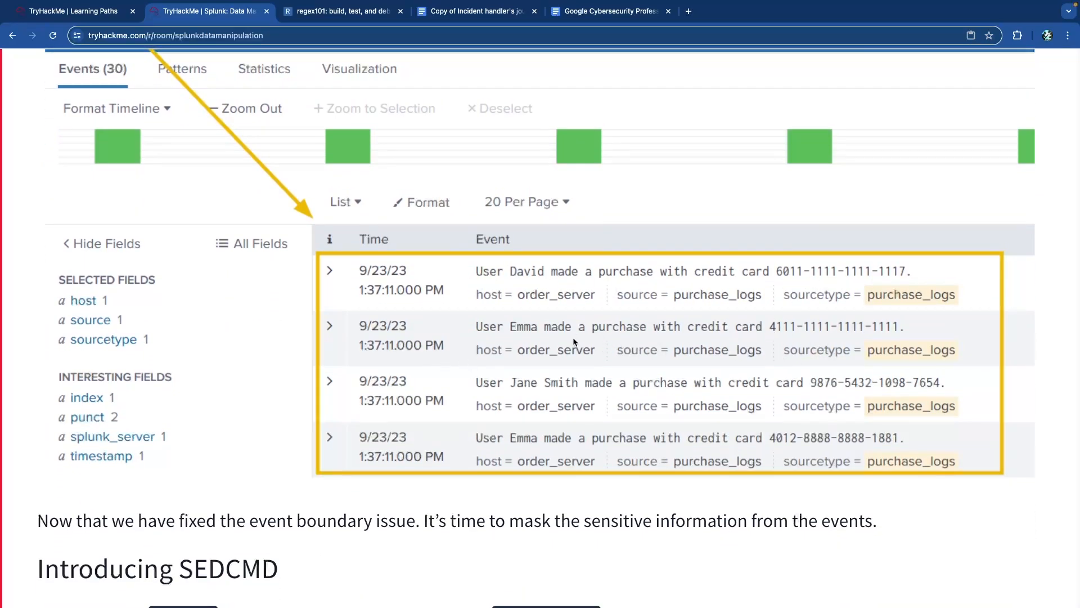
pyautogui.scroll(-7, 574, 341)
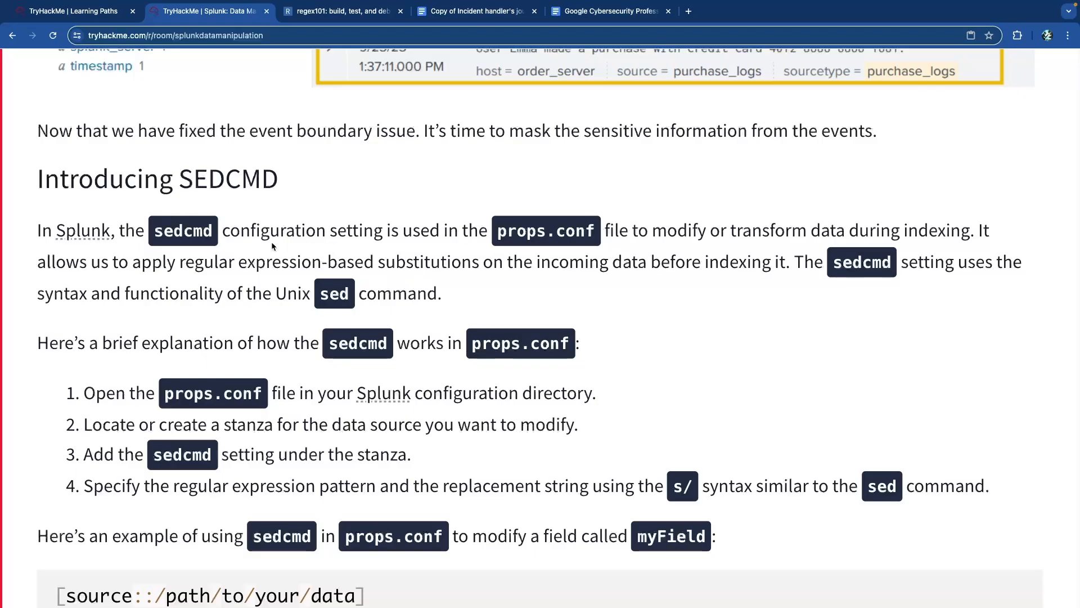
pyautogui.moveTo(180, 177); pyautogui.dragTo(279, 186)
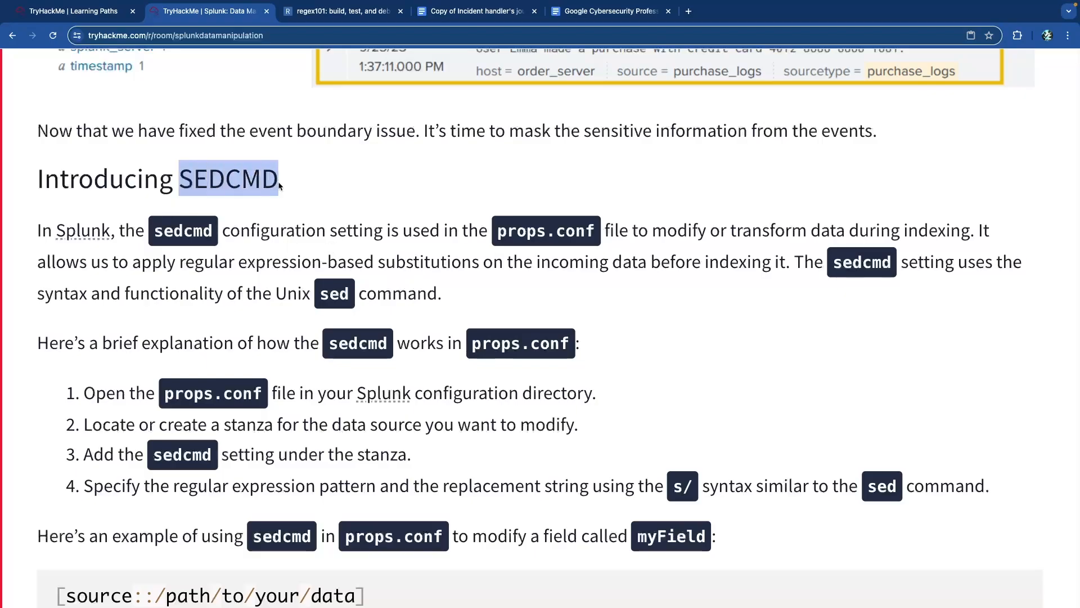
pyautogui.moveTo(270, 231); pyautogui.dragTo(592, 235)
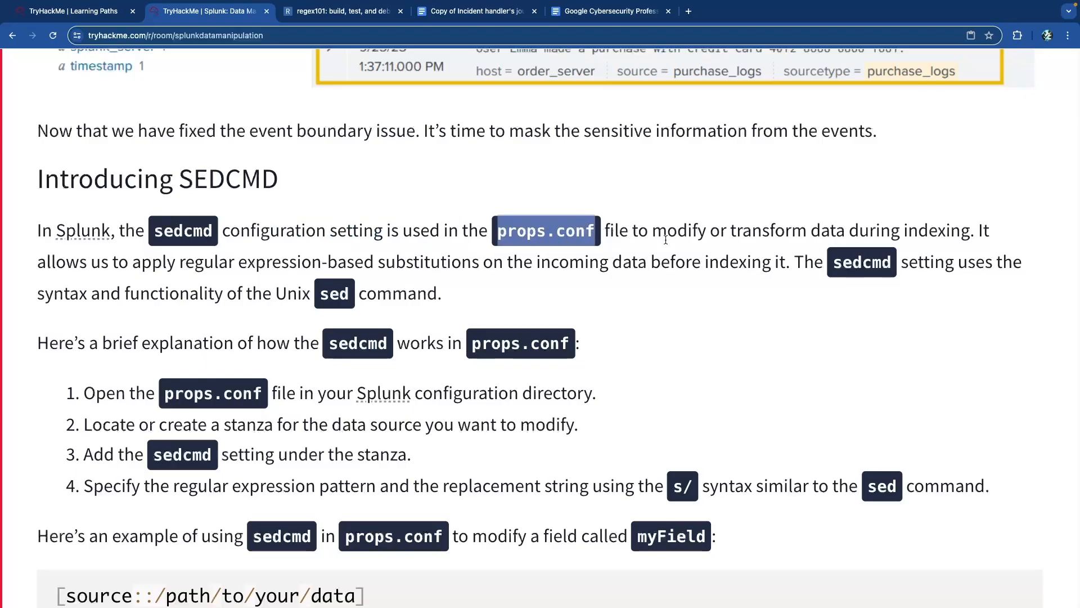
pyautogui.moveTo(675, 236); pyautogui.dragTo(938, 236)
pyautogui.click(869, 252)
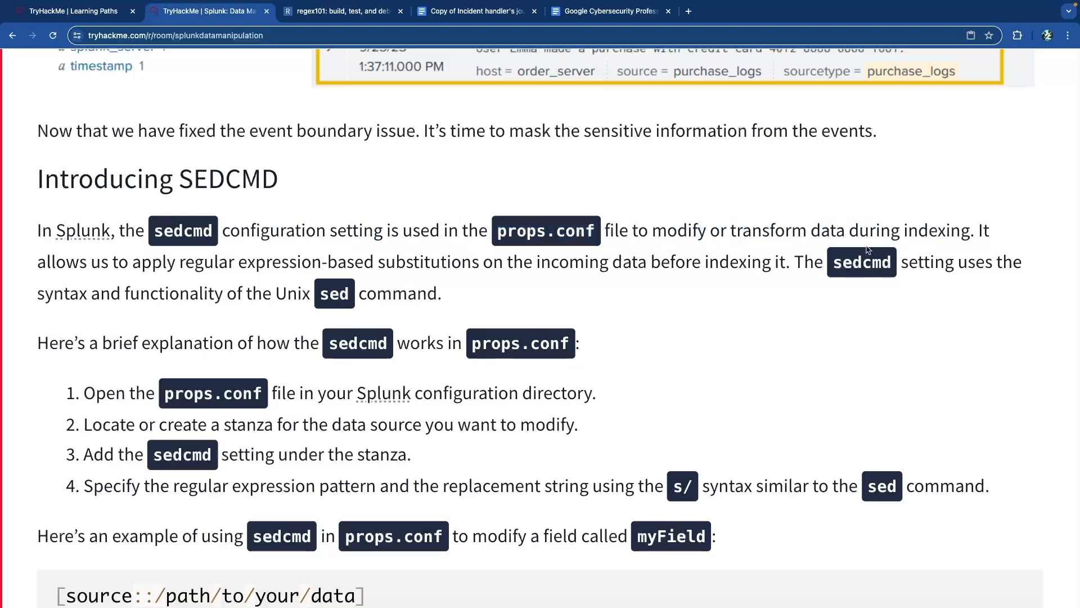
pyautogui.scroll(-2, 81, 270)
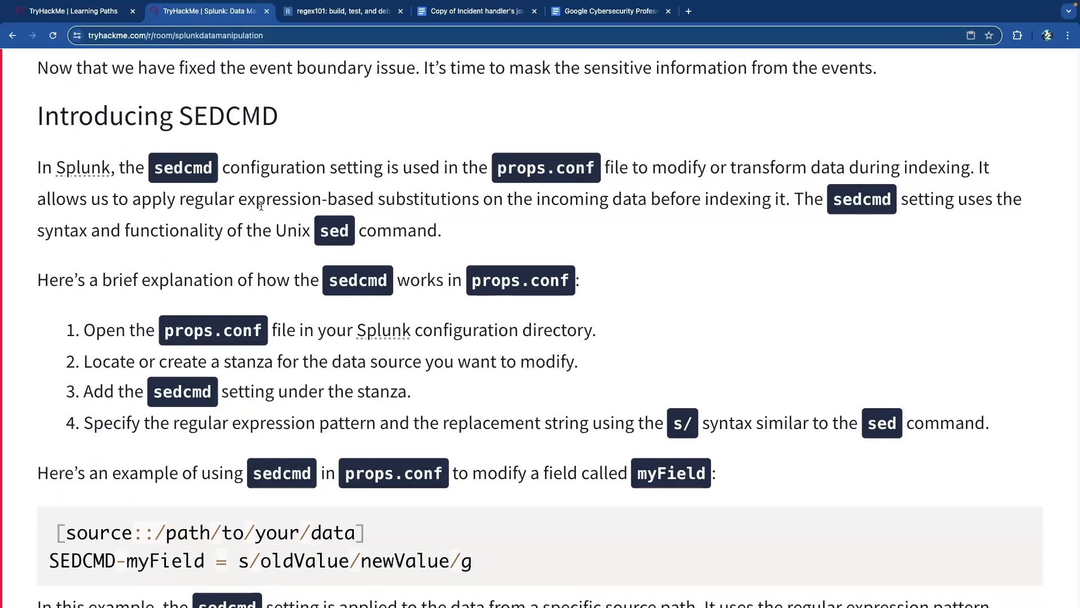
pyautogui.doubleClick(427, 199)
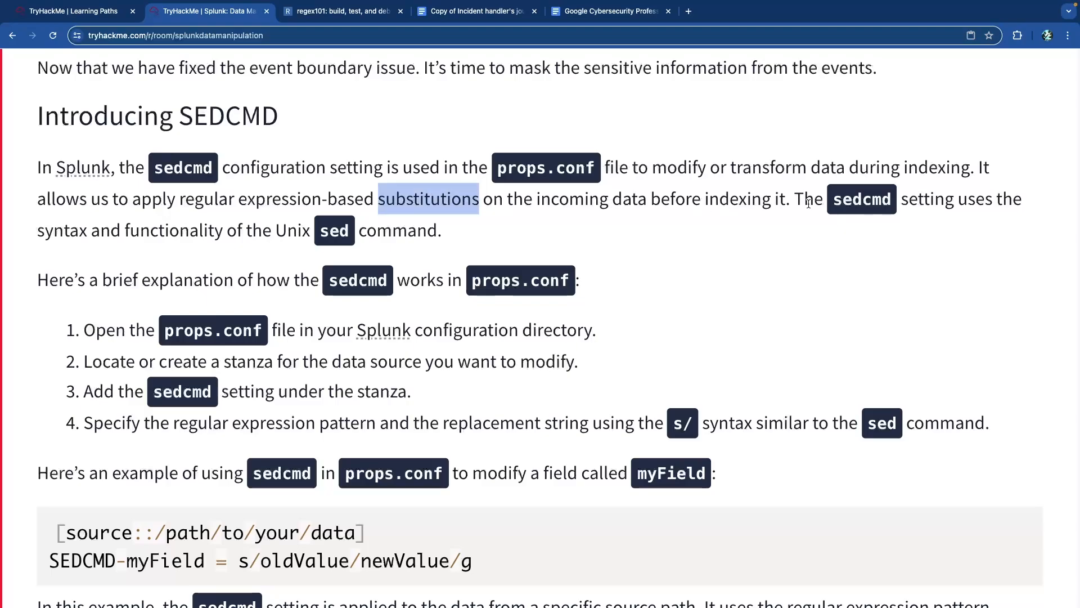
pyautogui.moveTo(809, 203); pyautogui.dragTo(922, 203)
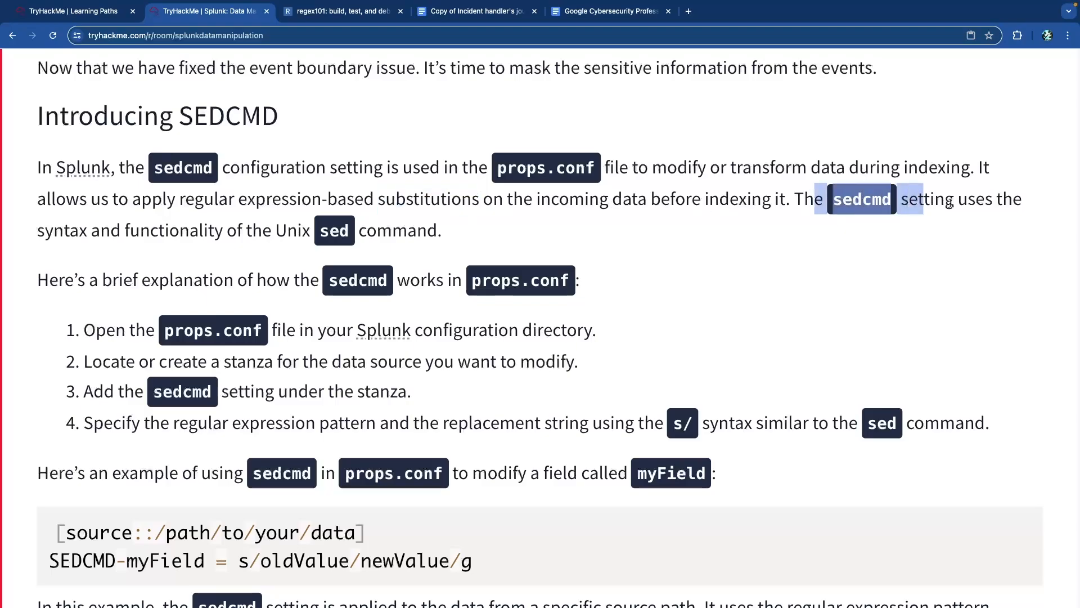
pyautogui.click(994, 206)
pyautogui.moveTo(56, 234); pyautogui.dragTo(301, 235)
pyautogui.click(304, 237)
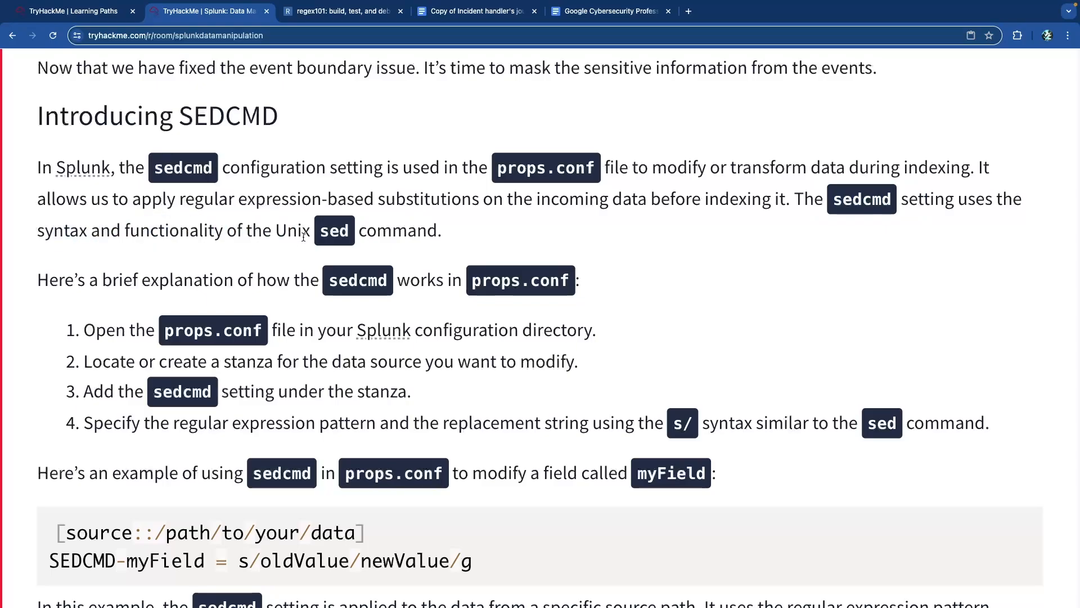
pyautogui.scroll(-1, 307, 239)
pyautogui.doubleClick(330, 221)
pyautogui.scroll(-2, 162, 265)
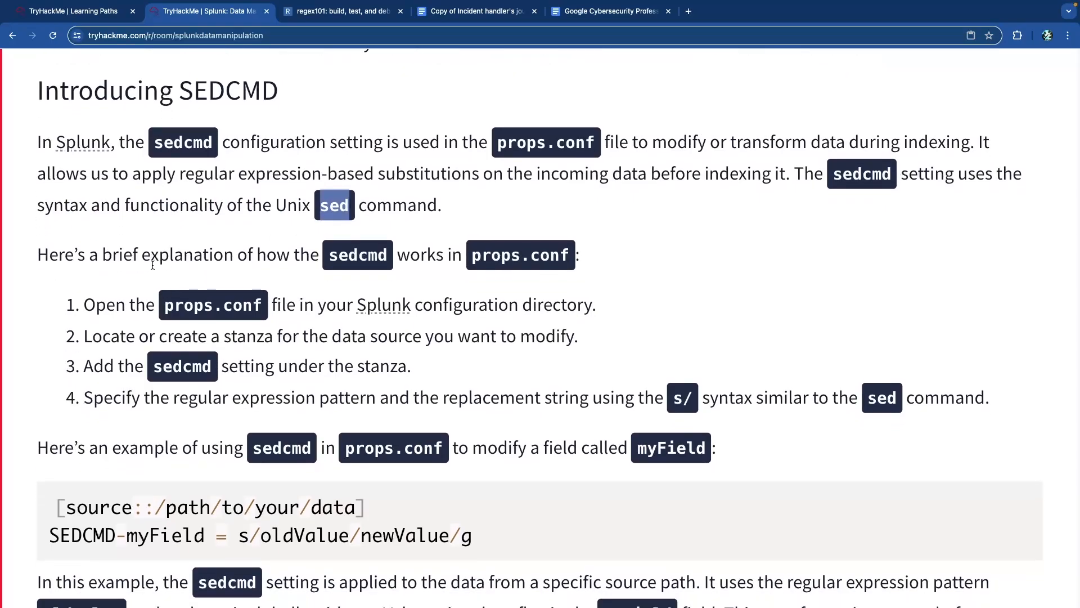
pyautogui.moveTo(130, 254); pyautogui.dragTo(394, 258)
pyautogui.scroll(-5, 121, 299)
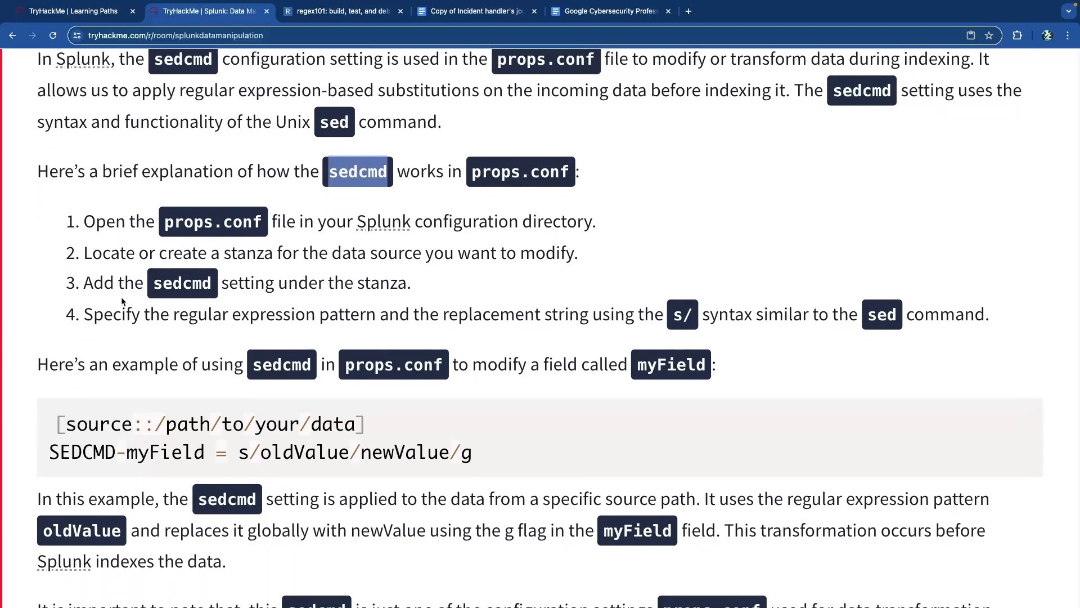
pyautogui.moveTo(147, 225); pyautogui.dragTo(320, 219)
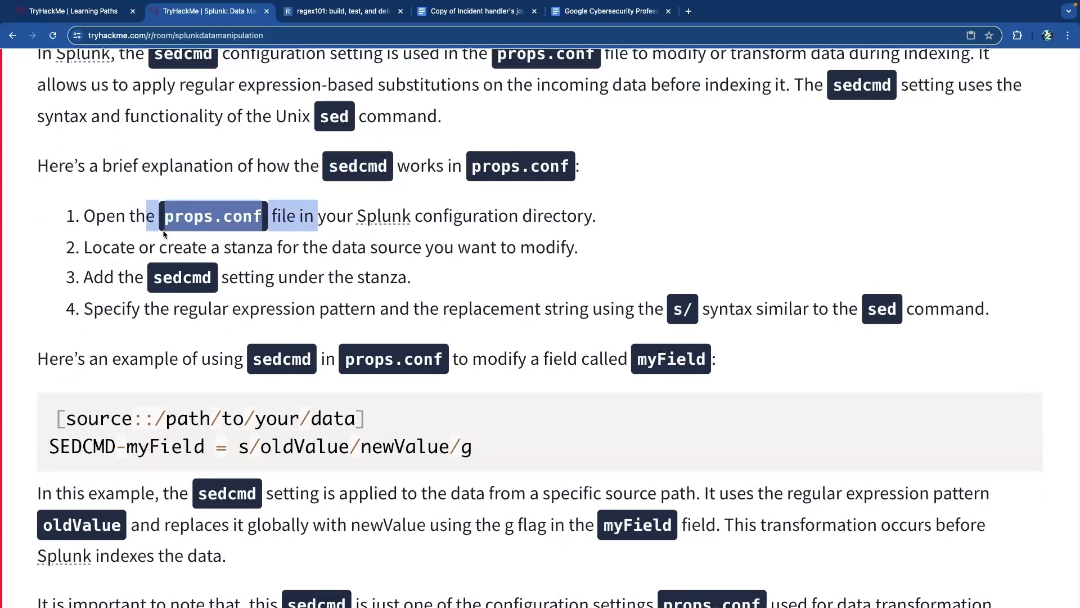
pyautogui.moveTo(130, 243); pyautogui.dragTo(458, 253)
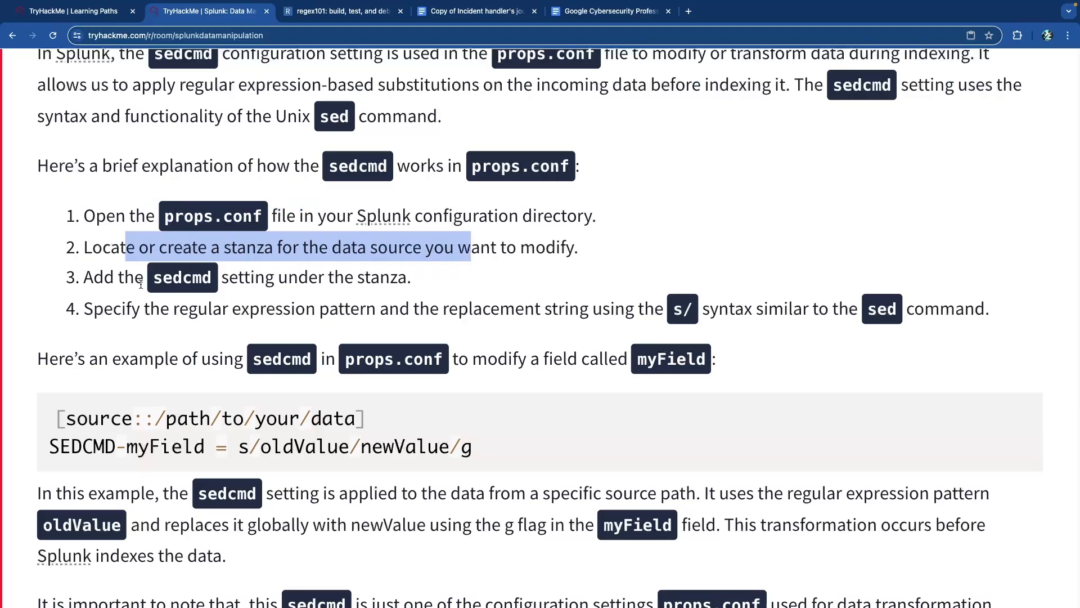
pyautogui.moveTo(114, 278); pyautogui.dragTo(360, 285)
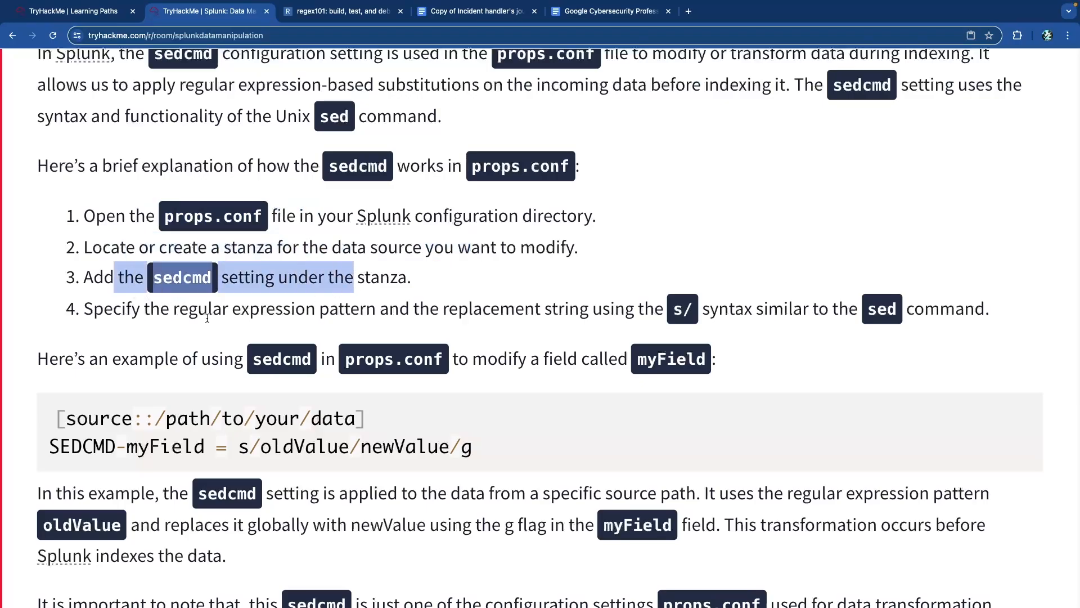
pyautogui.moveTo(122, 309); pyautogui.dragTo(430, 310)
pyautogui.scroll(-3, 430, 307)
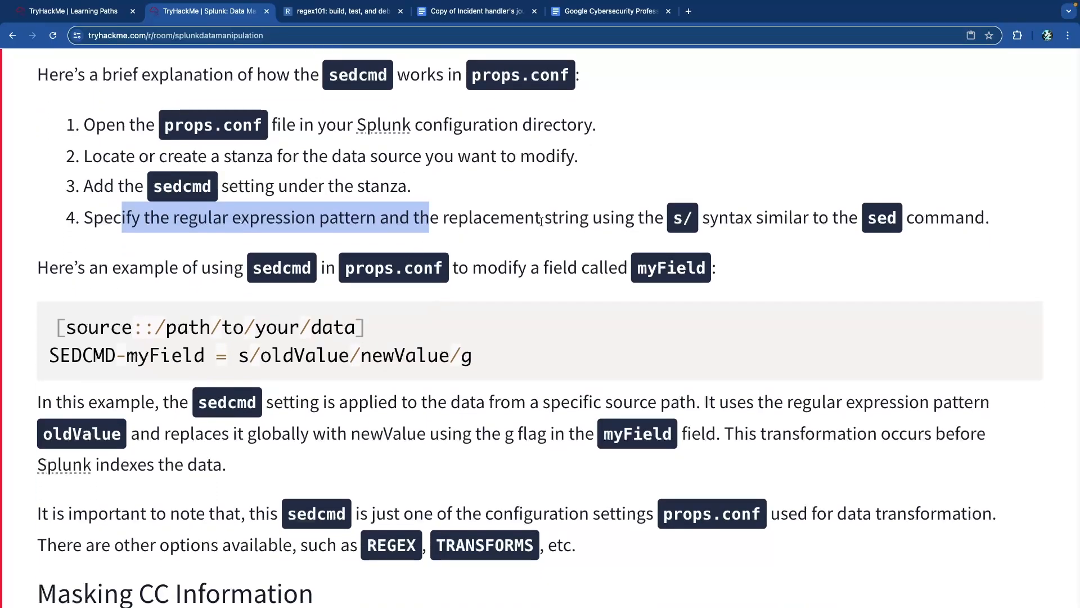
pyautogui.moveTo(483, 219); pyautogui.dragTo(782, 223)
pyautogui.click(781, 223)
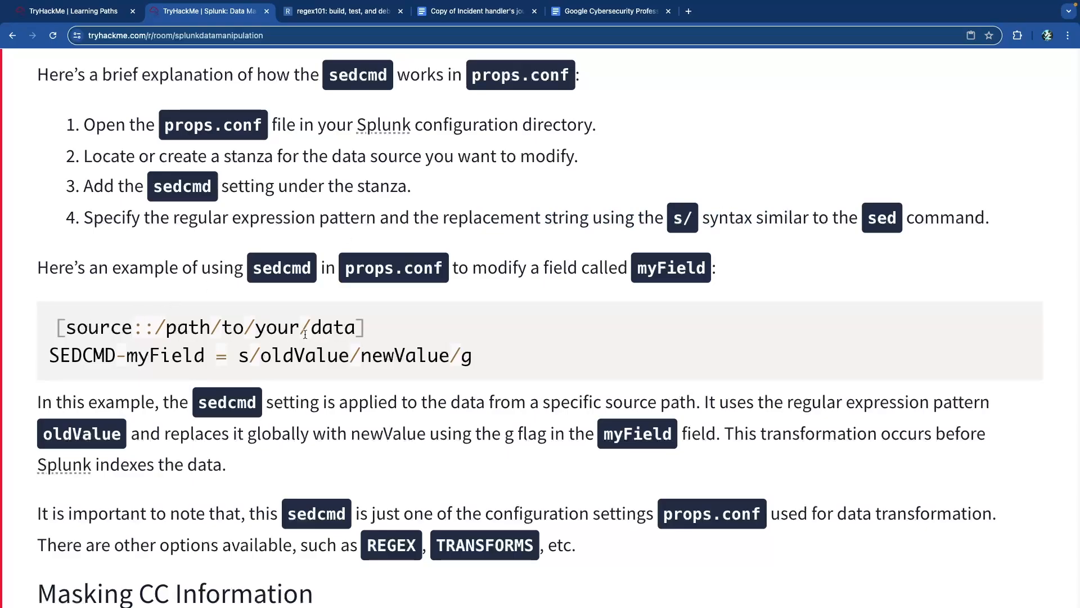
pyautogui.moveTo(364, 330); pyautogui.dragTo(56, 327)
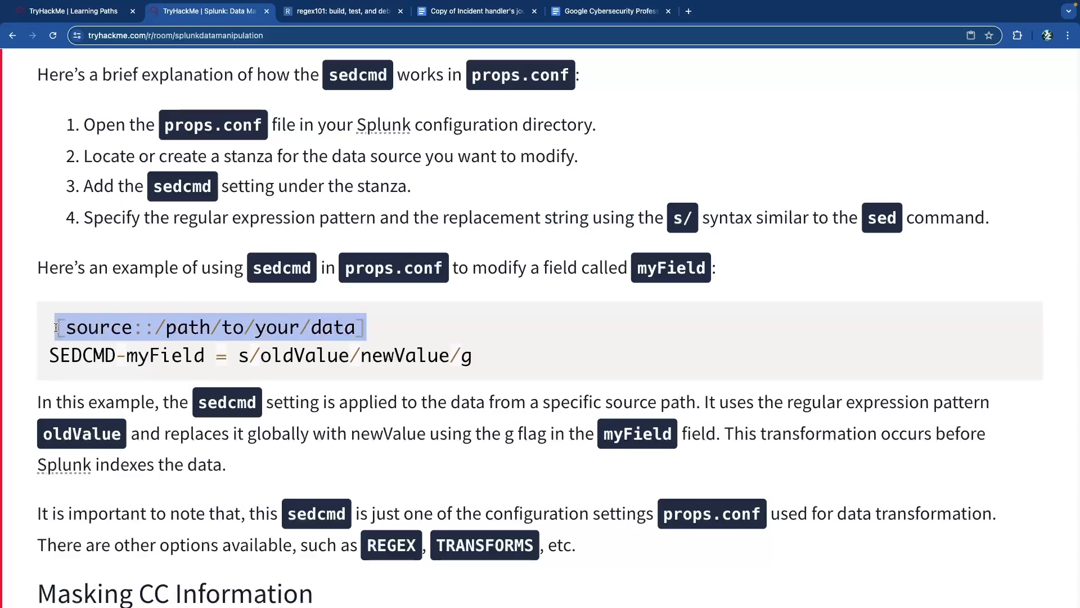
pyautogui.scroll(2, 138, 312)
pyautogui.scroll(-2, 138, 312)
pyautogui.scroll(-1, 139, 316)
pyautogui.click(115, 311)
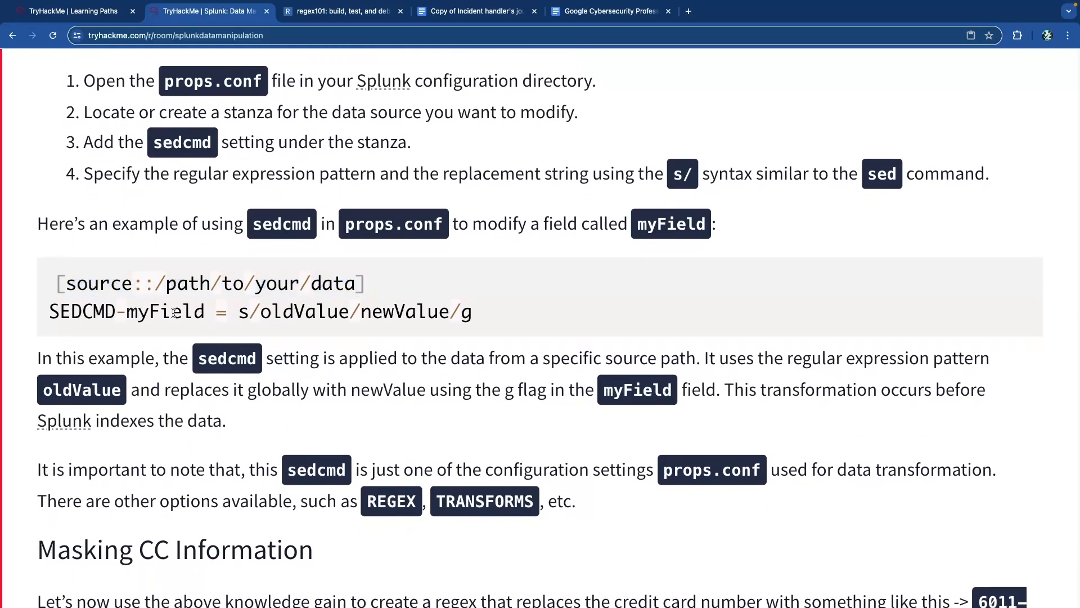
pyautogui.moveTo(238, 315); pyautogui.dragTo(492, 324)
pyautogui.click(449, 319)
pyautogui.moveTo(238, 313); pyautogui.dragTo(488, 320)
# - Scroll from the Masking CC Information section down toward the sedcmd explanation
pyautogui.click(354, 312)
pyautogui.click(450, 316)
pyautogui.scroll(-1, 449, 315)
pyautogui.scroll(-5, 447, 311)
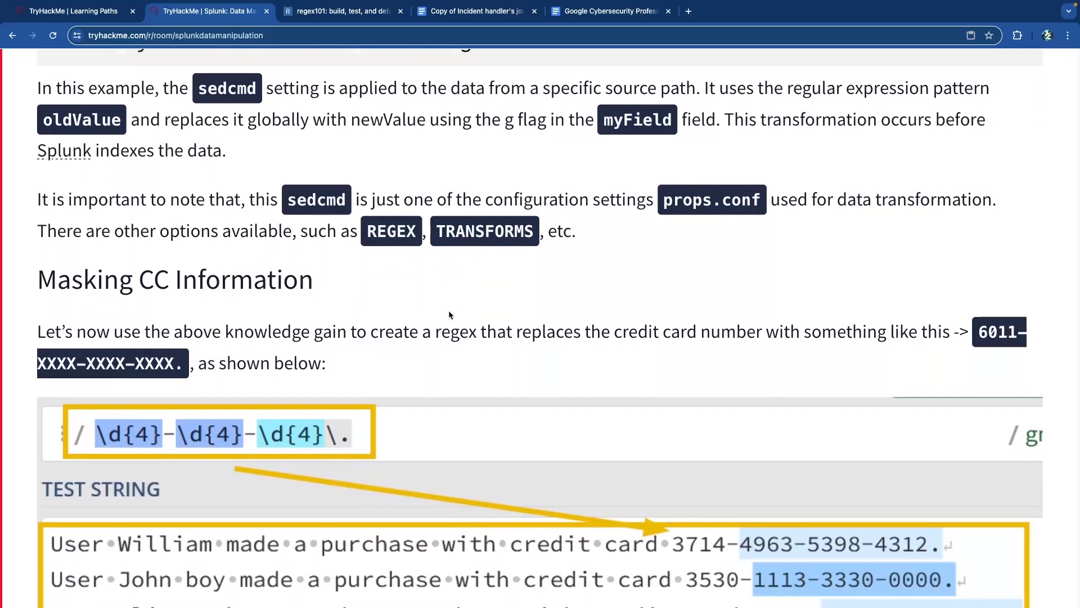
pyautogui.scroll(-2, 427, 318)
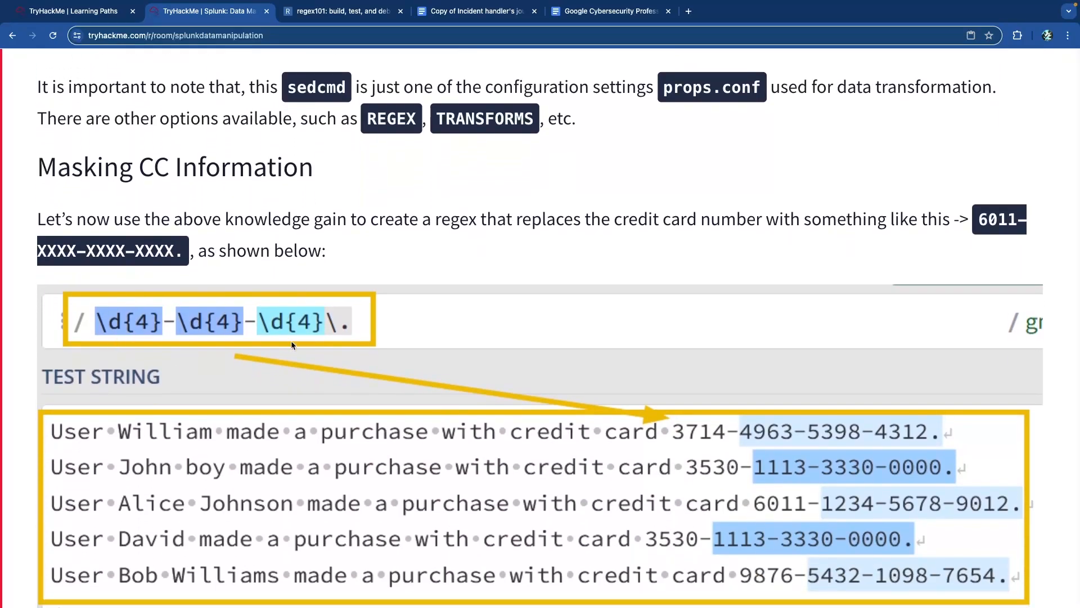
pyautogui.scroll(3, 271, 346)
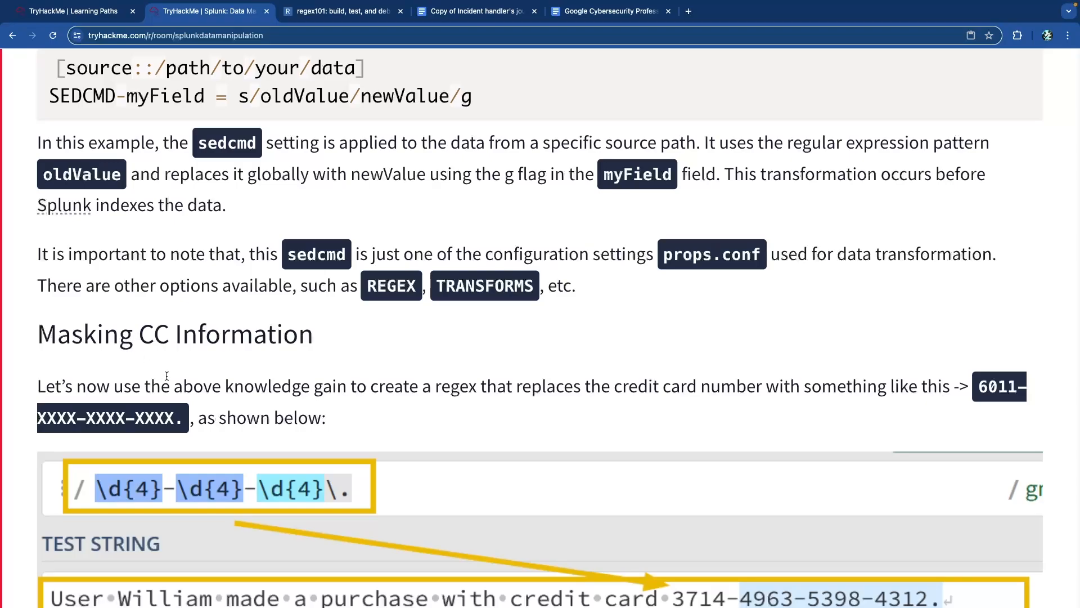
pyautogui.scroll(-3, 166, 374)
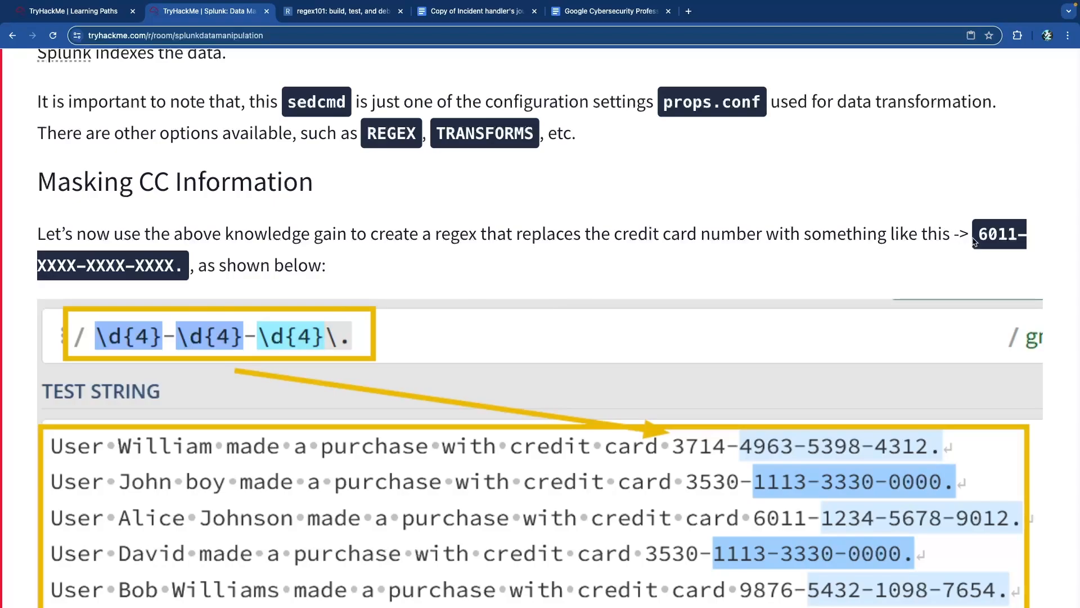
# - Highlight the masked card example and bring the SEDCMD-cc props.conf line for purchase_logs into view
pyautogui.moveTo(979, 235); pyautogui.dragTo(1024, 237)
pyautogui.scroll(3, 539, 227)
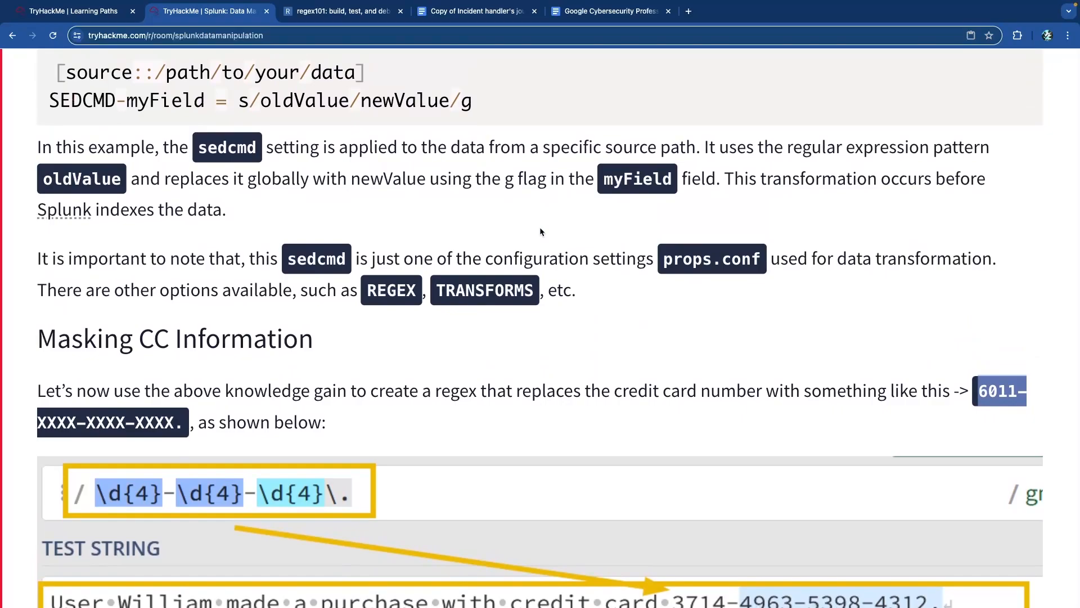
pyautogui.scroll(-1, 540, 232)
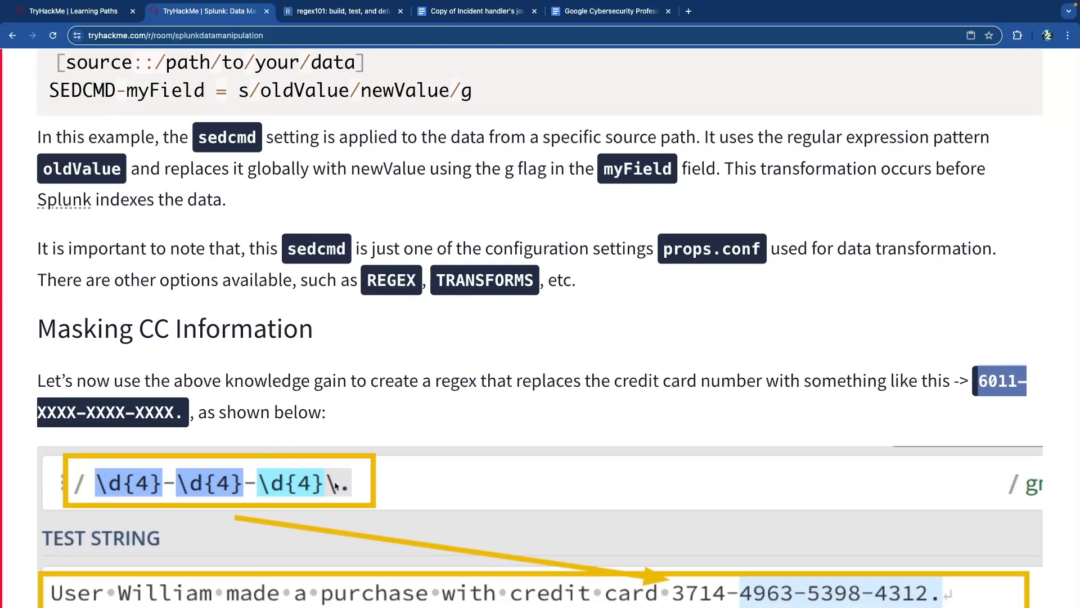
pyautogui.scroll(-5, 336, 485)
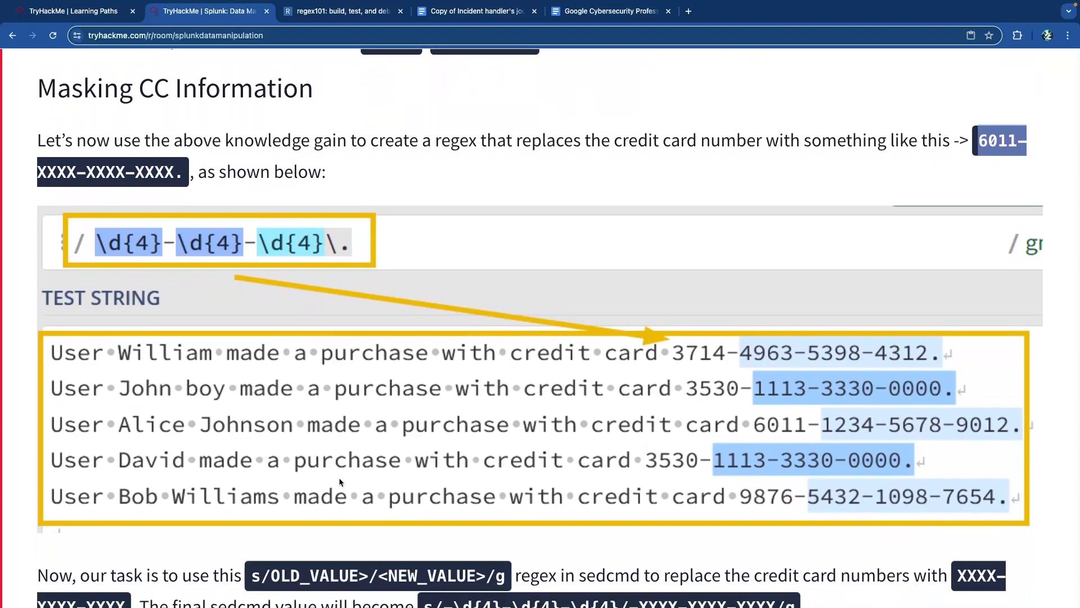
pyautogui.scroll(4, 340, 482)
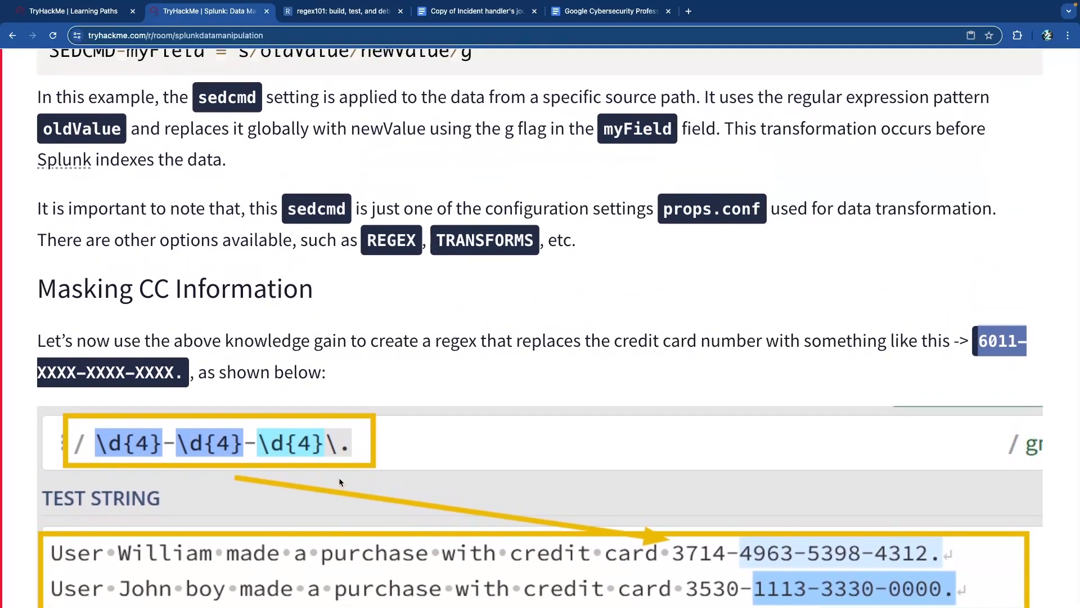
pyautogui.scroll(-2, 262, 344)
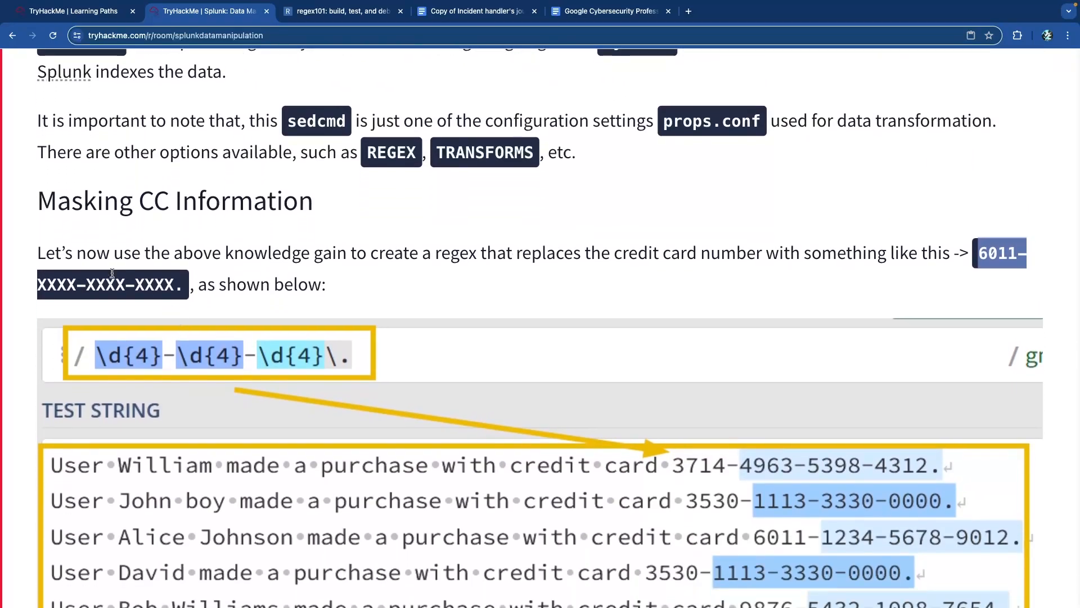
pyautogui.scroll(-2, 125, 272)
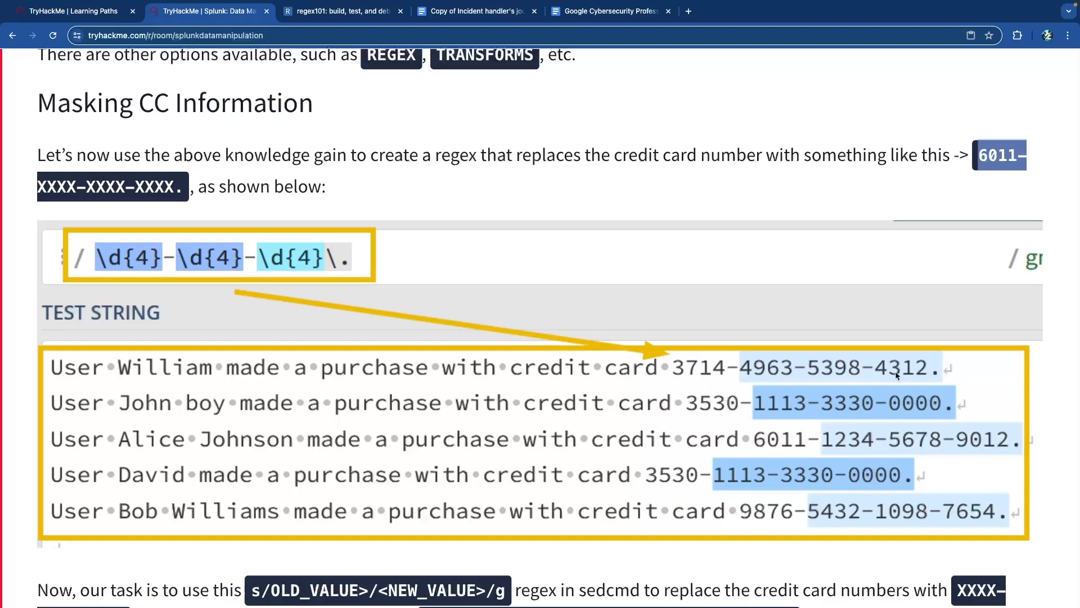
pyautogui.scroll(-7, 510, 328)
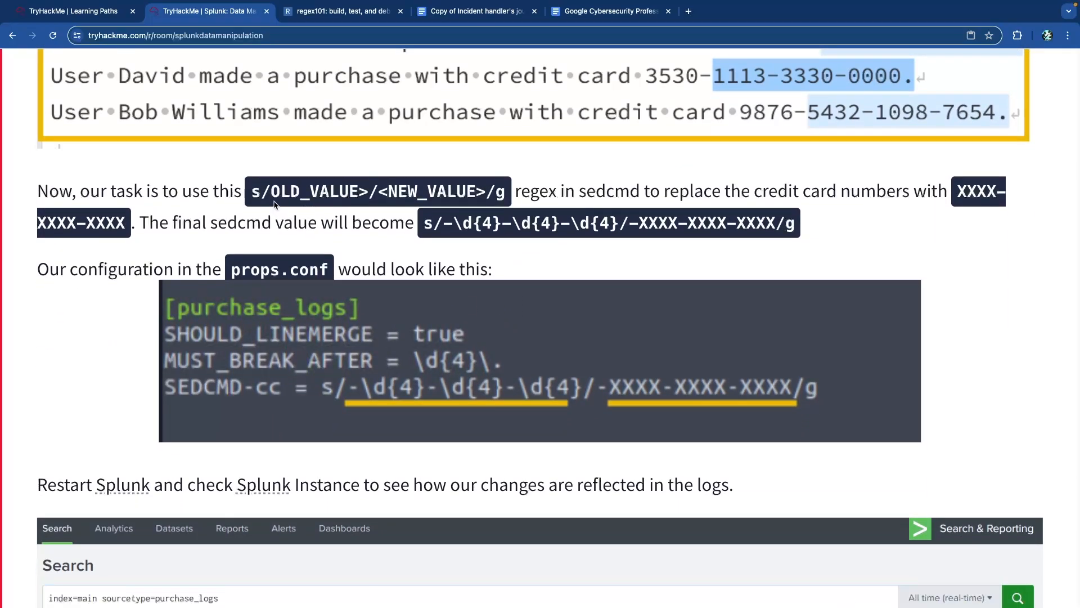
# - Highlight the s/OLD_VALUE/NEW_VALUE/g syntax and the XXXX replacement in the sedcmd value
pyautogui.moveTo(270, 193); pyautogui.dragTo(252, 195)
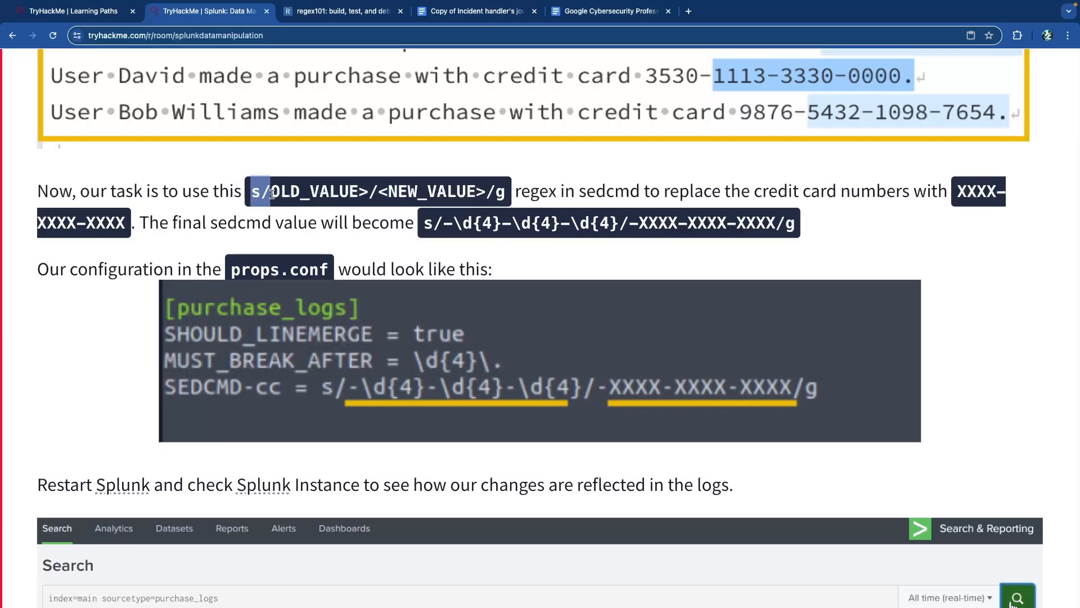
pyautogui.click(379, 194)
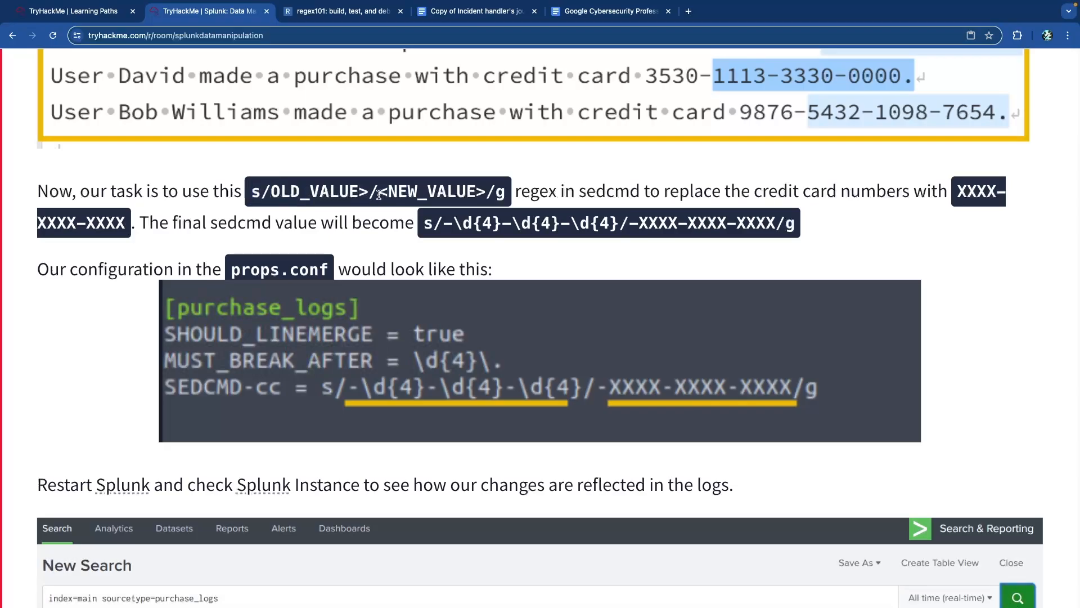
pyautogui.moveTo(382, 195); pyautogui.dragTo(615, 231)
pyautogui.click(437, 224)
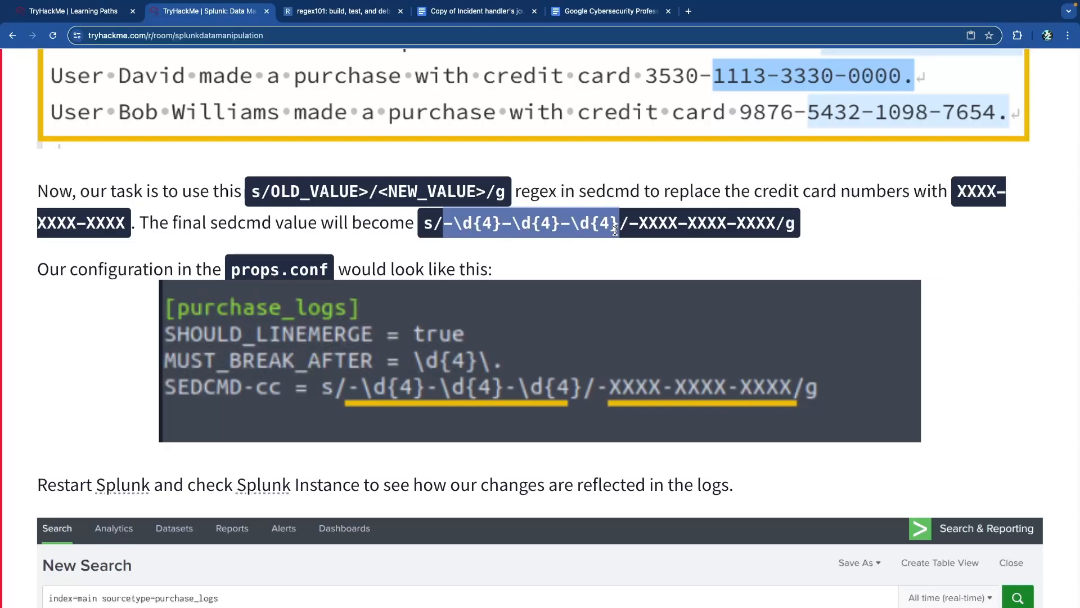
pyautogui.click(625, 229)
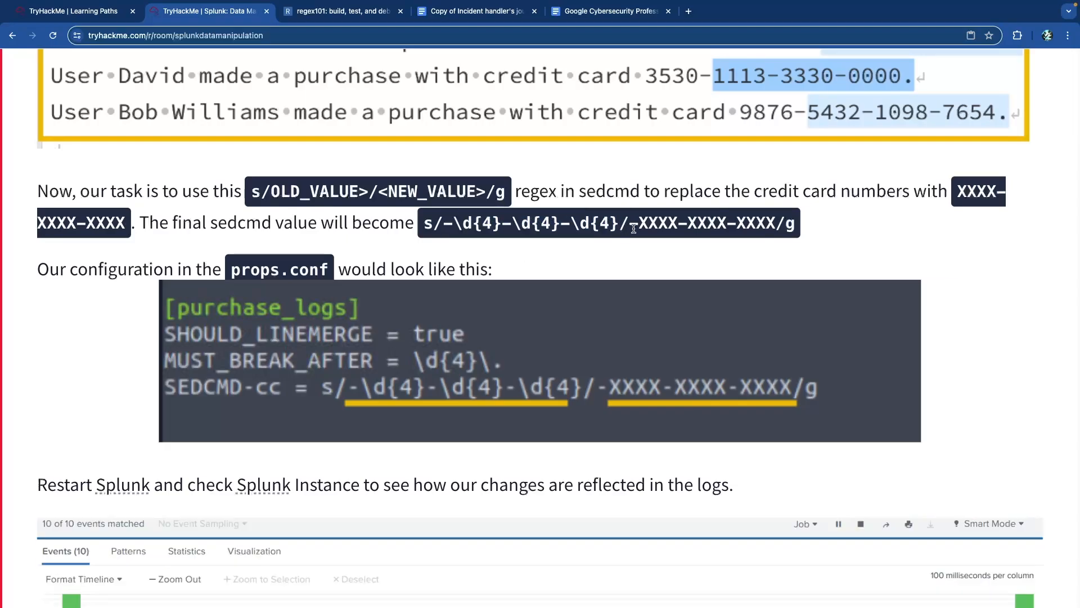
pyautogui.moveTo(777, 225); pyautogui.dragTo(628, 223)
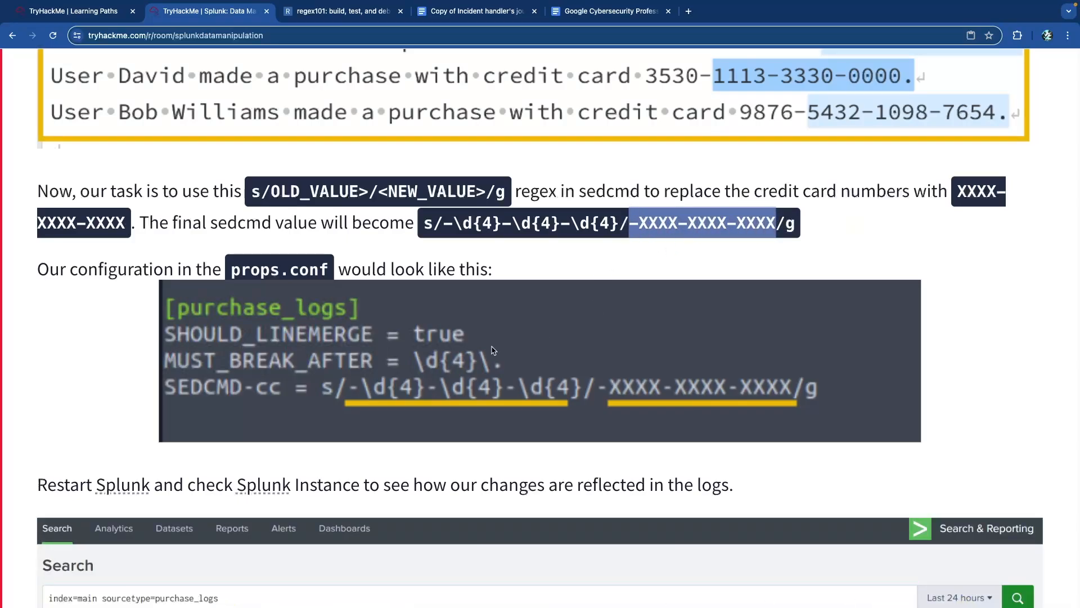
pyautogui.click(443, 224)
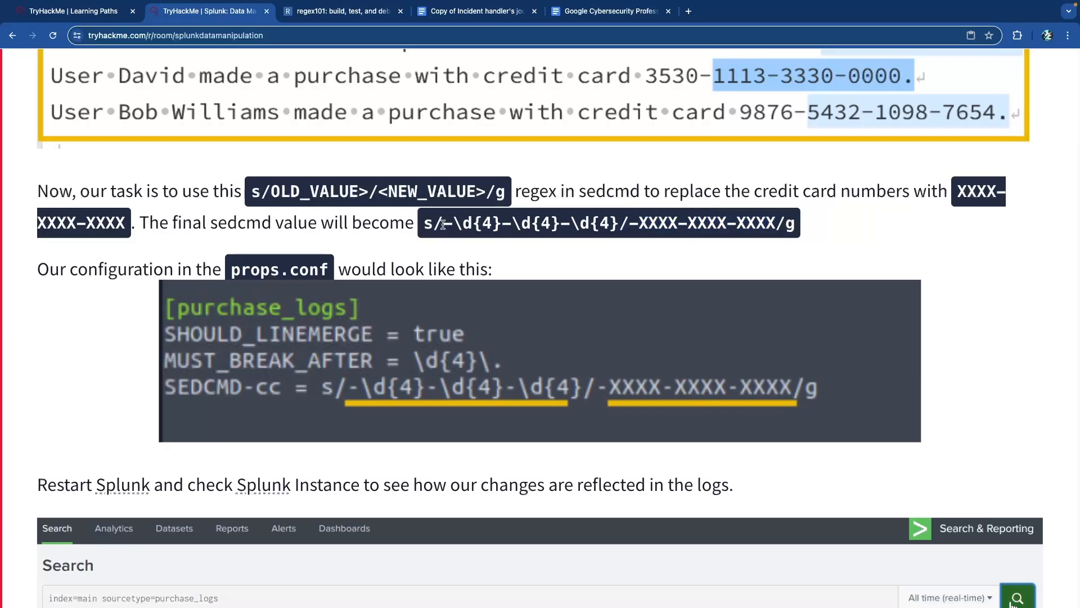
# - Scroll down to the masked XXXX-XXXX-XXXX search results and Task 8's questions
pyautogui.scroll(1, 606, 225)
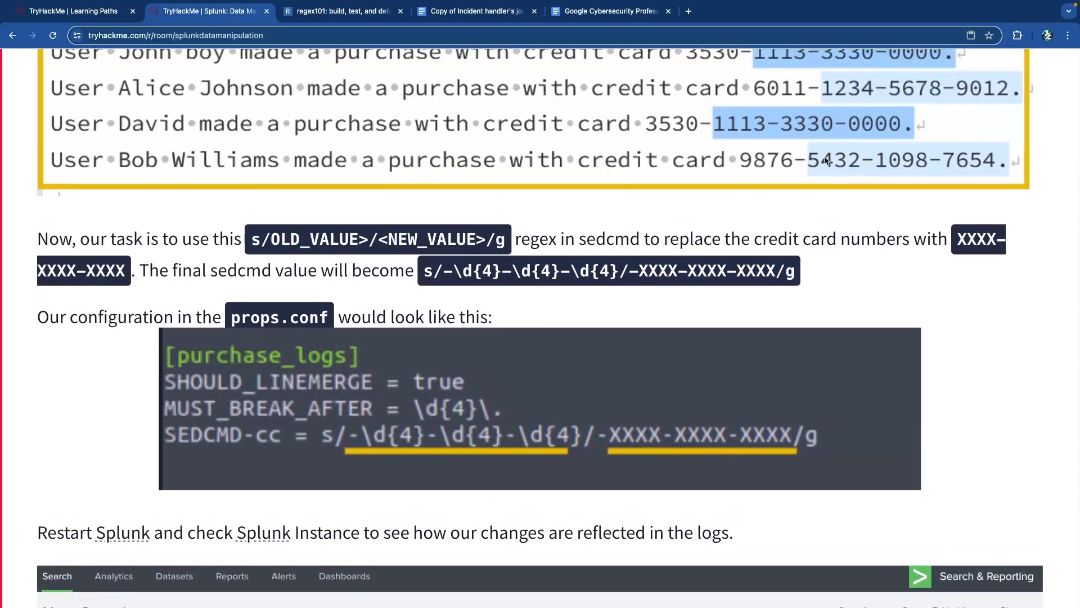
pyautogui.scroll(-10, 926, 170)
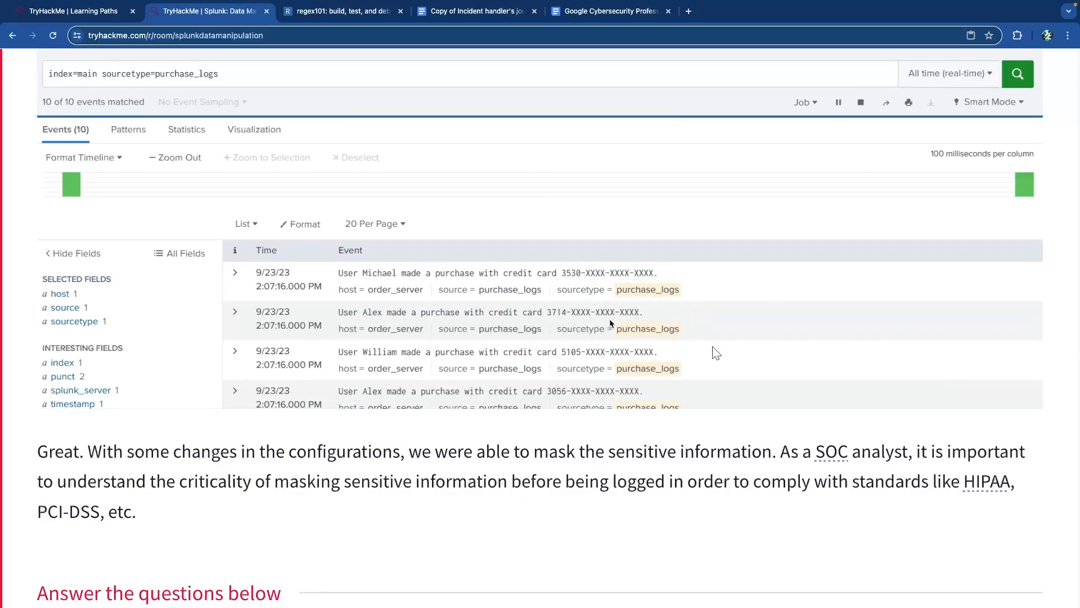
pyautogui.scroll(-1, 709, 347)
pyautogui.scroll(-1, 713, 294)
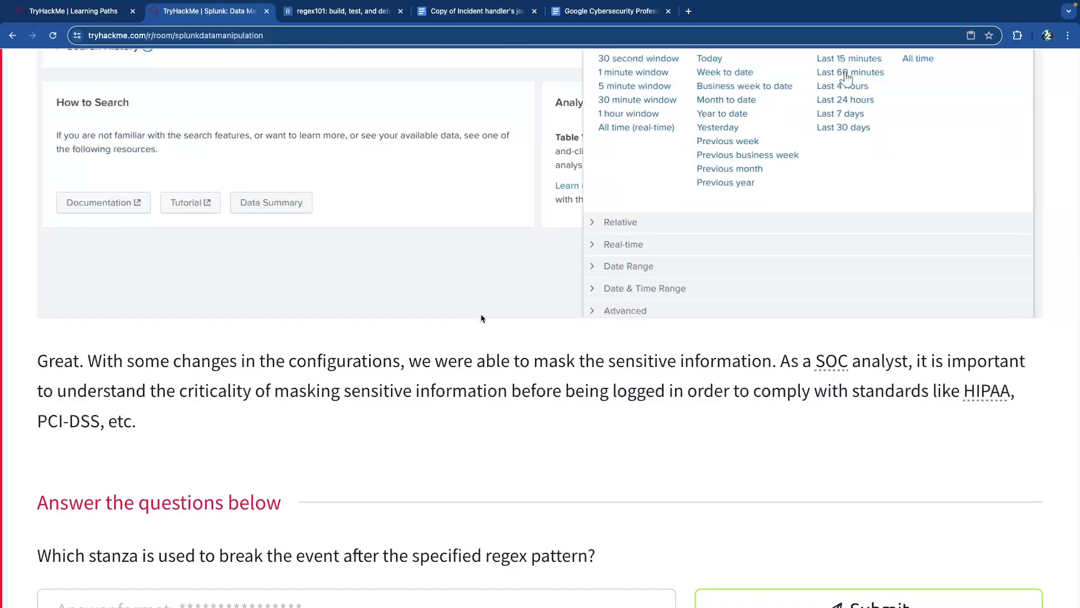
# - Scroll back up past Fixing Event Boundaries to the Sample Output and inputs.conf instructions
pyautogui.scroll(-1, 481, 313)
pyautogui.scroll(-2, 478, 312)
pyautogui.scroll(9, 479, 312)
pyautogui.scroll(13, 480, 316)
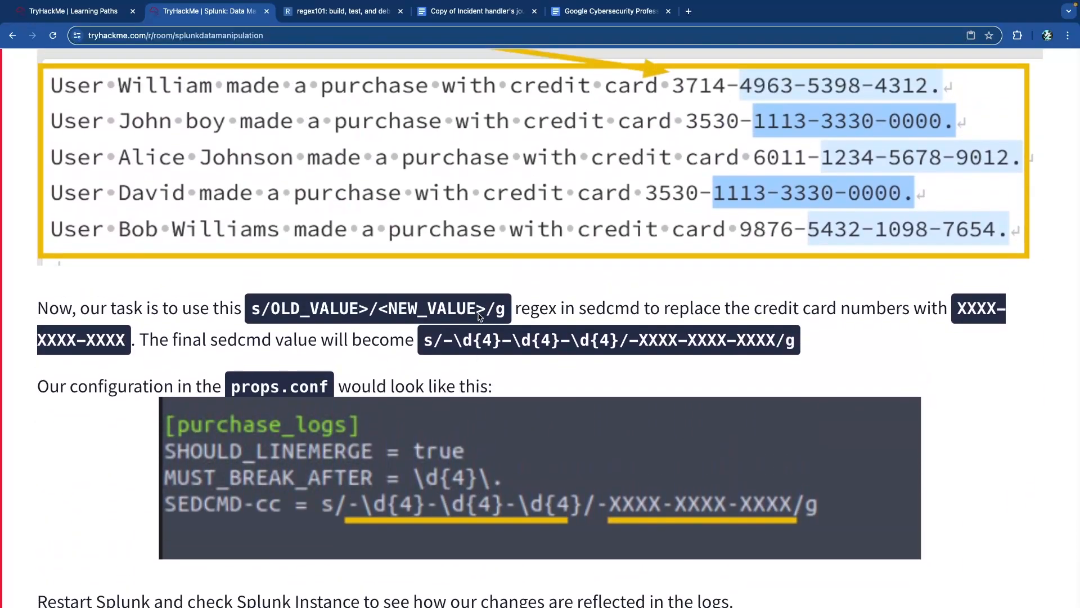
pyautogui.scroll(8, 495, 314)
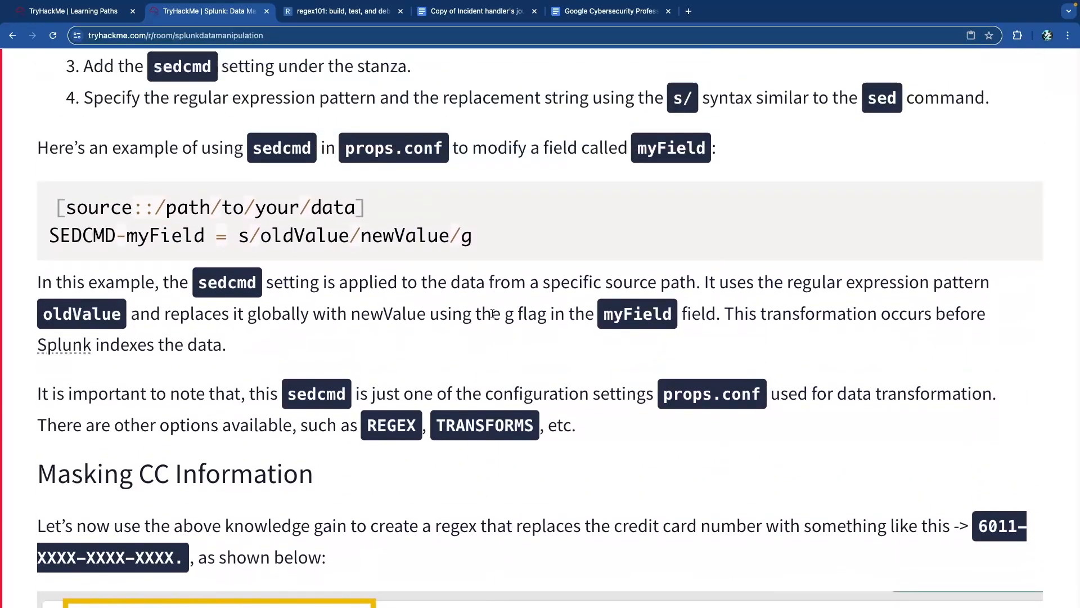
pyautogui.scroll(-10, 493, 313)
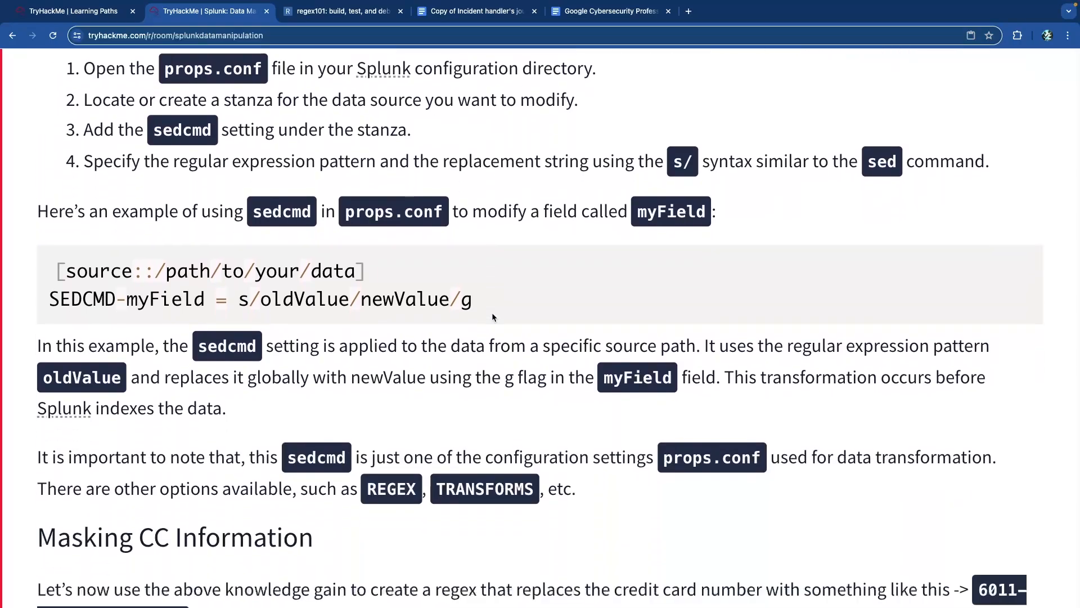
pyautogui.scroll(-1, 492, 317)
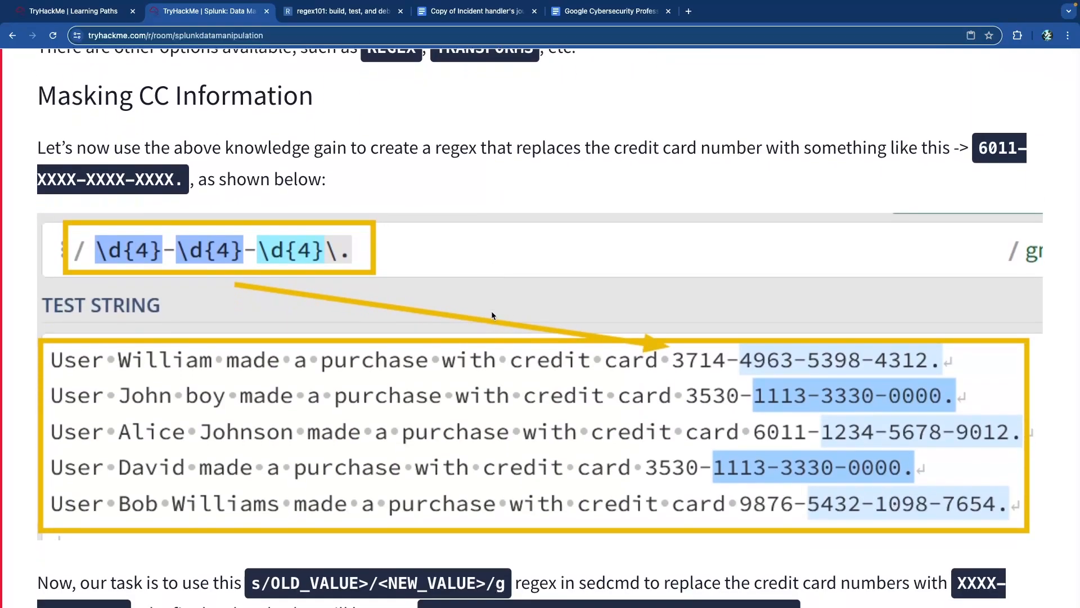
pyautogui.scroll(2, 493, 315)
pyautogui.scroll(11, 498, 315)
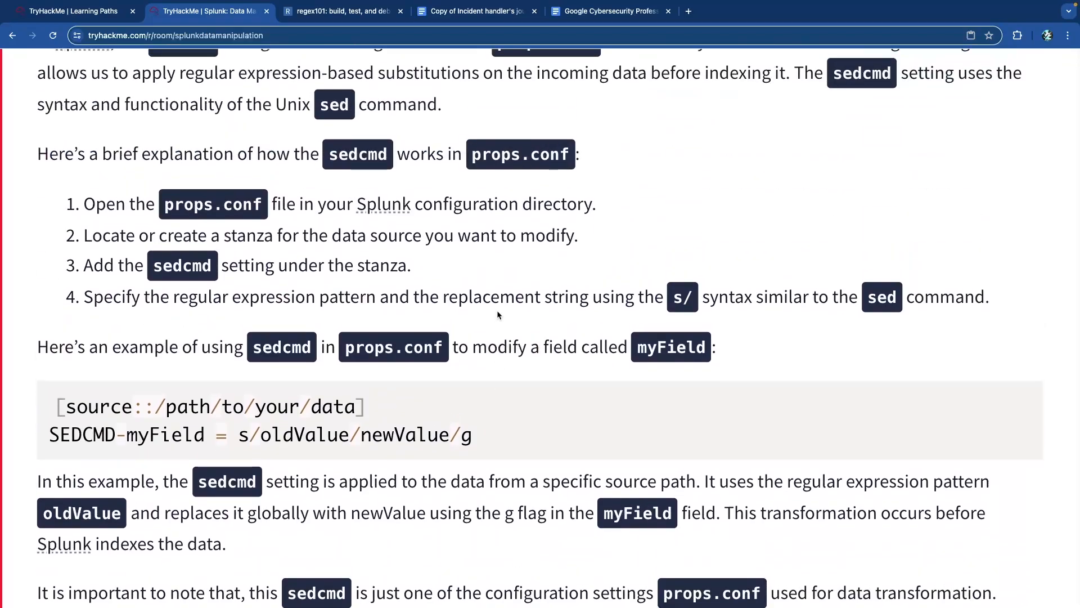
pyautogui.scroll(14, 498, 314)
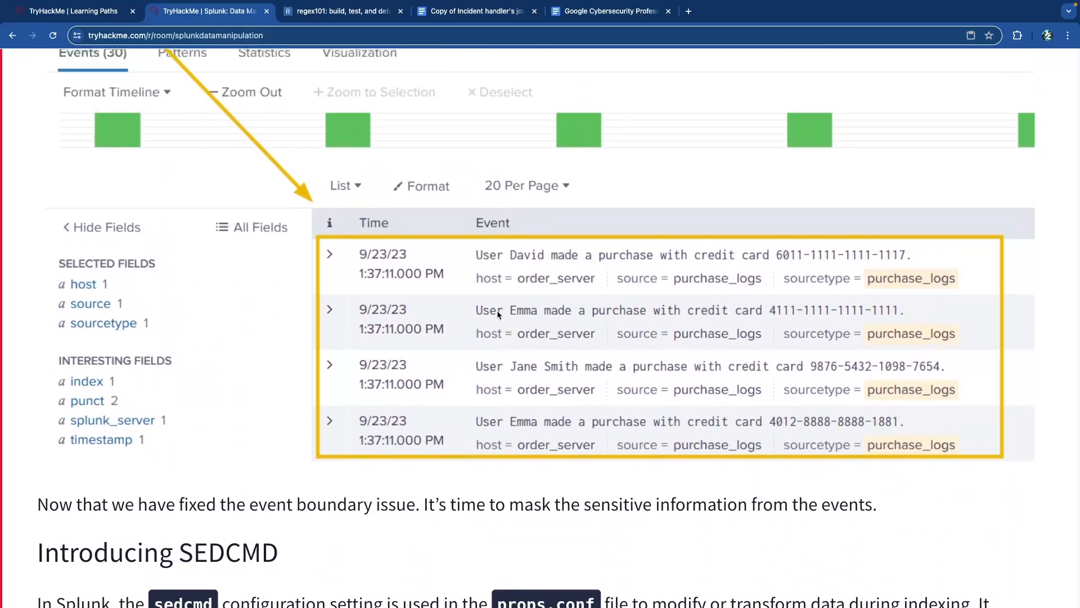
pyautogui.scroll(8, 498, 314)
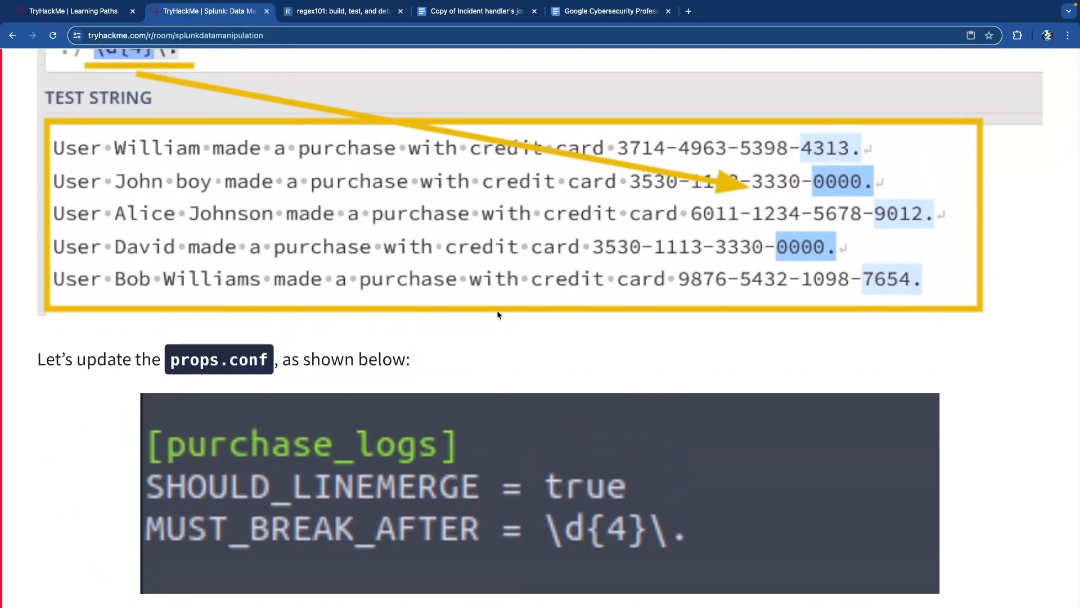
pyautogui.scroll(8, 497, 315)
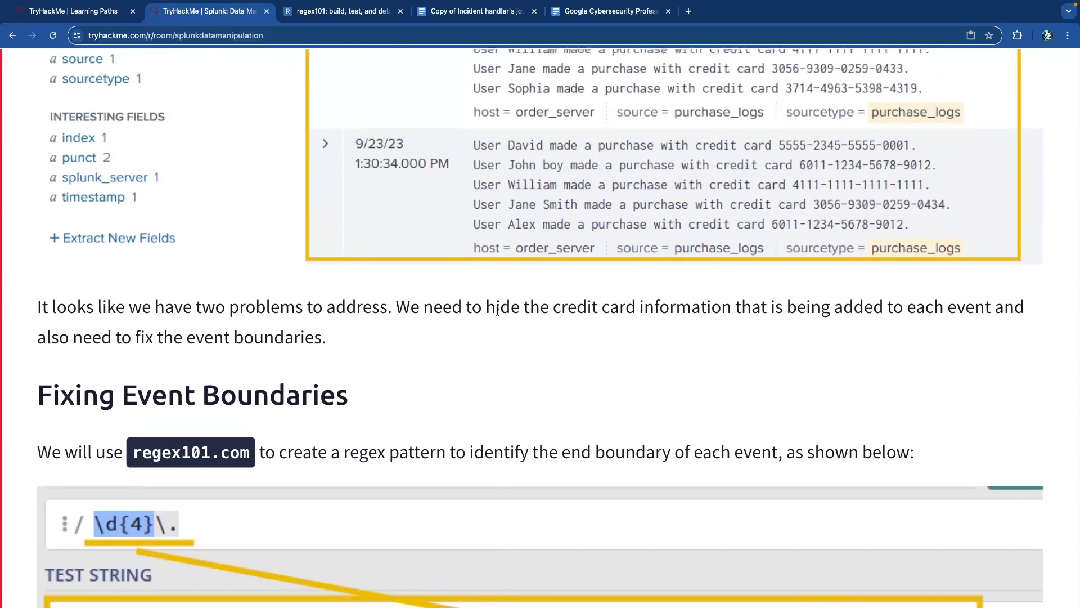
pyautogui.scroll(3, 496, 310)
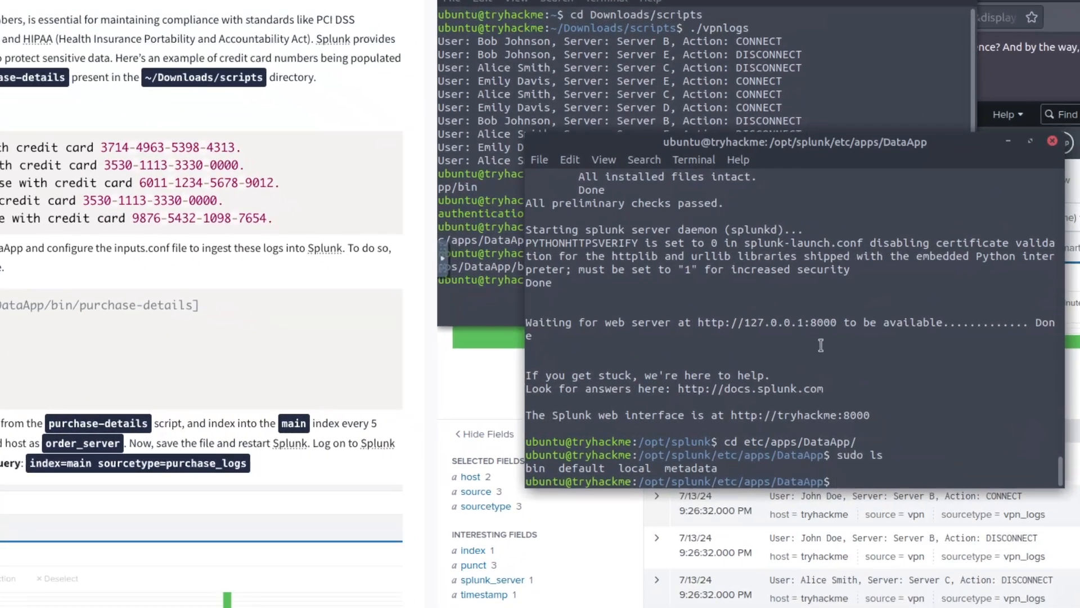
# - In the DataApp terminal, move into the default folder and list its files with sudo ls
pyautogui.click(822, 196)
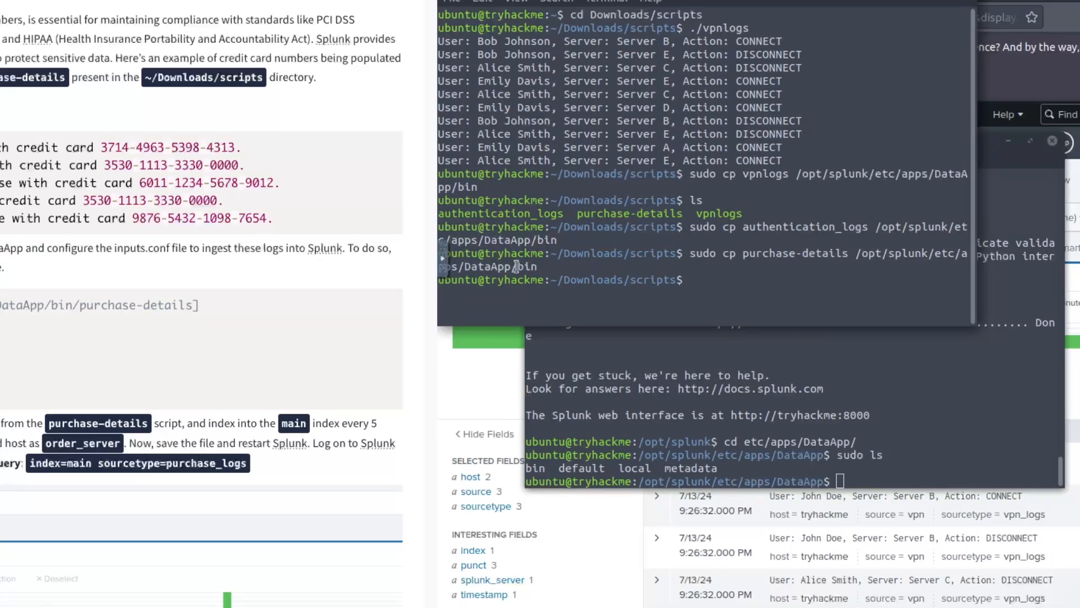
pyautogui.click(878, 476)
pyautogui.write('cd default')
pyautogui.press('Return')
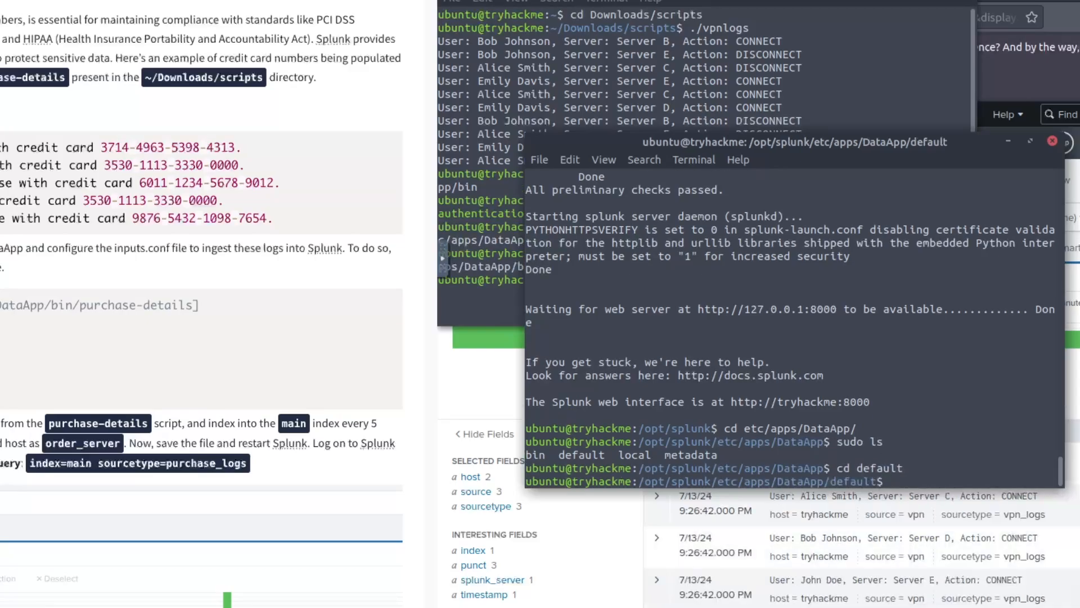
pyautogui.write('sudo ls')
pyautogui.press('Return')
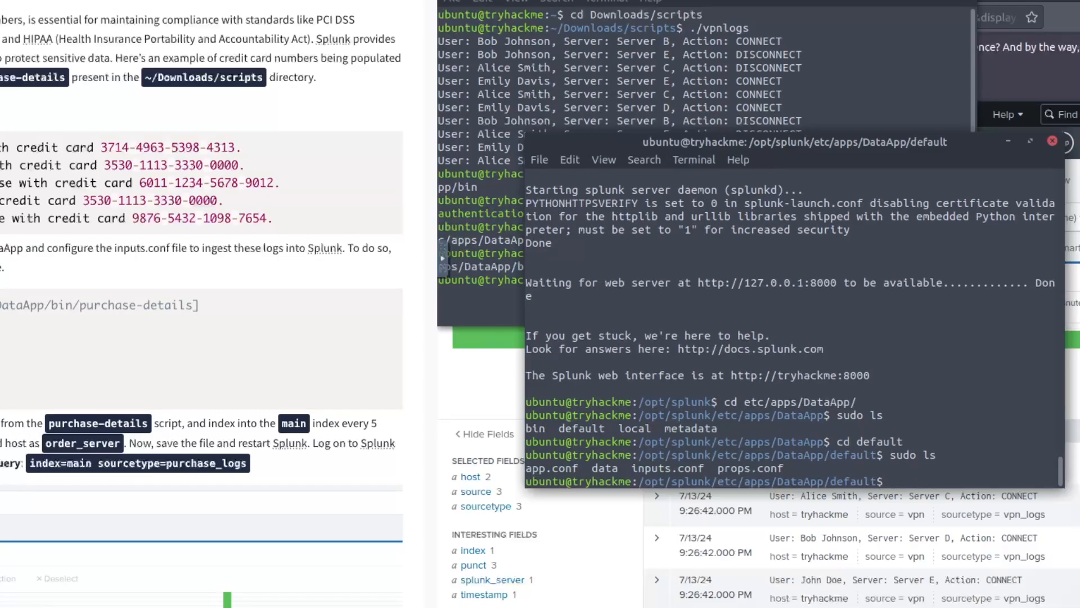
# - Open inputs.conf with sudo nano and add blank lines after the authentication_logs stanza
pyautogui.write('sudo nano ')
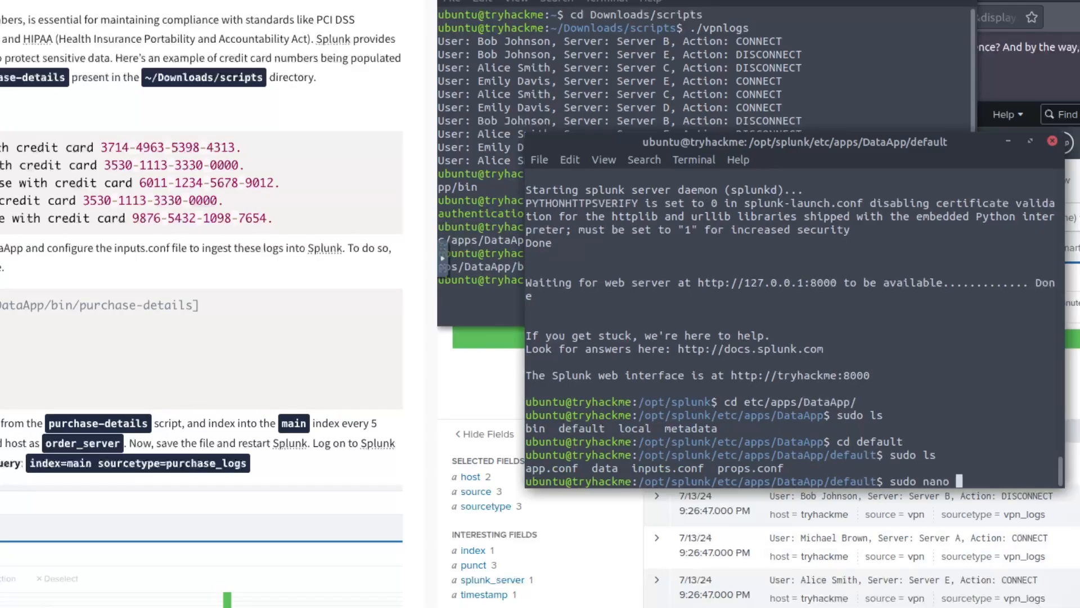
pyautogui.write('inputs.conf')
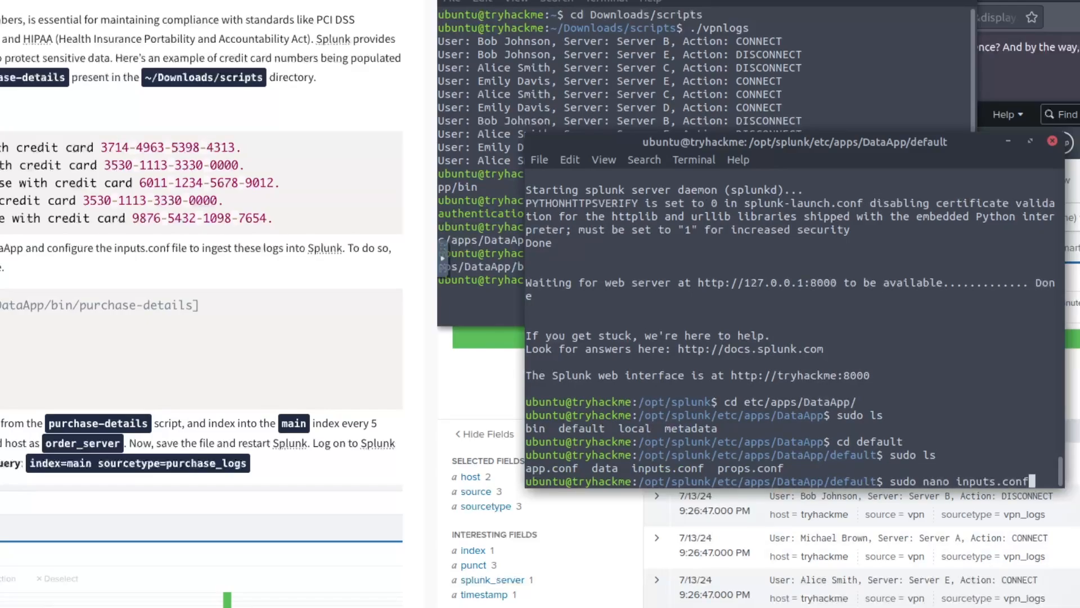
pyautogui.press('Return')
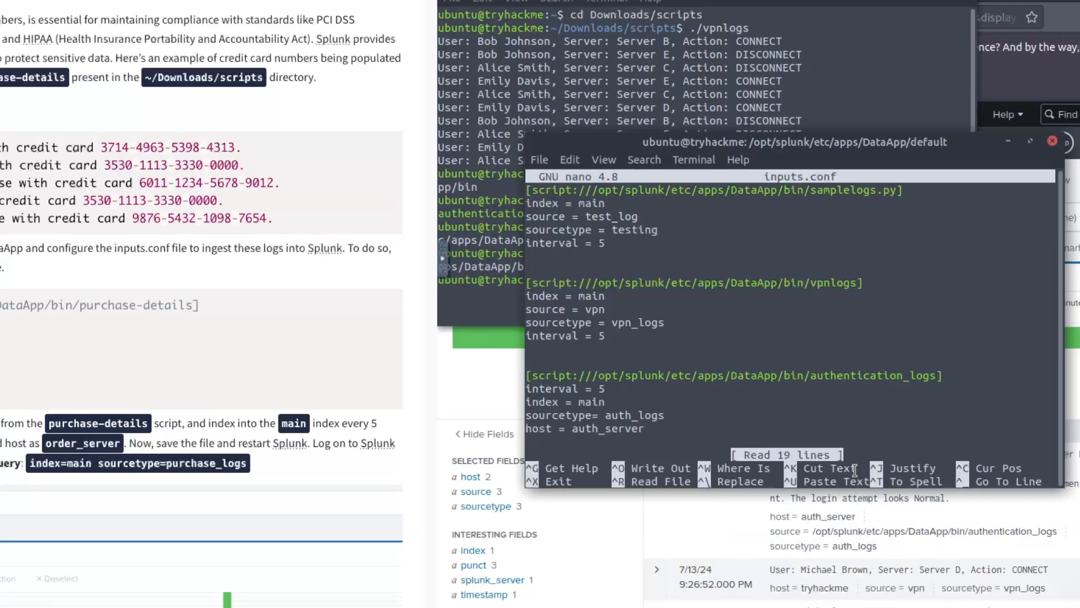
pyautogui.press('Down')
pyautogui.press('Down')
pyautogui.press('Down')
pyautogui.press('Down')
pyautogui.press('Down')
pyautogui.press('Down')
pyautogui.press('Down')
pyautogui.press('Down')
pyautogui.press('Down')
pyautogui.press('Down')
pyautogui.press('Down')
pyautogui.press('Down')
pyautogui.press('Down')
pyautogui.press('Down')
pyautogui.press('Down')
pyautogui.press('Down')
pyautogui.press('Down')
pyautogui.press('Down')
pyautogui.press('Return')
pyautogui.press('Return')
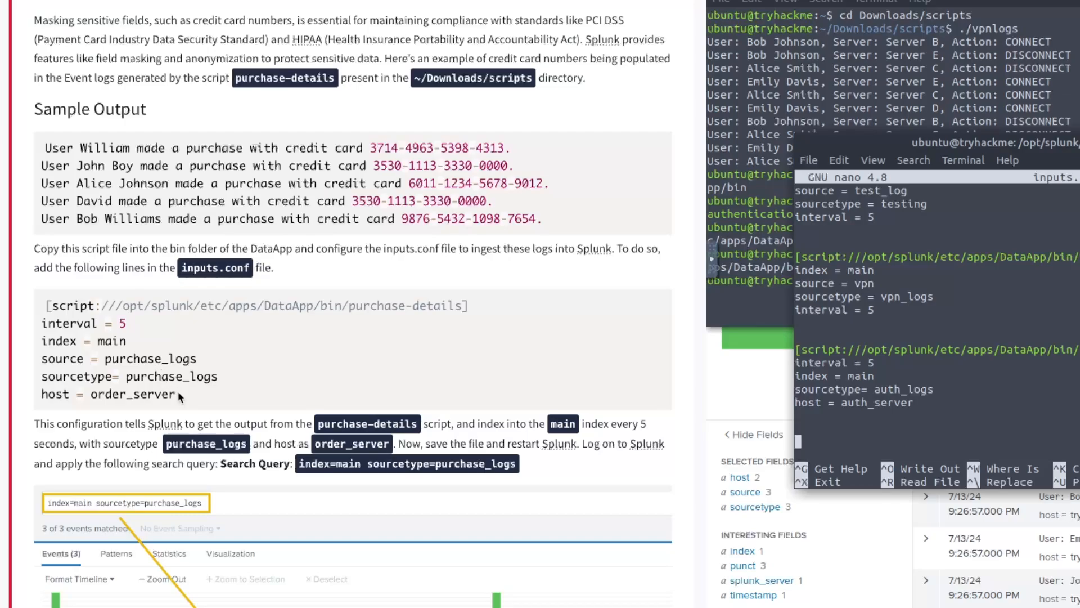
# - Copy the tutorial's purchase-details input stanza and paste it into inputs.conf
pyautogui.moveTo(179, 396); pyautogui.dragTo(36, 306)
pyautogui.rightClick(60, 305)
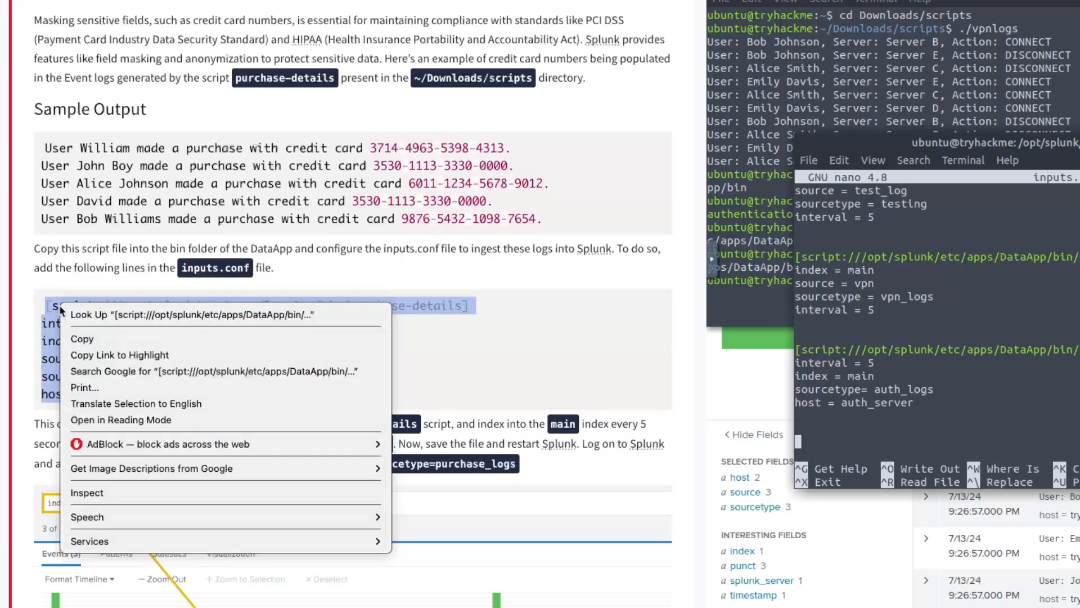
pyautogui.click(103, 338)
pyautogui.click(889, 437)
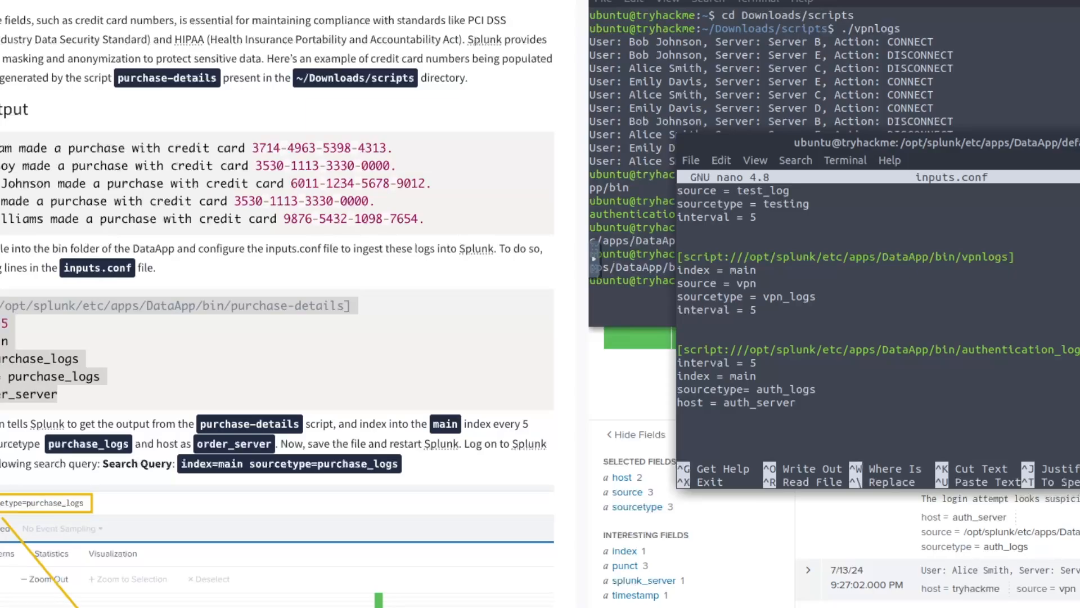
pyautogui.rightClick(740, 442)
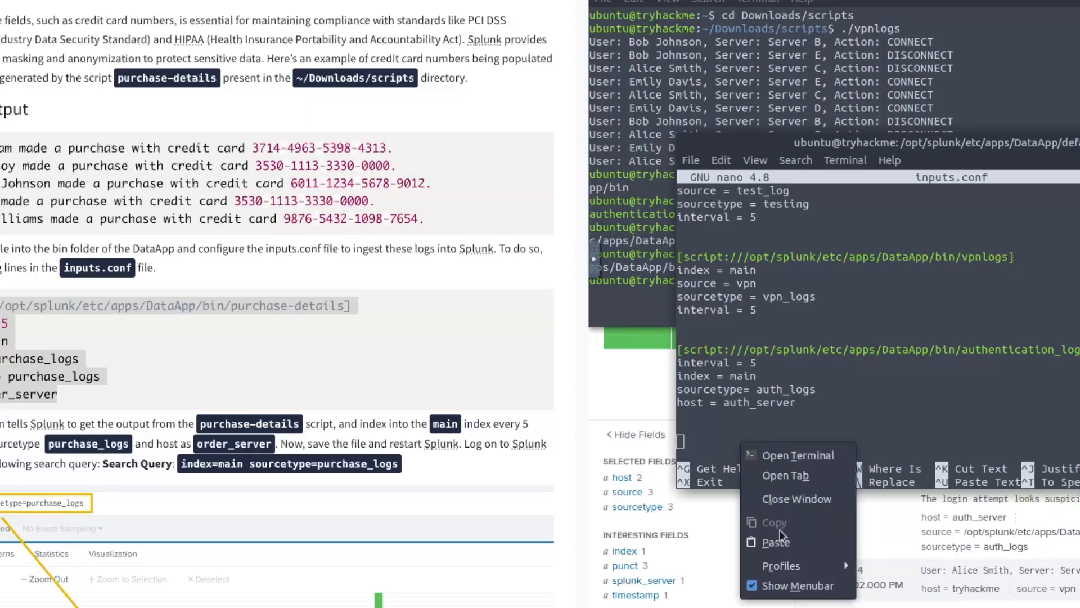
pyautogui.click(785, 542)
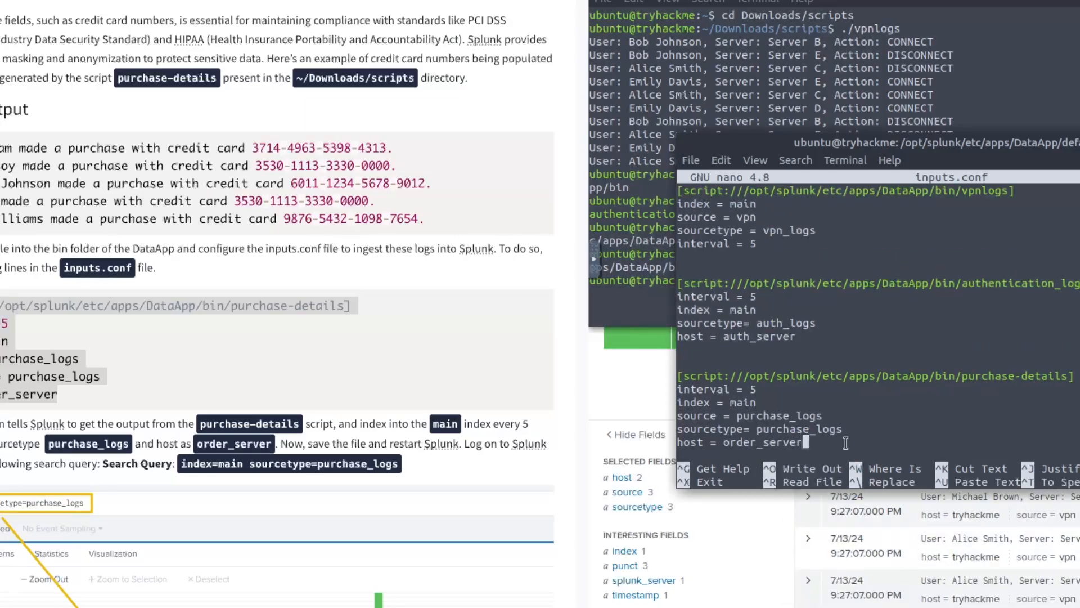
# - Save inputs.conf, exit nano, and open props.conf with sudo nano
pyautogui.hotkey('ctrl', 'o')
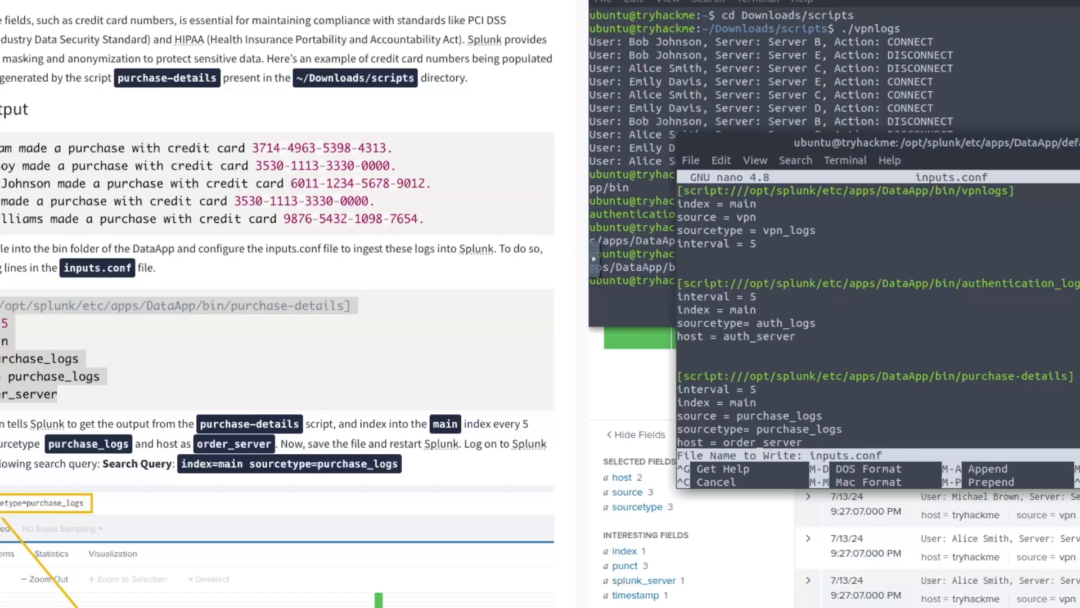
pyautogui.press('Return')
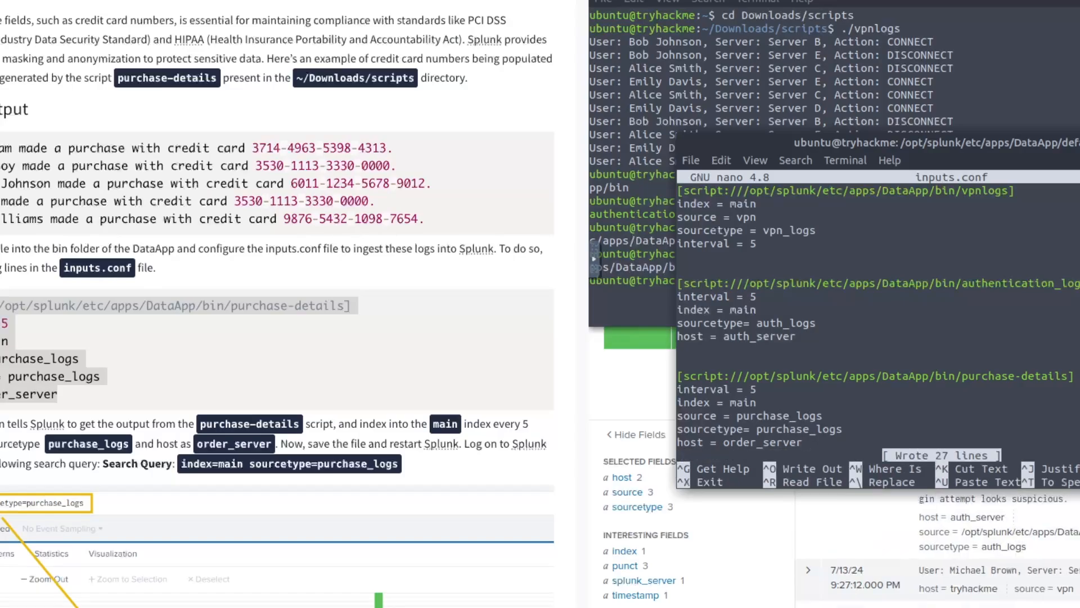
pyautogui.hotkey('ctrl', 'x')
pyautogui.write('sudo n')
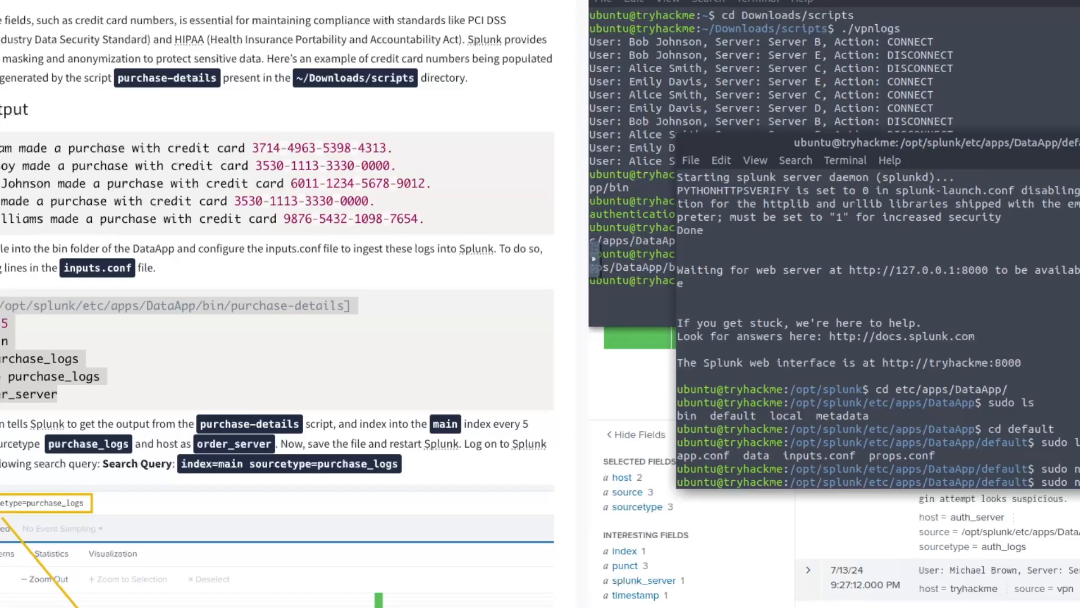
pyautogui.press('Return')
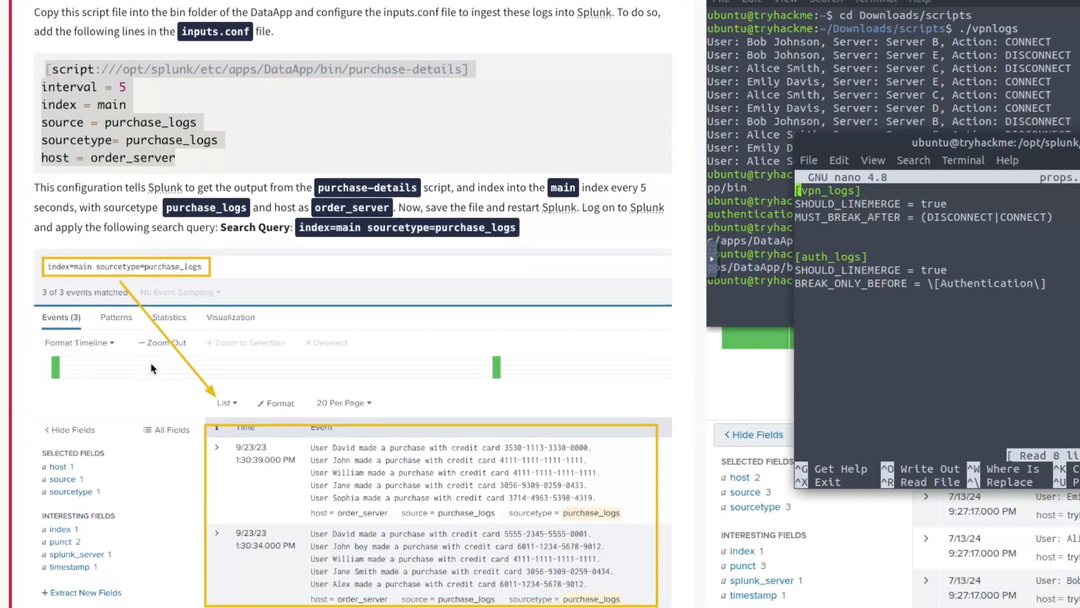
# - Scroll the tutorial to its props.conf example for purchase_logs
pyautogui.scroll(-1, 145, 357)
pyautogui.scroll(-14, 140, 344)
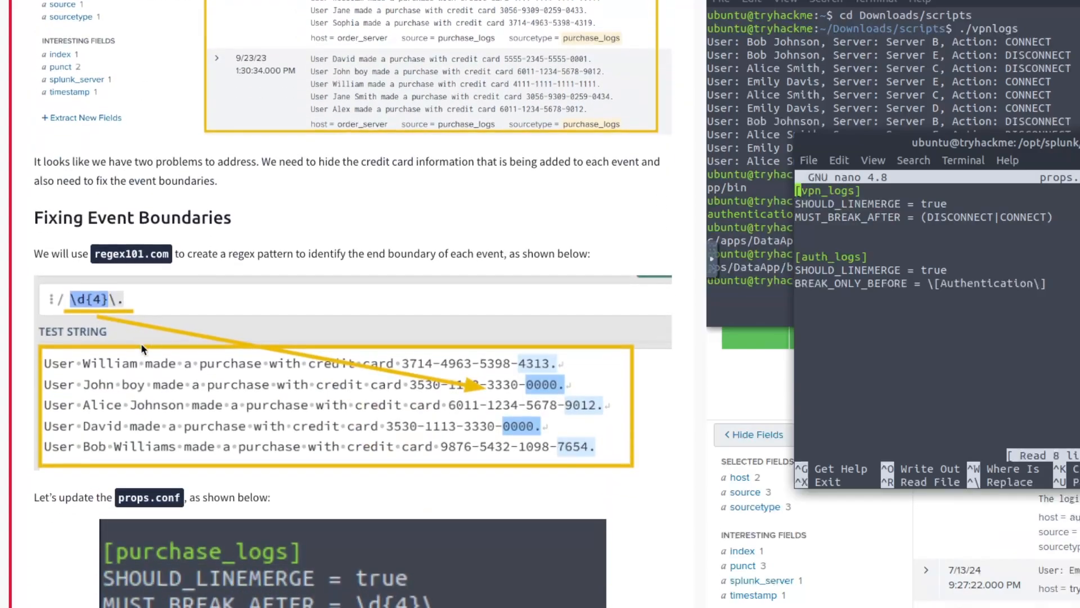
pyautogui.scroll(2, 141, 343)
pyautogui.scroll(-4, 141, 337)
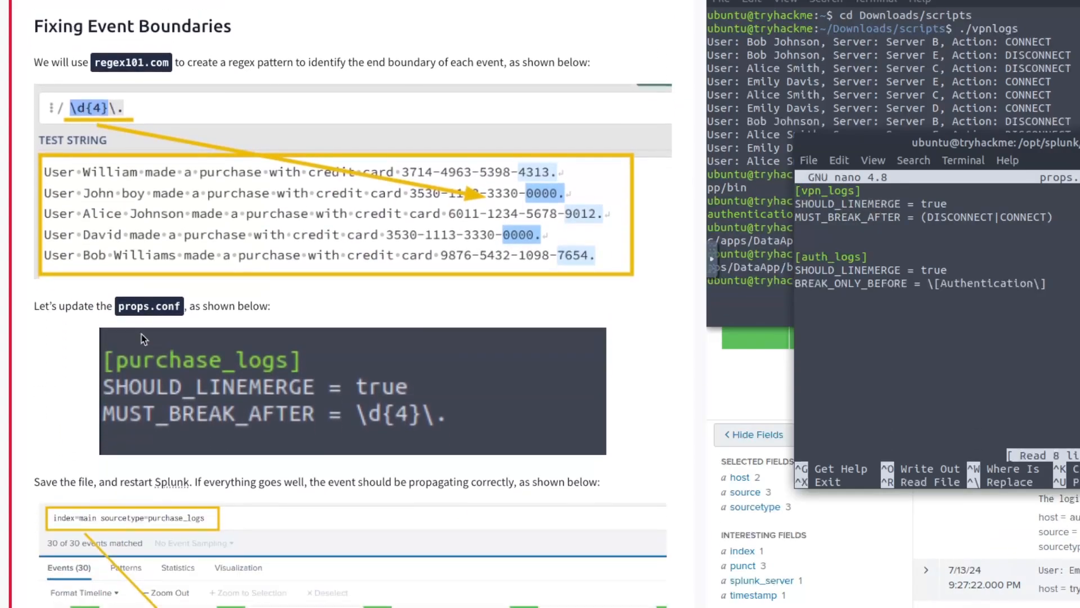
pyautogui.scroll(1, 140, 333)
pyautogui.scroll(-5, 141, 333)
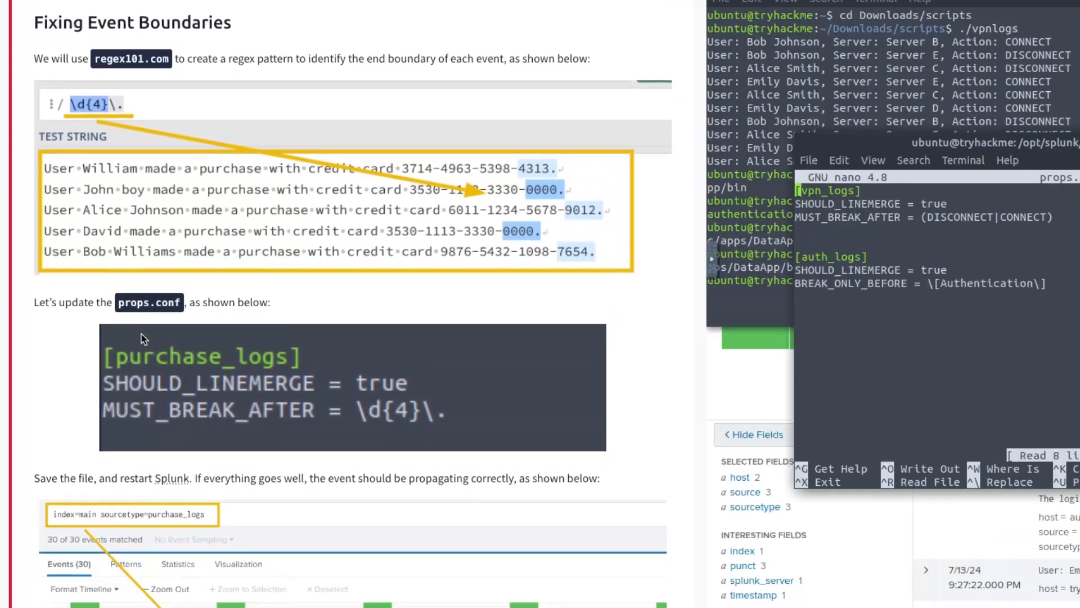
pyautogui.scroll(2, 142, 338)
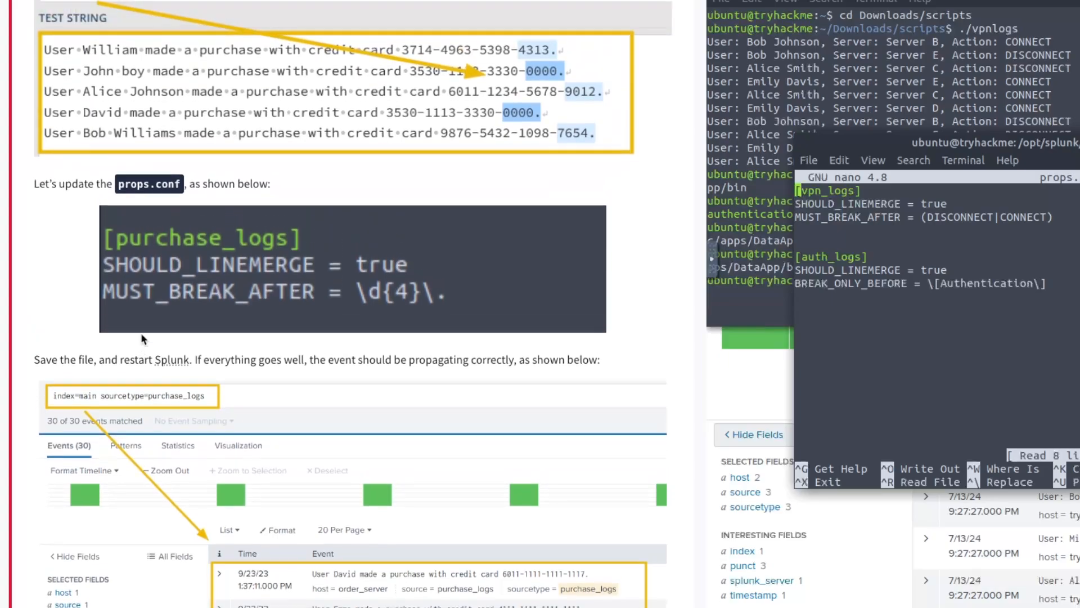
pyautogui.scroll(-11, 142, 338)
pyautogui.scroll(-6, 142, 338)
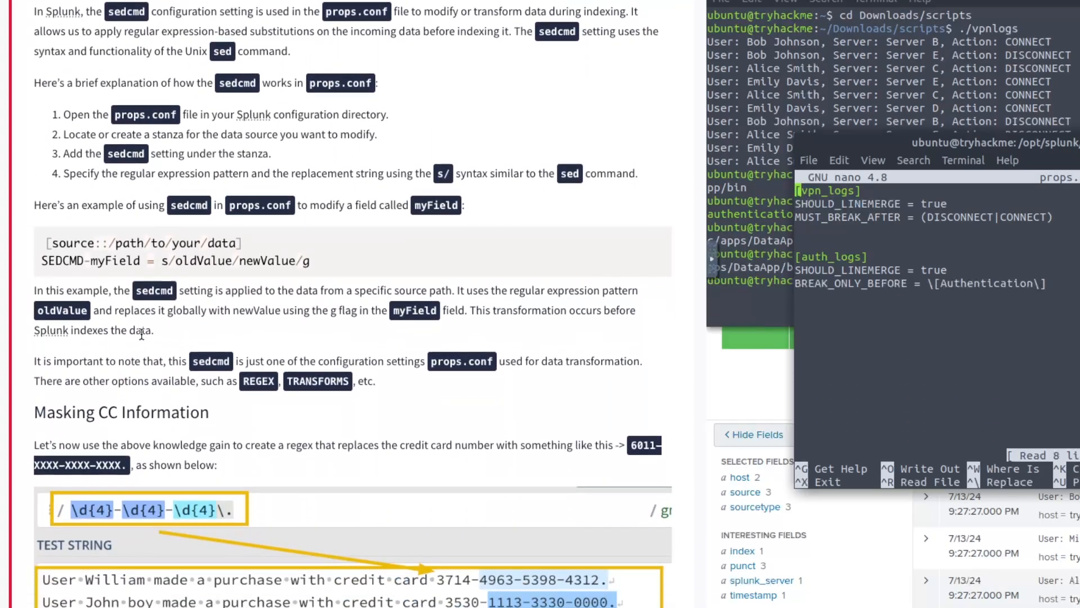
pyautogui.scroll(-9, 141, 338)
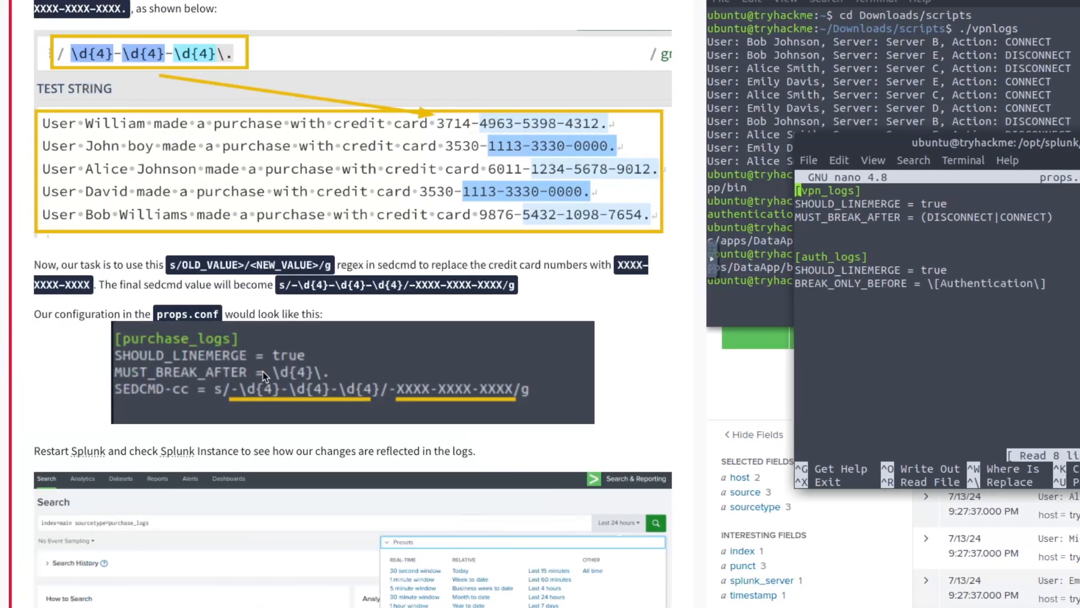
# - Study the enlarged props.conf example, then add blank lines below the auth_logs stanza
pyautogui.click(247, 367)
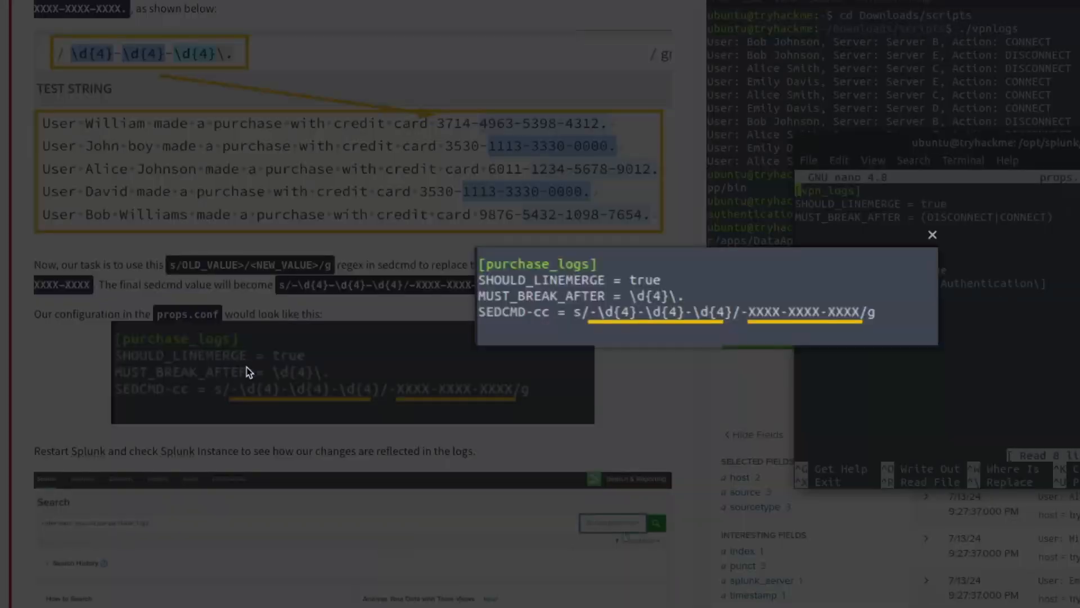
pyautogui.click(296, 325)
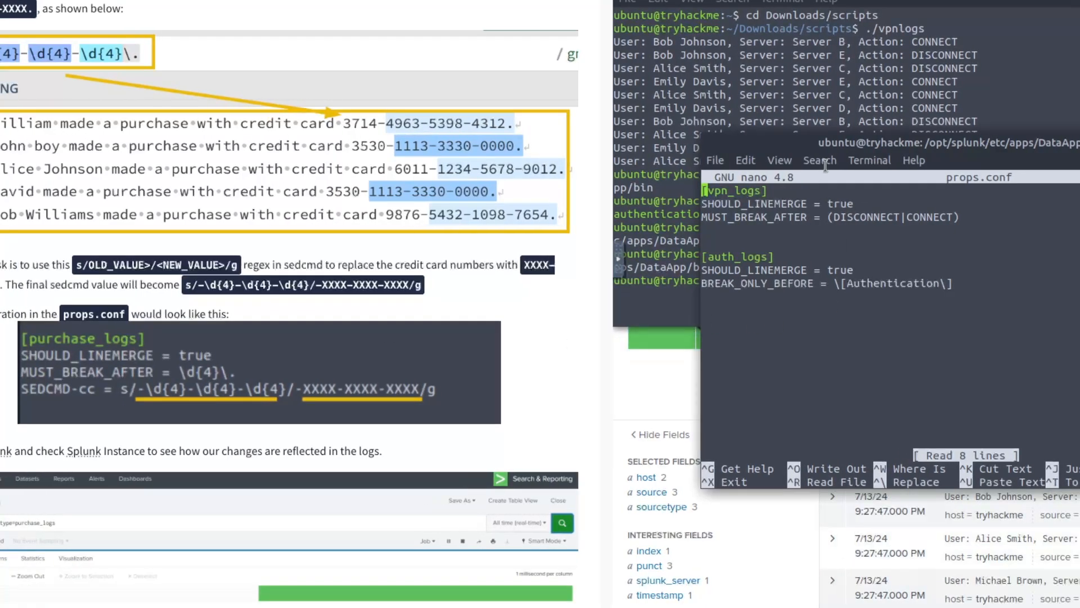
pyautogui.moveTo(845, 143); pyautogui.dragTo(779, 143)
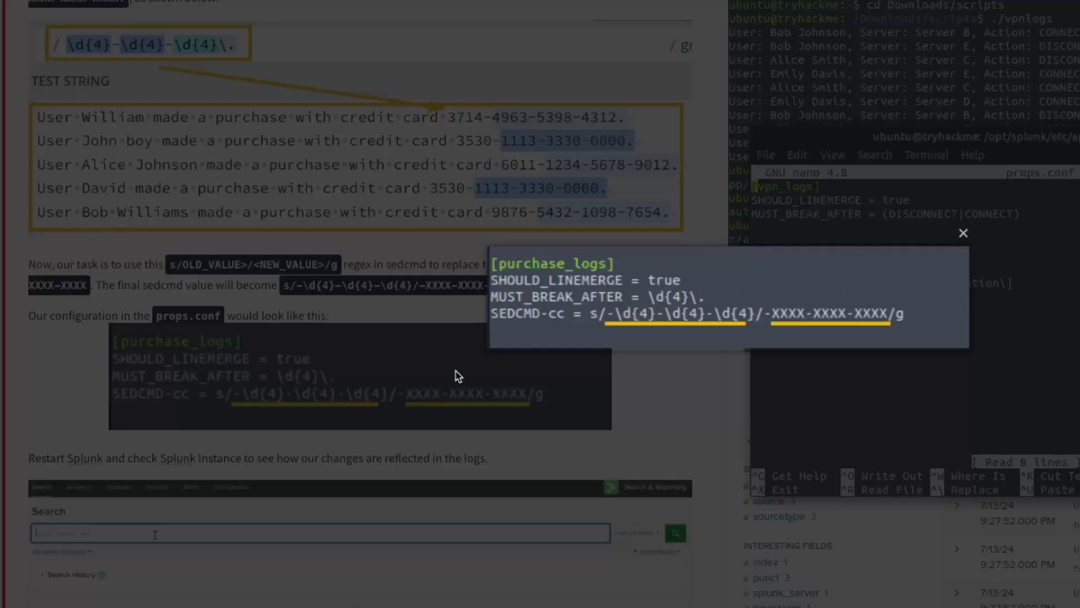
pyautogui.click(457, 369)
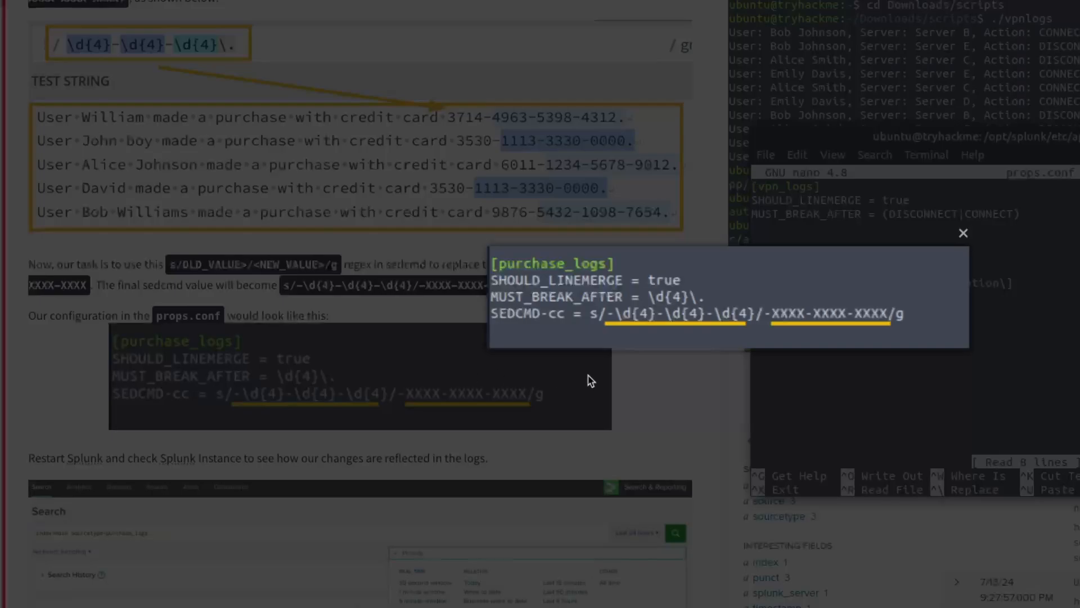
pyautogui.click(651, 386)
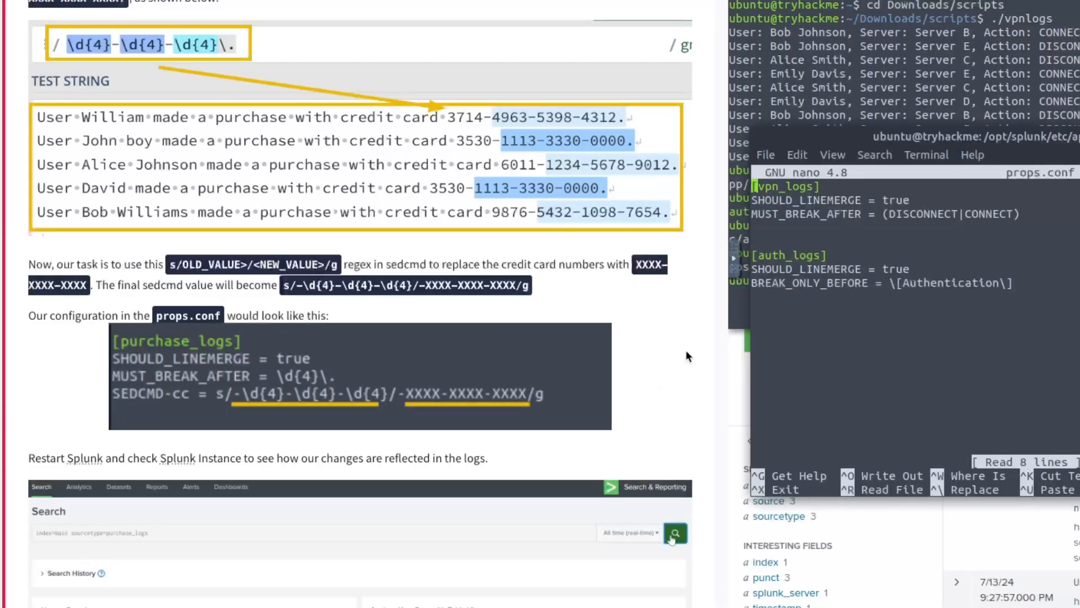
pyautogui.press('Down')
pyautogui.press('Down')
pyautogui.press('Down')
pyautogui.press('Down')
pyautogui.press('Down')
pyautogui.press('Down')
pyautogui.press('Down')
pyautogui.press('Down')
pyautogui.press('Return')
pyautogui.press('Return')
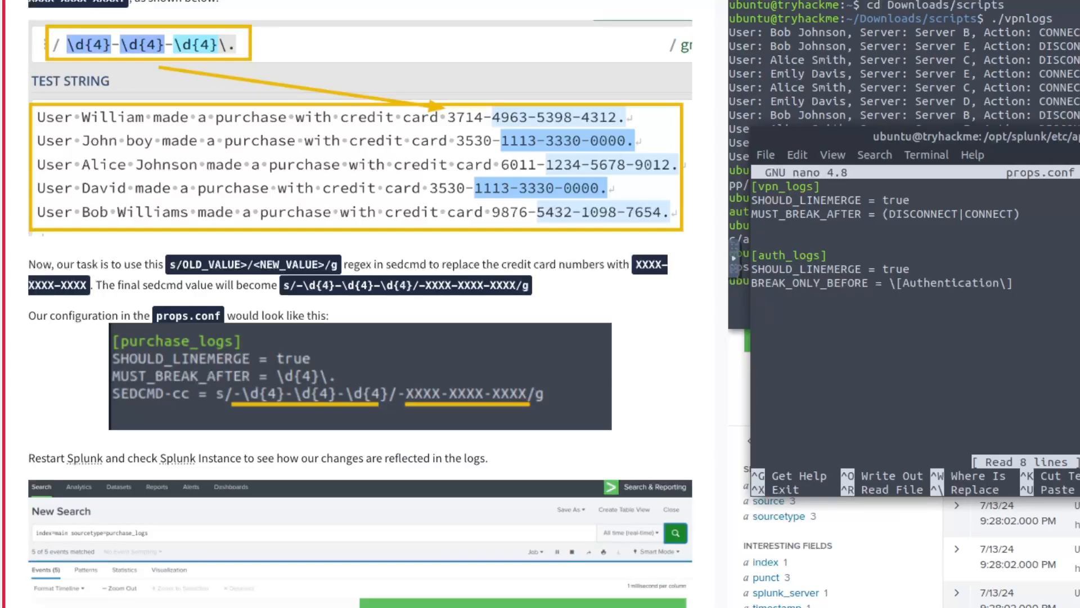
# - Type [purchase_logs] with SHOULD_LINEMERGE = true, MUST_BREAK_AFTER = \d{4}\. and the SEDCMD-CC XXXX masking rule
pyautogui.write('[purchase_logs]')
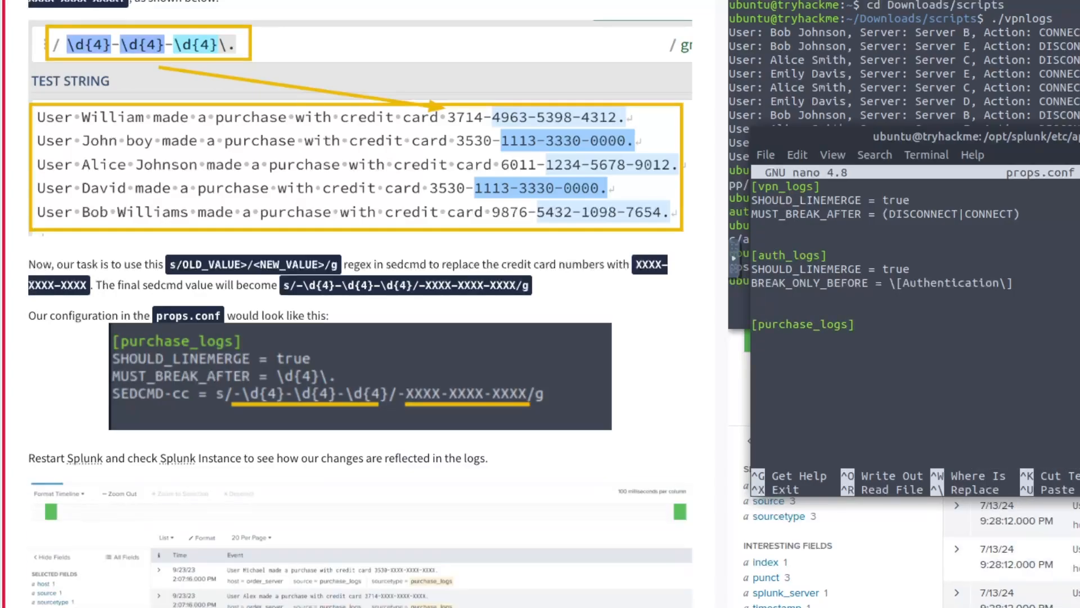
pyautogui.press('Return')
pyautogui.write('SHOULD_LINEMERGE = true')
pyautogui.press('Return')
pyautogui.write('must_break')
pyautogui.write('T_BREAK_AFTER = \\d{4}\\.')
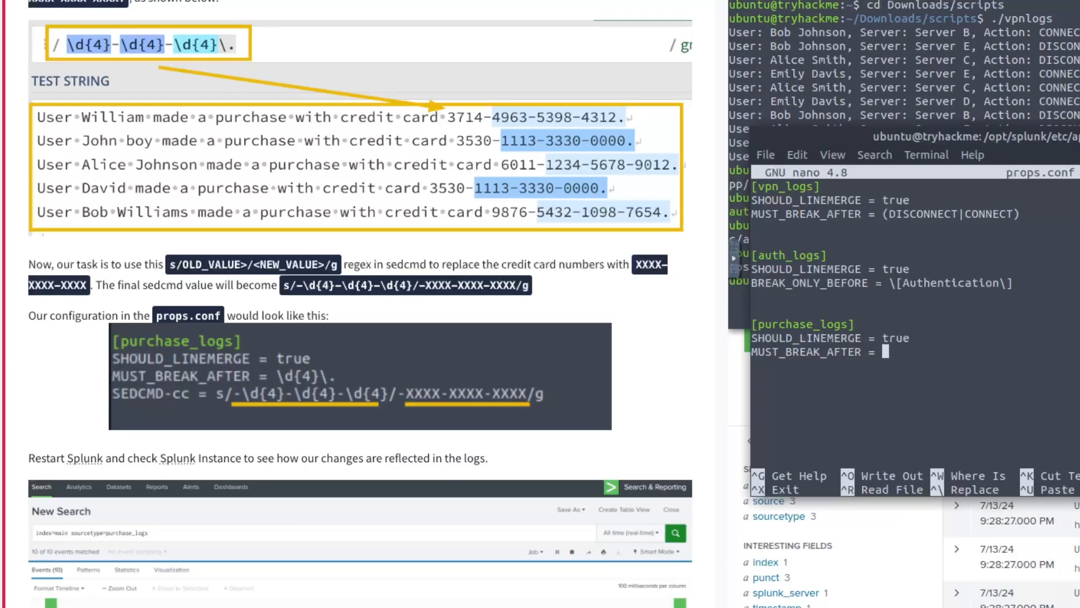
pyautogui.press('Return')
pyautogui.write('SEDCMD-CC = s/')
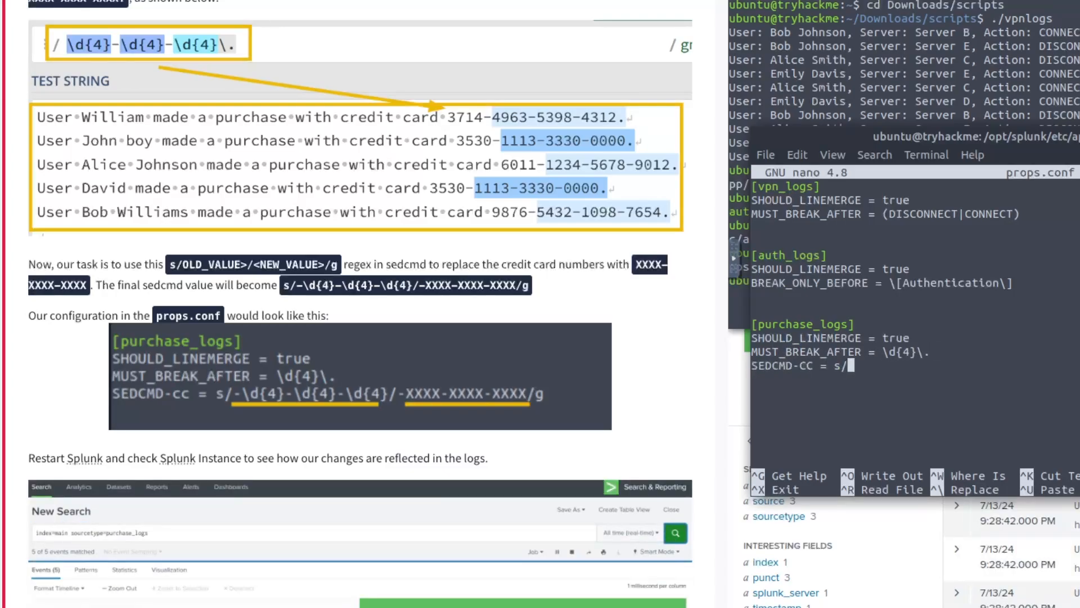
pyautogui.write('-\\d{4}-\\')
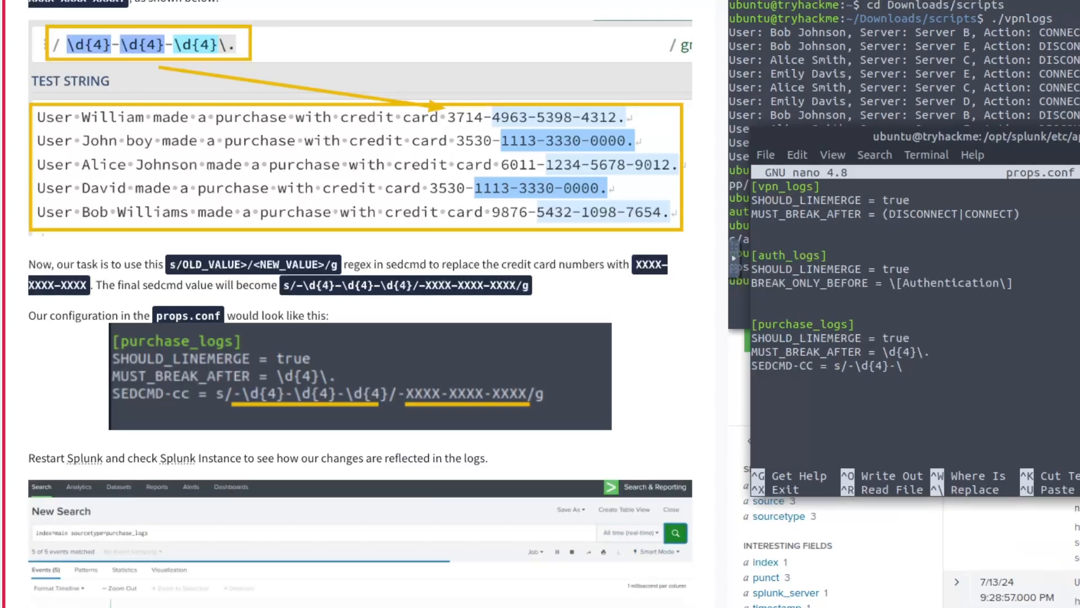
pyautogui.write('d{4}-\\d{4}/-XXXX-XXXX-XXXX')
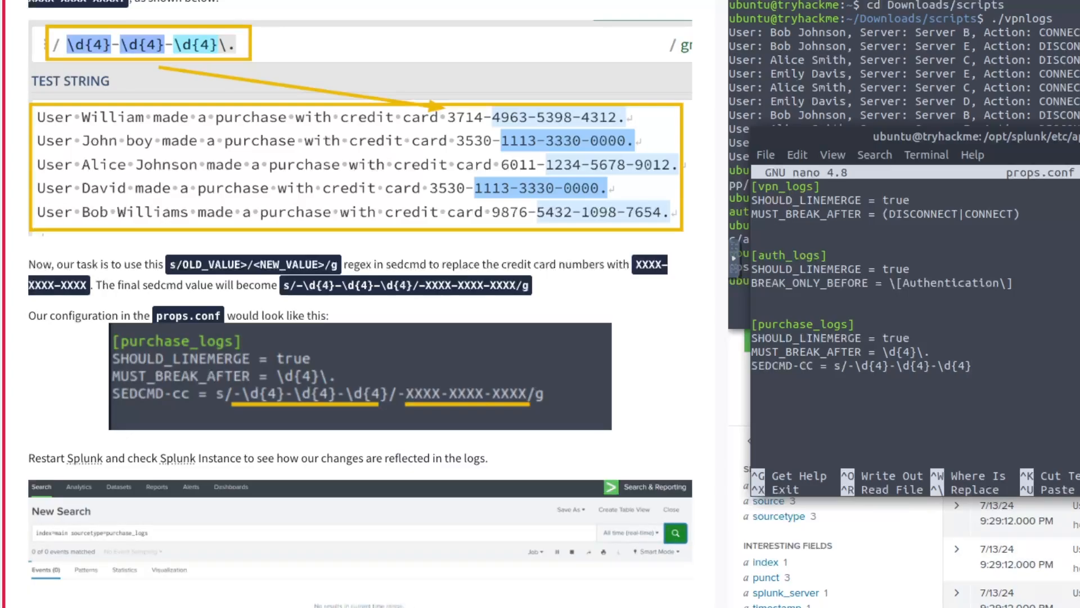
pyautogui.write('/g')
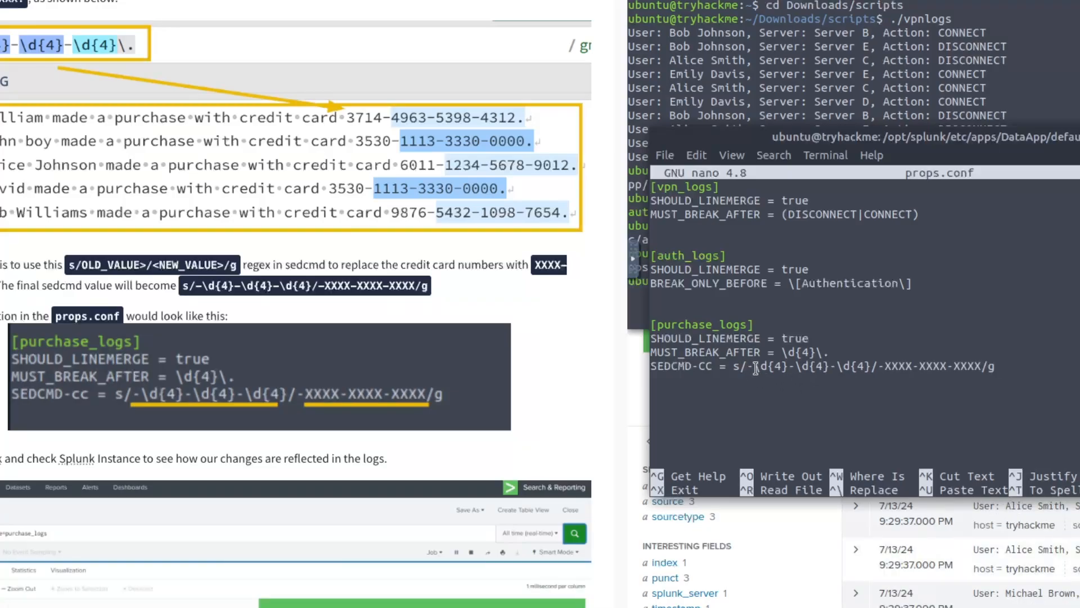
# - Check the SEDCMD-CC digit groups and XXXX replacements, then save props.conf and exit nano
pyautogui.moveTo(770, 368); pyautogui.dragTo(788, 369)
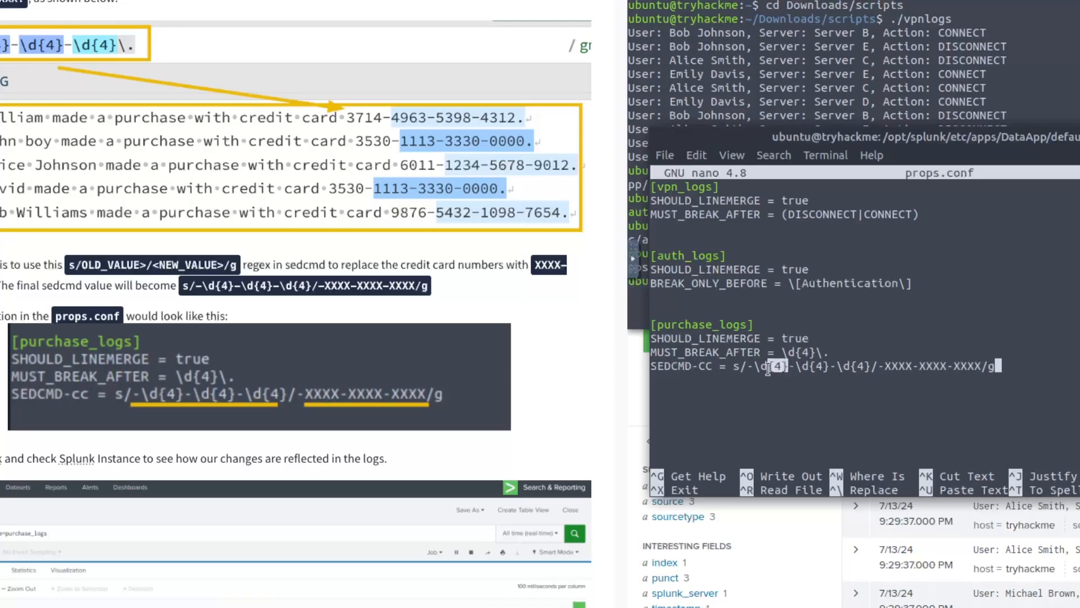
pyautogui.click(801, 373)
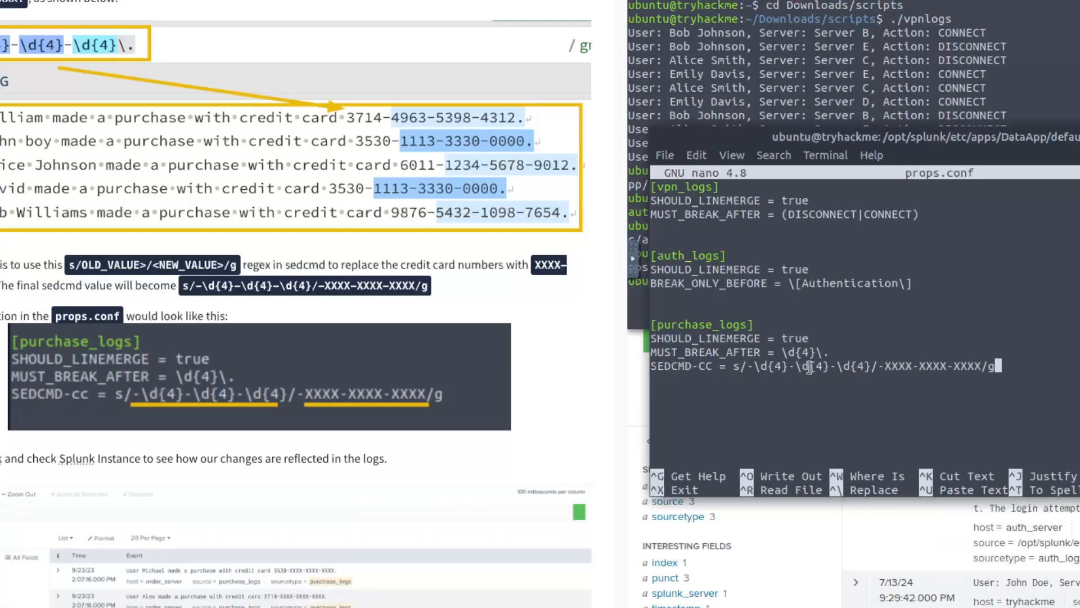
pyautogui.moveTo(828, 366); pyautogui.dragTo(820, 367)
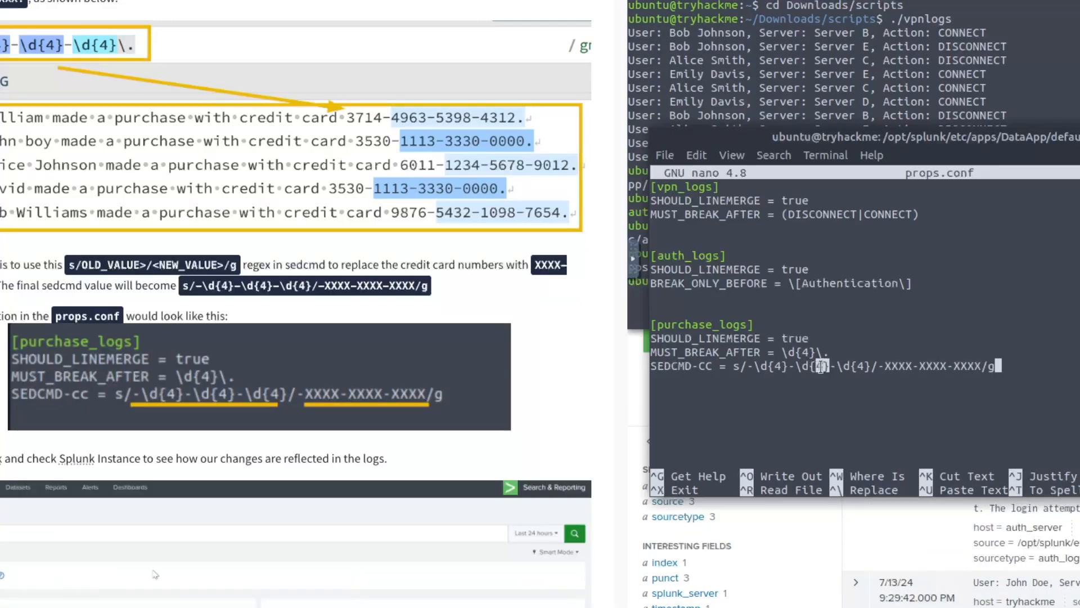
pyautogui.click(841, 368)
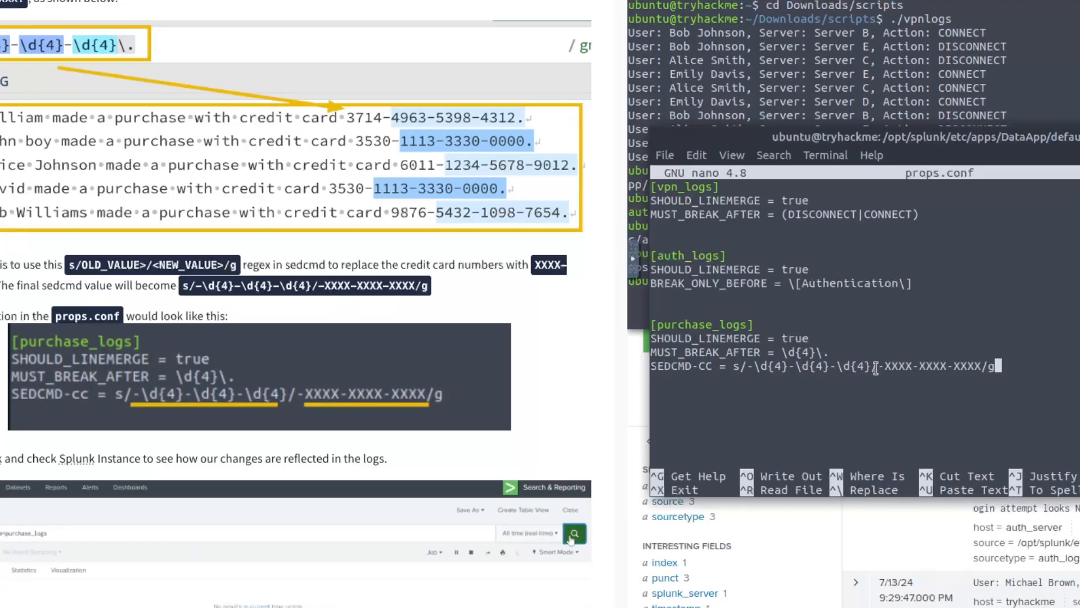
pyautogui.moveTo(895, 368); pyautogui.dragTo(975, 367)
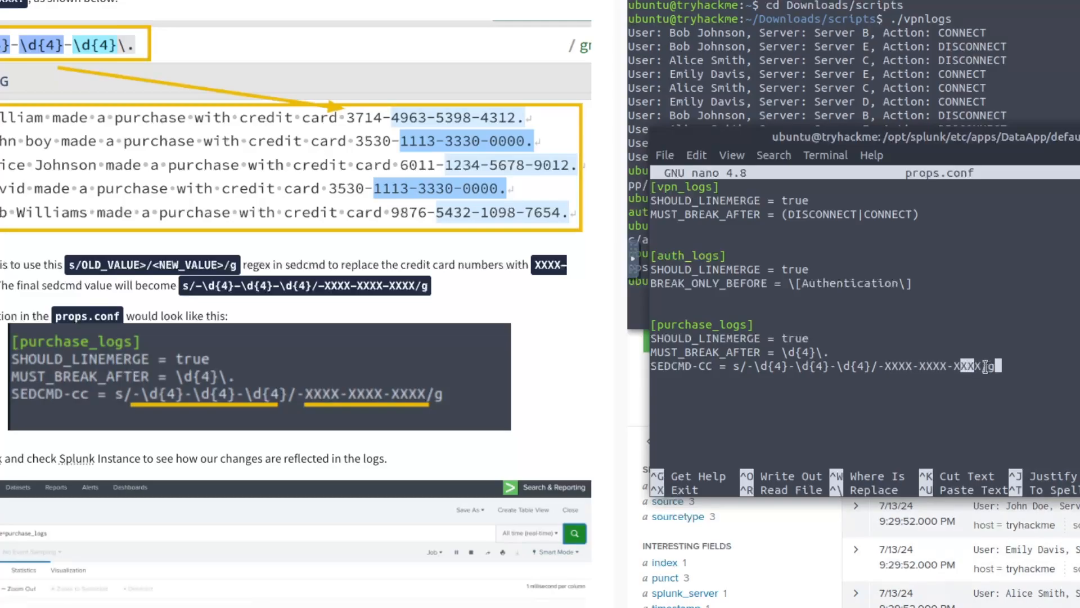
pyautogui.click(984, 367)
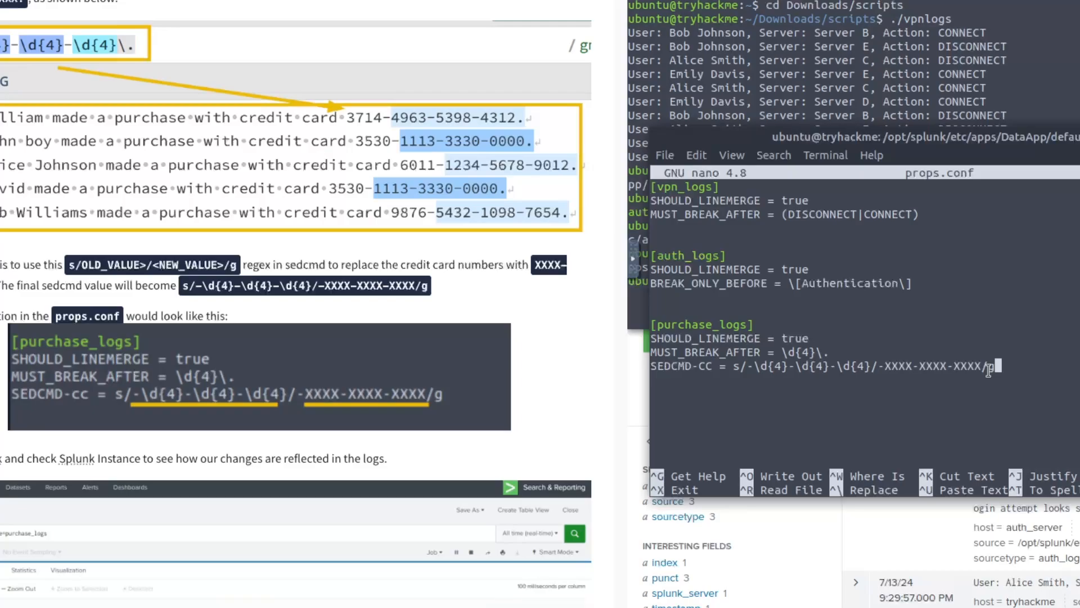
pyautogui.hotkey('ctrl', 'o')
pyautogui.press('Return')
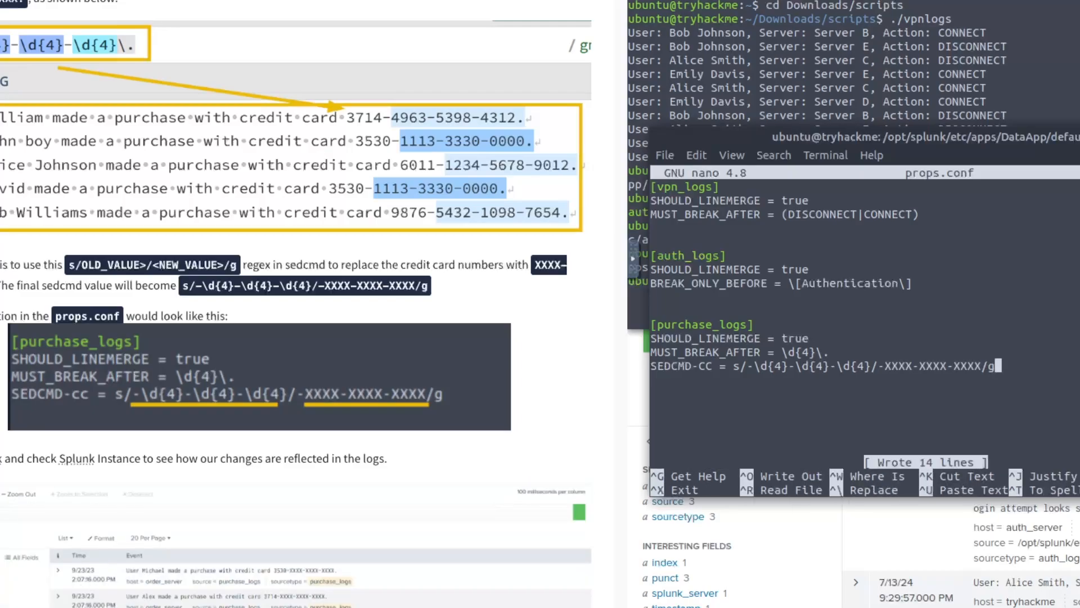
pyautogui.hotkey('ctrl', 'x')
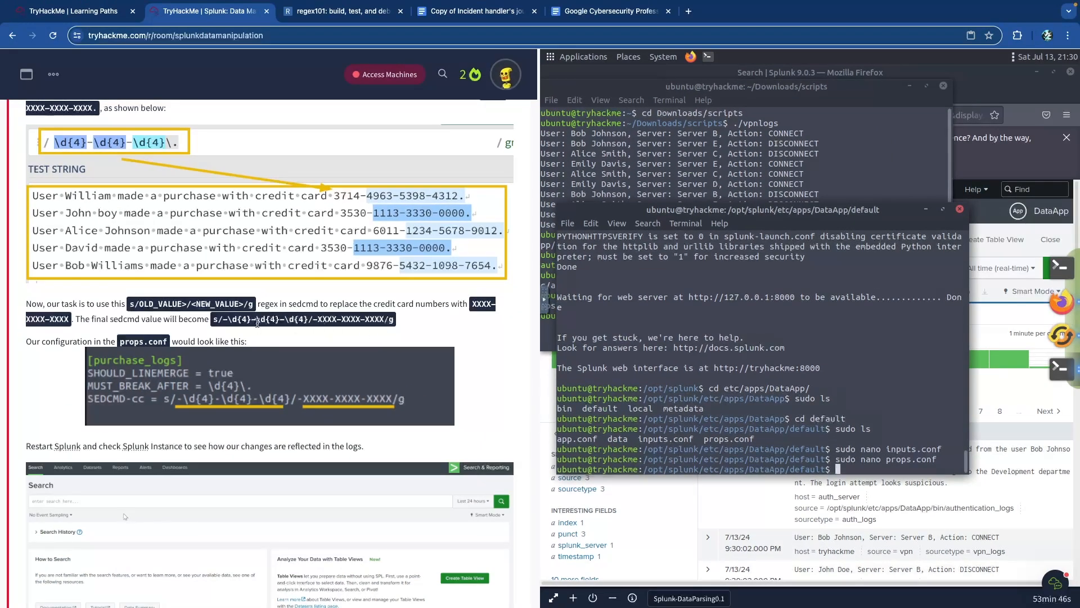
# - Restart Splunk by recalling and running sudo /opt/splunk/bin/splunk restart
pyautogui.scroll(-3, 242, 296)
pyautogui.scroll(-5, 257, 325)
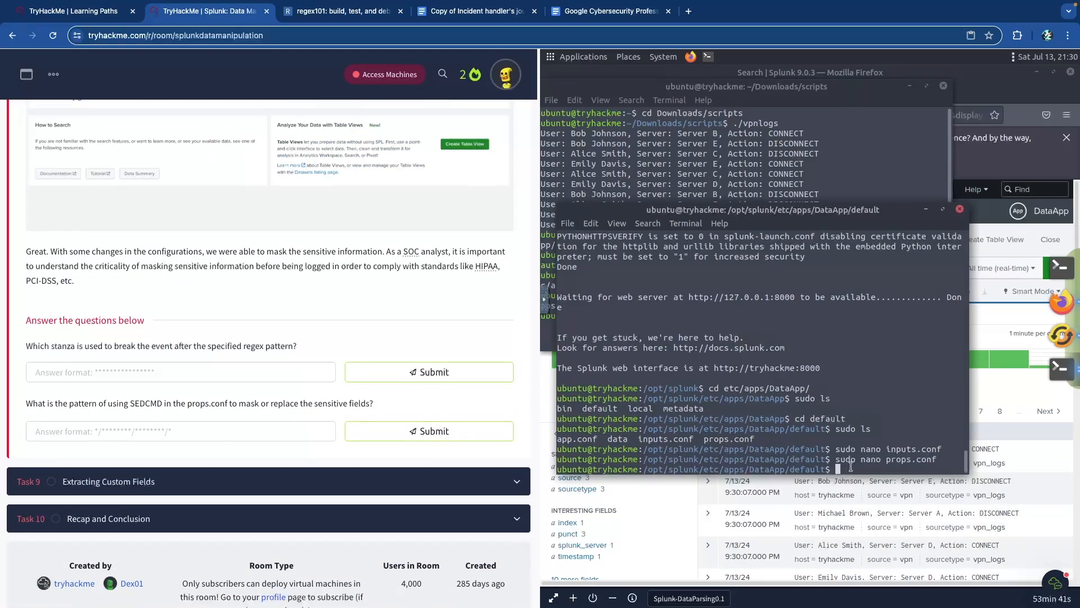
pyautogui.press('Up')
pyautogui.press('Up')
pyautogui.press('Up')
pyautogui.press('Up')
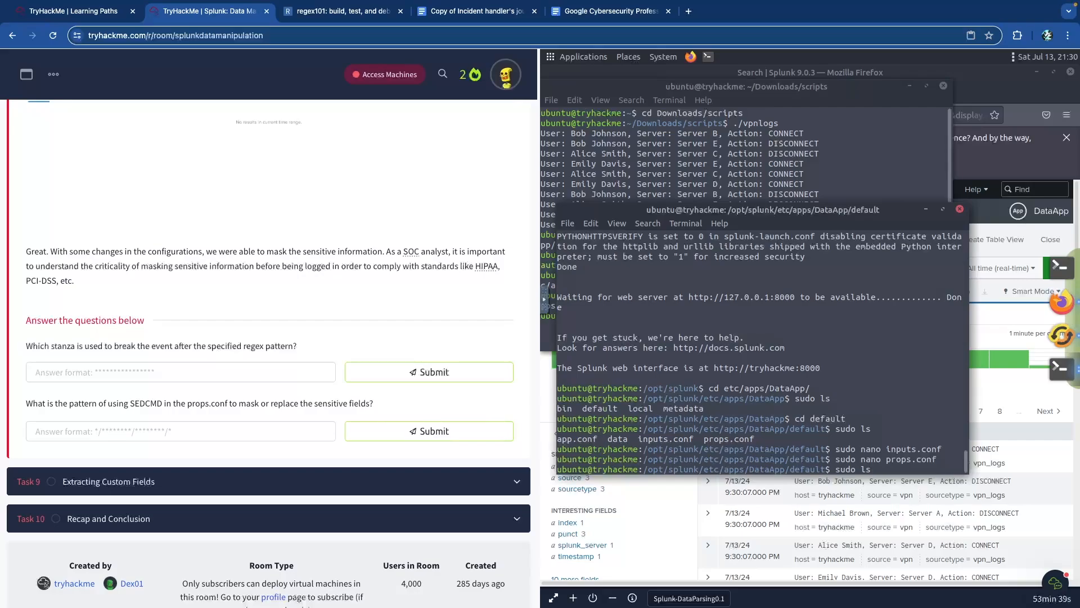
pyautogui.press('Up')
pyautogui.press('Up')
pyautogui.press('Up')
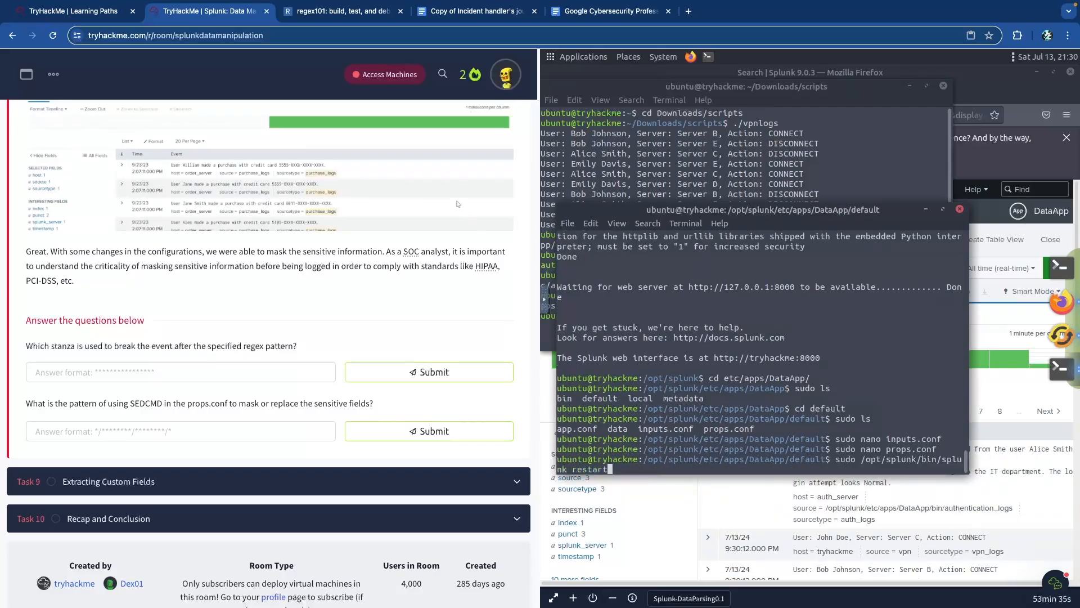
pyautogui.press('Return')
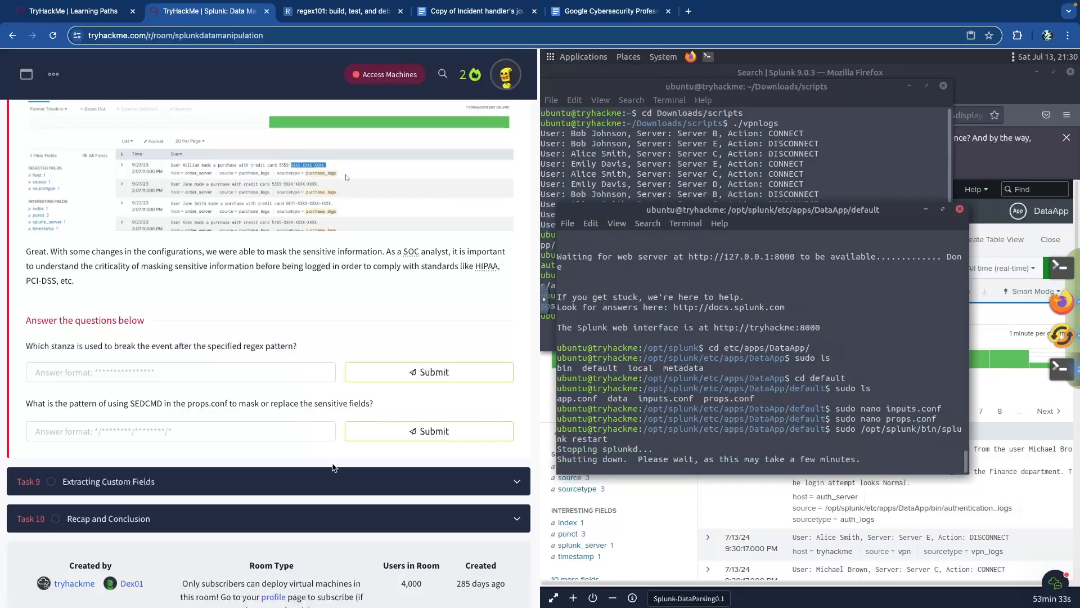
# - Scroll to Task 8's questions and select the first answer box
pyautogui.scroll(5, 221, 346)
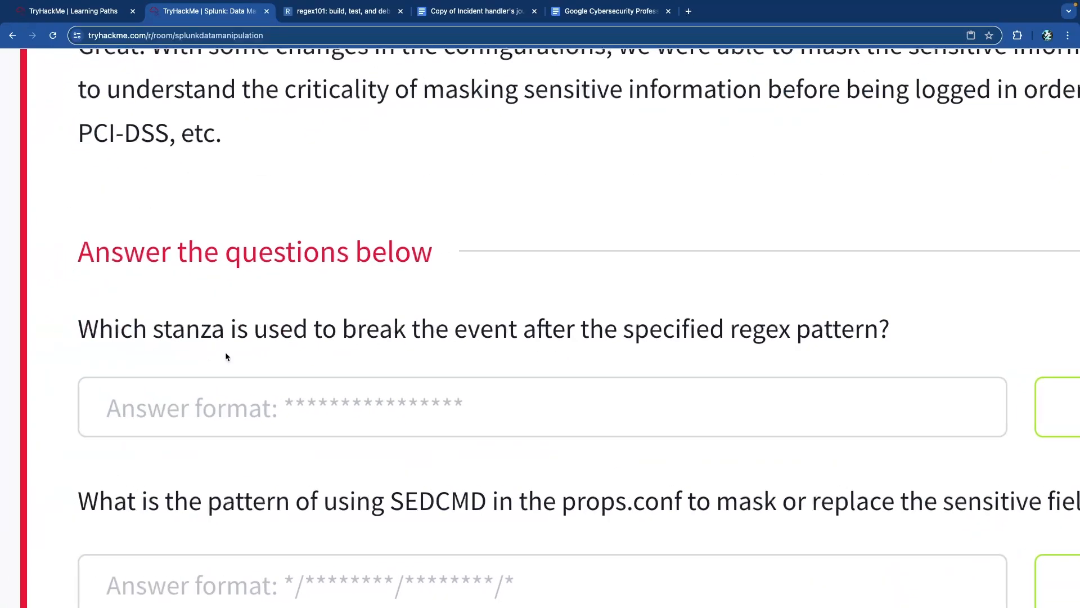
pyautogui.scroll(-2, 241, 358)
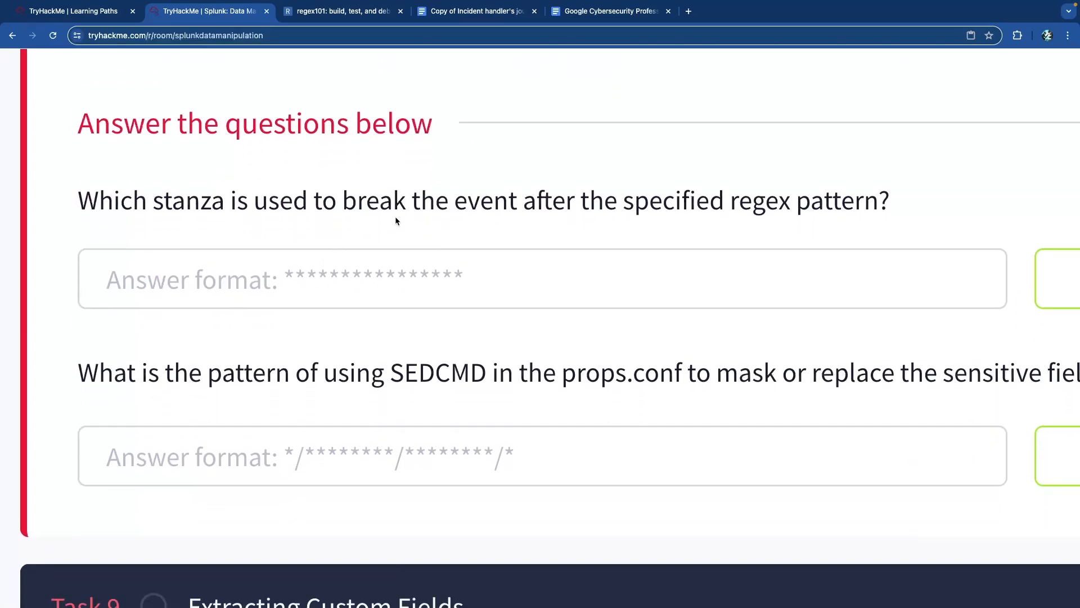
pyautogui.scroll(-5, 404, 217)
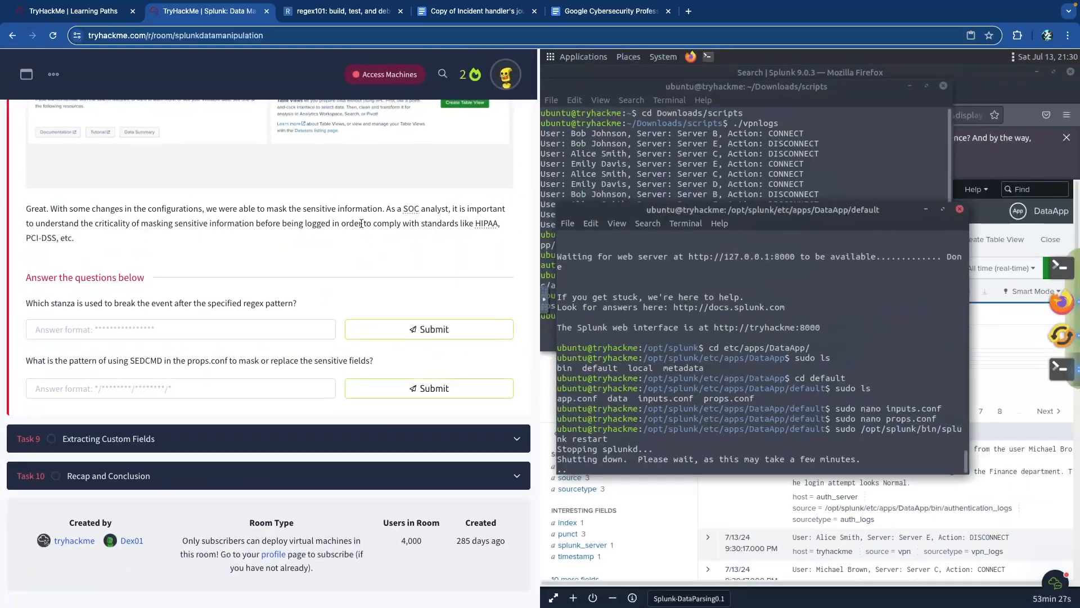
pyautogui.scroll(7, 285, 225)
pyautogui.scroll(2, 285, 225)
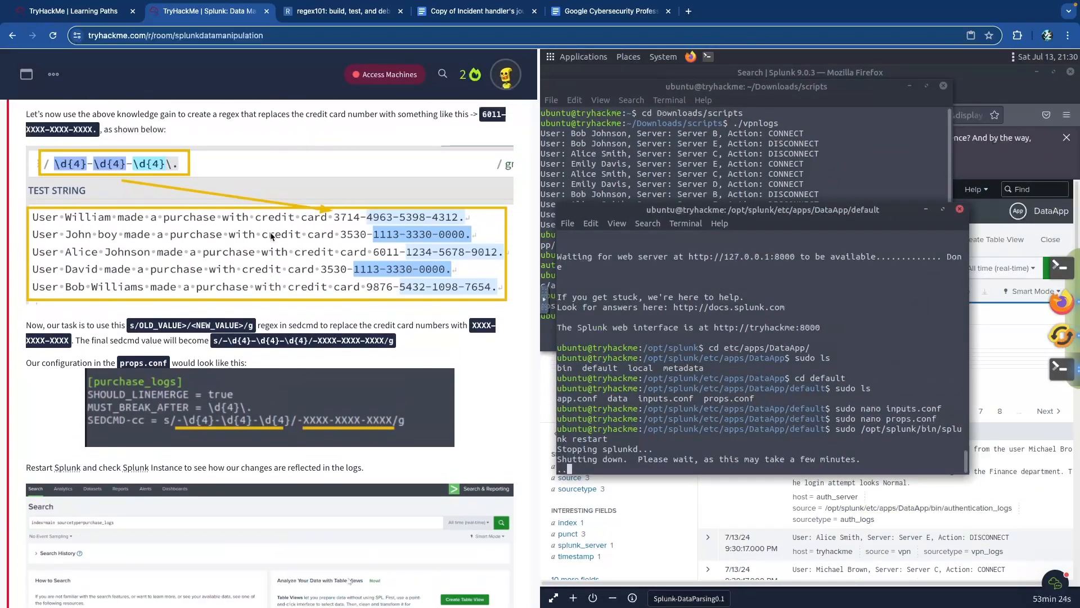
pyautogui.scroll(-10, 171, 346)
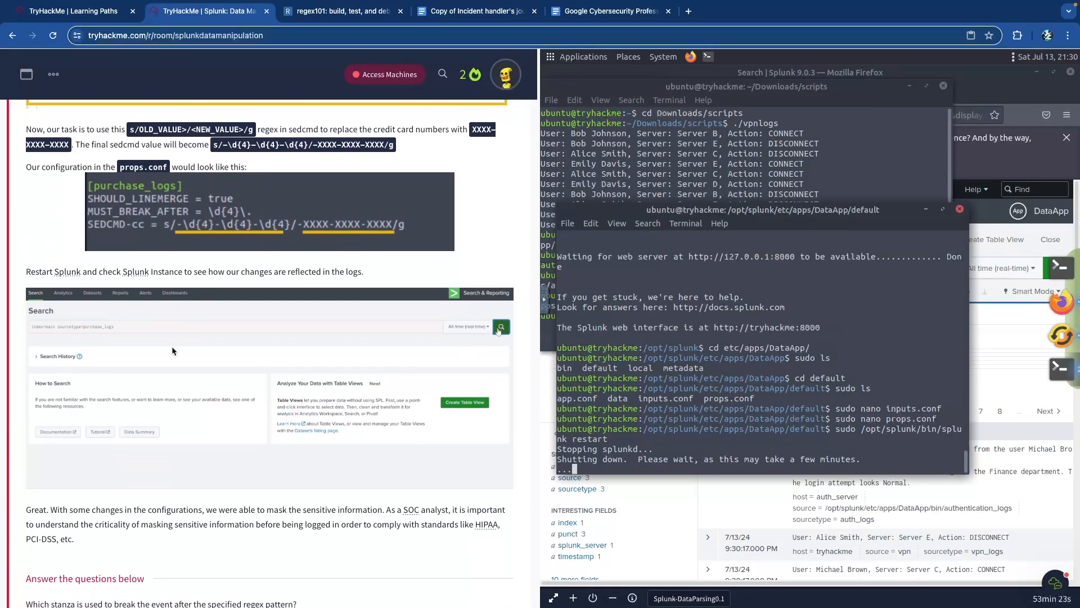
pyautogui.click(197, 311)
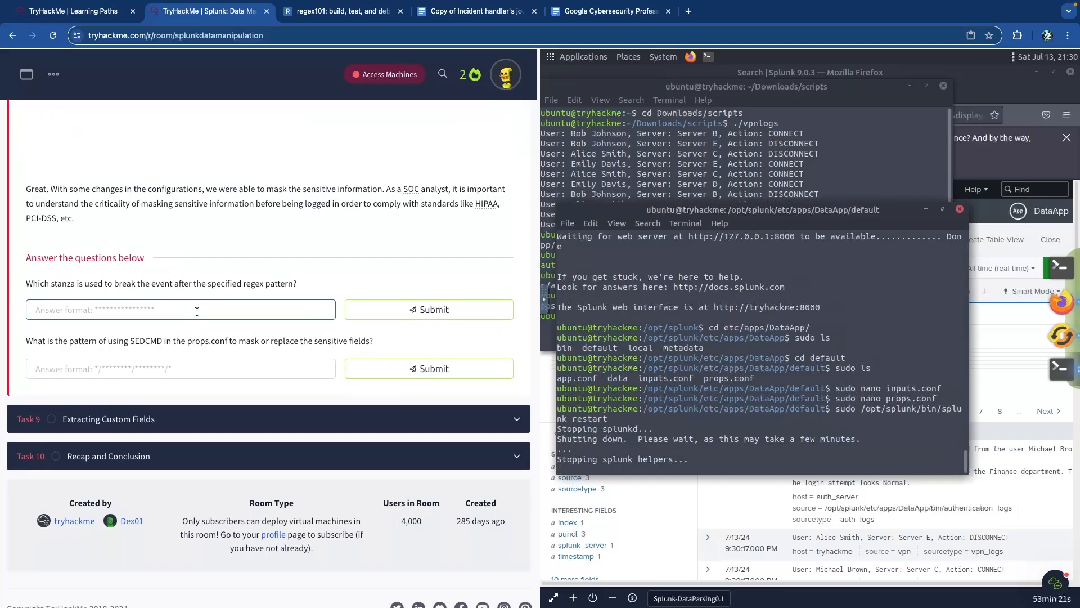
# - Submit MUST_BREAK_AFTER as the event-breaking answer and highlight the s/oldValue/newValue/g pattern
pyautogui.write('must_break_a')
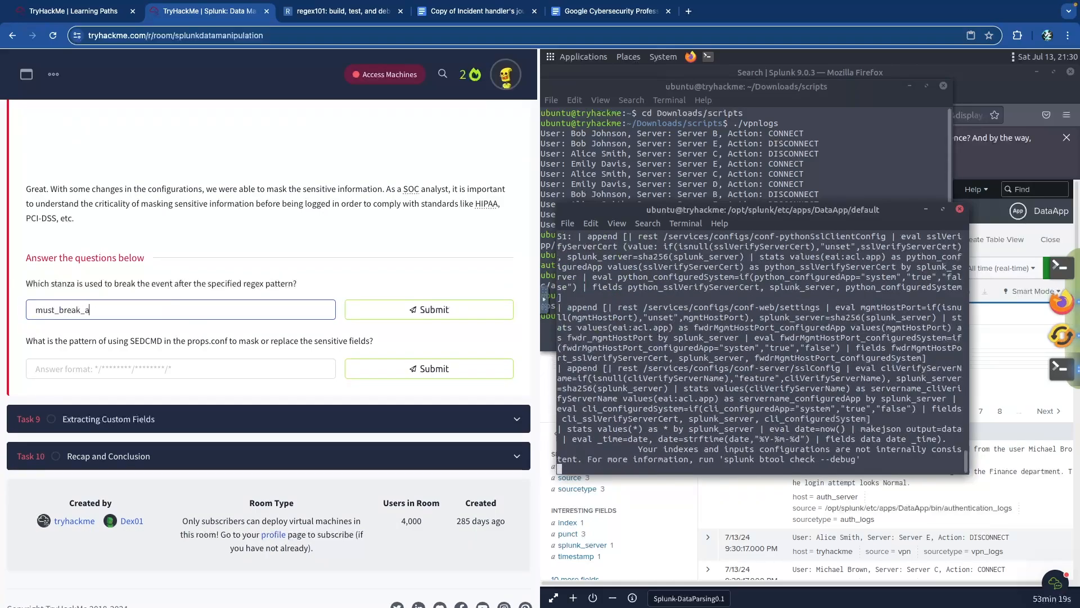
pyautogui.write('fter')
pyautogui.press('Return')
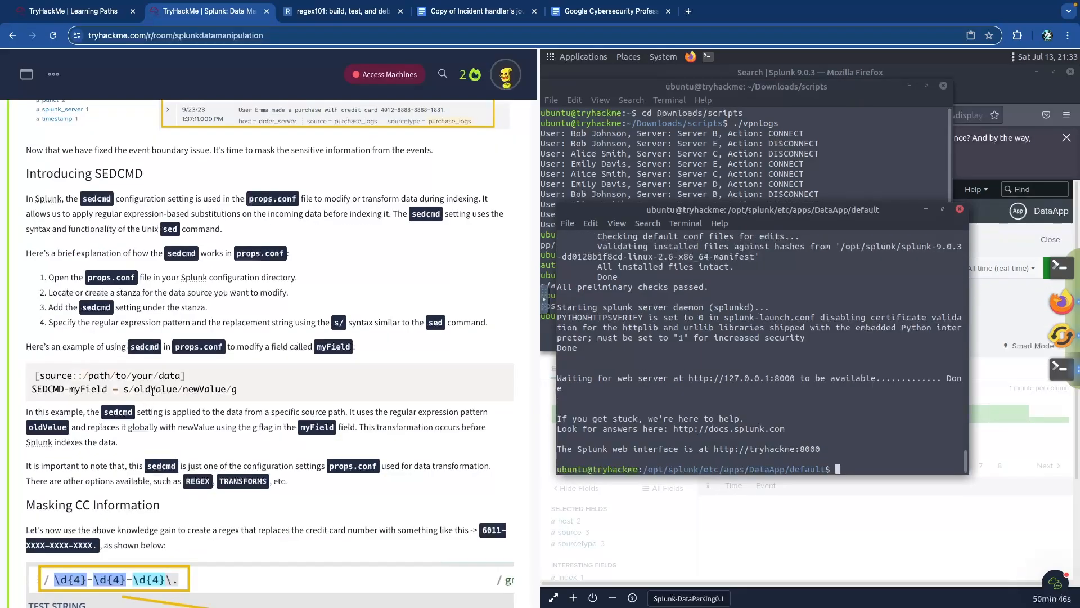
pyautogui.scroll(5, 153, 392)
pyautogui.moveTo(217, 346); pyautogui.dragTo(476, 358)
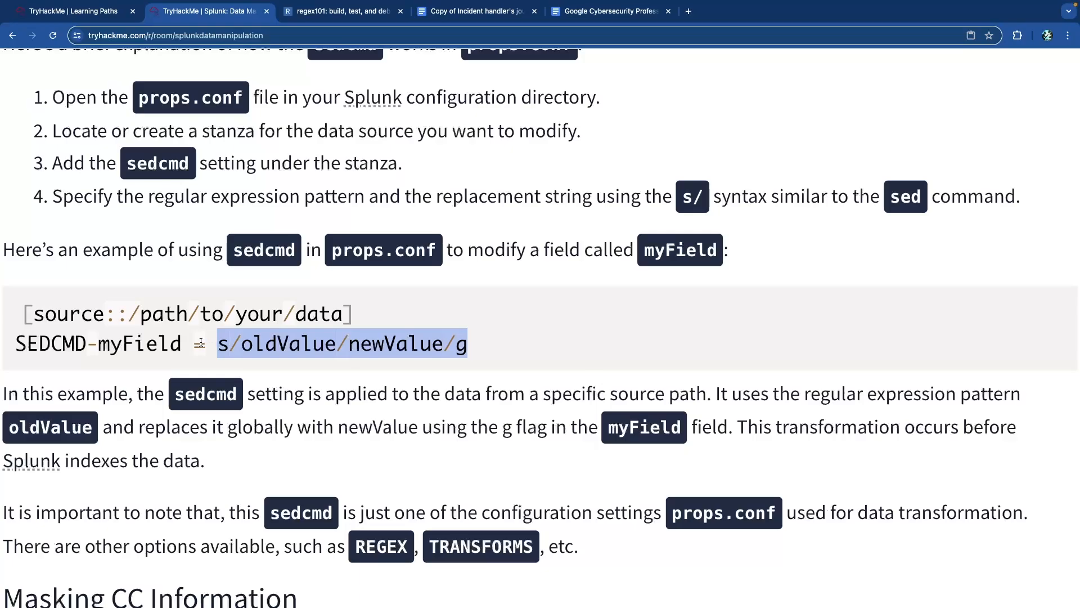
# - Review the regex syntax and confirm s/oldValue/newValue/g is accepted for the second question
pyautogui.scroll(-15, 352, 348)
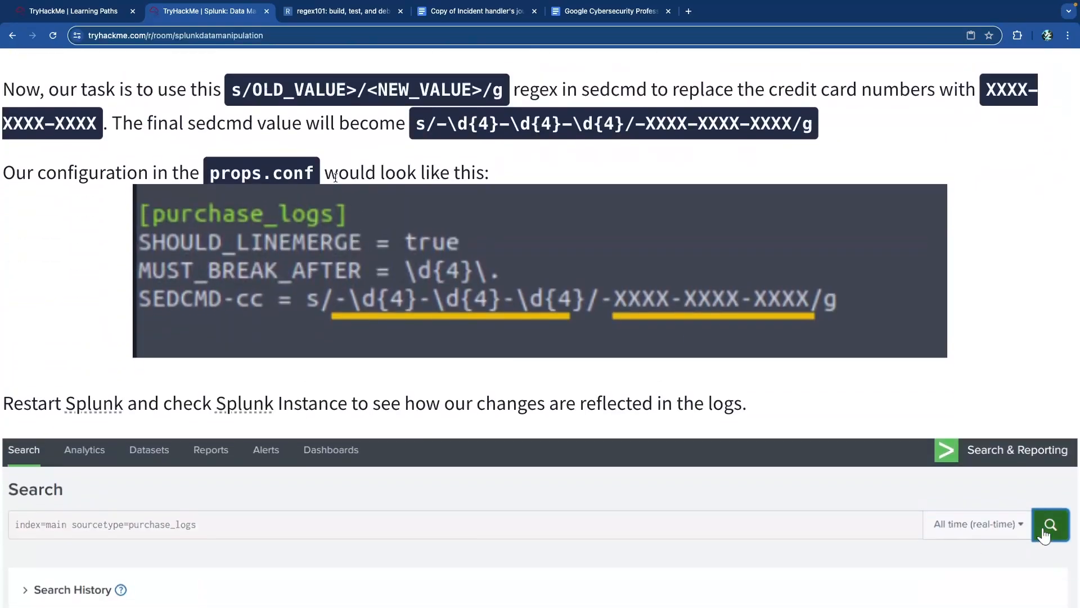
pyautogui.scroll(1, 335, 178)
pyautogui.moveTo(228, 148); pyautogui.dragTo(411, 147)
pyautogui.moveTo(457, 181); pyautogui.dragTo(650, 186)
pyautogui.click(387, 181)
pyautogui.scroll(-10, 387, 181)
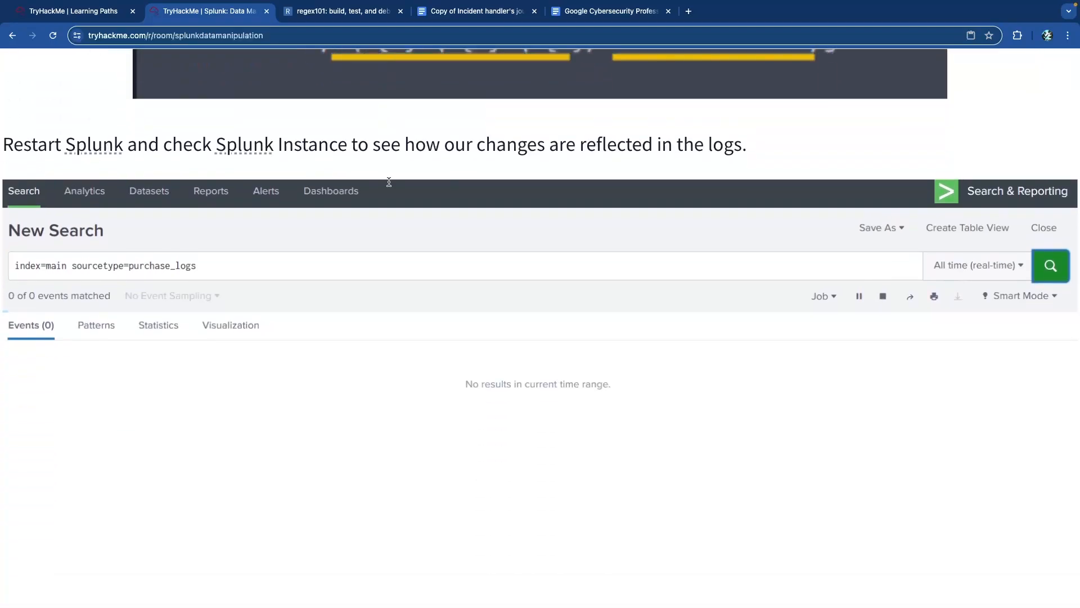
pyautogui.scroll(-2, 388, 181)
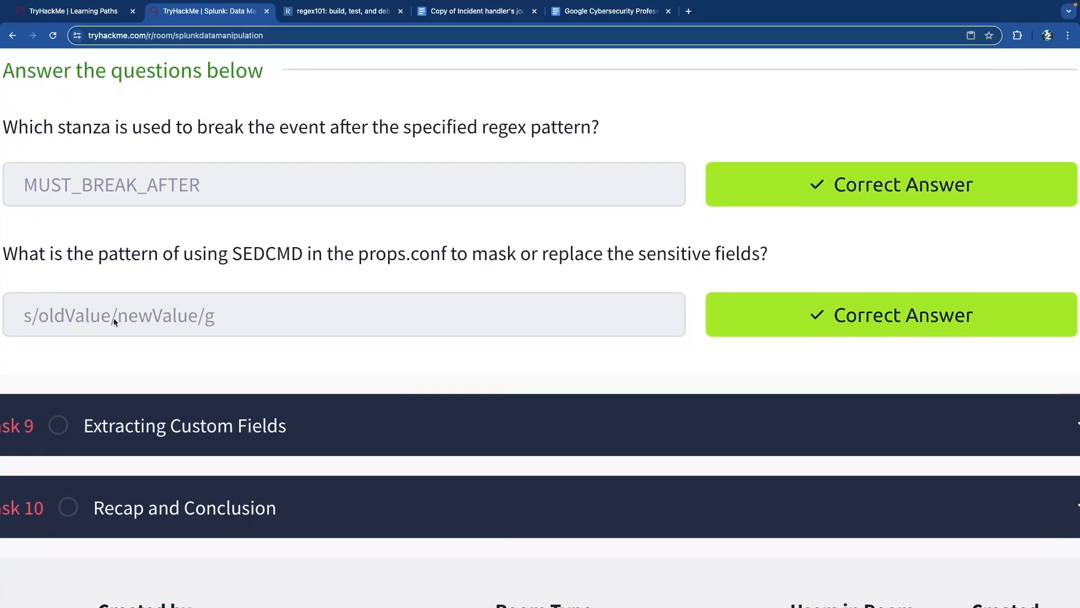
pyautogui.moveTo(210, 319); pyautogui.dragTo(23, 320)
pyautogui.click(218, 297)
pyautogui.scroll(-5, 219, 297)
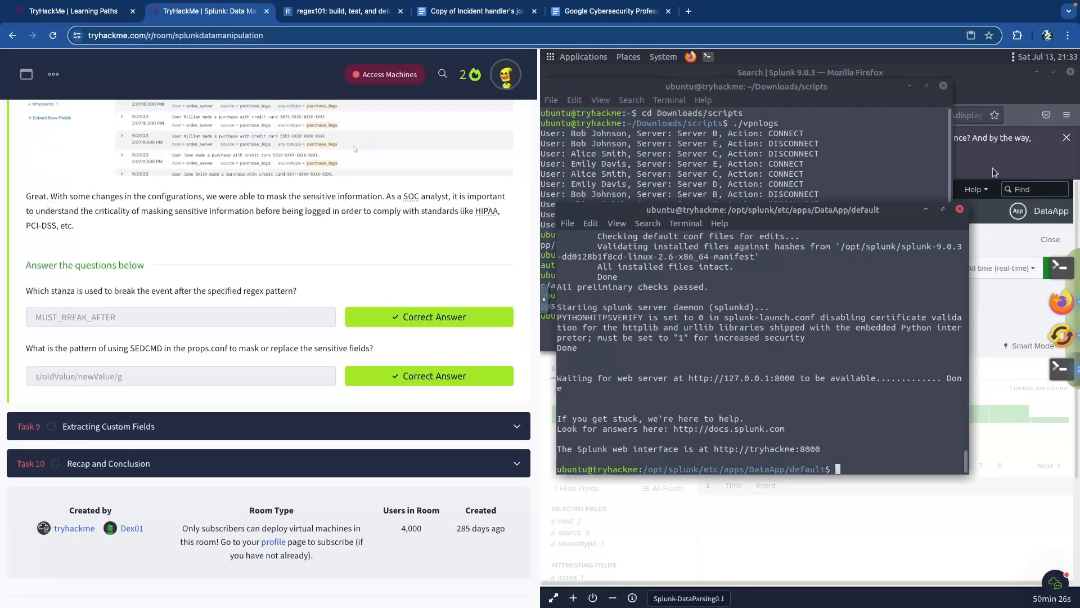
# - Reload the Splunk purchase_logs search in the VM's Firefox window
pyautogui.click(963, 90)
pyautogui.click(783, 115)
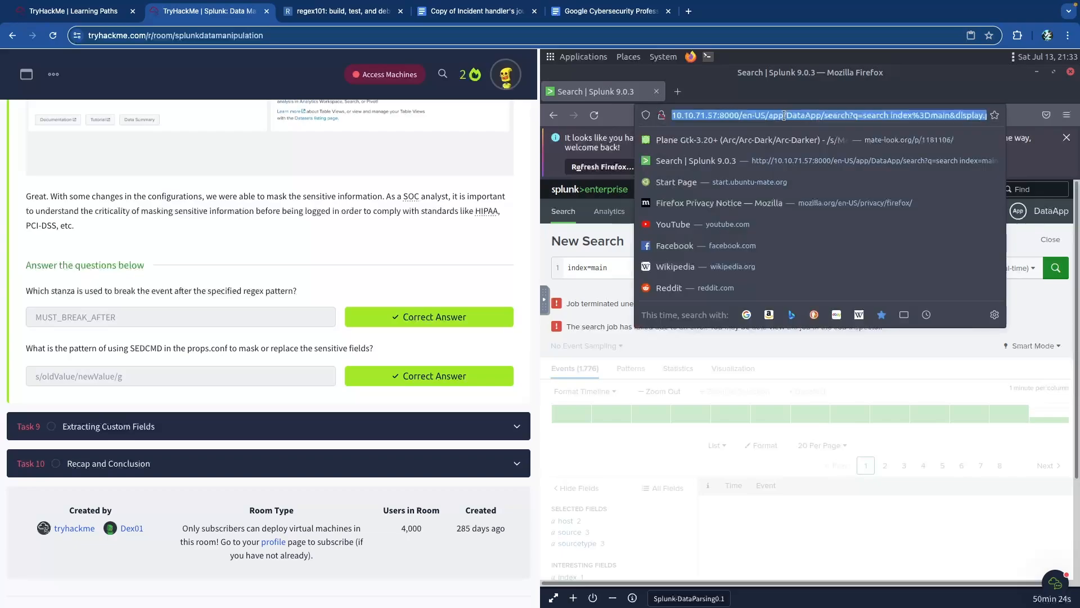
pyautogui.write('10.10.71.57:8000/')
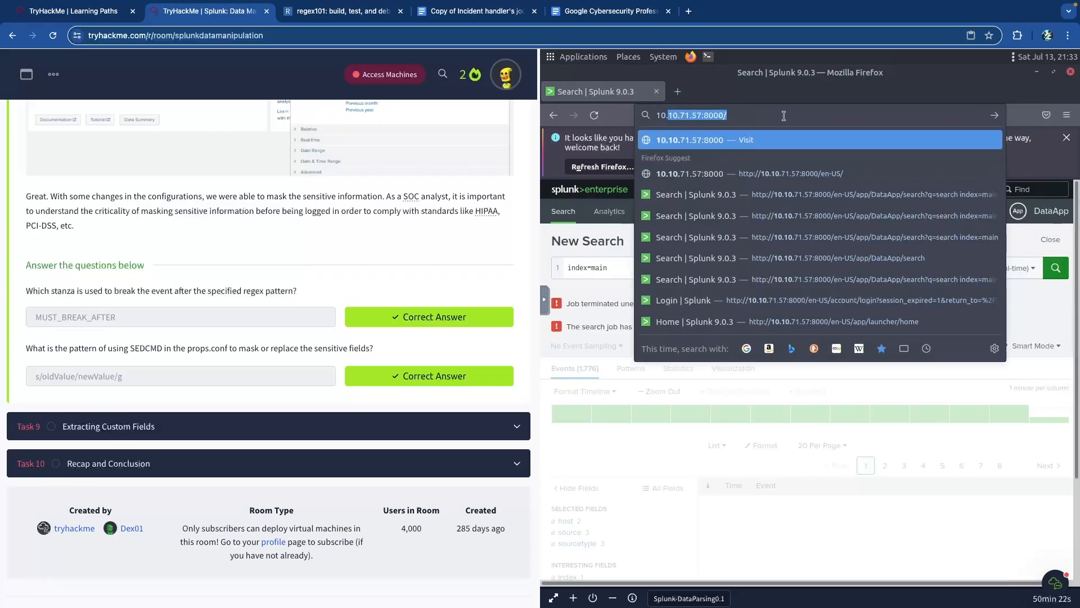
pyautogui.press('Return')
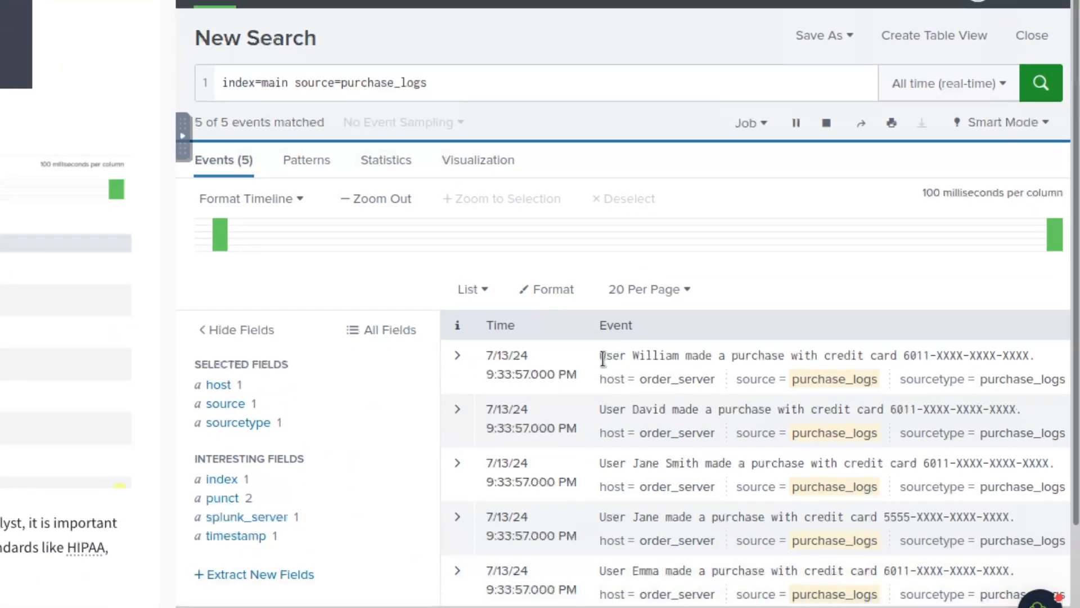
# - Inspect the returned purchase_logs events to verify card numbers appear masked as XXXX
pyautogui.moveTo(637, 366); pyautogui.dragTo(687, 378)
pyautogui.click(622, 411)
pyautogui.moveTo(619, 410); pyautogui.dragTo(674, 419)
pyautogui.moveTo(933, 409); pyautogui.dragTo(1003, 410)
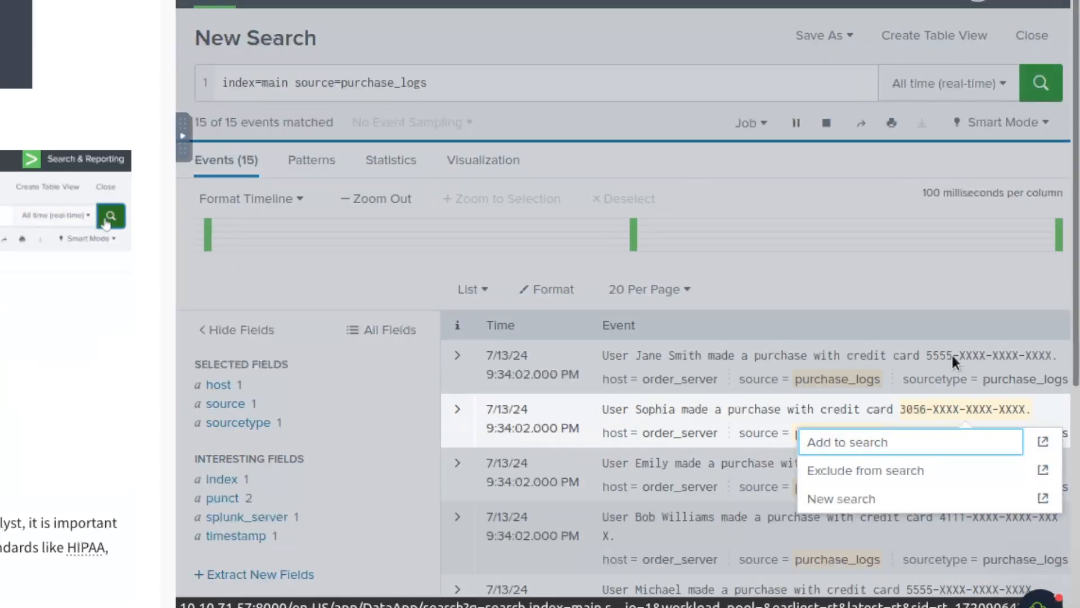
pyautogui.click(952, 355)
pyautogui.moveTo(1026, 355); pyautogui.dragTo(849, 323)
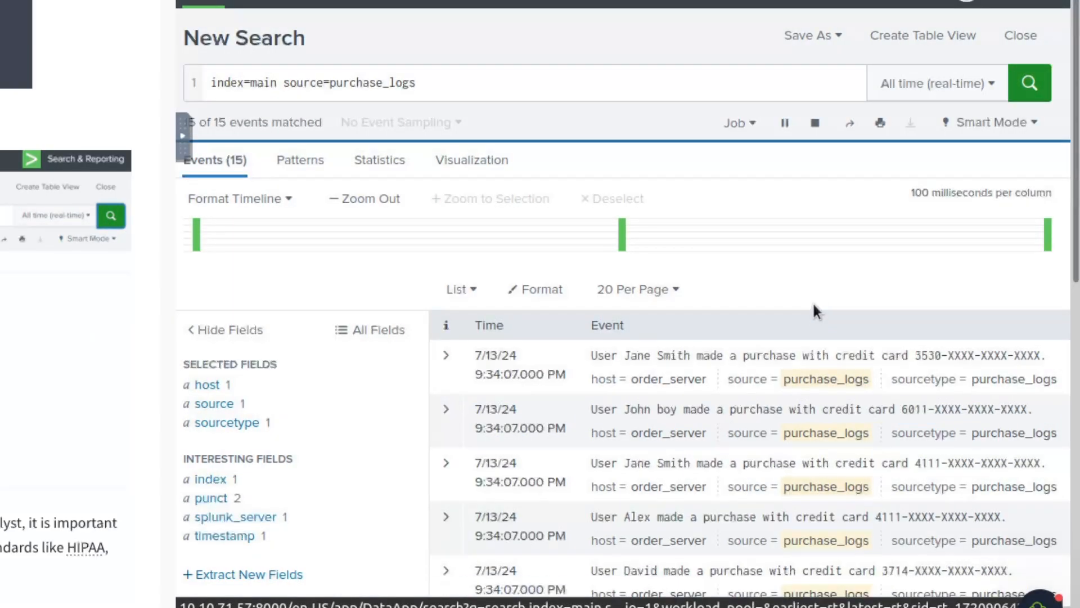
# - Collapse Task 8 Masking Sensitive Data and expand Task 9, Extracting Custom Fields
pyautogui.scroll(10, 205, 417)
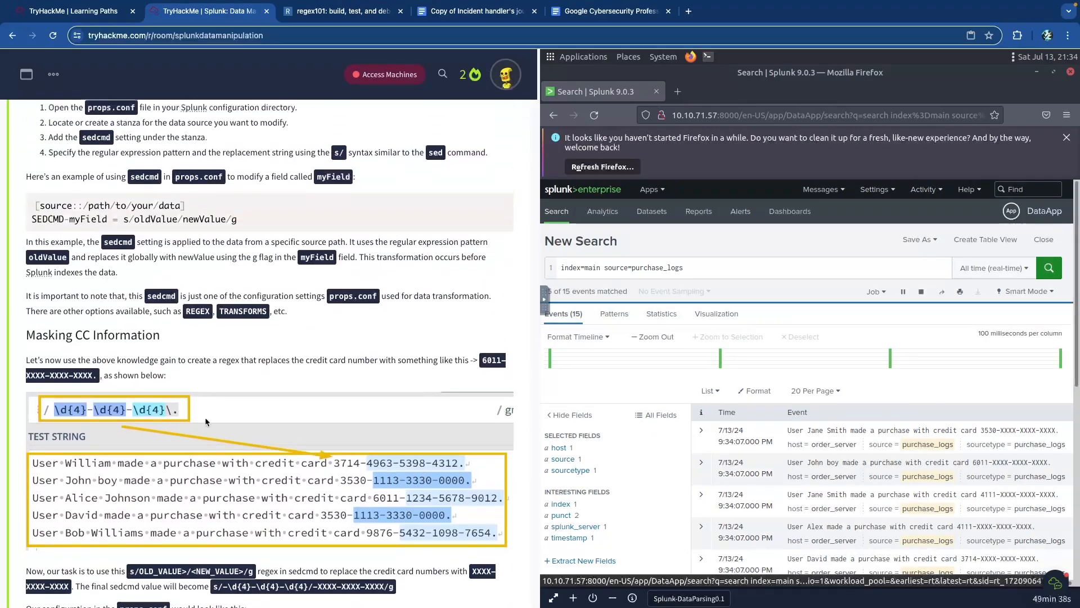
pyautogui.scroll(15, 205, 417)
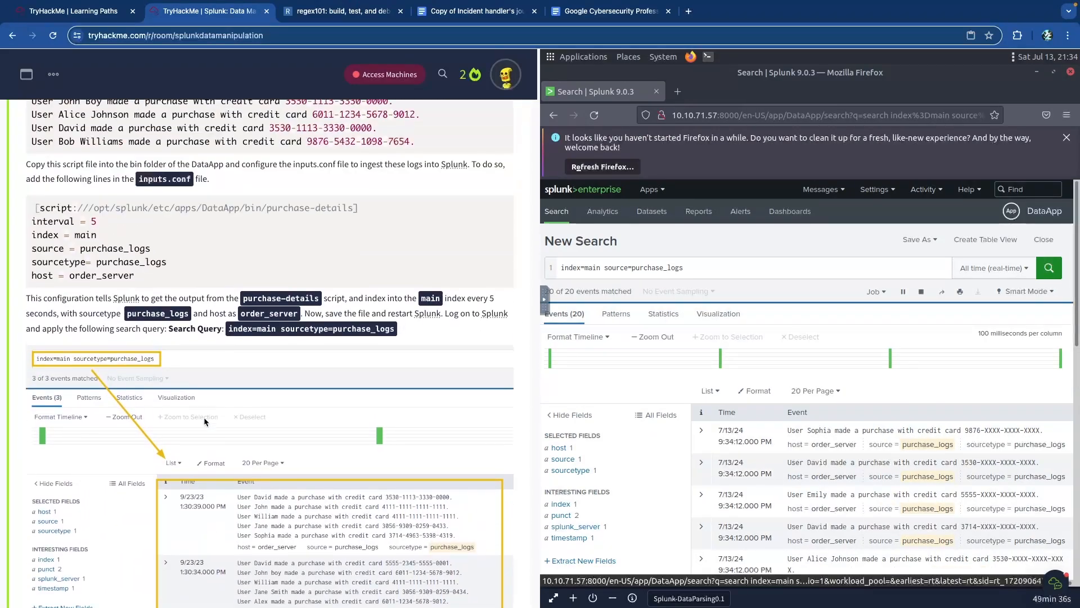
pyautogui.scroll(1, 204, 417)
pyautogui.click(194, 382)
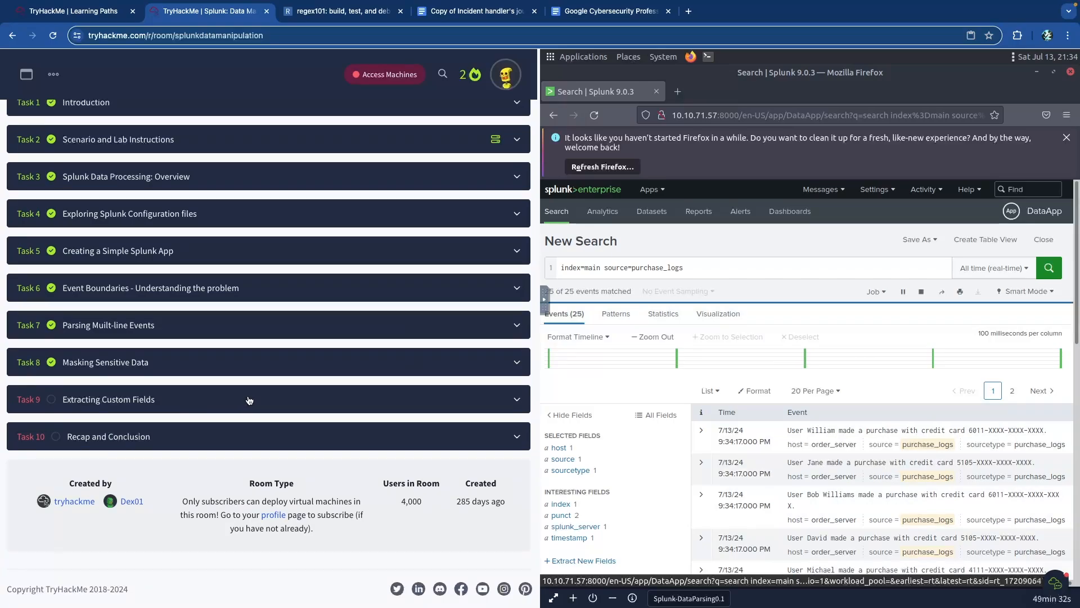
pyautogui.click(273, 399)
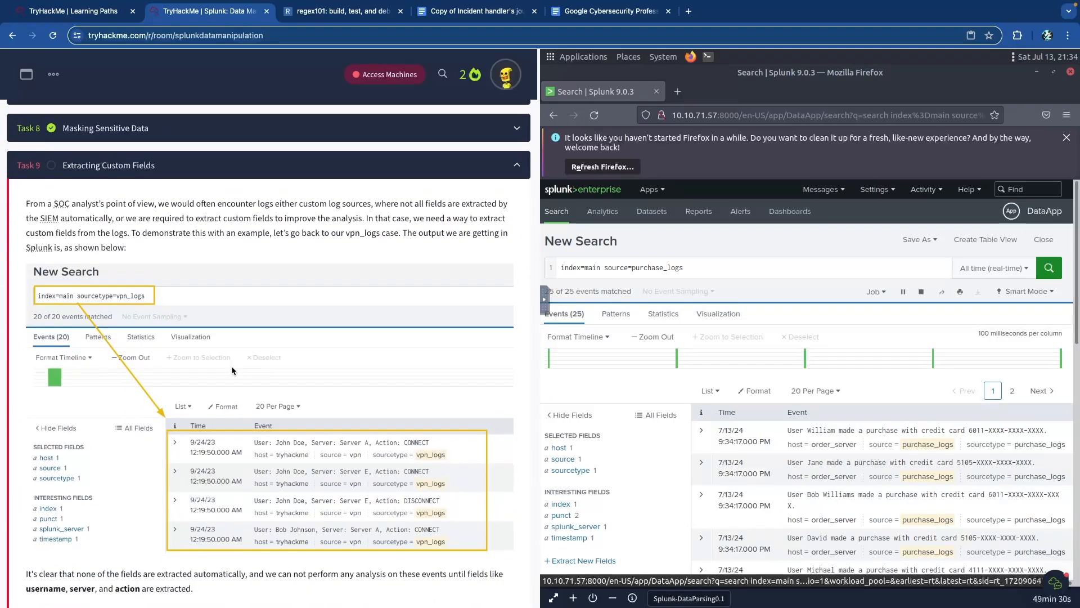
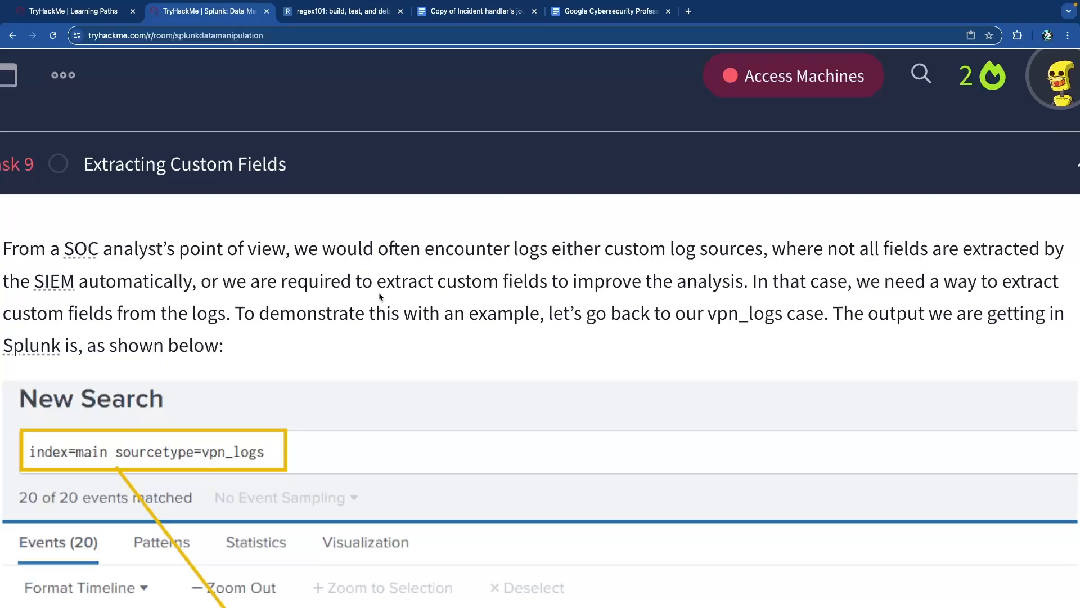
# - Scroll through Task 9 and highlight the vpn_logs mention in its introduction
pyautogui.scroll(-3, 249, 299)
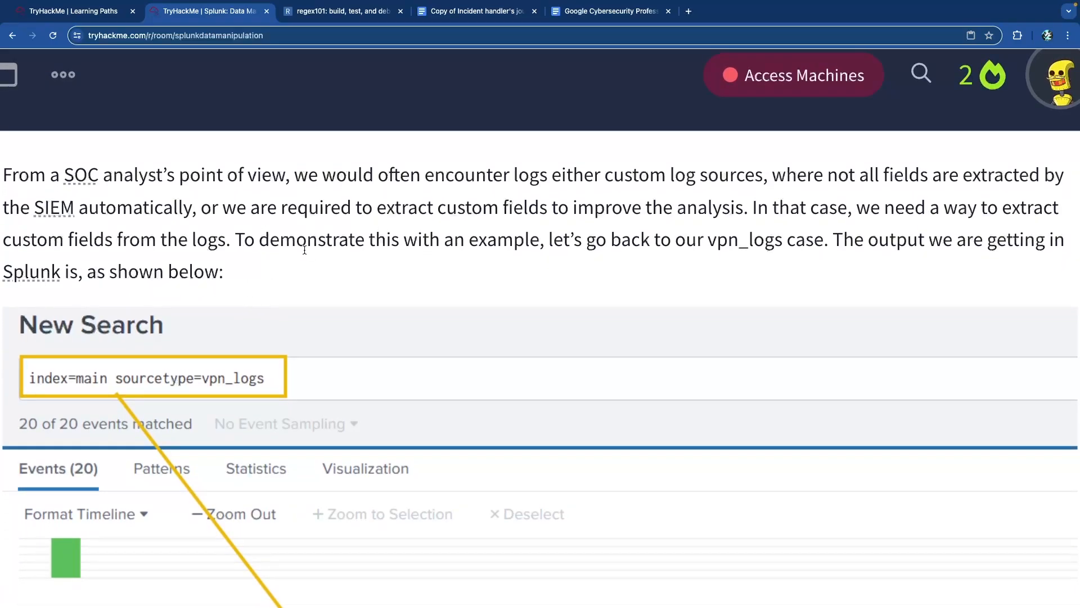
pyautogui.scroll(-2, 306, 247)
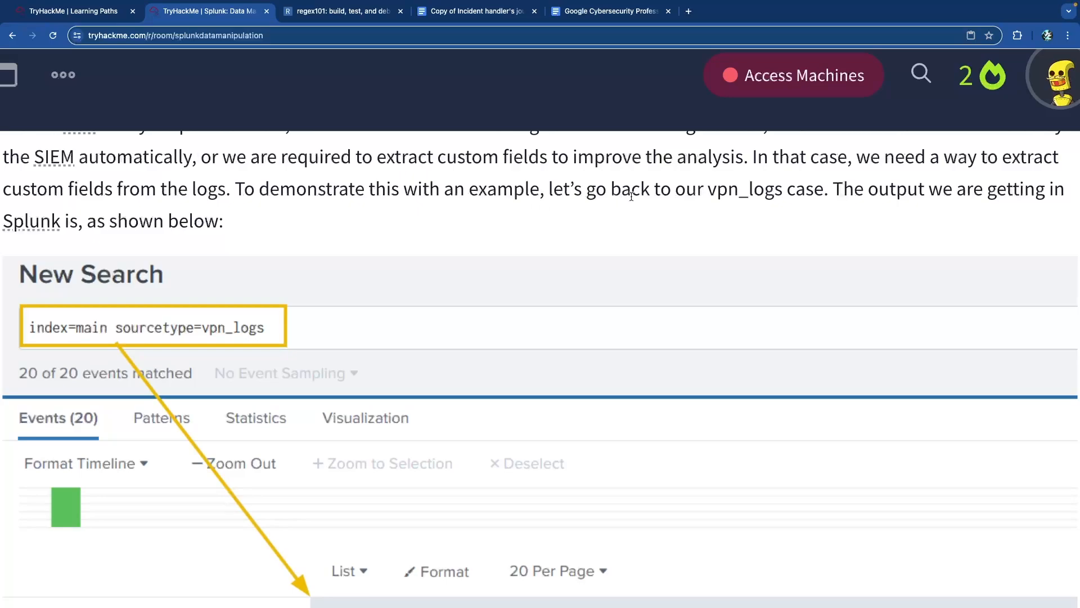
pyautogui.moveTo(703, 195); pyautogui.dragTo(805, 197)
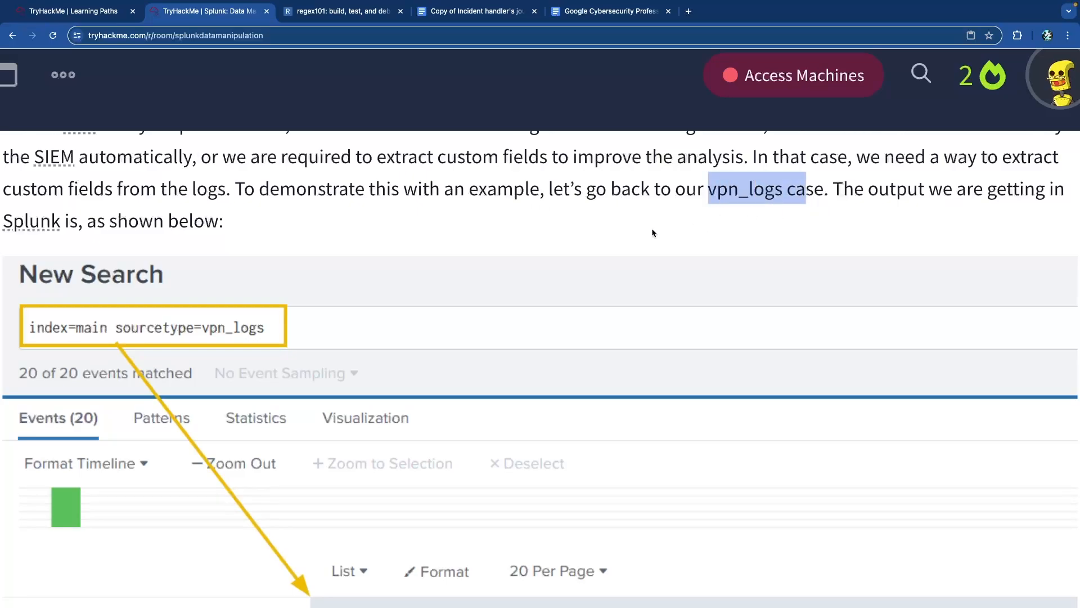
pyautogui.scroll(-10, 649, 229)
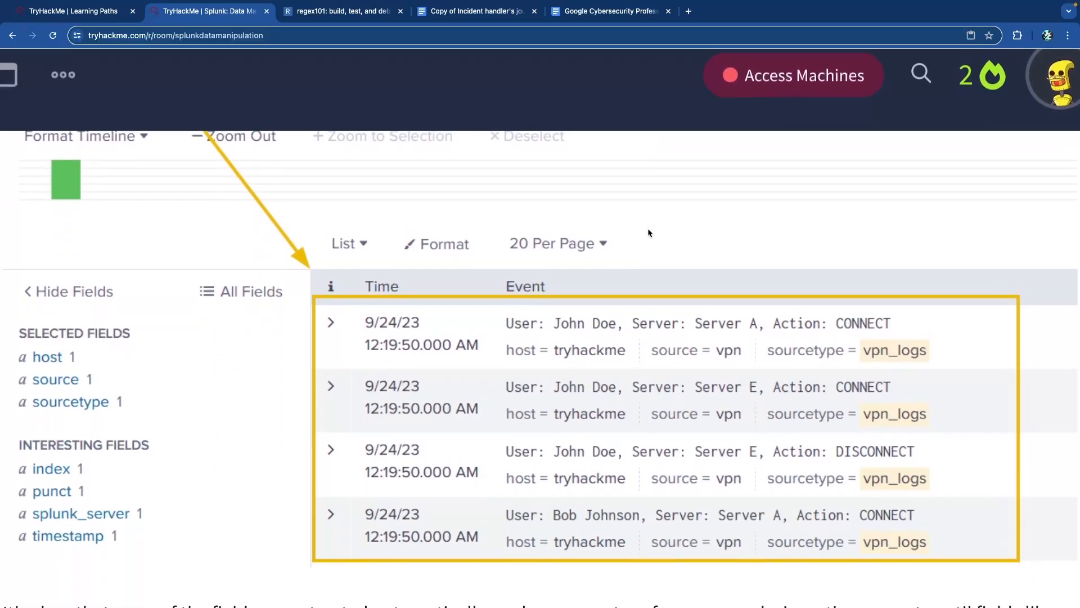
pyautogui.scroll(-1, 648, 232)
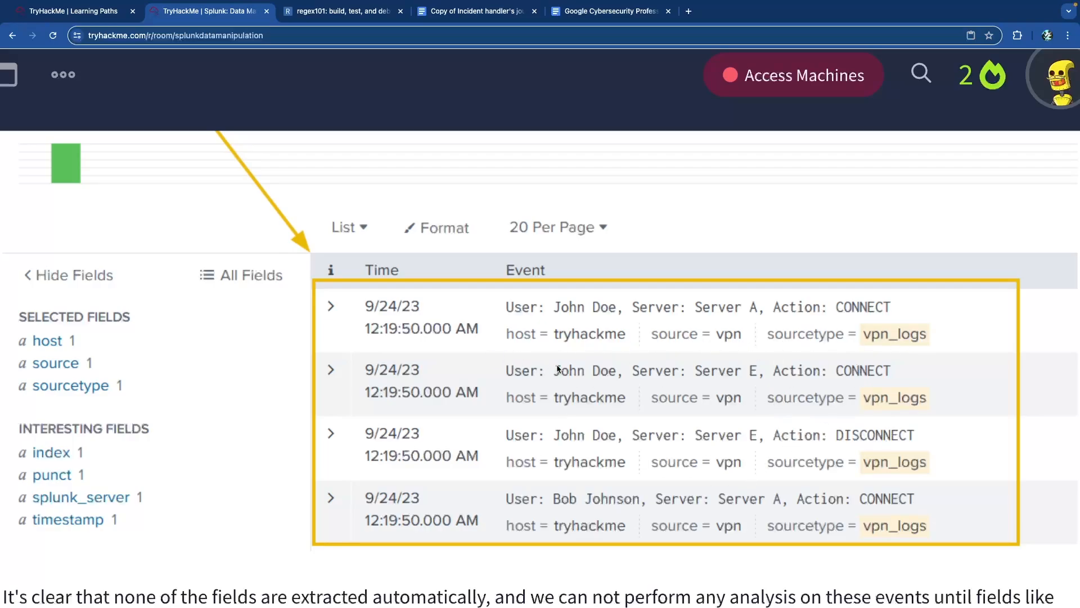
pyautogui.scroll(-6, 557, 366)
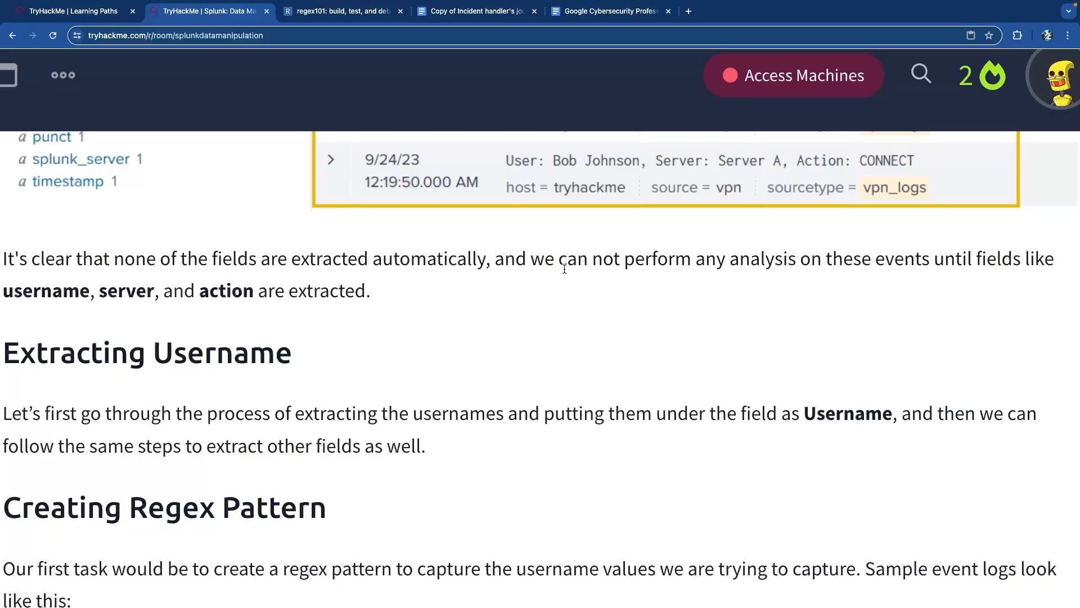
pyautogui.scroll(5, 571, 290)
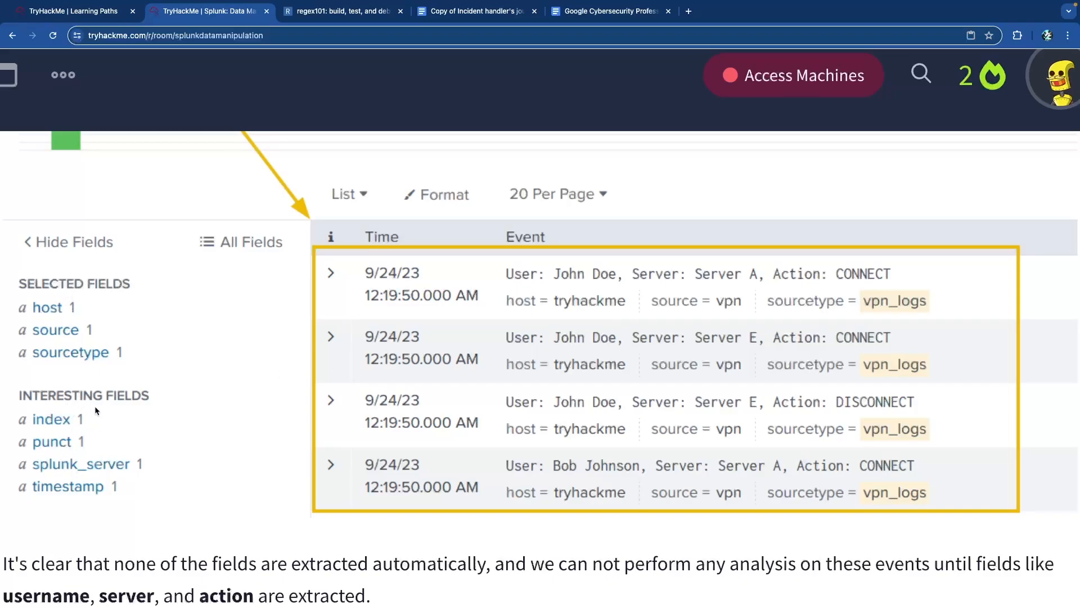
# - Enlarge the Splunk vpn_logs search screenshot and pan across it
pyautogui.click(126, 503)
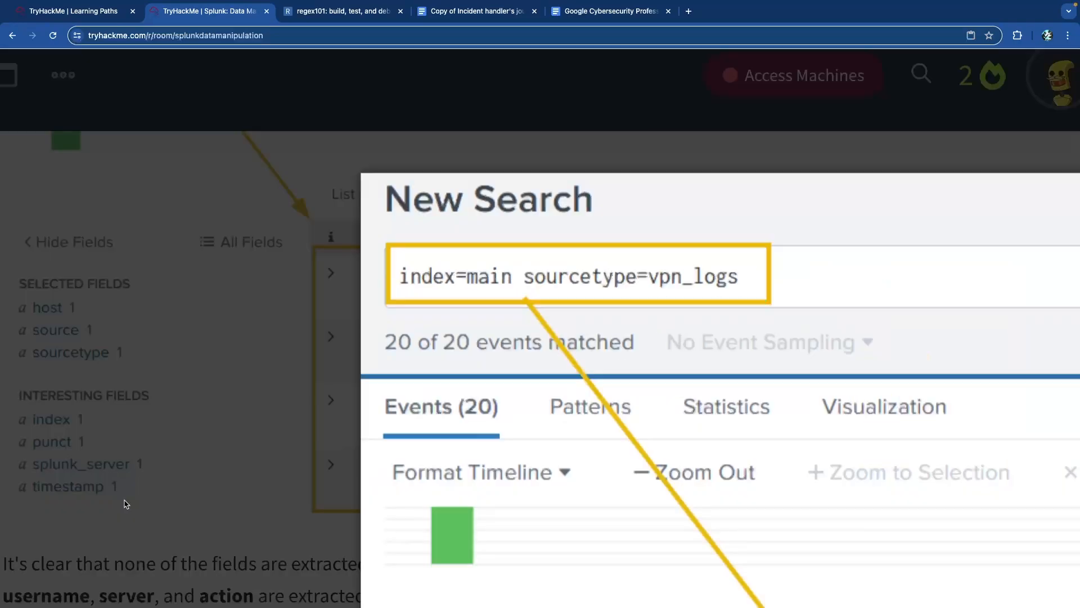
pyautogui.scroll(-10, 333, 526)
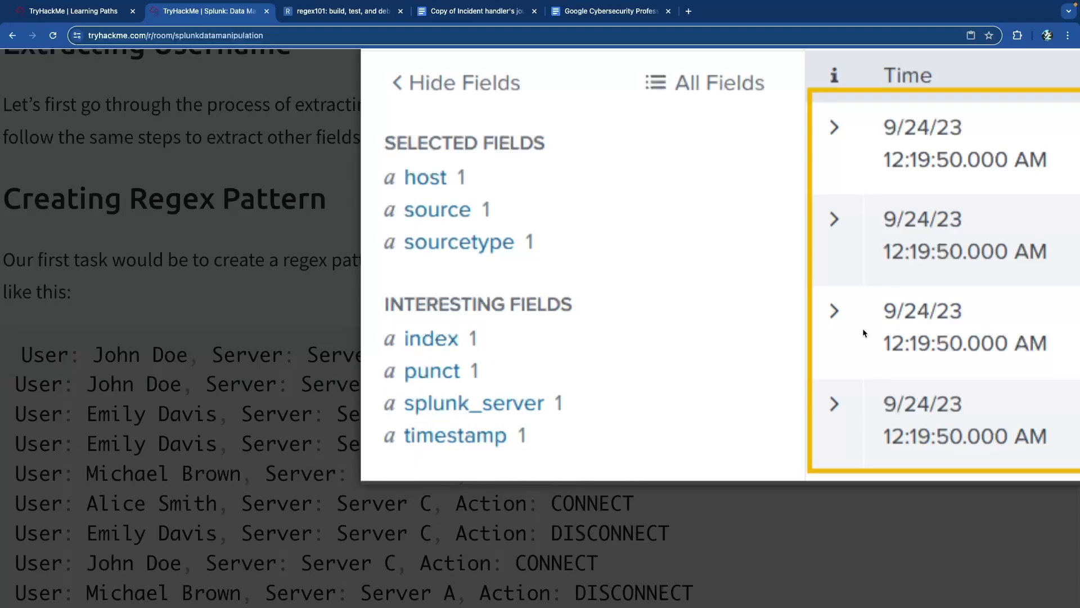
pyautogui.hscroll(5, 682, 283)
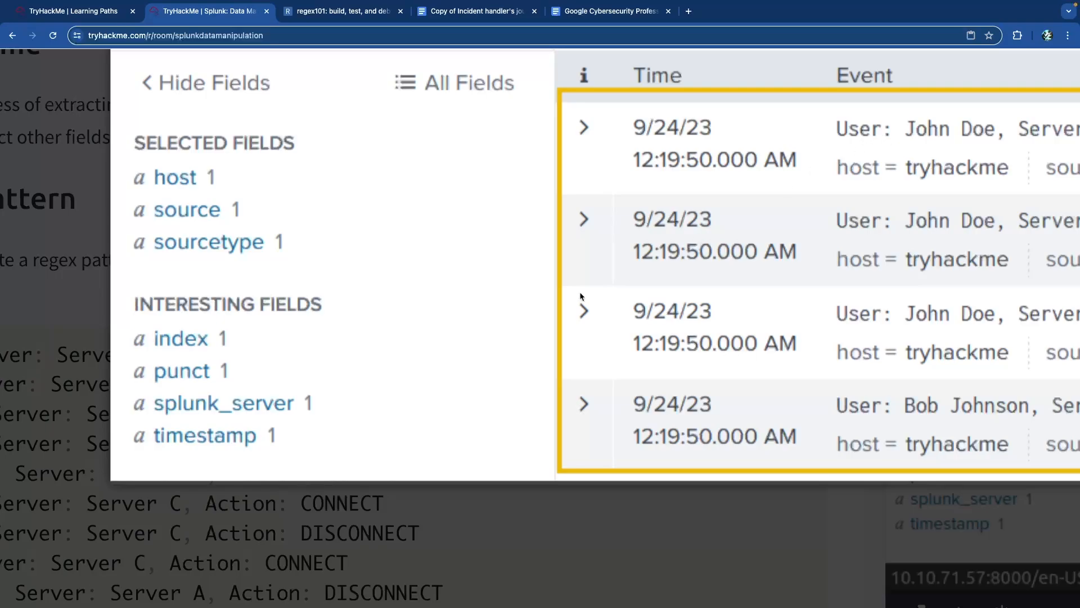
pyautogui.hscroll(2, 959, 205)
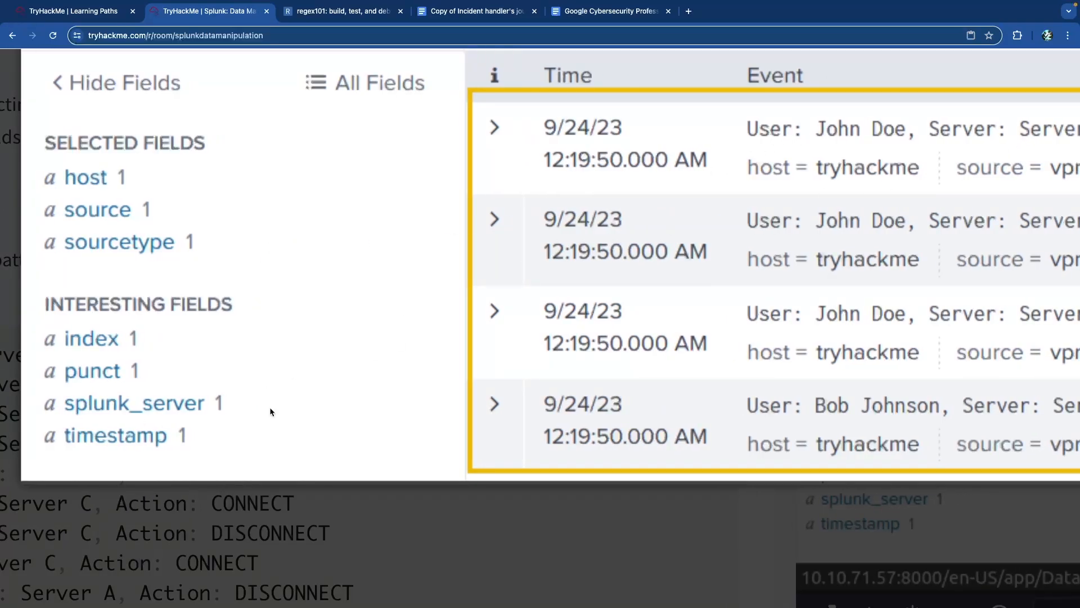
# - Close the enlarged screenshot and scroll down to the Creating Regex Pattern section
pyautogui.click(370, 534)
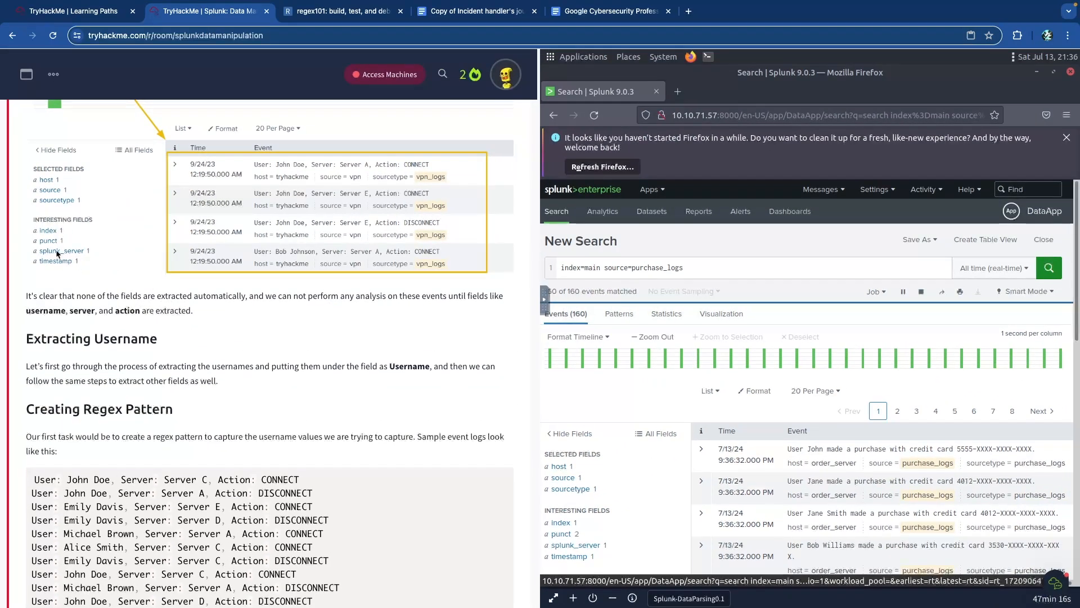
pyautogui.scroll(-3, 653, 453)
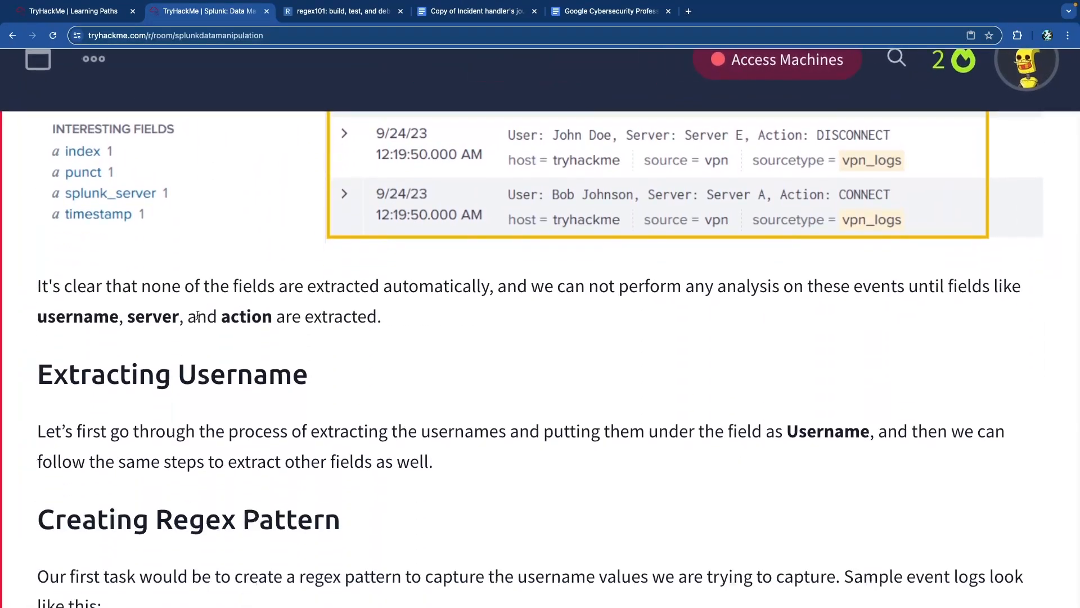
pyautogui.scroll(-4, 197, 316)
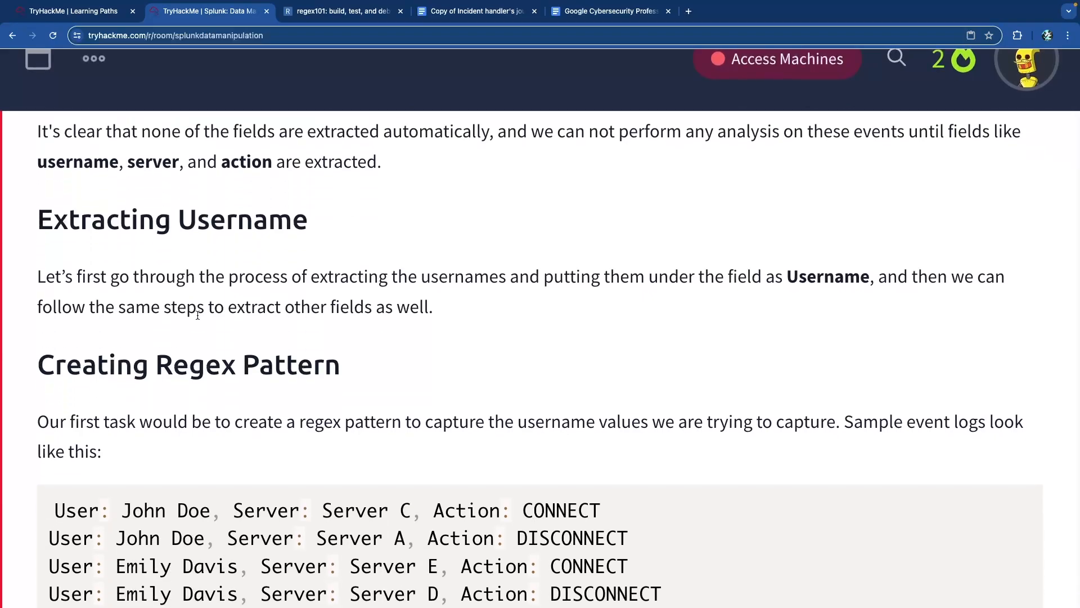
# - Highlight the text on extracting usernames into a Username field, then the sample log lines
pyautogui.scroll(-1, 197, 316)
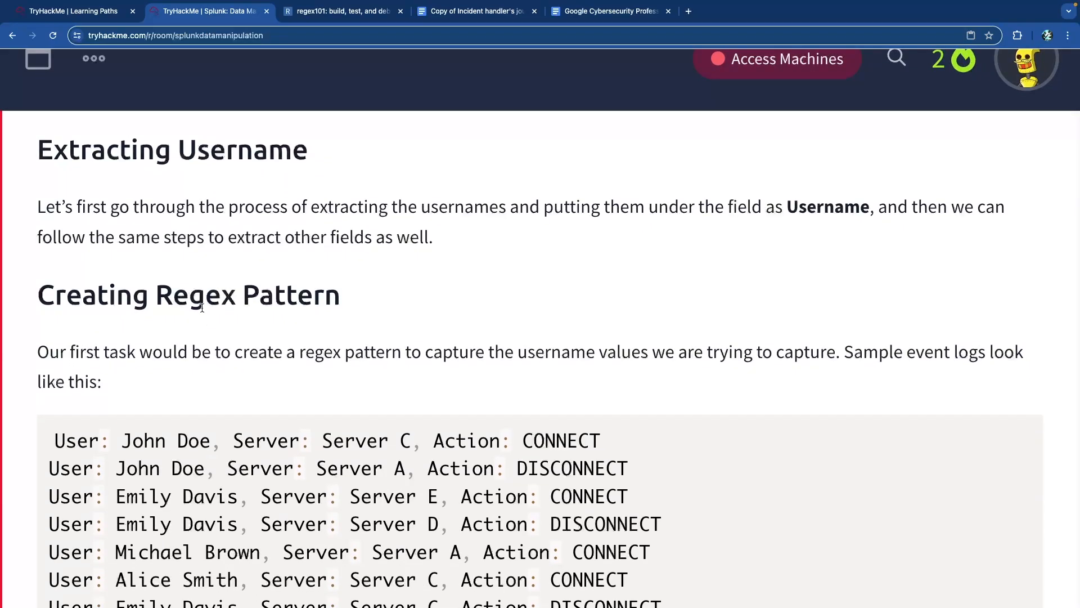
pyautogui.moveTo(97, 296); pyautogui.dragTo(321, 302)
pyautogui.click(319, 301)
pyautogui.moveTo(84, 213); pyautogui.dragTo(476, 222)
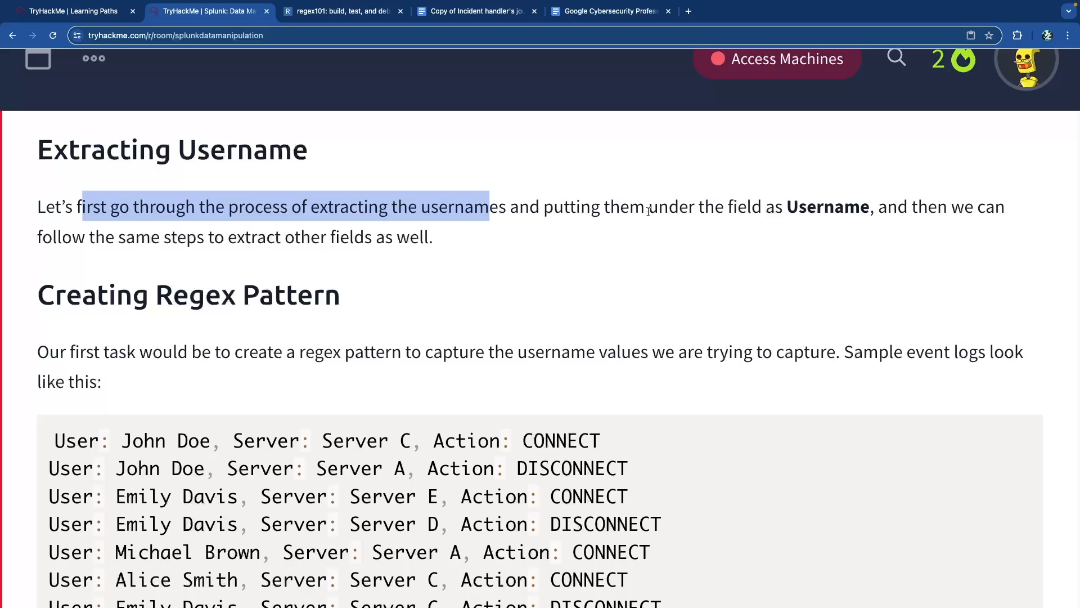
pyautogui.moveTo(604, 209); pyautogui.dragTo(872, 213)
pyautogui.click(872, 215)
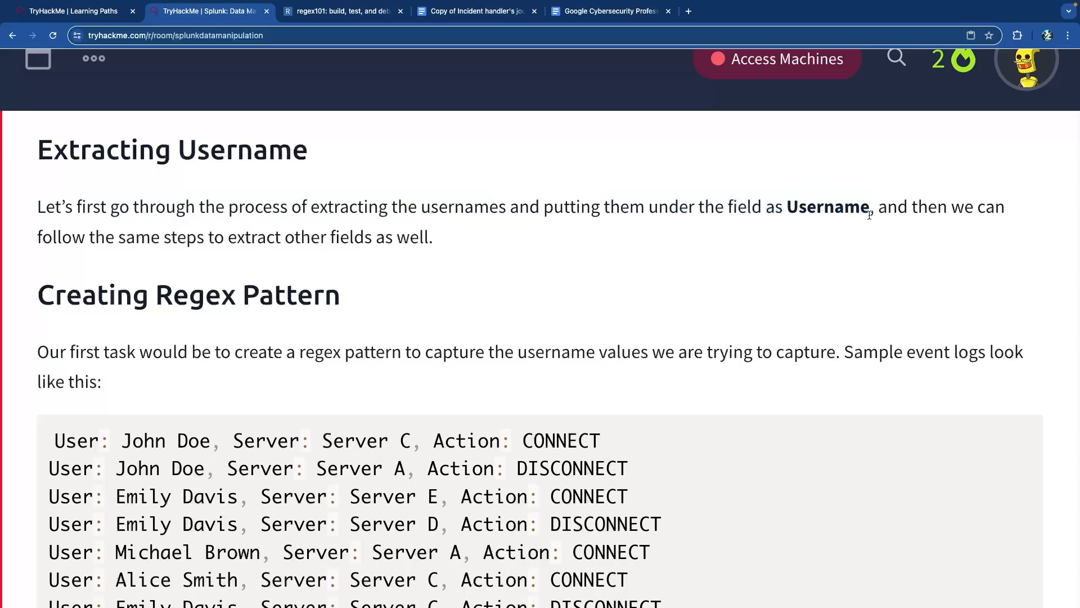
pyautogui.scroll(-3, 564, 270)
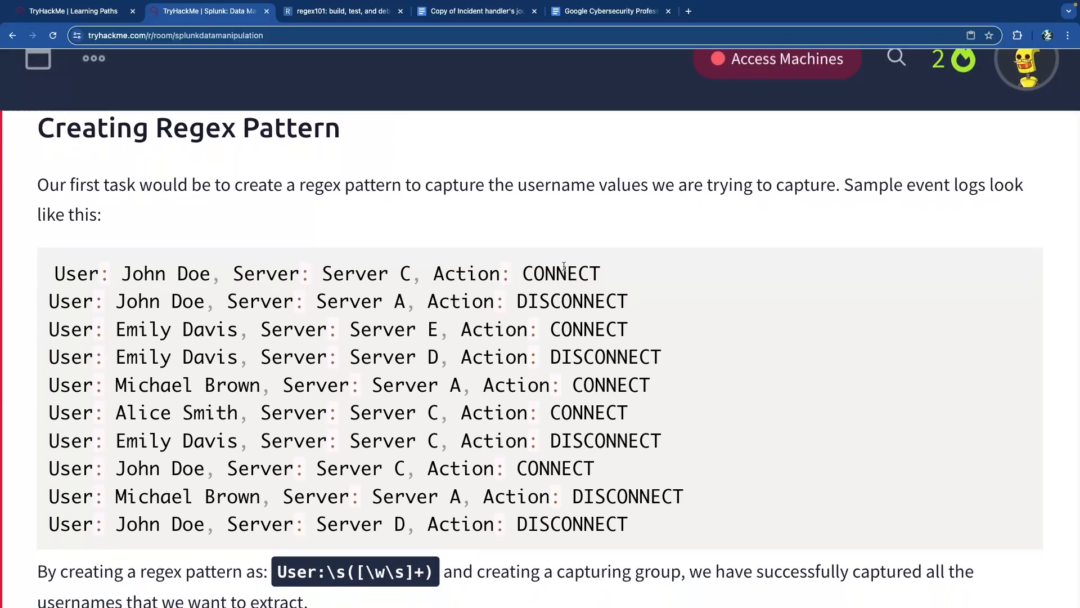
pyautogui.moveTo(76, 268); pyautogui.dragTo(540, 482)
pyautogui.scroll(-4, 361, 399)
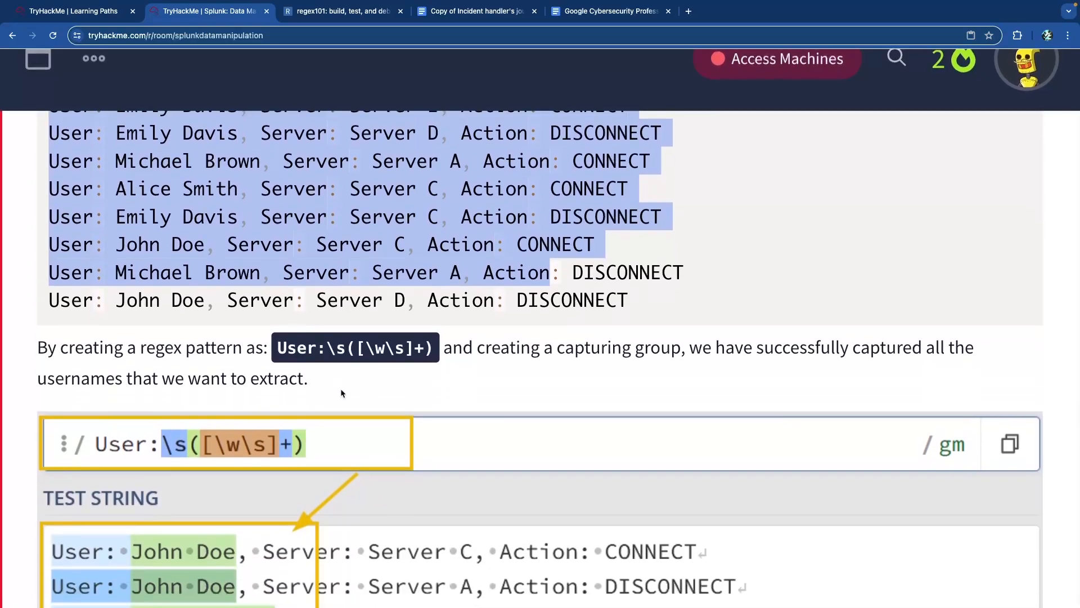
pyautogui.click(244, 342)
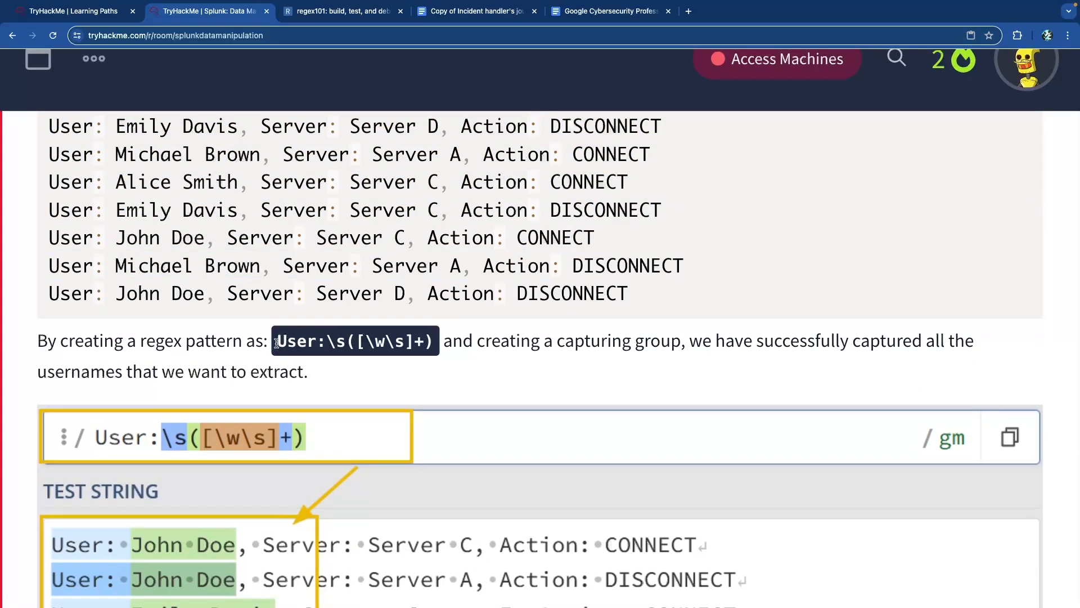
# - Compare the User: prefix and \s([\w\s]+) capturing group against the sample log lines
pyautogui.moveTo(276, 346); pyautogui.dragTo(336, 348)
pyautogui.click(272, 295)
pyautogui.scroll(1, 152, 239)
pyautogui.moveTo(100, 253); pyautogui.dragTo(50, 253)
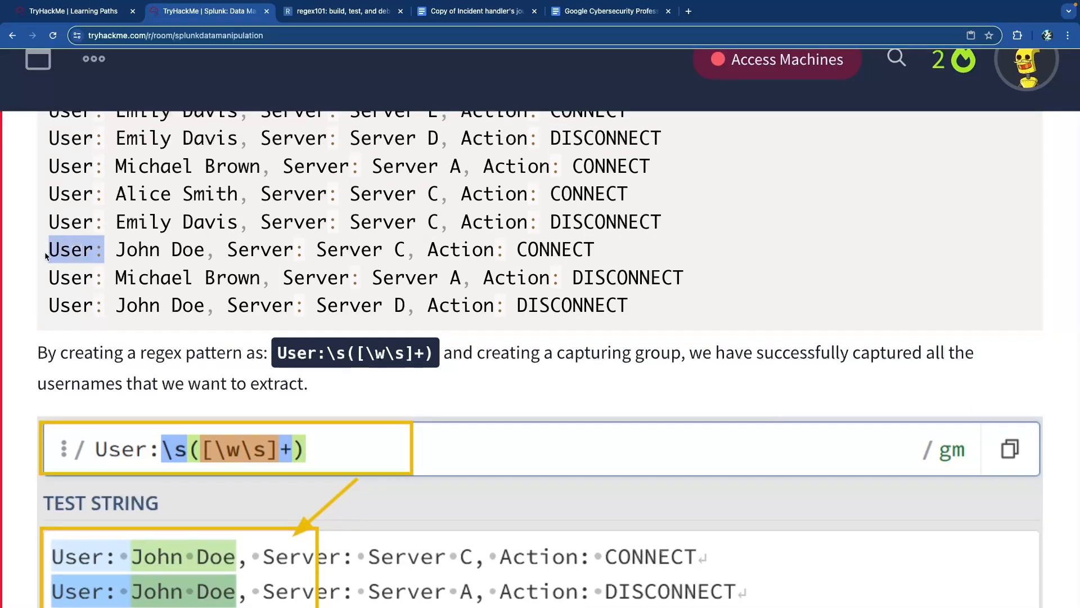
pyautogui.click(100, 251)
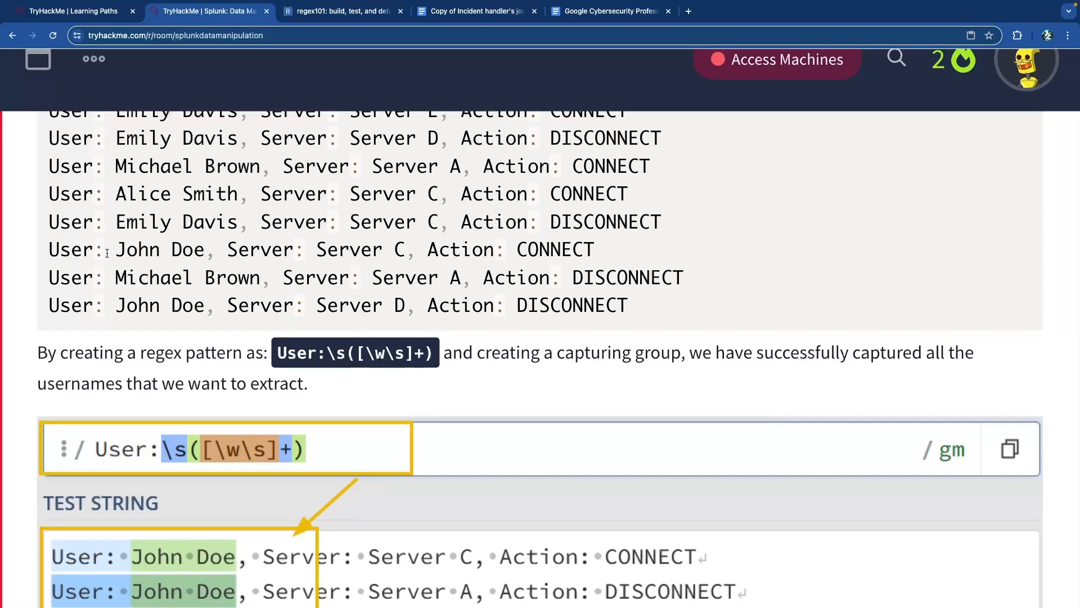
pyautogui.moveTo(330, 357); pyautogui.dragTo(435, 366)
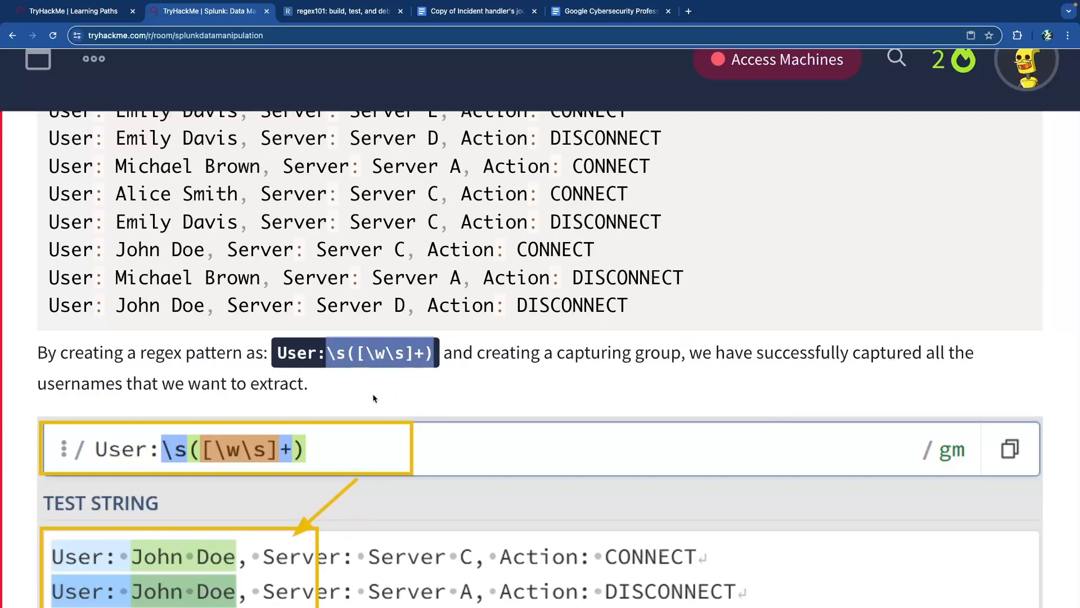
pyautogui.scroll(-2, 373, 393)
pyautogui.scroll(-3, 383, 394)
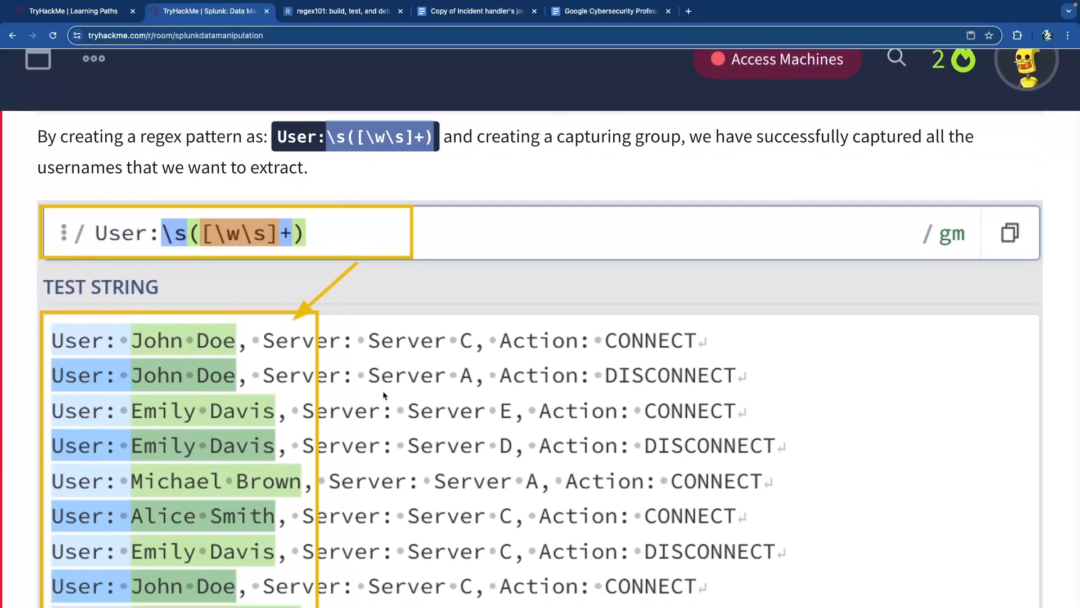
pyautogui.scroll(4, 385, 395)
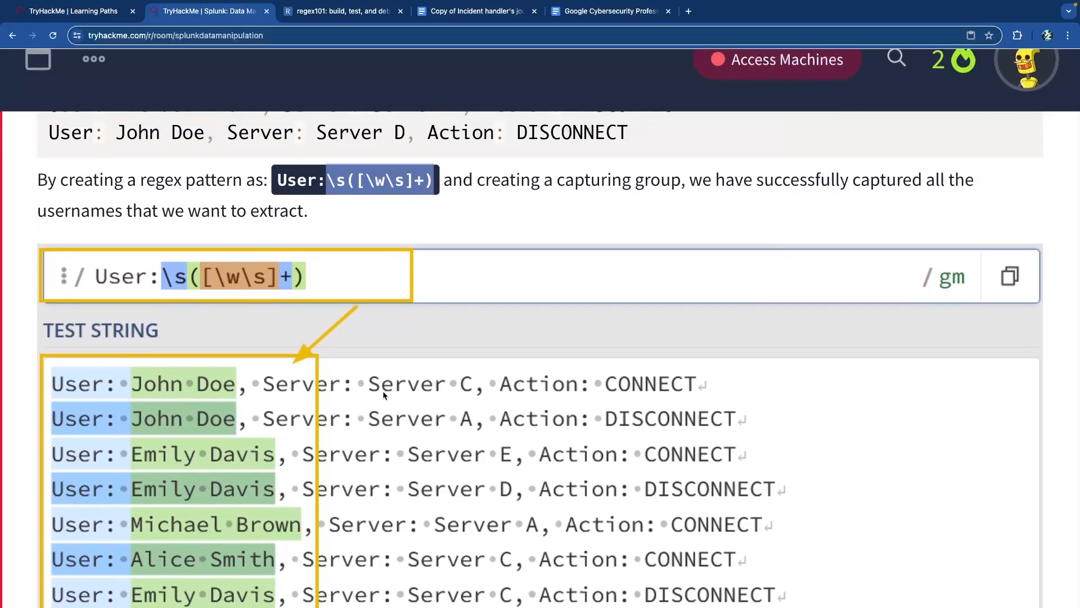
# - Select the full pattern User:\s([\w\s]+) and copy it
pyautogui.tripleClick(399, 328)
pyautogui.click(371, 327)
pyautogui.moveTo(431, 331); pyautogui.dragTo(276, 328)
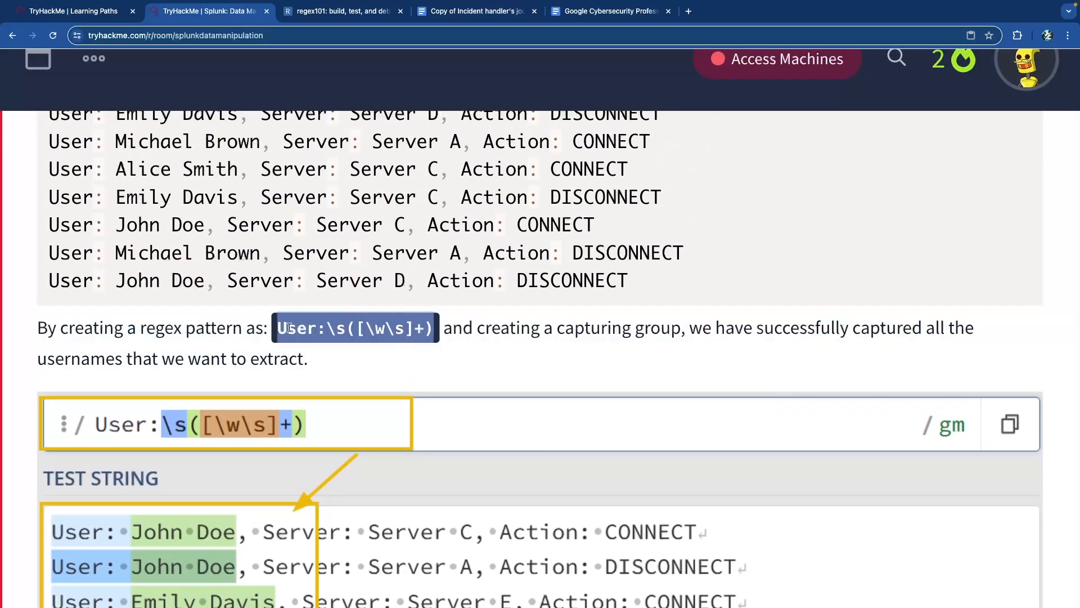
pyautogui.rightClick(313, 327)
pyautogui.click(347, 354)
# - Open Gemini in a new browser tab and scroll to its regex explanation
pyautogui.click(690, 16)
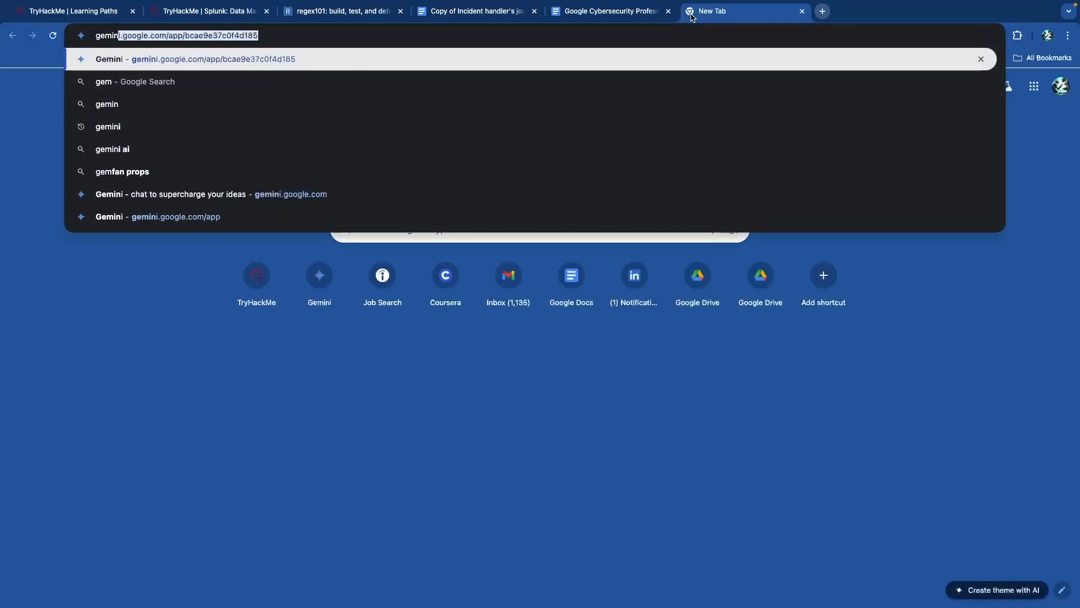
pyautogui.press('Return')
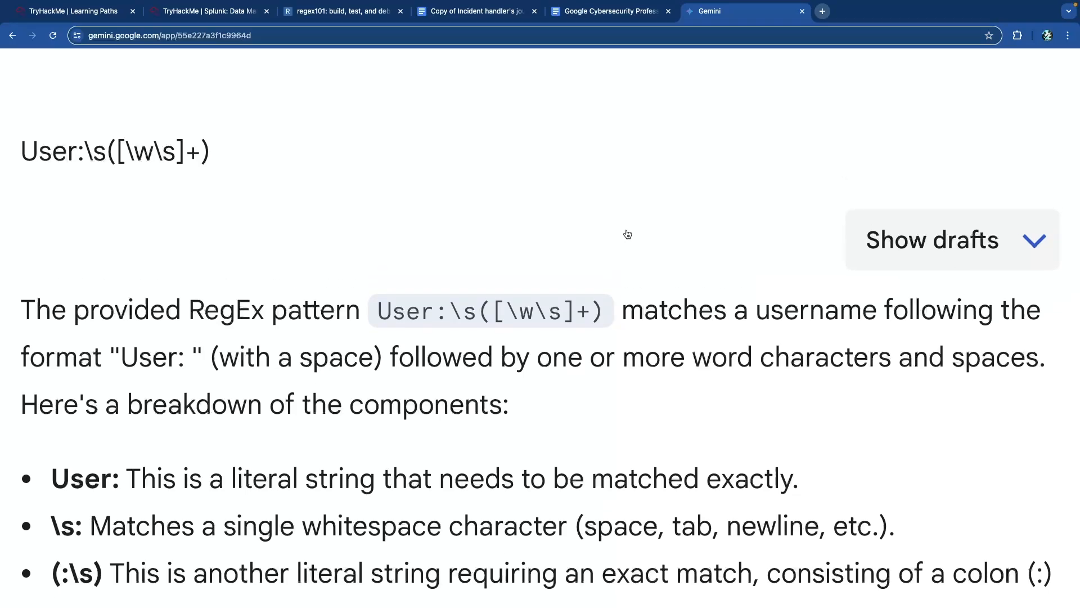
pyautogui.scroll(-1, 626, 230)
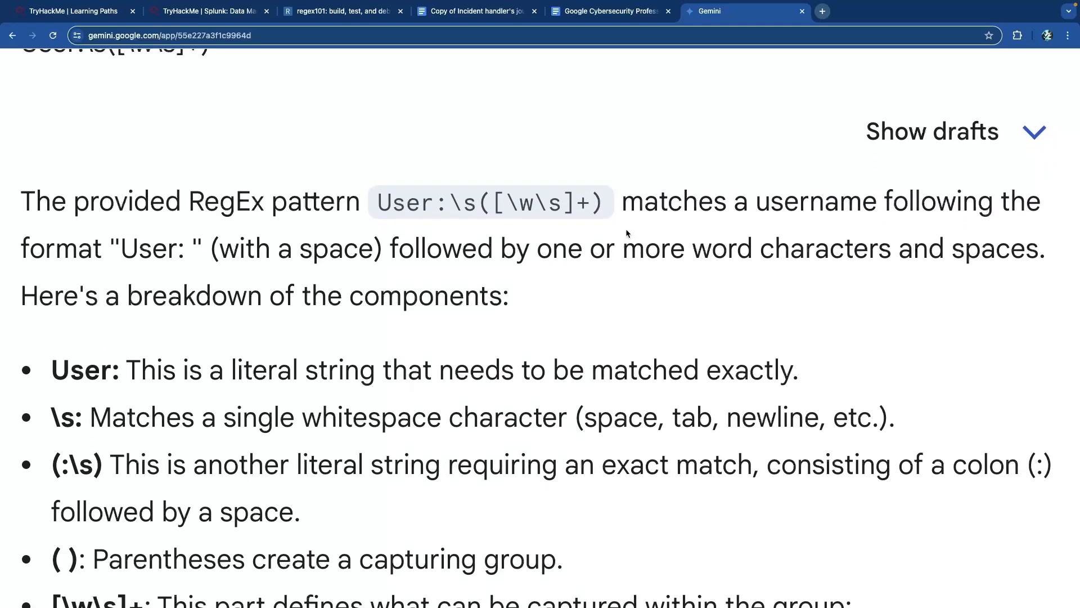
# - Highlight the quoted regex, the username-matching description and the literal User part
pyautogui.moveTo(385, 185); pyautogui.dragTo(590, 188)
pyautogui.click(617, 192)
pyautogui.moveTo(771, 186); pyautogui.dragTo(993, 191)
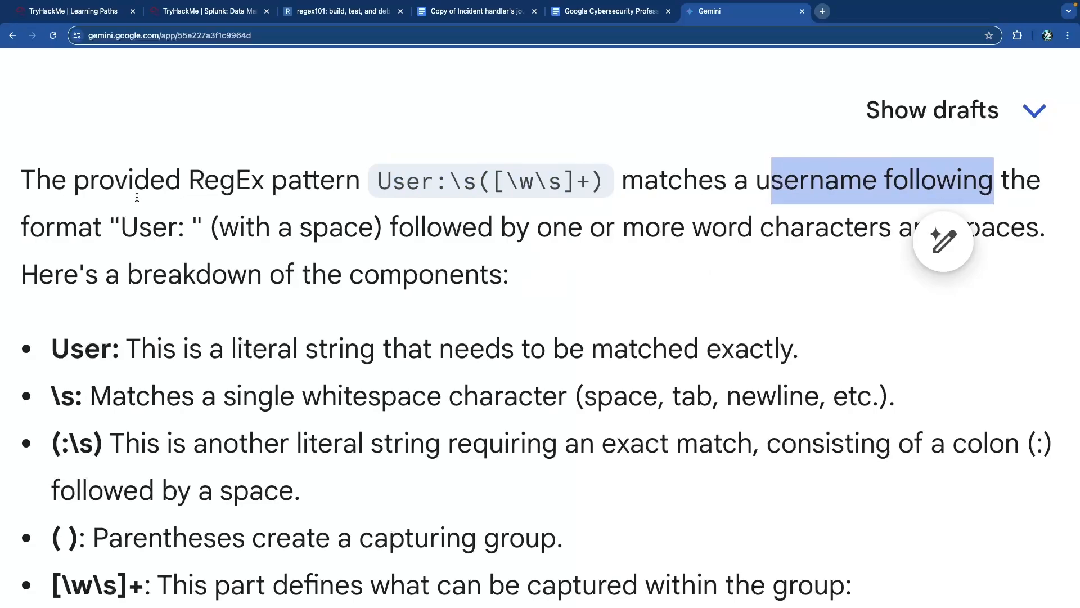
pyautogui.moveTo(117, 232); pyautogui.dragTo(174, 232)
pyautogui.click(173, 232)
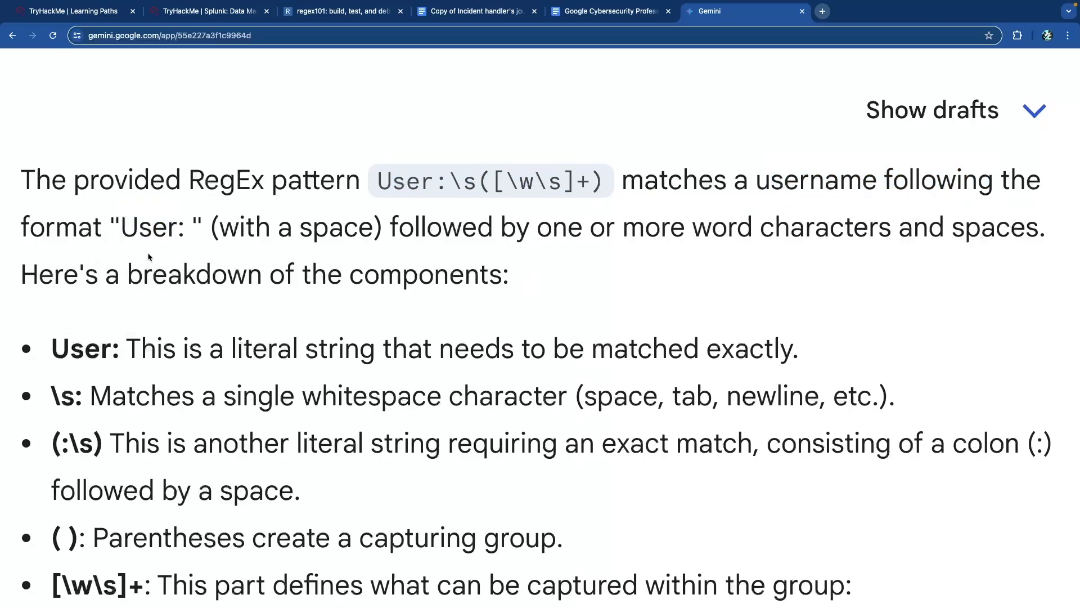
pyautogui.scroll(-3, 149, 259)
pyautogui.moveTo(54, 270); pyautogui.dragTo(111, 270)
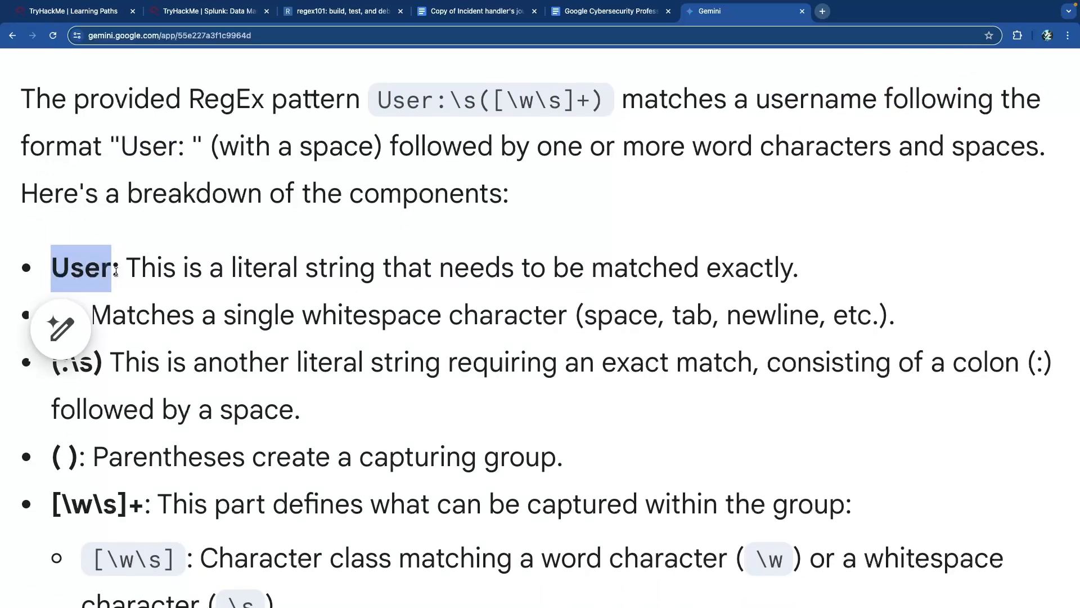
pyautogui.click(239, 272)
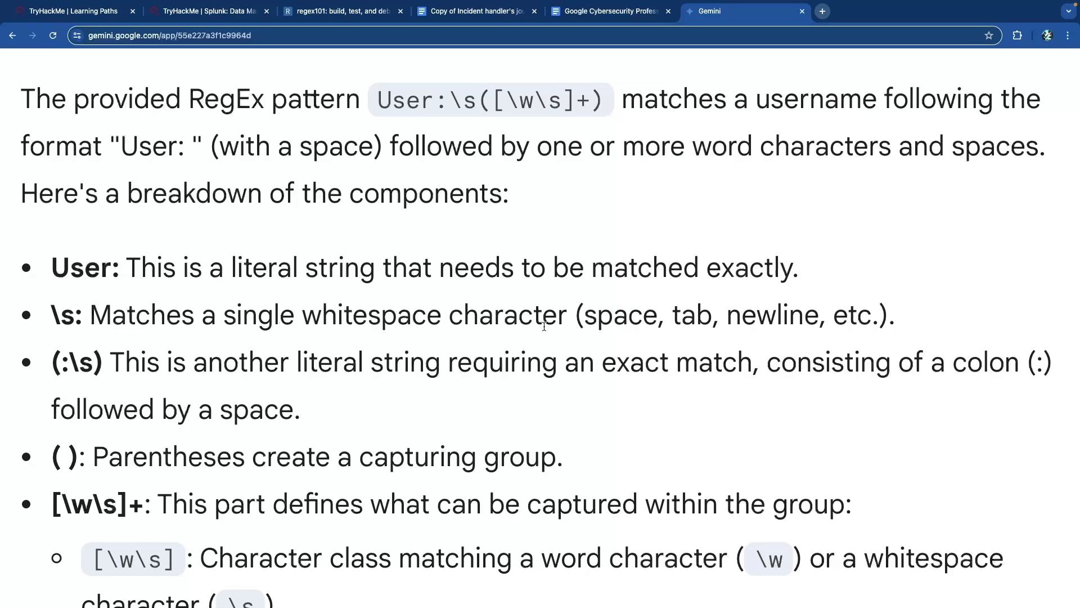
# - Highlight space, tab and newline in the \s whitespace bullet
pyautogui.doubleClick(611, 320)
pyautogui.click(686, 321)
pyautogui.doubleClick(686, 321)
pyautogui.doubleClick(778, 320)
pyautogui.scroll(-1, 366, 312)
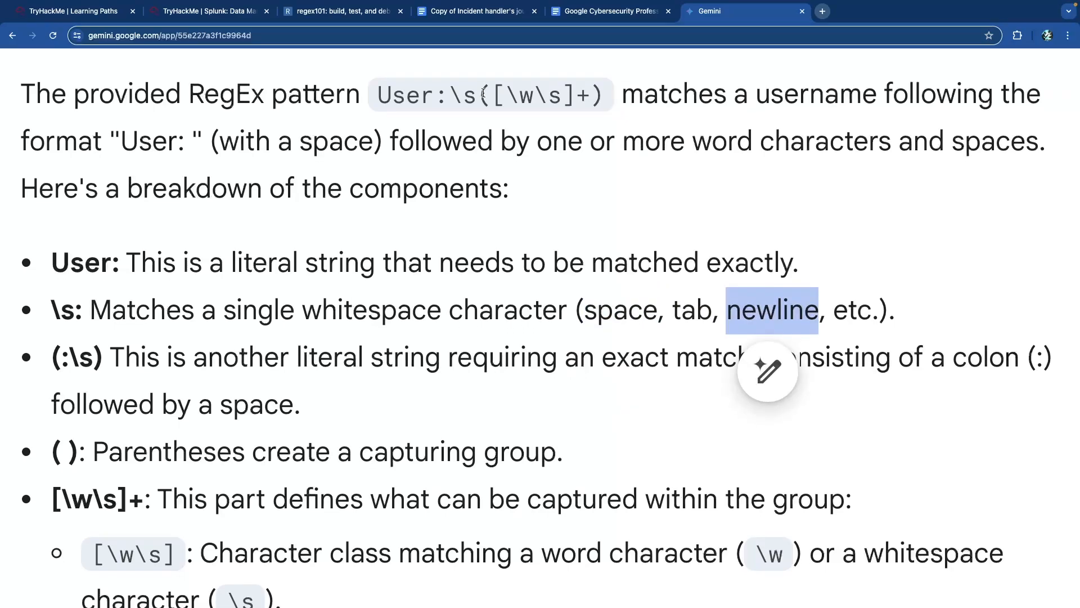
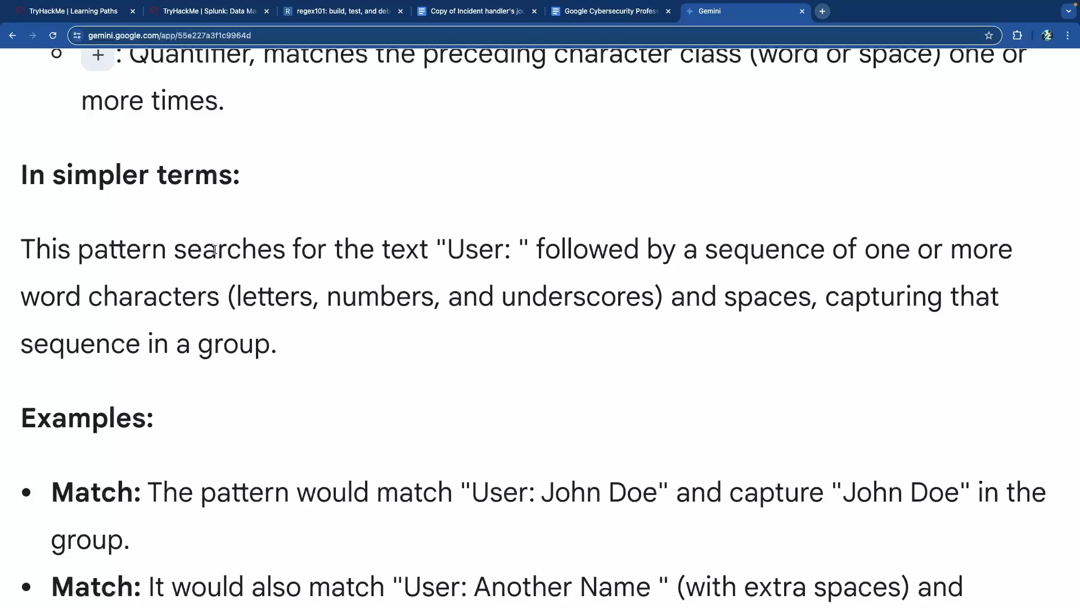
# - Read Gemini's example matches and the no-match case, highlighting each example and 'Username:'
pyautogui.scroll(-3, 215, 248)
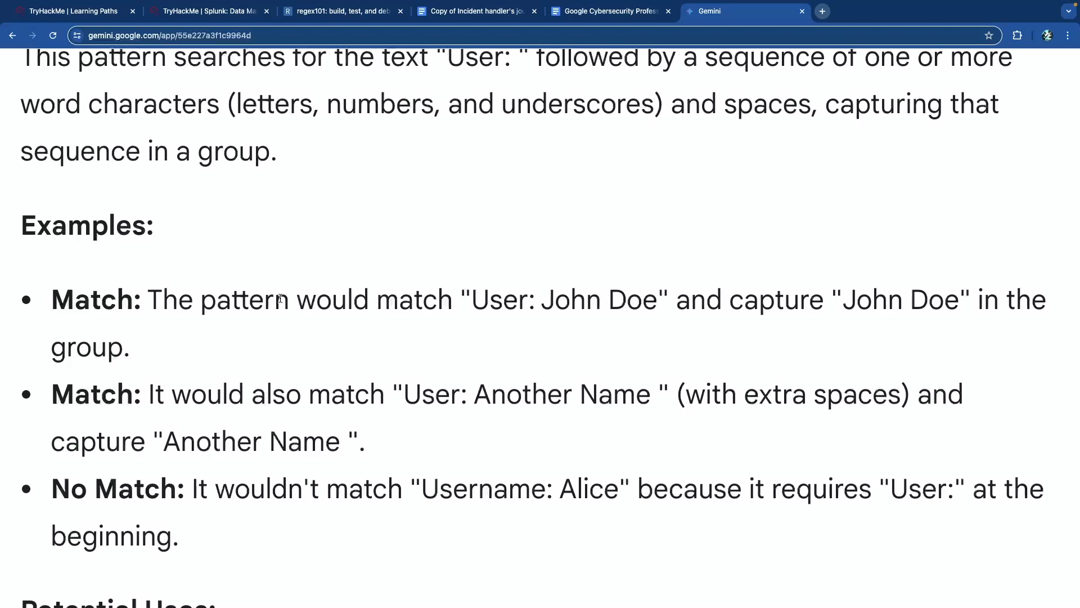
pyautogui.moveTo(476, 301); pyautogui.dragTo(598, 304)
pyautogui.click(597, 305)
pyautogui.scroll(-1, 750, 292)
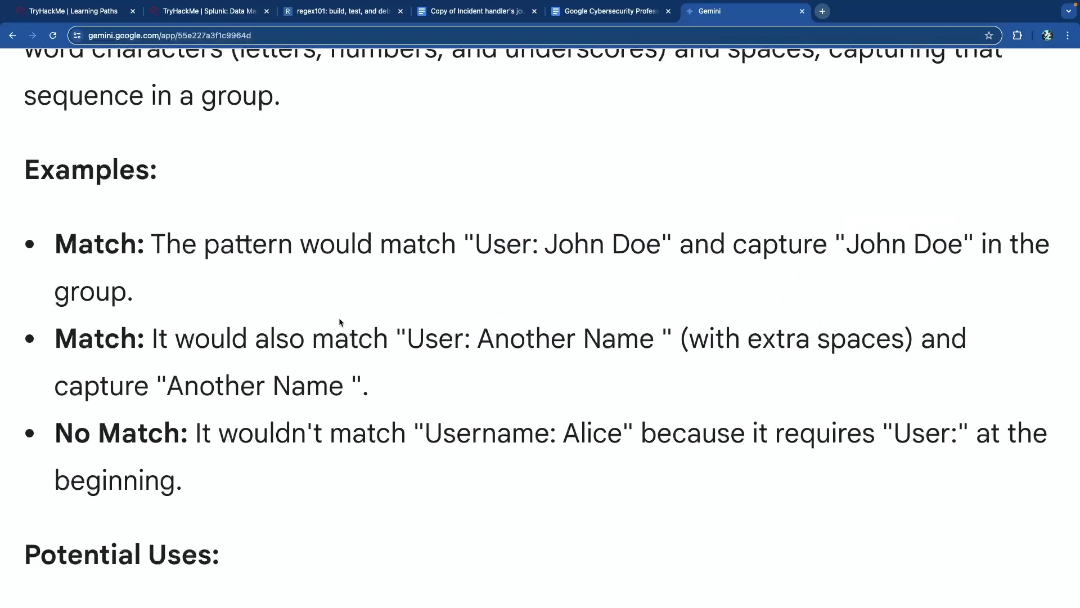
pyautogui.moveTo(401, 341); pyautogui.dragTo(599, 341)
pyautogui.click(552, 394)
pyautogui.scroll(-1, 281, 366)
pyautogui.scroll(-2, 185, 358)
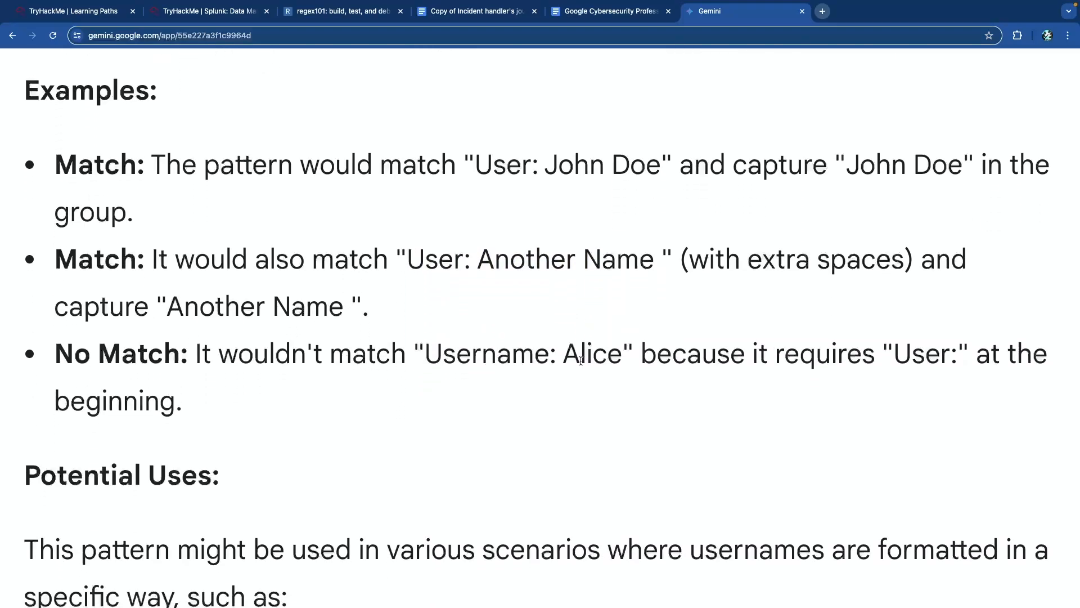
pyautogui.moveTo(556, 358); pyautogui.dragTo(431, 359)
pyautogui.click(463, 358)
pyautogui.scroll(-5, 875, 352)
# - Scroll back to the breakdown and highlight the [\w\s]+ component's explanation
pyautogui.press('super+minus')
pyautogui.press('super+minus')
pyautogui.press('super+minus')
pyautogui.press('super+minus')
pyautogui.press('super+minus')
pyautogui.press('super+minus')
pyautogui.press('super+minus')
pyautogui.scroll(6, 443, 279)
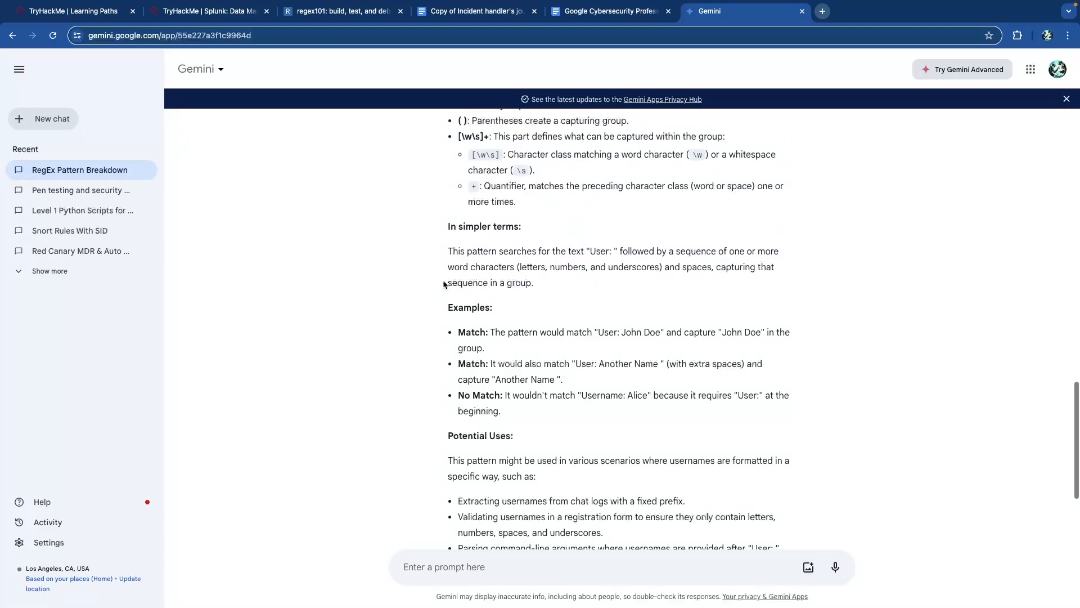
pyautogui.press('super+equal')
pyautogui.press('super+equal')
pyautogui.press('super+equal')
pyautogui.press('super+equal')
pyautogui.press('super+equal')
pyautogui.press('super+equal')
pyautogui.press('super+equal')
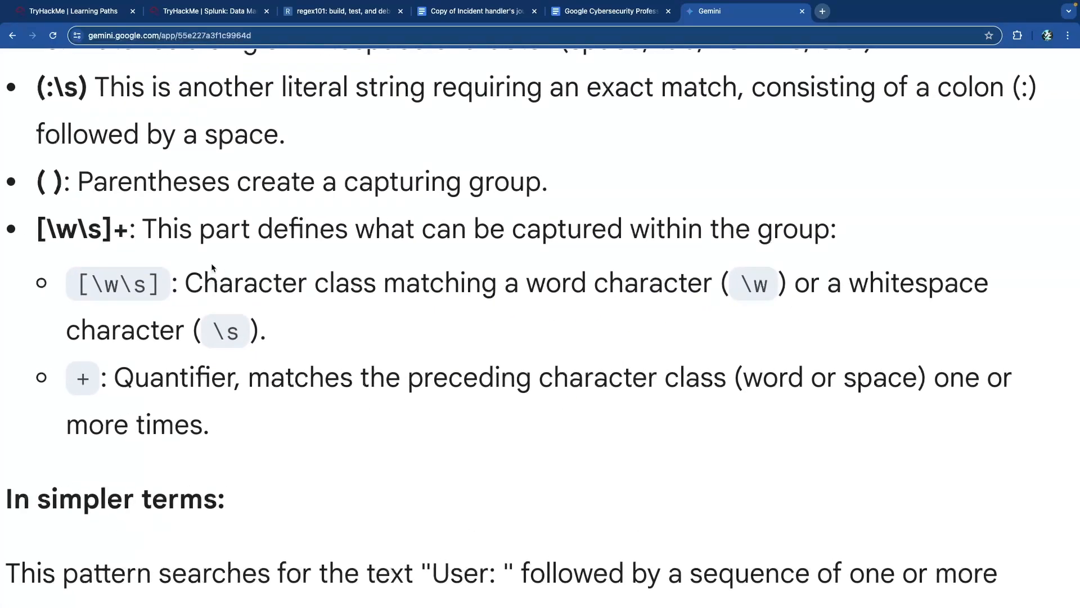
pyautogui.scroll(1, 211, 262)
pyautogui.scroll(1, 98, 273)
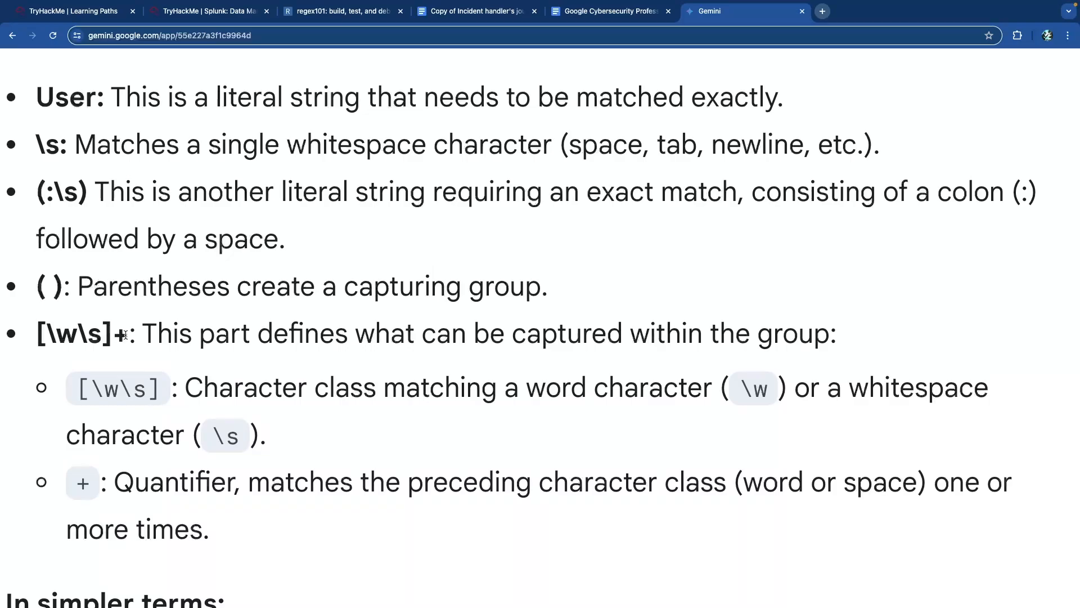
pyautogui.moveTo(128, 335); pyautogui.dragTo(35, 335)
pyautogui.moveTo(64, 293); pyautogui.dragTo(35, 290)
pyautogui.click(276, 294)
pyautogui.scroll(4, 315, 299)
# - Highlight the capturing group, [\w\s]+, \w, User: and \s in turn within the pattern
pyautogui.moveTo(584, 193); pyautogui.dragTo(464, 193)
pyautogui.click(546, 200)
pyautogui.moveTo(576, 196)
pyautogui.mouseDown()
pyautogui.moveTo(479, 196)
pyautogui.moveTo(514, 196)
pyautogui.mouseUp()
pyautogui.click(480, 197)
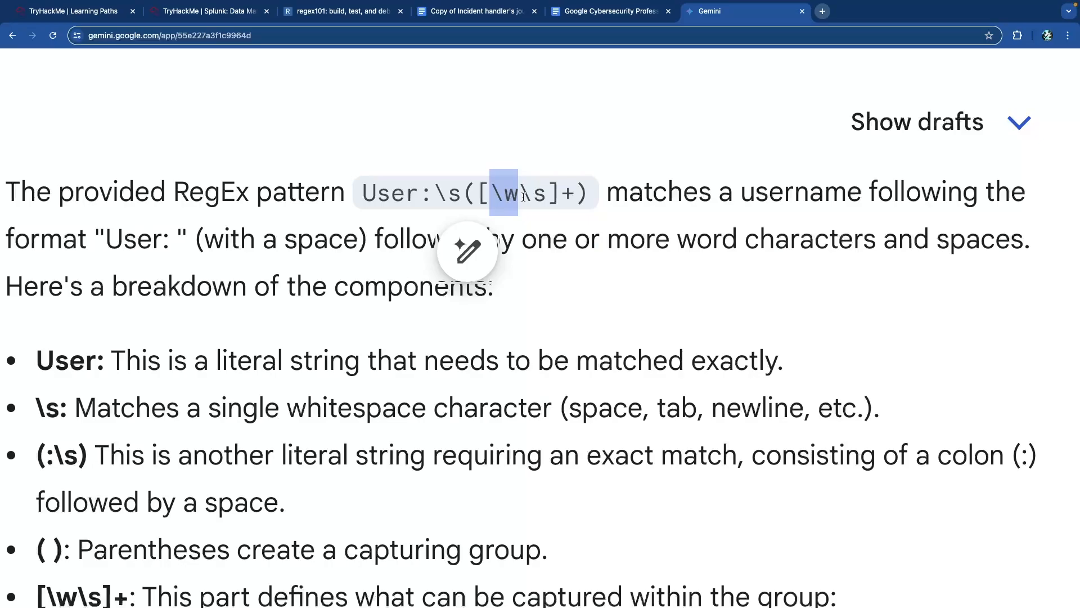
pyautogui.moveTo(519, 197)
pyautogui.mouseDown()
pyautogui.moveTo(493, 197)
pyautogui.moveTo(526, 197)
pyautogui.mouseUp()
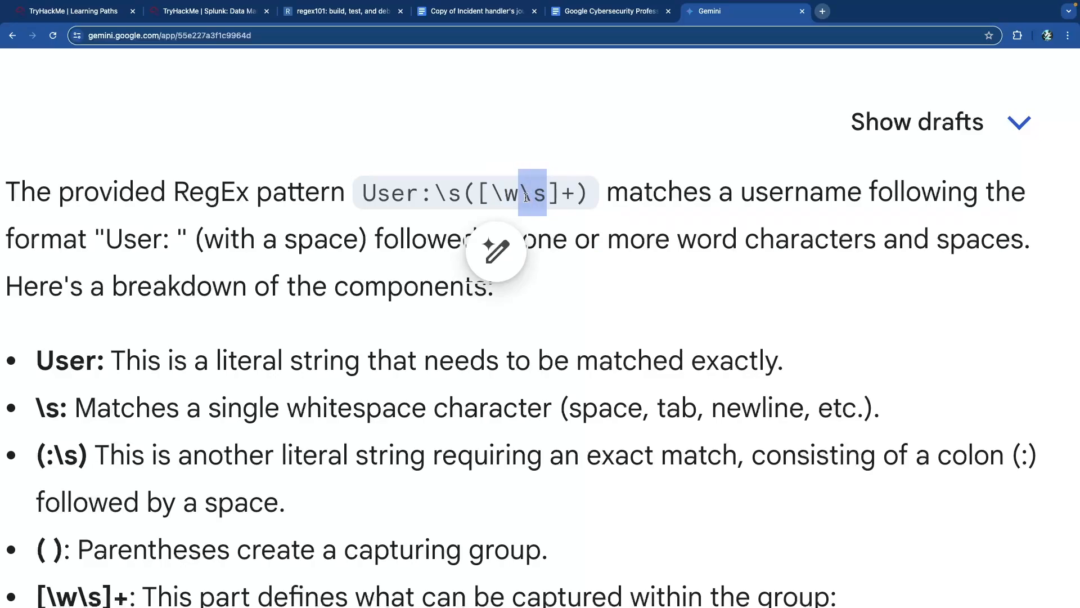
pyautogui.click(538, 206)
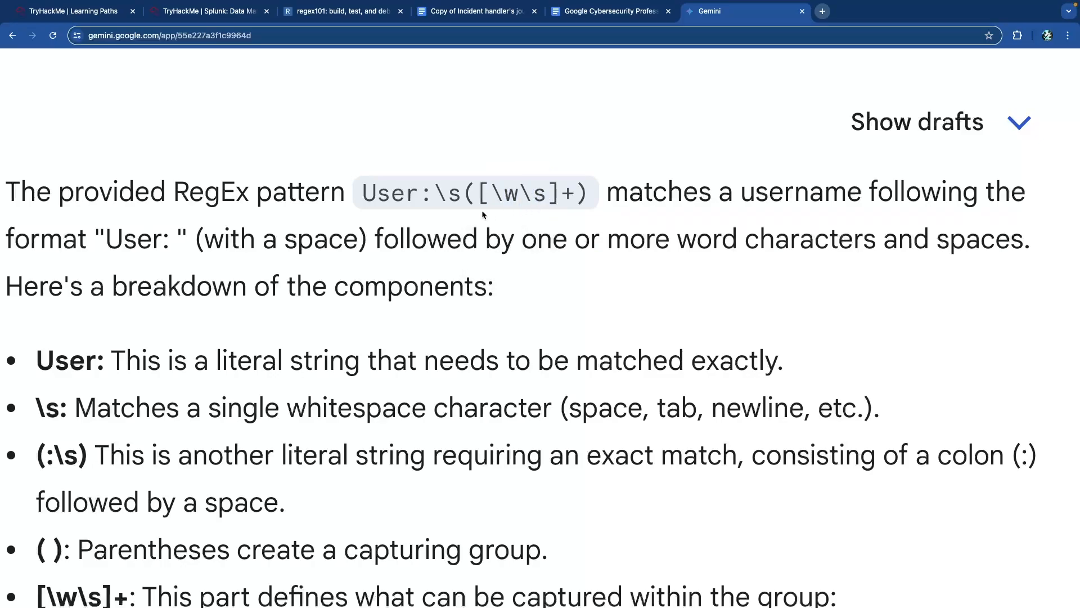
pyautogui.moveTo(421, 196); pyautogui.dragTo(360, 198)
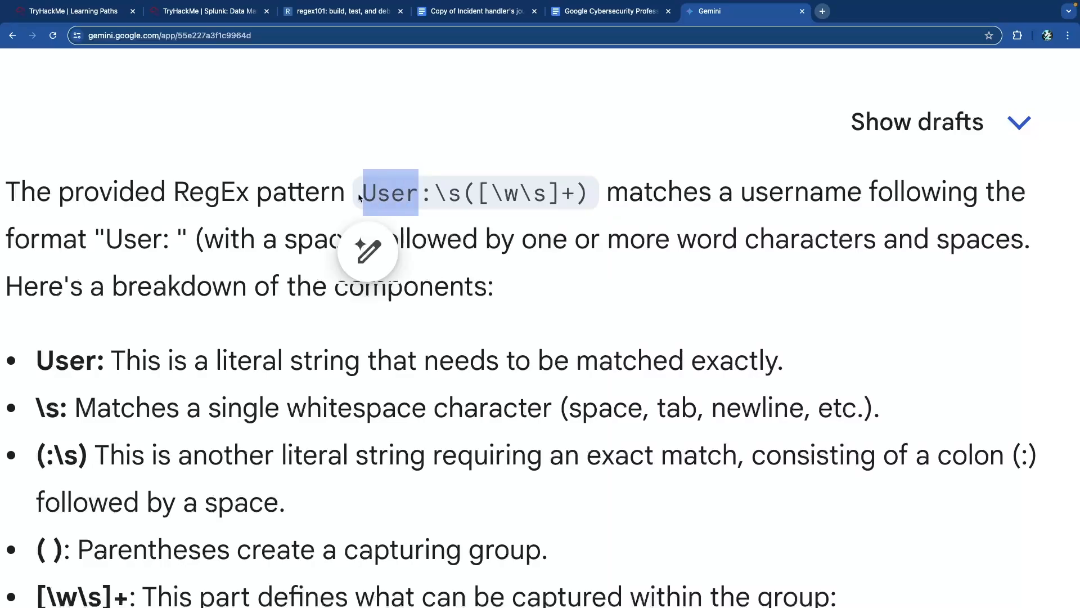
pyautogui.moveTo(433, 195); pyautogui.dragTo(335, 196)
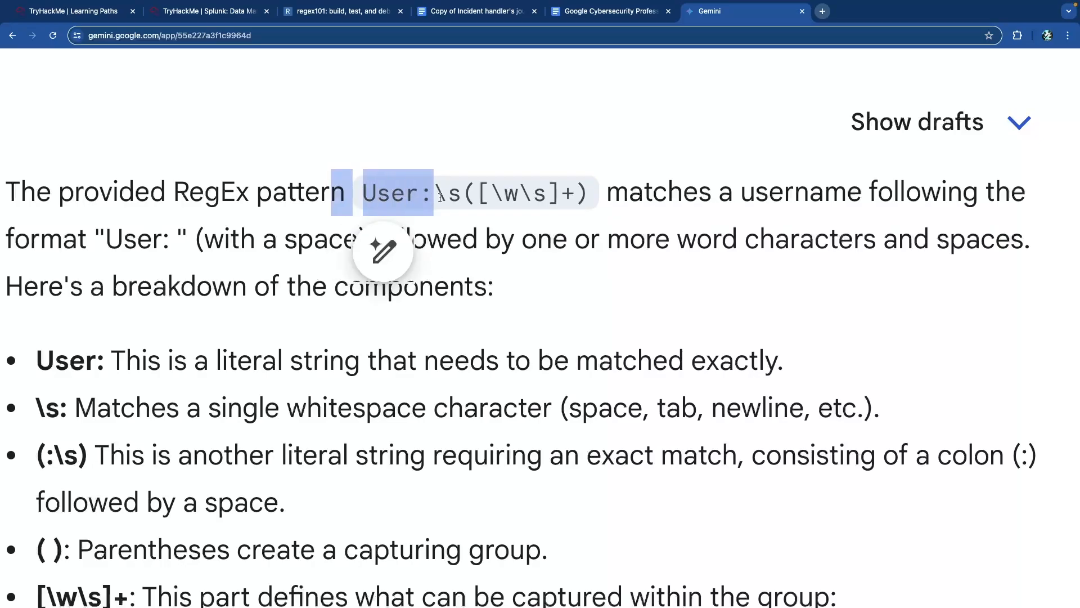
pyautogui.click(461, 196)
pyautogui.moveTo(460, 195)
pyautogui.mouseDown()
pyautogui.moveTo(439, 196)
pyautogui.moveTo(583, 198)
pyautogui.mouseUp()
pyautogui.click(468, 196)
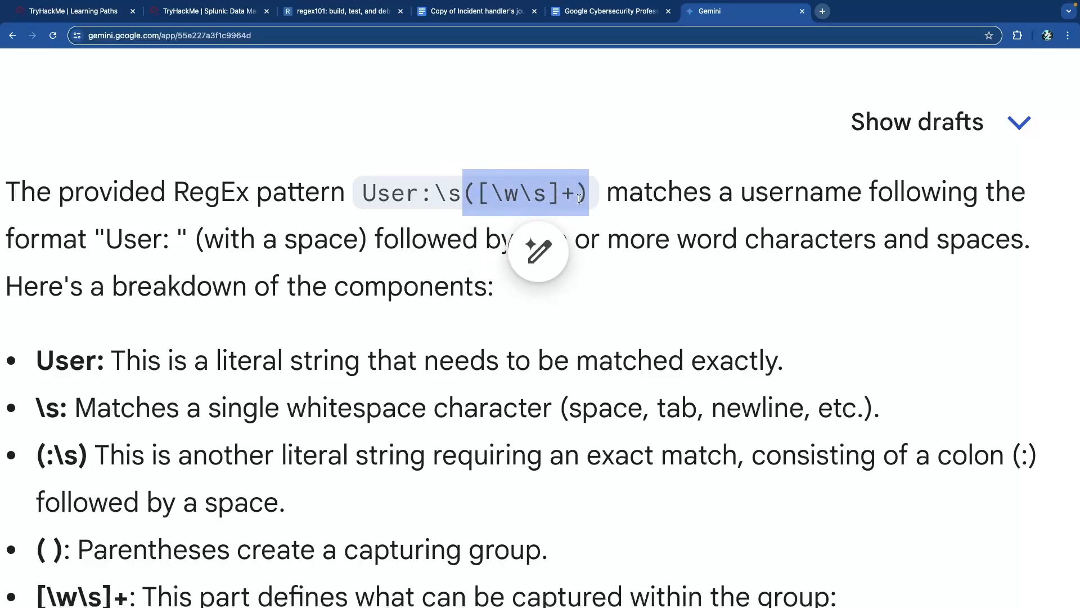
pyautogui.click(579, 199)
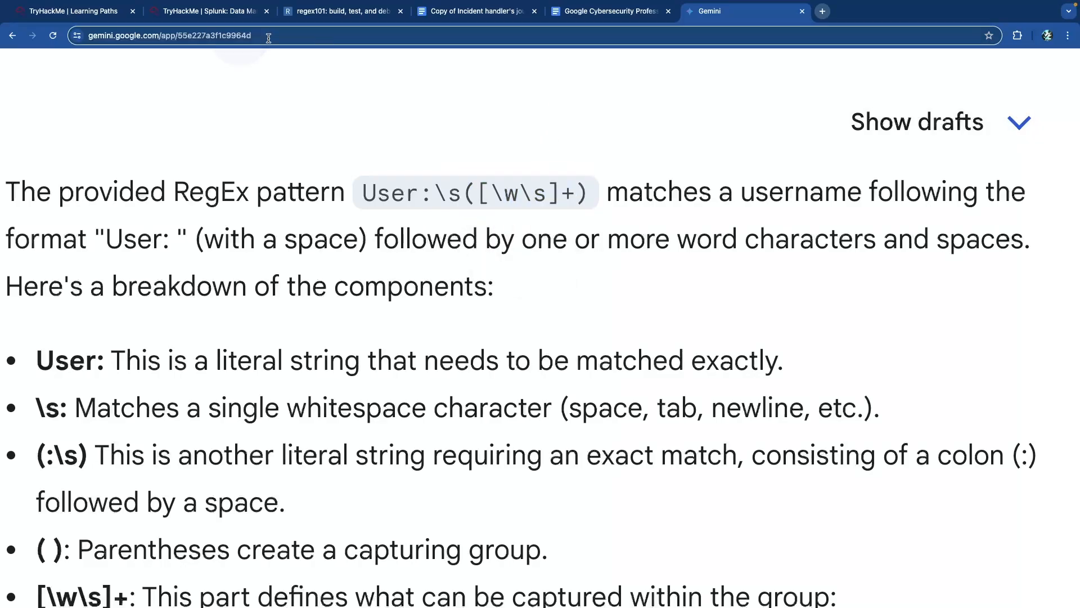
# - Go to the room's transforms.conf section and highlight its heading and the DataApp default folder
pyautogui.click(222, 11)
pyautogui.scroll(-5, 240, 197)
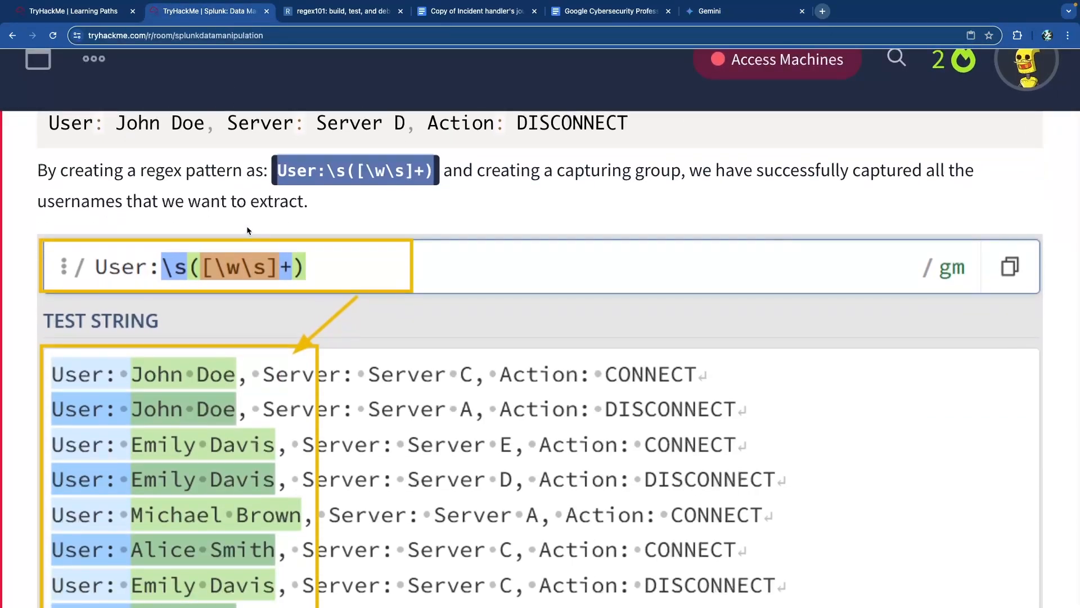
pyautogui.scroll(-2, 234, 235)
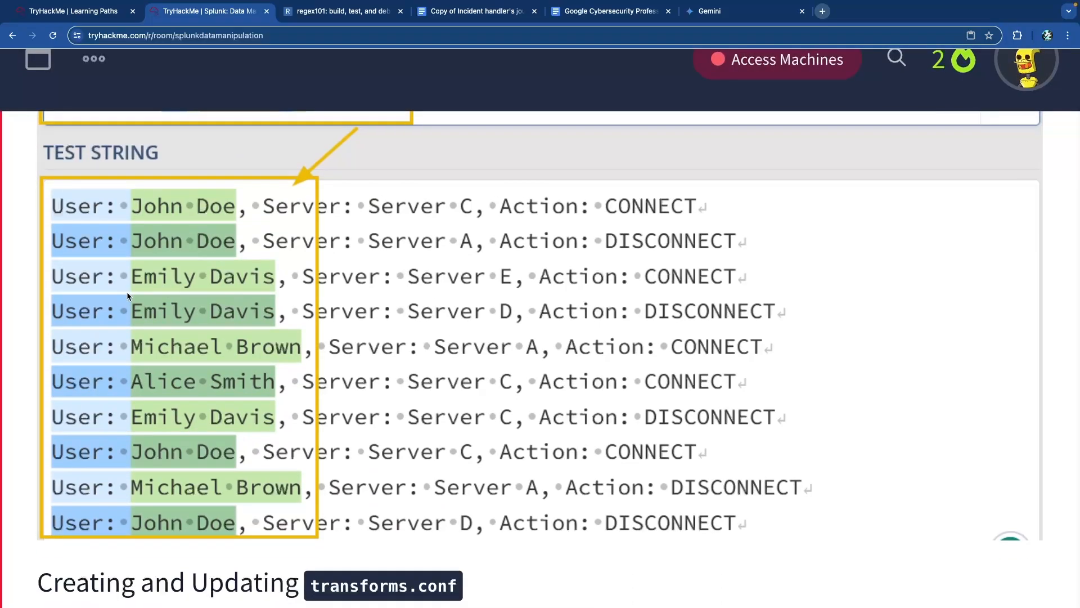
pyautogui.scroll(-6, 156, 457)
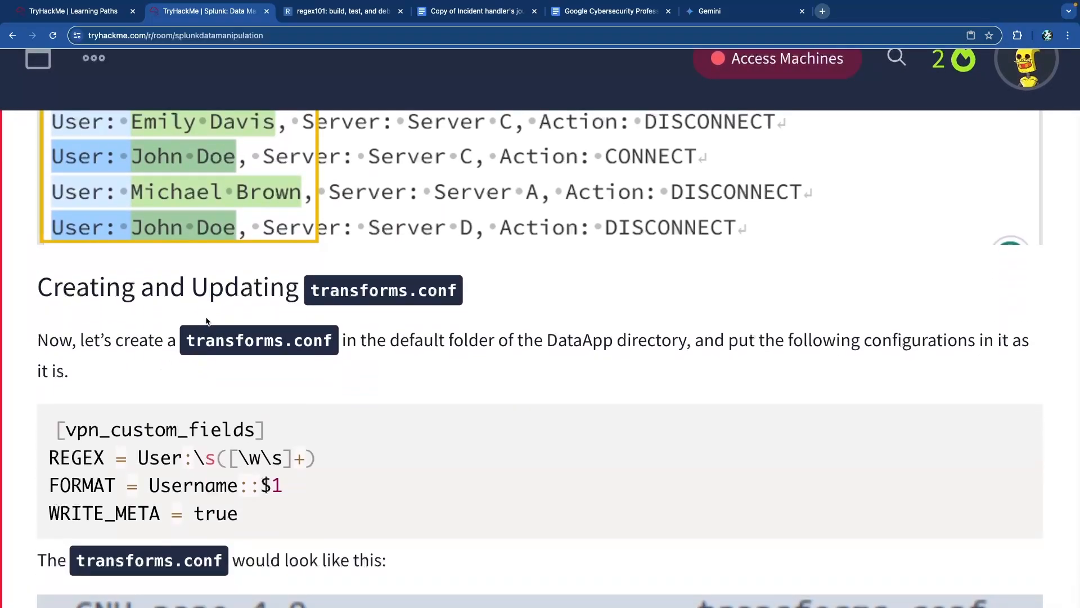
pyautogui.scroll(-1, 207, 321)
pyautogui.moveTo(89, 225); pyautogui.dragTo(441, 233)
pyautogui.click(442, 234)
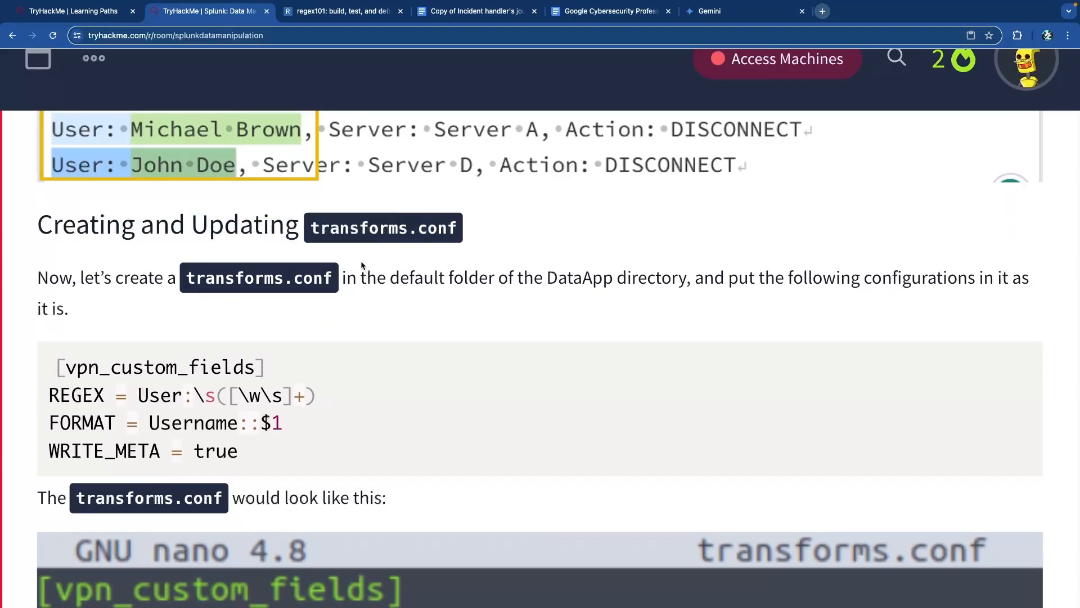
pyautogui.scroll(-1, 364, 271)
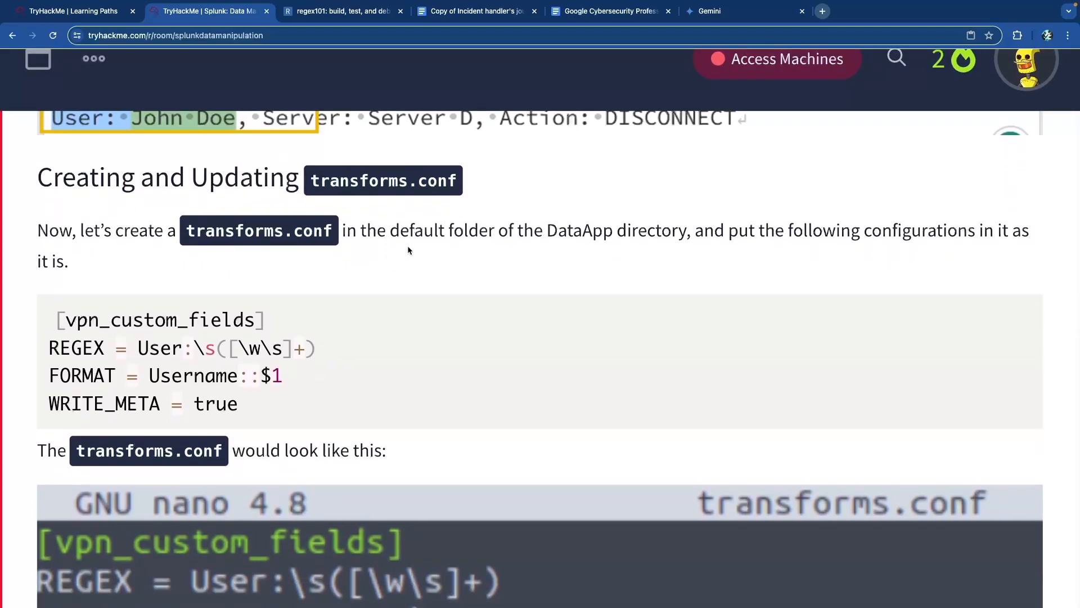
pyautogui.moveTo(400, 235); pyautogui.dragTo(631, 233)
pyautogui.click(665, 232)
pyautogui.moveTo(714, 233); pyautogui.dragTo(967, 233)
pyautogui.click(968, 234)
pyautogui.scroll(-2, 362, 274)
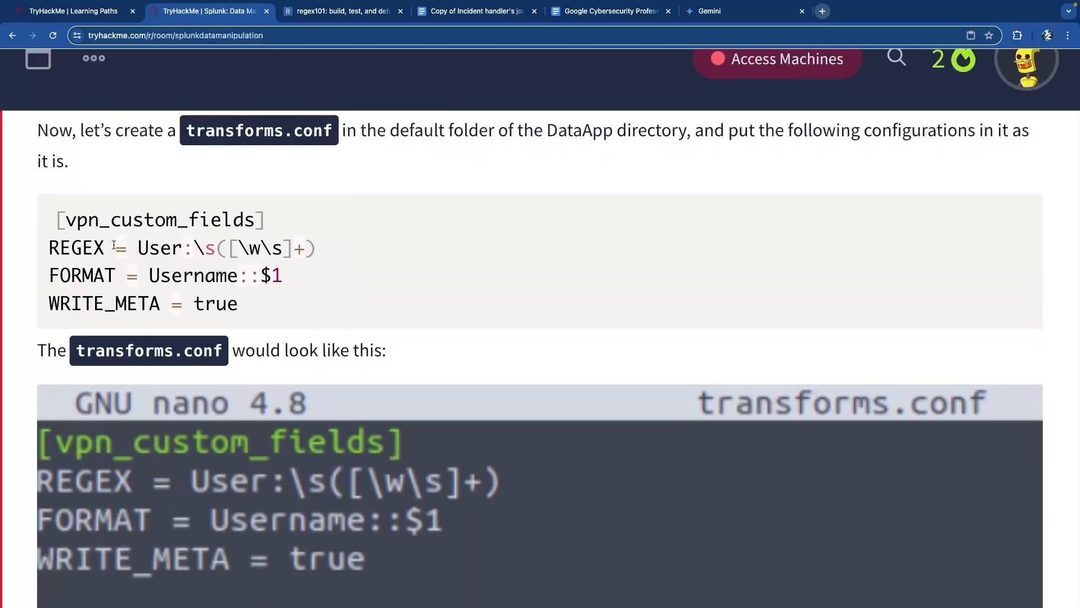
# - Highlight the [vpn_custom_fields] stanza's REGEX pattern, FORMAT Username::$1 and WRITE_META lines
pyautogui.moveTo(68, 222); pyautogui.dragTo(256, 225)
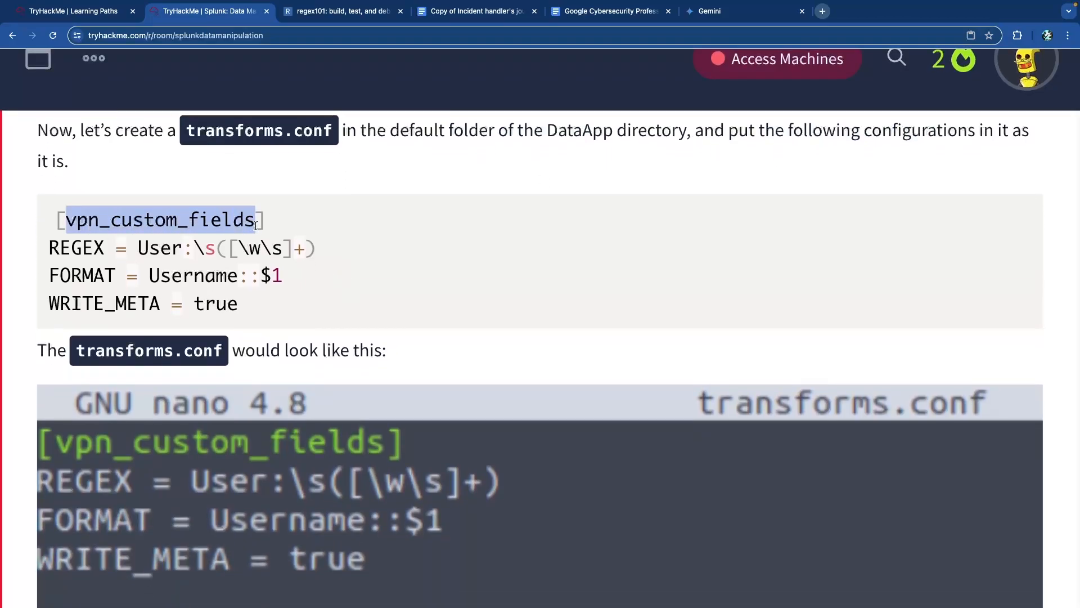
pyautogui.click(139, 243)
pyautogui.moveTo(105, 250); pyautogui.dragTo(49, 249)
pyautogui.click(139, 250)
pyautogui.moveTo(140, 248); pyautogui.dragTo(309, 252)
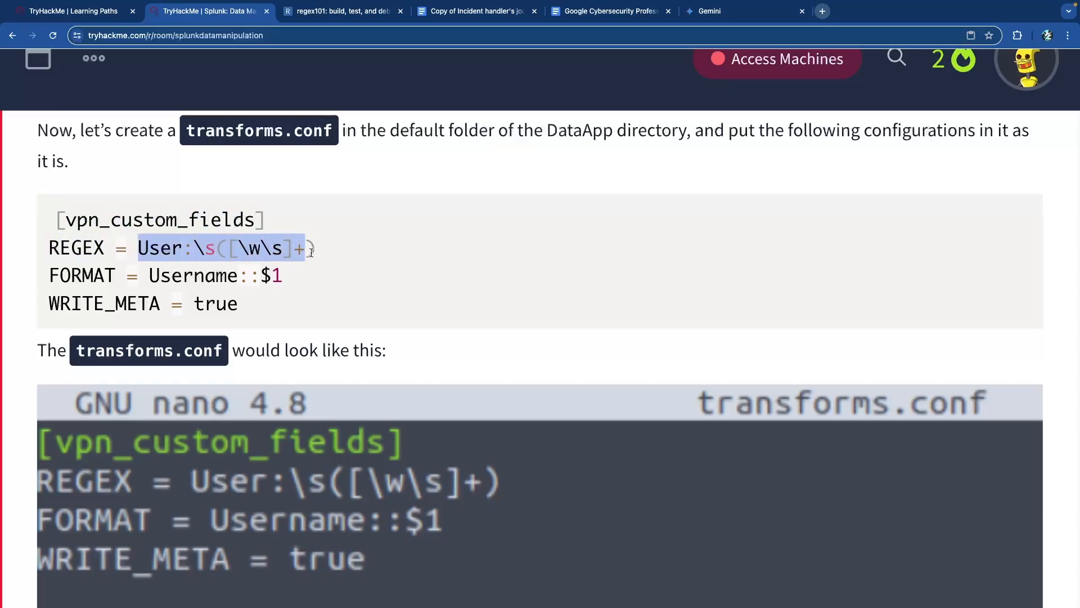
pyautogui.doubleClick(87, 275)
pyautogui.moveTo(146, 278); pyautogui.dragTo(285, 282)
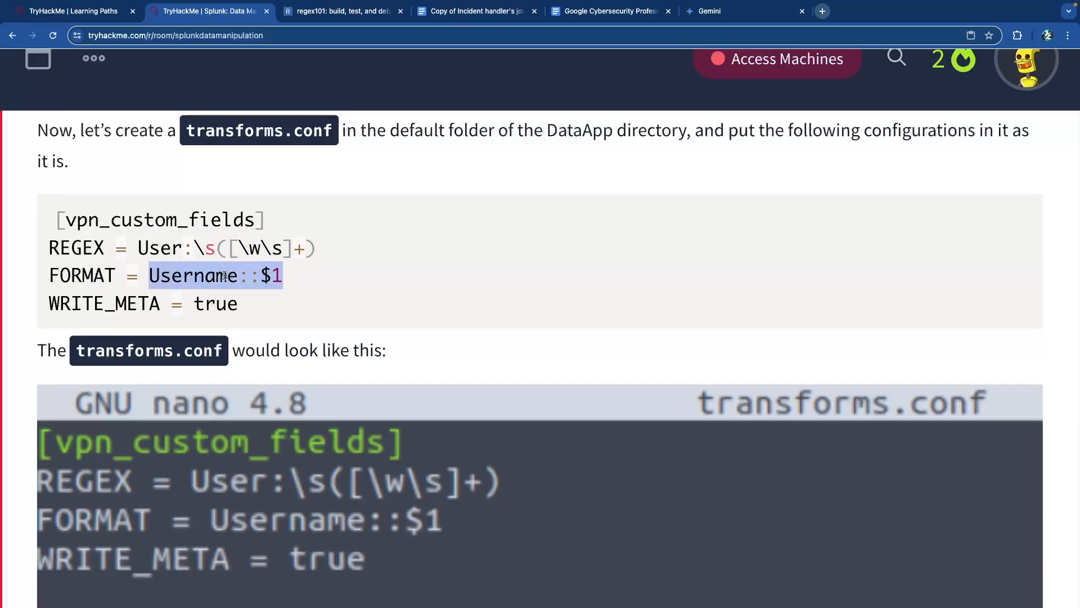
pyautogui.moveTo(161, 310); pyautogui.dragTo(56, 304)
pyautogui.click(192, 306)
pyautogui.scroll(-2, 218, 307)
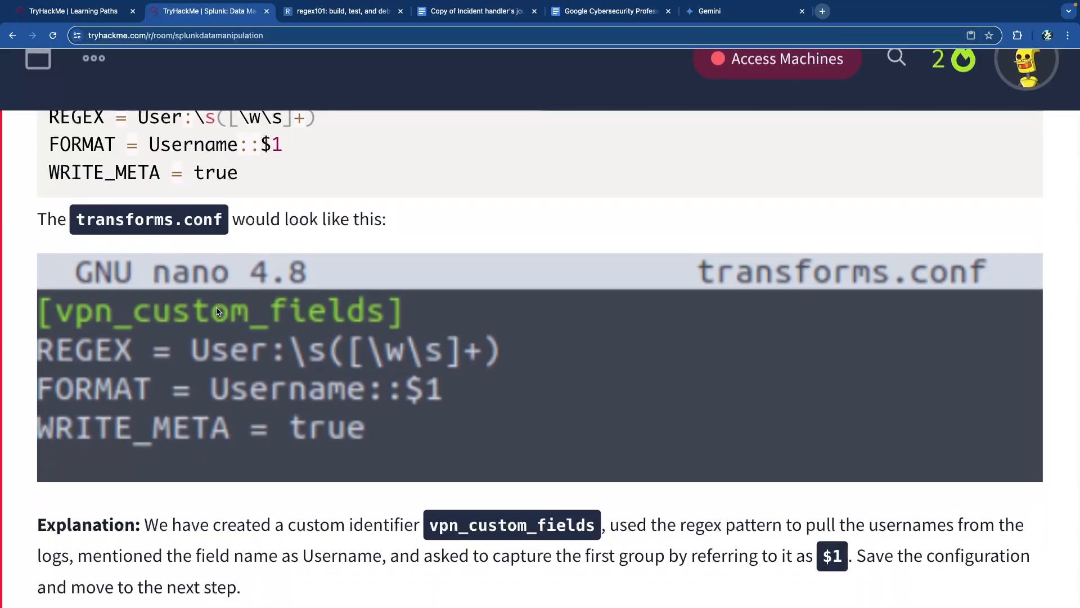
pyautogui.scroll(1, 218, 311)
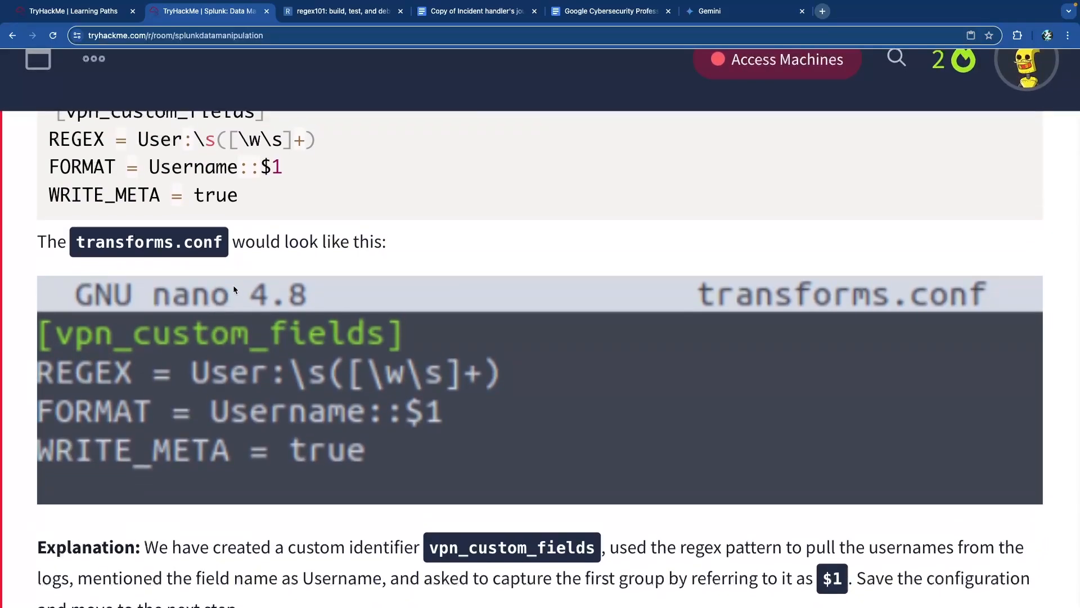
pyautogui.scroll(-2, 233, 281)
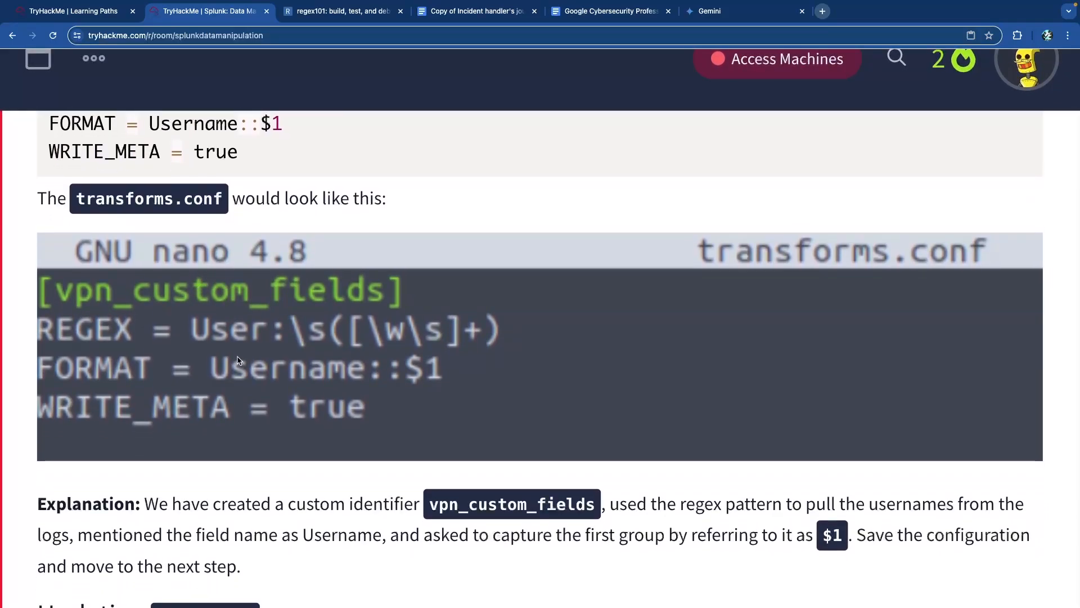
pyautogui.scroll(-4, 235, 361)
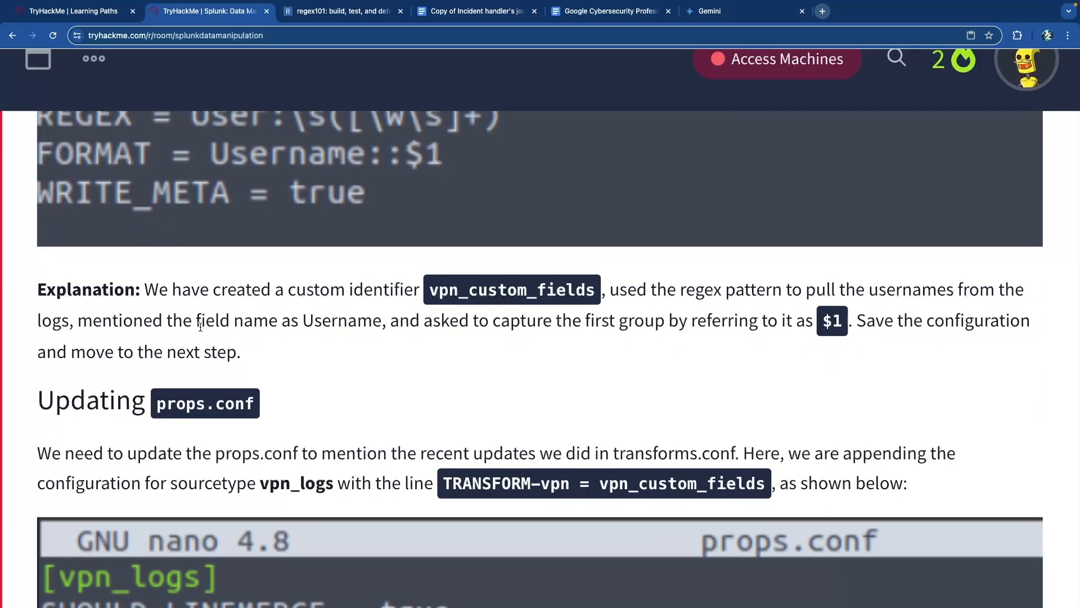
# - Highlight the explanation that Username captures the first group via the $1 reference
pyautogui.moveTo(165, 324); pyautogui.dragTo(373, 325)
pyautogui.click(353, 335)
pyautogui.doubleClick(350, 326)
pyautogui.moveTo(441, 325); pyautogui.dragTo(826, 327)
pyautogui.click(735, 325)
pyautogui.click(763, 322)
pyautogui.moveTo(519, 323); pyautogui.dragTo(775, 324)
pyautogui.click(789, 322)
pyautogui.moveTo(845, 326); pyautogui.dragTo(827, 323)
# - Read the Updating props.conf step and reach the fields.conf section heading
pyautogui.scroll(-1, 133, 354)
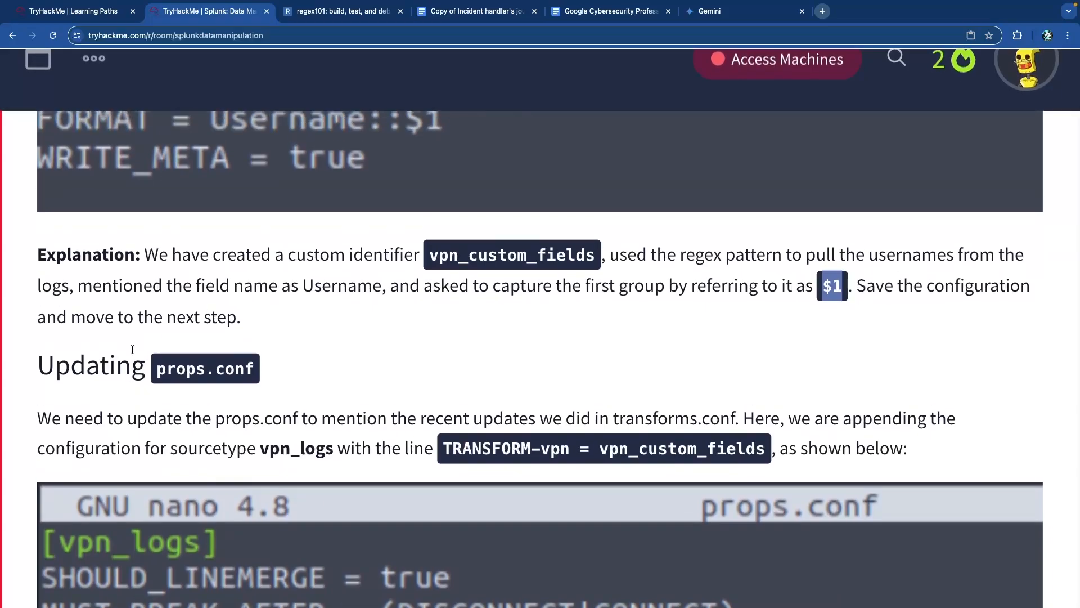
pyautogui.scroll(-4, 133, 350)
pyautogui.scroll(-1, 133, 353)
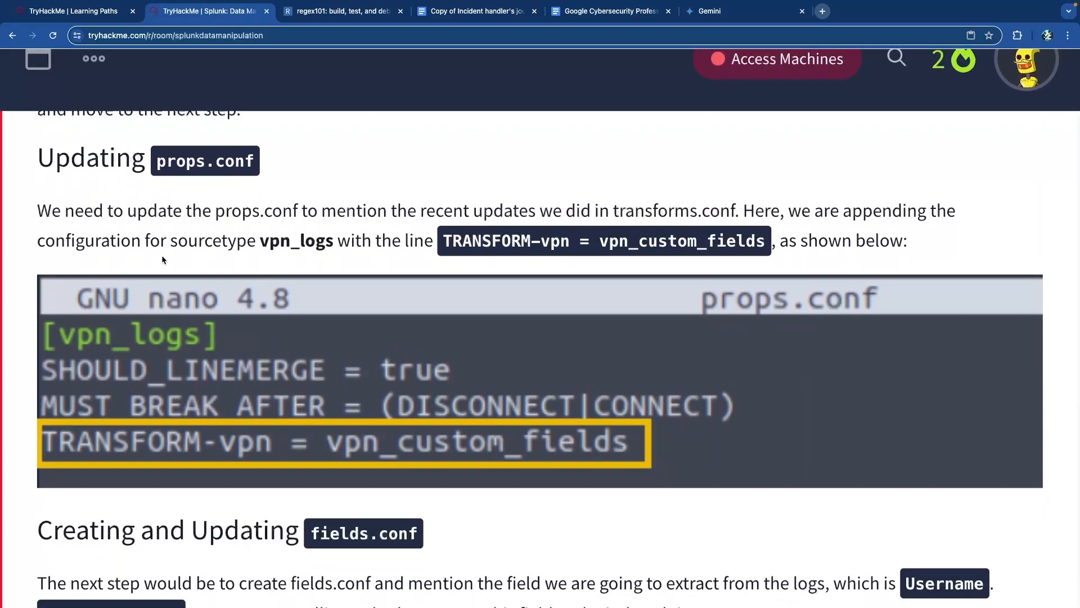
pyautogui.moveTo(166, 162); pyautogui.dragTo(243, 162)
pyautogui.click(243, 161)
pyautogui.scroll(7, 249, 244)
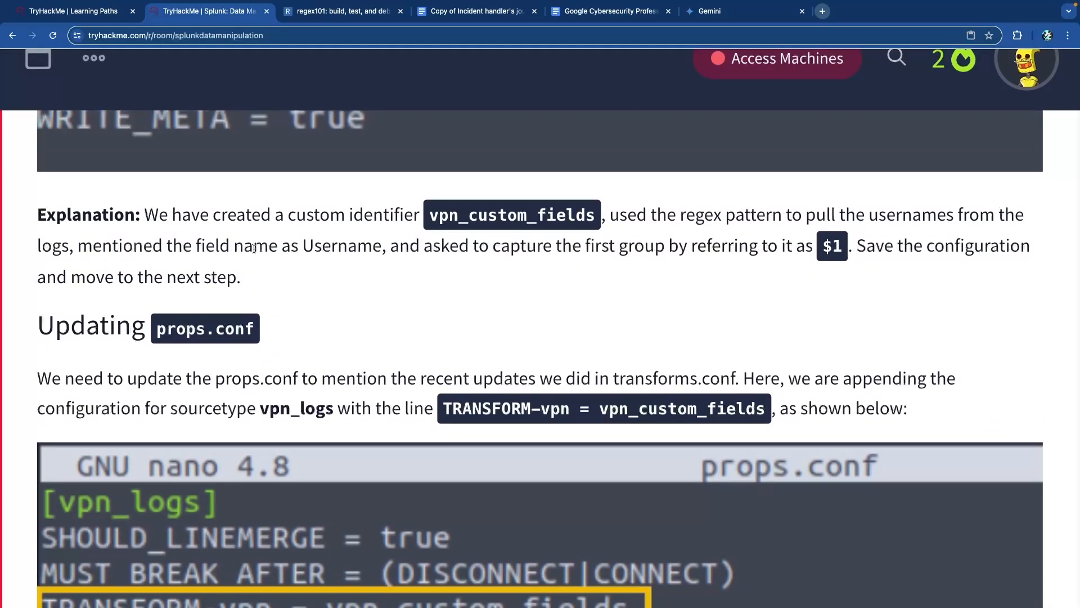
pyautogui.scroll(-8, 253, 251)
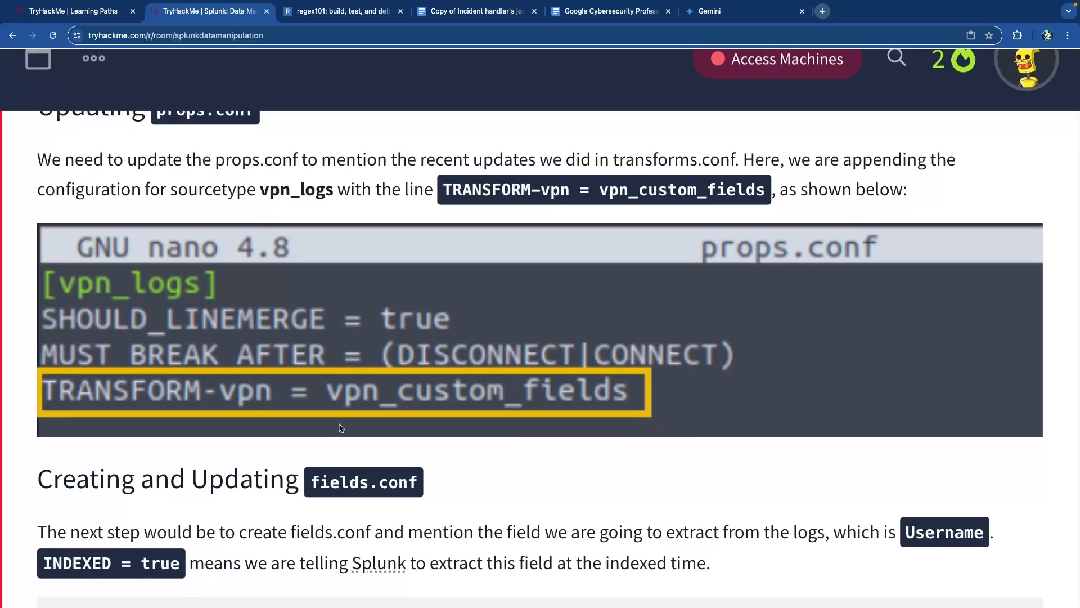
pyautogui.scroll(-3, 339, 428)
pyautogui.scroll(-2, 339, 423)
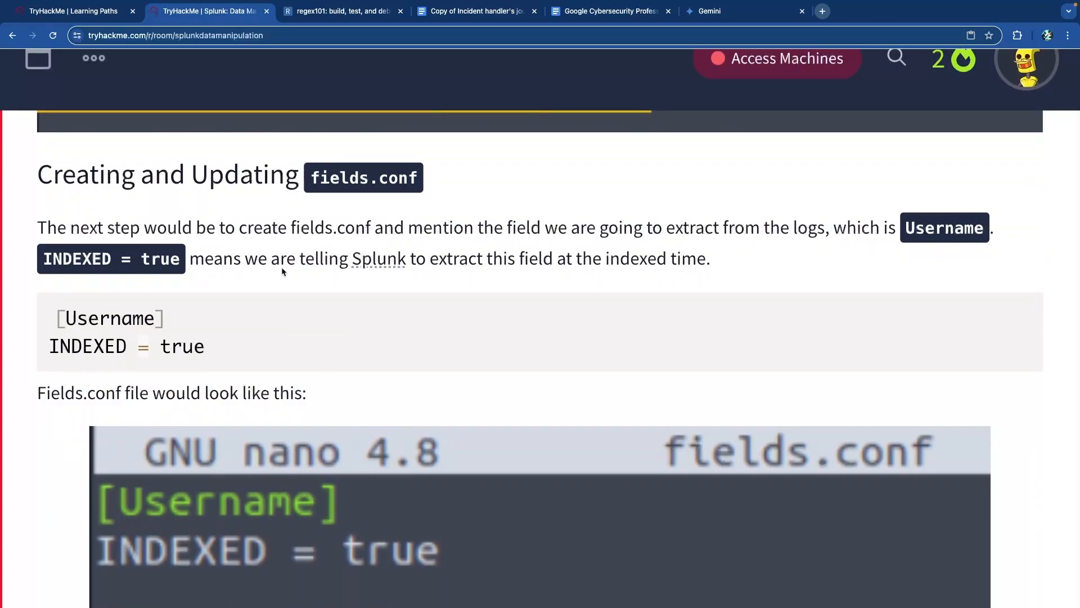
pyautogui.moveTo(142, 184); pyautogui.dragTo(454, 171)
pyautogui.click(453, 171)
# - Highlight the [Username] INDEXED = true setting and its index-time extraction note
pyautogui.scroll(-1, 121, 272)
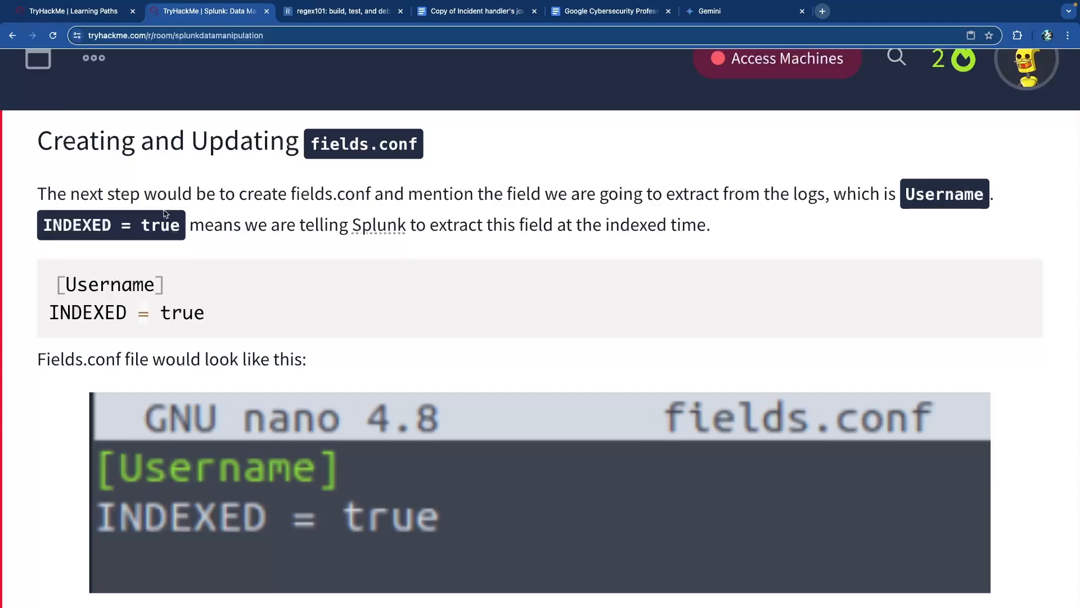
pyautogui.moveTo(90, 226); pyautogui.dragTo(583, 226)
pyautogui.click(173, 228)
pyautogui.click(583, 225)
pyautogui.scroll(-3, 639, 247)
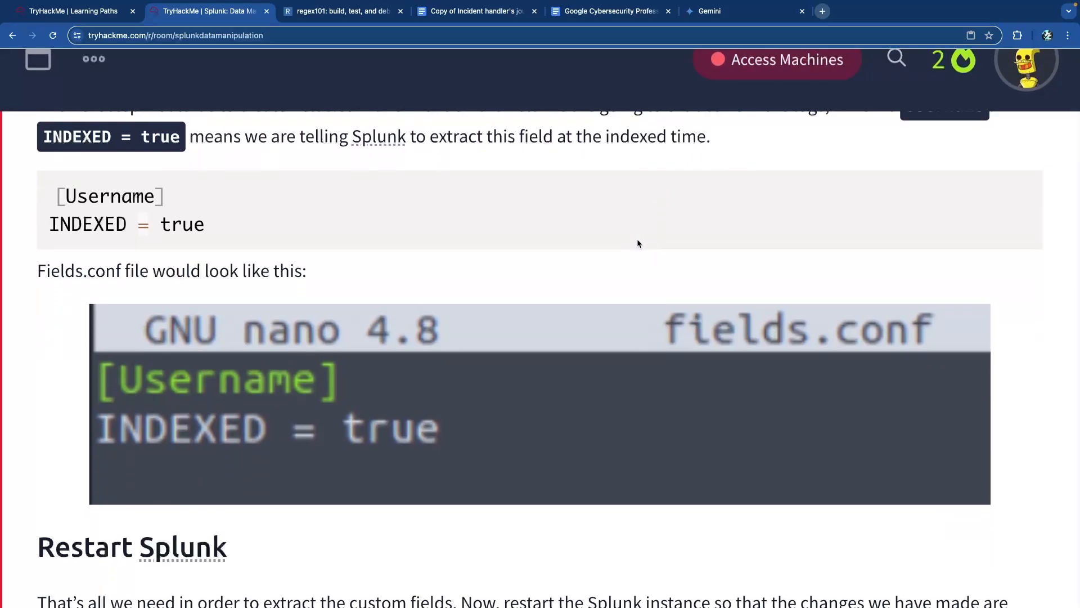
pyautogui.scroll(-1, 296, 420)
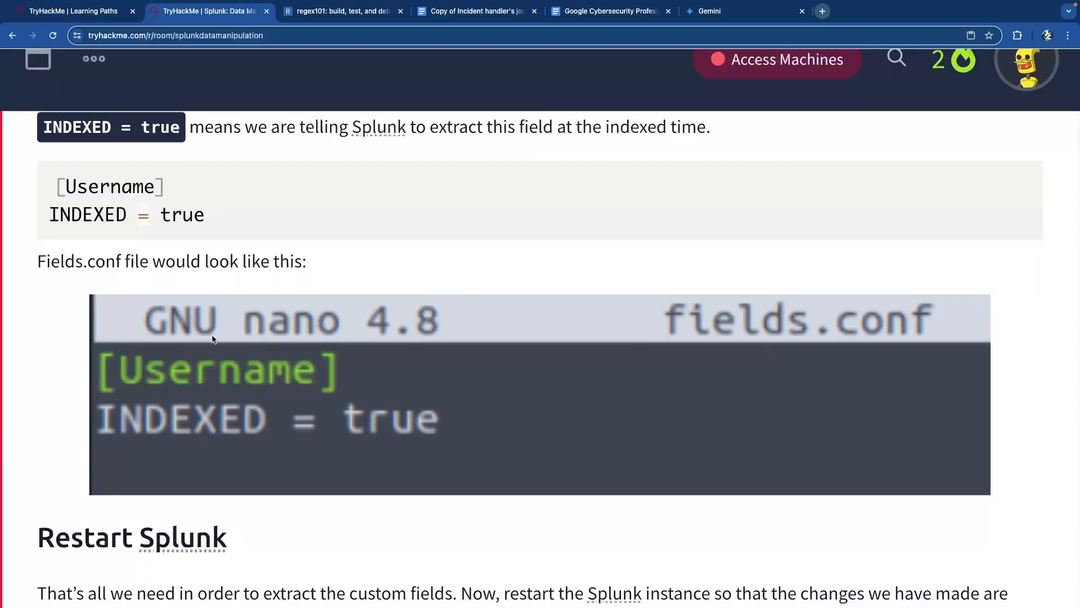
pyautogui.doubleClick(109, 192)
pyautogui.scroll(10, 110, 191)
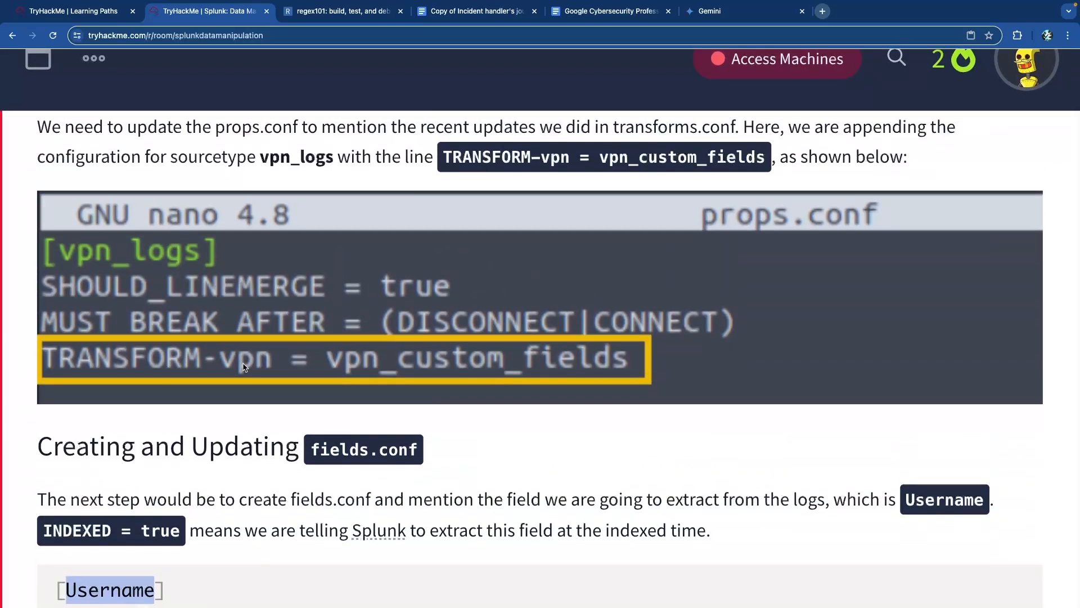
pyautogui.scroll(8, 209, 345)
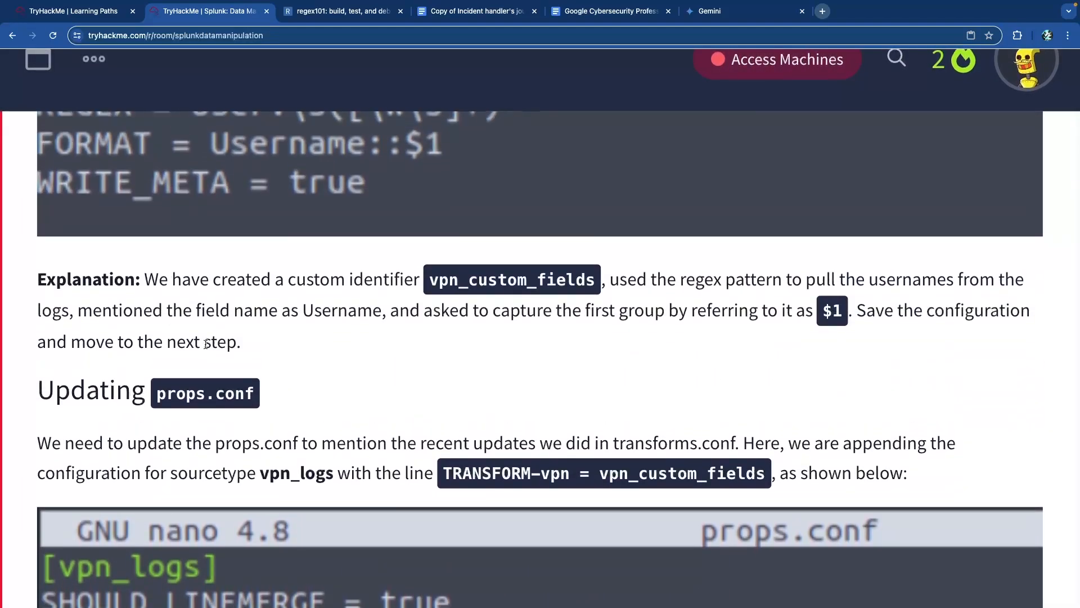
pyautogui.scroll(-20, 276, 188)
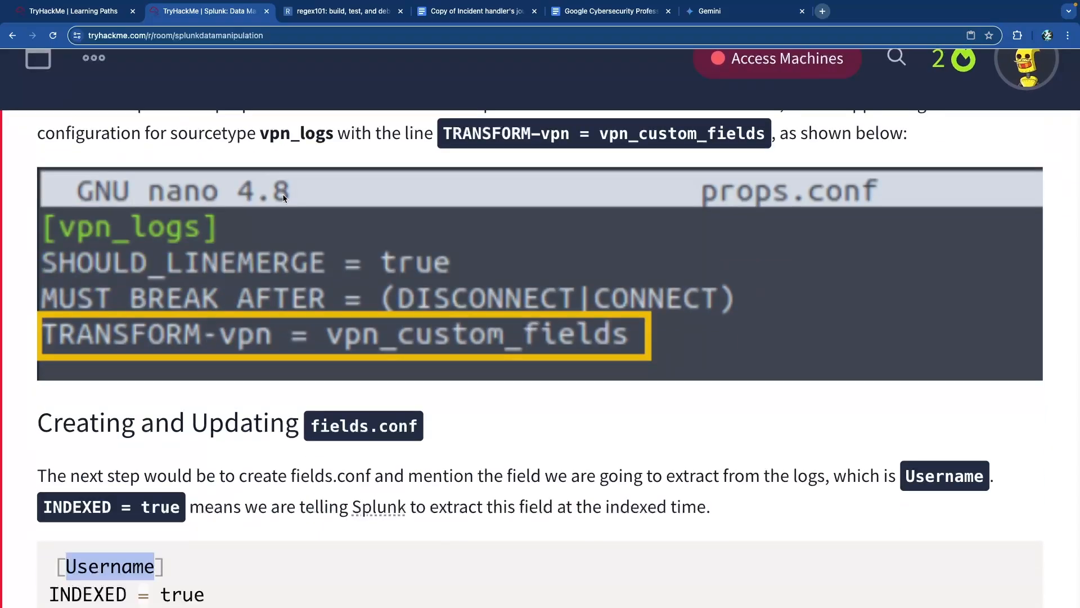
pyautogui.scroll(-1, 284, 198)
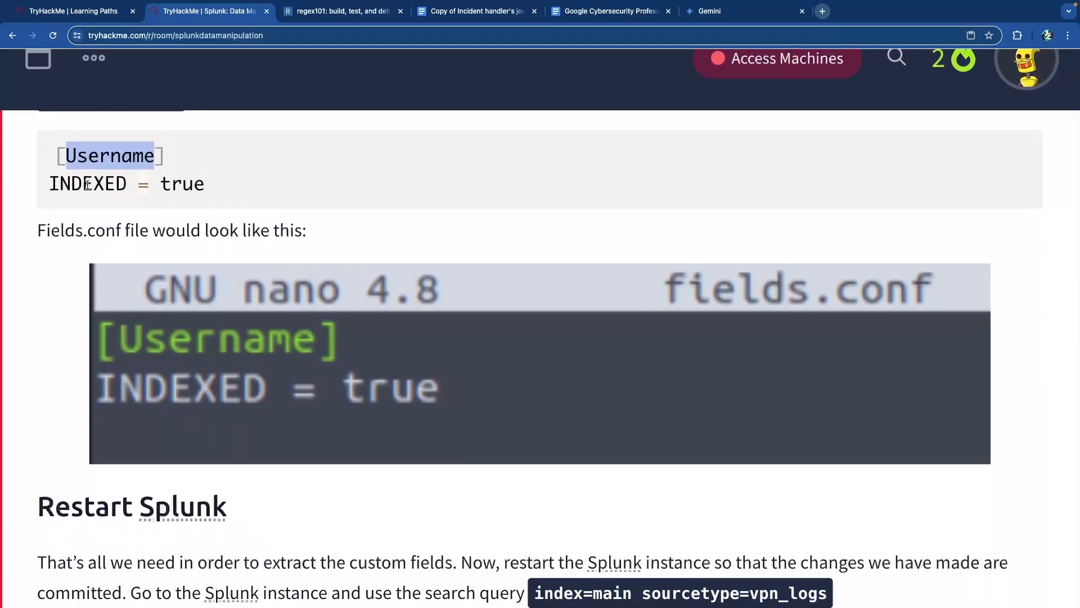
pyautogui.moveTo(89, 185); pyautogui.dragTo(211, 185)
pyautogui.click(212, 187)
pyautogui.scroll(-7, 219, 218)
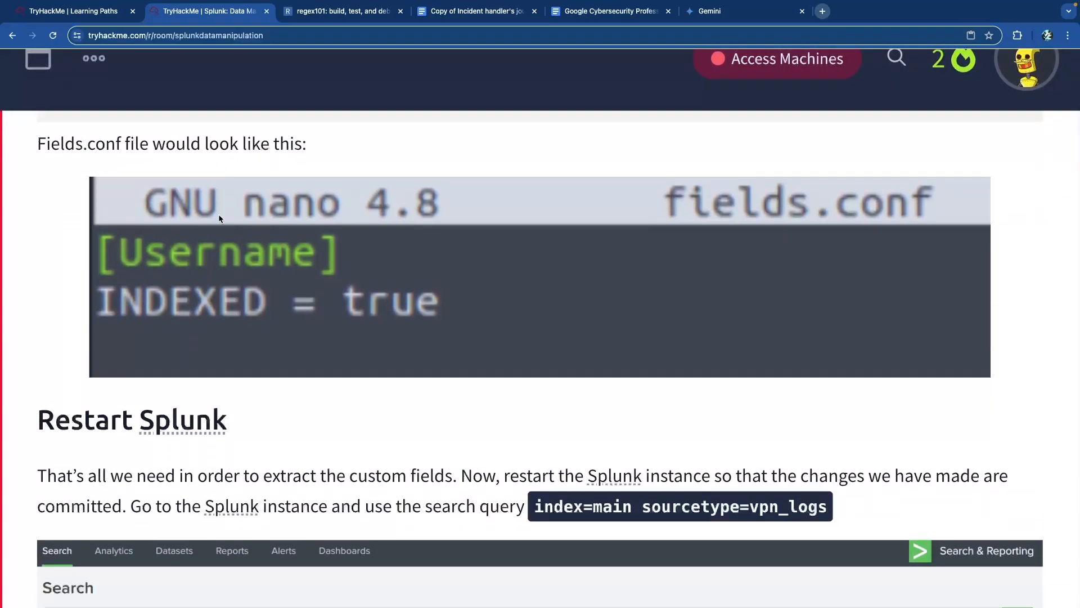
# - Scroll to Creating Regex Pattern and highlight the three-field regex and its username capture group
pyautogui.scroll(-15, 219, 218)
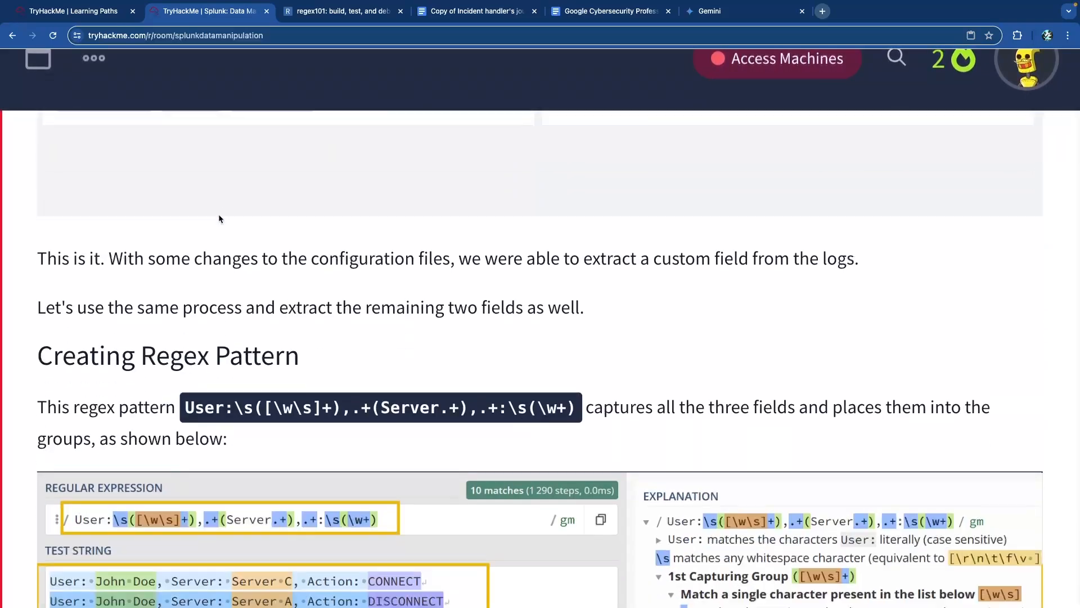
pyautogui.scroll(1, 228, 216)
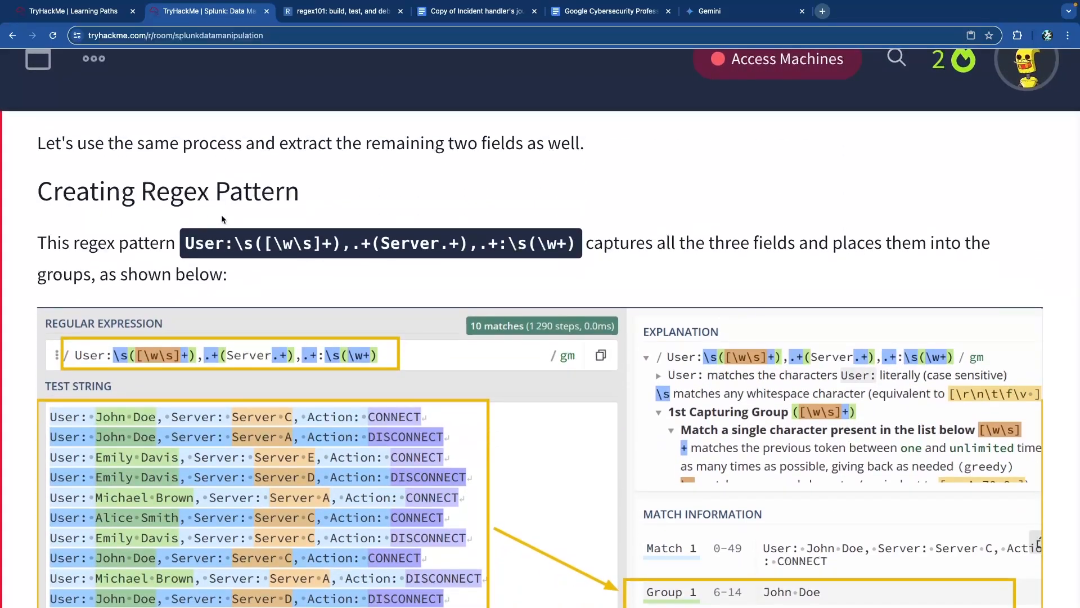
pyautogui.scroll(-2, 246, 223)
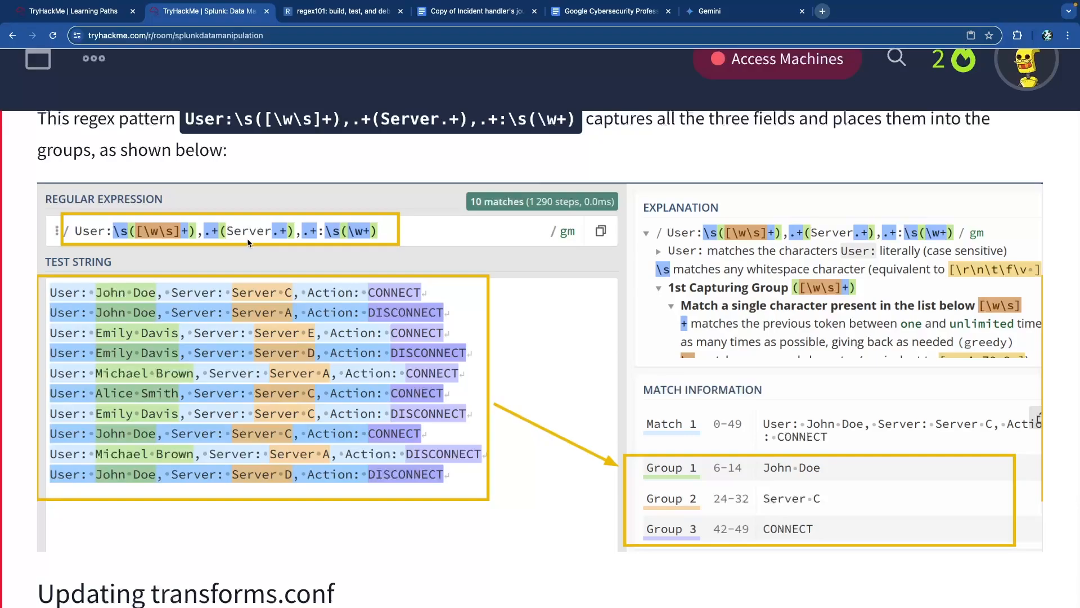
pyautogui.scroll(-2, 248, 238)
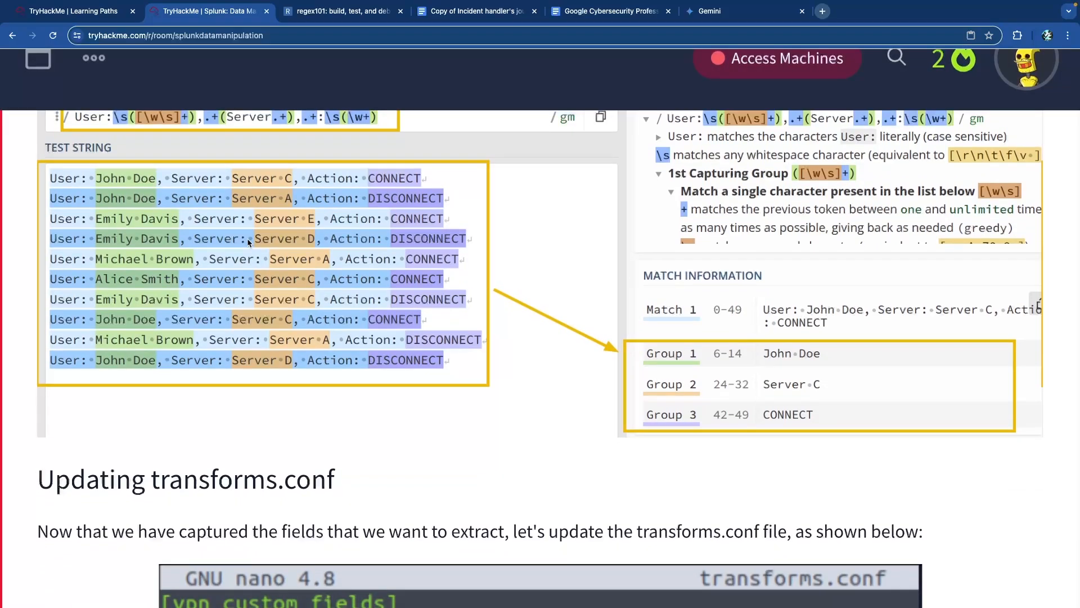
pyautogui.scroll(2, 248, 242)
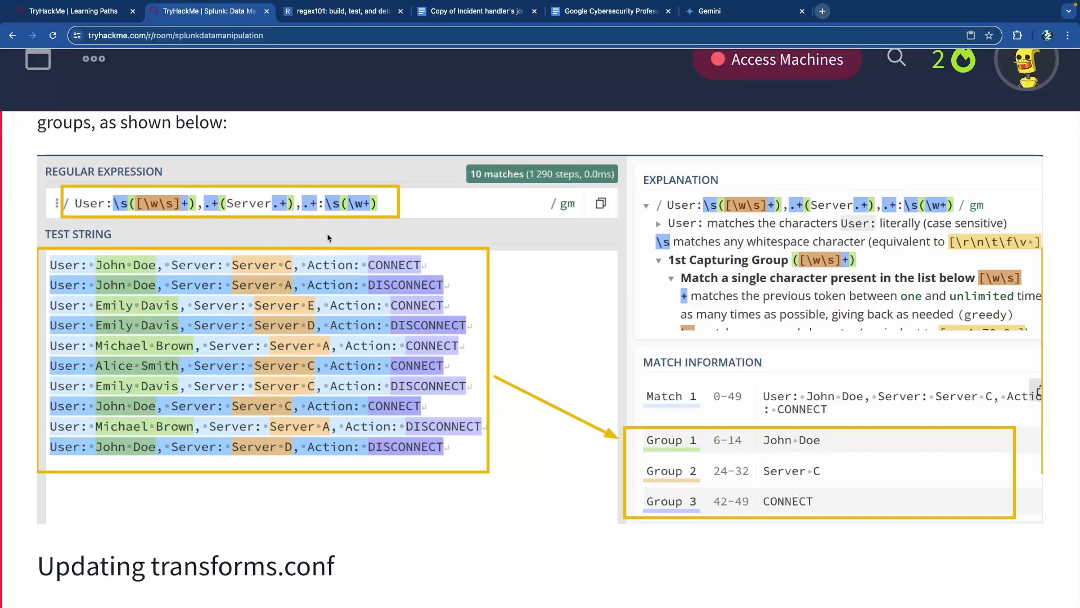
pyautogui.scroll(-7, 331, 235)
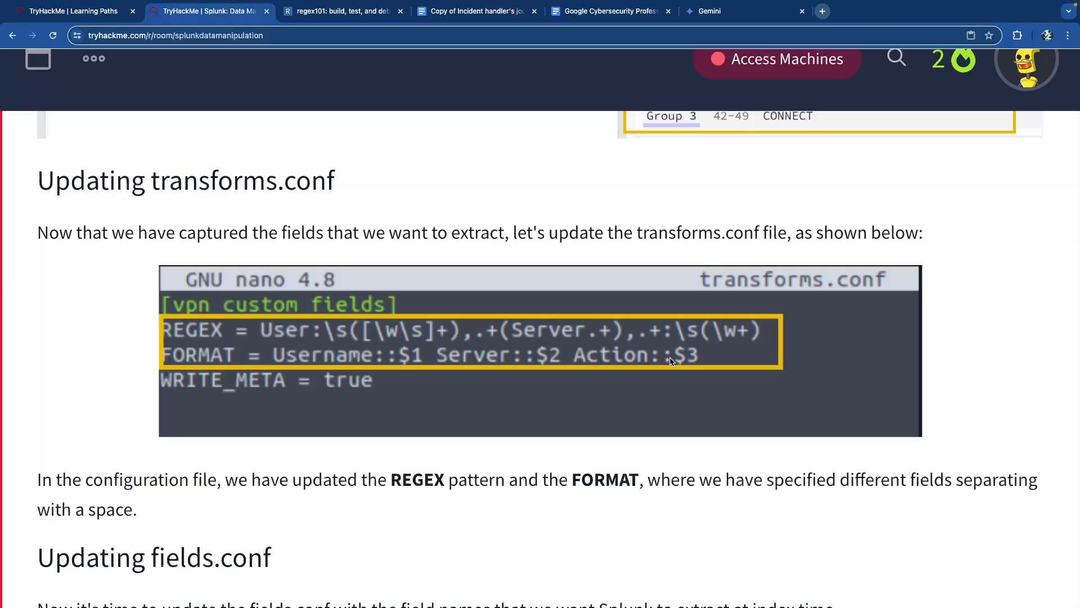
pyautogui.scroll(-5, 695, 362)
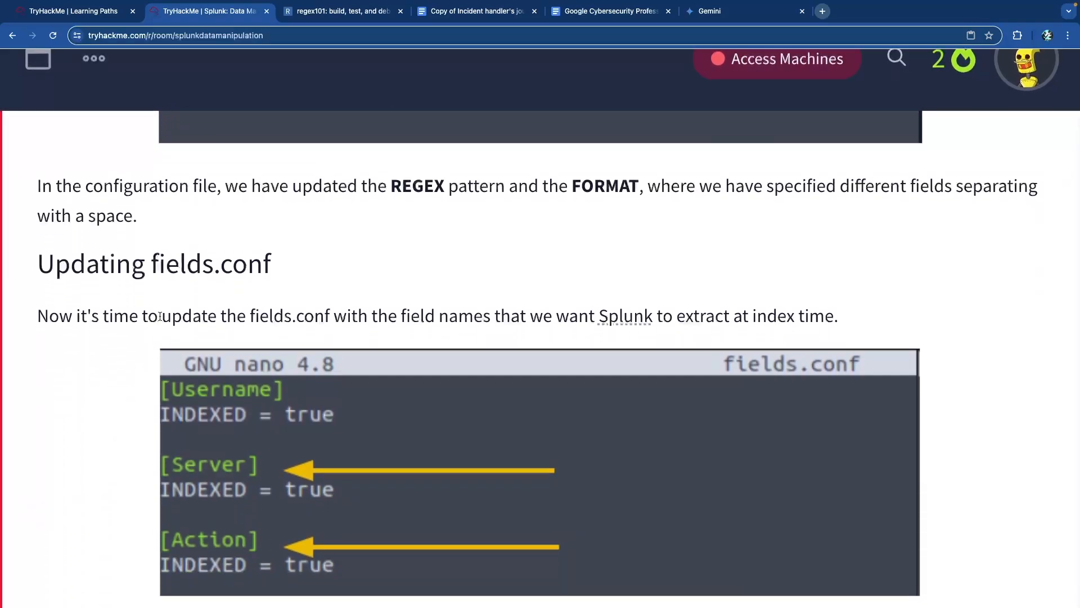
pyautogui.scroll(-12, 221, 357)
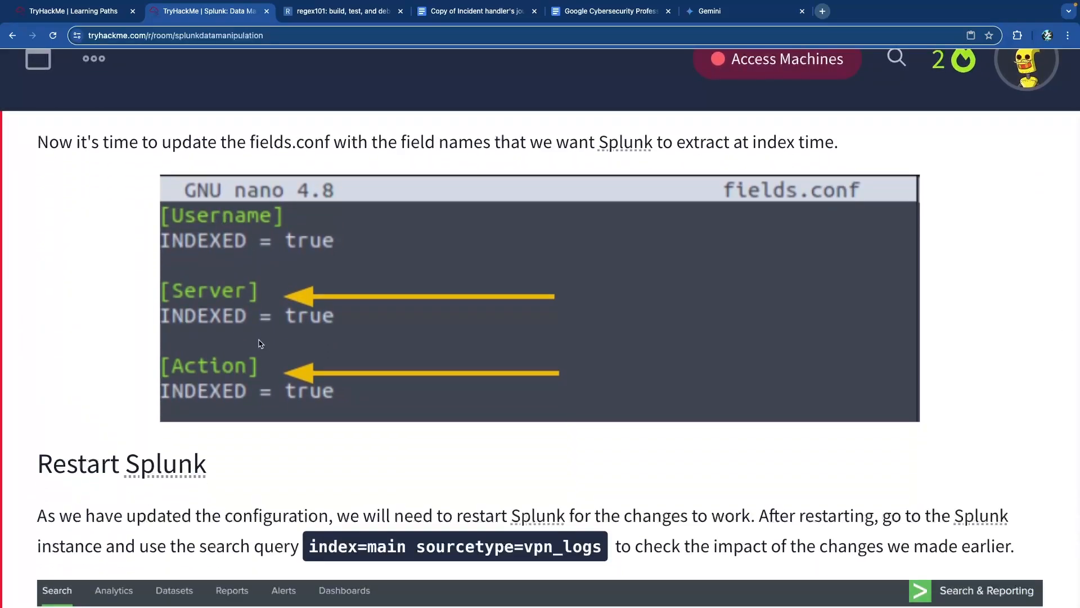
pyautogui.scroll(-4, 166, 329)
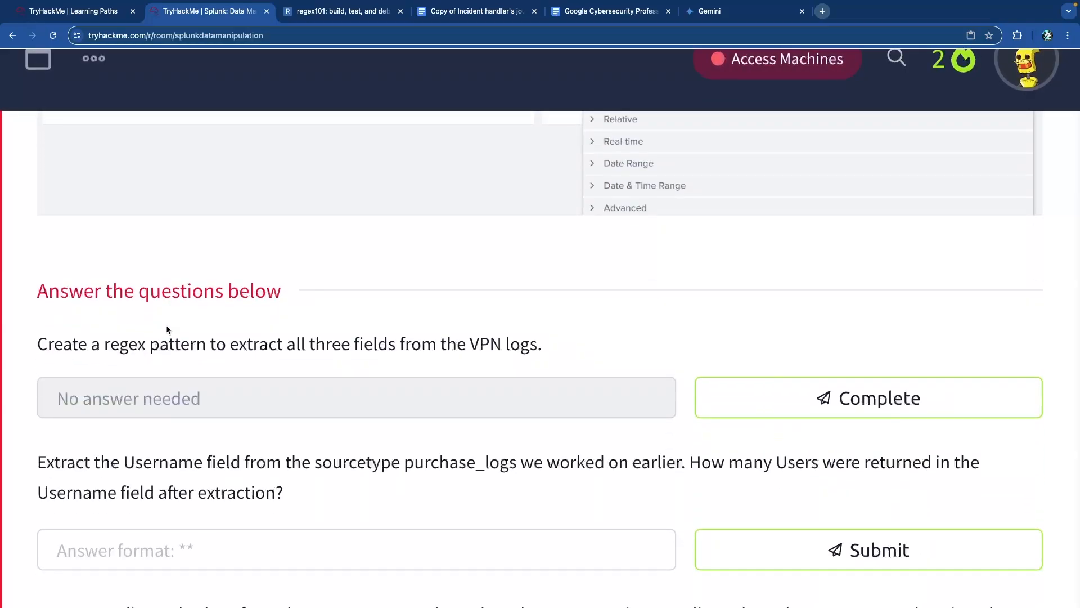
pyautogui.scroll(20, 167, 329)
pyautogui.scroll(12, 125, 336)
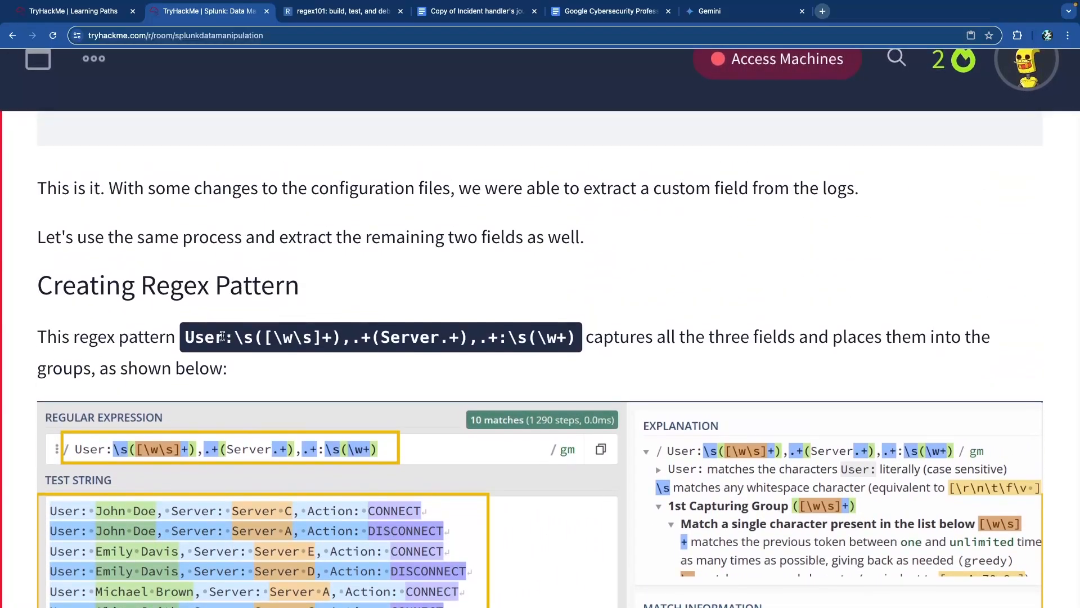
pyautogui.moveTo(222, 336); pyautogui.dragTo(186, 338)
pyautogui.click(221, 338)
pyautogui.moveTo(341, 337); pyautogui.dragTo(243, 340)
pyautogui.click(359, 344)
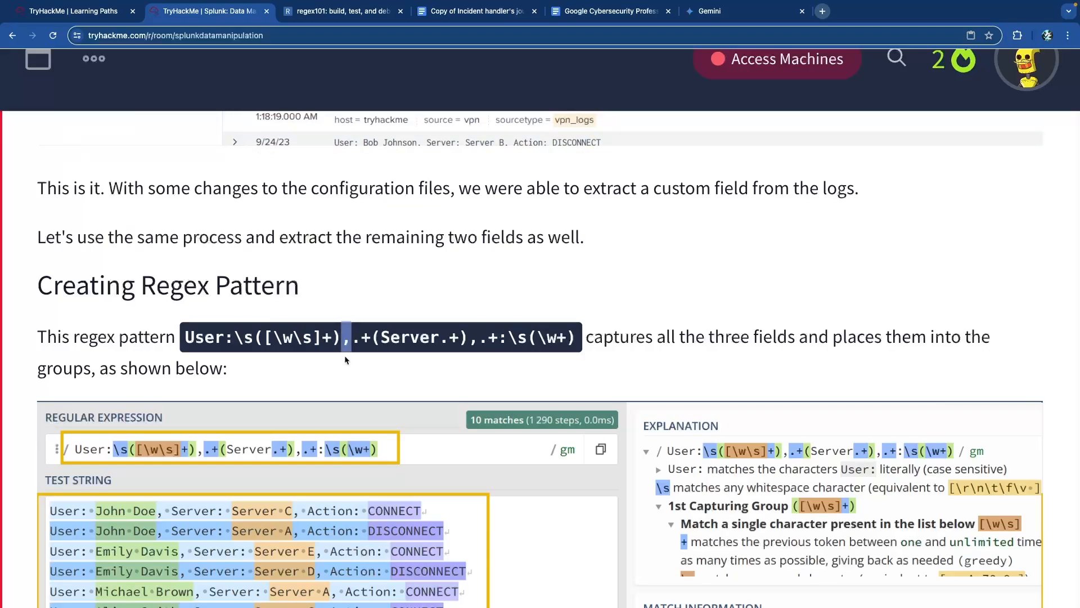
# - Enlarge and close the regex101 screenshot, then review the transforms.conf and fields.conf updates
pyautogui.scroll(-1, 270, 428)
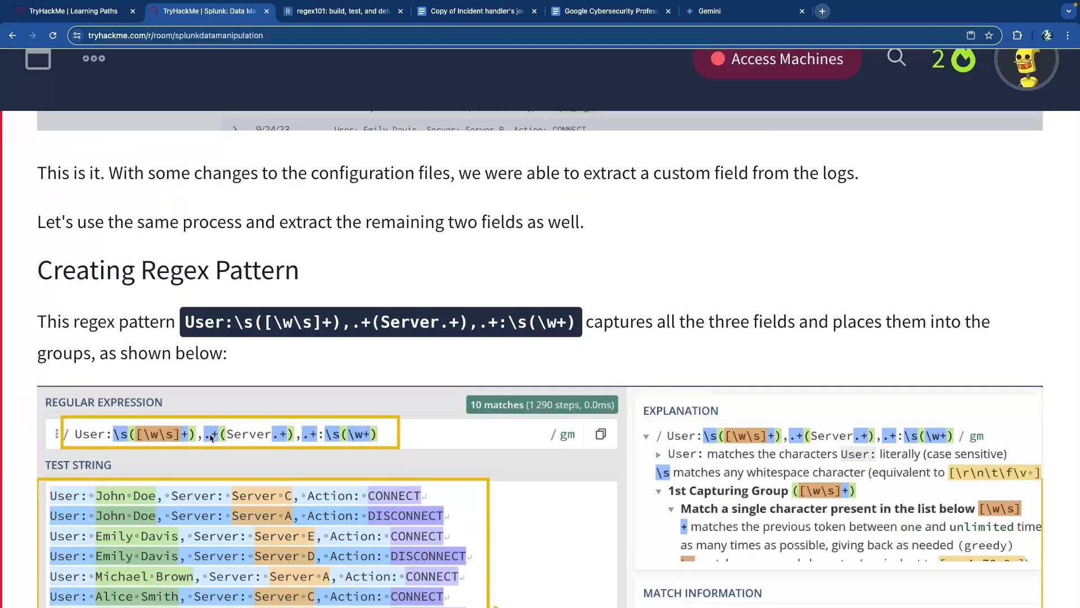
pyautogui.click(204, 437)
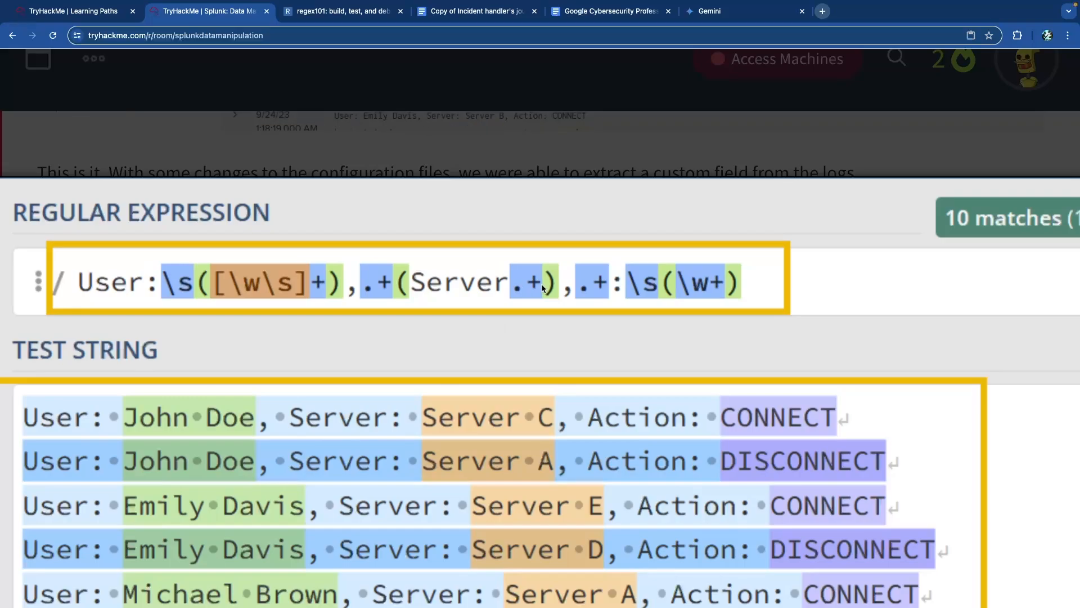
pyautogui.click(318, 185)
pyautogui.scroll(4, 322, 254)
pyautogui.scroll(5, 324, 258)
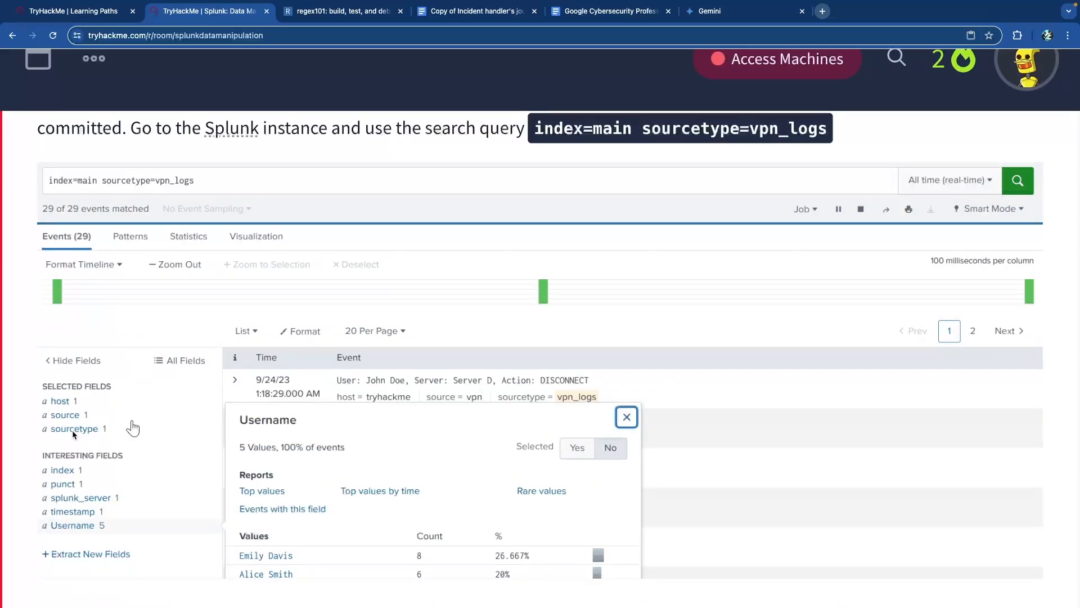
pyautogui.scroll(-12, 221, 380)
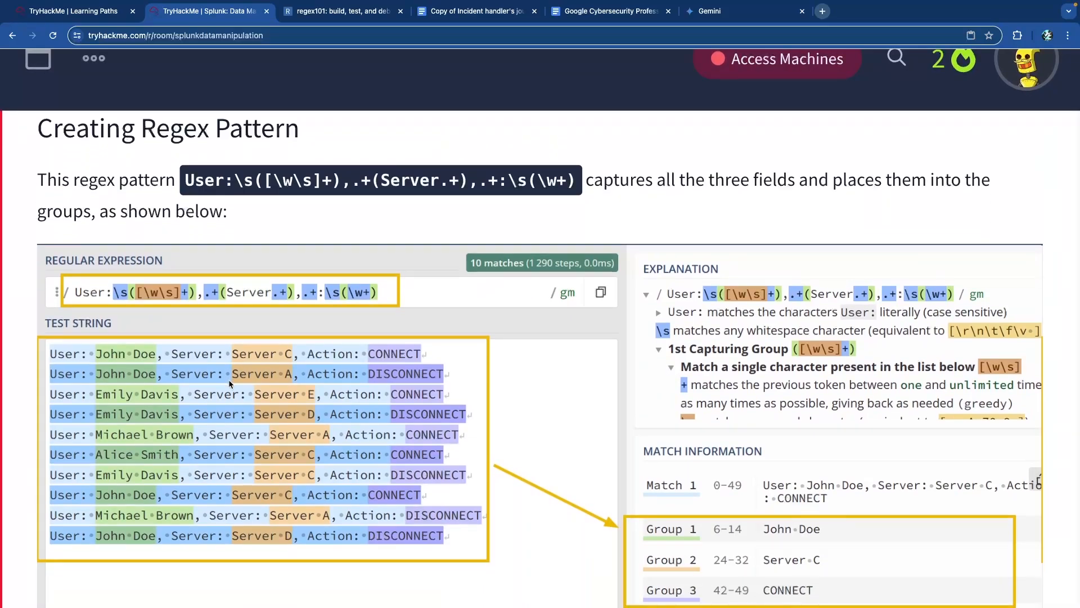
pyautogui.scroll(6, 228, 379)
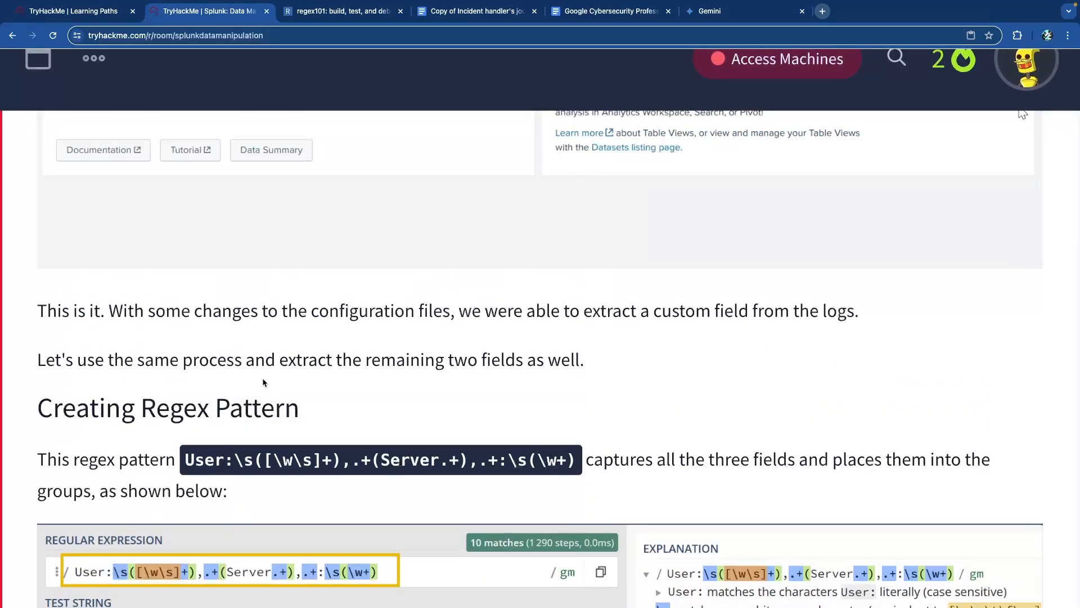
pyautogui.scroll(3, 262, 377)
pyautogui.scroll(-12, 263, 381)
pyautogui.scroll(-5, 261, 378)
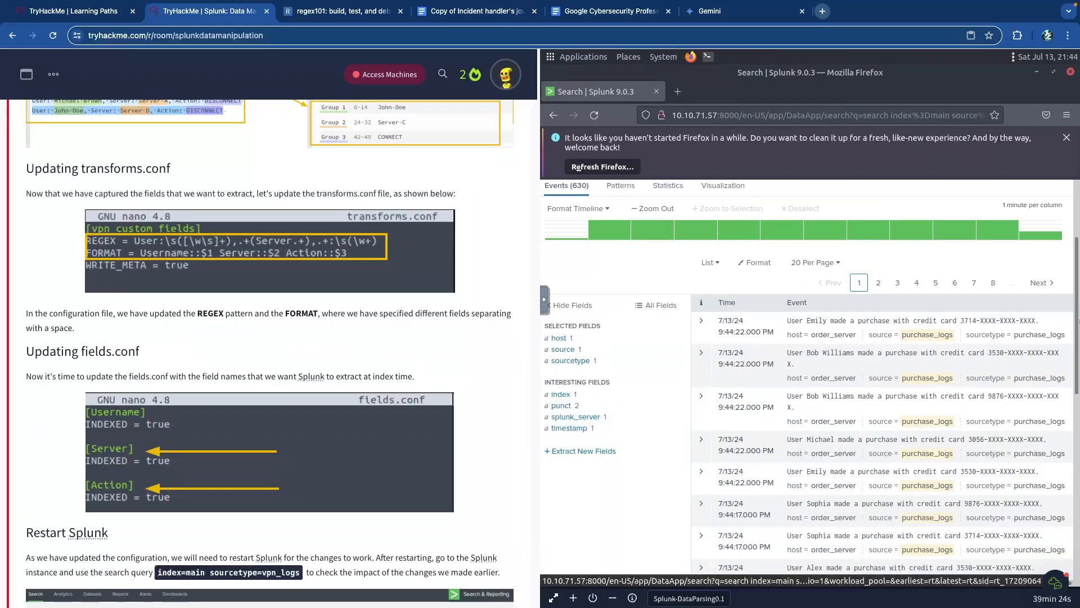
# - Bring the terminal windows forward and move the terminal up to uncover the Splunk results
pyautogui.moveTo(1078, 312)
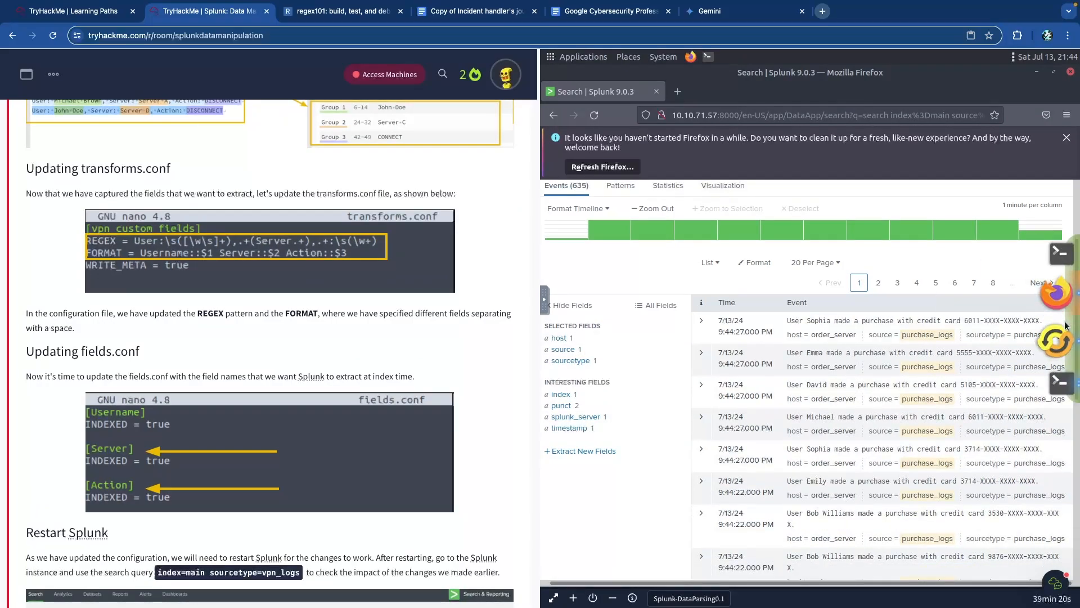
pyautogui.click(1060, 371)
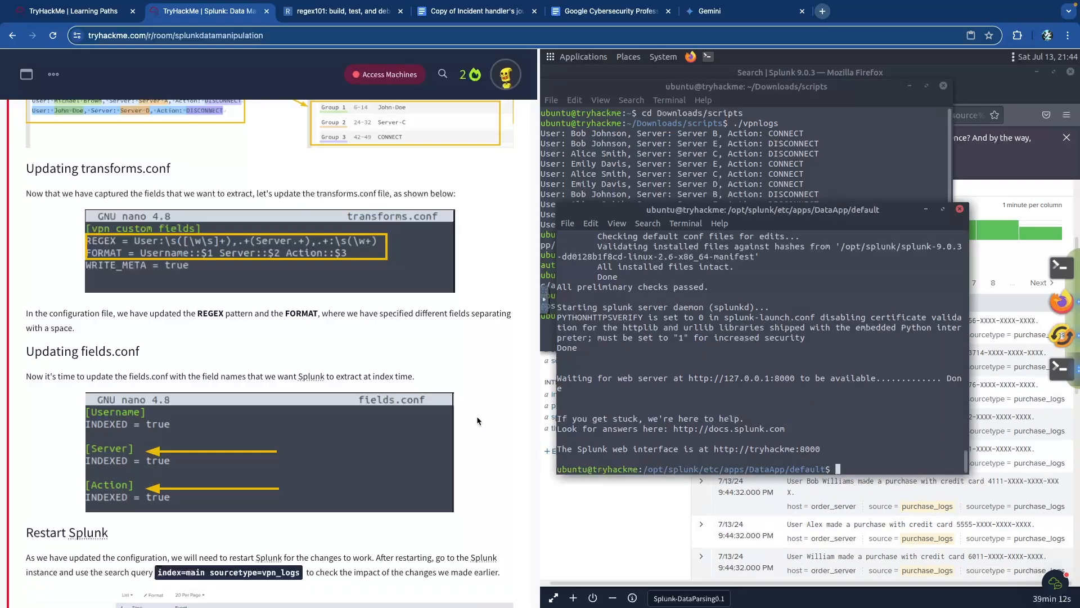
pyautogui.moveTo(623, 214); pyautogui.dragTo(619, 150)
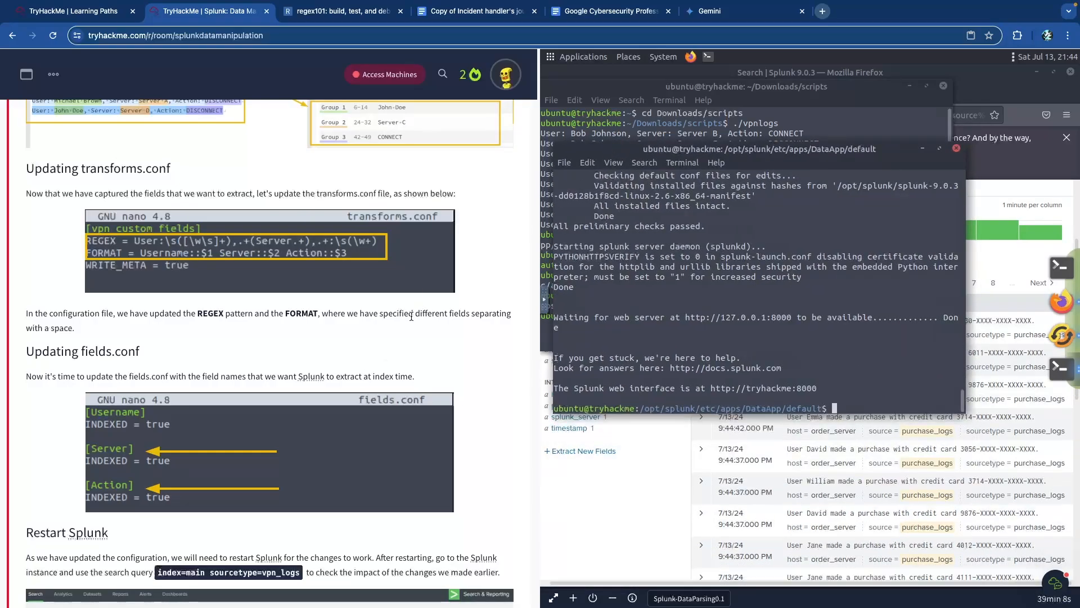
# - Review the config steps, then run sudo ls in DataApp/default, showing app.conf, data, inputs.conf, props.conf
pyautogui.scroll(-2, 390, 319)
pyautogui.scroll(10, 391, 319)
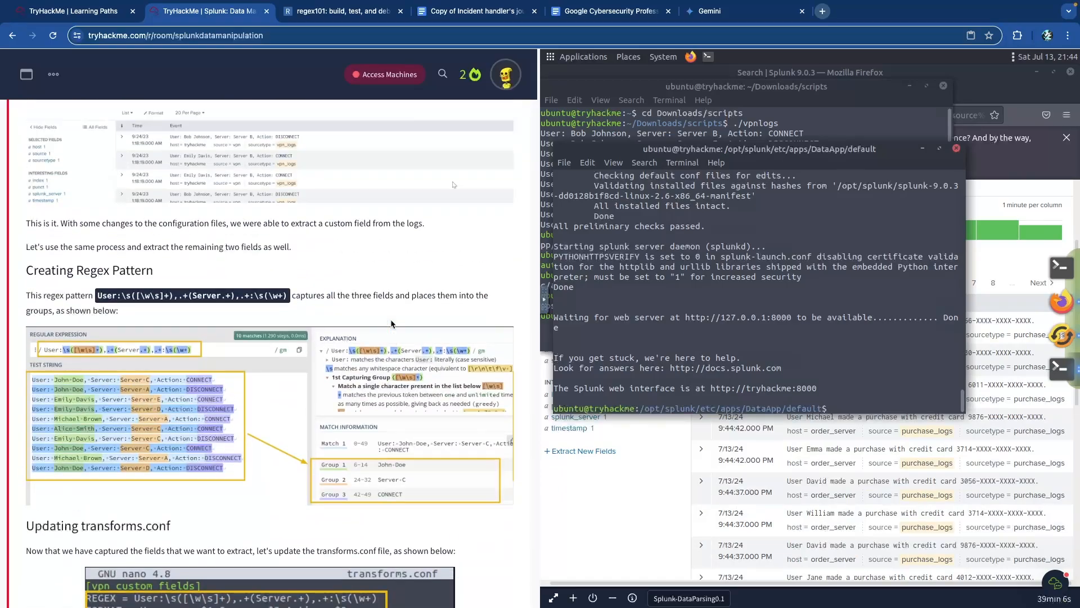
pyautogui.scroll(10, 390, 319)
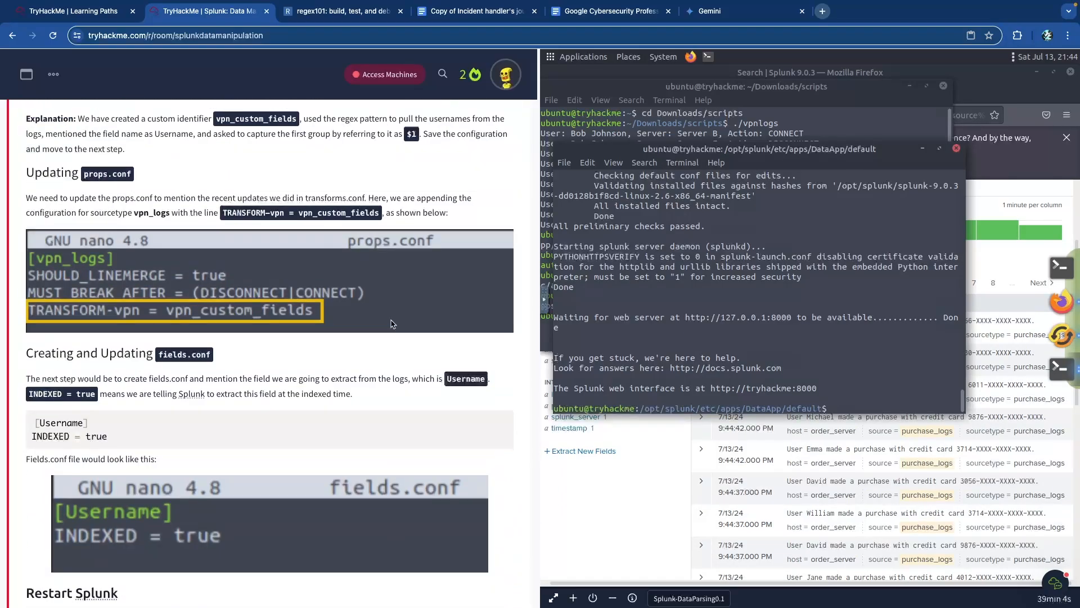
pyautogui.scroll(4, 368, 332)
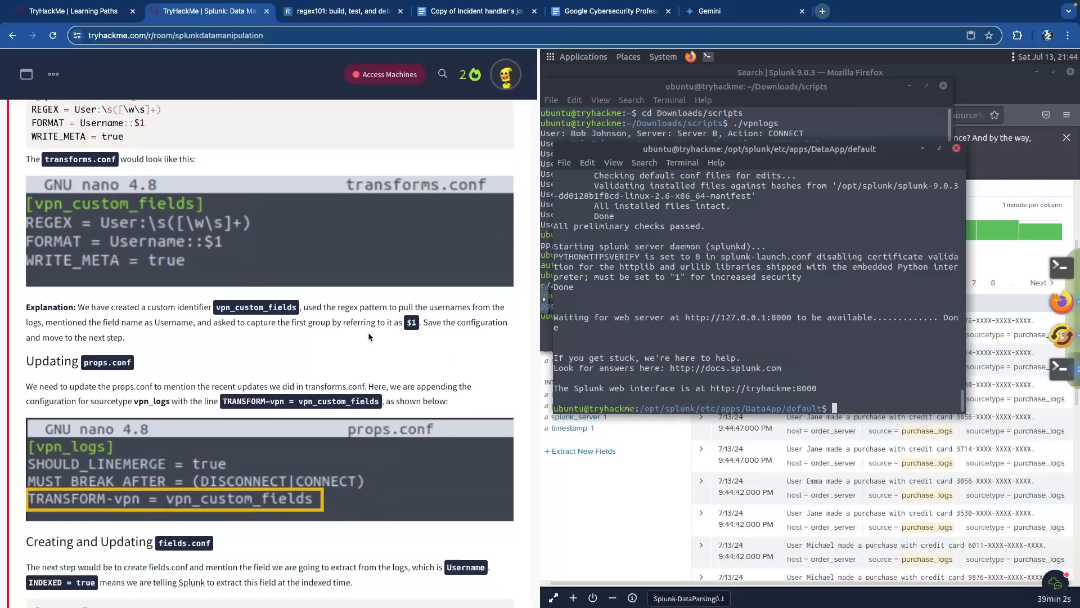
pyautogui.scroll(6, 368, 332)
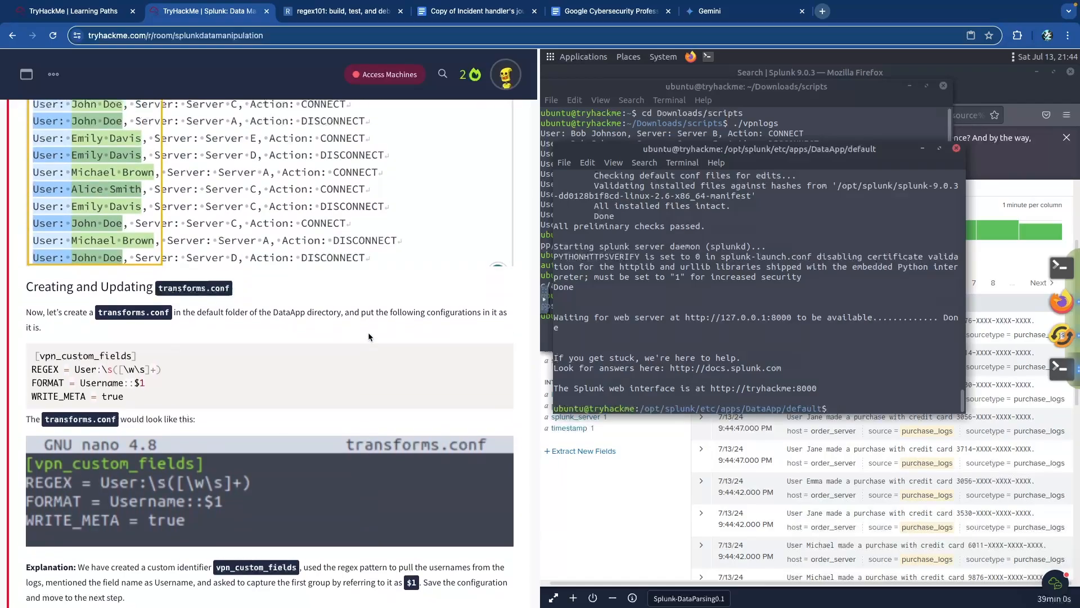
pyautogui.scroll(7, 367, 333)
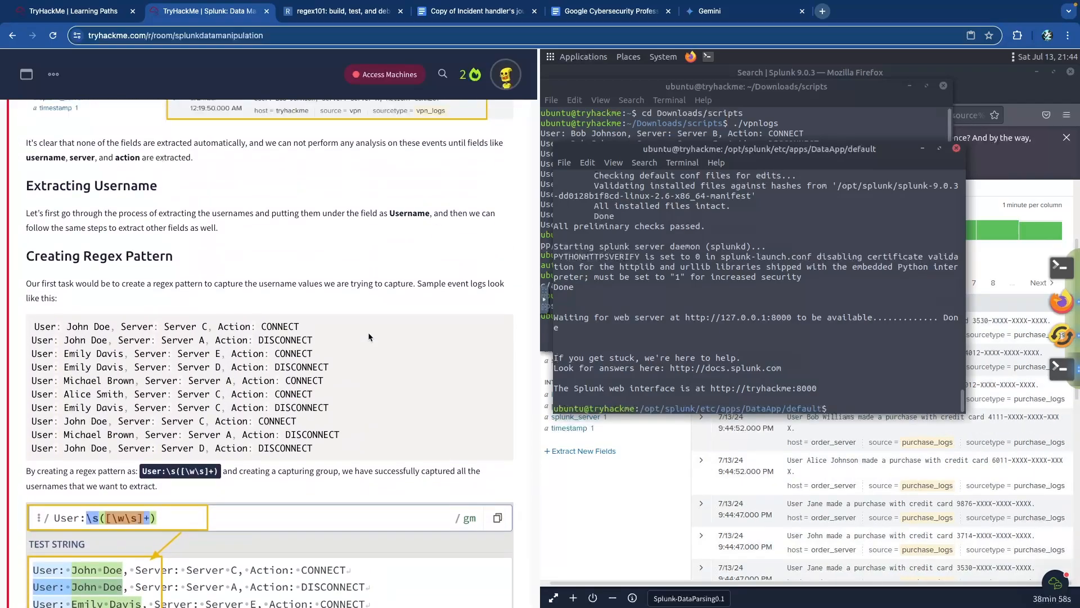
pyautogui.scroll(-15, 368, 332)
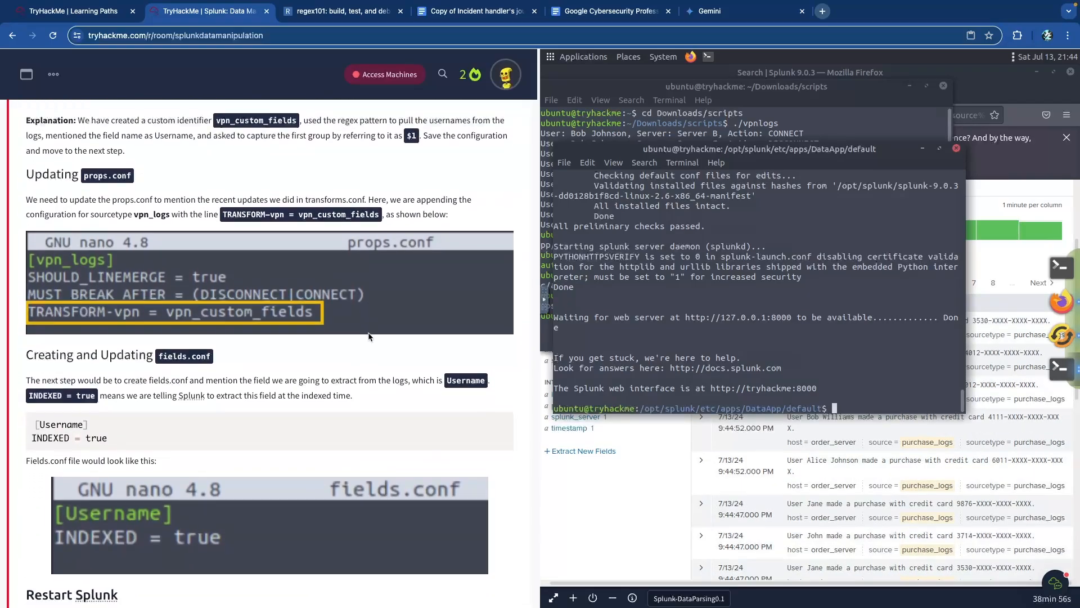
pyautogui.scroll(-3, 368, 332)
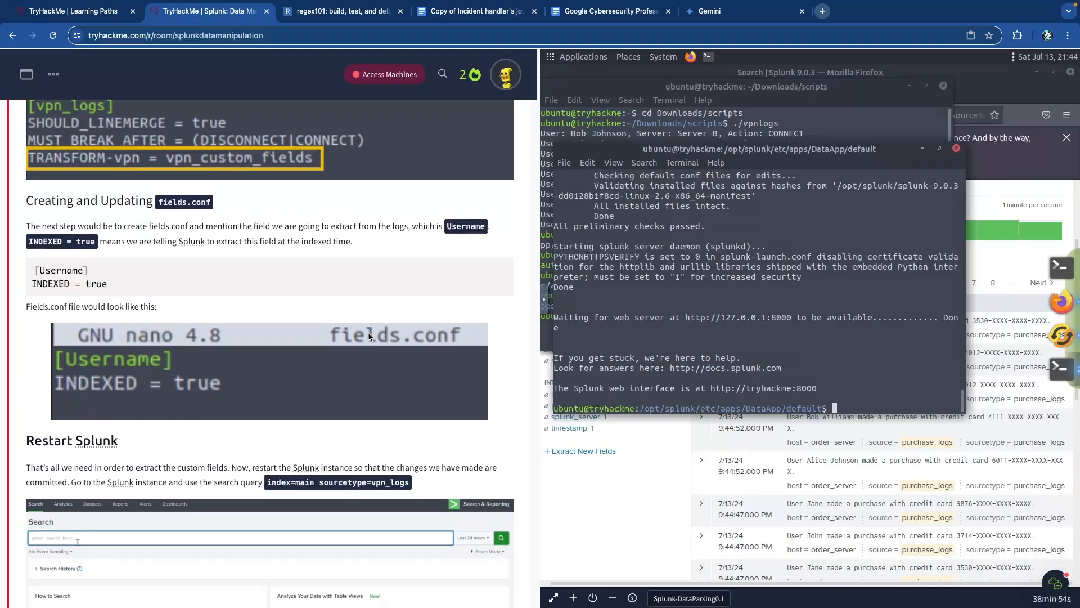
pyautogui.scroll(4, 368, 332)
pyautogui.scroll(1, 369, 333)
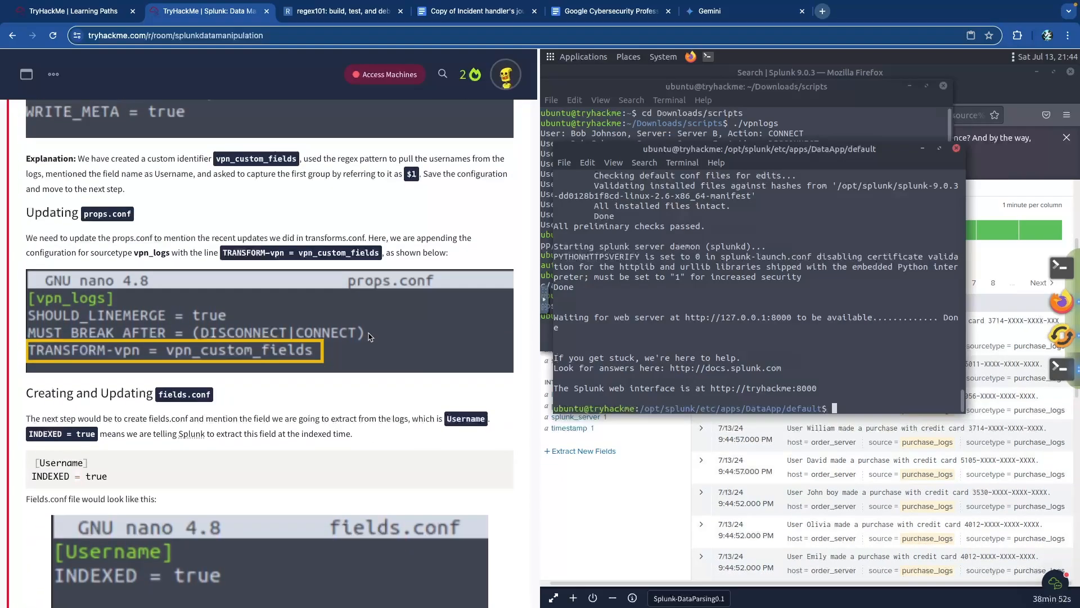
pyautogui.scroll(-1, 370, 337)
pyautogui.scroll(-10, 368, 332)
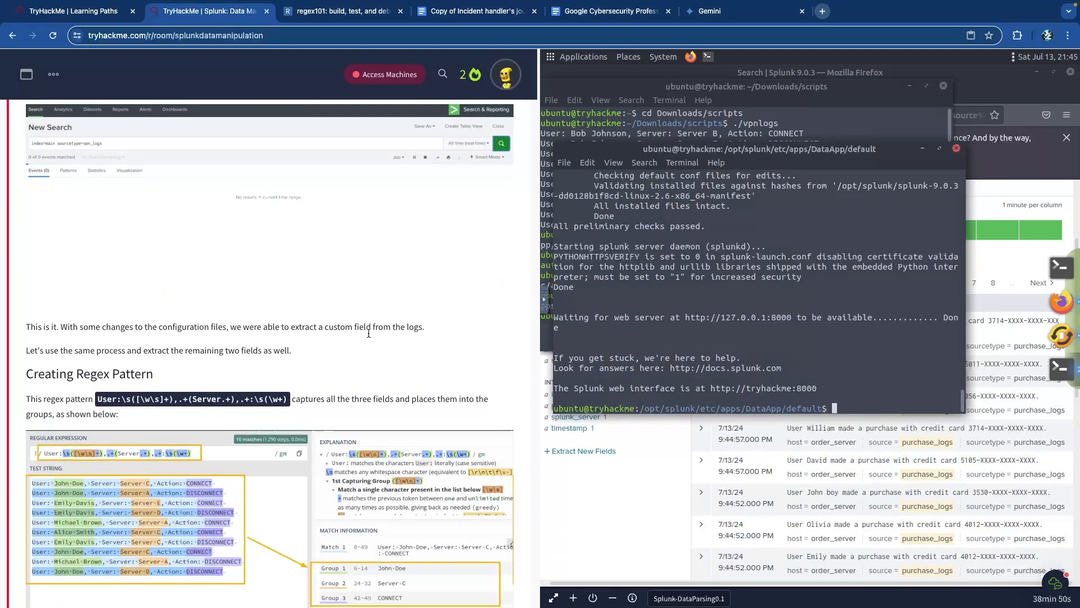
pyautogui.scroll(-4, 369, 334)
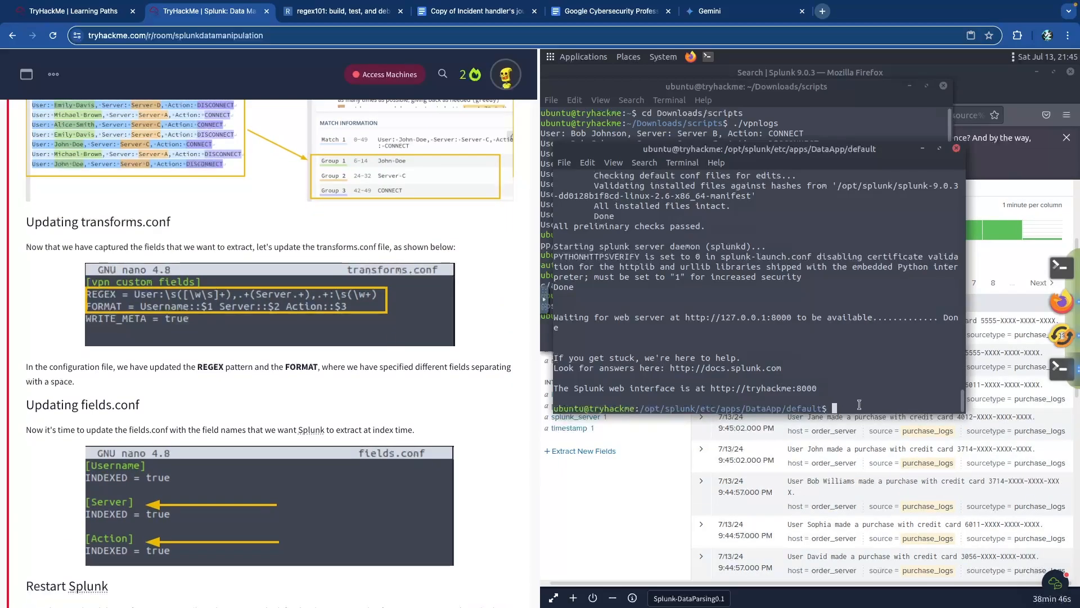
pyautogui.write('sudo l')
pyautogui.press('Return')
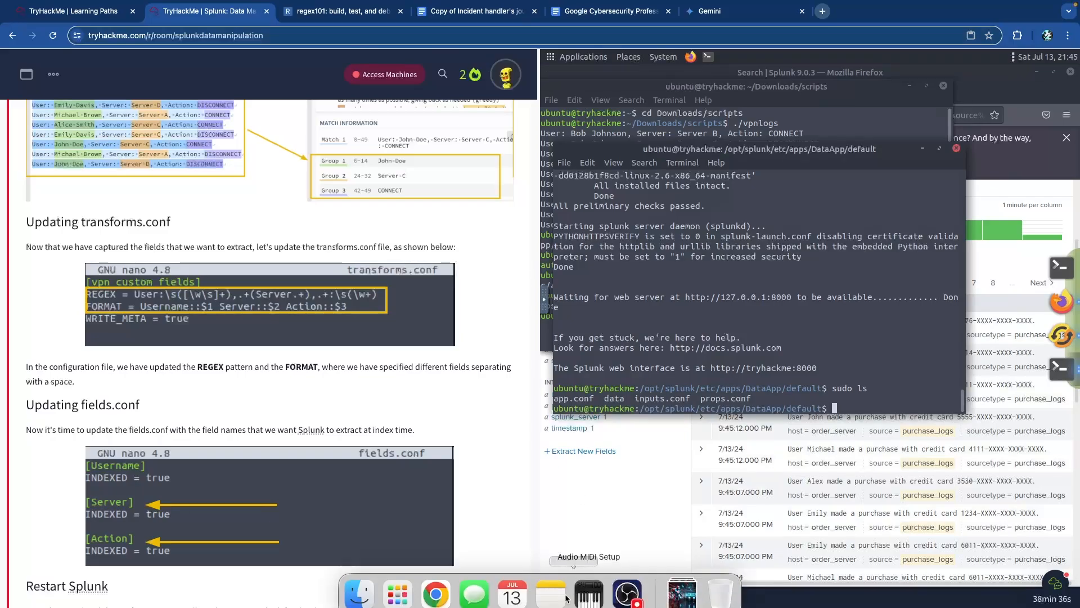
# - Create an empty transforms.conf in DataApp's default folder with sudo touch
pyautogui.click(553, 598)
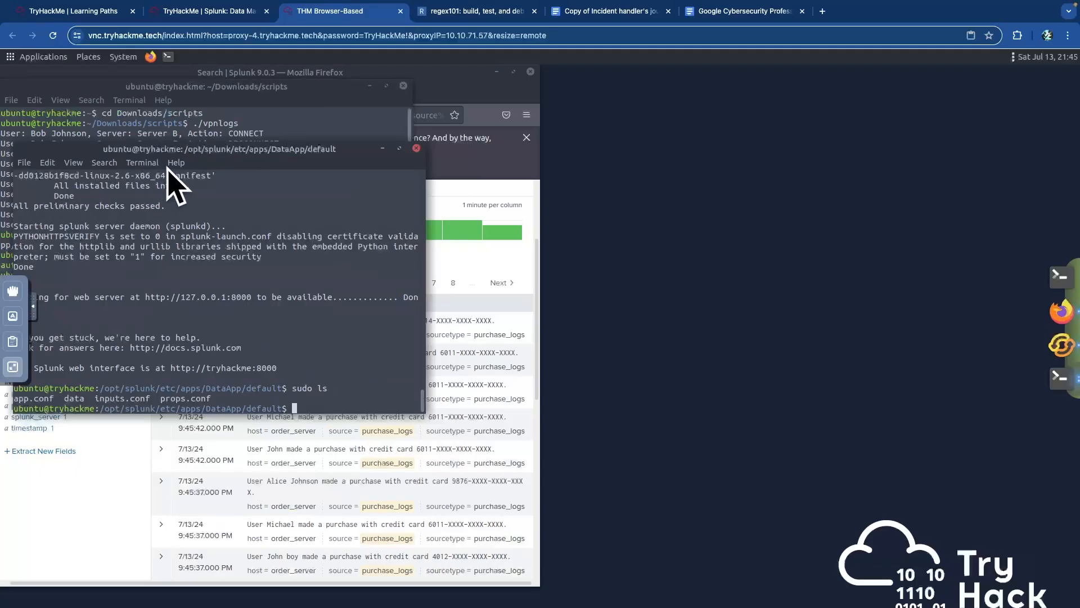
pyautogui.moveTo(188, 147); pyautogui.dragTo(238, 130)
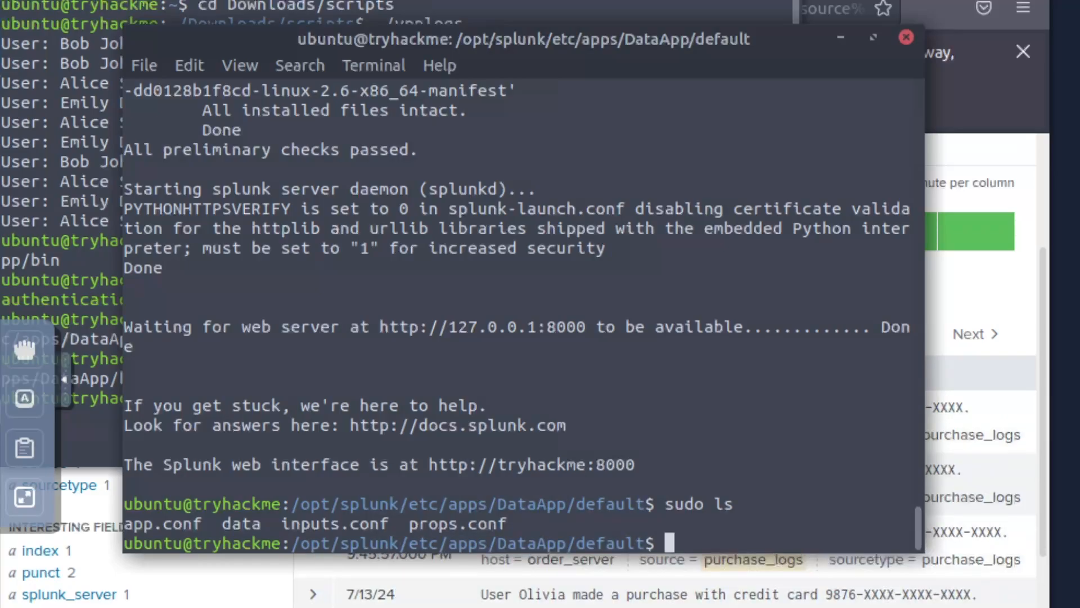
pyautogui.write('sudo touch transforms.conf')
pyautogui.press('Return')
# - Make transforms.conf writable with chmod +xw and open it in nano
pyautogui.write('sudo chmod +xw tra')
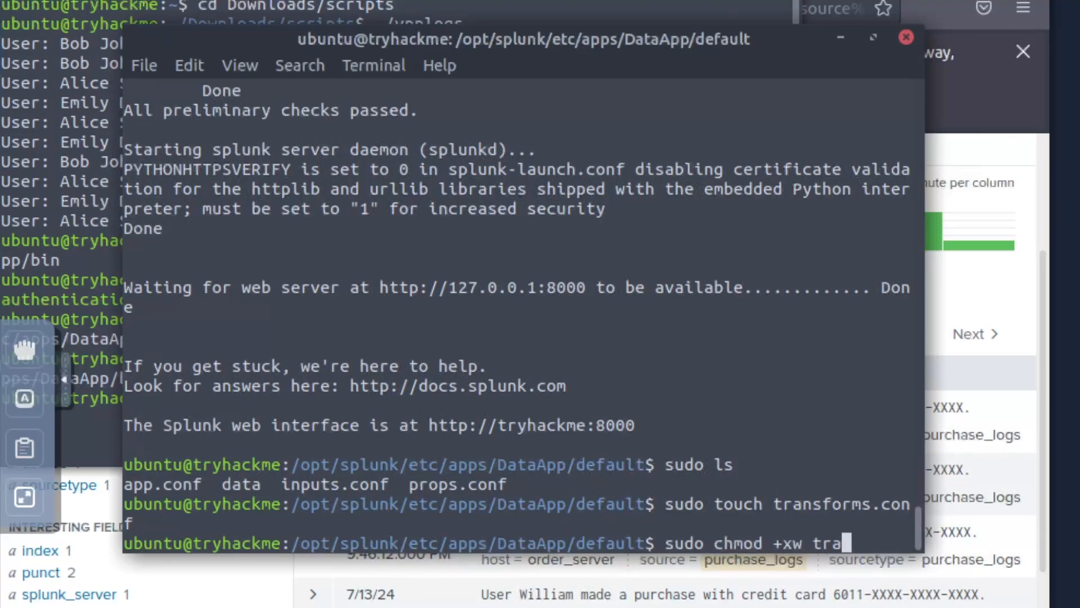
pyautogui.press('Tab')
pyautogui.press('Return')
pyautogui.write('sudo ')
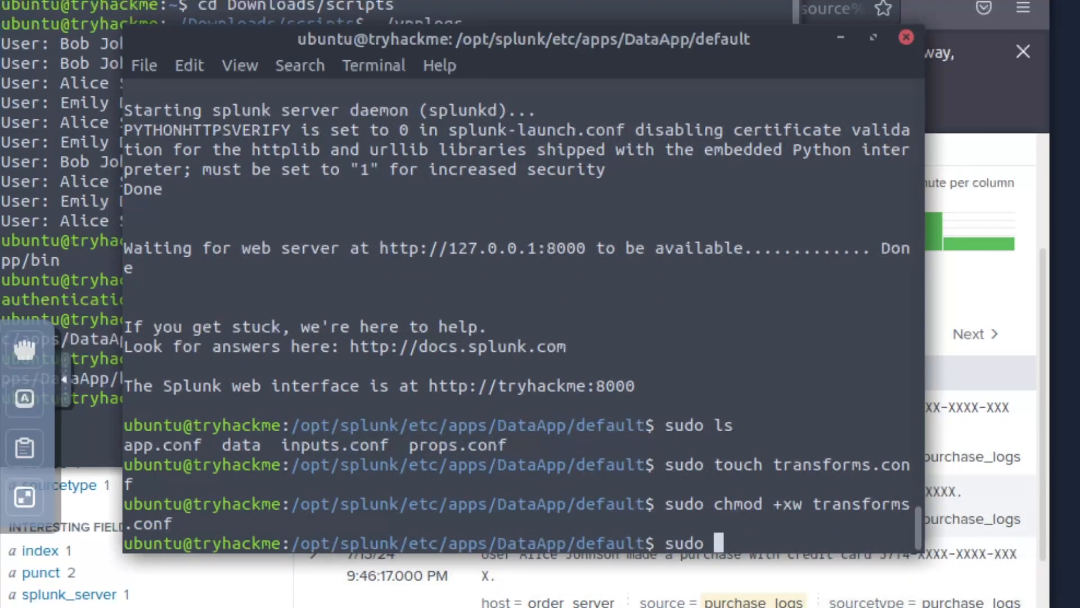
pyautogui.write('nano trans')
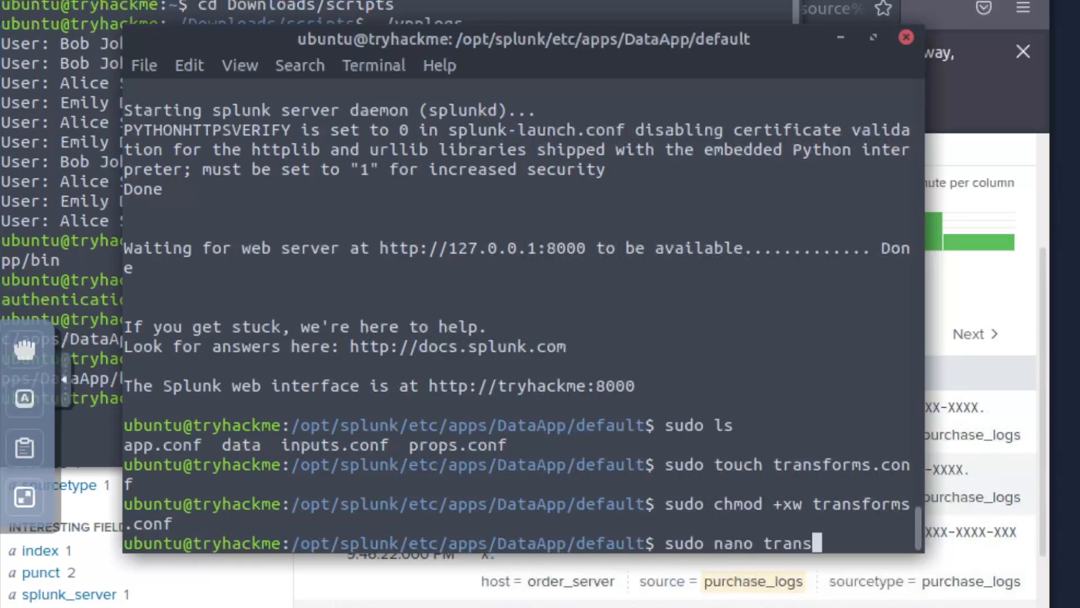
pyautogui.press('Tab')
pyautogui.press('Return')
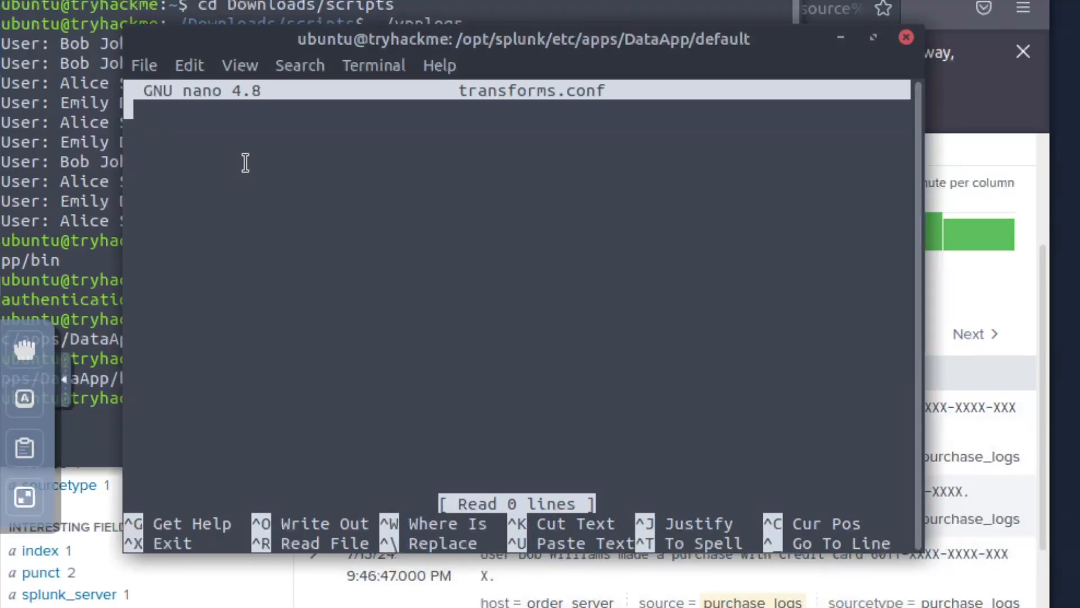
# - Start a [vpn_custom_fields] stanza with REGEX = followed by the pasted regex
pyautogui.write('[vpn_cus')
pyautogui.write('tom_fie')
pyautogui.press('BackSpace')
pyautogui.write('_fields')
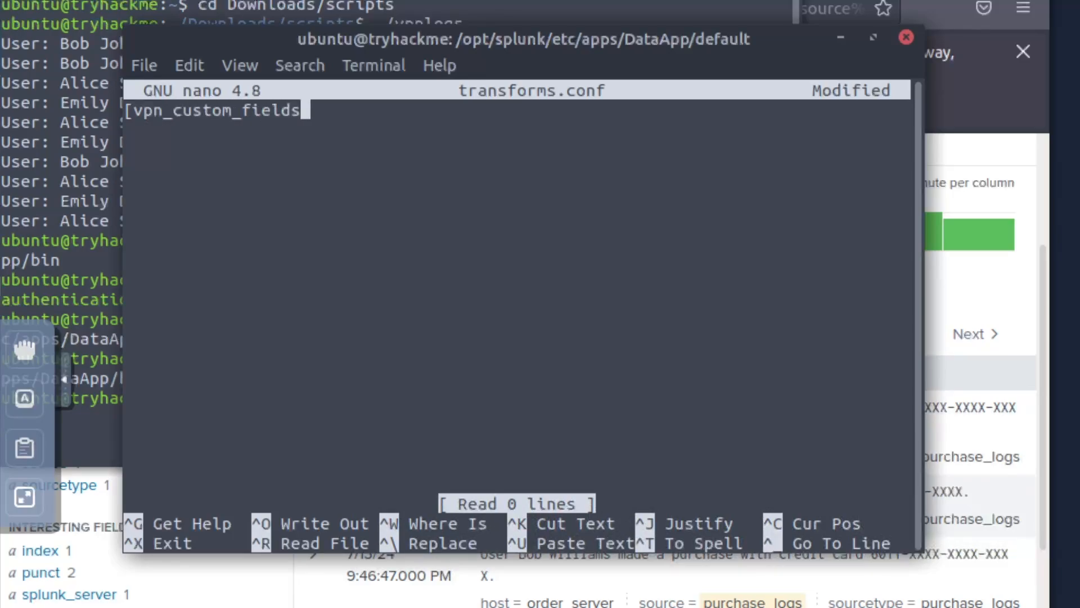
pyautogui.write(']')
pyautogui.press('Return')
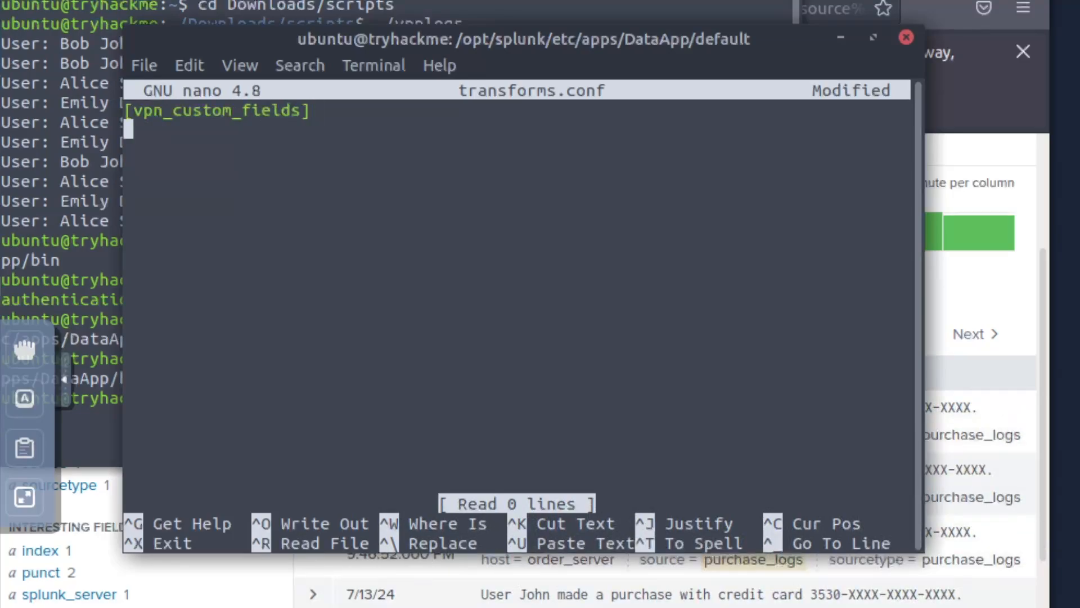
pyautogui.write('REGEX =')
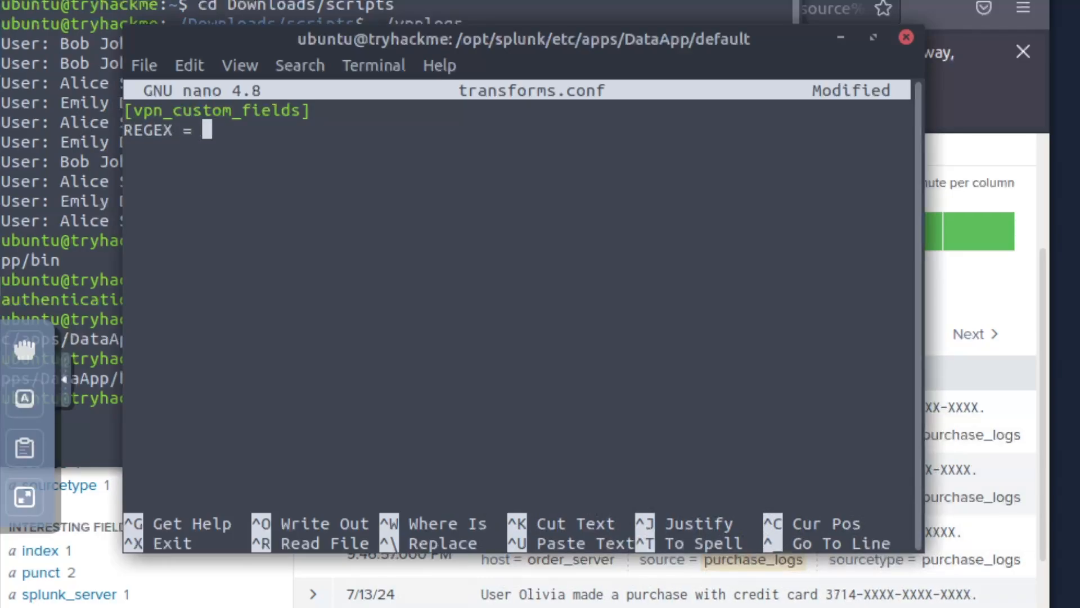
pyautogui.rightClick(261, 160)
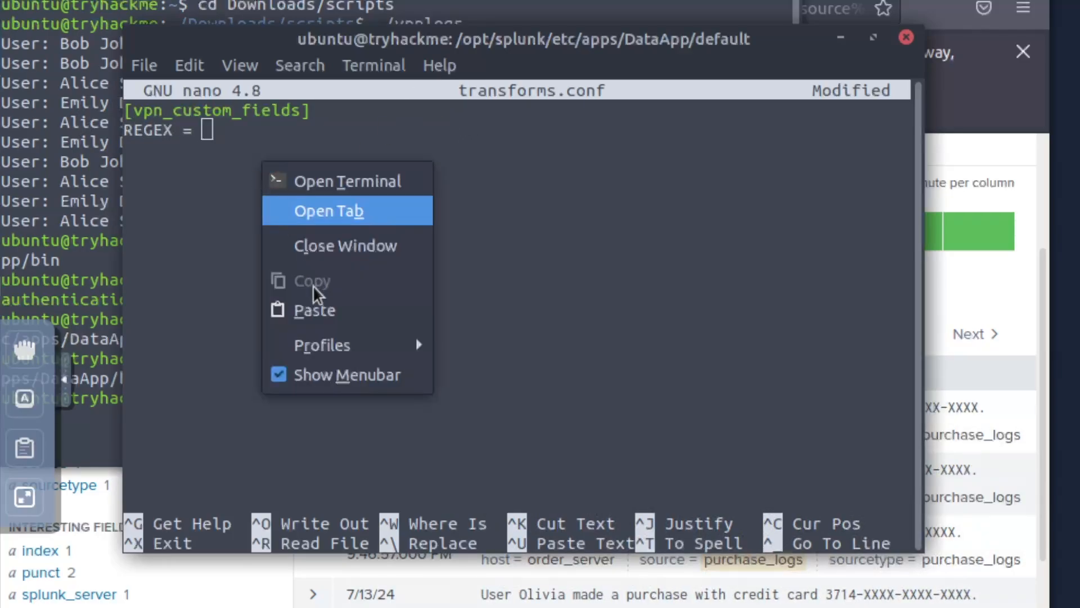
pyautogui.click(322, 304)
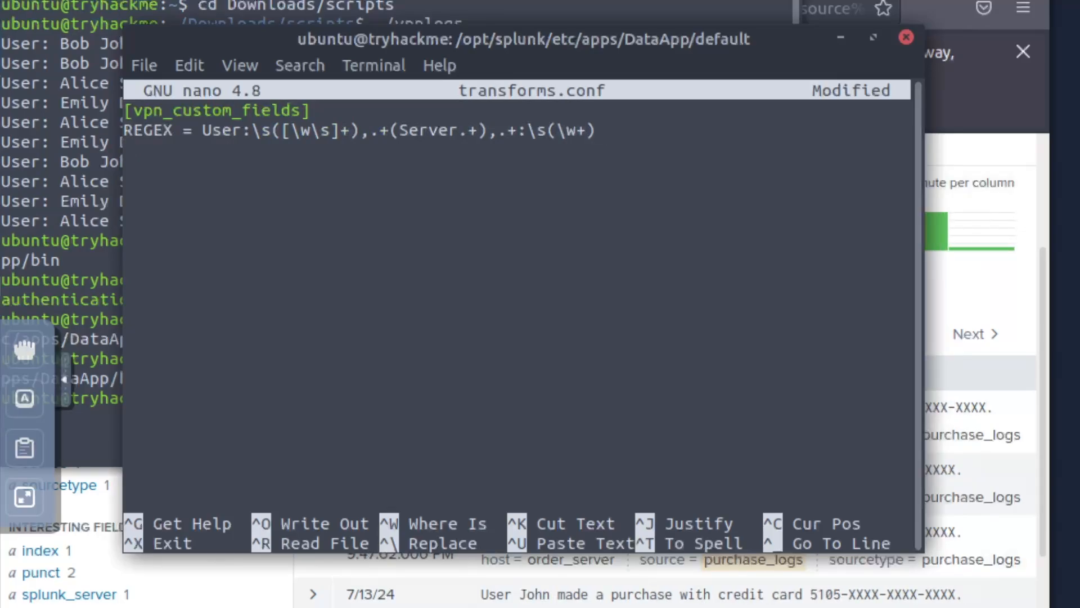
# - Add FORMAT = Username::$1 Server::$2 Action::$3 and WRITE_META = true, then save
pyautogui.write('FORMAT = ')
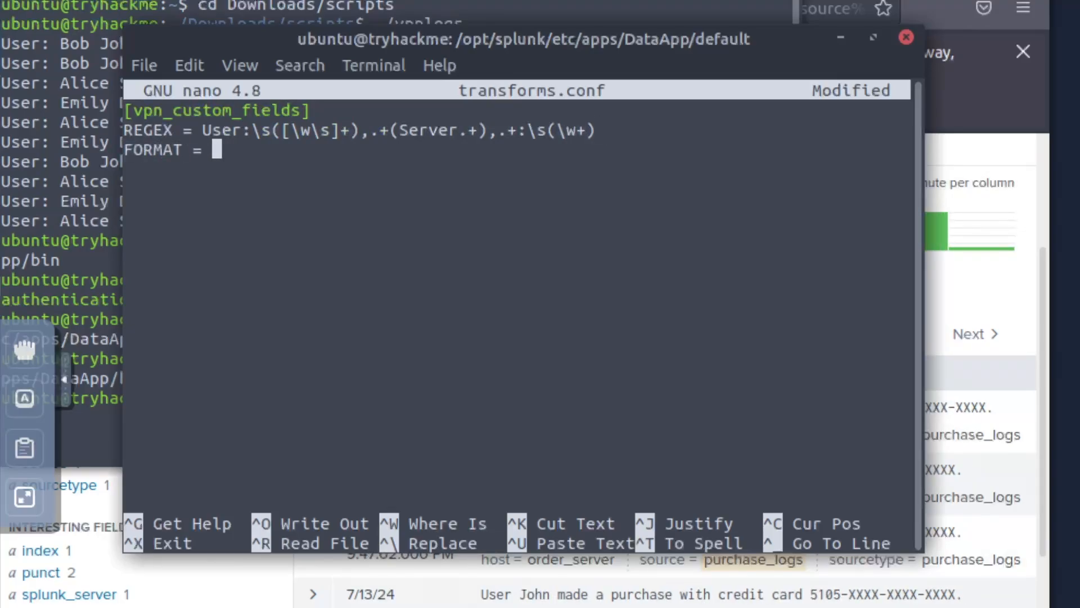
pyautogui.write('Userna')
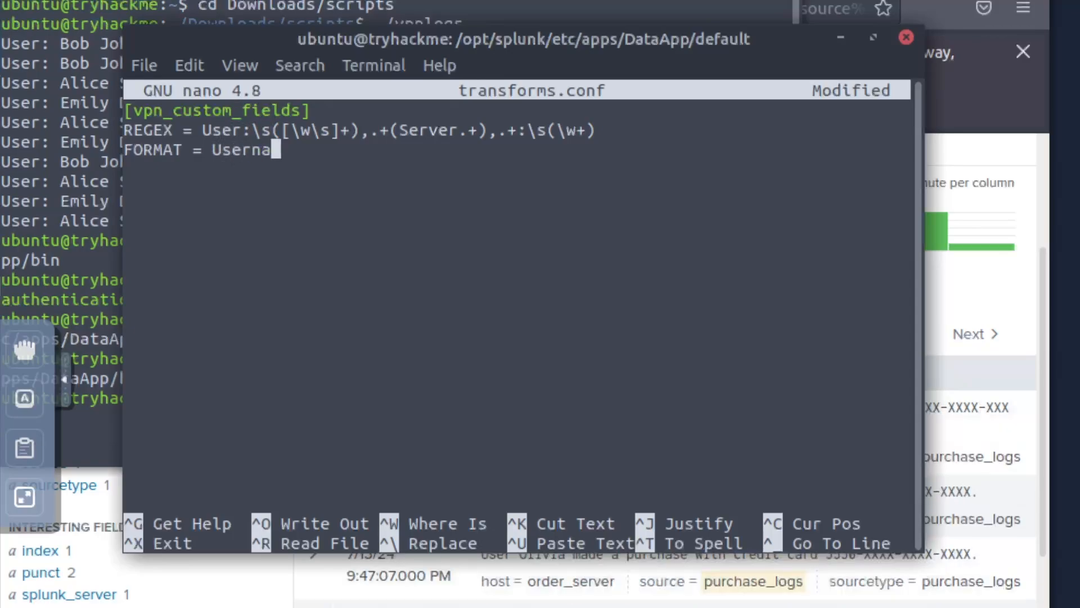
pyautogui.write('me::$1 Server::$2')
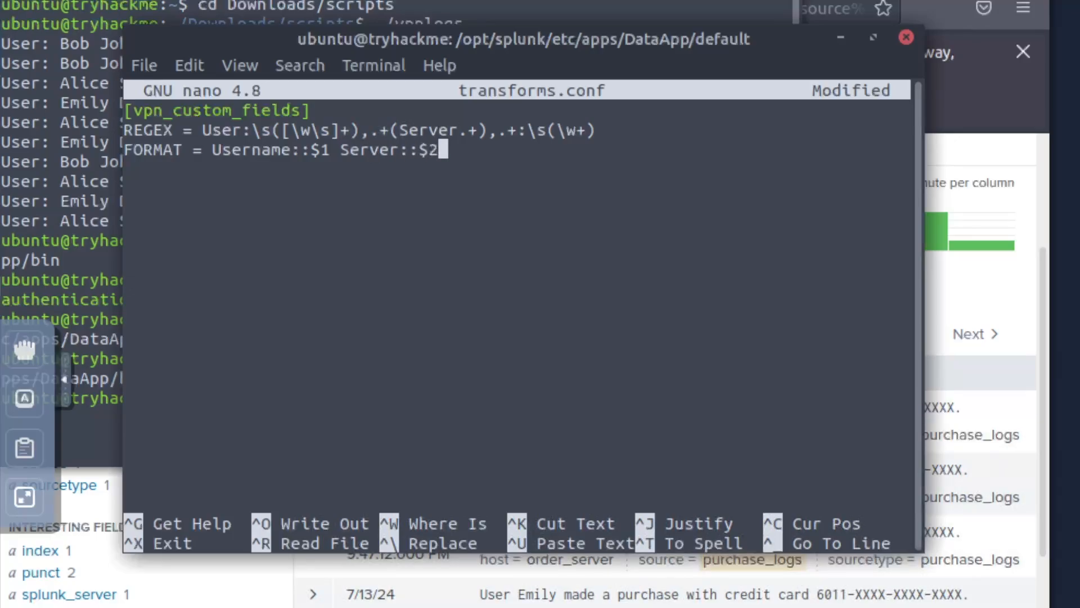
pyautogui.write(' A')
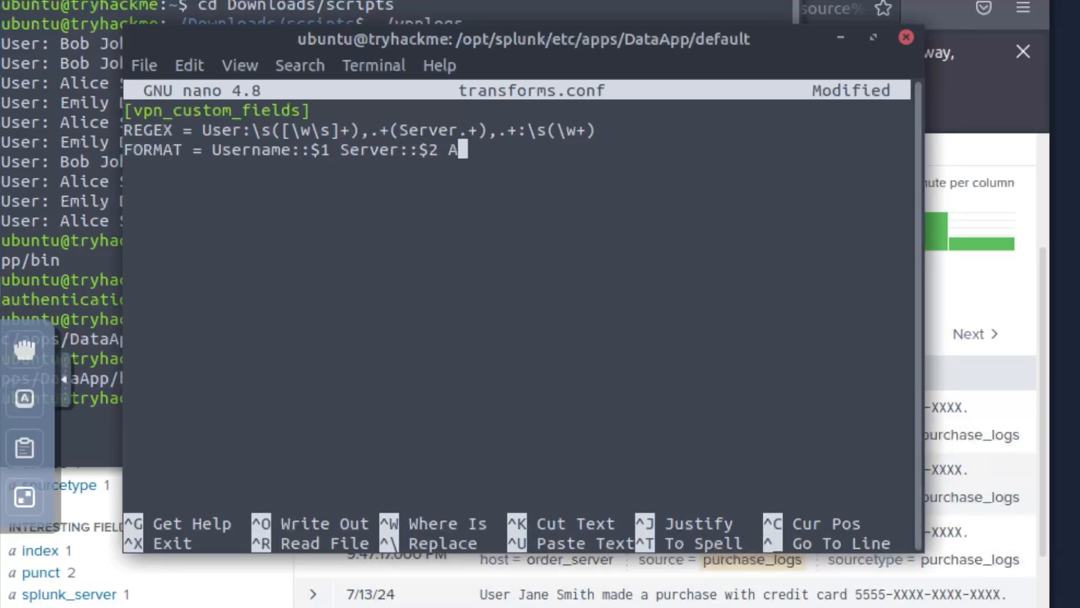
pyautogui.write('ction::$3 ')
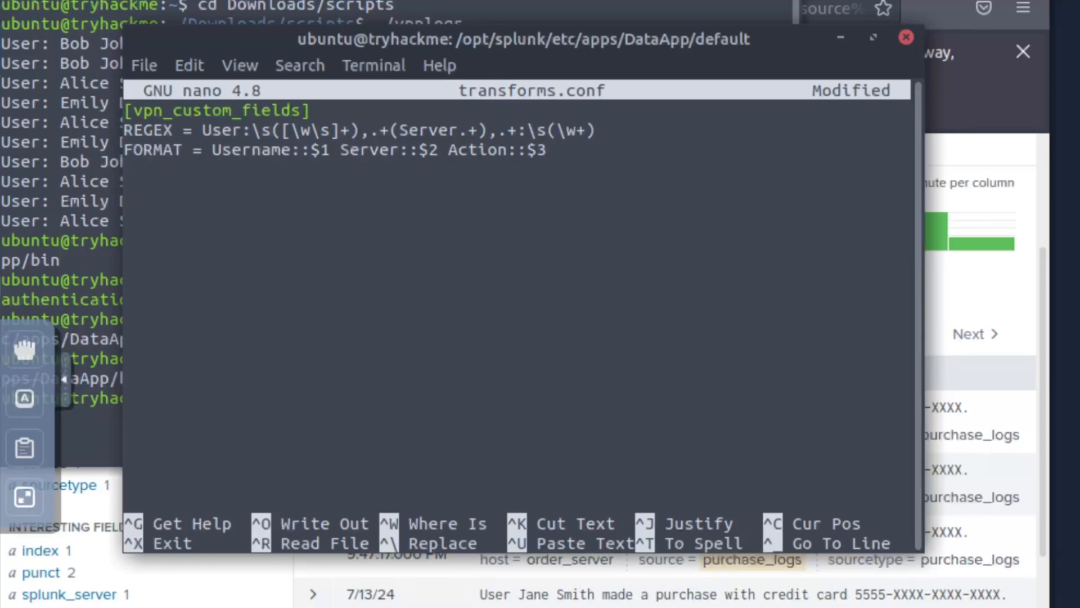
pyautogui.write('WRI')
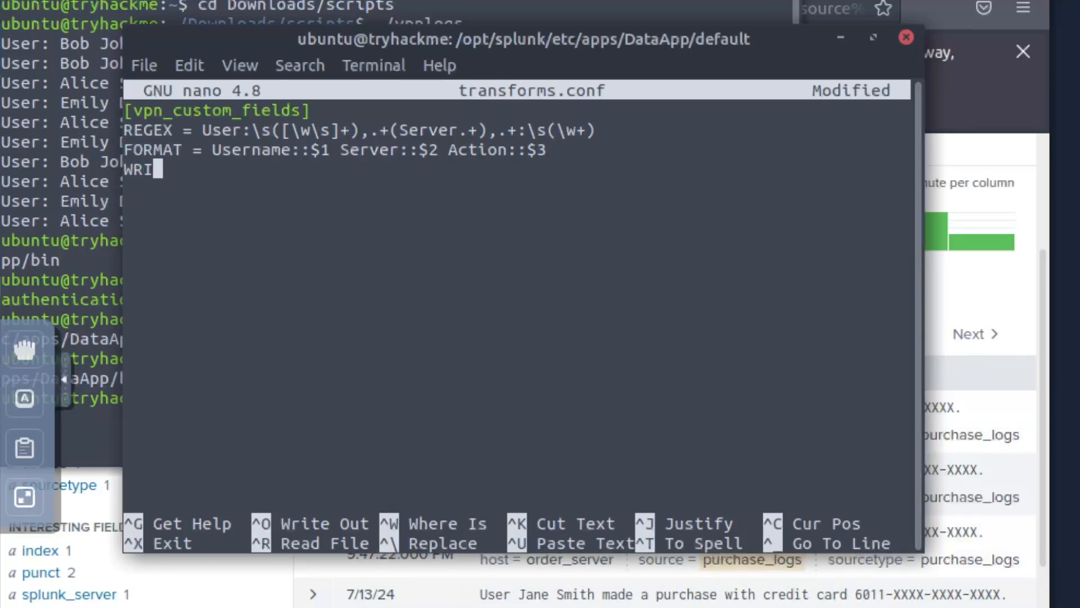
pyautogui.write('TE_META')
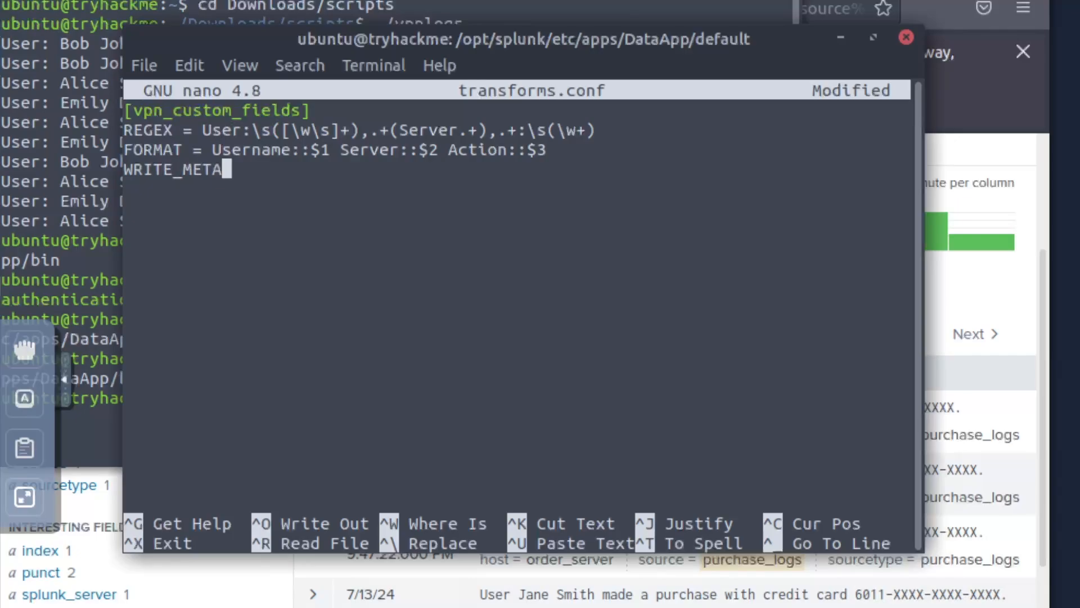
pyautogui.write(' = true')
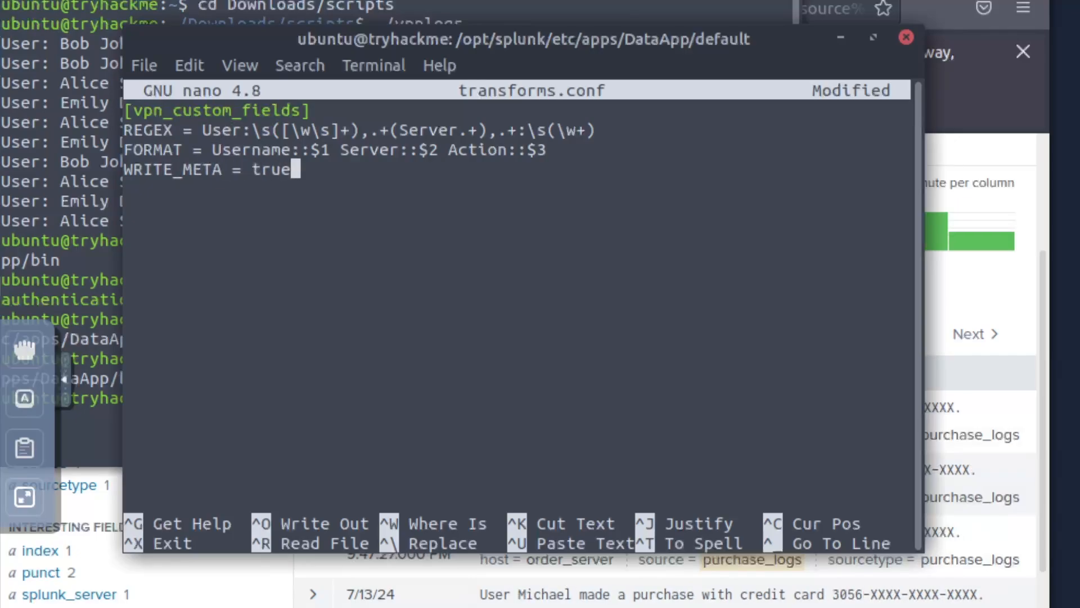
pyautogui.hotkey('ctrl', 'o')
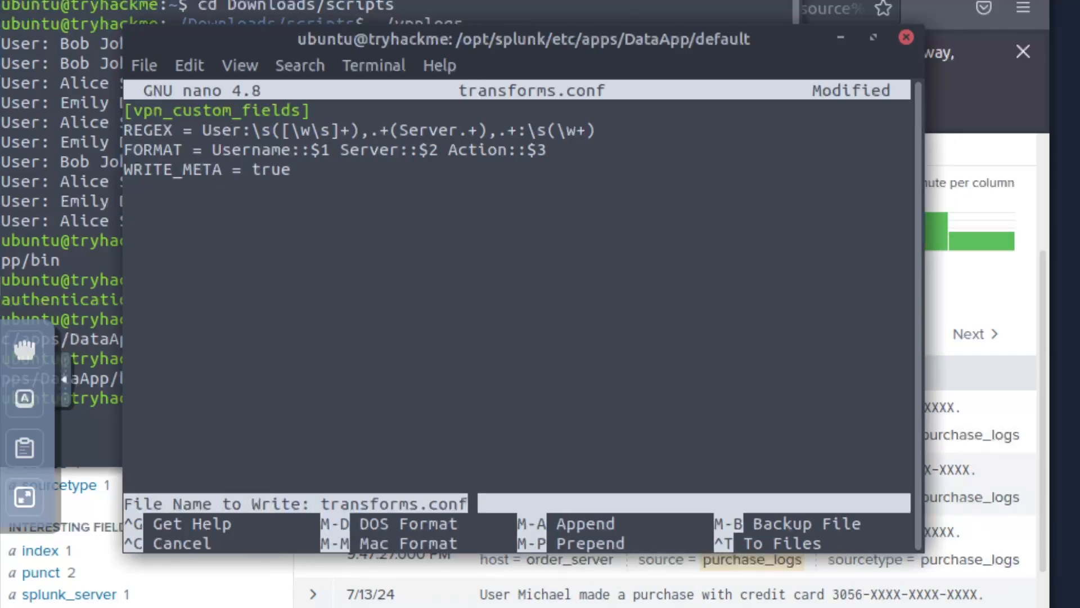
pyautogui.press('Return')
# - Leave nano and list the folder to confirm transforms.conf exists
pyautogui.hotkey('ctrl', 'x')
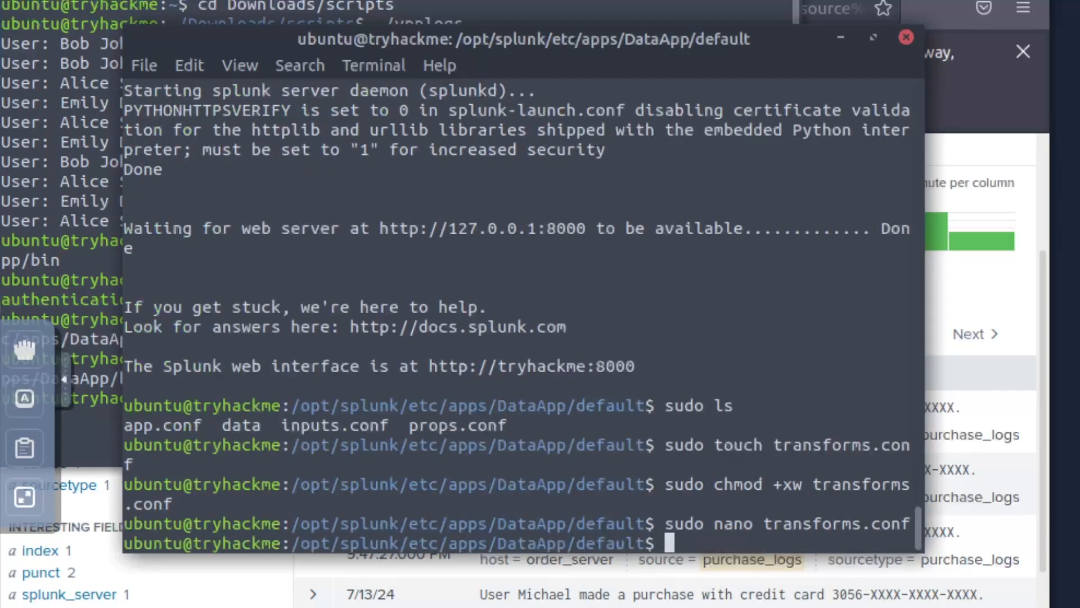
pyautogui.write('sudo ls')
pyautogui.press('Return')
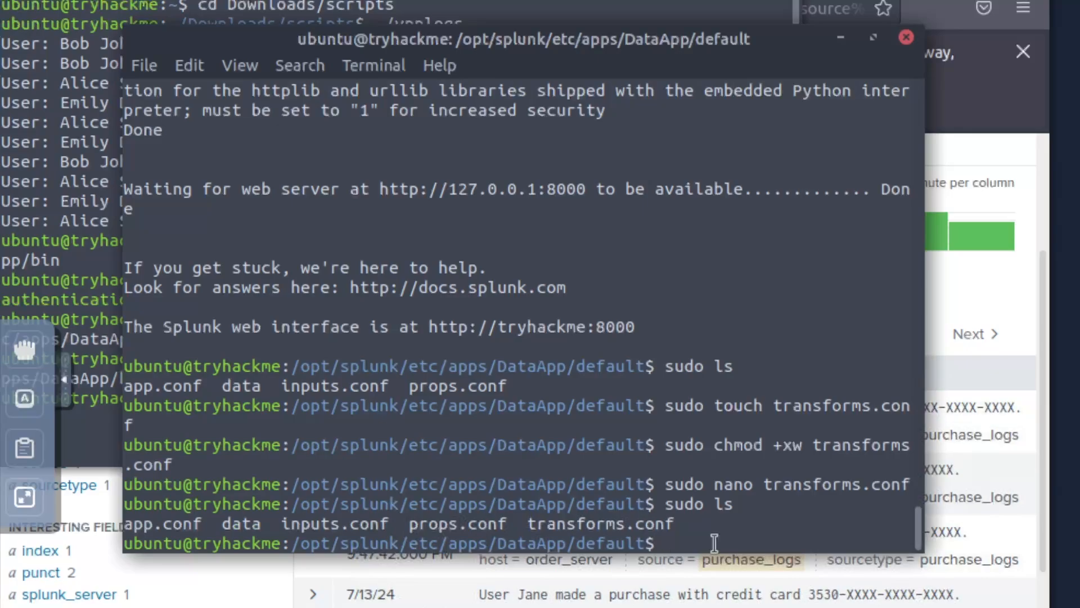
# - Create fields.conf, make it writable with chmod +xw, and open it in nano
pyautogui.write('sudo touc')
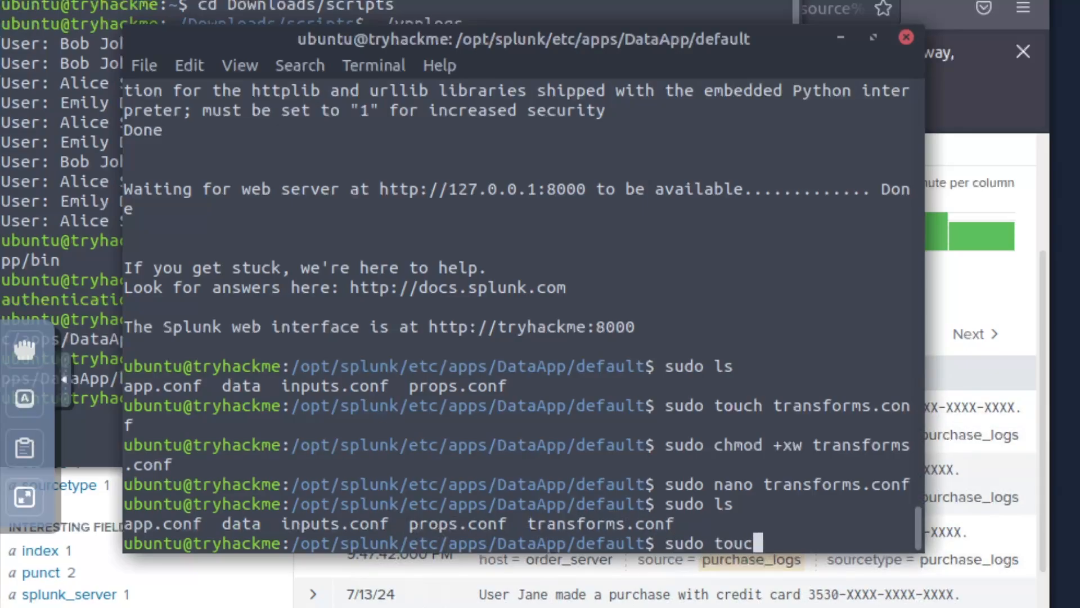
pyautogui.write('h fields.conf')
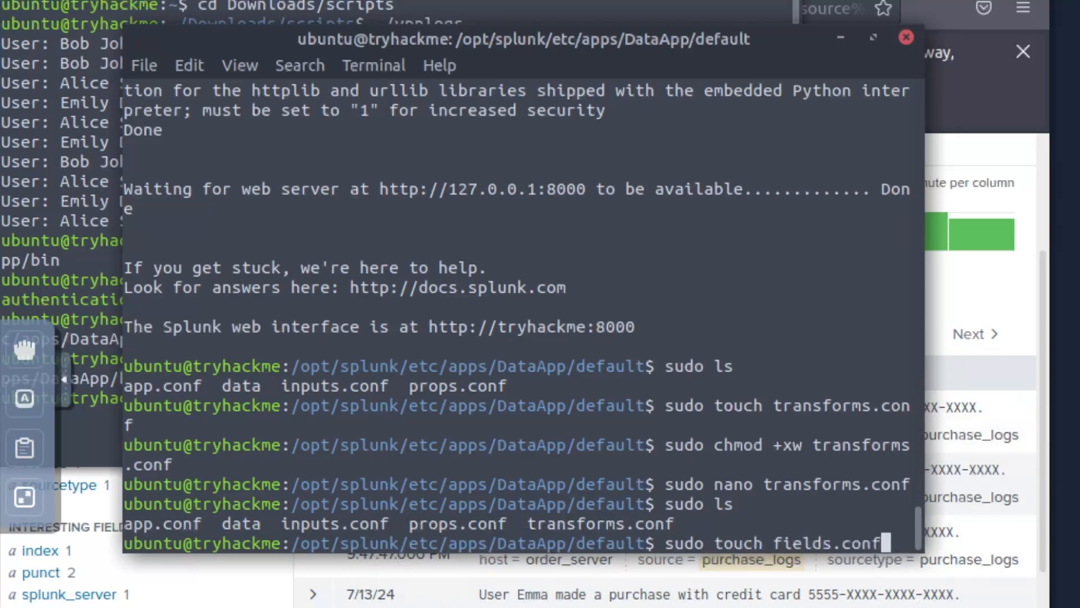
pyautogui.press('Return')
pyautogui.write('sudo chmod')
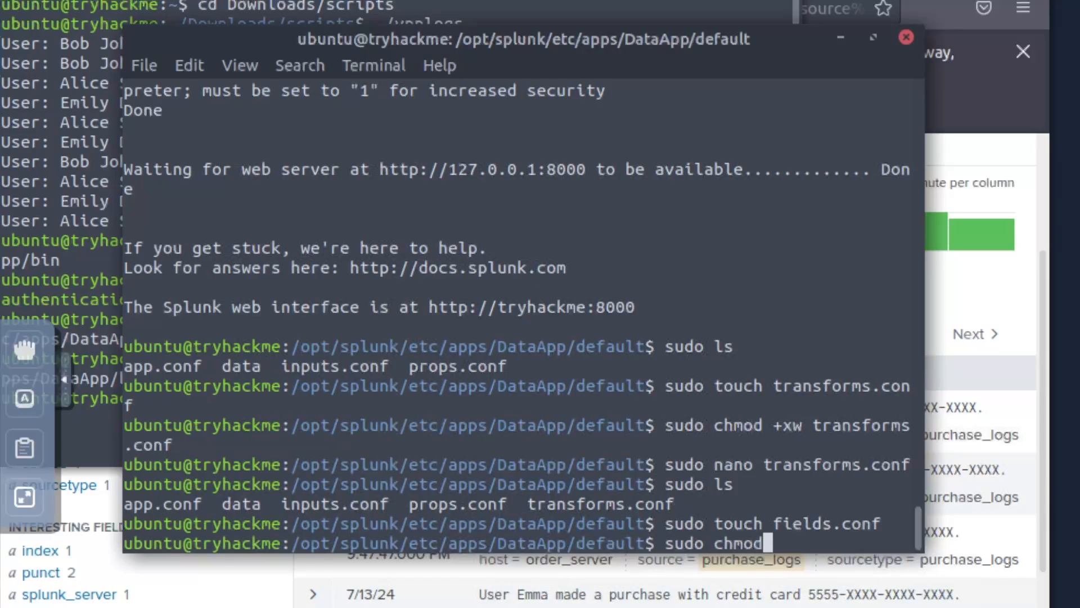
pyautogui.write(' +xw ')
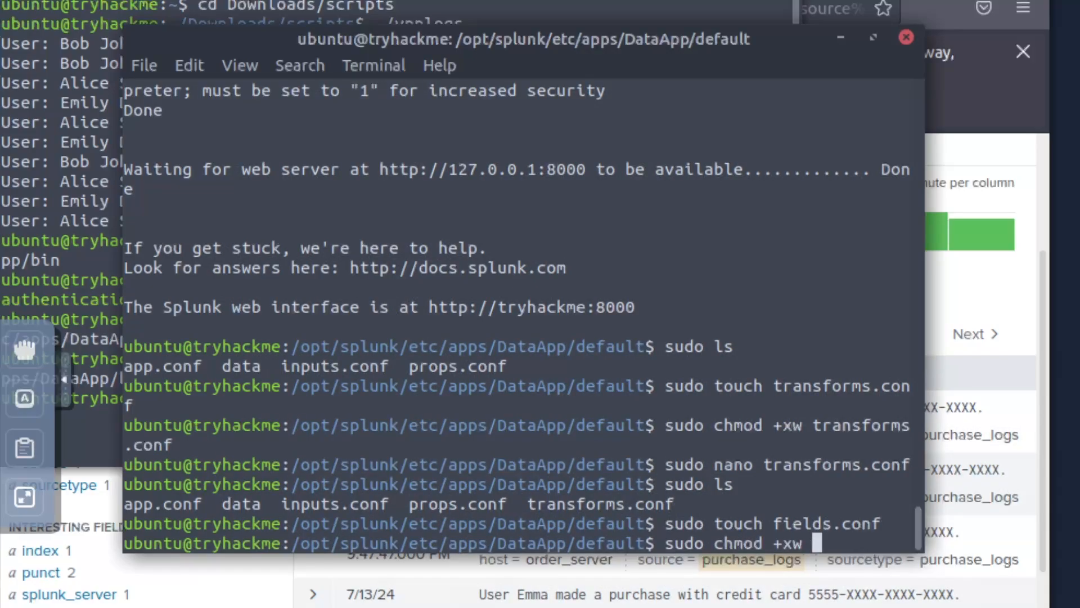
pyautogui.write('fields.conf')
pyautogui.press('Return')
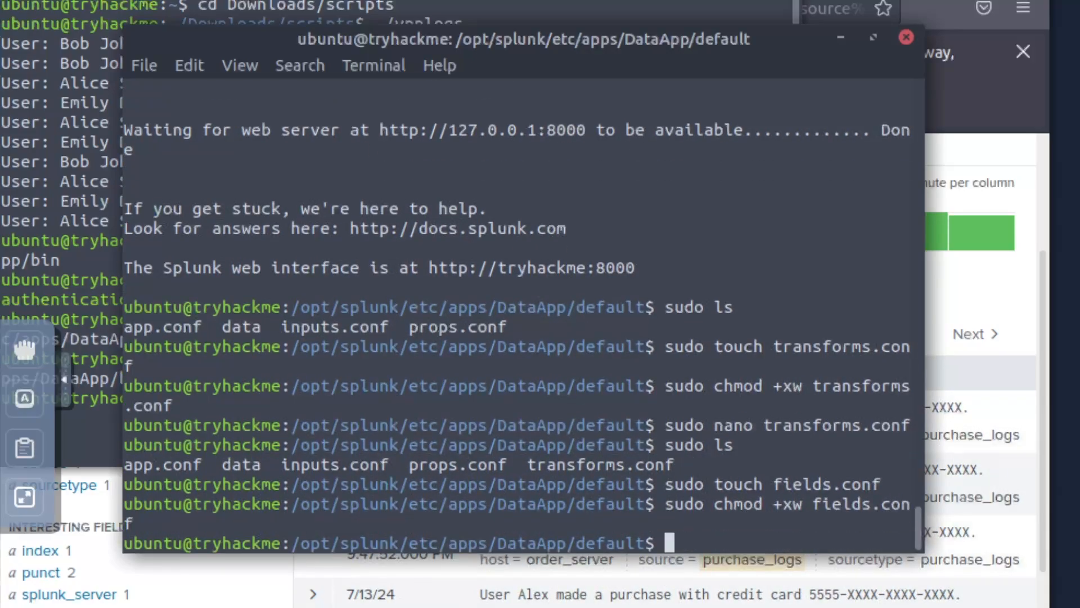
pyautogui.write('sudo nano fi')
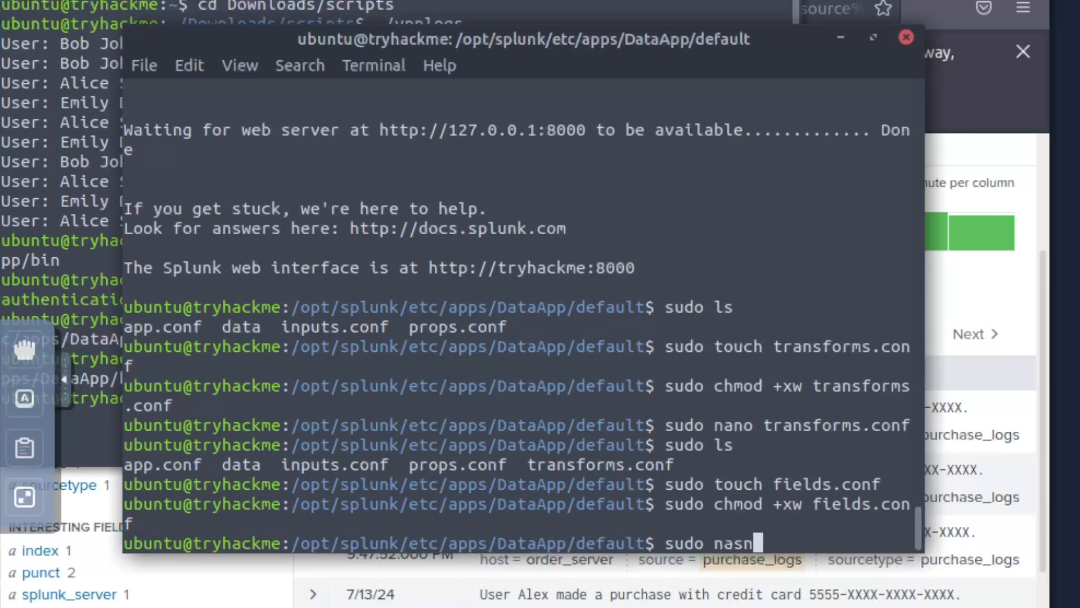
pyautogui.press('Tab')
pyautogui.press('Return')
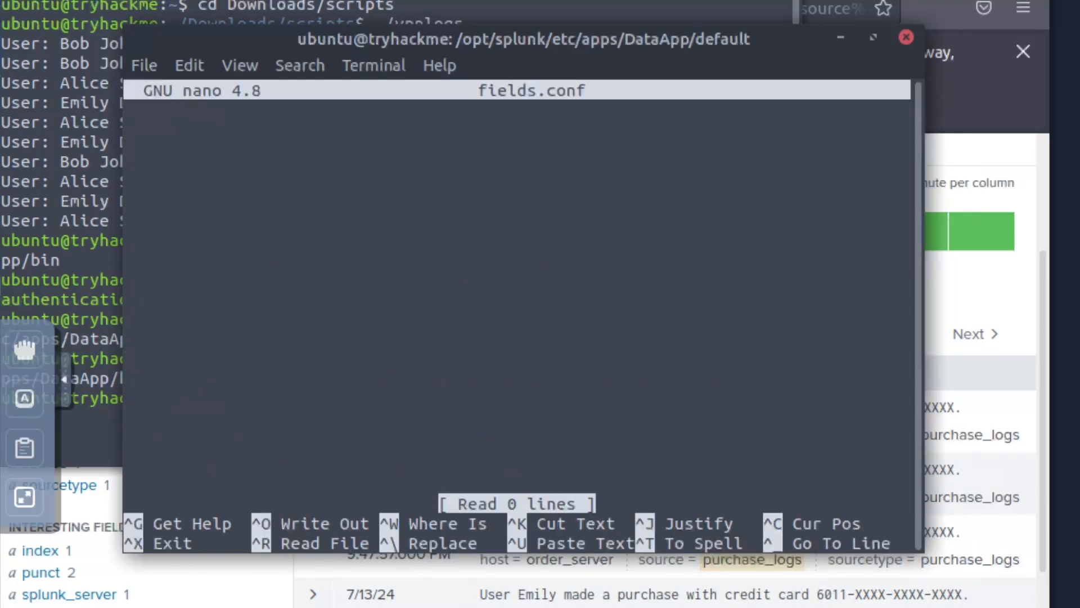
# - Add [Username] and [Server] stanzas to fields.conf, each with INDEXED = true
pyautogui.write('[')
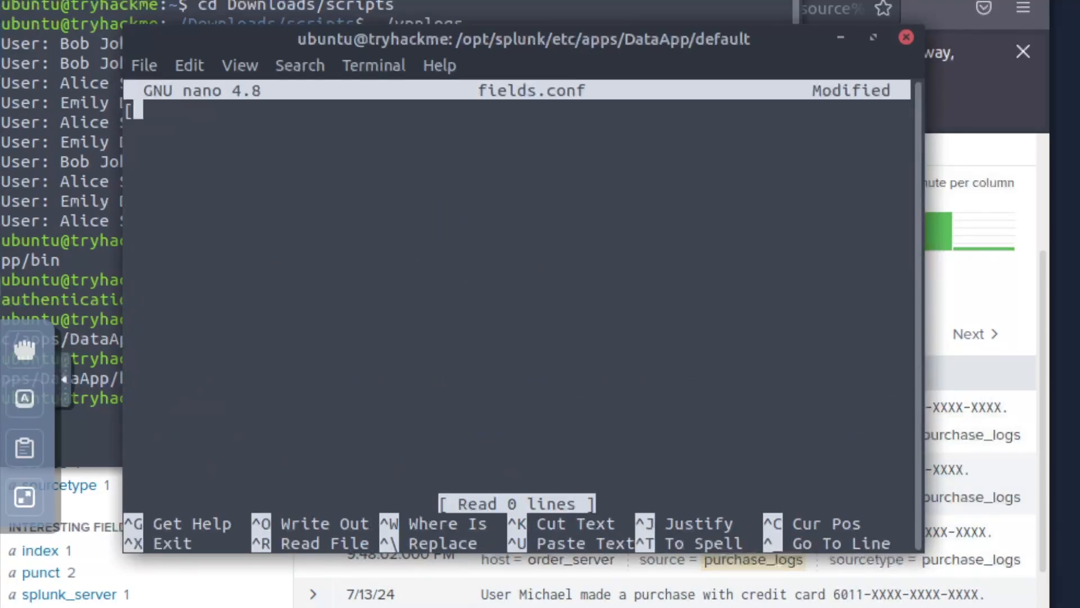
pyautogui.write('Username]')
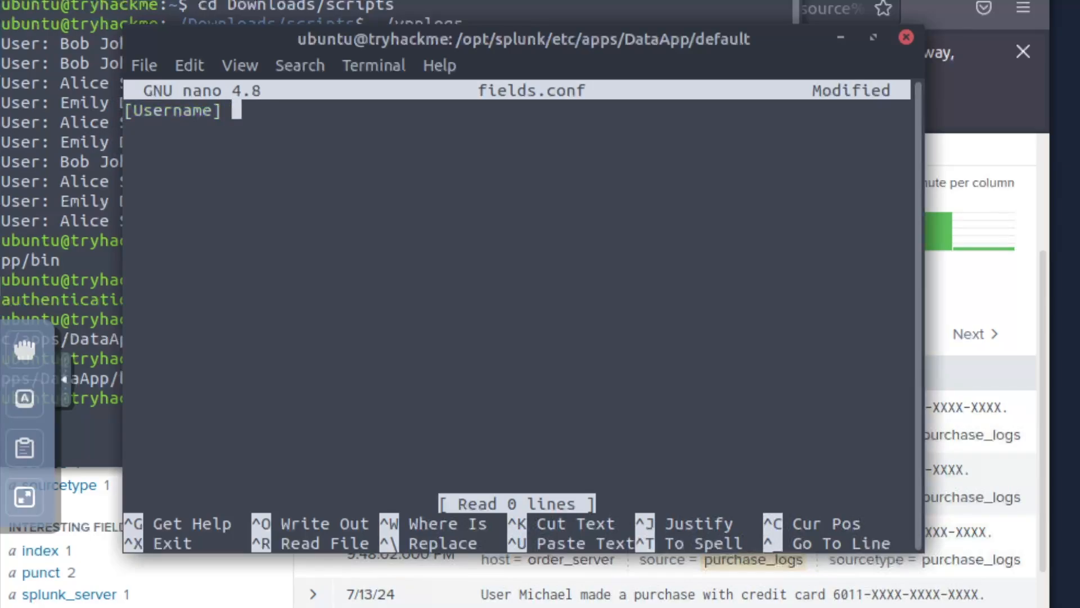
pyautogui.press('Return')
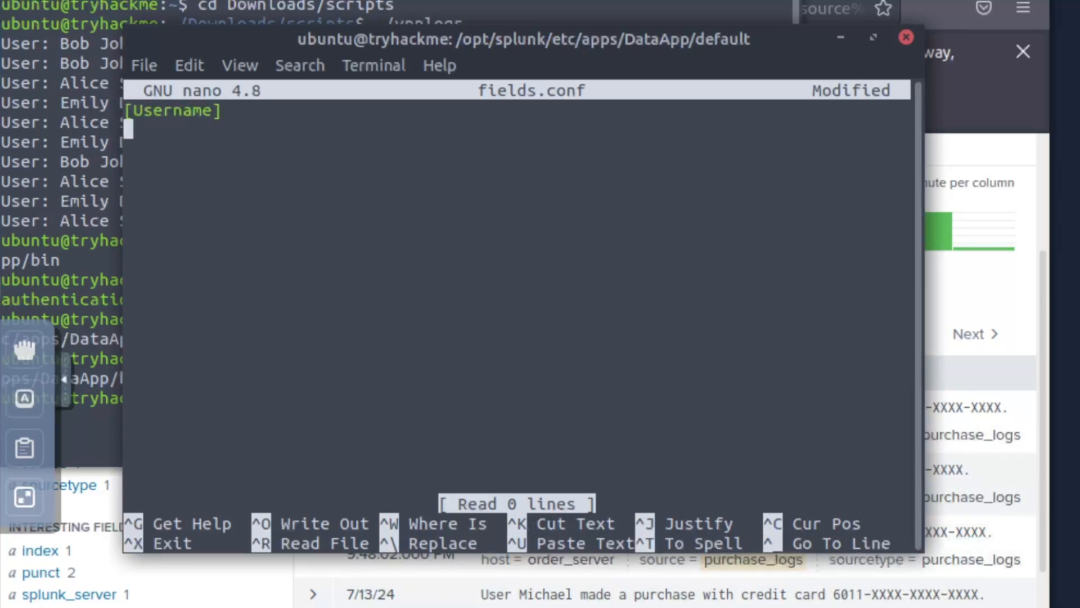
pyautogui.write('INDEXED = ')
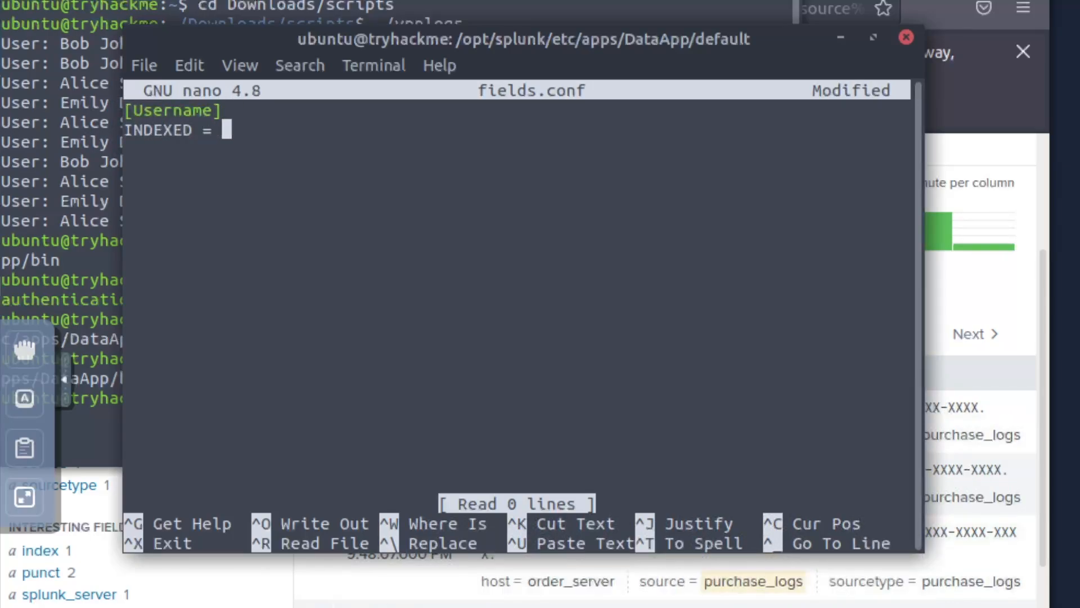
pyautogui.write('true')
pyautogui.press('Return')
pyautogui.press('Return')
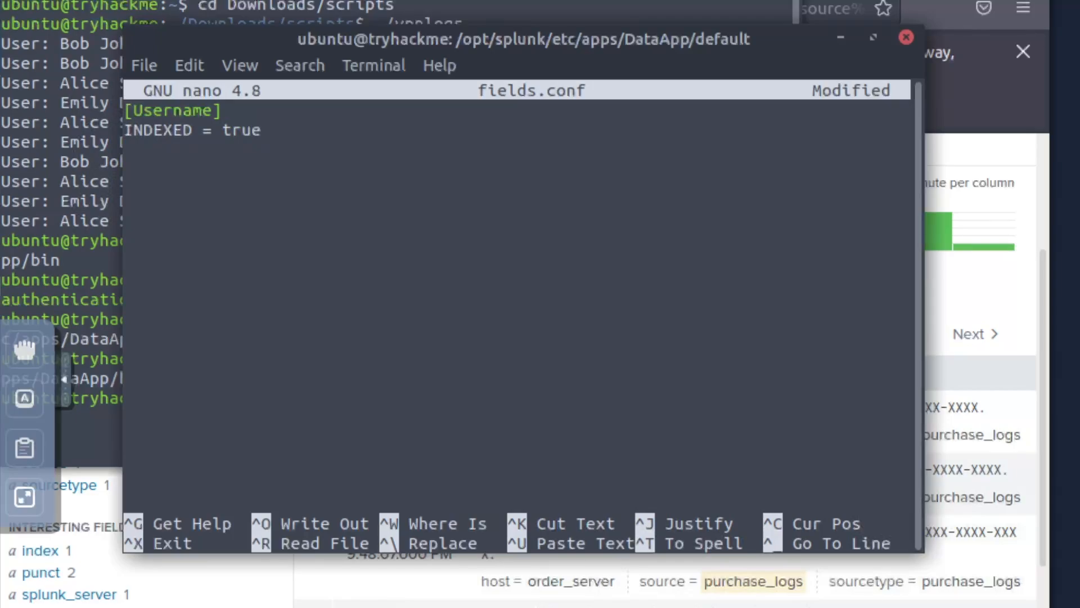
pyautogui.write('[Server')
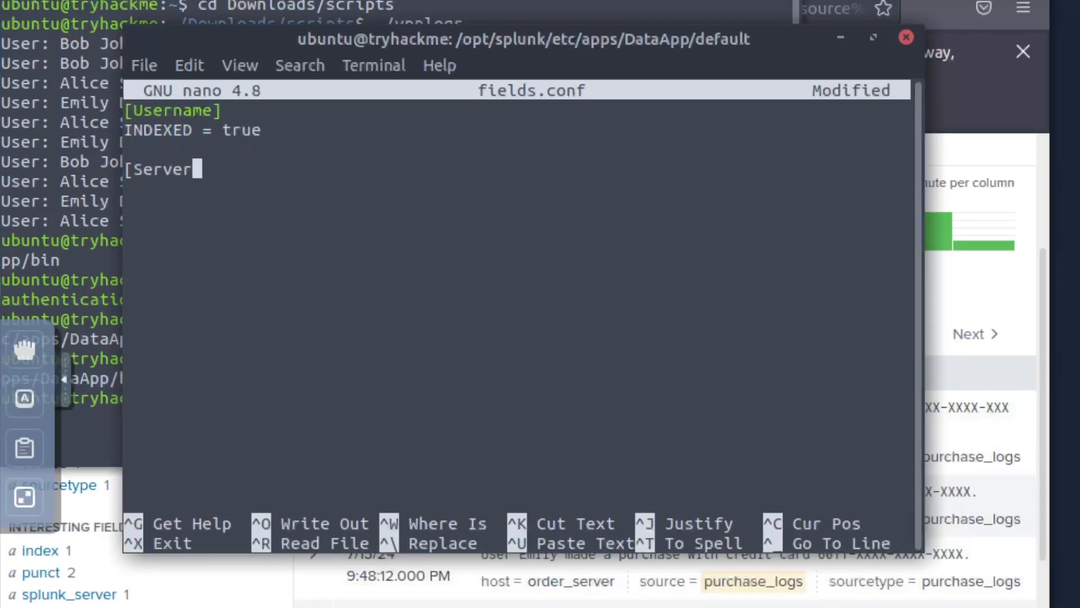
pyautogui.write(']')
pyautogui.press('Return')
pyautogui.write('IN')
pyautogui.press('BackSpace')
pyautogui.write('NDEXED = true')
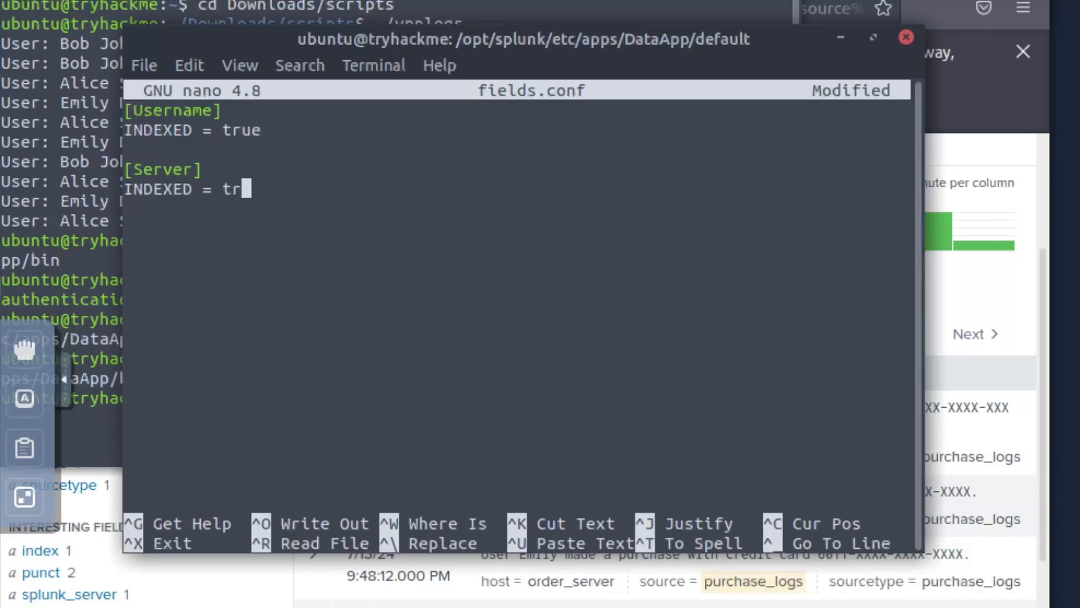
pyautogui.press('Return')
# - Add the [Action] stanza with INDEXED = true, save fields.conf, and exit nano
pyautogui.write('[')
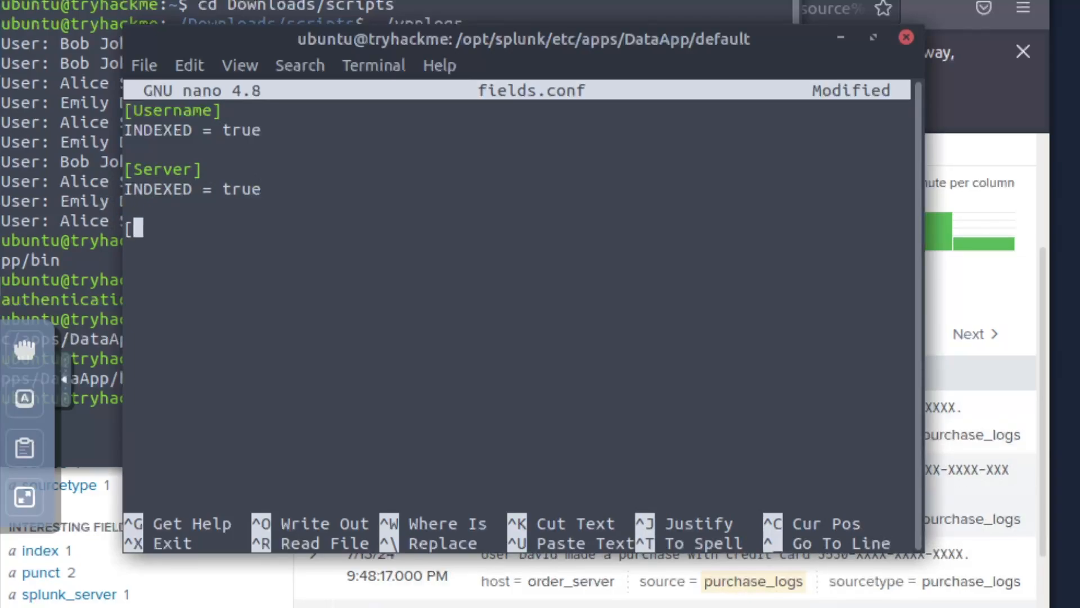
pyautogui.write('Action]')
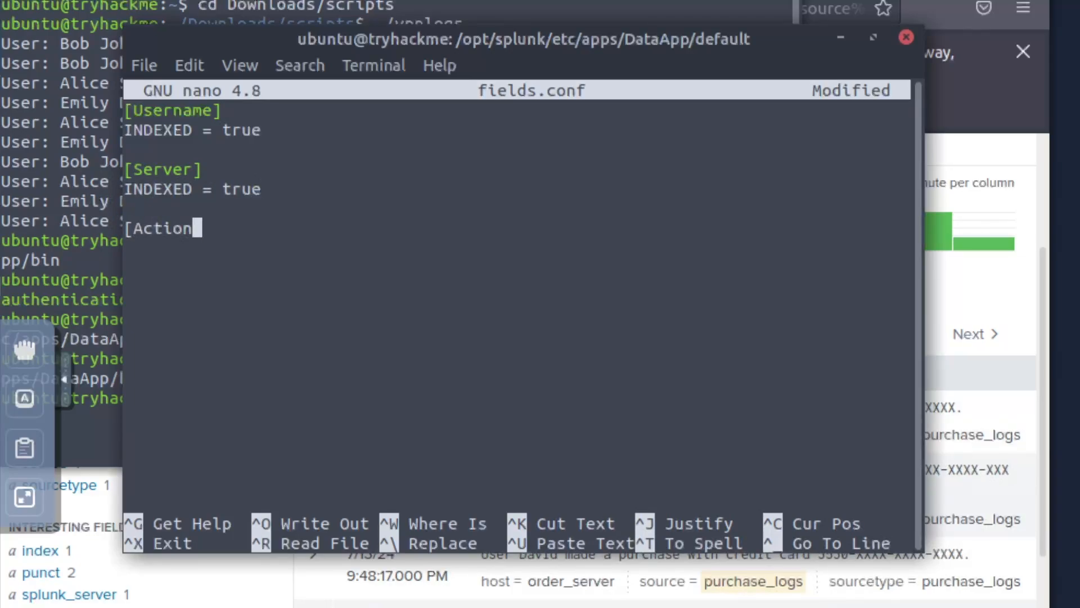
pyautogui.press('Return')
pyautogui.hotkey('ctrl', 'shift', 'v')
pyautogui.hotkey('ctrl', 'o')
pyautogui.press('Return')
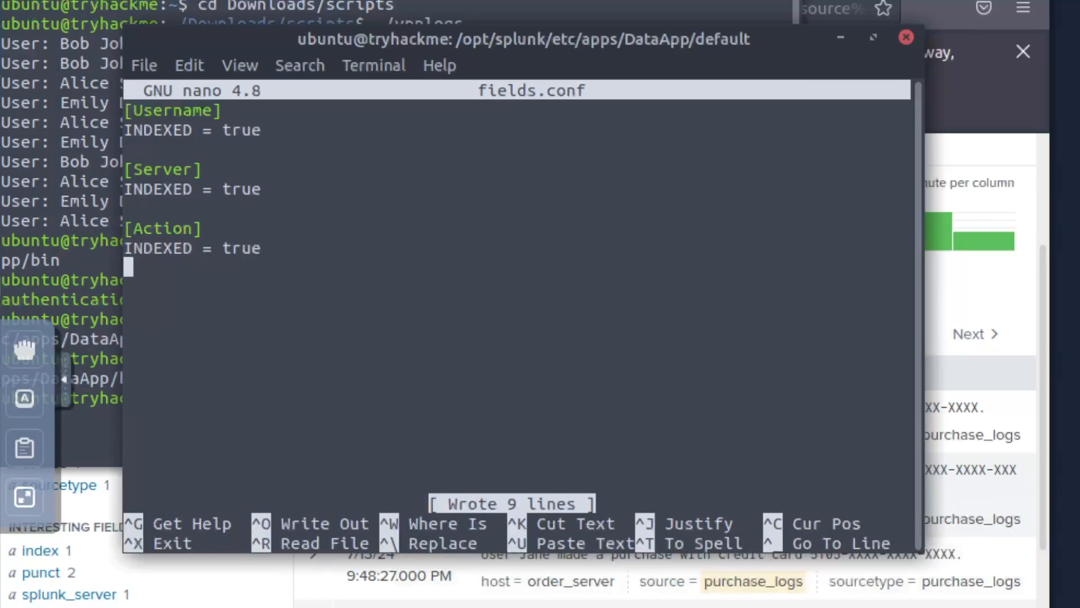
pyautogui.hotkey('ctrl', 'x')
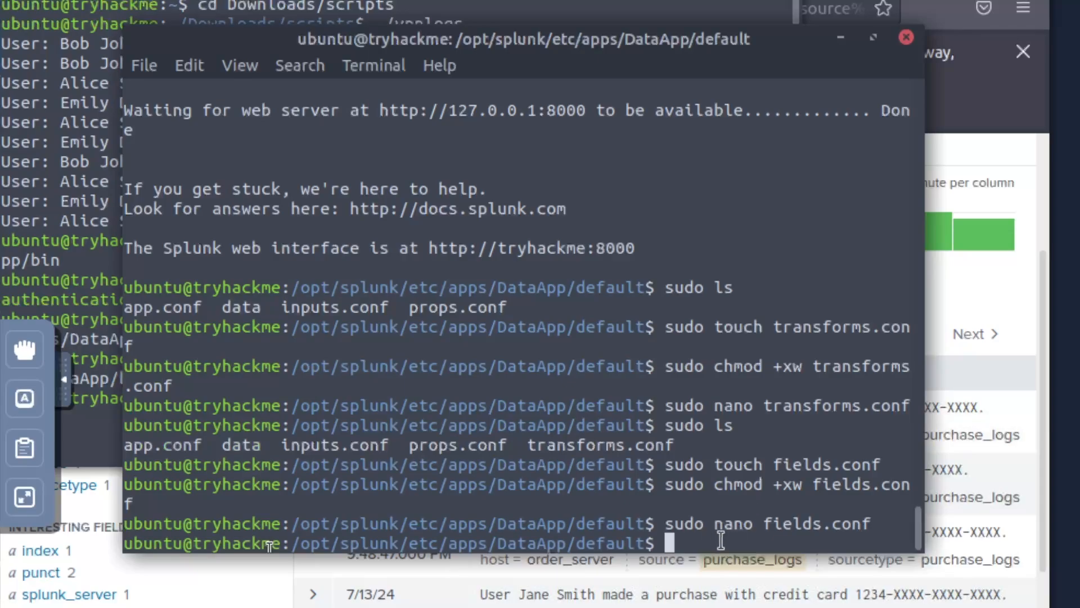
# - Add TRANSFORM-vpn = vpn_custom_fields under the vpn_logs rules in props.conf and save it
pyautogui.write('sudo na')
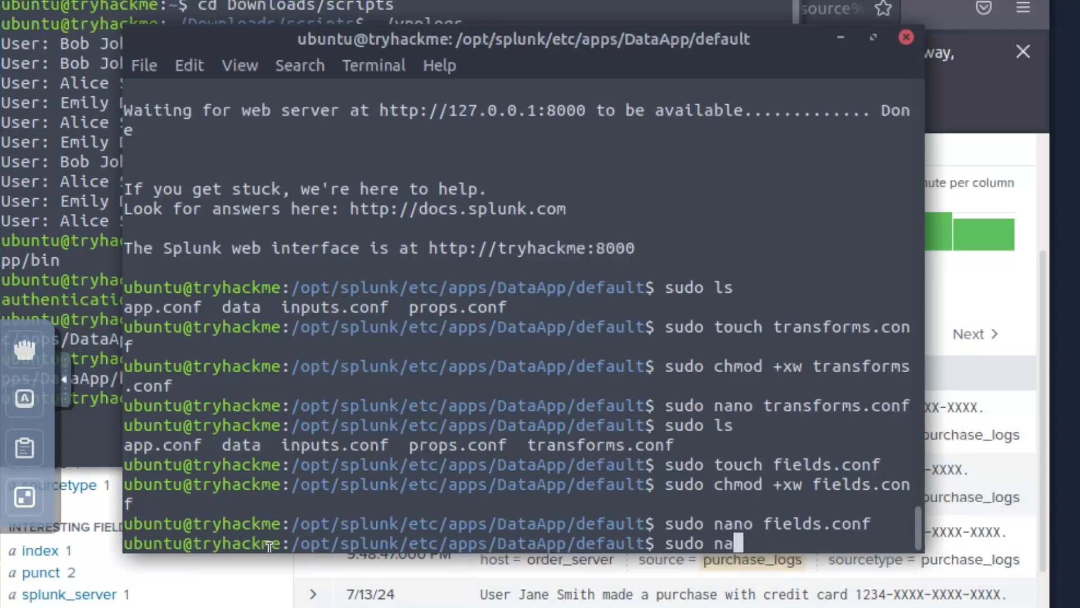
pyautogui.write('no props.conf')
pyautogui.press('Return')
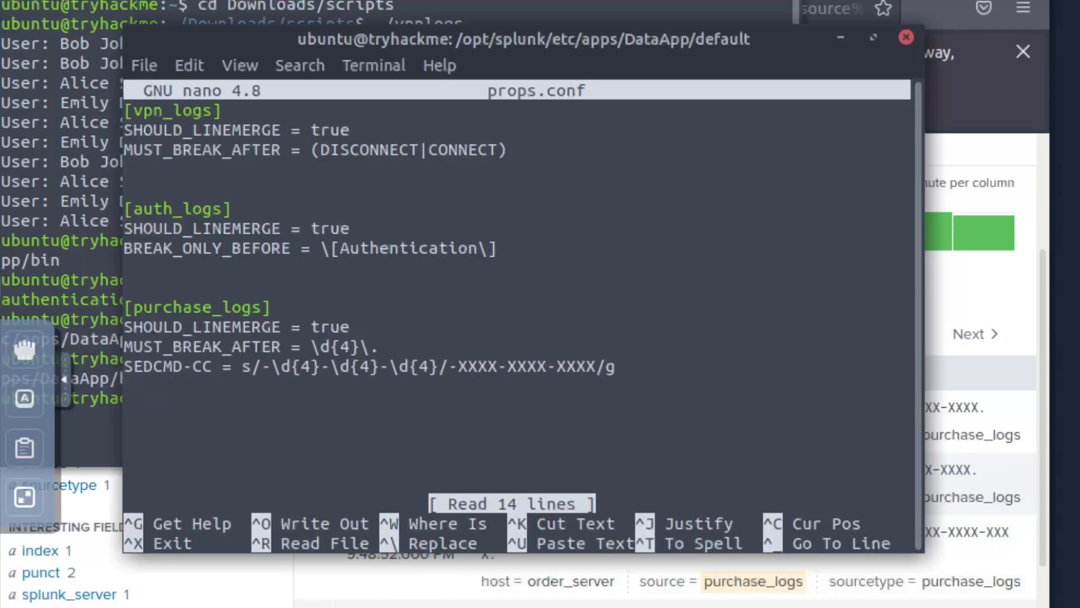
pyautogui.press('Down')
pyautogui.press('Down')
pyautogui.press('Down')
pyautogui.write('T')
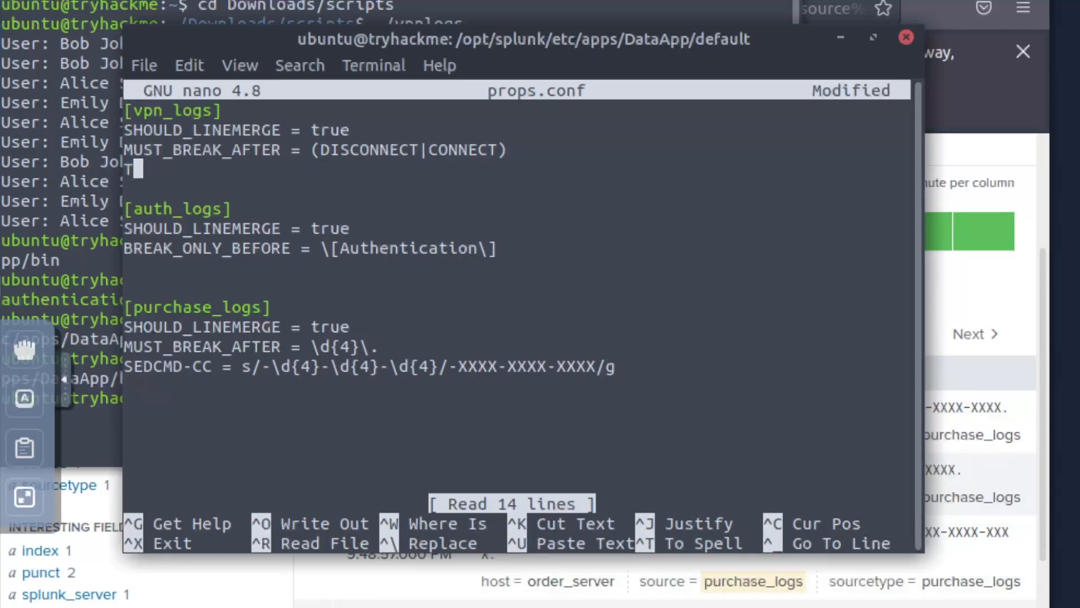
pyautogui.write('RANSFORM-')
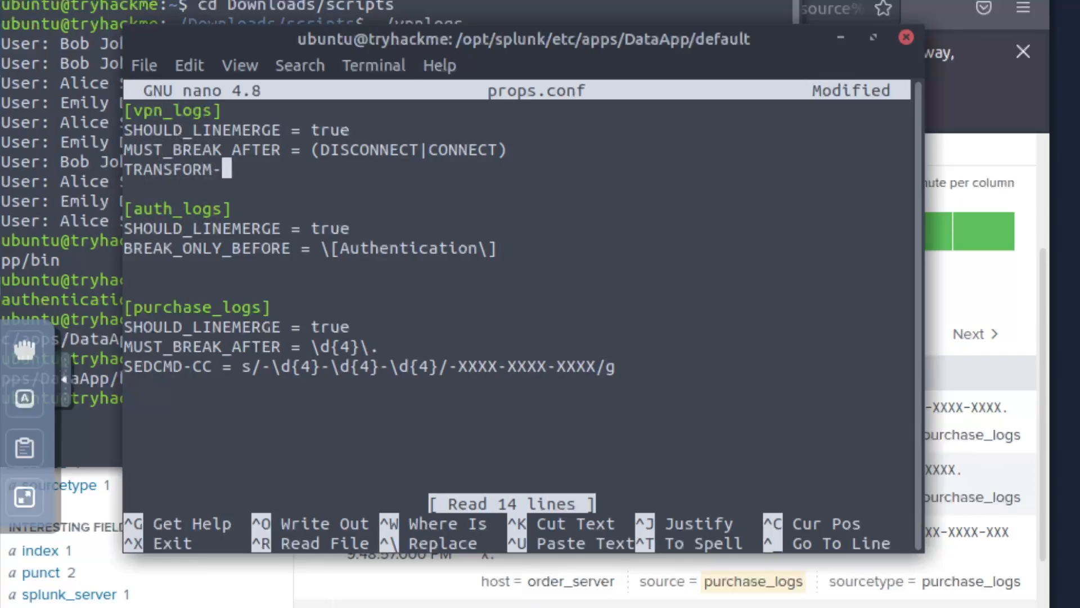
pyautogui.write('vpn = ')
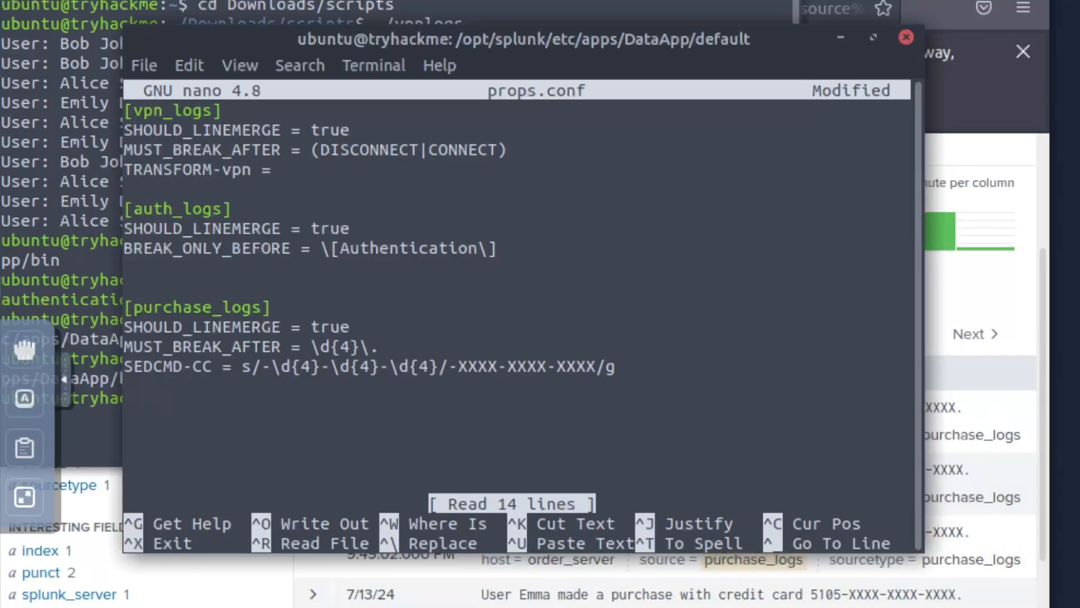
pyautogui.write('vpn_custom_fields')
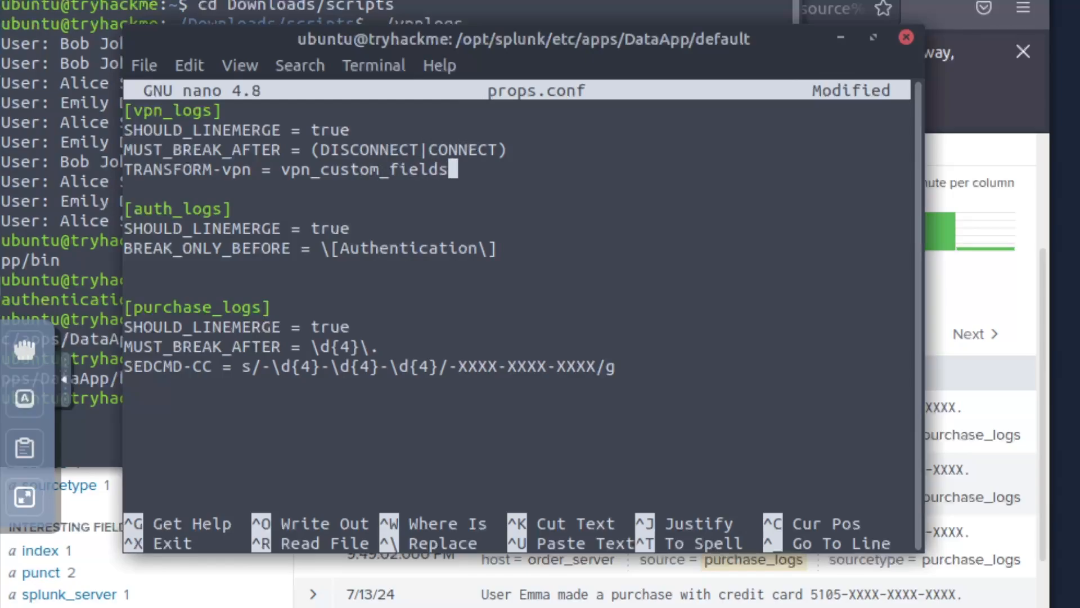
pyautogui.hotkey('ctrl', 'o')
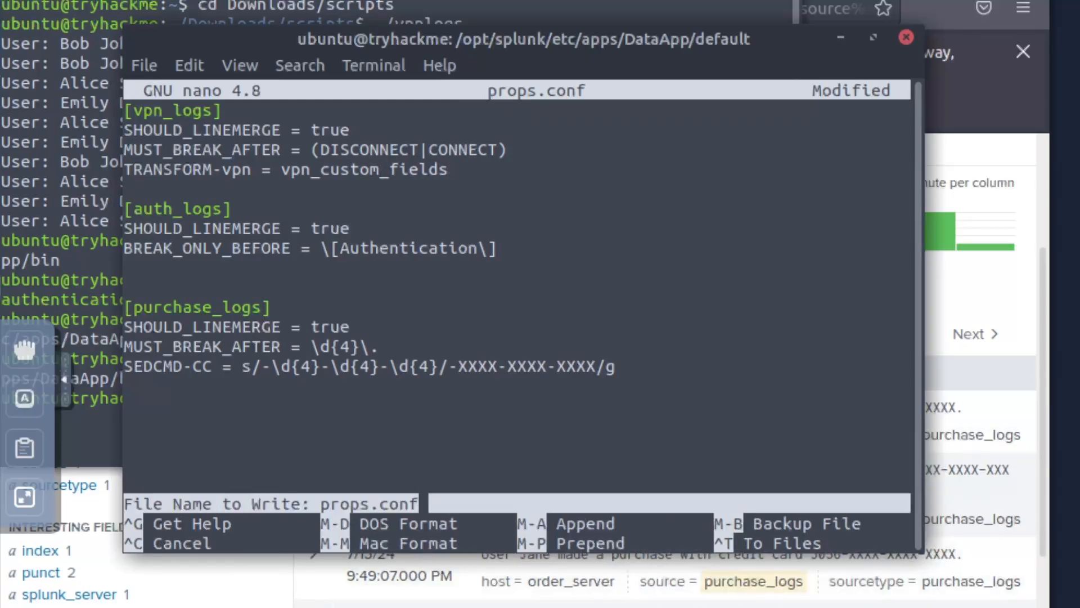
pyautogui.press('Return')
pyautogui.hotkey('ctrl', 'x')
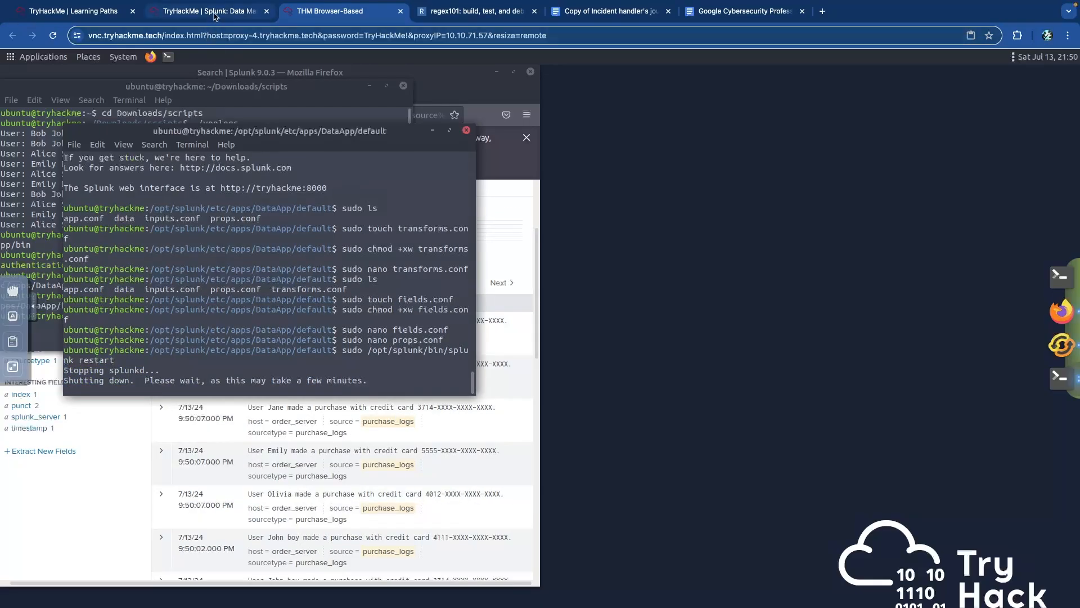
# - Read the purchase_logs Username and Credit-Card questions on the room's tutorial page
pyautogui.click(214, 13)
pyautogui.scroll(-12, 194, 164)
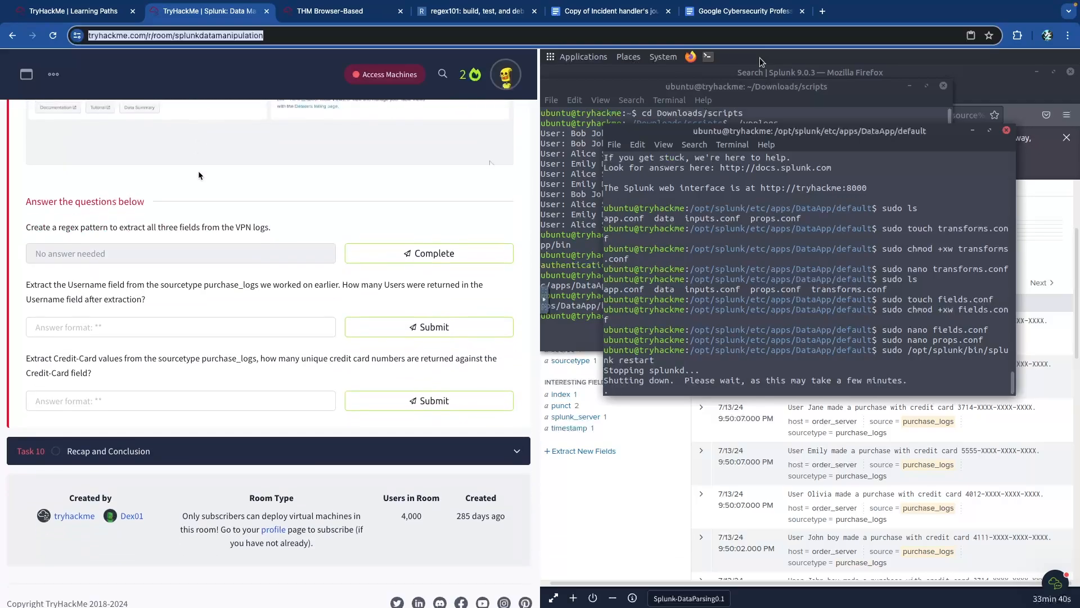
pyautogui.click(204, 187)
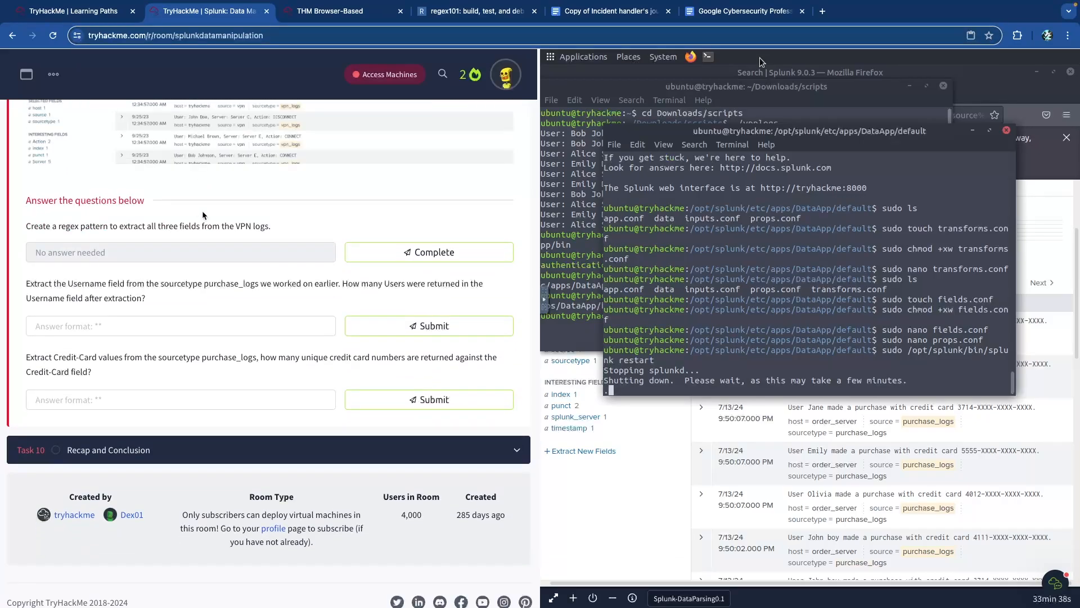
pyautogui.scroll(5, 199, 215)
pyautogui.moveTo(135, 274); pyautogui.dragTo(360, 279)
pyautogui.click(362, 281)
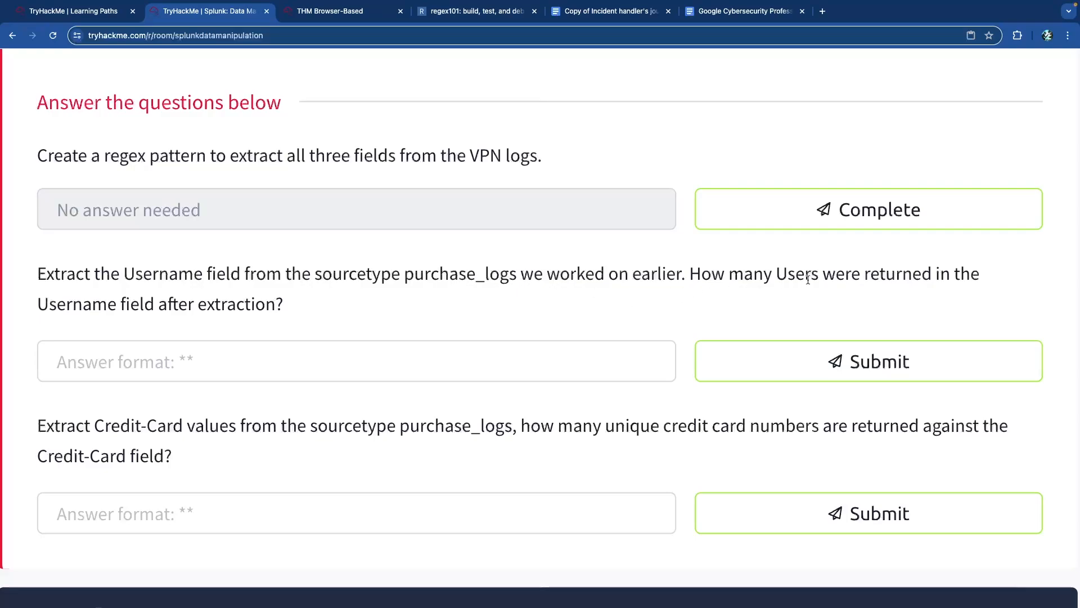
pyautogui.moveTo(94, 308); pyautogui.dragTo(273, 308)
pyautogui.click(269, 308)
pyautogui.scroll(-1, 245, 322)
pyautogui.moveTo(104, 399); pyautogui.dragTo(370, 406)
pyautogui.click(333, 414)
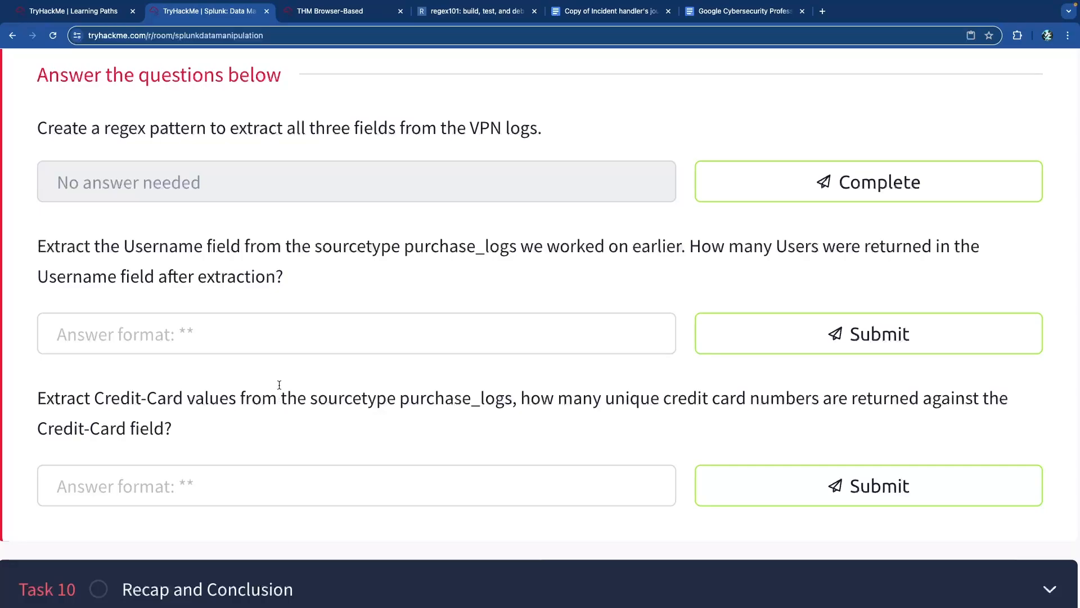
# - Scroll back up through the fields.conf and props.conf configuration sections
pyautogui.scroll(5, 292, 312)
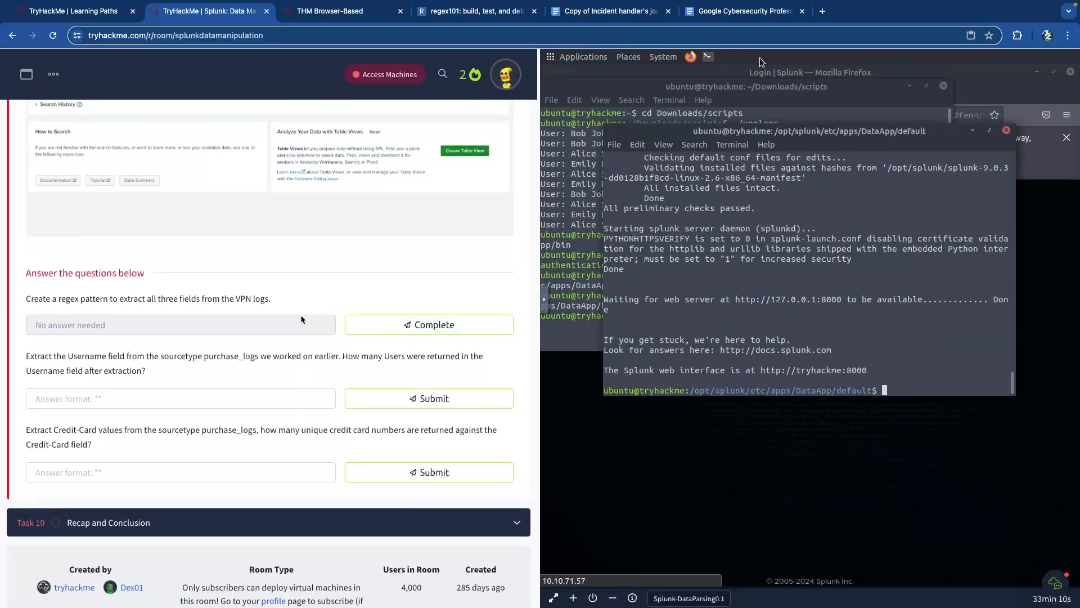
pyautogui.scroll(5, 301, 315)
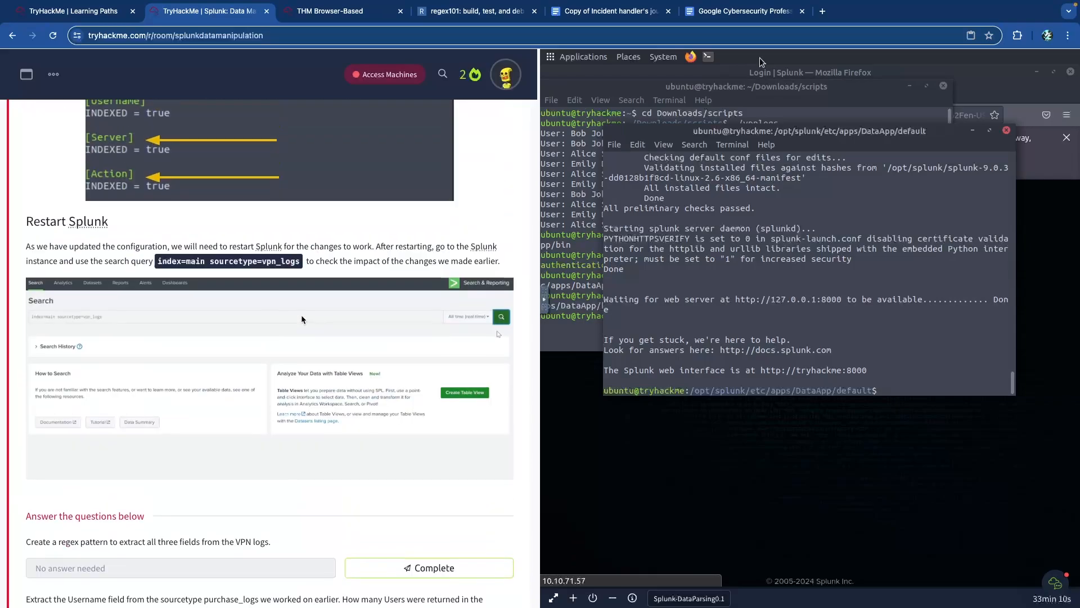
pyautogui.scroll(-10, 302, 319)
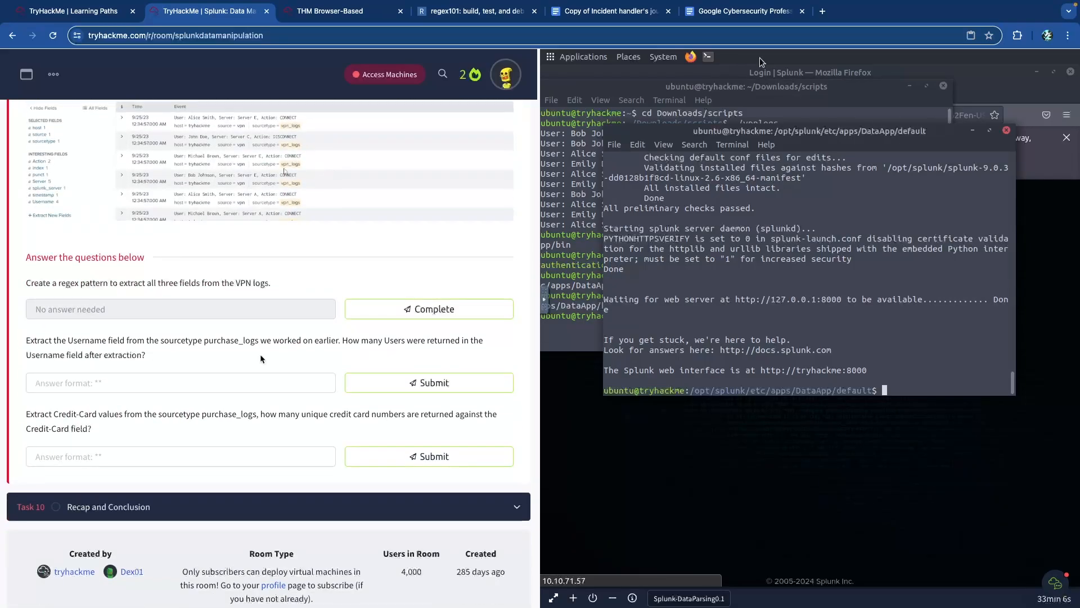
pyautogui.scroll(12, 236, 353)
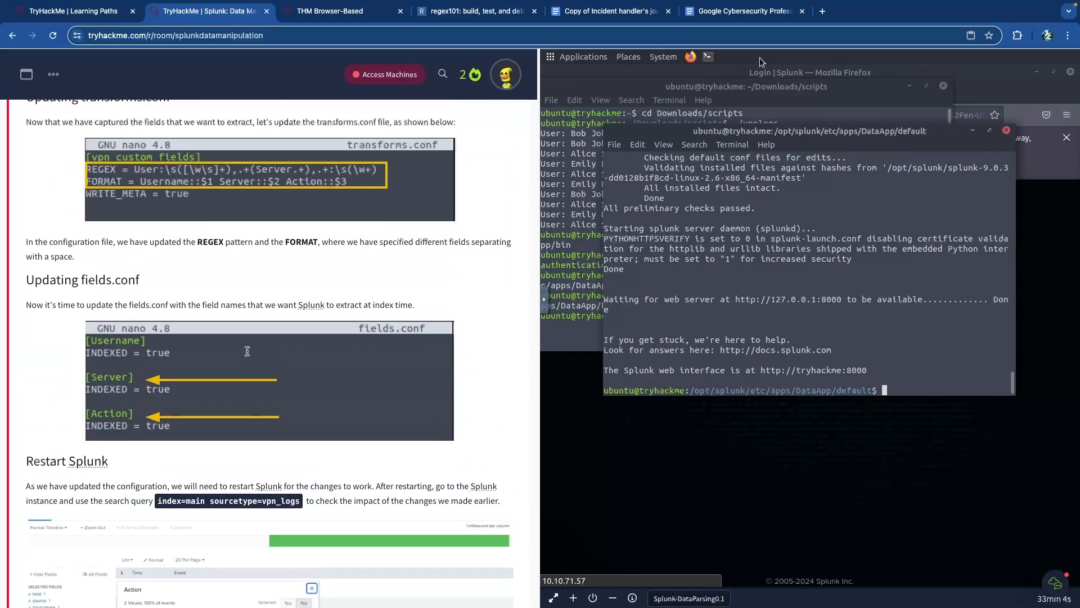
pyautogui.scroll(2, 247, 355)
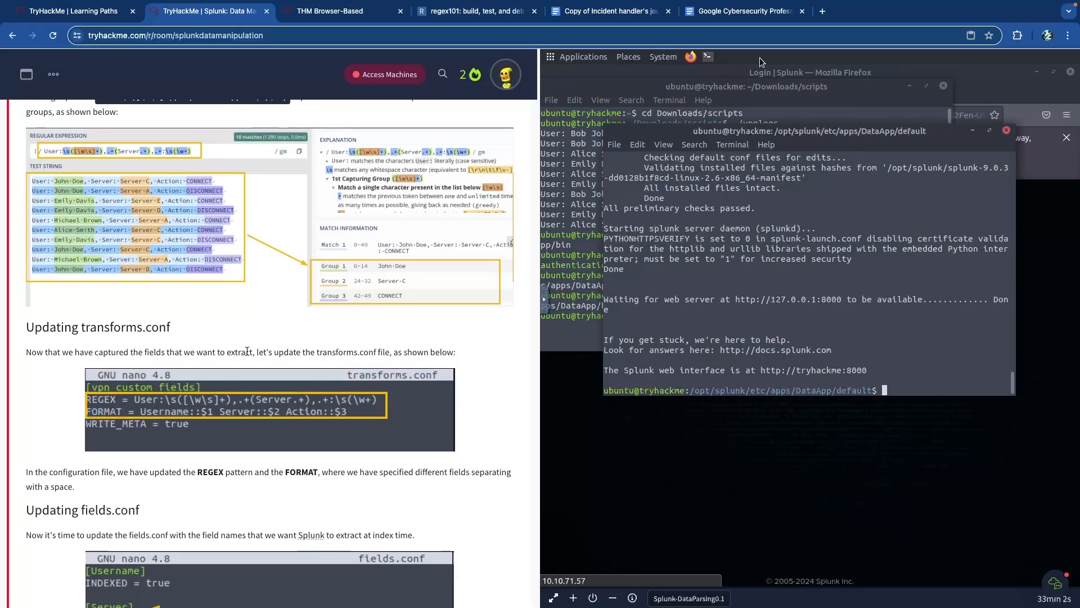
pyautogui.scroll(15, 247, 353)
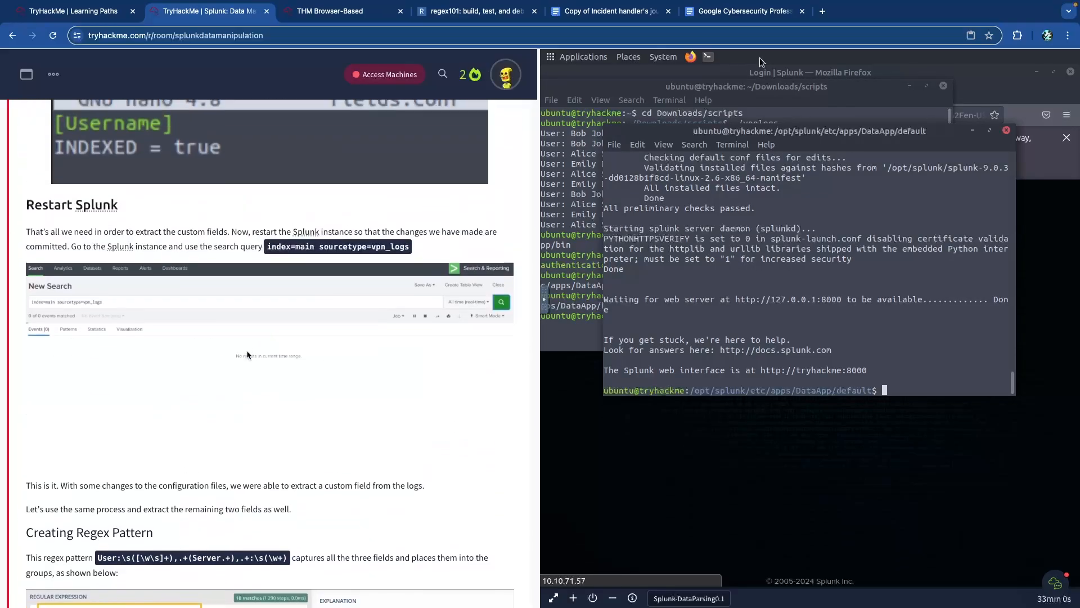
pyautogui.scroll(5, 248, 355)
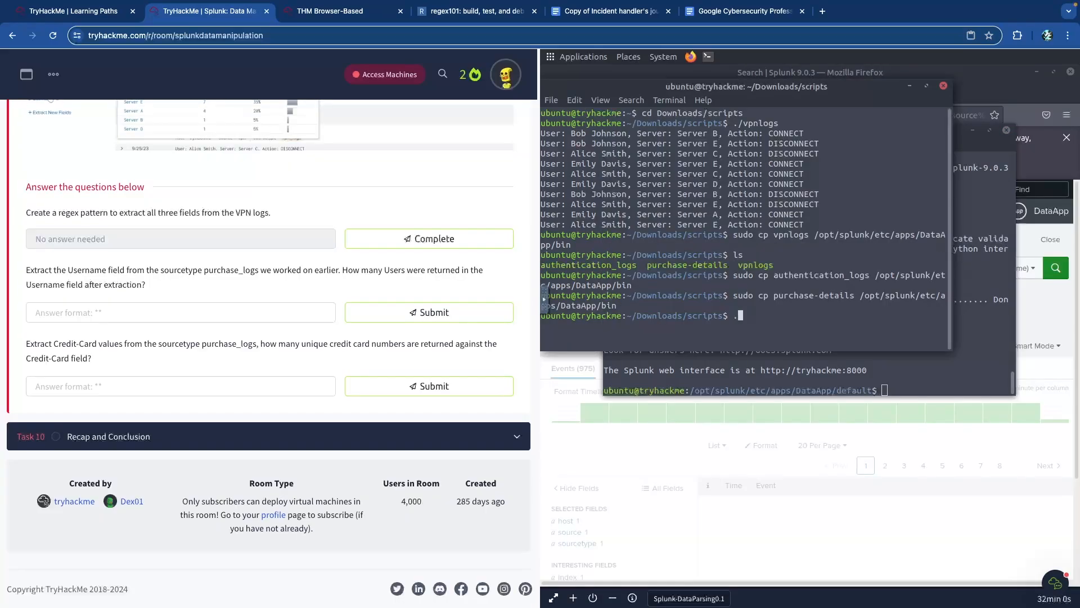
# - Run ./purchase-details and examine the user names in its sample purchase lines
pyautogui.write('/purch')
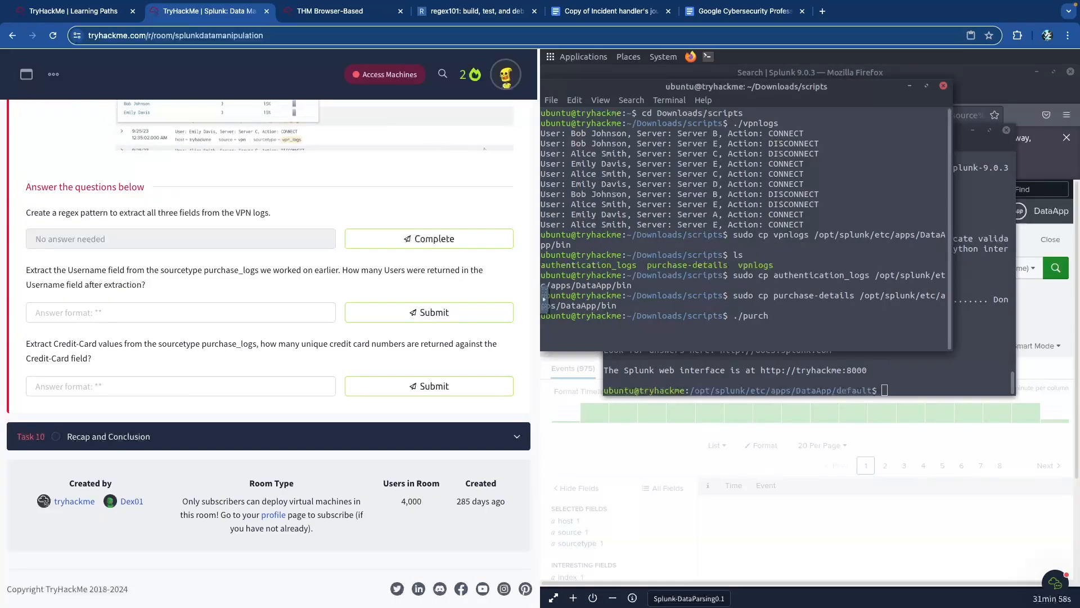
pyautogui.press('Tab')
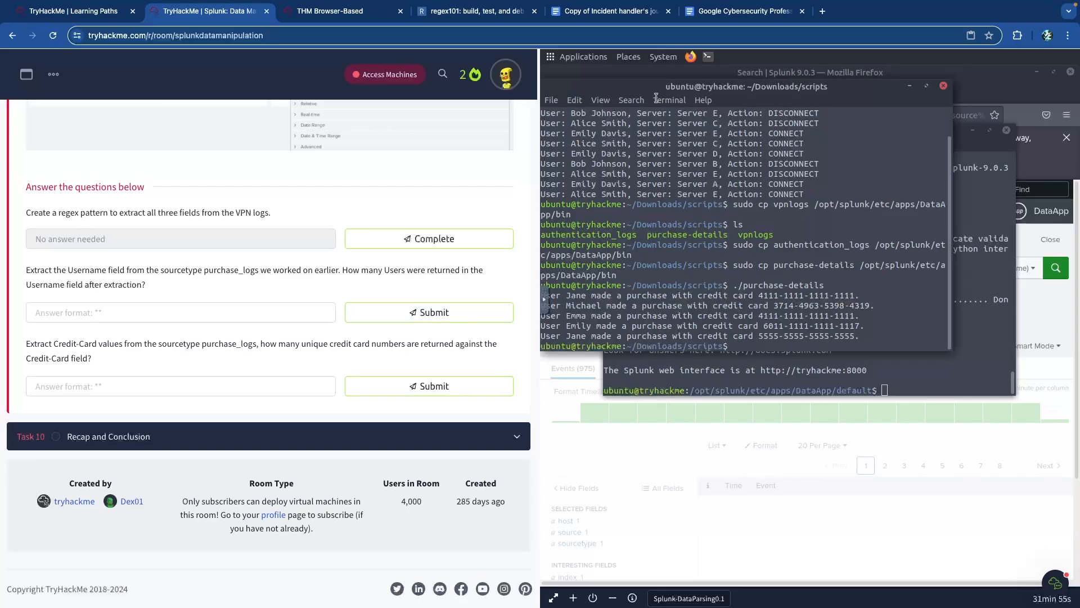
pyautogui.moveTo(650, 87); pyautogui.dragTo(683, 88)
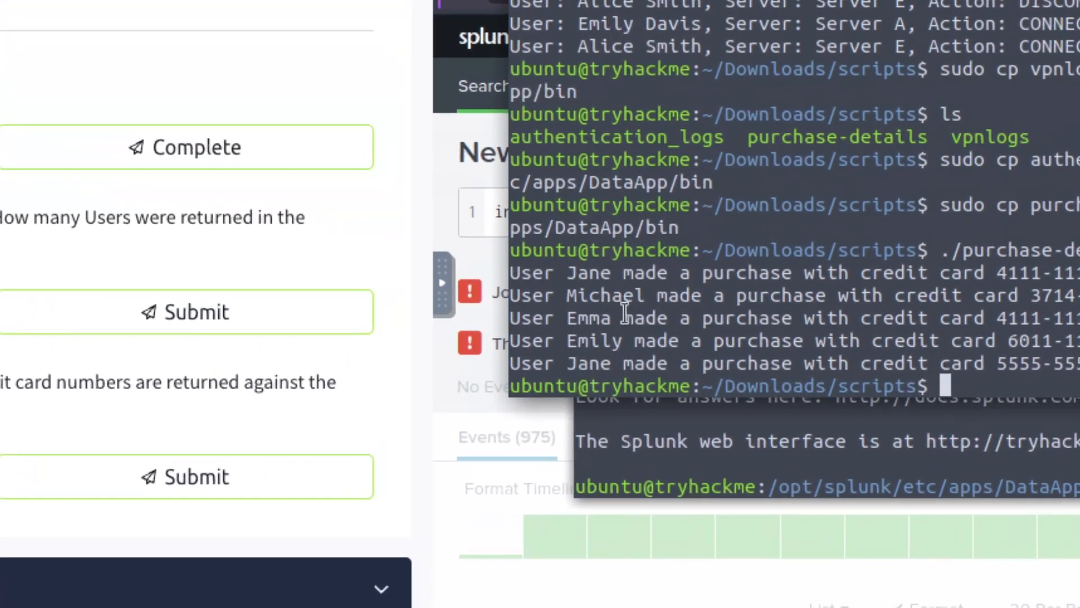
pyautogui.moveTo(555, 273); pyautogui.dragTo(522, 274)
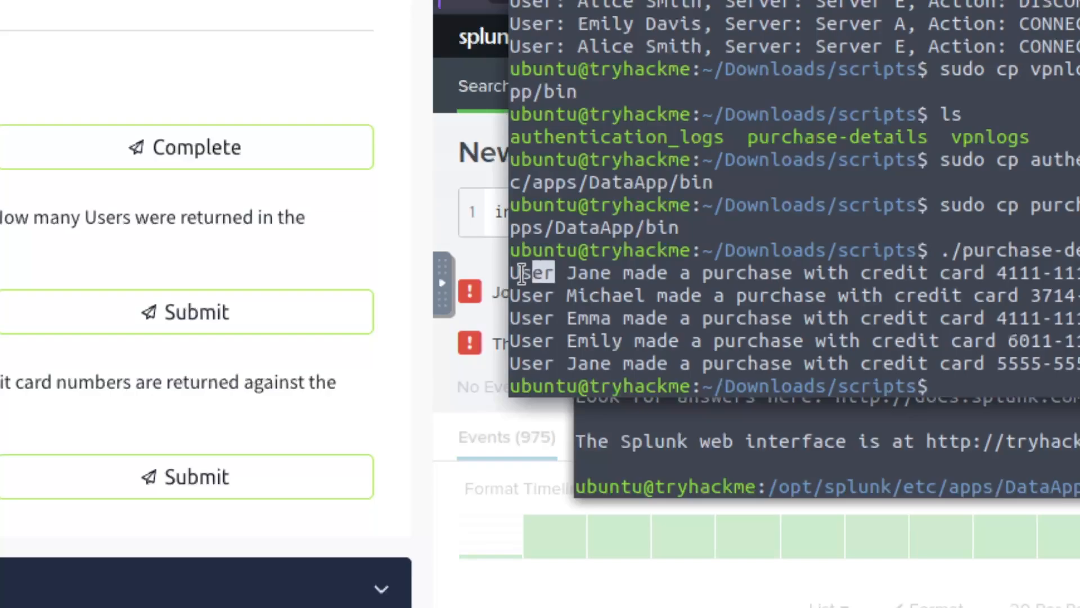
pyautogui.click(565, 273)
pyautogui.doubleClick(592, 275)
pyautogui.click(560, 276)
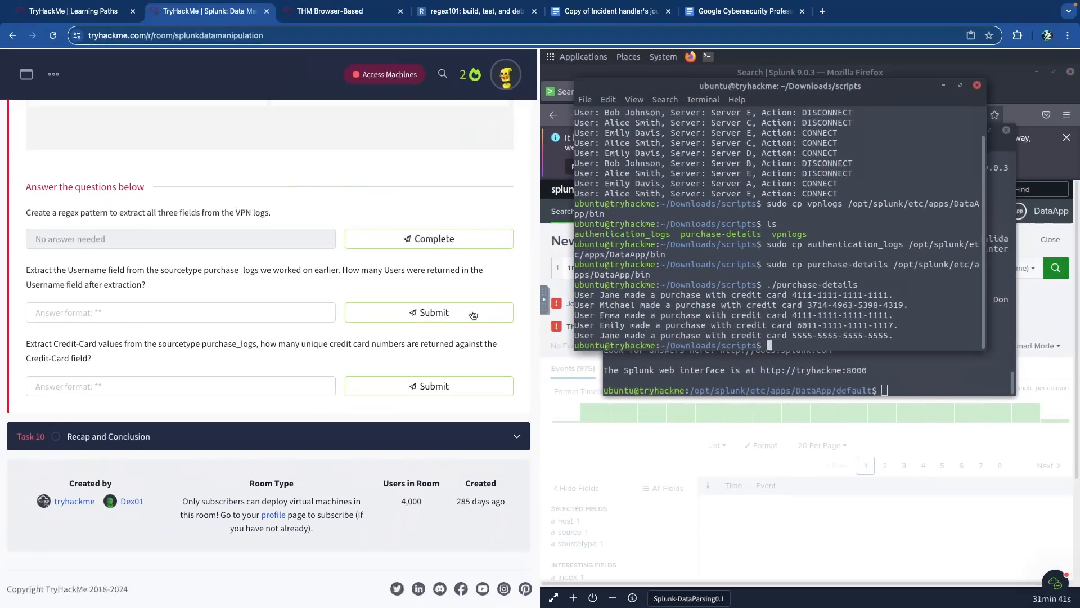
# - Compare the Username and Credit-Card questions with the card number in the purchase output
pyautogui.scroll(5, 183, 313)
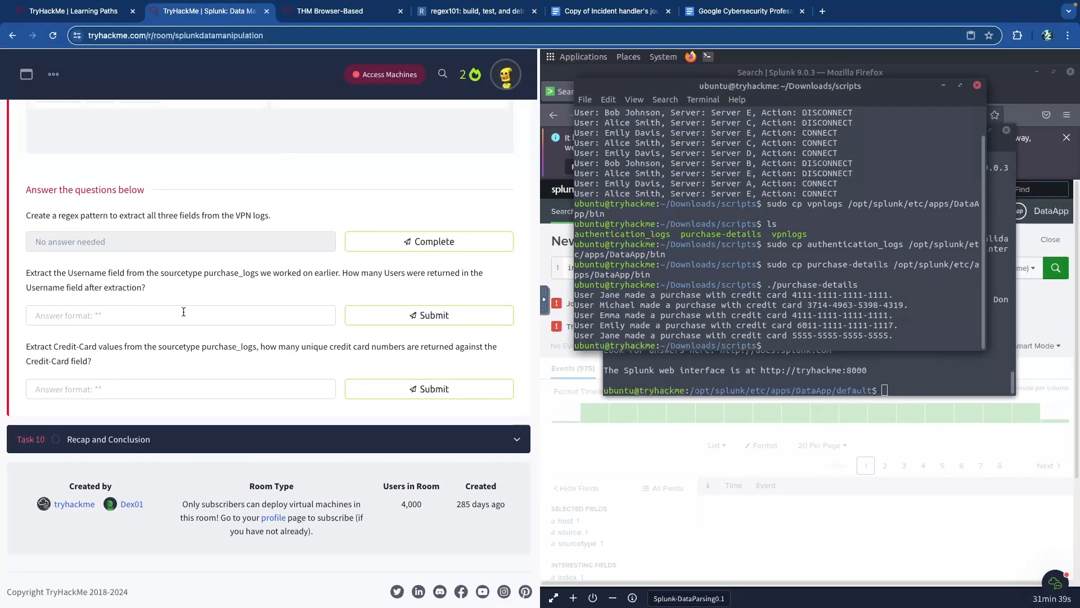
pyautogui.scroll(-4, 184, 313)
pyautogui.moveTo(210, 323); pyautogui.dragTo(264, 322)
pyautogui.click(263, 323)
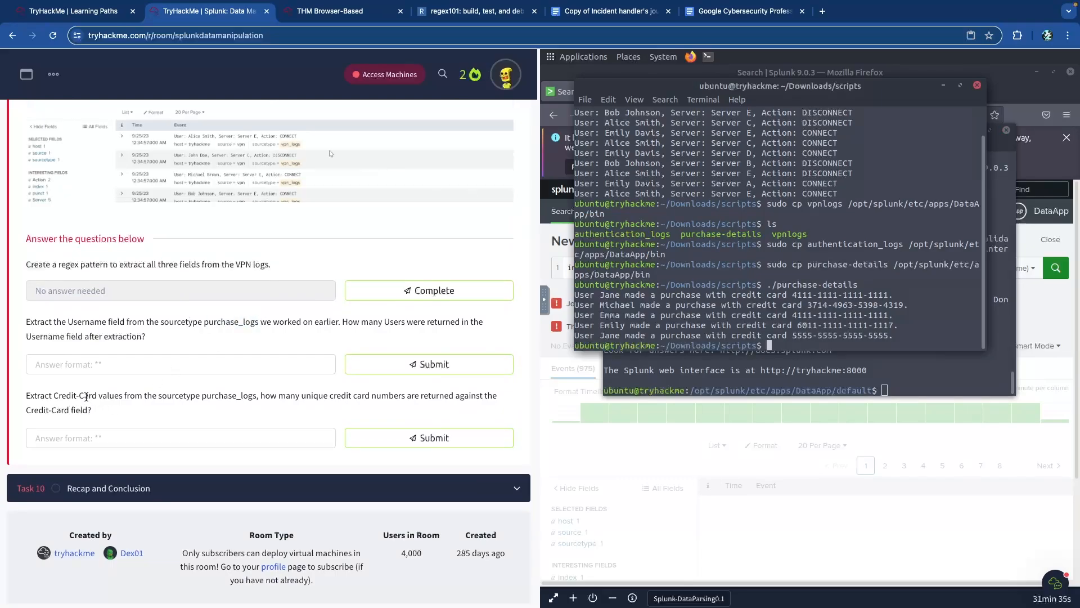
pyautogui.moveTo(85, 396); pyautogui.dragTo(255, 400)
pyautogui.click(254, 400)
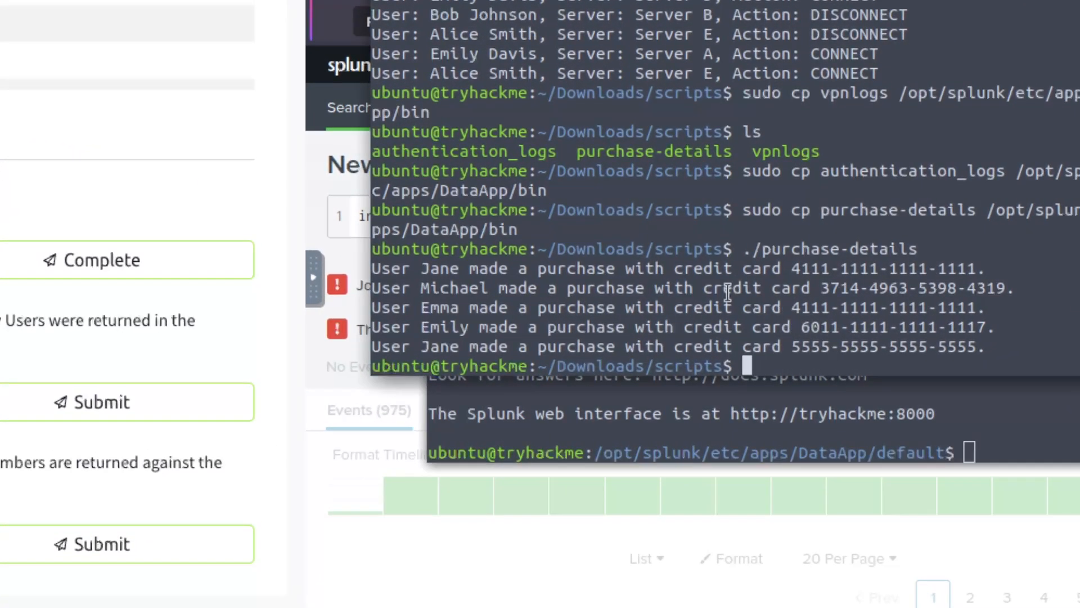
pyautogui.moveTo(674, 268); pyautogui.dragTo(970, 268)
pyautogui.click(824, 280)
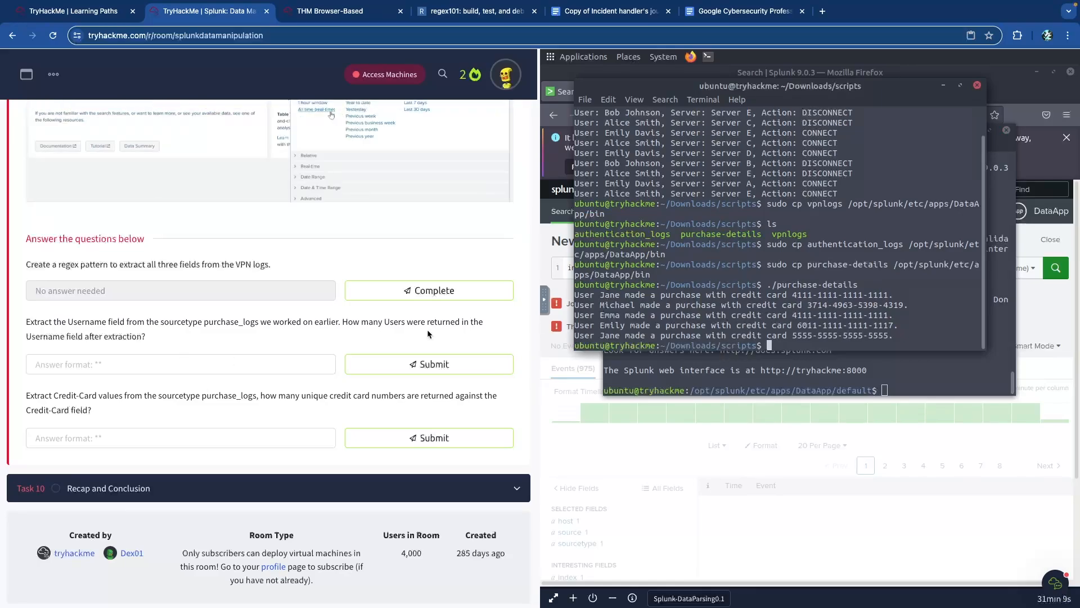
# - Scroll up through the transforms.conf and props.conf sections, then return to the VM desktop
pyautogui.scroll(10, 186, 305)
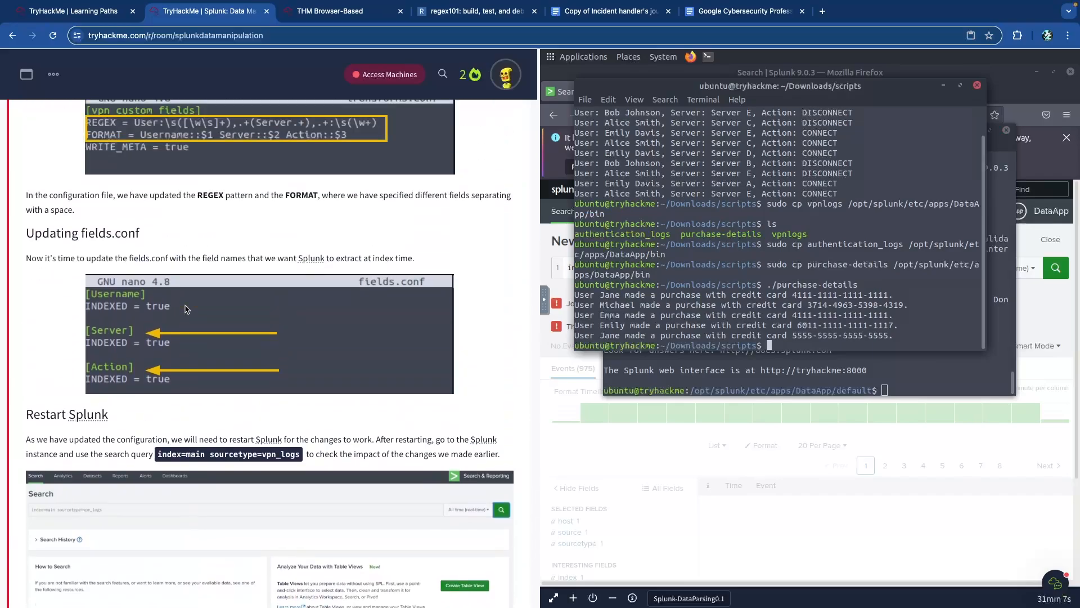
pyautogui.scroll(5, 186, 308)
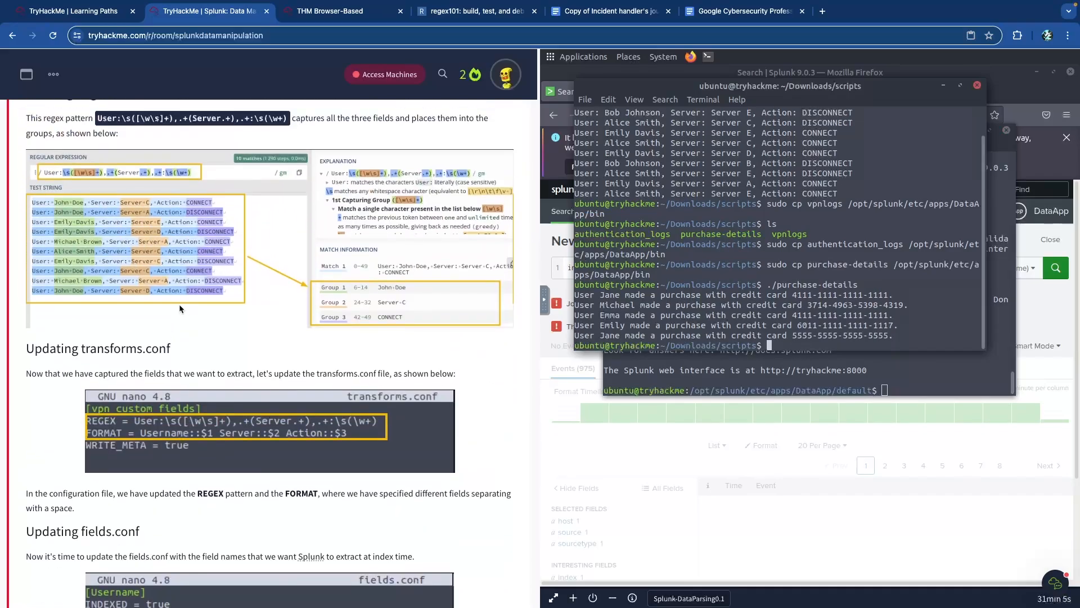
pyautogui.scroll(5, 180, 307)
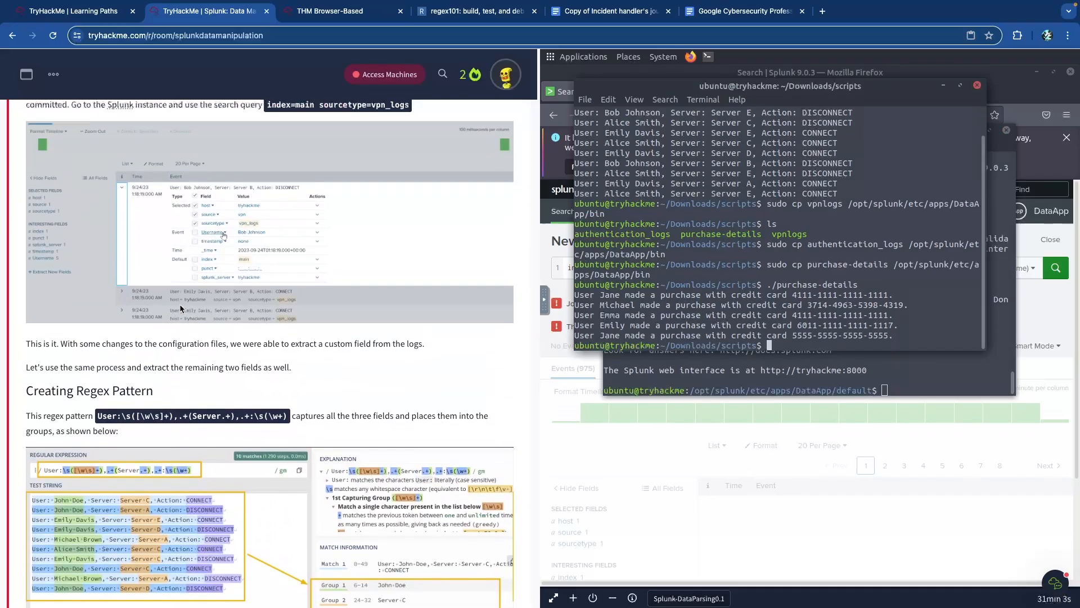
pyautogui.scroll(5, 180, 307)
pyautogui.scroll(3, 180, 308)
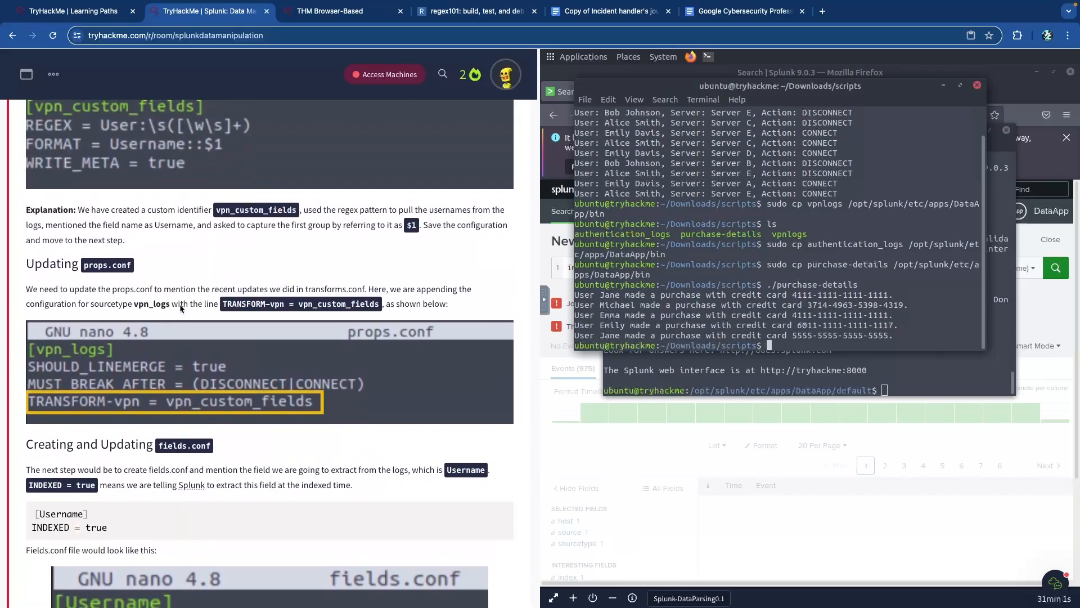
pyautogui.scroll(2, 180, 303)
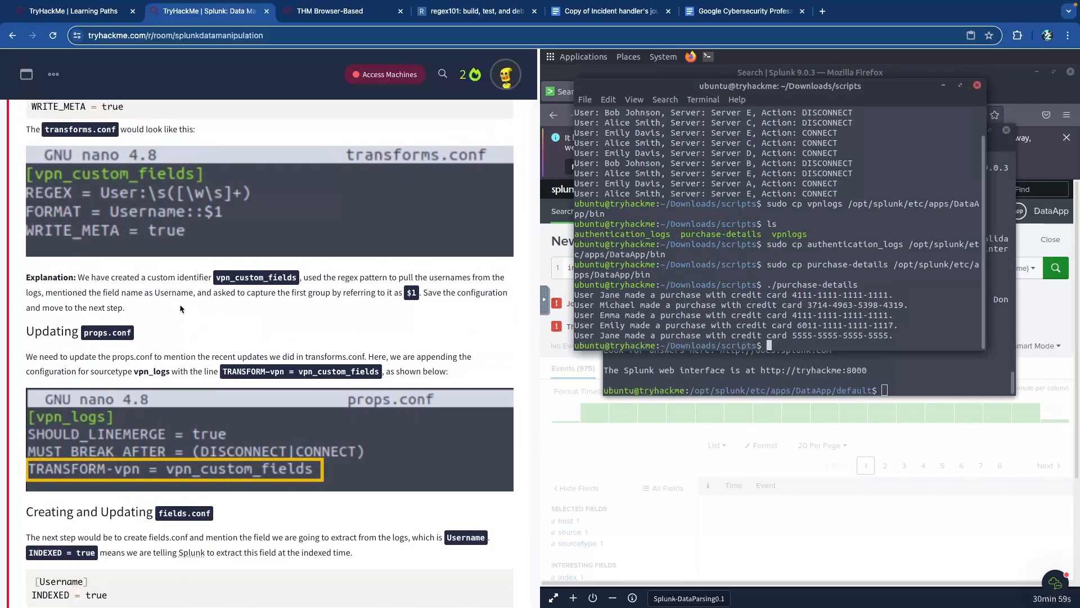
pyautogui.click(330, 11)
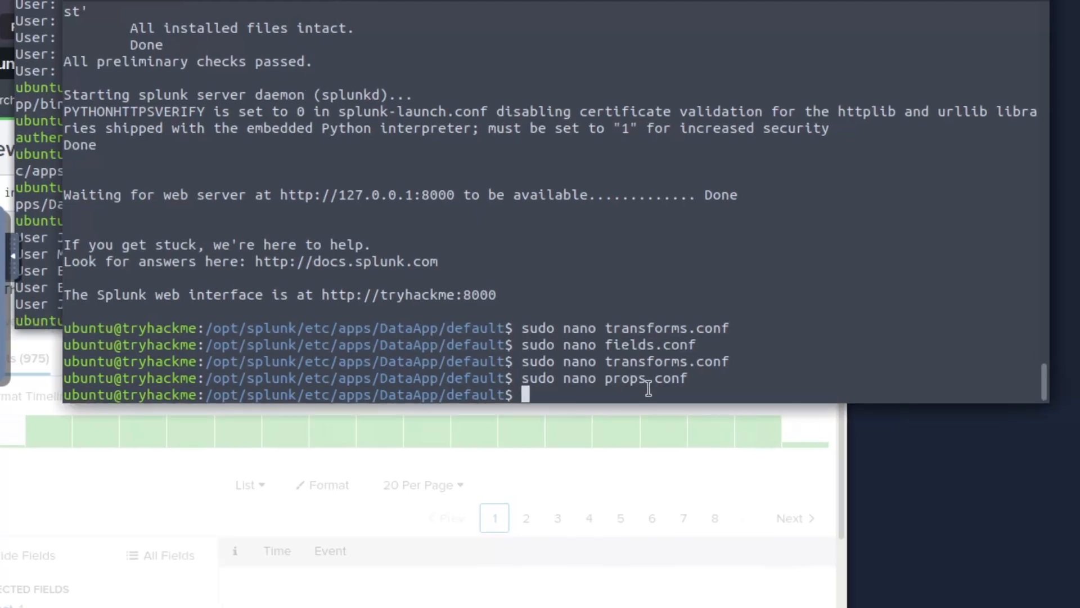
# - Reopen transforms.conf in nano and examine the username capture groups in both regexes
pyautogui.press('Up')
pyautogui.press('Up')
pyautogui.press('Up')
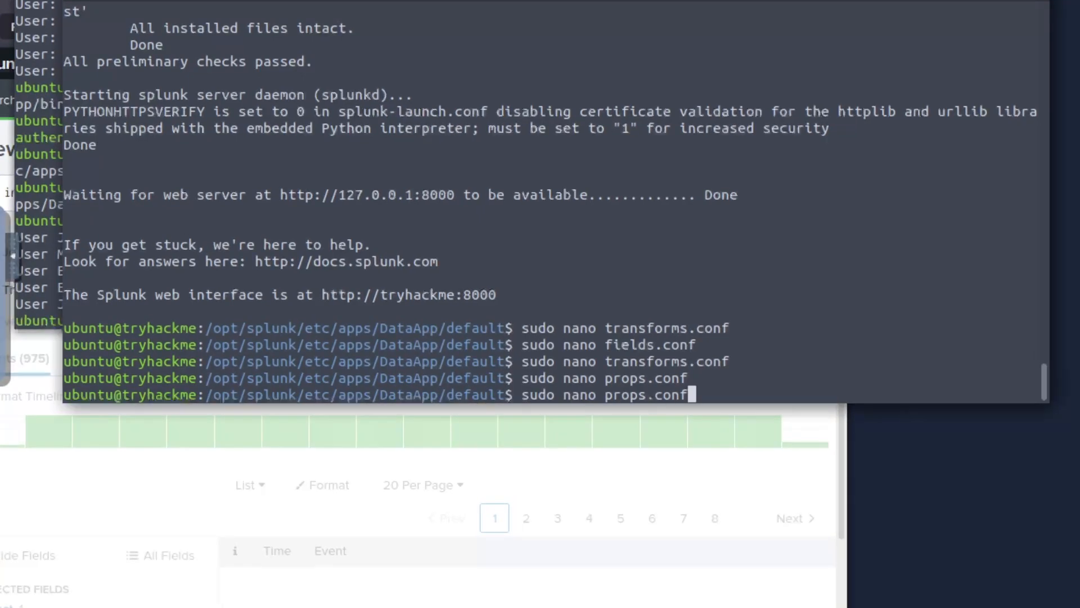
pyautogui.press('Up')
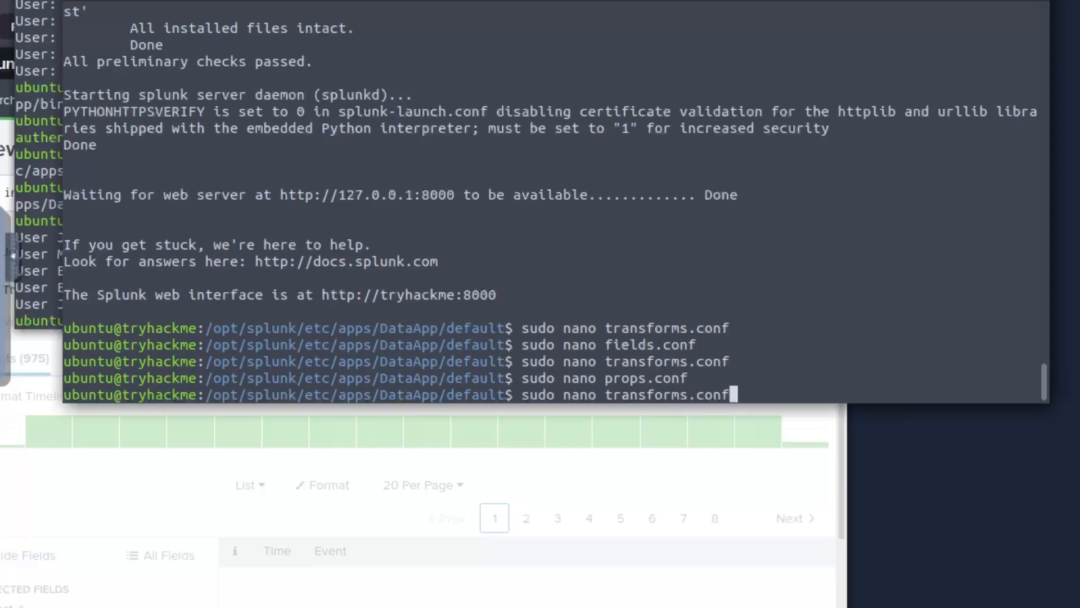
pyautogui.press('Return')
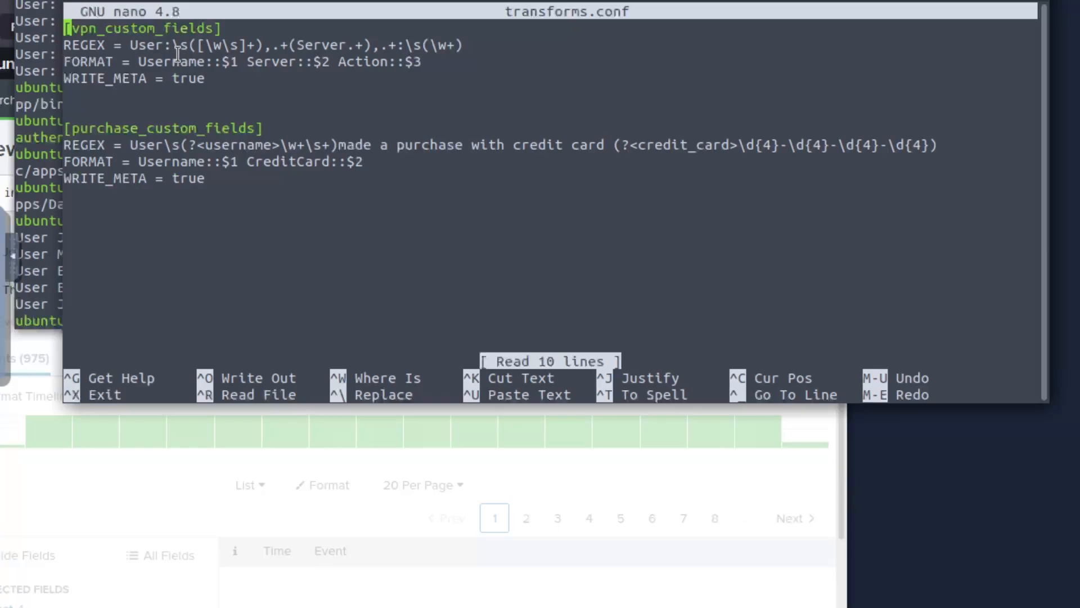
pyautogui.moveTo(175, 45); pyautogui.dragTo(263, 45)
pyautogui.moveTo(197, 145); pyautogui.dragTo(279, 147)
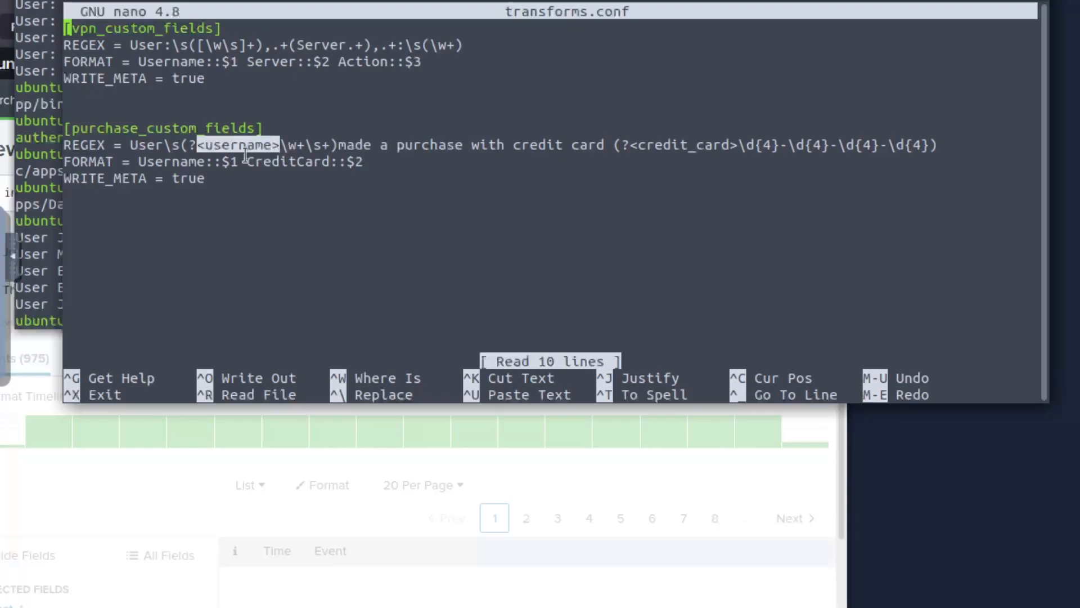
pyautogui.moveTo(336, 145); pyautogui.dragTo(183, 146)
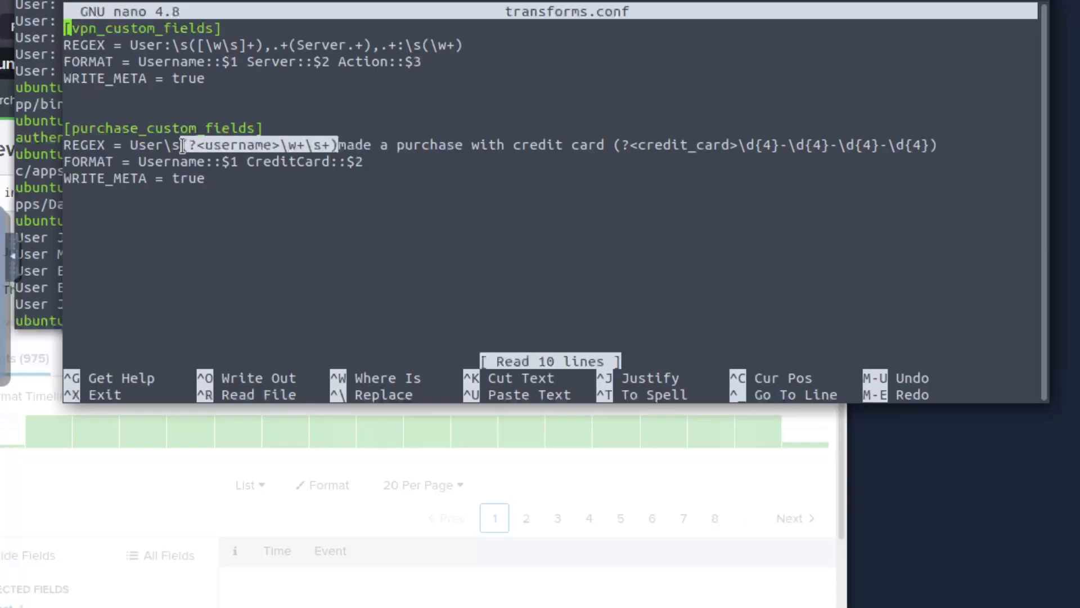
pyautogui.click(243, 145)
pyautogui.moveTo(279, 145); pyautogui.dragTo(201, 146)
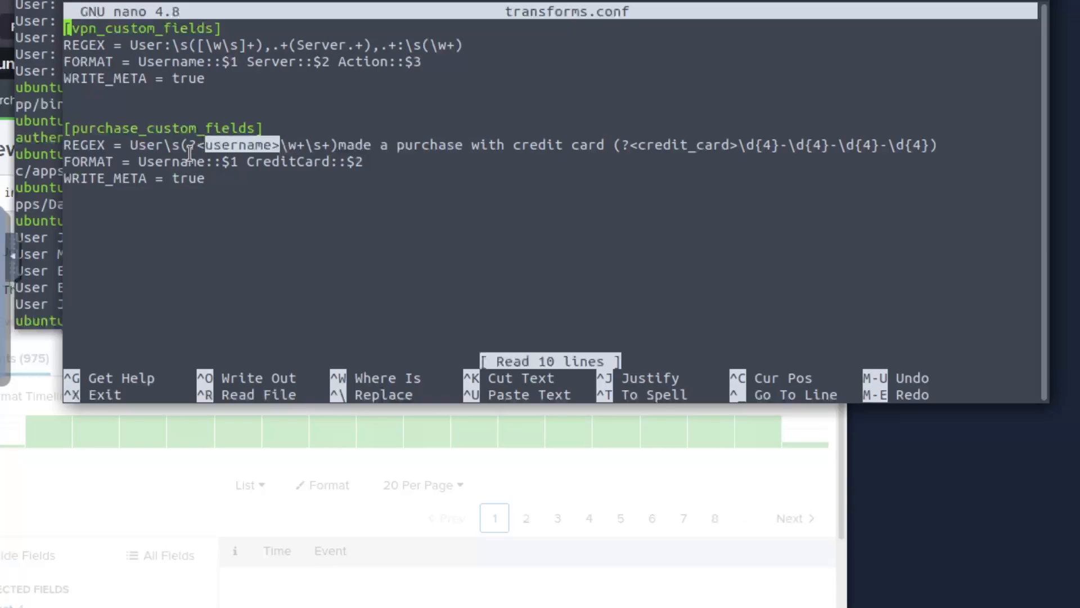
pyautogui.click(174, 147)
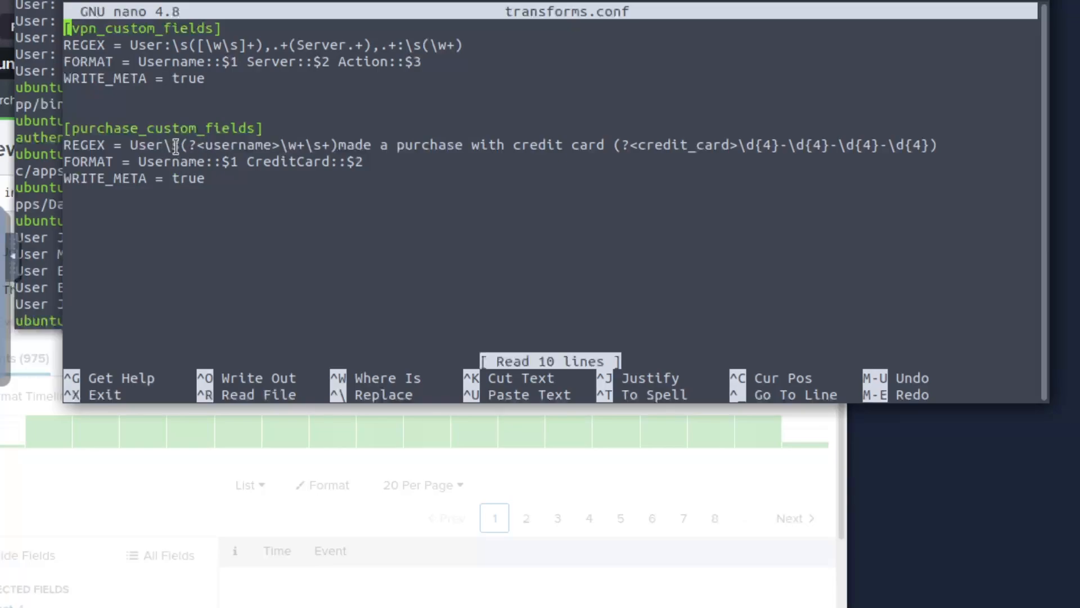
pyautogui.click(338, 147)
# - Inspect the credit_card group and the Username::$1, CreditCard::$2 and WRITE_META lines
pyautogui.moveTo(620, 148); pyautogui.dragTo(930, 148)
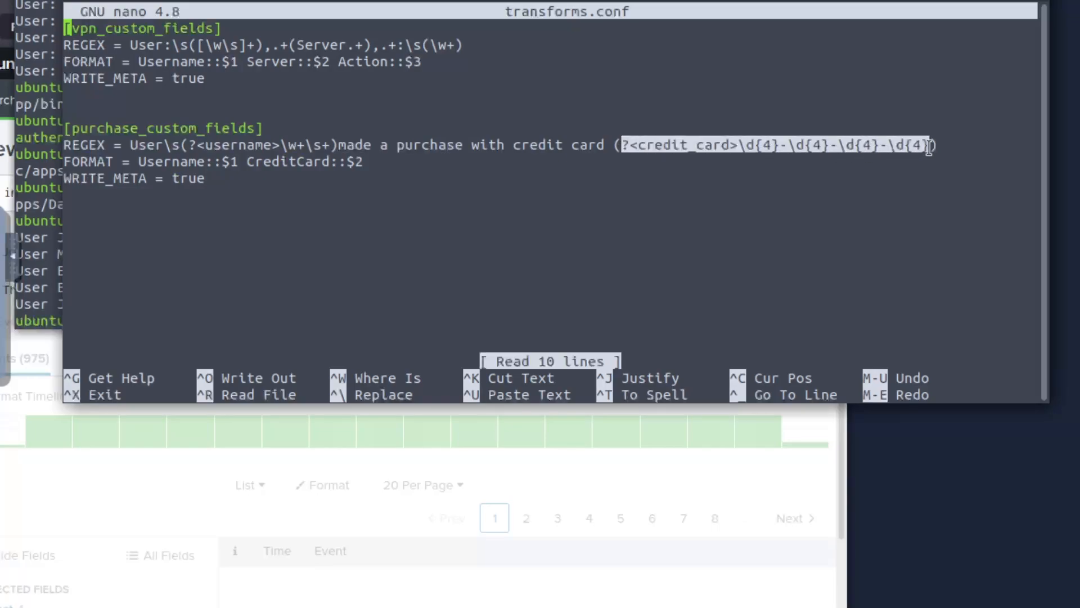
pyautogui.click(736, 149)
pyautogui.moveTo(735, 148); pyautogui.dragTo(629, 147)
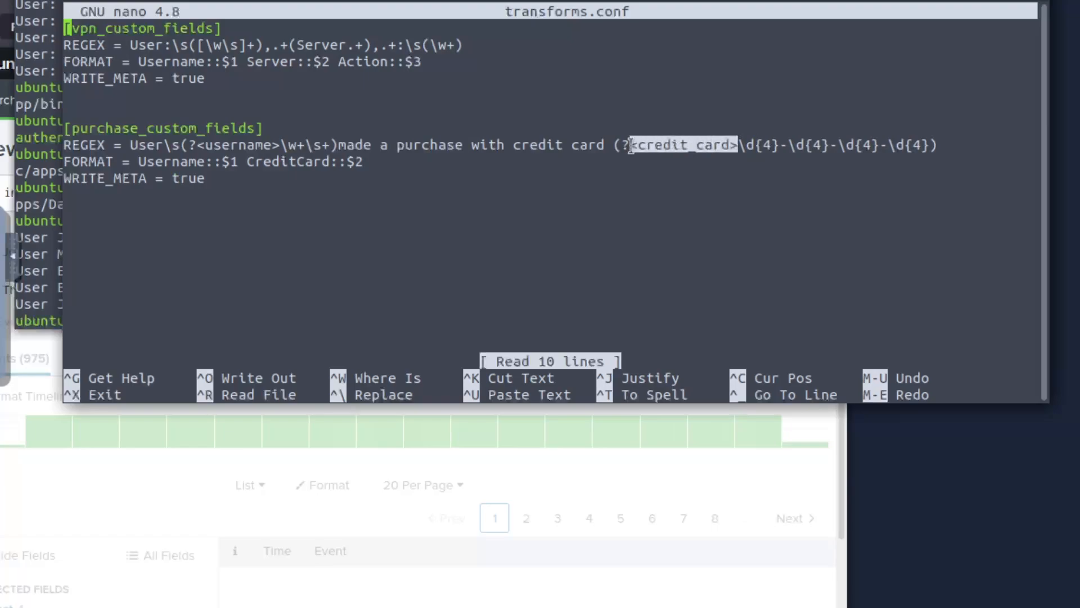
pyautogui.click(747, 148)
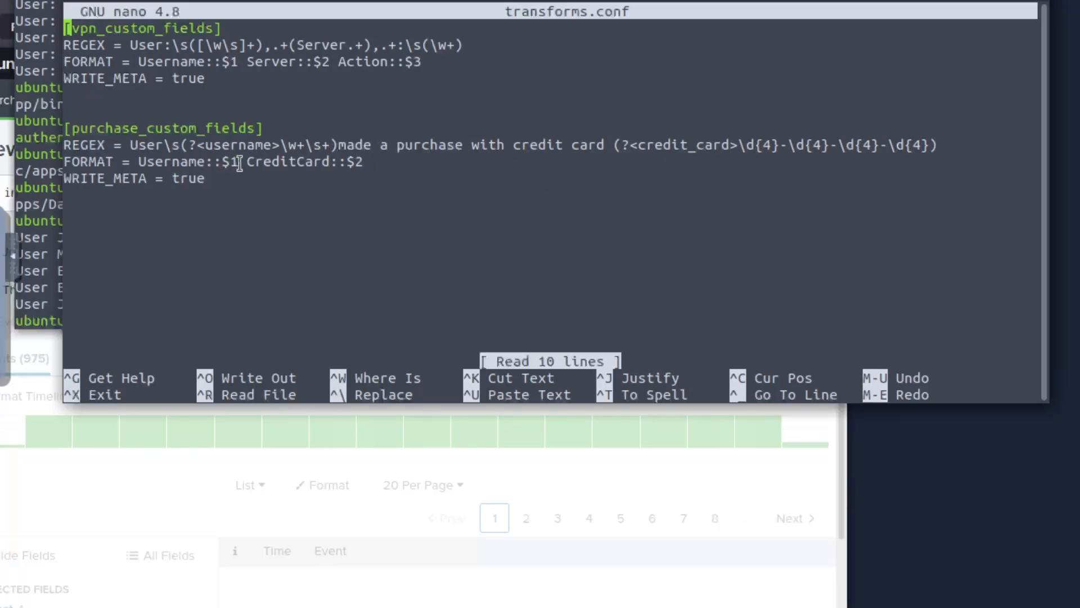
pyautogui.moveTo(239, 162); pyautogui.dragTo(149, 162)
pyautogui.click(289, 171)
pyautogui.moveTo(364, 163); pyautogui.dragTo(248, 164)
pyautogui.click(254, 163)
pyautogui.moveTo(206, 179); pyautogui.dragTo(99, 180)
pyautogui.click(171, 184)
# - Compare the vpn_custom_fields and purchase_custom_fields stanzas, then save transforms.conf and exit
pyautogui.moveTo(221, 76); pyautogui.dragTo(88, 43)
pyautogui.click(95, 45)
pyautogui.moveTo(227, 128); pyautogui.dragTo(58, 125)
pyautogui.click(176, 126)
pyautogui.moveTo(66, 28); pyautogui.dragTo(183, 28)
pyautogui.click(184, 28)
pyautogui.moveTo(122, 129); pyautogui.dragTo(214, 128)
pyautogui.click(215, 127)
pyautogui.hotkey('ctrl', 'o')
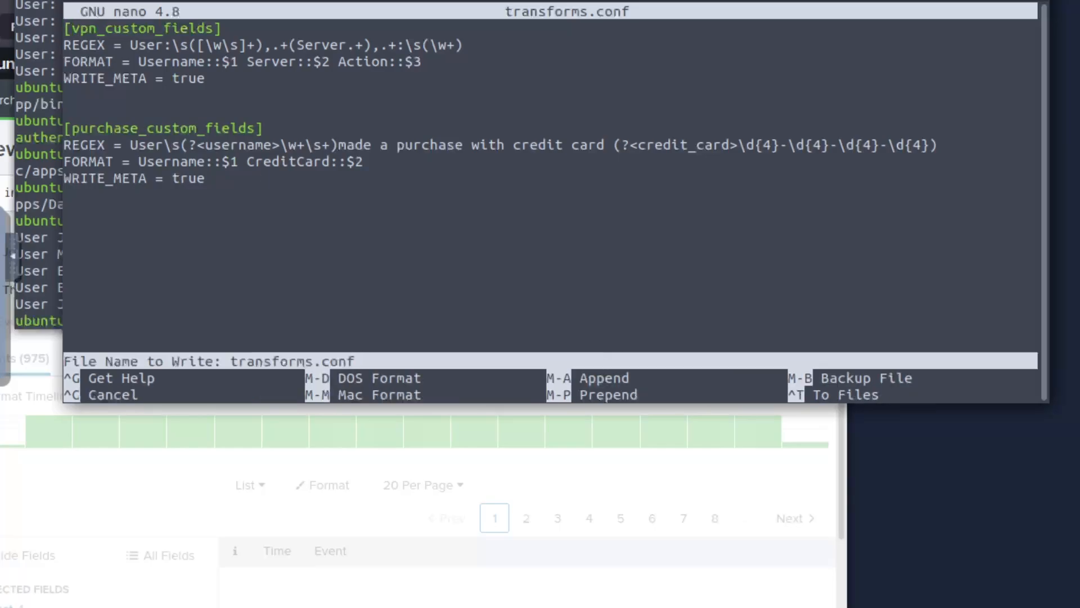
pyautogui.press('Return')
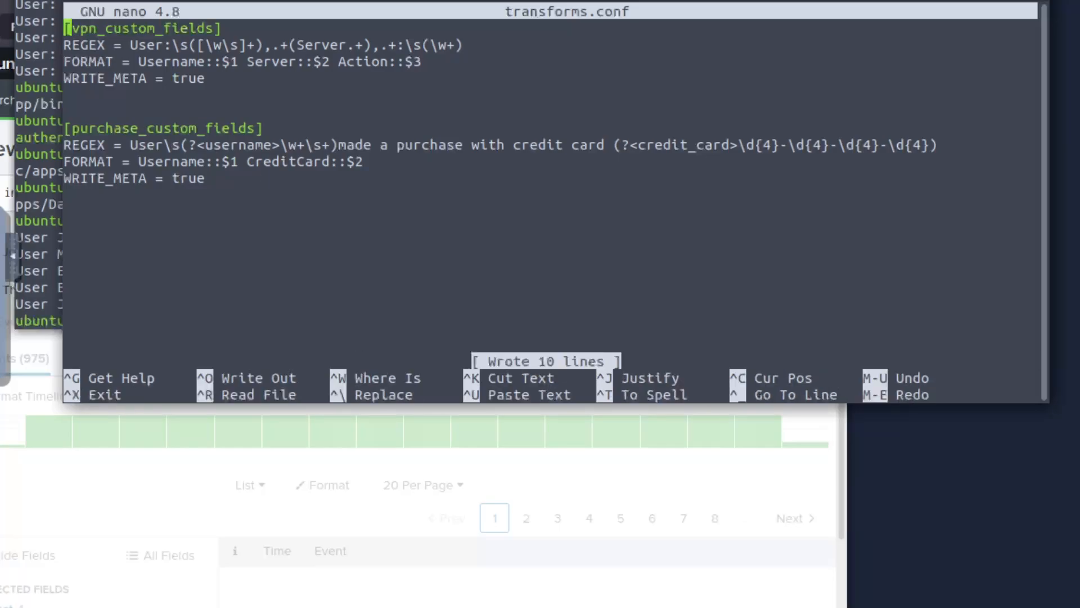
pyautogui.hotkey('ctrl', 'x')
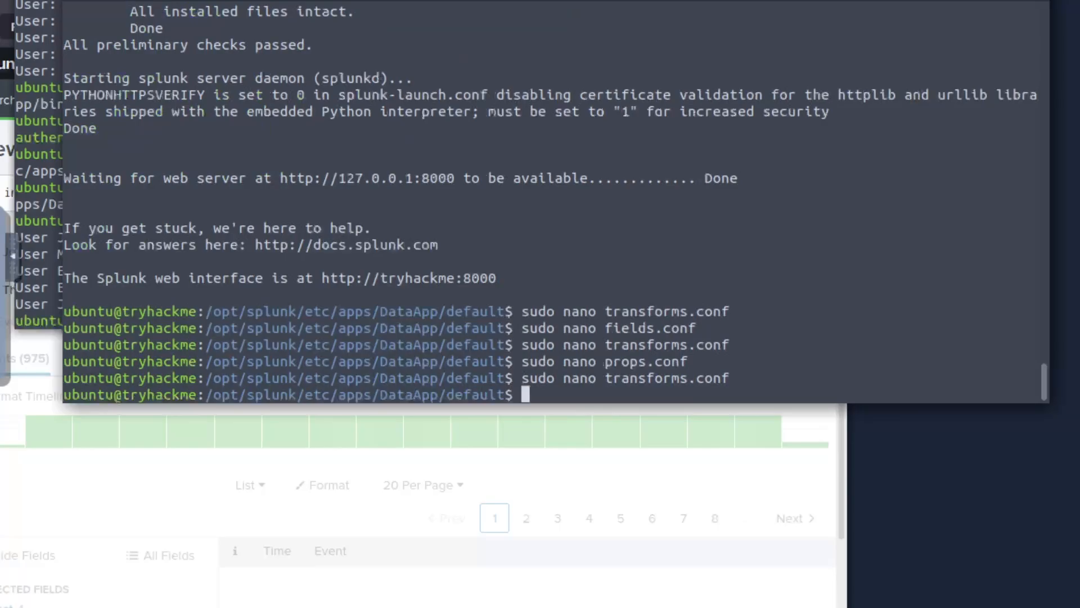
# - Reopen props.conf and check the purchase_logs stanza's TRANSFORM-purchase = purchase_custom_fields setting
pyautogui.press('Up')
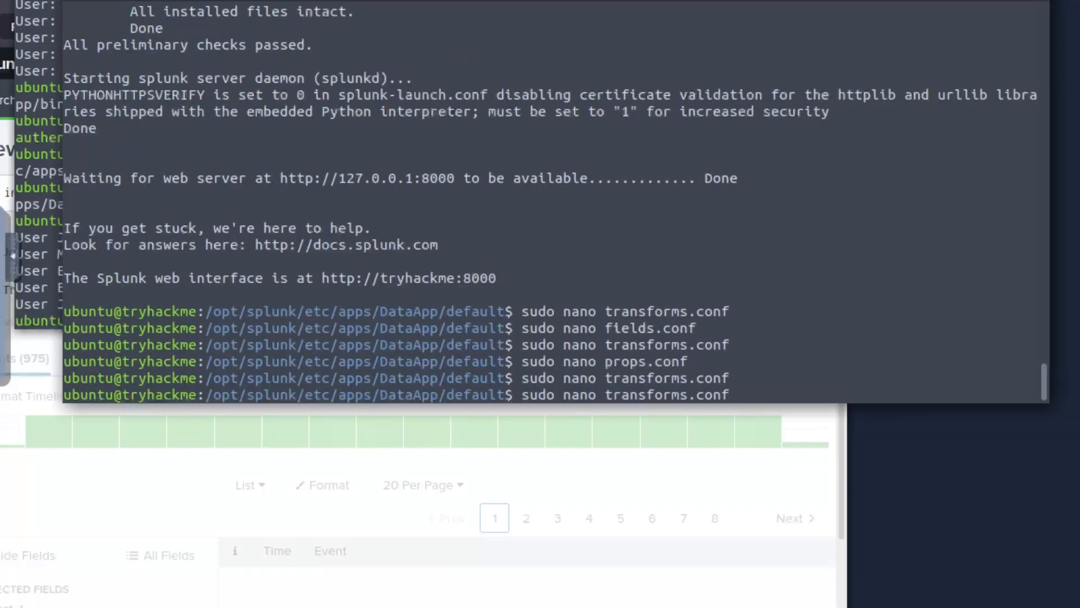
pyautogui.press('Up')
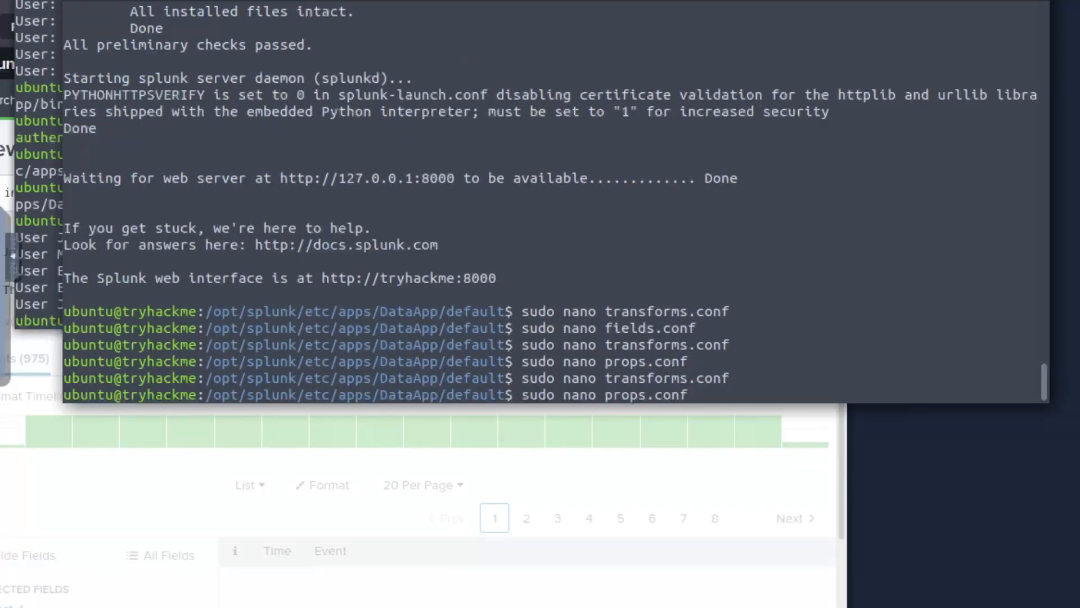
pyautogui.press('Return')
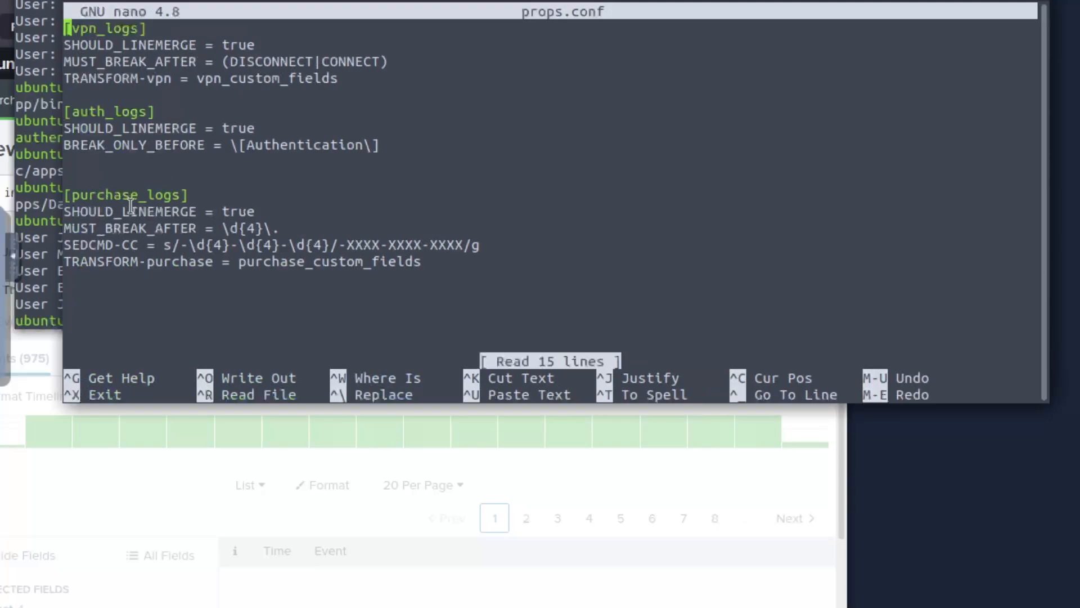
pyautogui.moveTo(189, 195); pyautogui.dragTo(85, 197)
pyautogui.click(93, 198)
pyautogui.moveTo(211, 259); pyautogui.dragTo(62, 260)
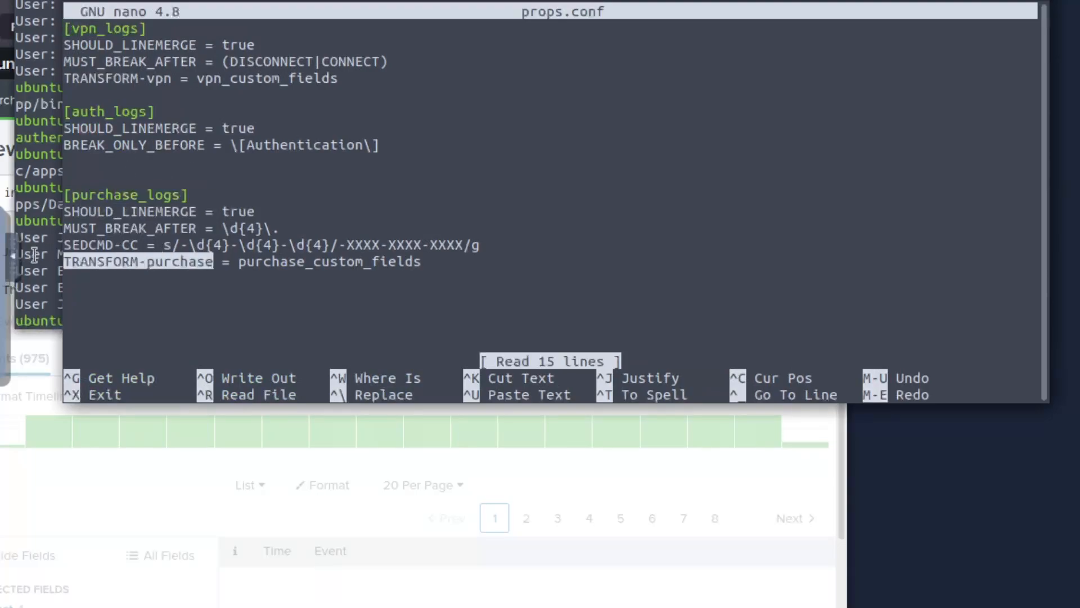
pyautogui.click(264, 261)
pyautogui.moveTo(253, 261); pyautogui.dragTo(402, 263)
pyautogui.click(392, 268)
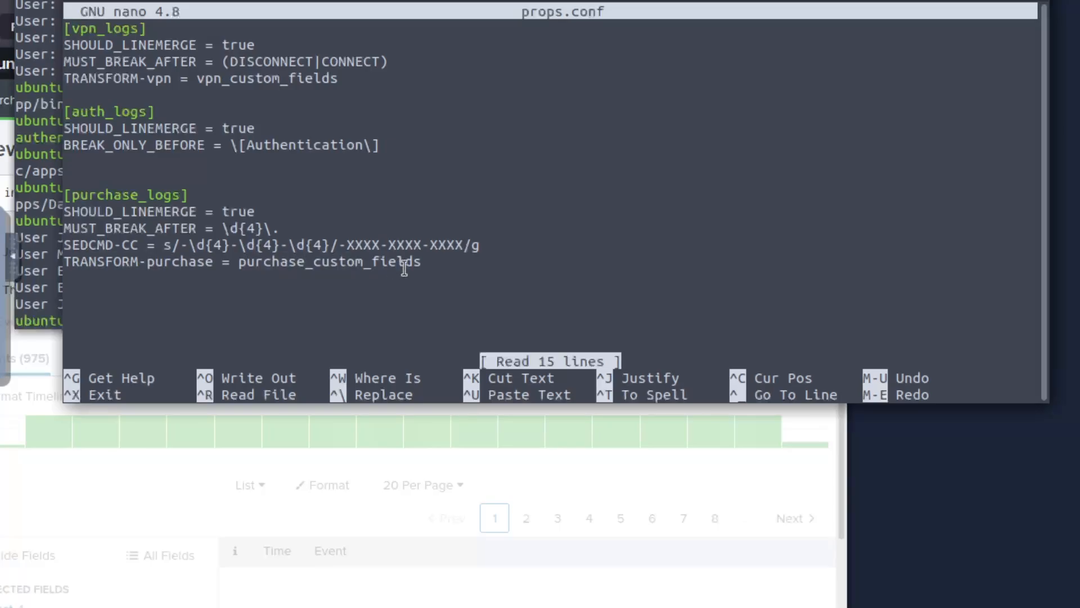
pyautogui.hotkey('ctrl', 'x')
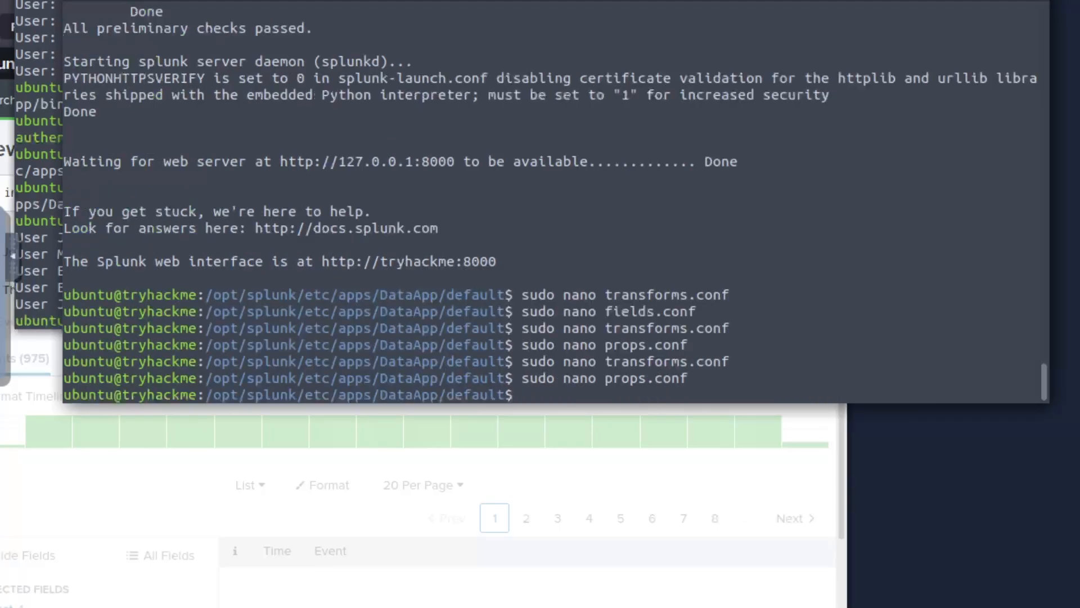
# - Open fields.conf and review the CreditCard and Username stanzas with their INDEXED settings
pyautogui.press('Up')
pyautogui.press('Up')
pyautogui.press('Up')
pyautogui.press('Down')
pyautogui.press('Up')
pyautogui.press('Up')
pyautogui.press('Up')
pyautogui.press('Return')
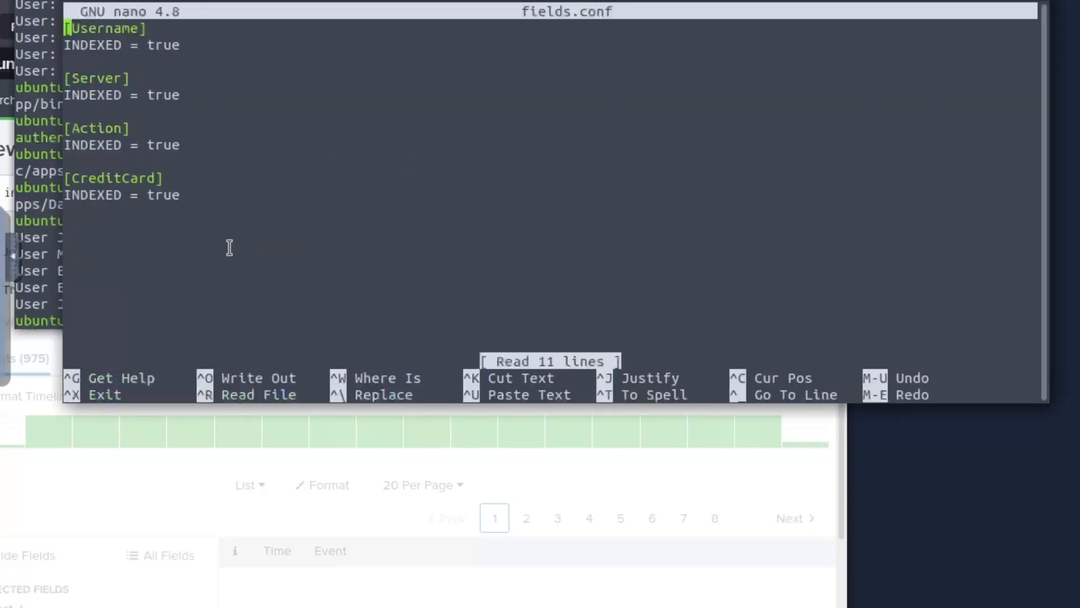
pyautogui.moveTo(80, 178); pyautogui.dragTo(152, 185)
pyautogui.click(111, 194)
pyautogui.doubleClick(112, 194)
pyautogui.click(156, 196)
pyautogui.moveTo(182, 198); pyautogui.dragTo(136, 34)
pyautogui.click(251, 162)
pyautogui.click(119, 31)
pyautogui.hotkey('ctrl', 'x')
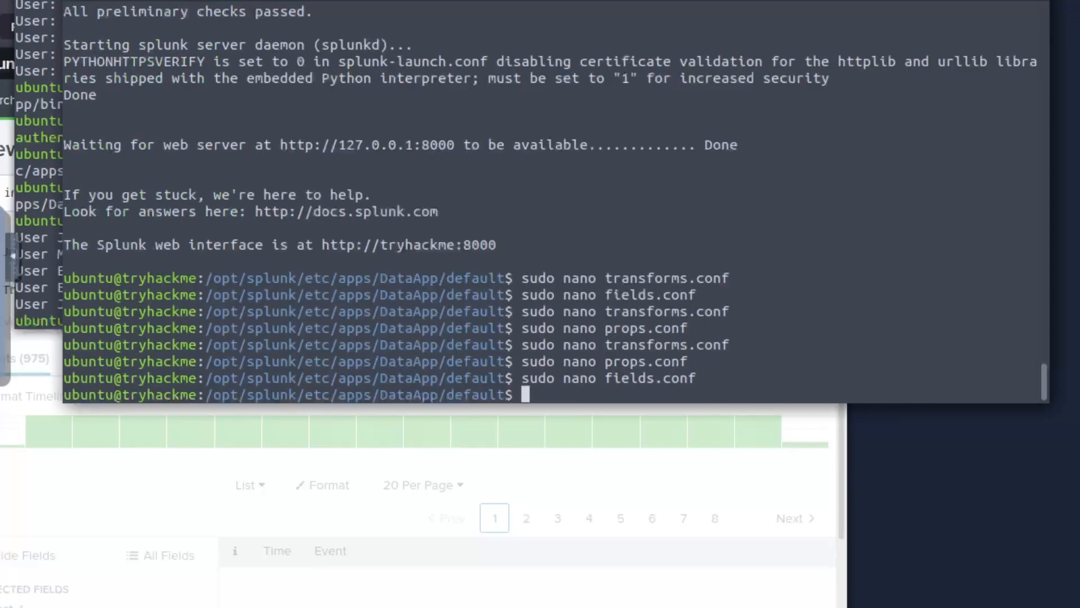
# - Look over the TRANSFORM-purchase line in props.conf once more, then exit nano
pyautogui.press('Up')
pyautogui.press('Up')
pyautogui.press('Return')
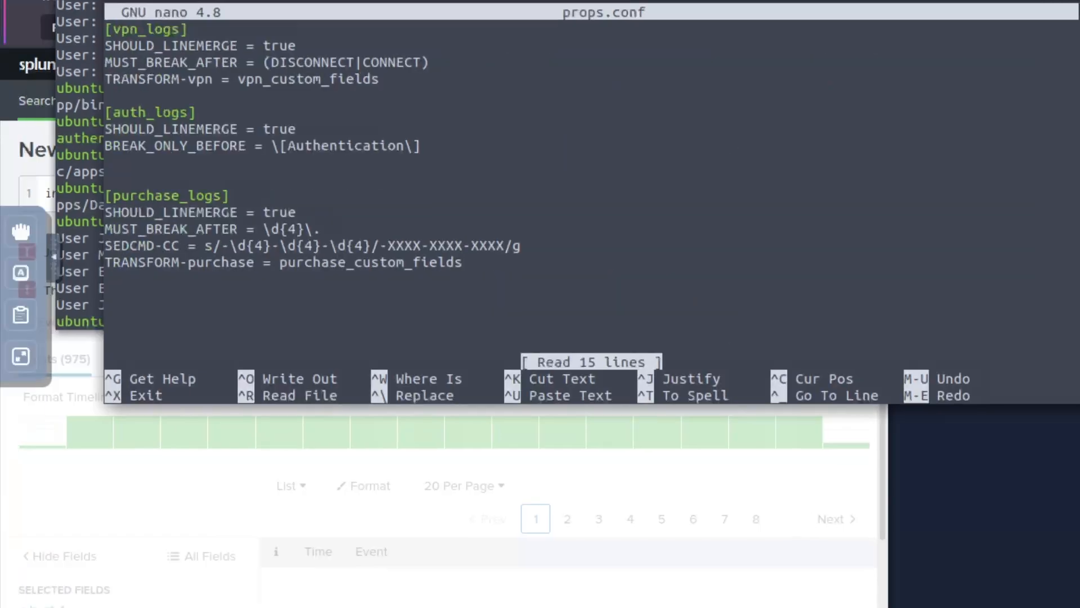
pyautogui.moveTo(280, 263); pyautogui.dragTo(453, 263)
pyautogui.click(463, 264)
pyautogui.moveTo(248, 263); pyautogui.dragTo(132, 262)
pyautogui.click(309, 265)
pyautogui.hotkey('ctrl', 'x')
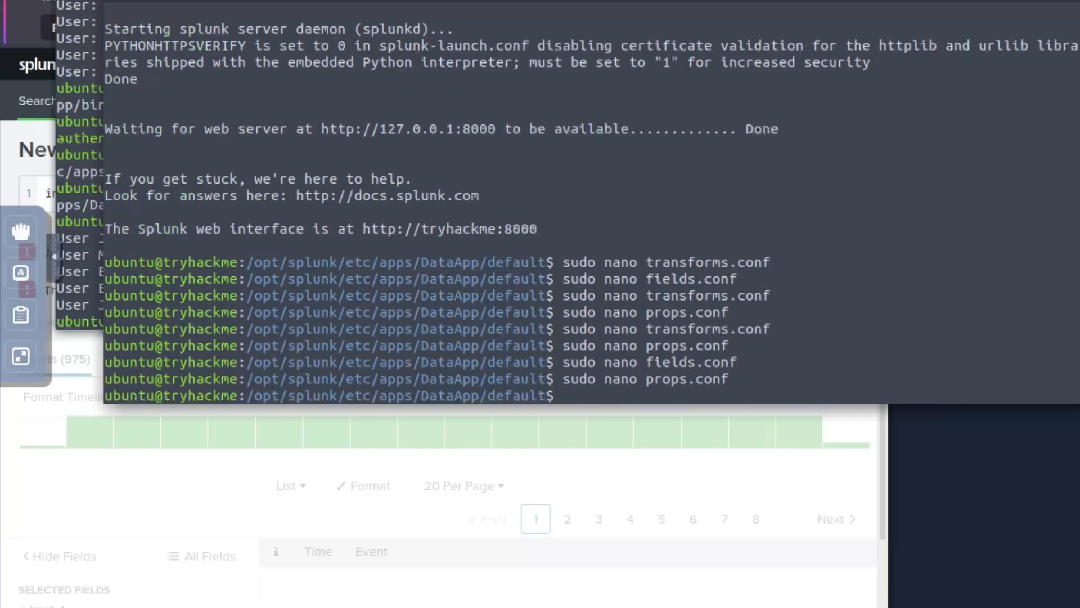
# - Recall and run sudo /opt/splunk/bin/splunk restart from the command history
pyautogui.press('Up')
pyautogui.press('Up')
pyautogui.press('Up')
pyautogui.press('Up')
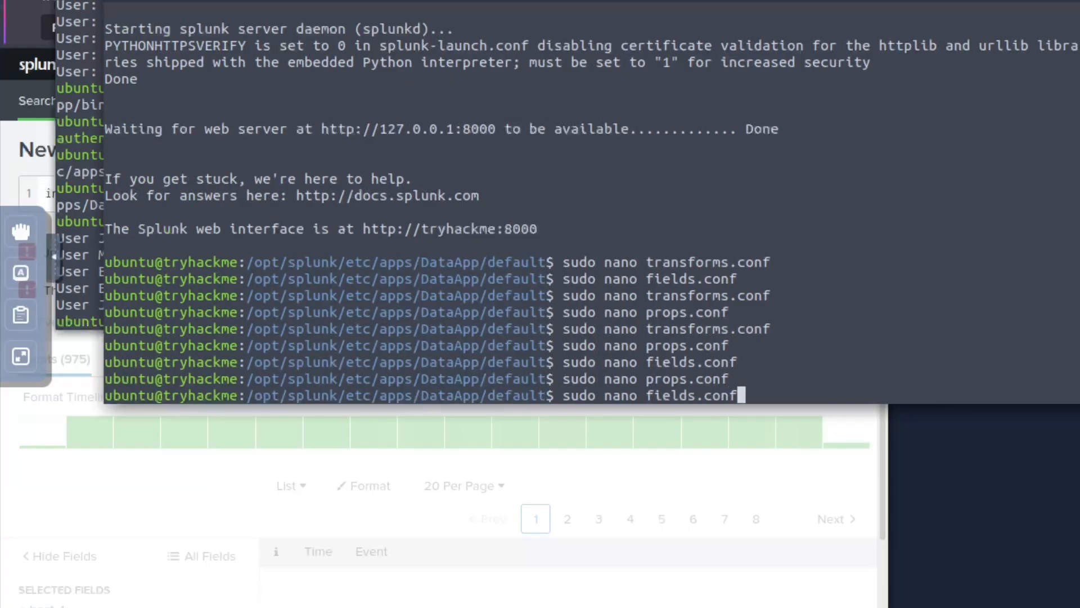
pyautogui.press('Up')
pyautogui.press('Up')
pyautogui.press('Up')
pyautogui.press('Up')
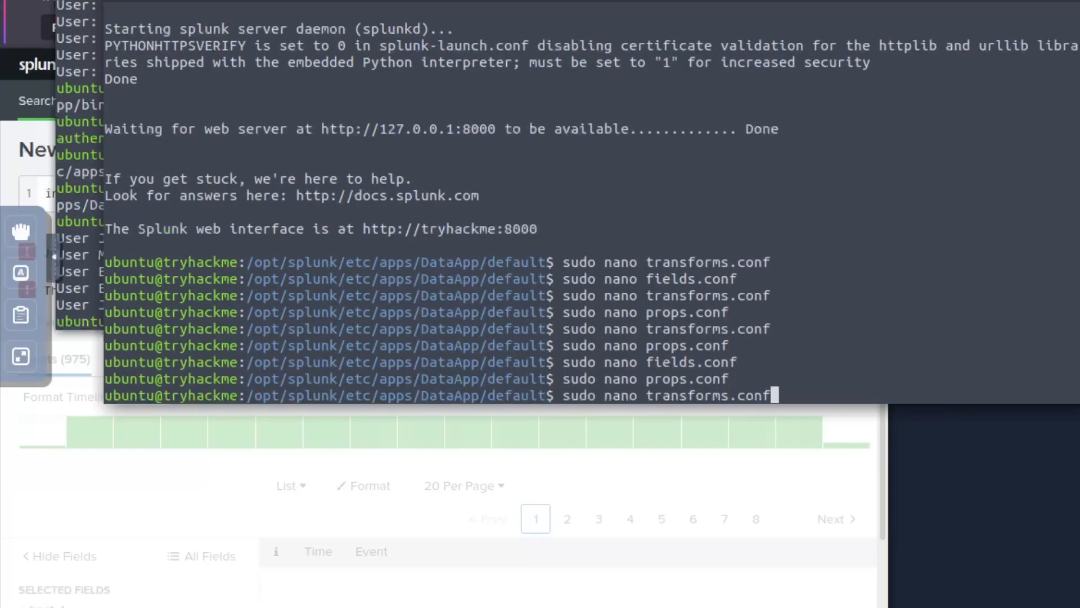
pyautogui.press('Up')
pyautogui.press('Up')
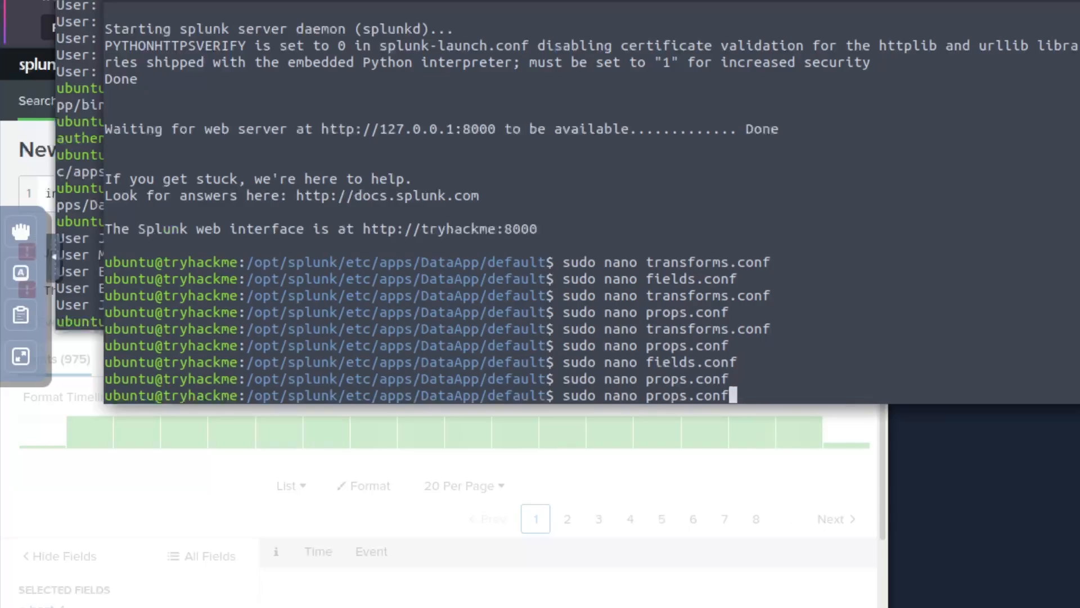
pyautogui.press('Down')
pyautogui.press('Return')
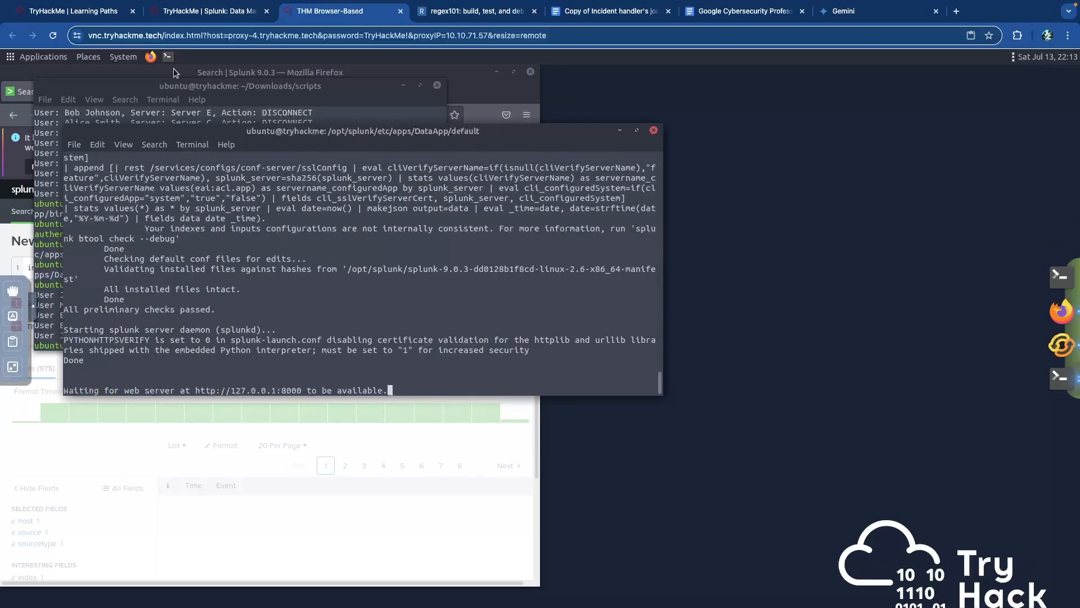
# - Bring up the index=main source=purchase_logs results and list all fields in the sidebar
pyautogui.click(174, 69)
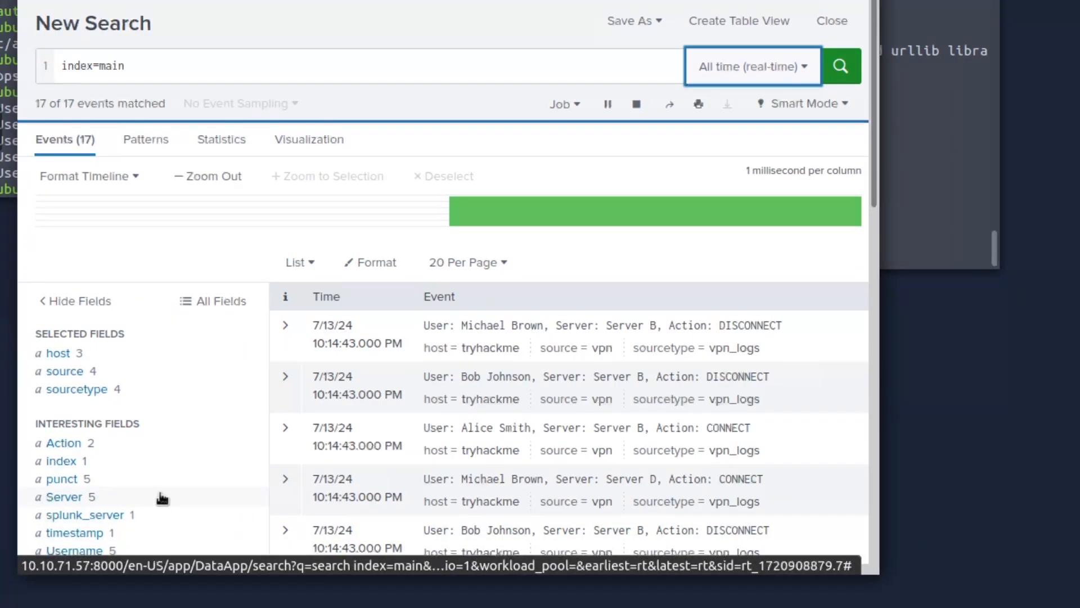
pyautogui.scroll(-2, 160, 487)
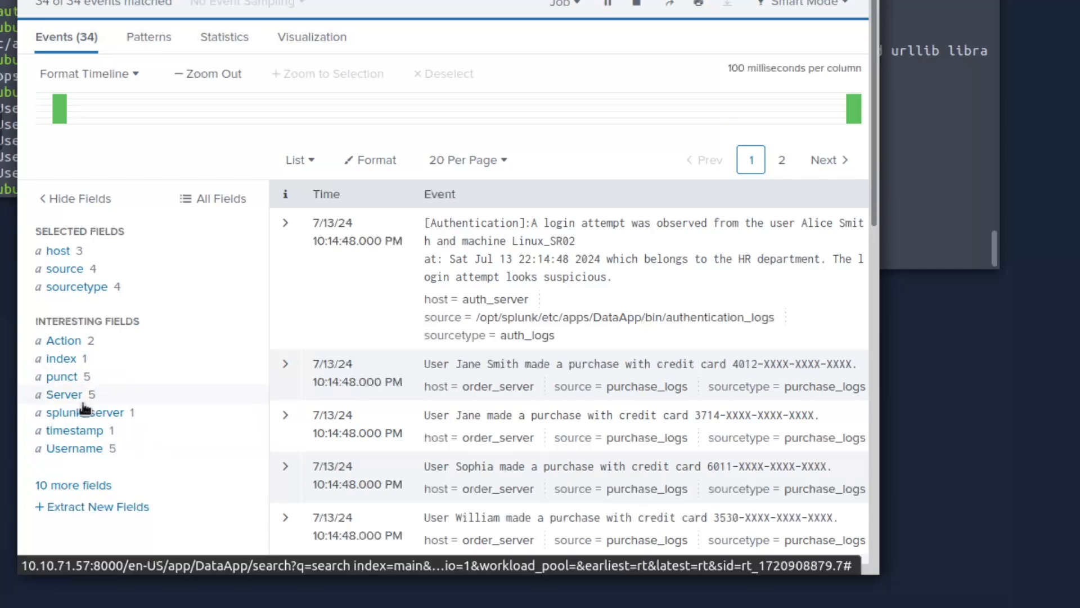
pyautogui.click(83, 486)
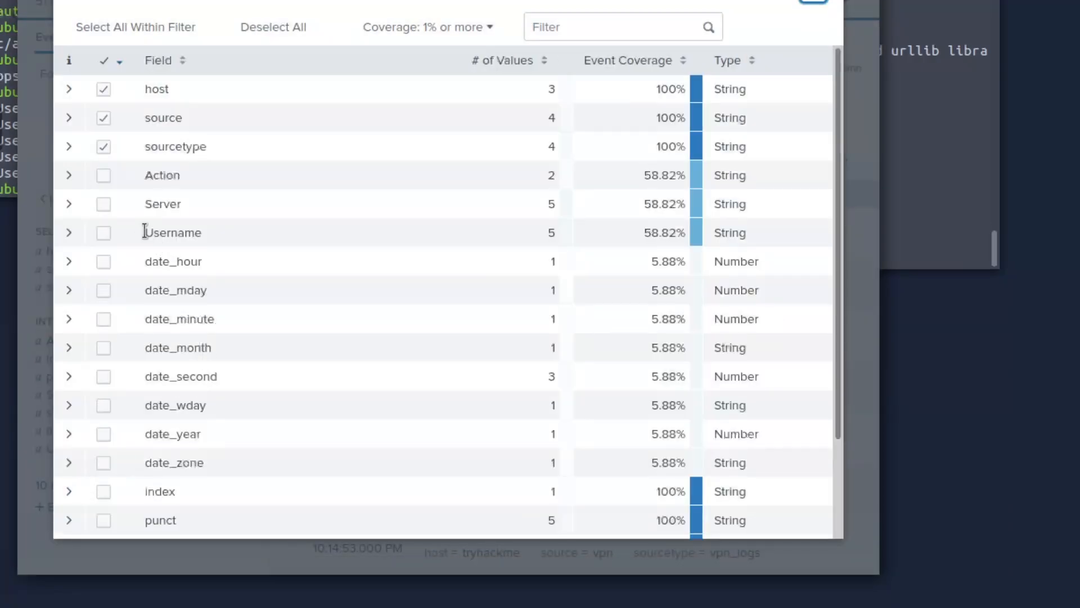
pyautogui.scroll(-2, 144, 231)
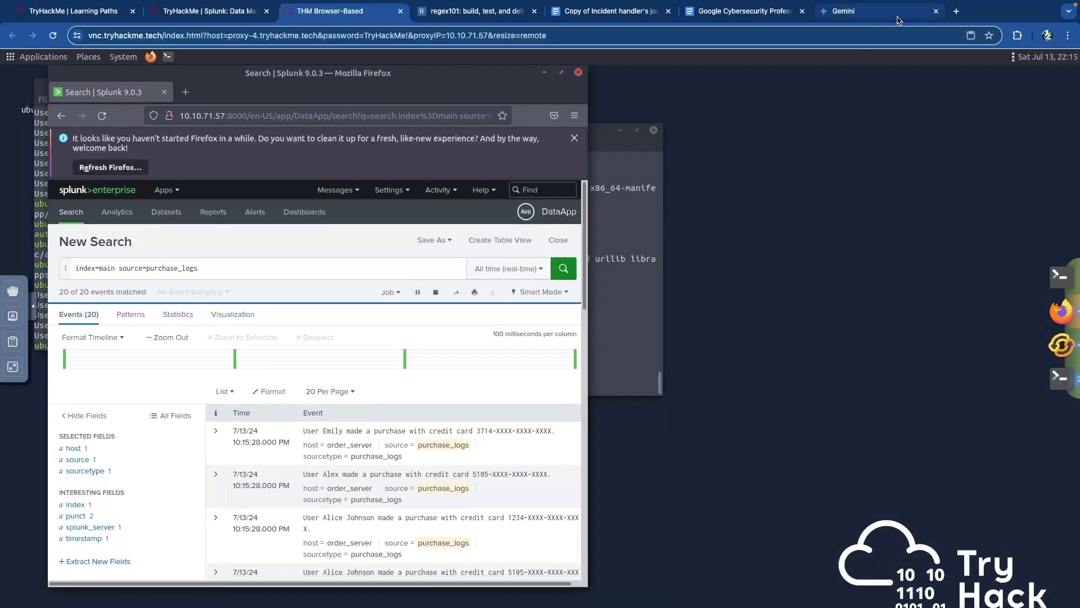
pyautogui.click(867, 11)
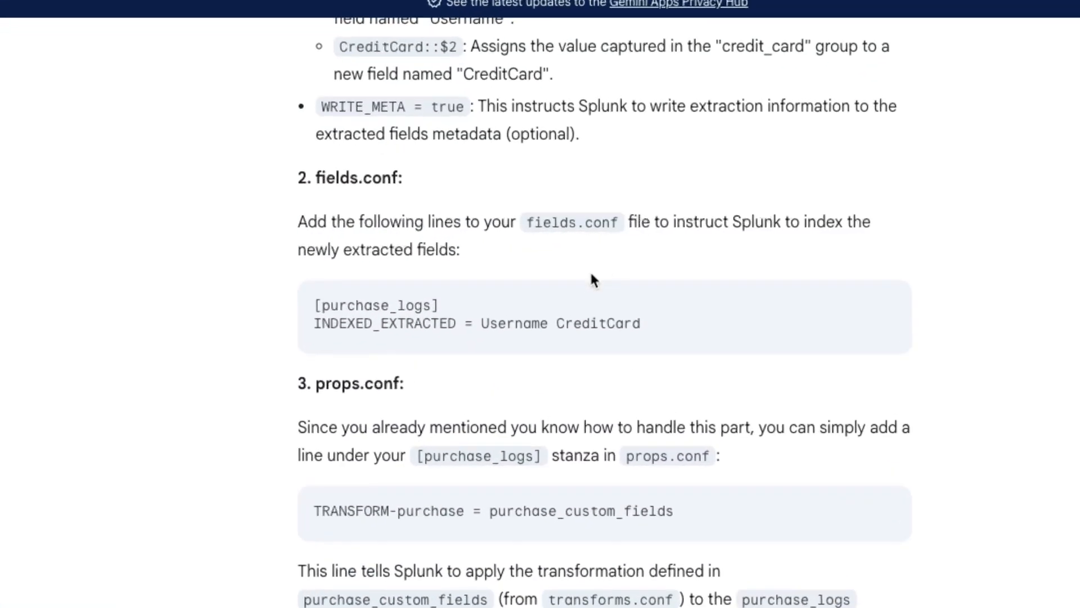
pyautogui.moveTo(535, 217); pyautogui.dragTo(610, 219)
pyautogui.click(608, 219)
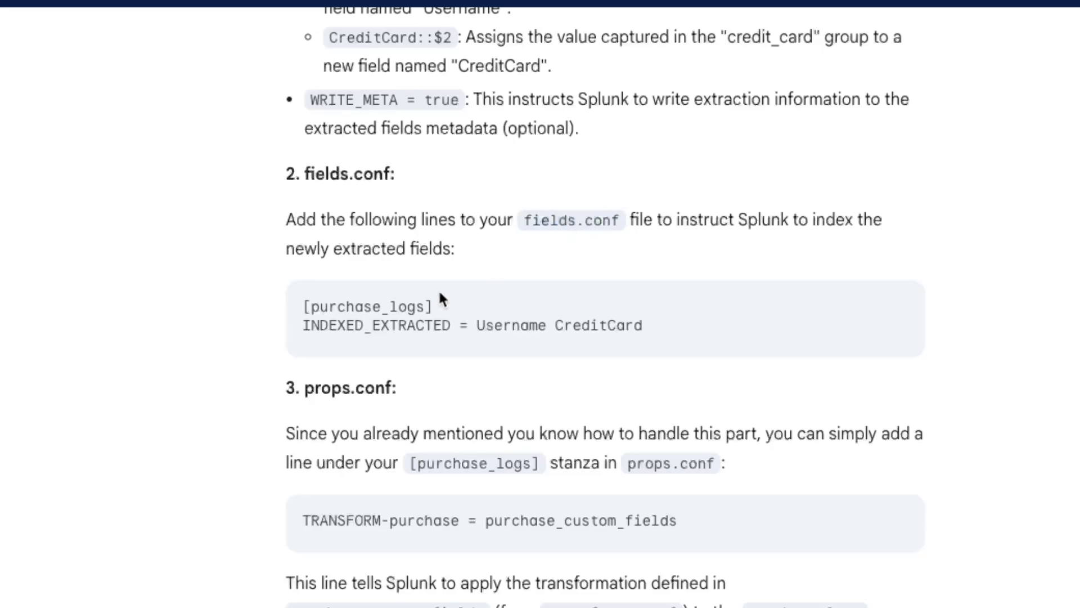
pyautogui.moveTo(302, 304); pyautogui.dragTo(417, 305)
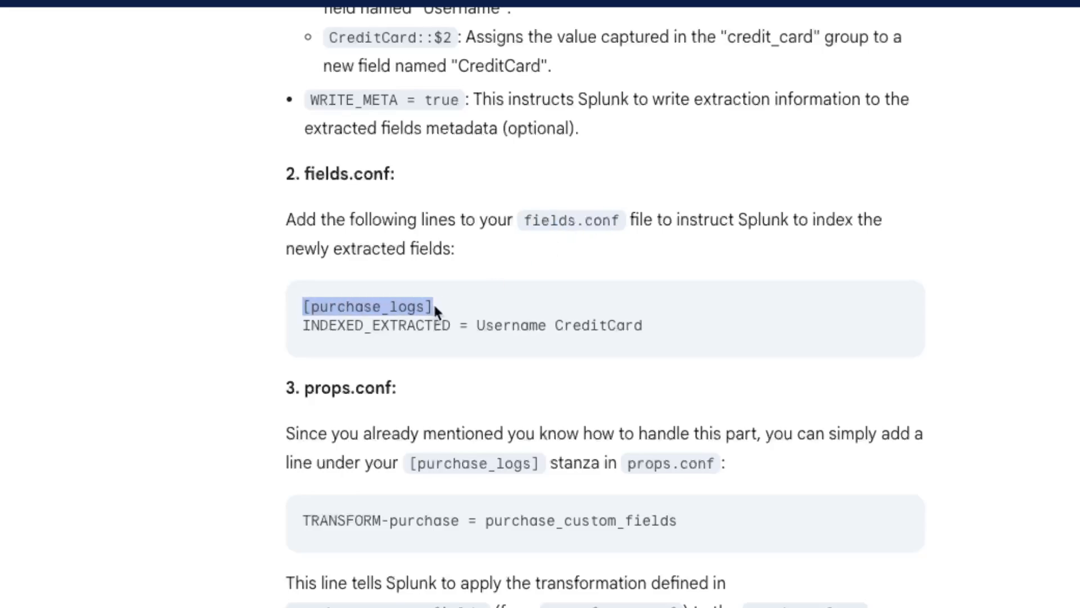
pyautogui.click(339, 324)
pyautogui.moveTo(302, 325); pyautogui.dragTo(657, 329)
pyautogui.click(657, 330)
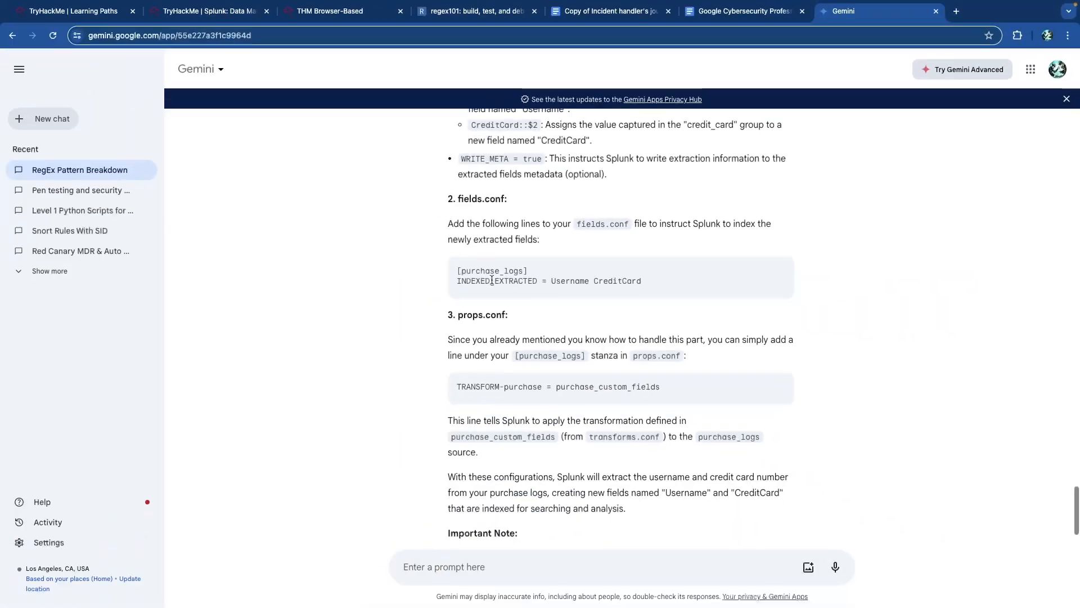
# - Reopen fields.conf and replace the CreditCard stanza name with purchase_logs
pyautogui.click(332, 12)
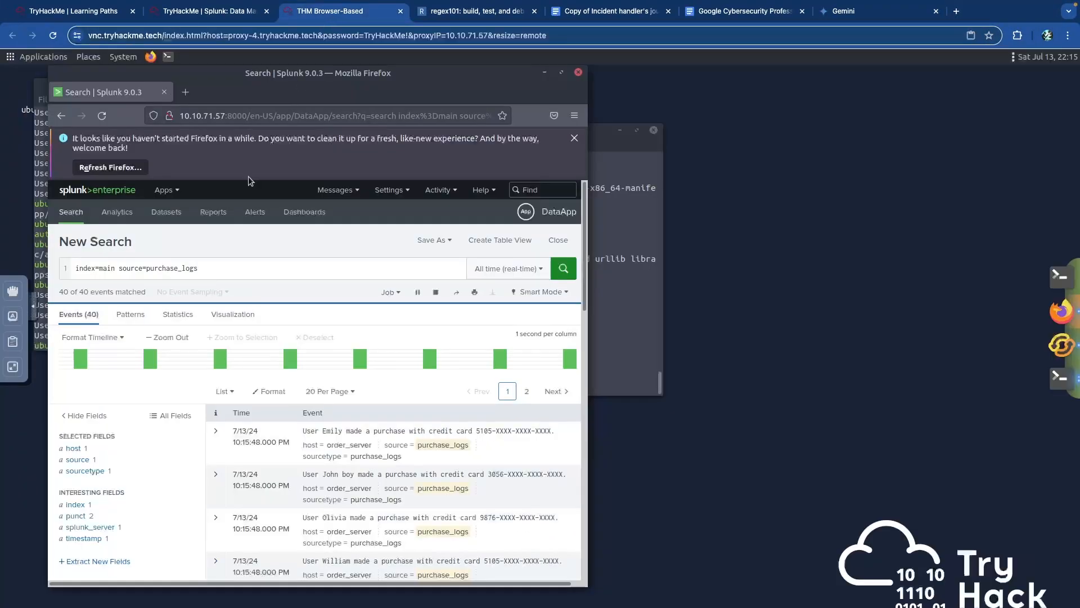
pyautogui.click(603, 142)
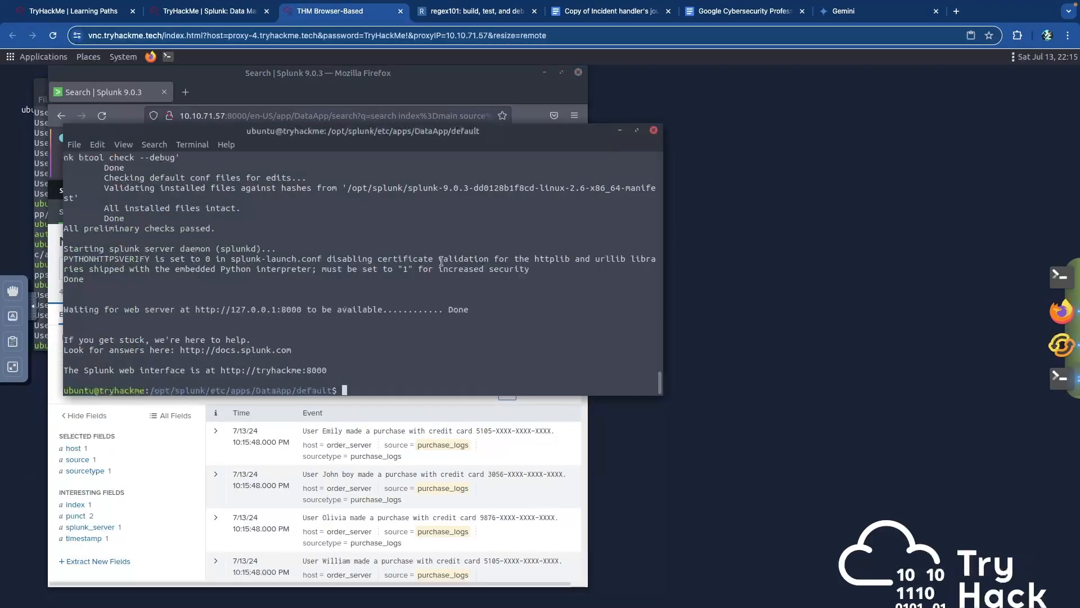
pyautogui.press('Up')
pyautogui.press('Up')
pyautogui.press('Up')
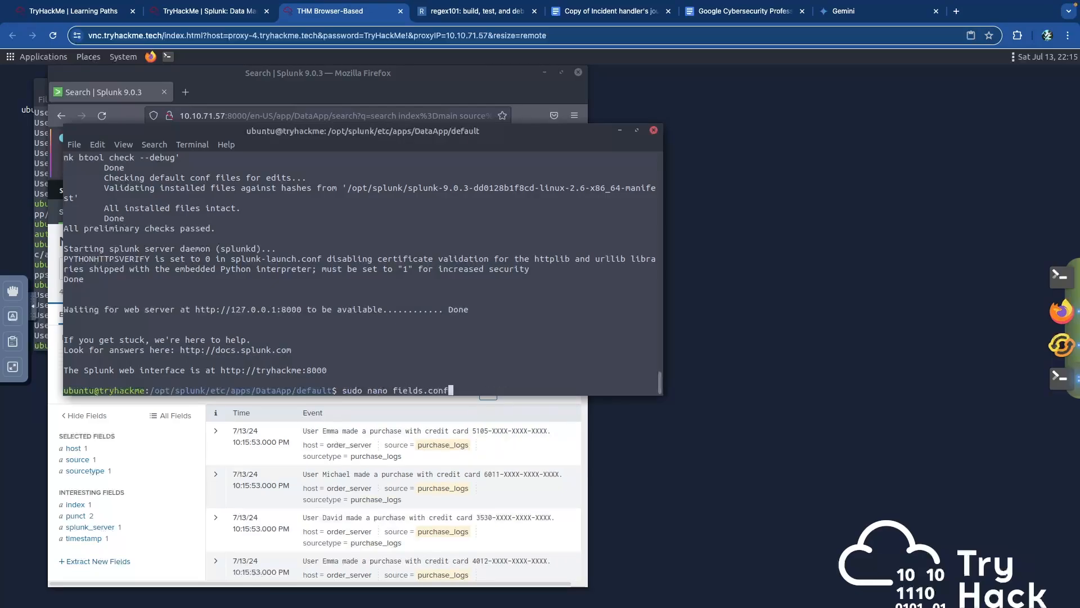
pyautogui.press('Return')
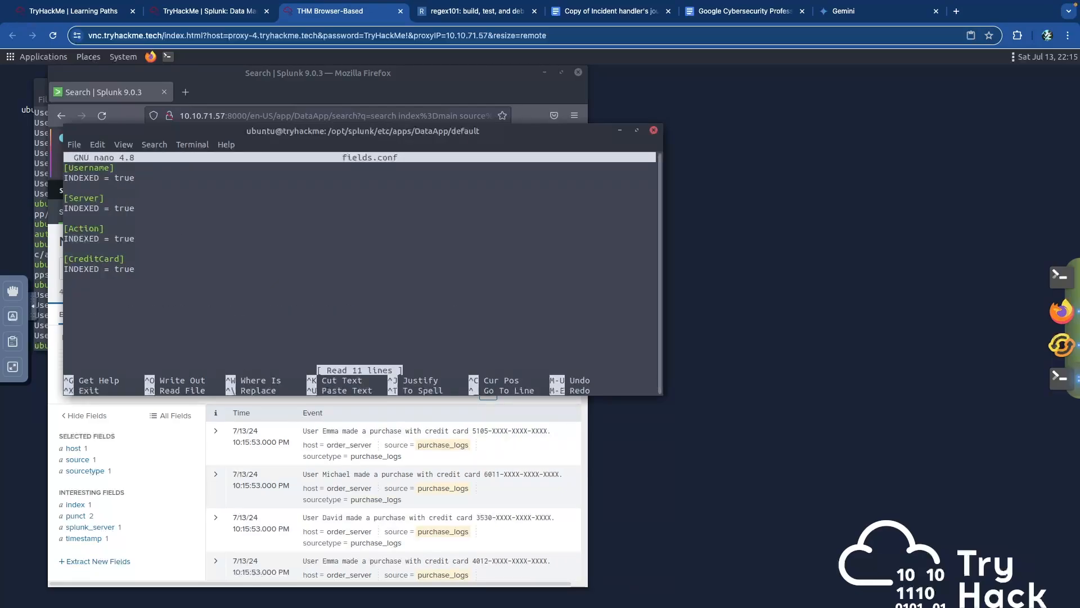
pyautogui.press('Down')
pyautogui.press('Down')
pyautogui.press('Down')
pyautogui.press('Down')
pyautogui.press('Down')
pyautogui.press('Down')
pyautogui.press('Down')
pyautogui.press('Down')
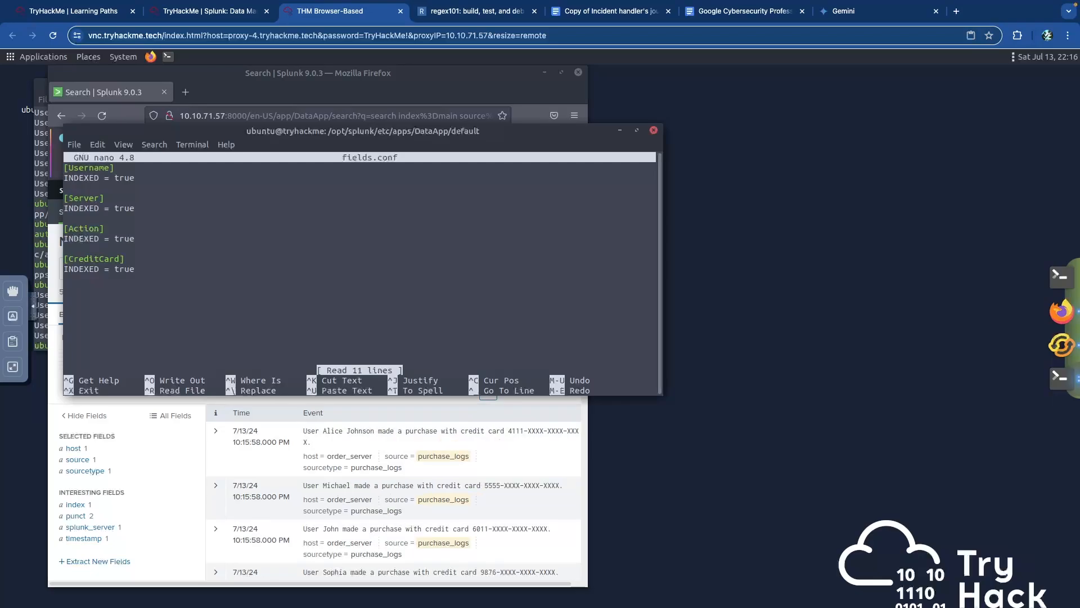
pyautogui.press('Delete')
pyautogui.press('Delete')
pyautogui.press('Delete')
pyautogui.press('Delete')
pyautogui.press('Delete')
pyautogui.press('Delete')
pyautogui.press('Delete')
pyautogui.press('Delete')
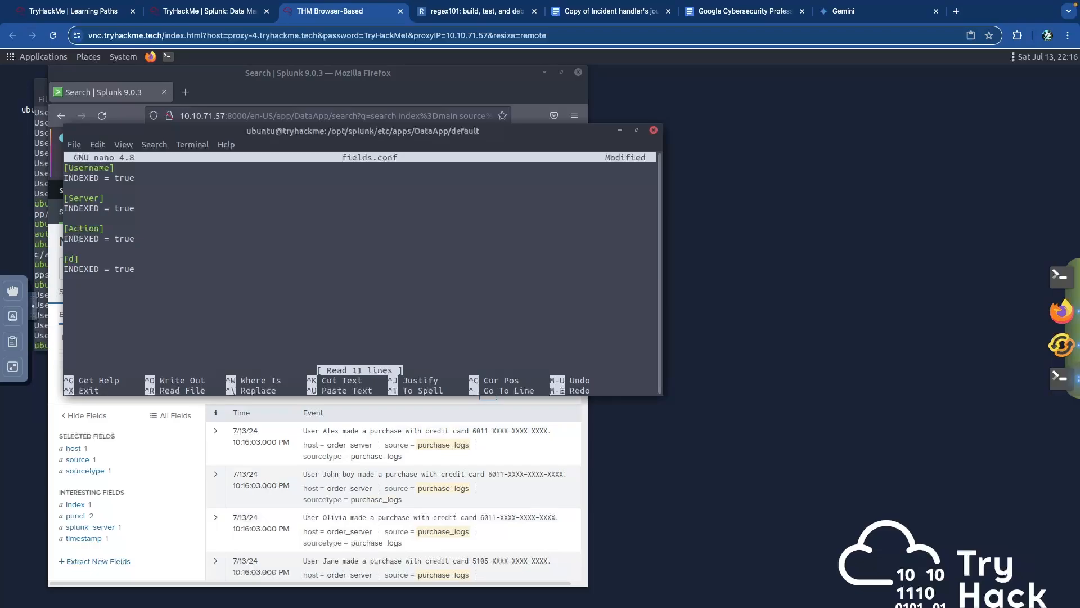
pyautogui.write('purchase_logs')
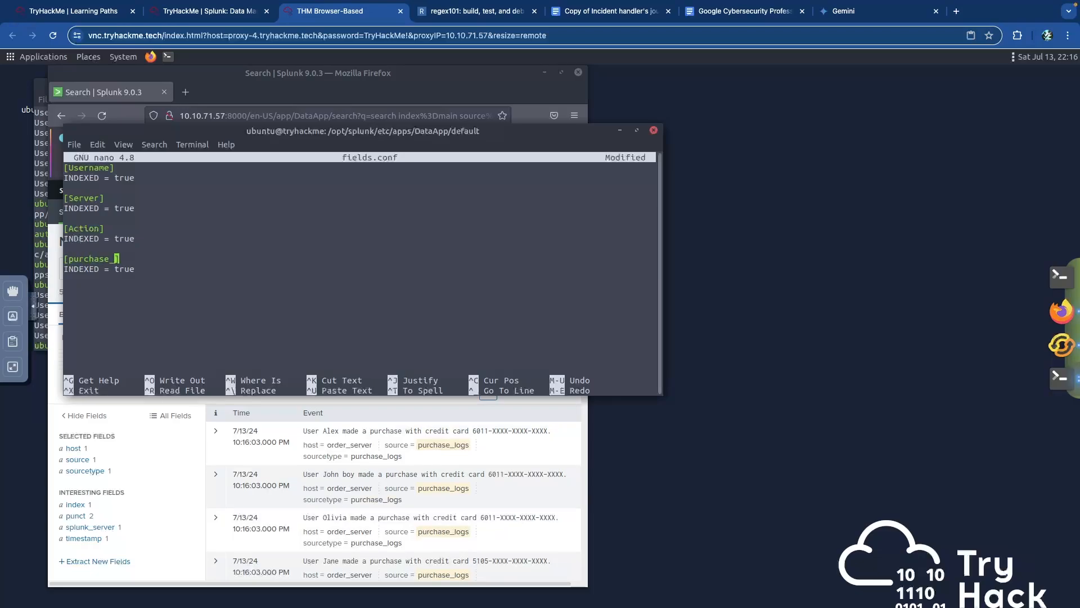
# - Check the INDEXED_EXTRACTED setting against the suggestion, save fields.conf, and restart Splunk
pyautogui.click(861, 18)
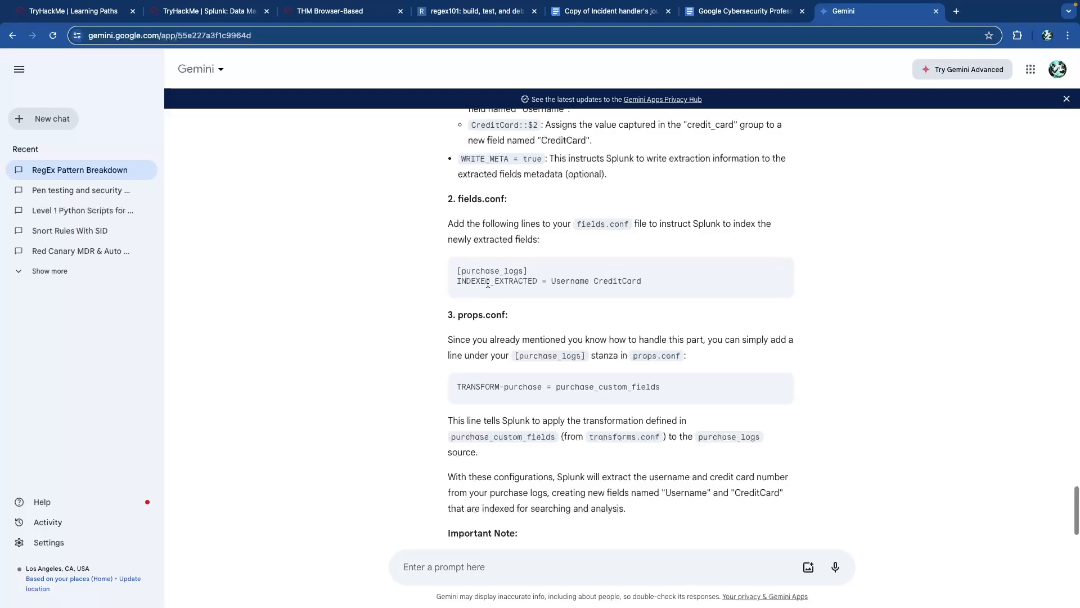
pyautogui.moveTo(471, 283); pyautogui.dragTo(519, 283)
pyautogui.click(520, 283)
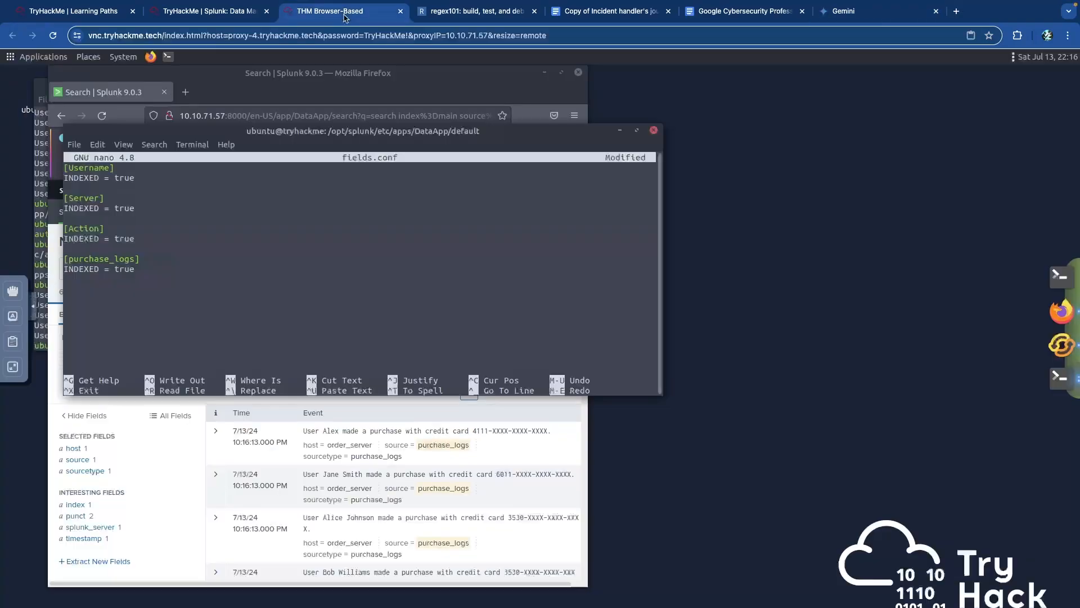
pyautogui.click(344, 14)
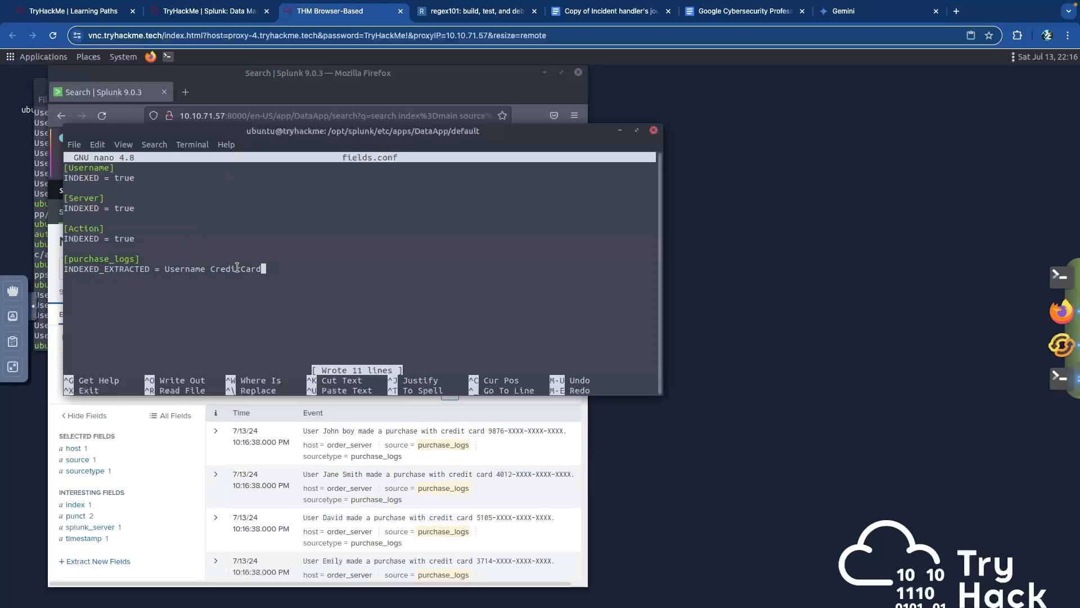
pyautogui.hotkey('ctrl', 'x')
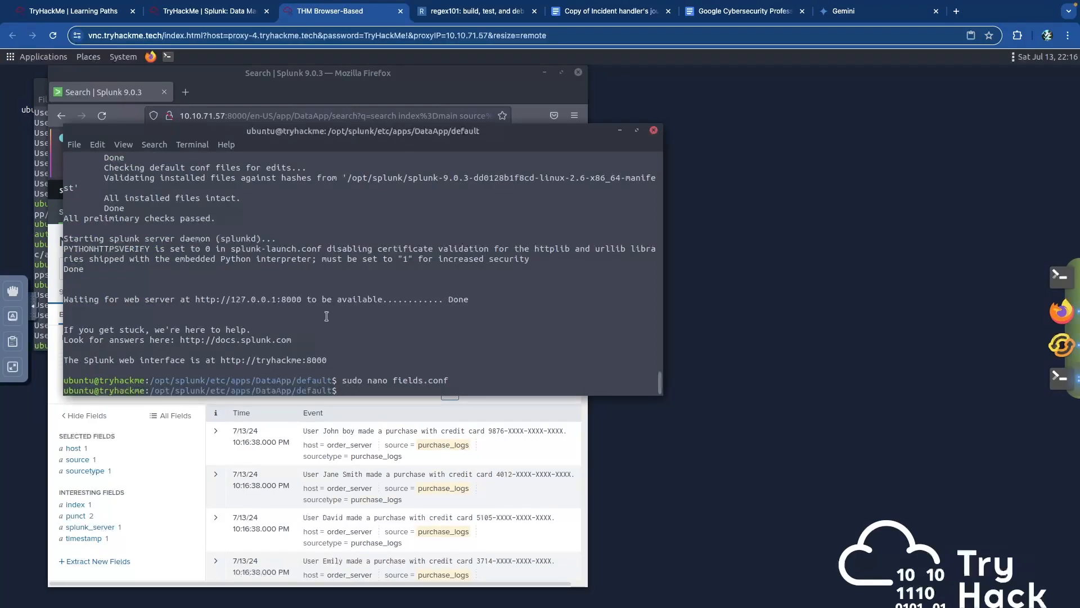
pyautogui.press('Up')
pyautogui.press('Up')
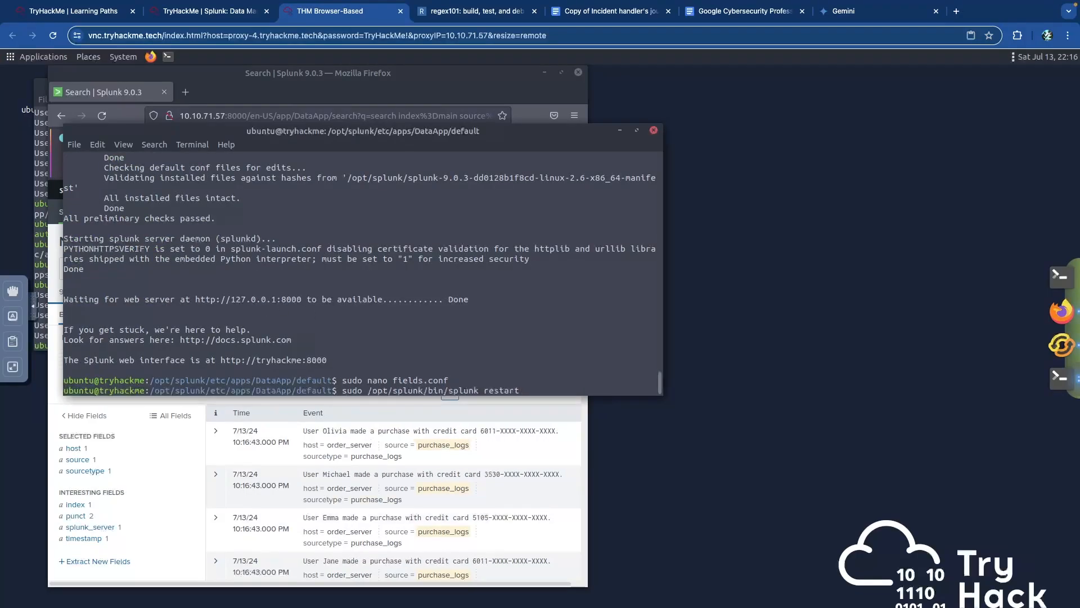
pyautogui.press('Return')
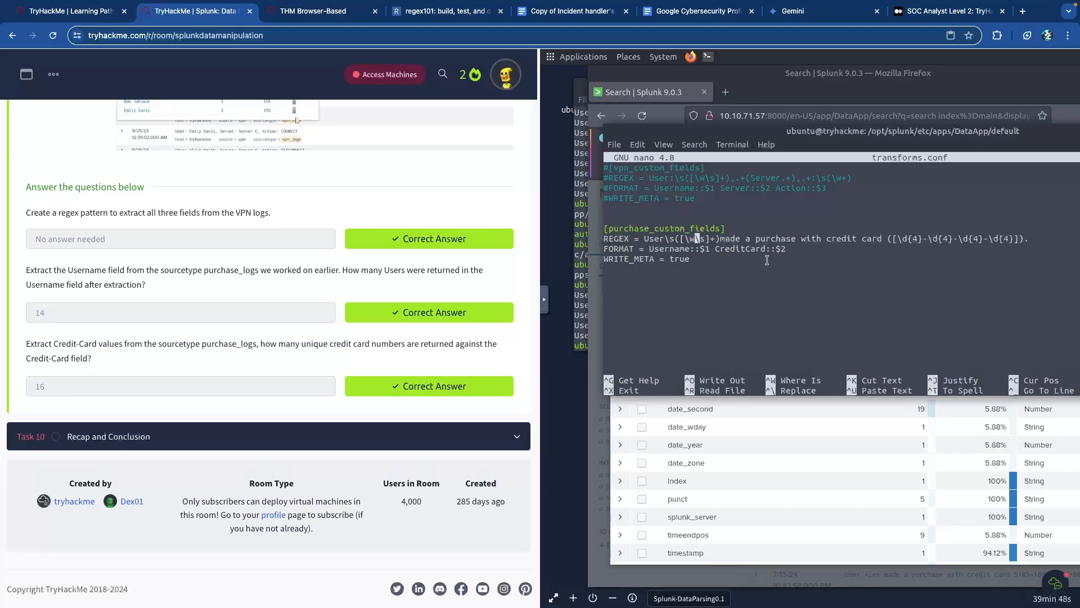
# - Save transforms.conf with the purchase_custom_fields extraction and exit nano
pyautogui.click(315, 11)
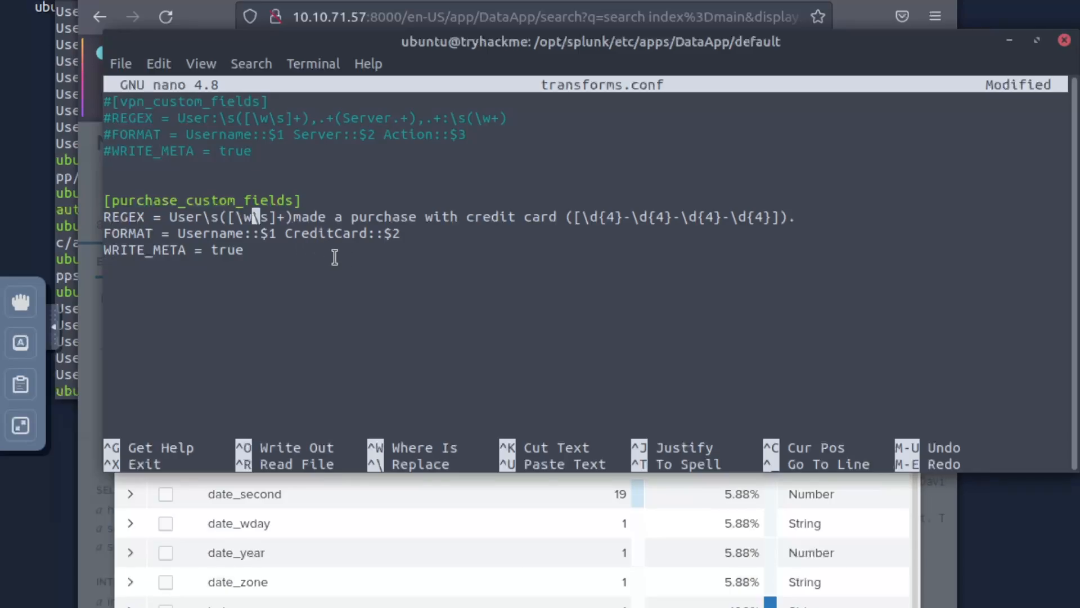
pyautogui.hotkey('ctrl', 'o')
pyautogui.press('Return')
pyautogui.hotkey('ctrl', 'x')
# - Review props.conf and fields.conf with sudo nano, then return to Splunk in Firefox
pyautogui.write('sudo nano ')
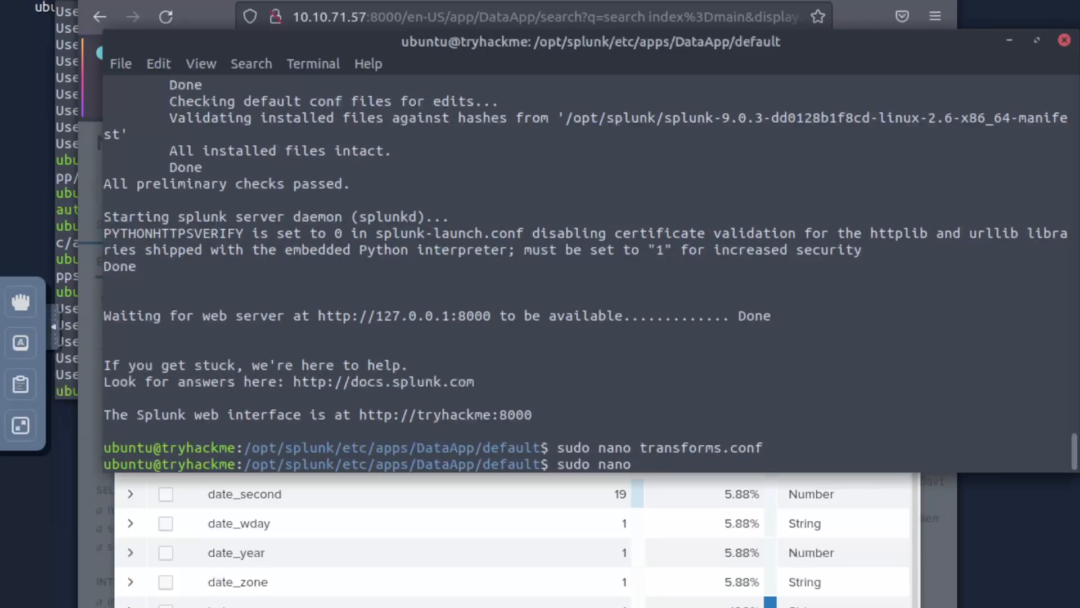
pyautogui.write('props.conf')
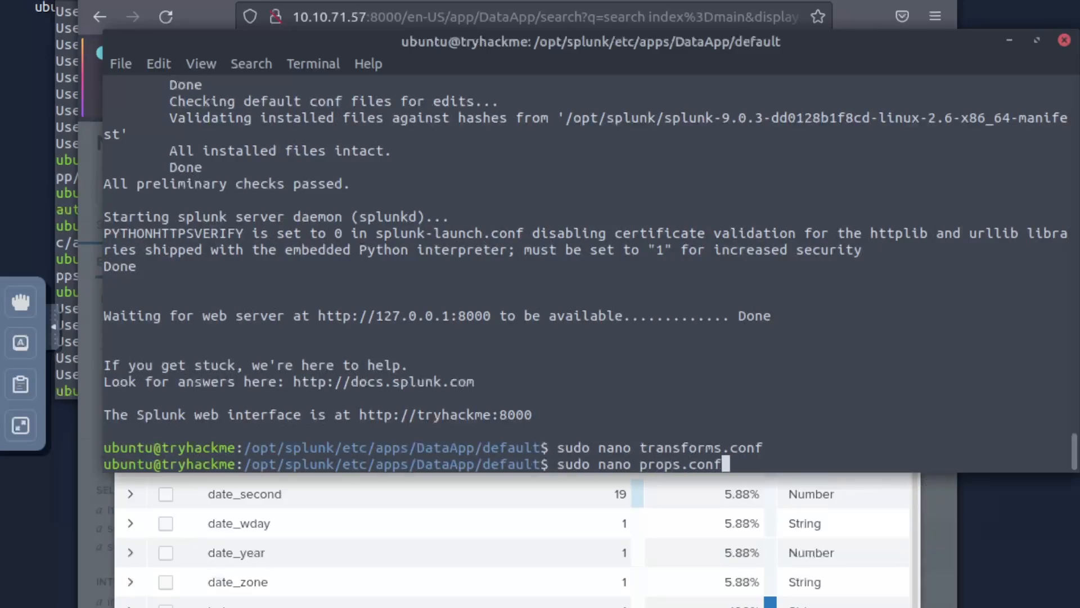
pyautogui.press('Return')
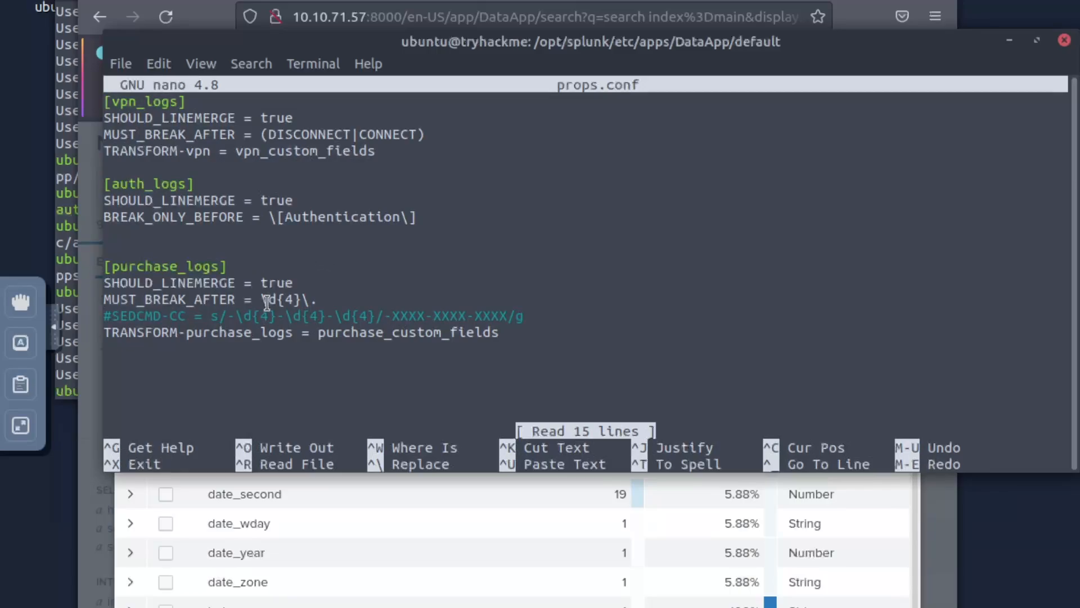
pyautogui.hotkey('ctrl', 'x')
pyautogui.write('sudo nano fields.conf')
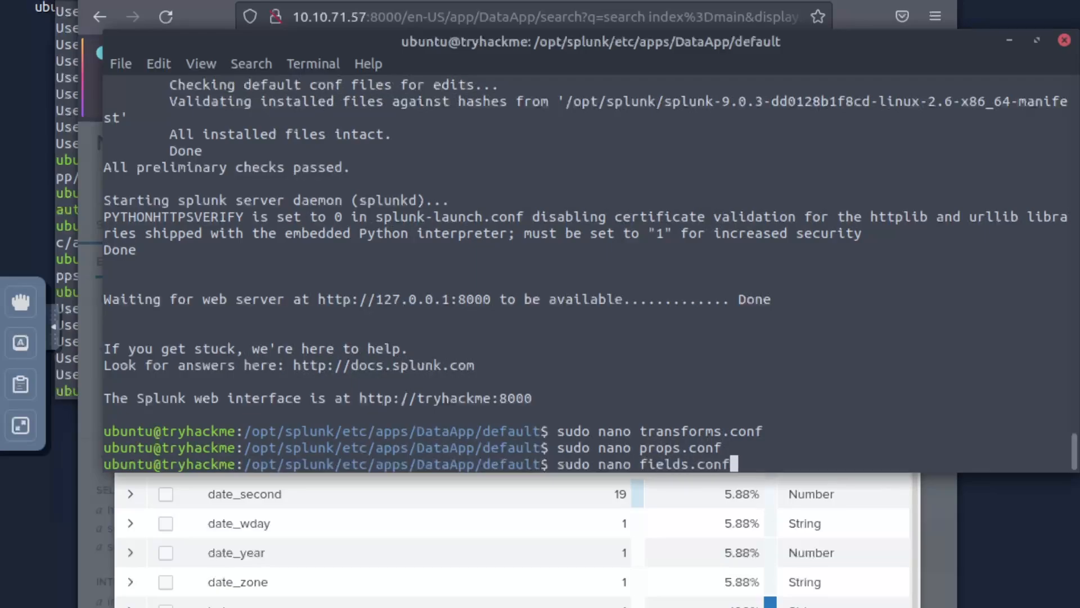
pyautogui.press('Return')
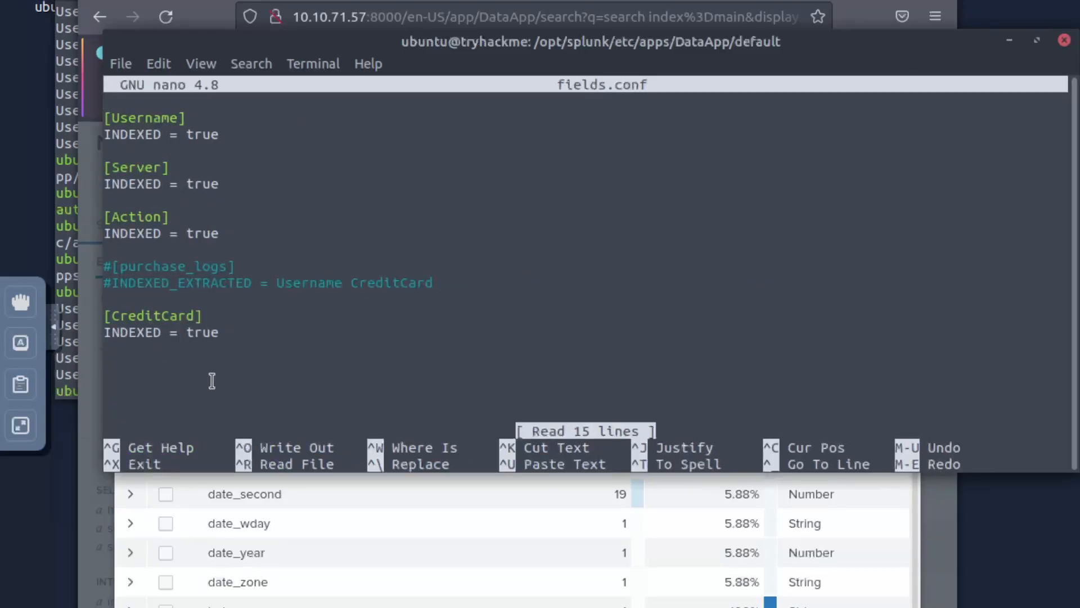
pyautogui.click(205, 18)
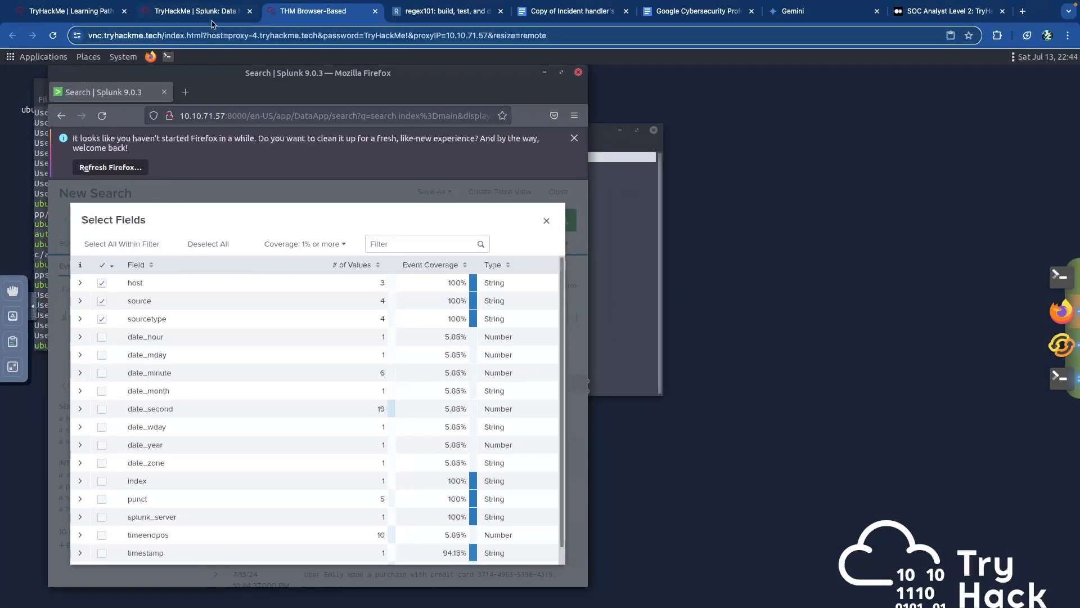
# - Scroll up through Task 9, Extracting Custom Fields, and collapse it to show the task list
pyautogui.click(212, 21)
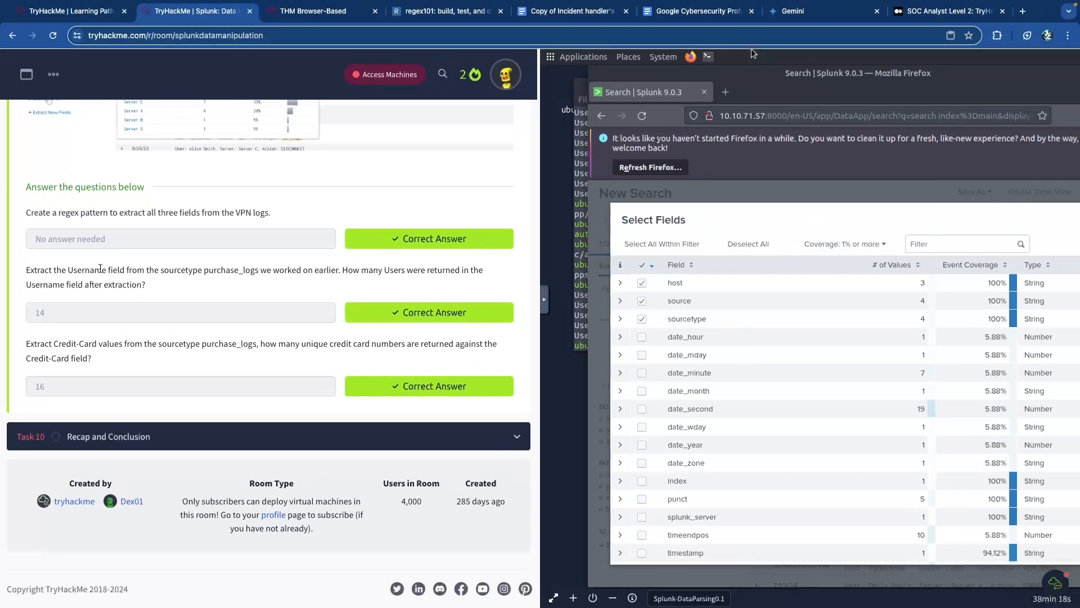
pyautogui.scroll(6, 108, 269)
pyautogui.scroll(-5, 111, 273)
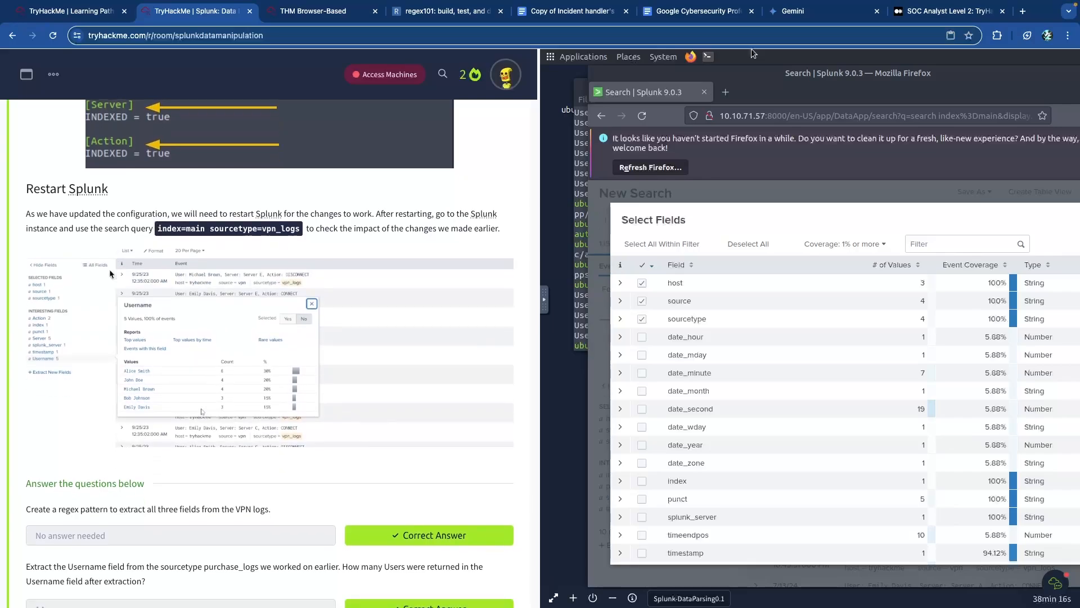
pyautogui.scroll(-1, 110, 273)
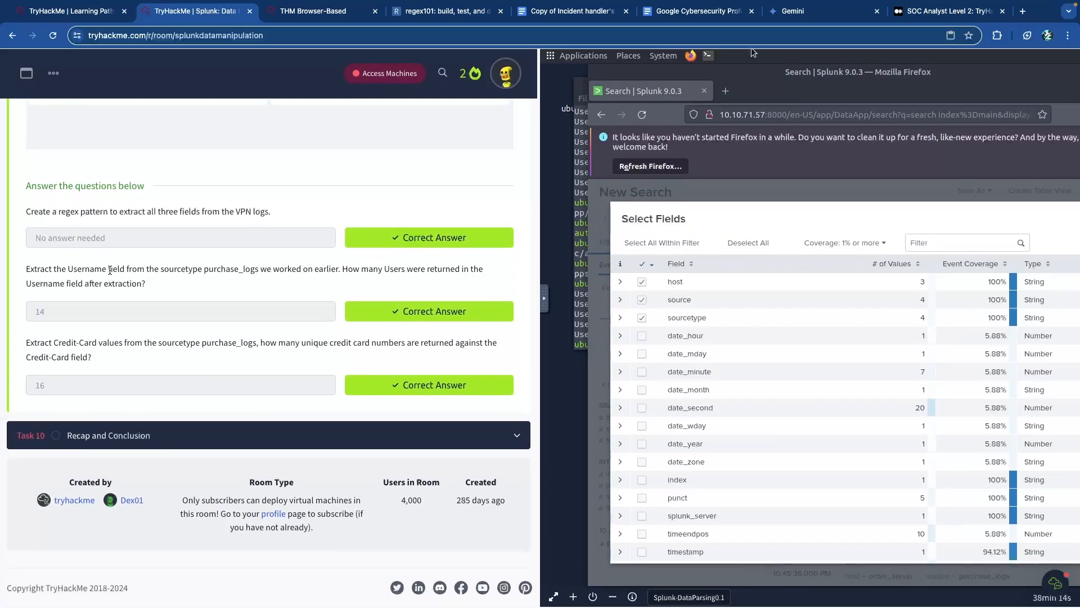
pyautogui.scroll(4, 99, 266)
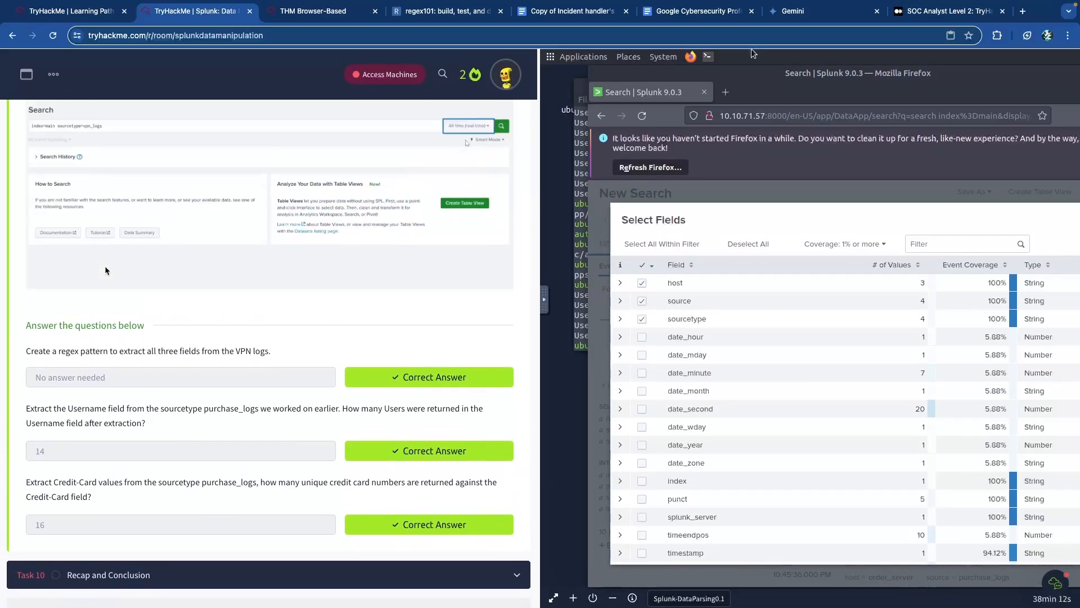
pyautogui.scroll(-4, 107, 270)
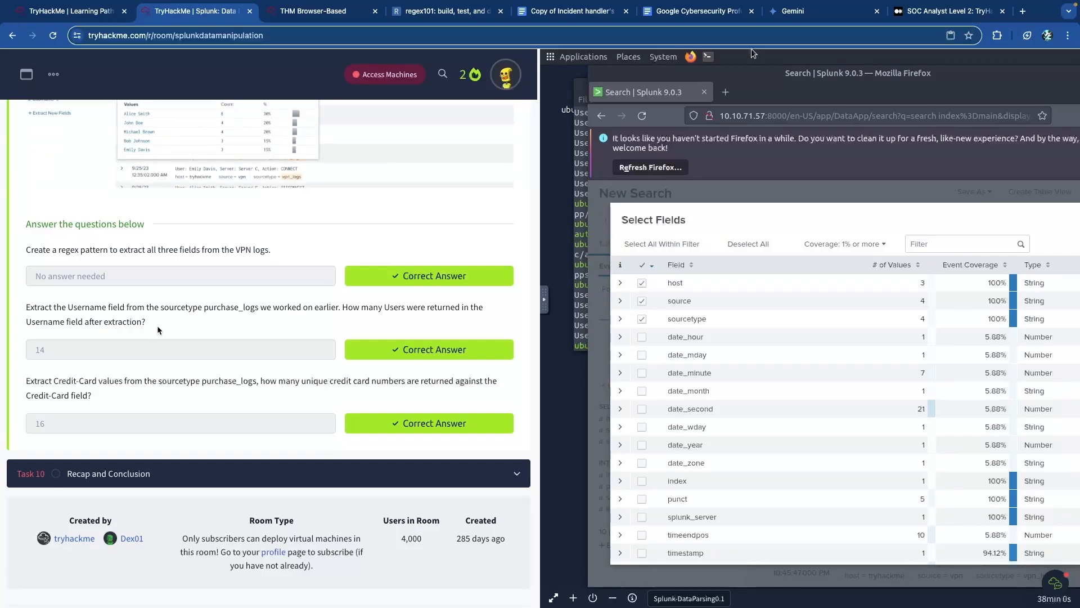
pyautogui.scroll(10, 217, 340)
pyautogui.scroll(15, 217, 341)
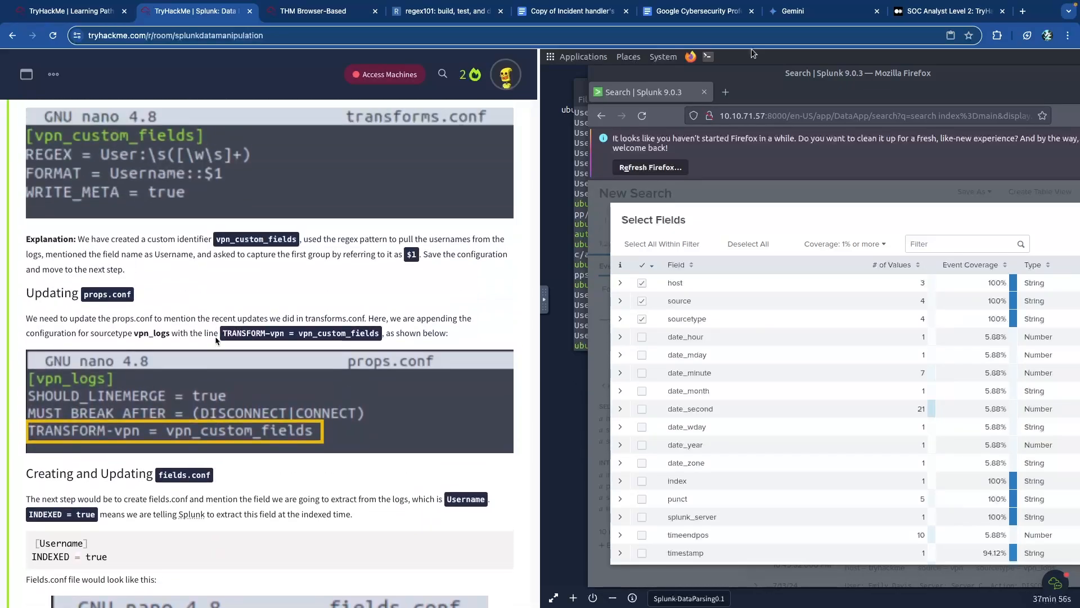
pyautogui.scroll(20, 216, 339)
pyautogui.scroll(1, 216, 336)
pyautogui.click(230, 311)
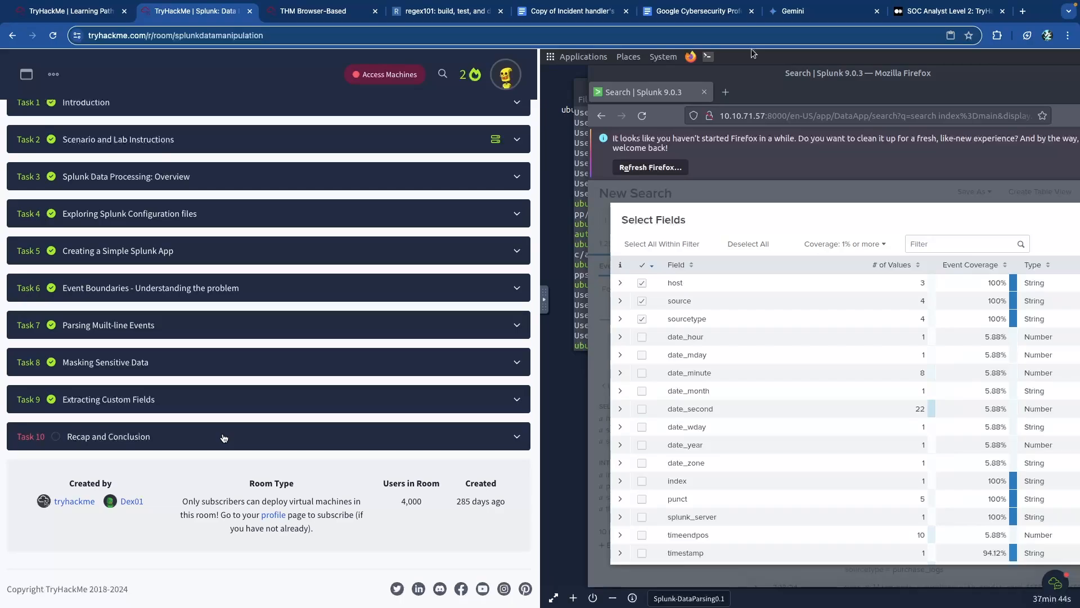
# - Expand Task 10, Recap and Conclusion, and mark its question complete
pyautogui.click(224, 438)
pyautogui.scroll(-4, 186, 397)
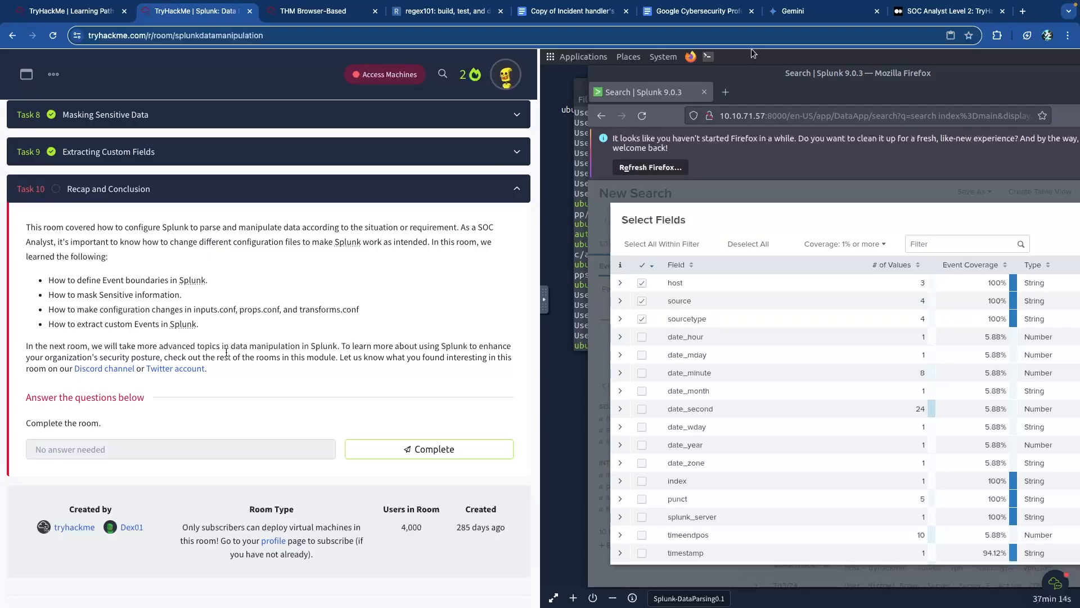
pyautogui.click(417, 450)
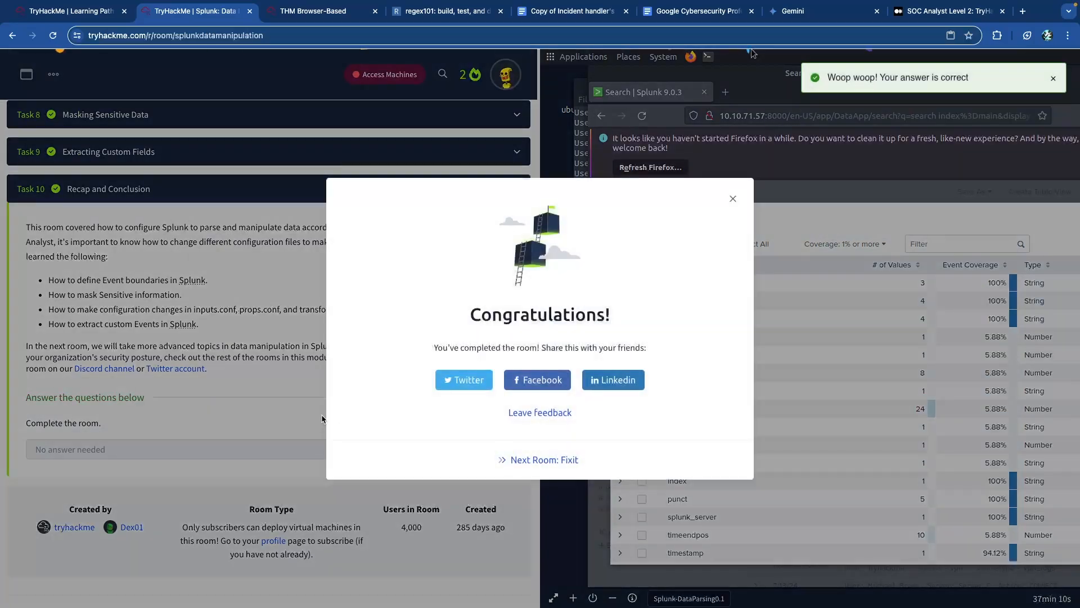
# - Share the room completion on LinkedIn, close the congratulations pop-up, and collapse Task 10
pyautogui.click(600, 393)
pyautogui.click(733, 198)
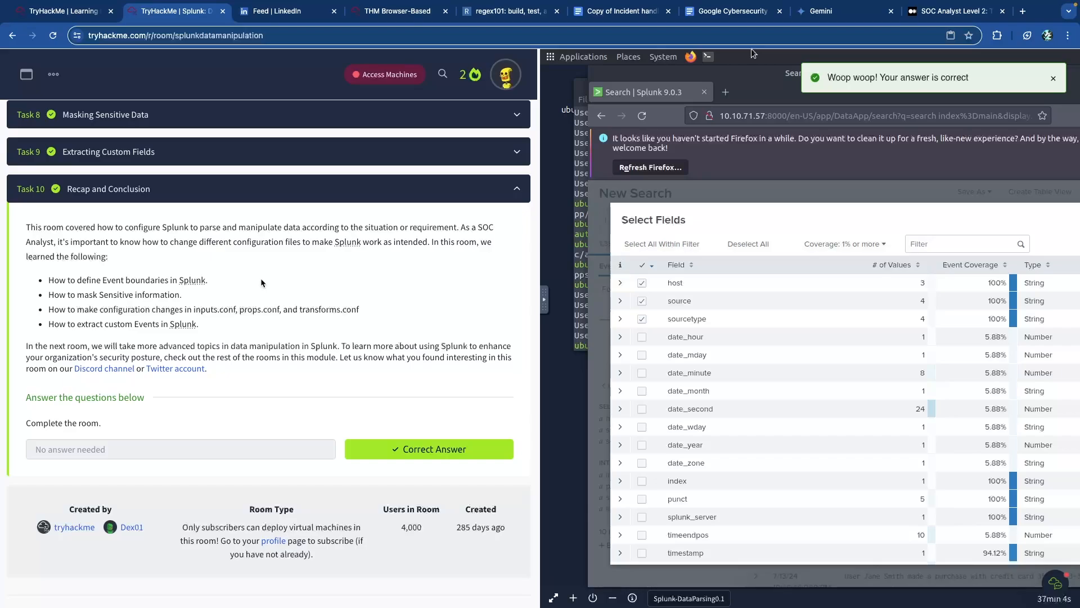
pyautogui.scroll(-5, 260, 295)
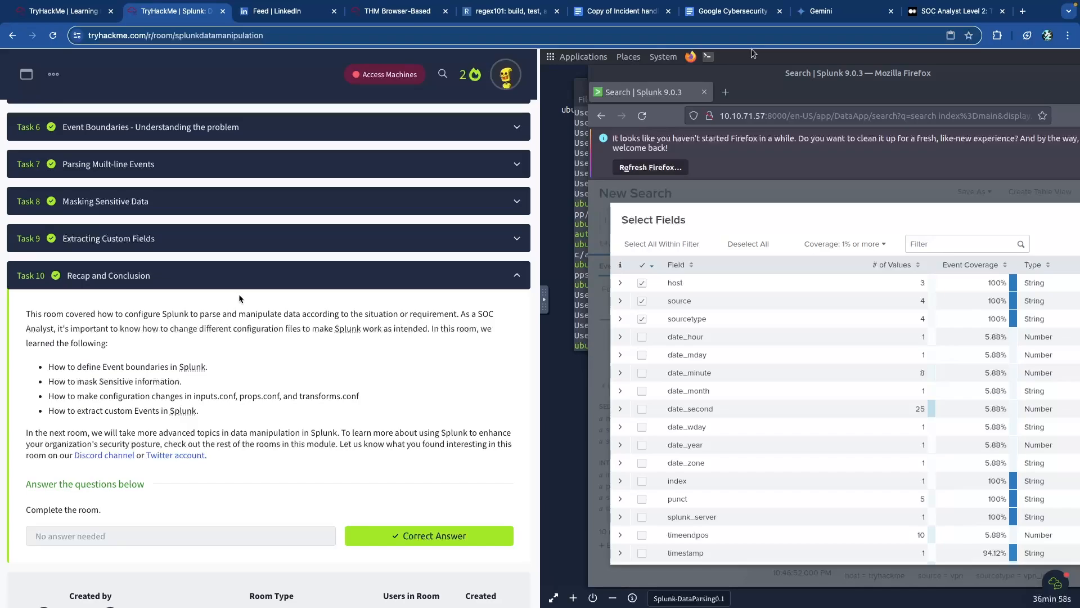
pyautogui.scroll(8, 239, 298)
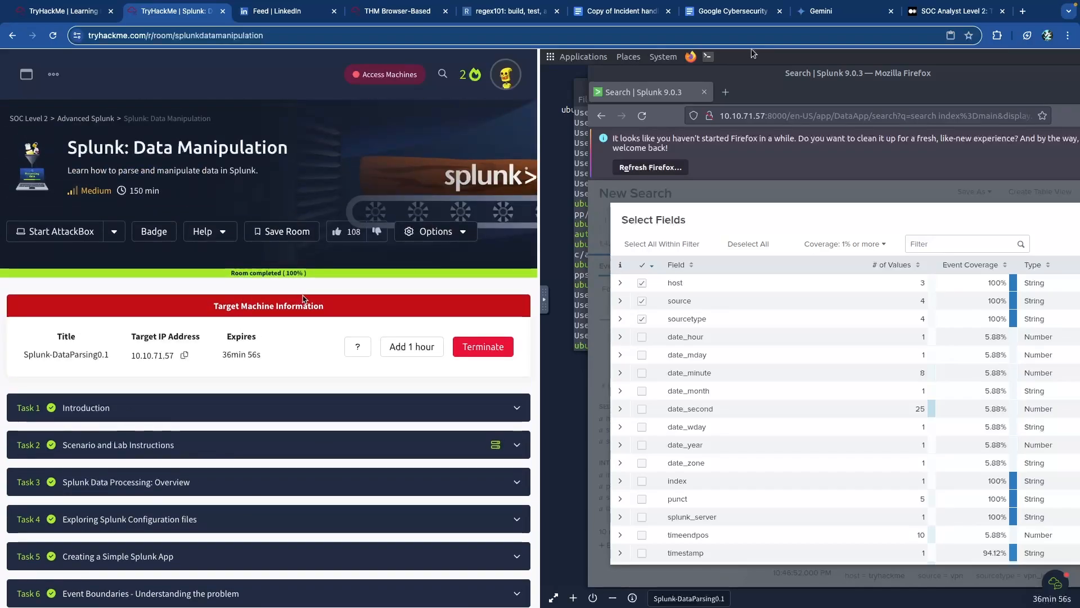
pyautogui.scroll(-9, 290, 299)
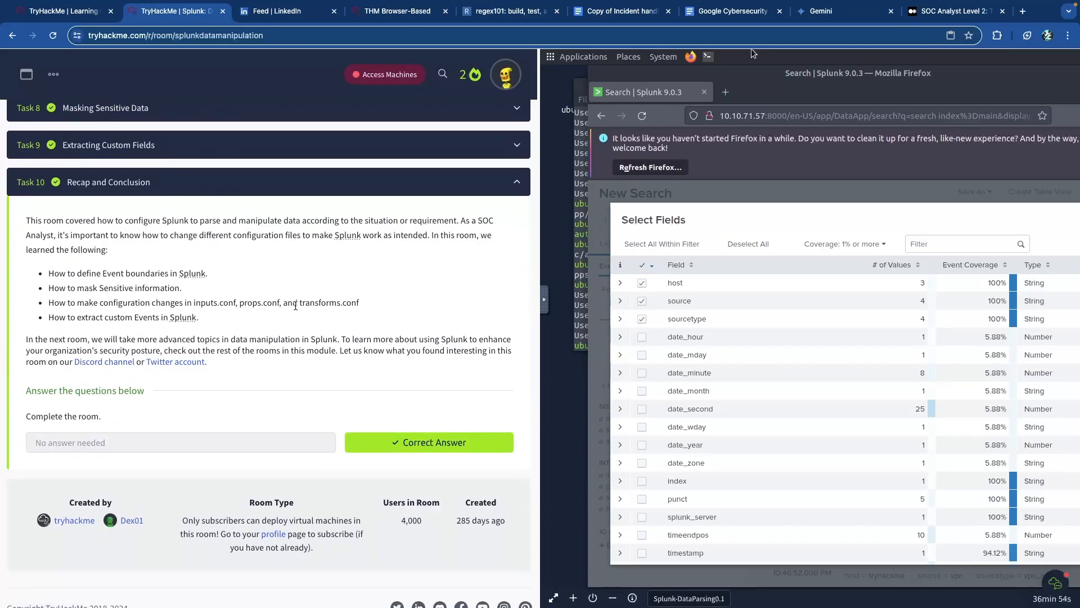
pyautogui.scroll(1, 296, 299)
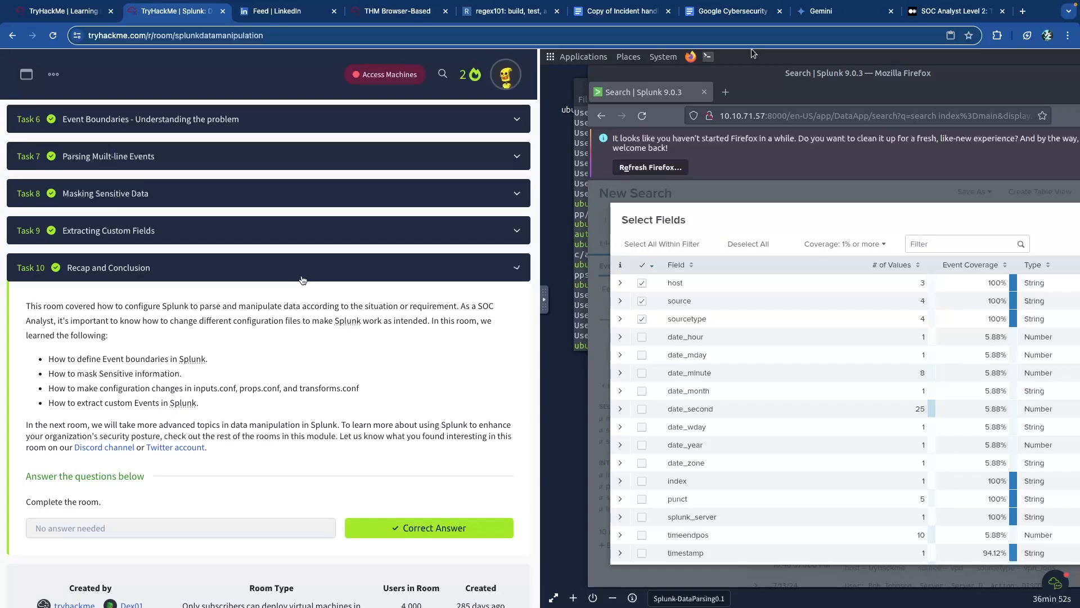
pyautogui.click(303, 279)
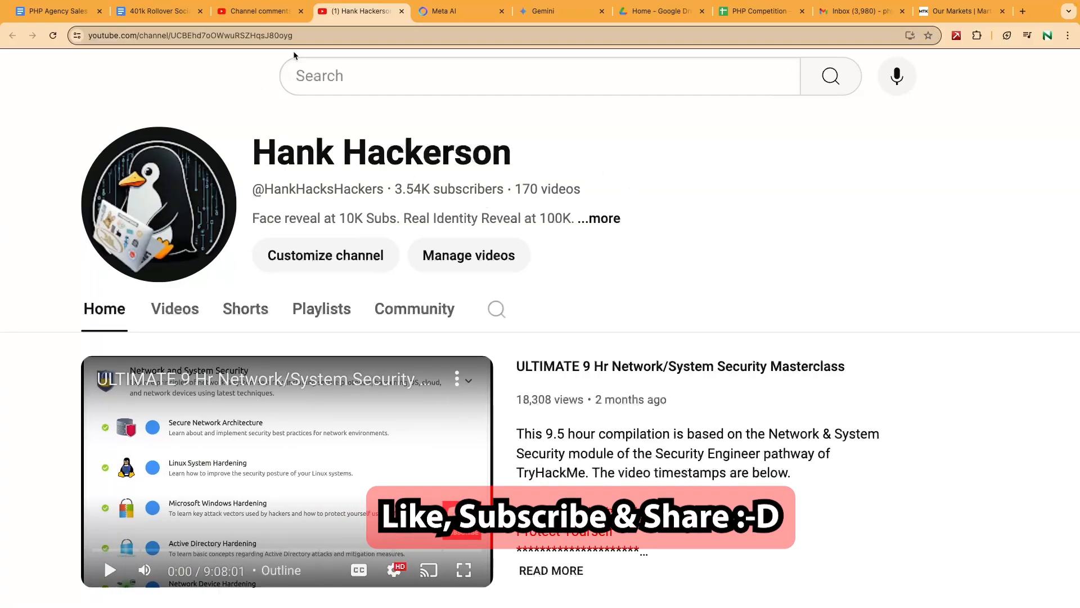
pyautogui.click(260, 12)
pyautogui.scroll(-20, 204, 225)
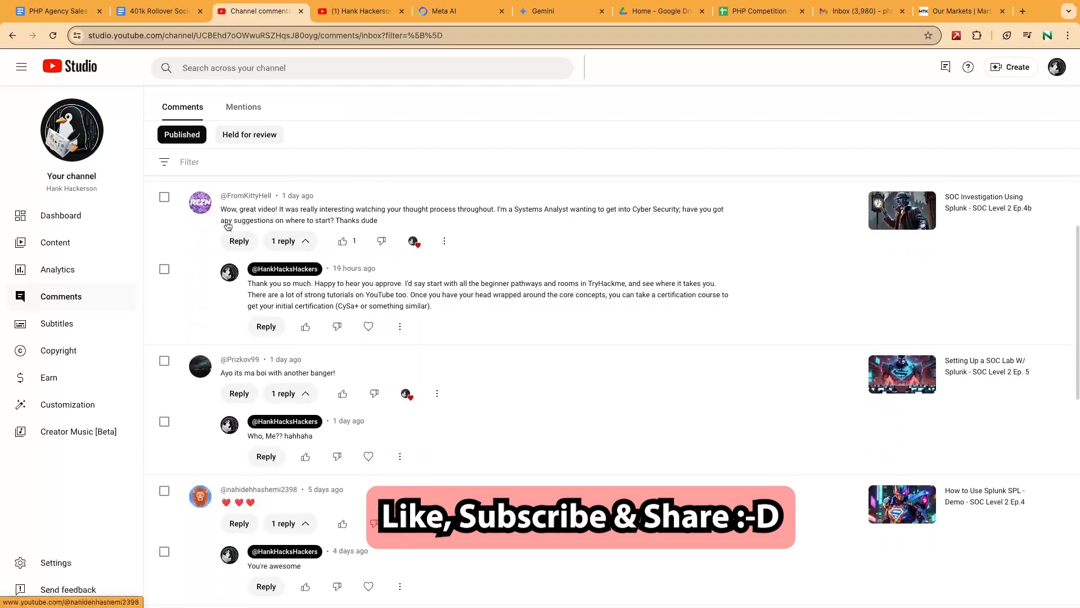
pyautogui.scroll(-15, 245, 225)
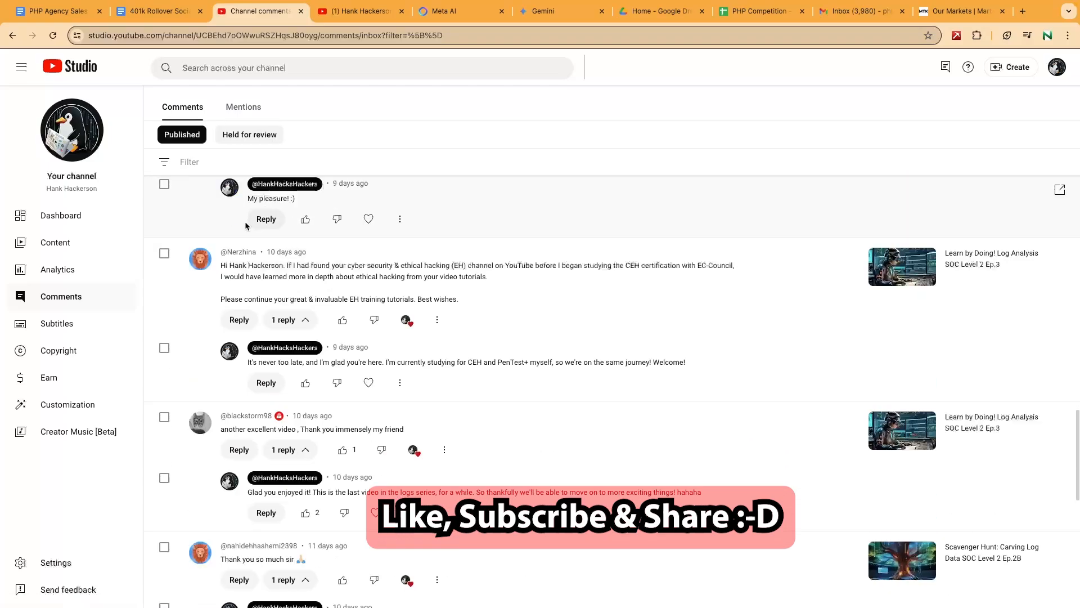
pyautogui.scroll(-15, 245, 223)
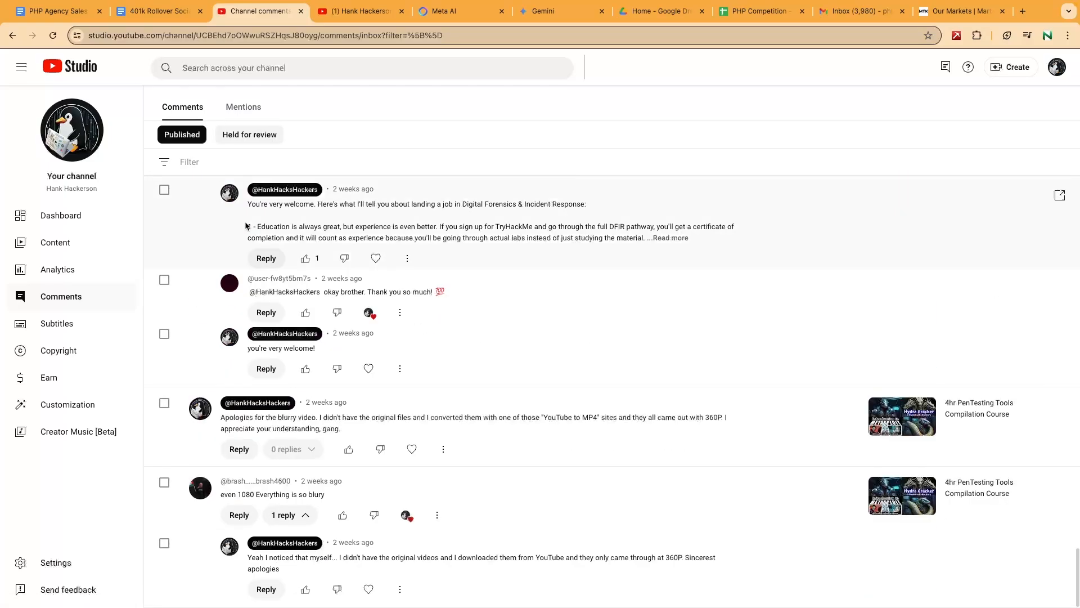
pyautogui.scroll(-5, 245, 224)
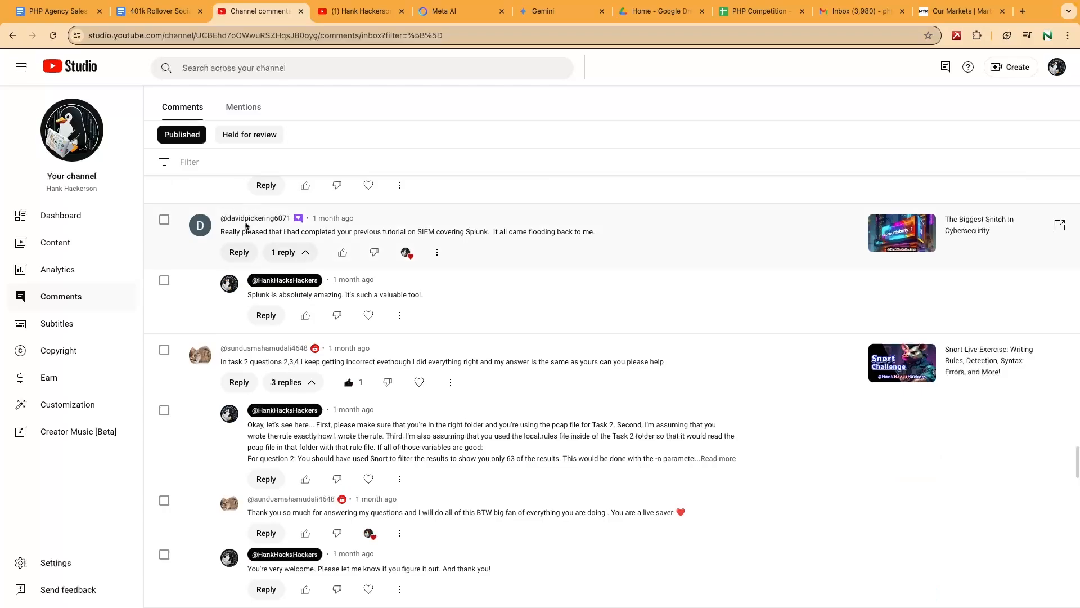
pyautogui.scroll(-15, 245, 225)
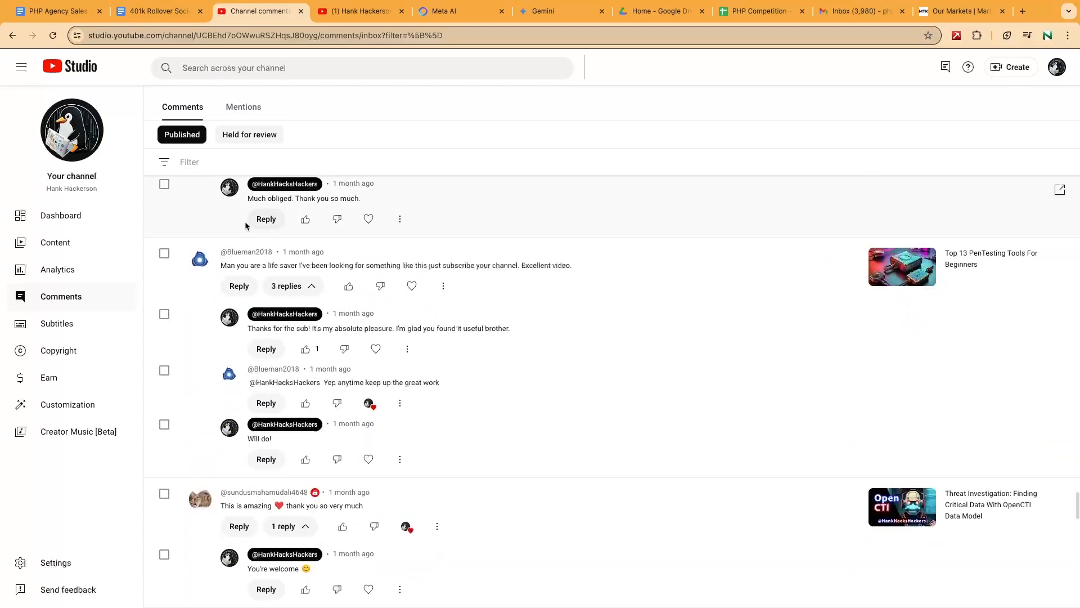
pyautogui.scroll(-15, 246, 225)
pyautogui.scroll(-15, 246, 225)
pyautogui.scroll(-12, 245, 225)
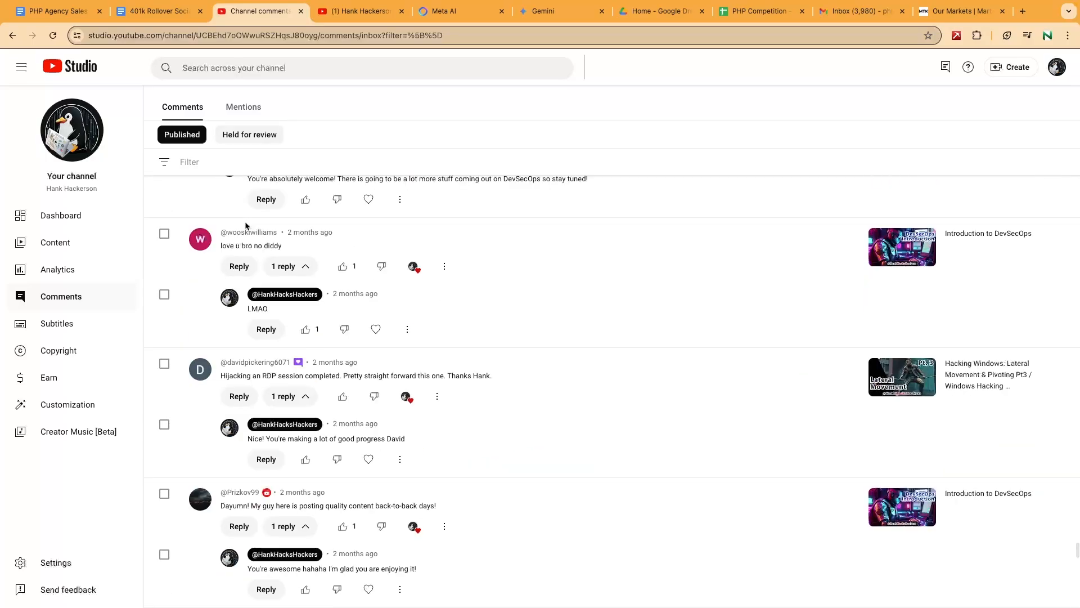
pyautogui.scroll(-10, 245, 225)
pyautogui.scroll(-12, 245, 225)
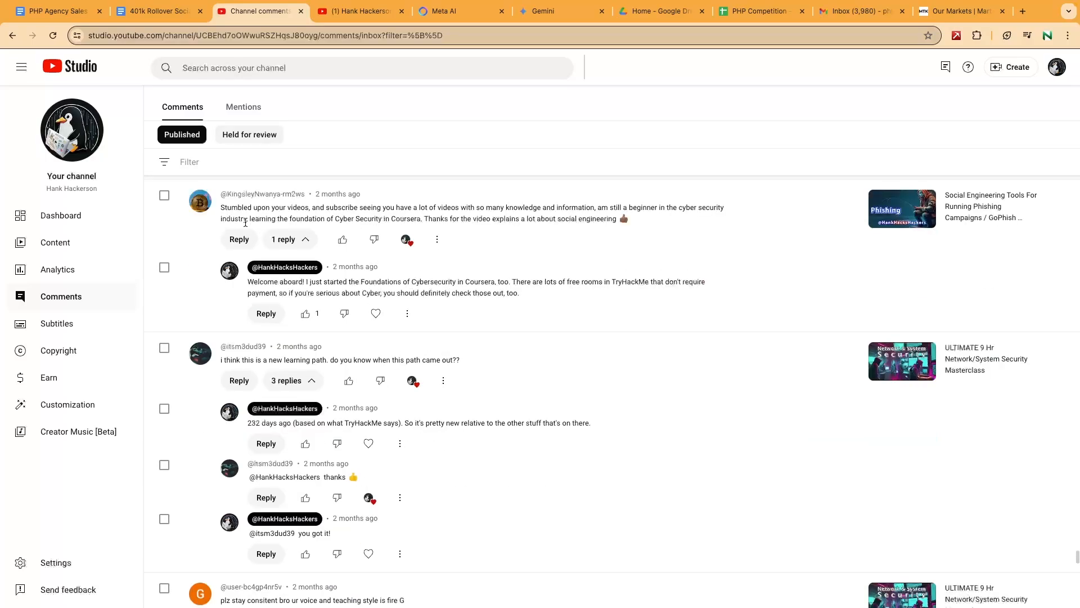
pyautogui.scroll(-12, 276, 237)
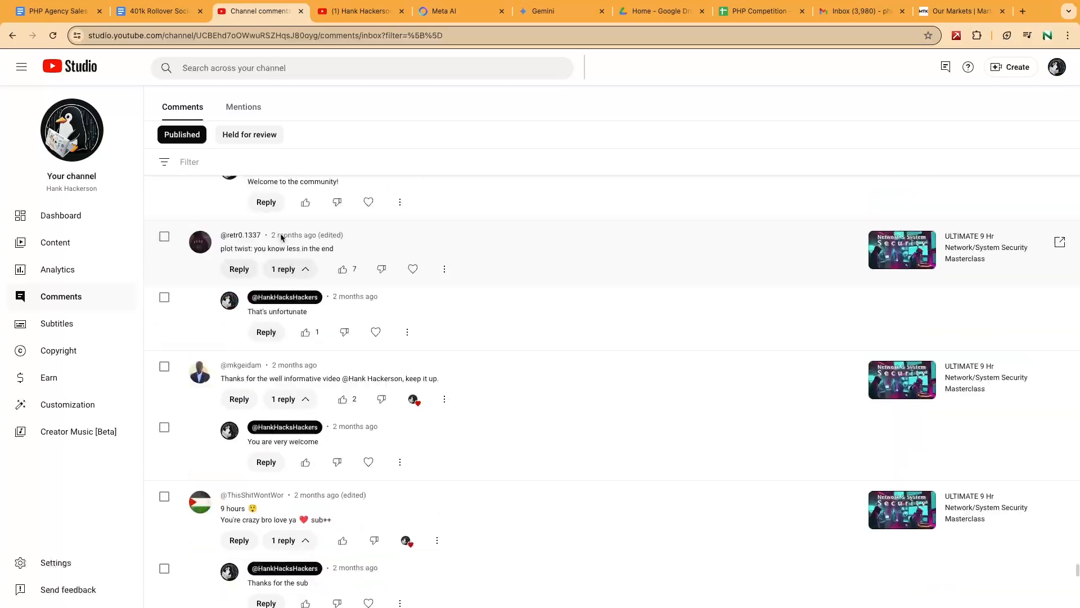
pyautogui.scroll(-10, 292, 240)
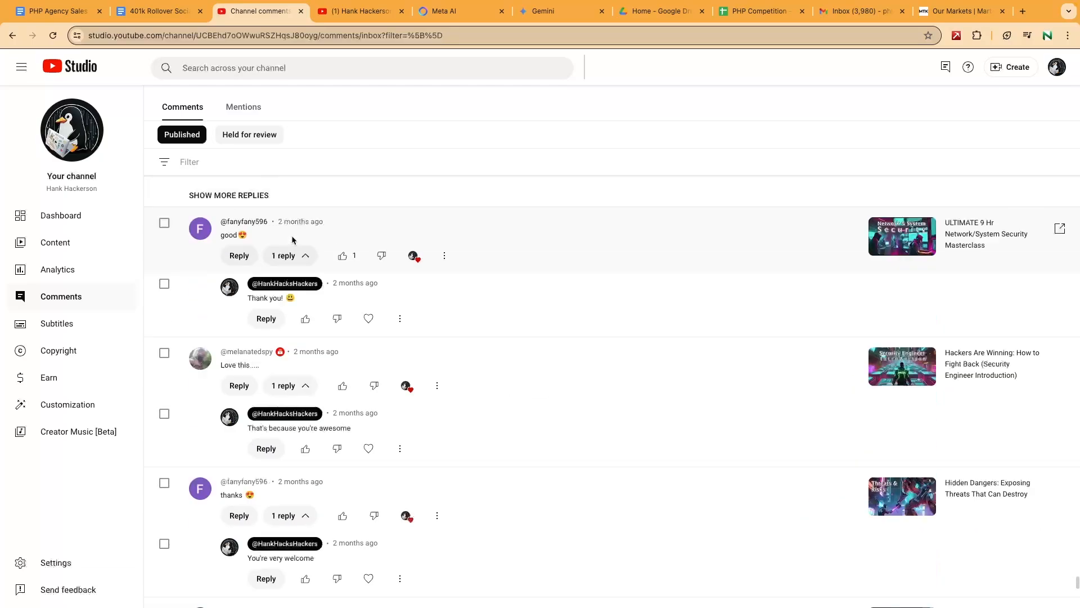
pyautogui.scroll(-10, 292, 240)
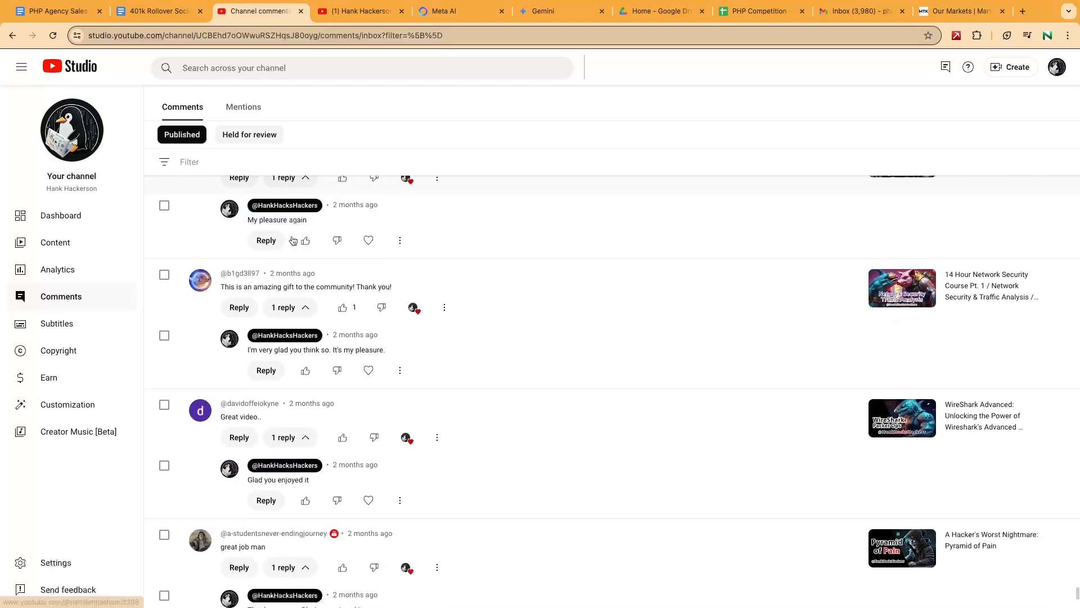
pyautogui.scroll(-15, 298, 260)
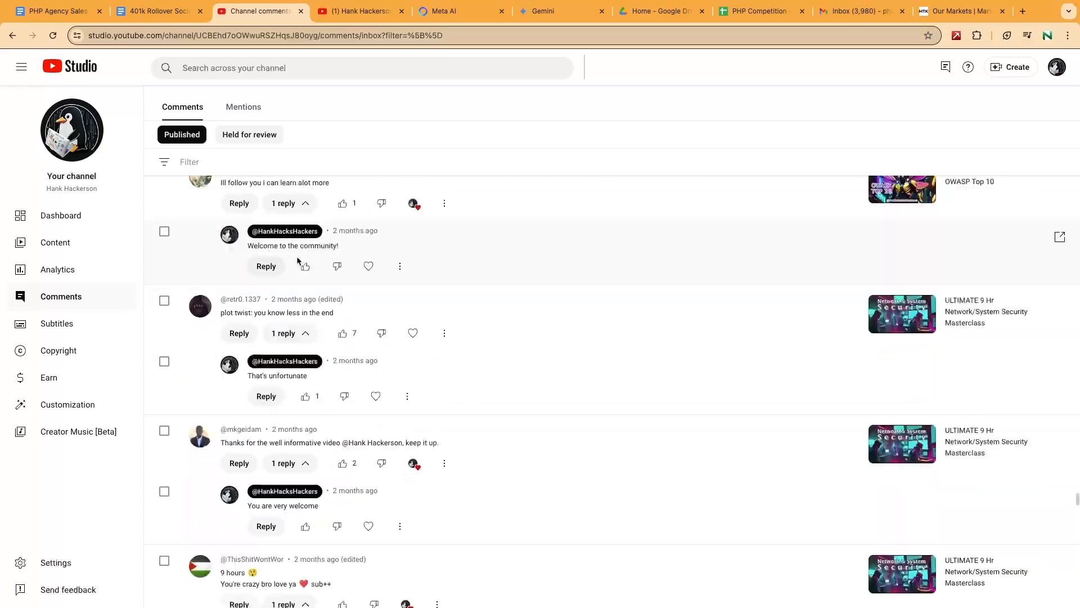
pyautogui.scroll(15, 297, 260)
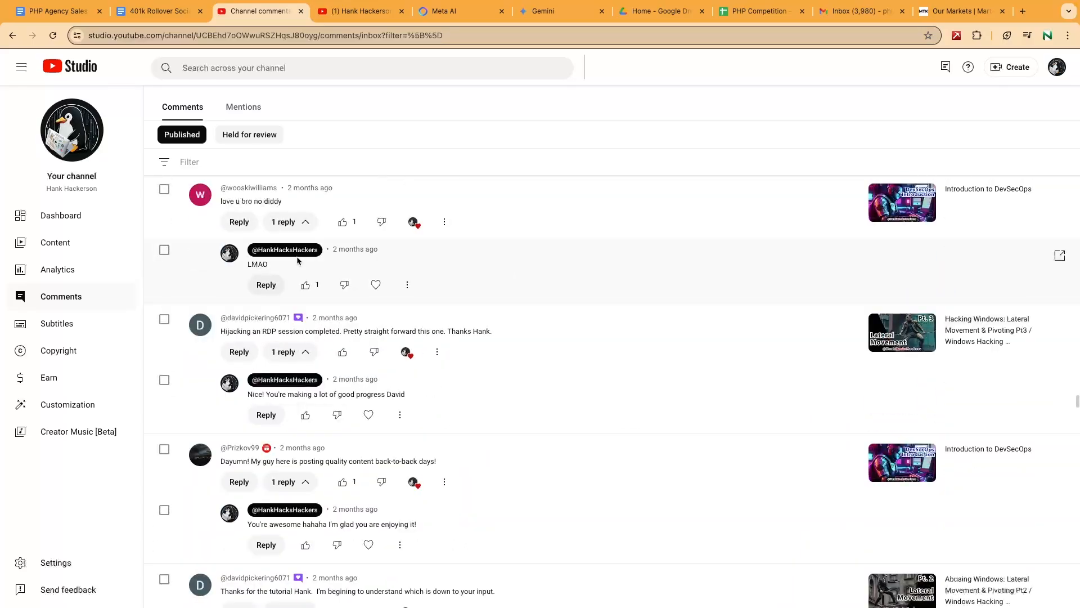
pyautogui.scroll(15, 296, 256)
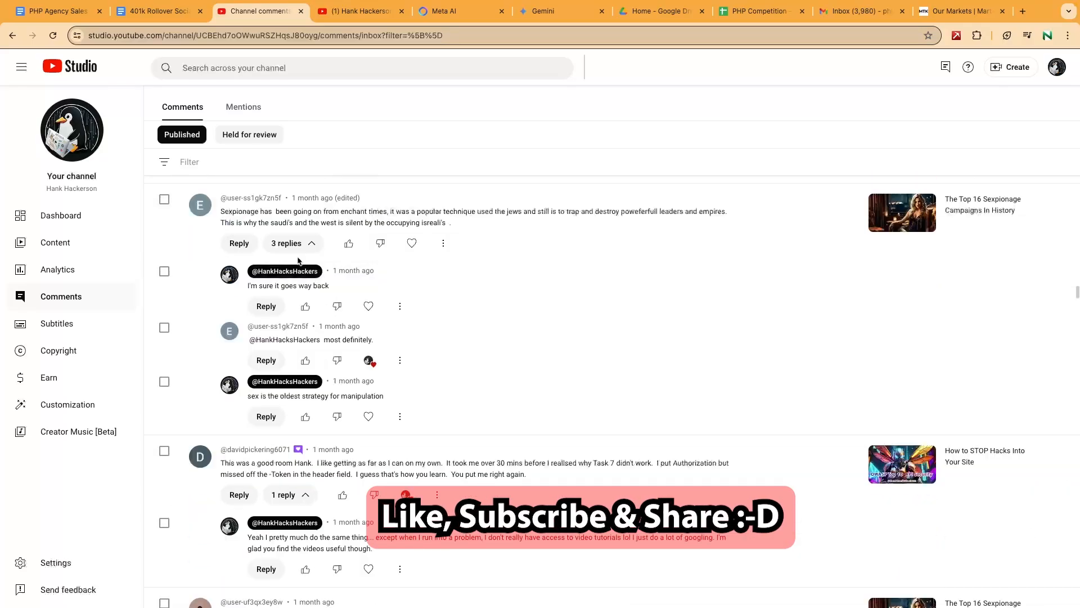
pyautogui.scroll(15, 298, 260)
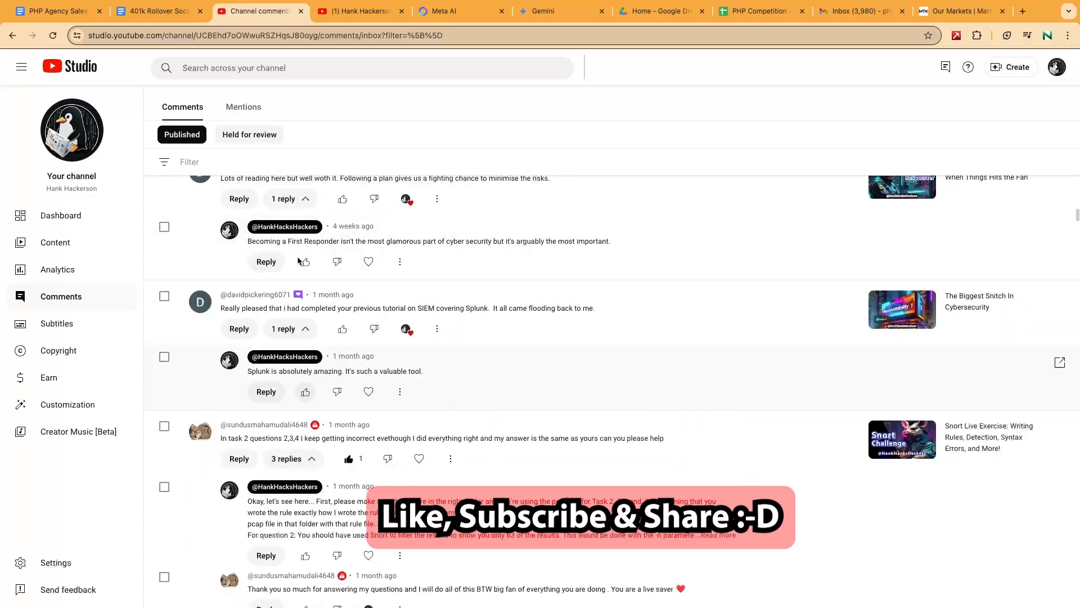
pyautogui.scroll(15, 298, 260)
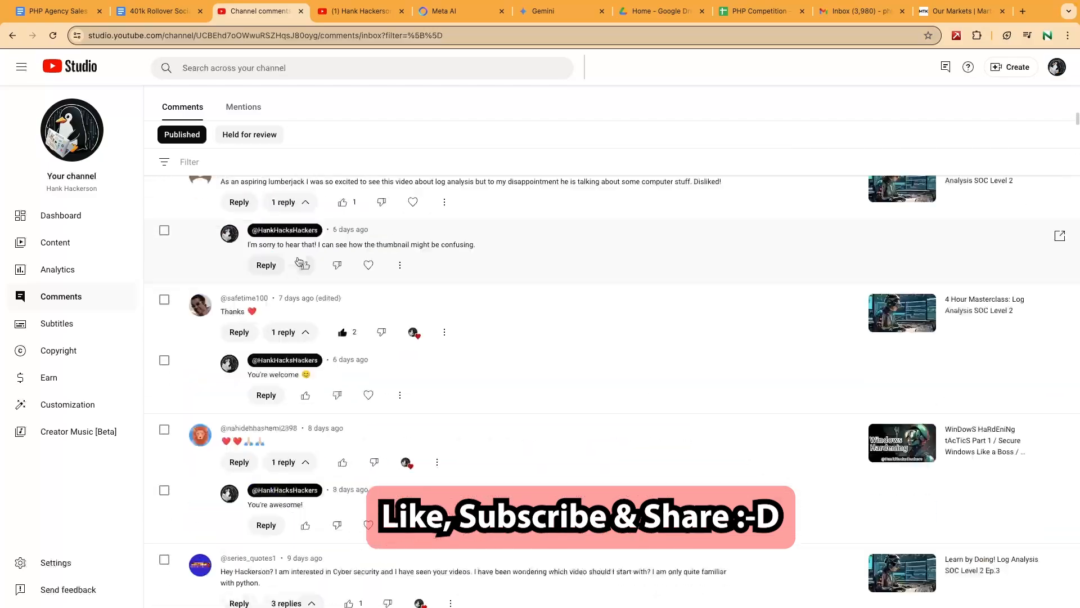
pyautogui.hotkey('ctrl', 'Tab')
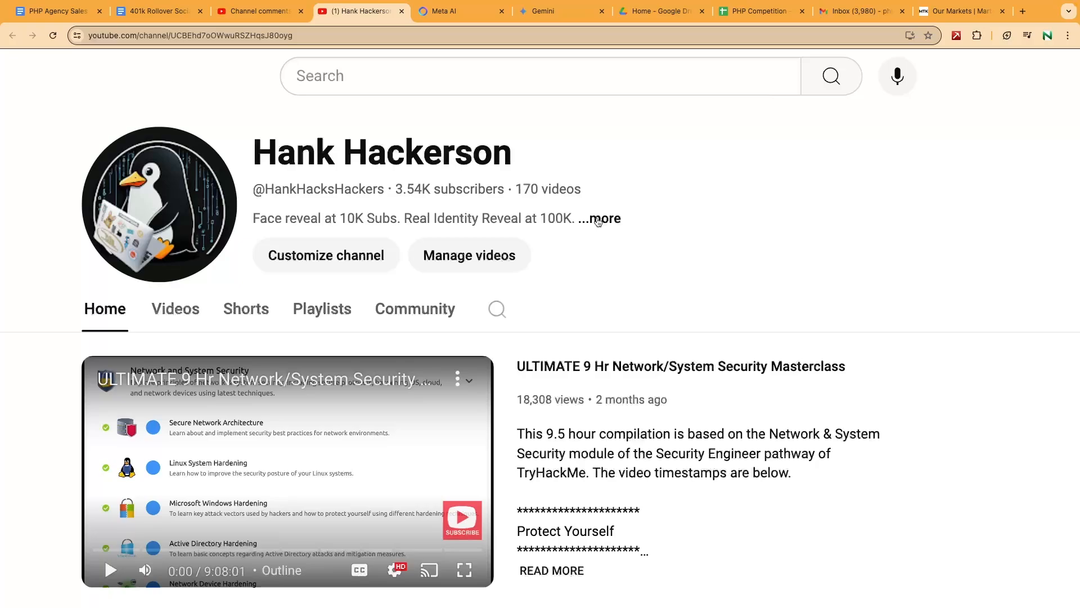
pyautogui.tripleClick(363, 154)
pyautogui.doubleClick(310, 191)
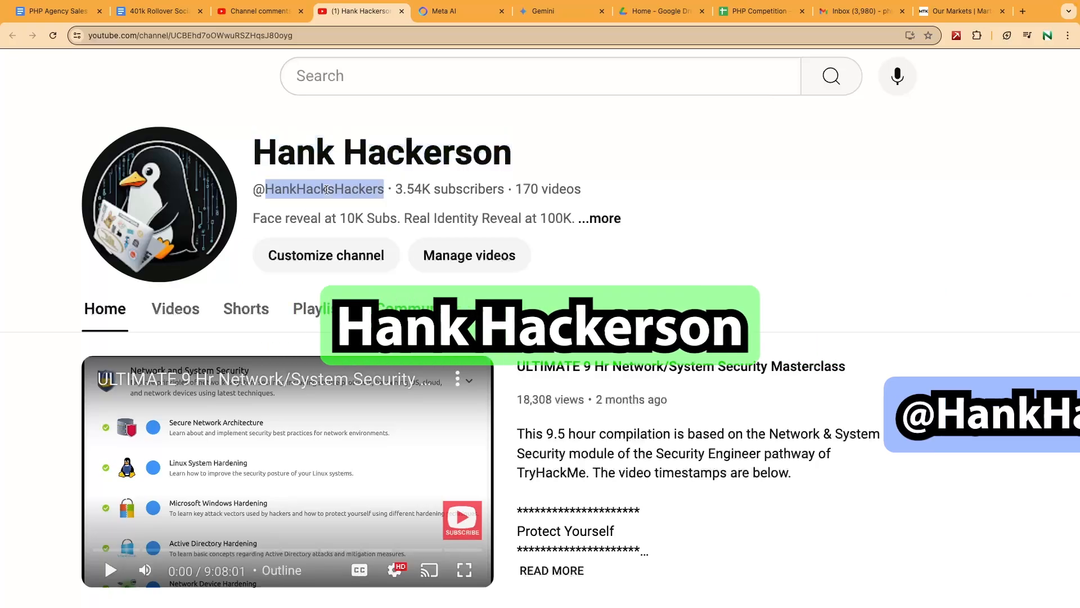